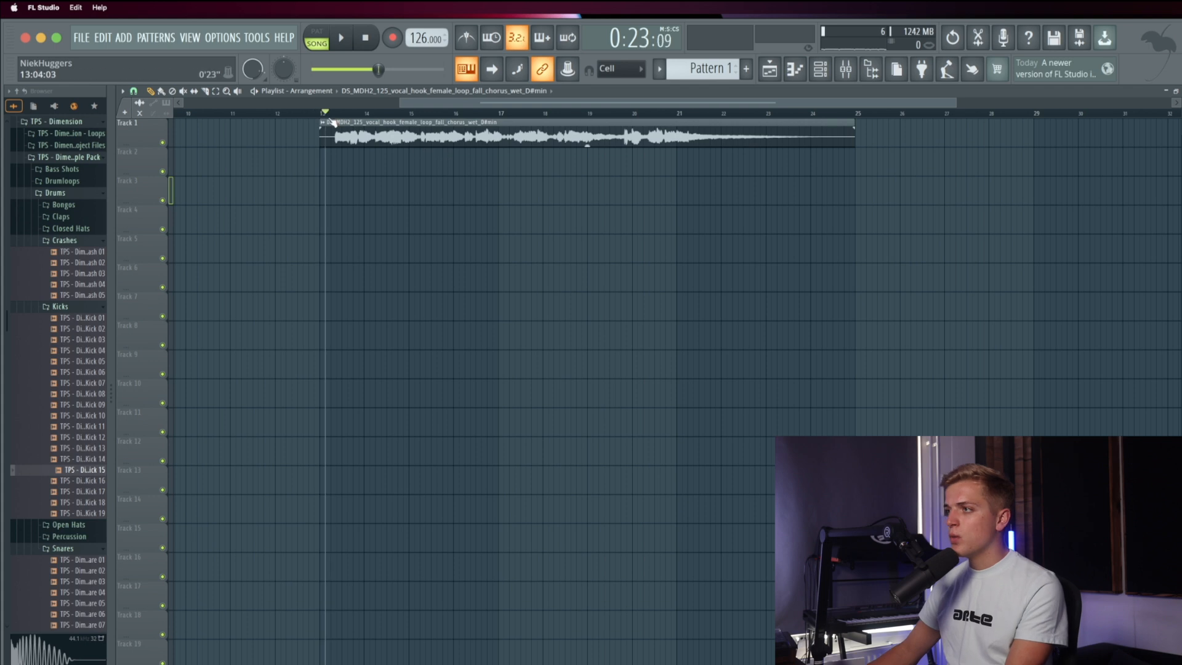
Step: Play the vocal hook clip on Track 1 from bar 13 to hear its melody
double_click(340, 130)
left_click(488, 220)
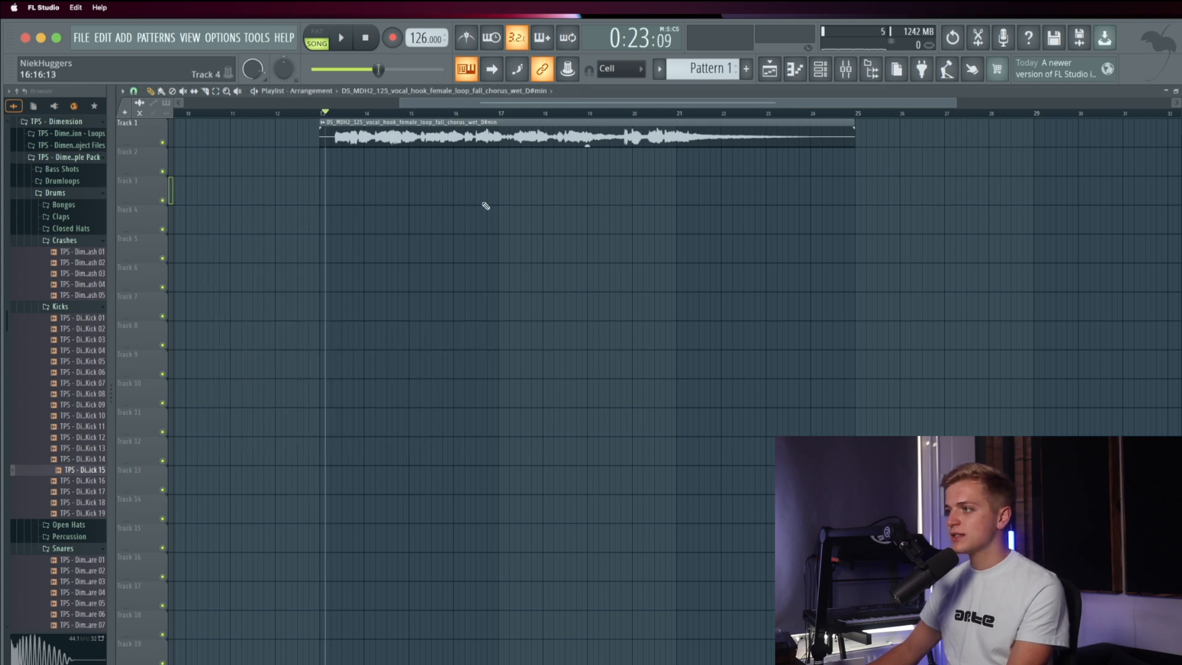
left_click(320, 115)
key("space")
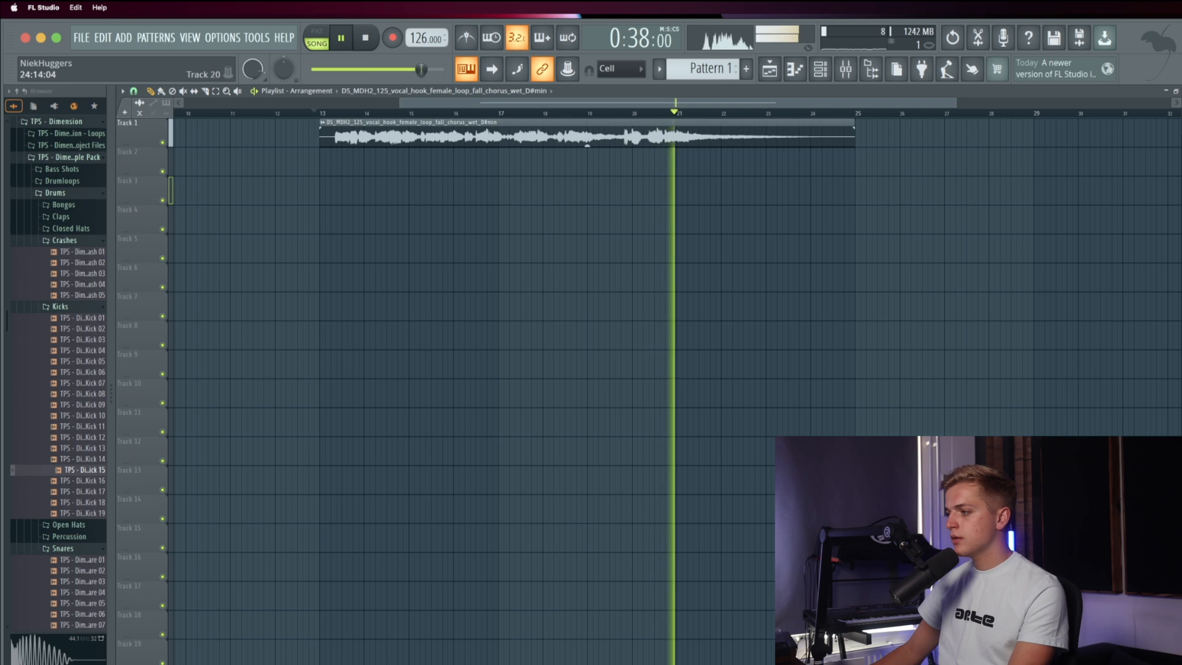
left_click(770, 663)
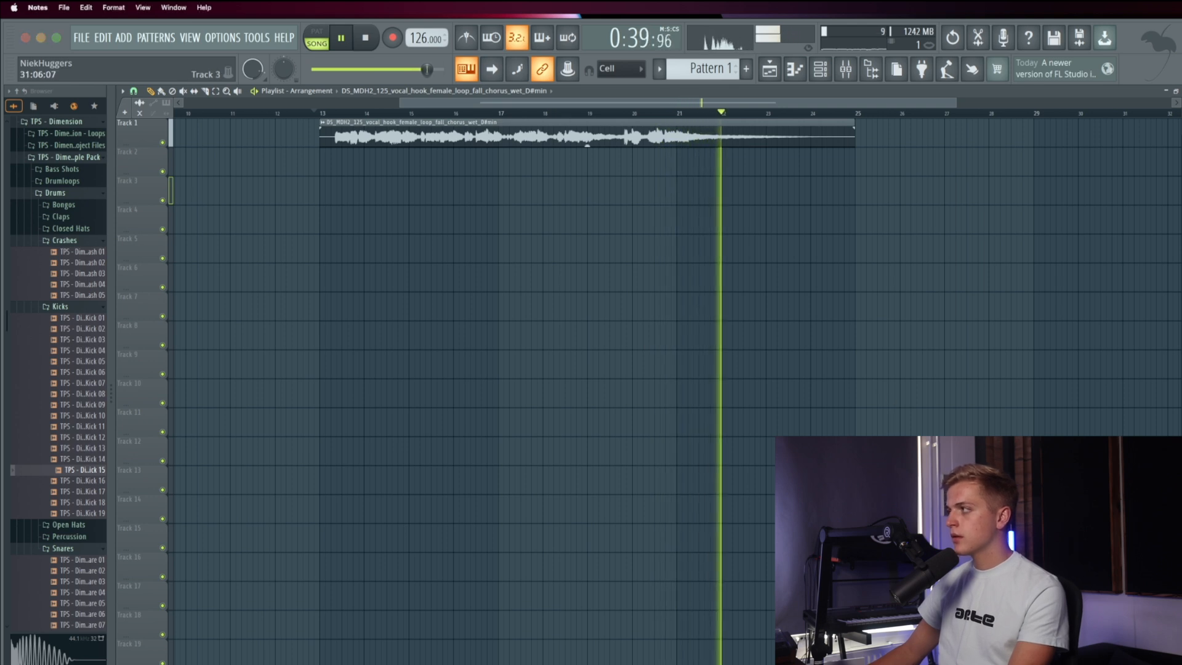
left_click(785, 333)
key("space")
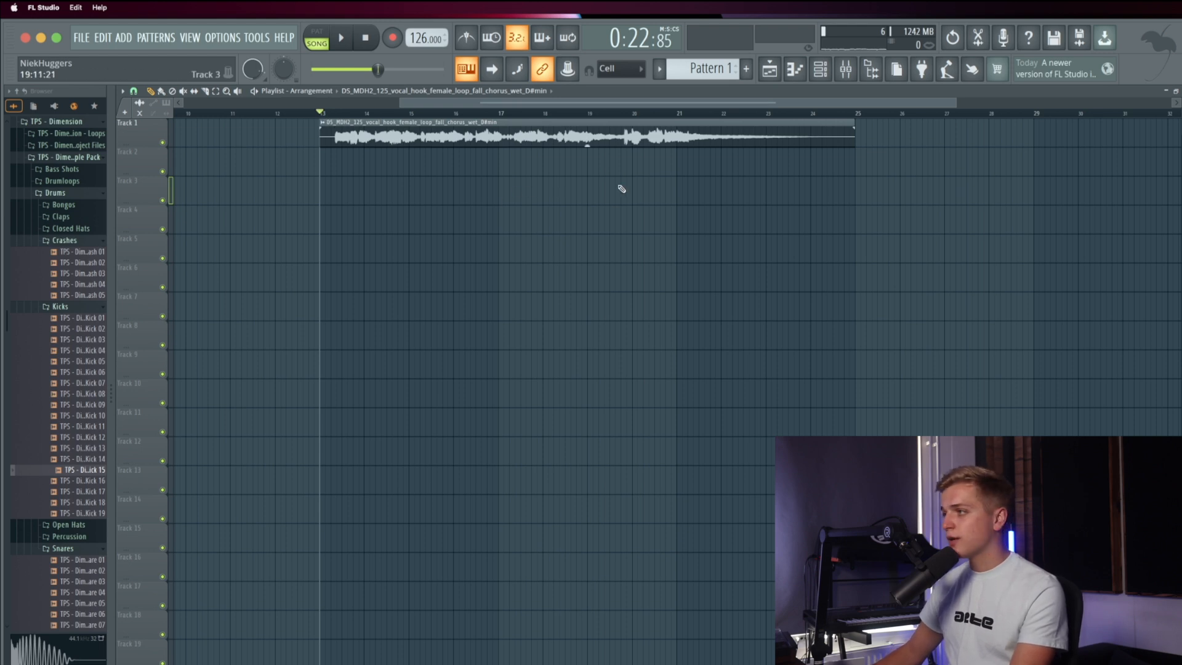
Step: Add a Serum instrument and load the user preset BS - Give from the TPS - Aura Serum Presets
left_click(123, 38)
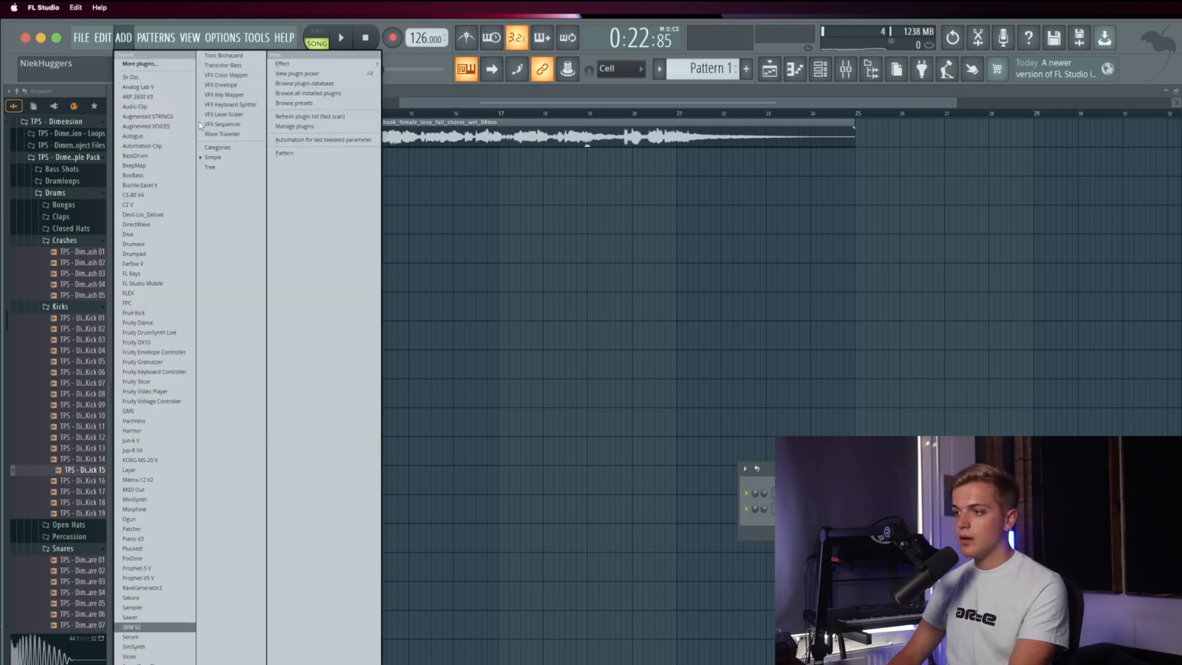
left_click(131, 637)
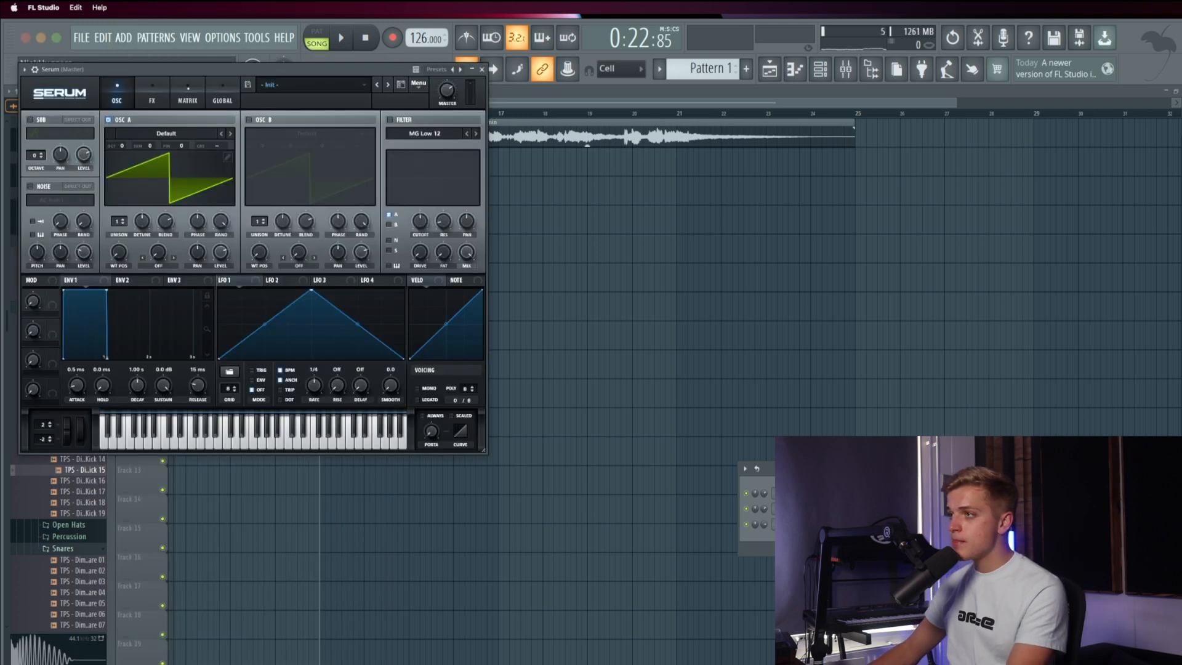
left_click(541, 154)
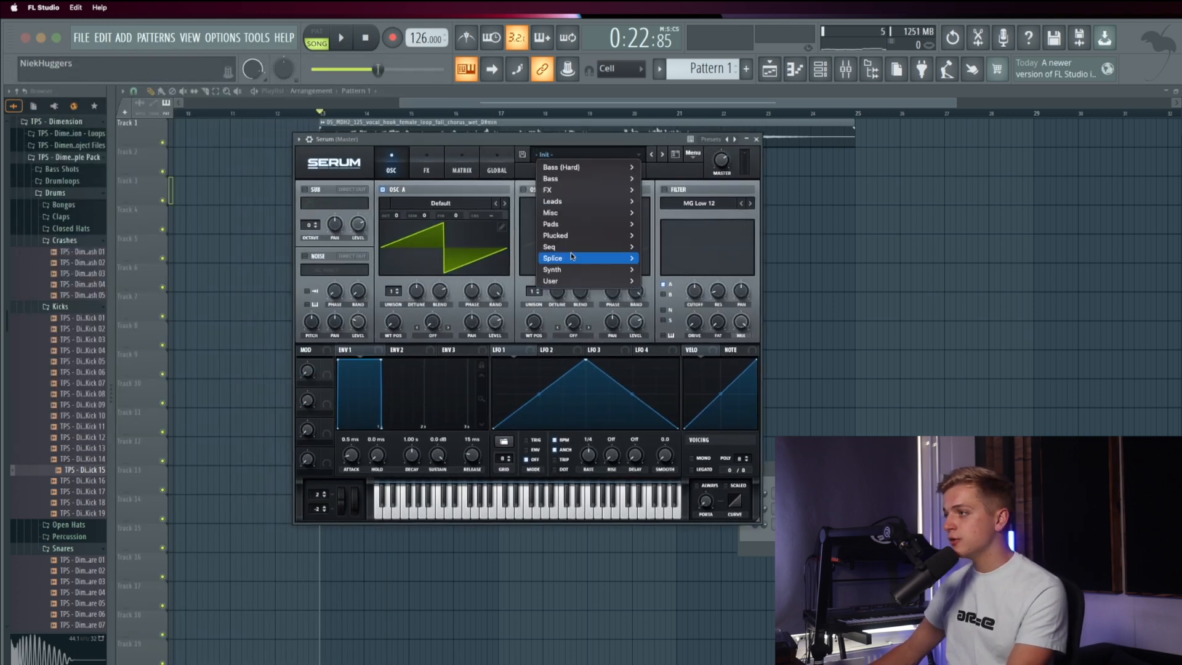
mouse_move(586, 281)
mouse_move(737, 332)
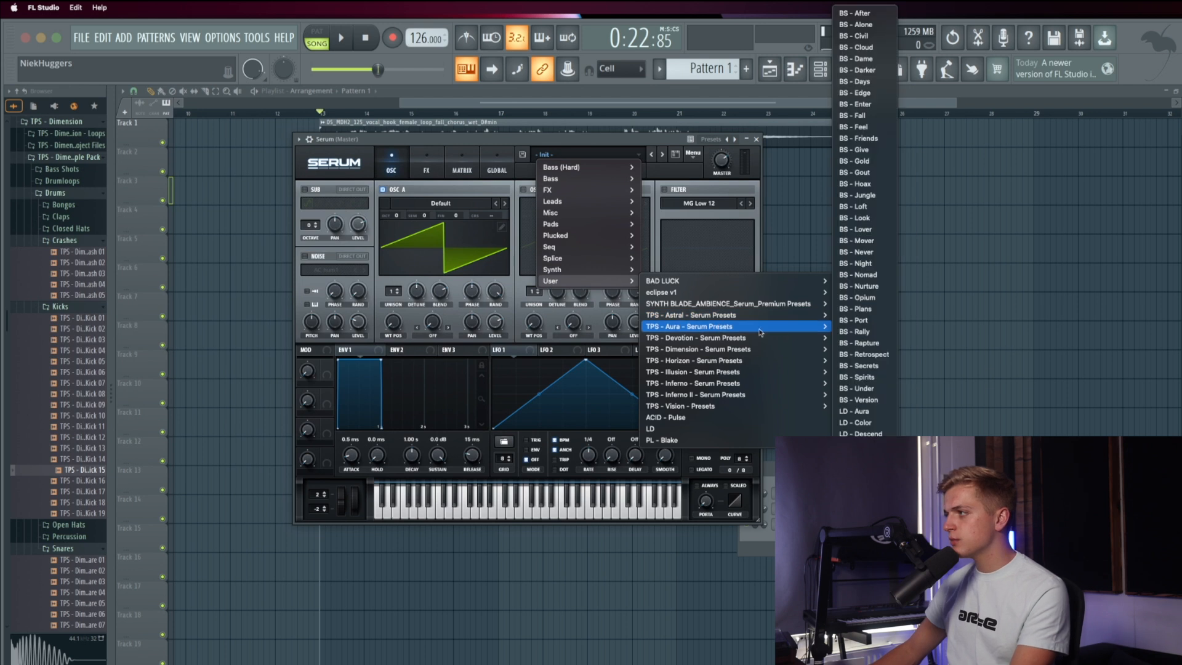
left_click(862, 151)
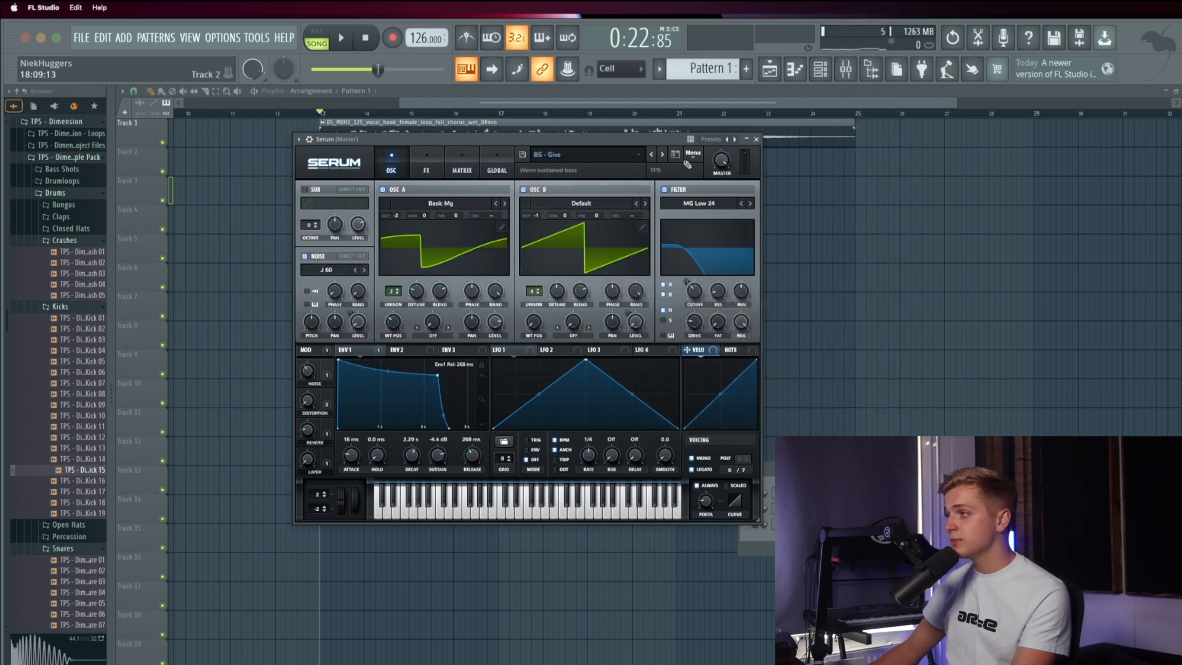
Step: Audition the following bass presets in Serum and settle on BS - Hoax
left_click(663, 155)
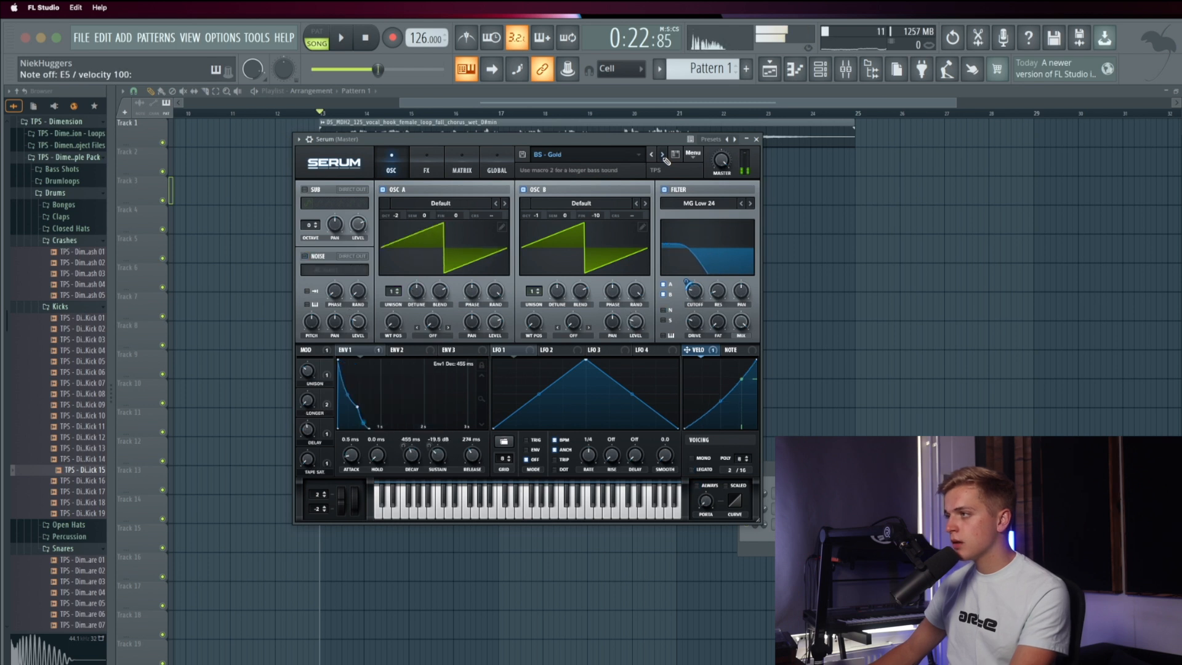
left_click(663, 155)
left_click(664, 155)
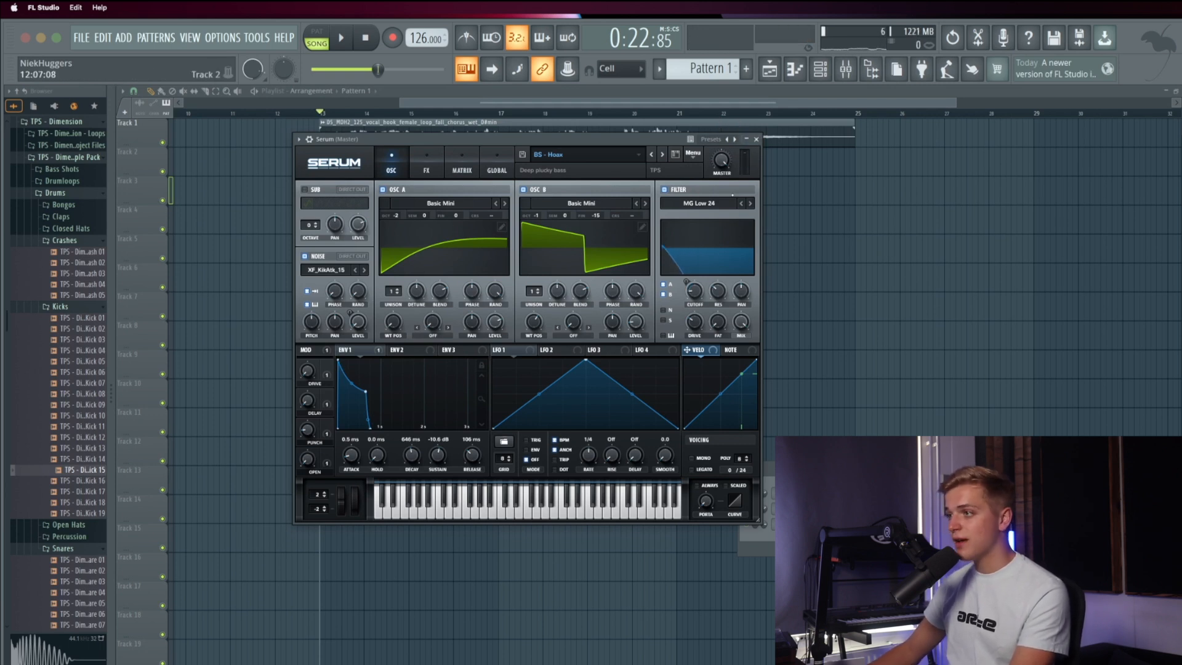
Step: Place Pattern 1 on Track 3 from bar 13 and extend it to 12 bars, matching the vocal clip
key("F7")
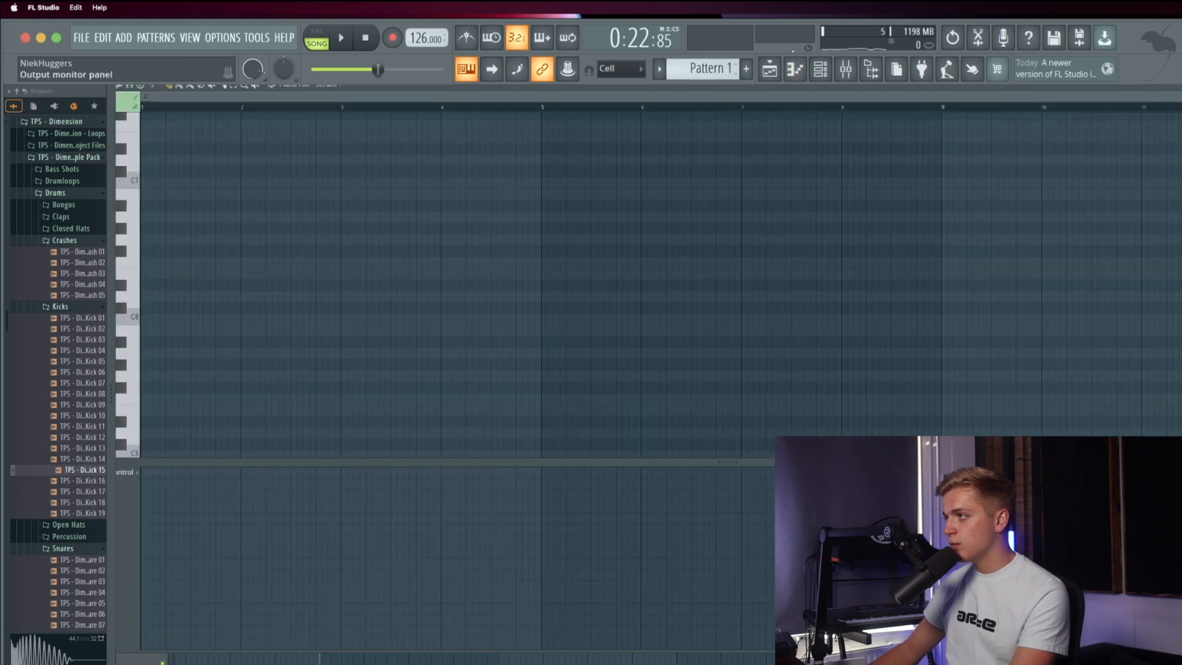
left_click(771, 73)
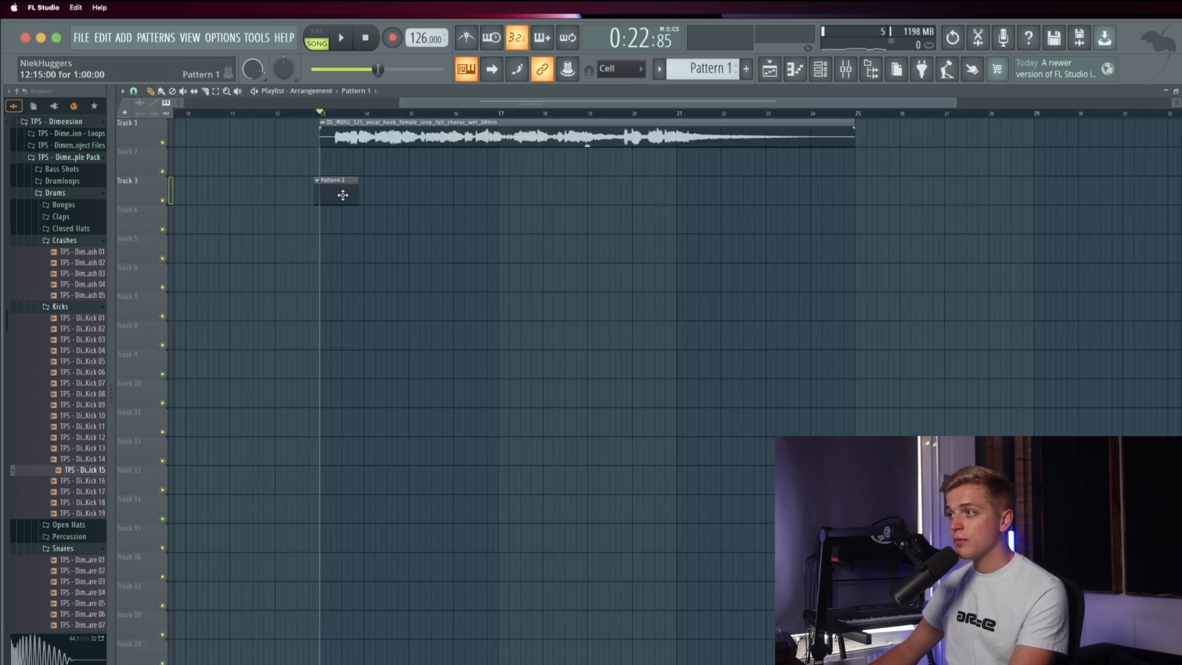
left_click_drag(365, 197, 762, 203)
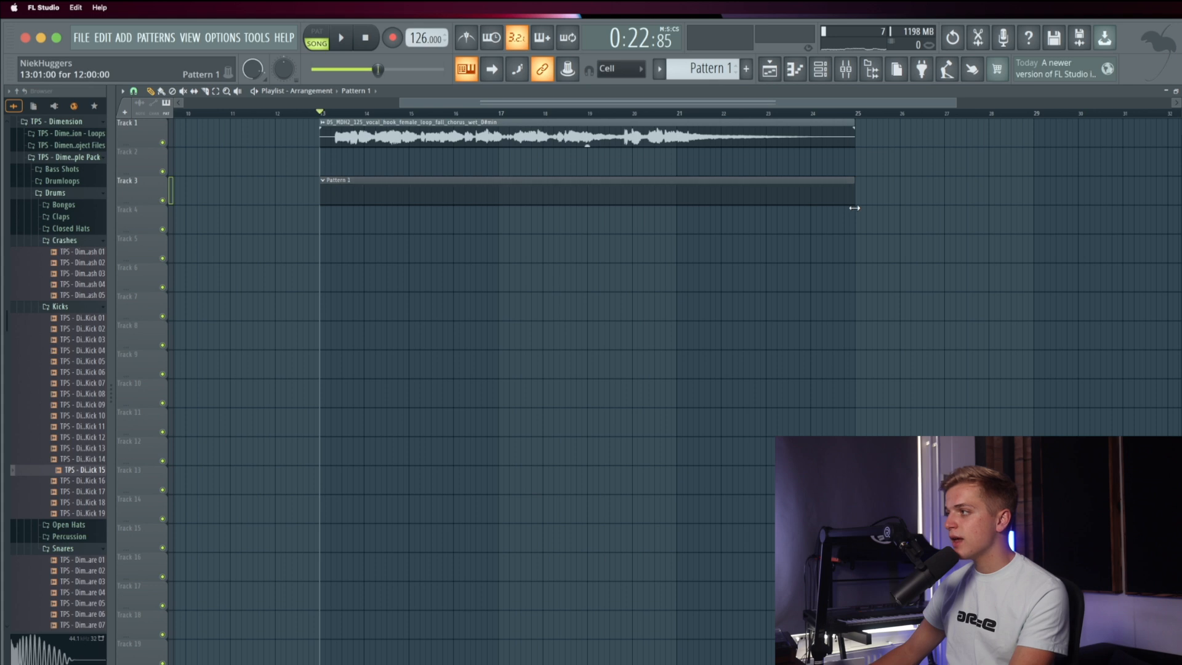
Step: Write a three-note F5 figure at the start of Pattern 1: one two-step note followed by two one-step notes
double_click(779, 193)
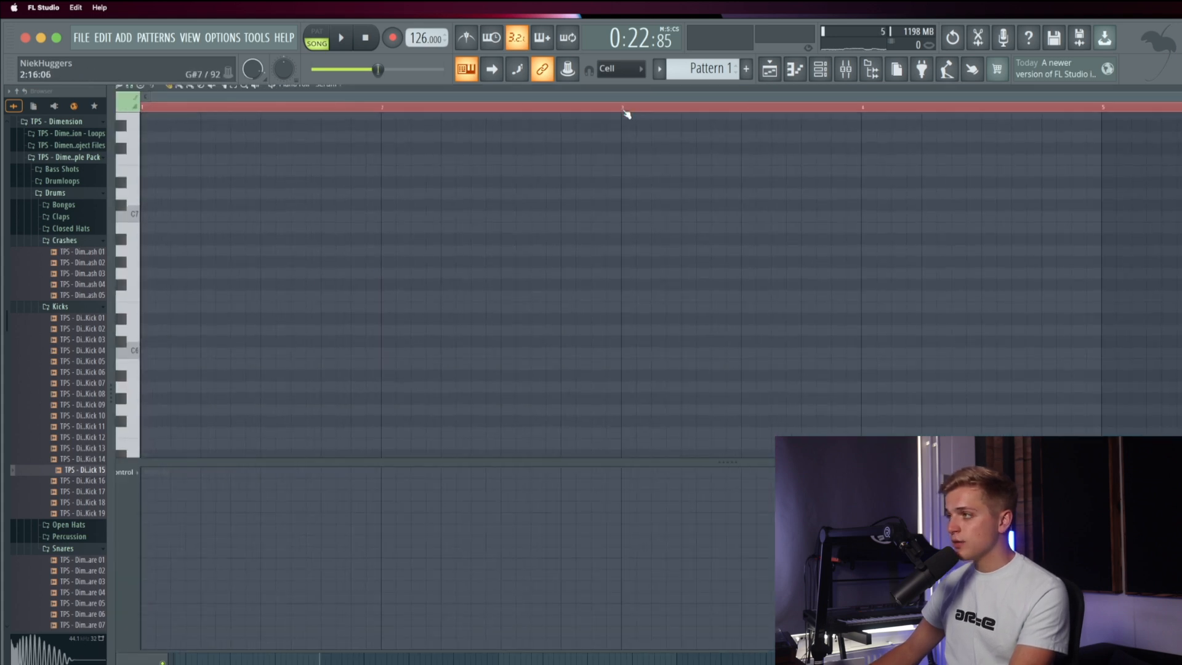
left_click(771, 77)
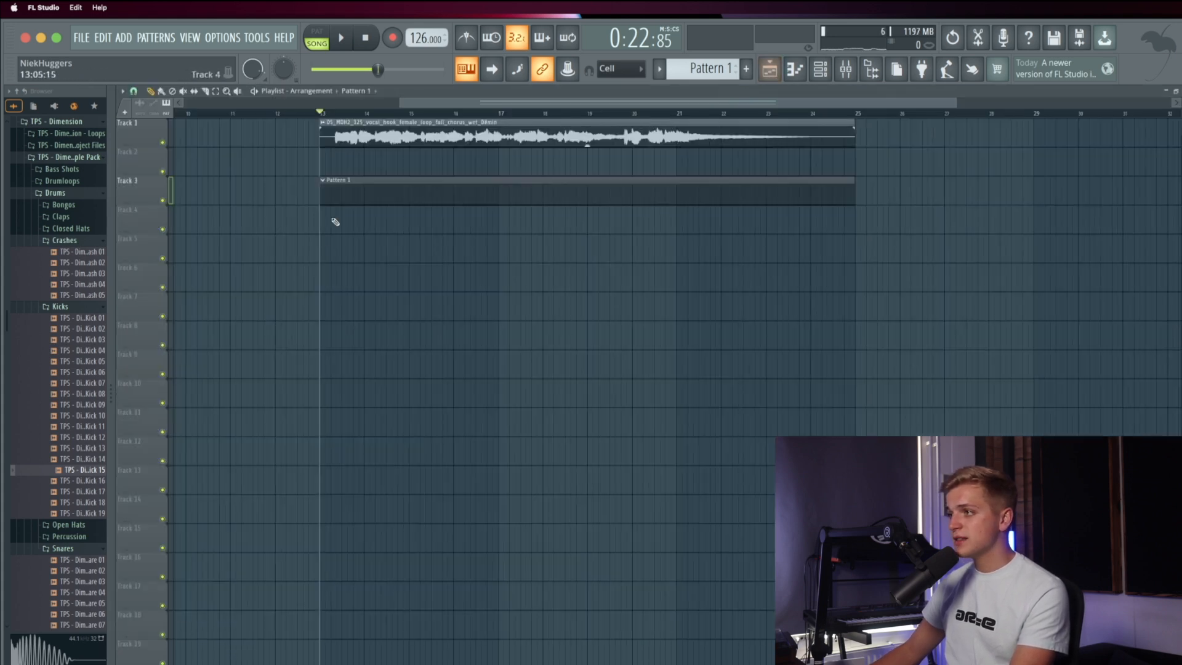
double_click(366, 189)
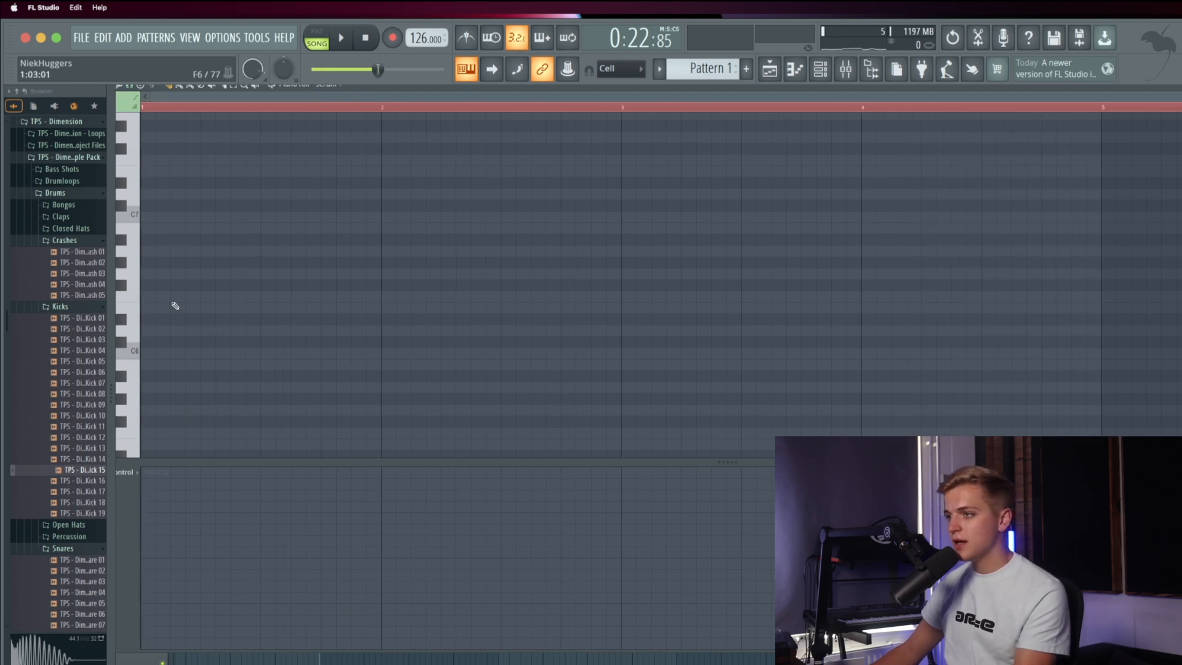
scroll(155, 307, "up", 3)
left_click(149, 214)
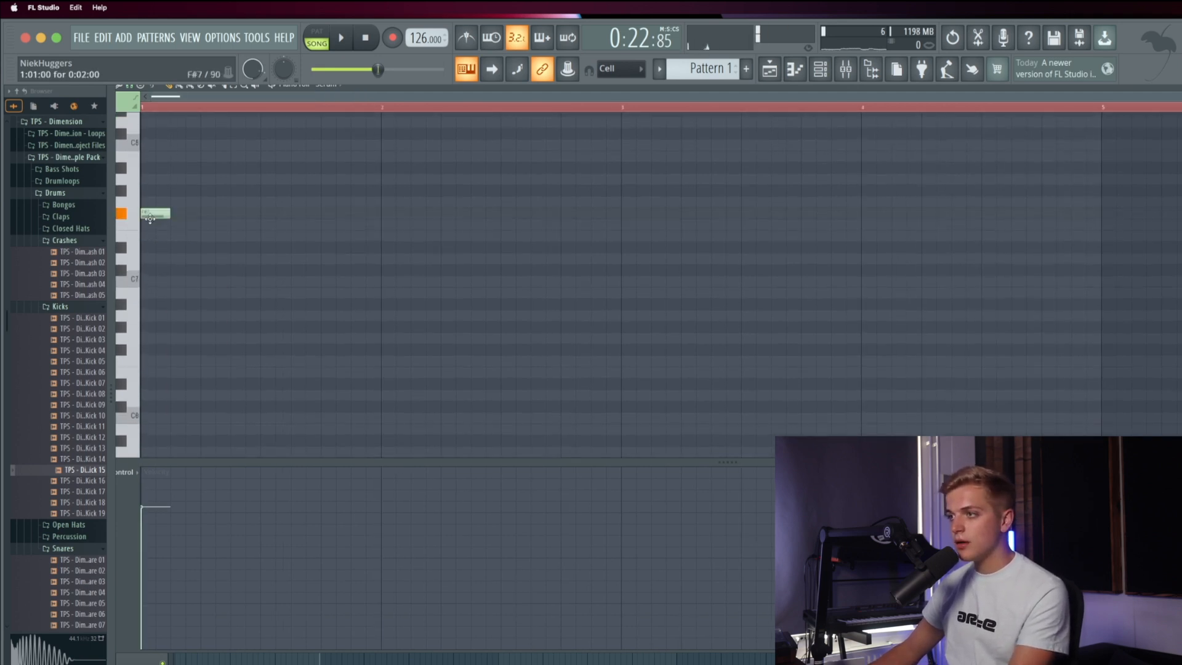
left_click_drag(145, 444, 194, 447)
key("space")
left_click(204, 446)
key("space")
key("space")
Step: Duplicate the three-note F5 figure repeatedly until it fills bars 1 and 2
key("ctrl+a")
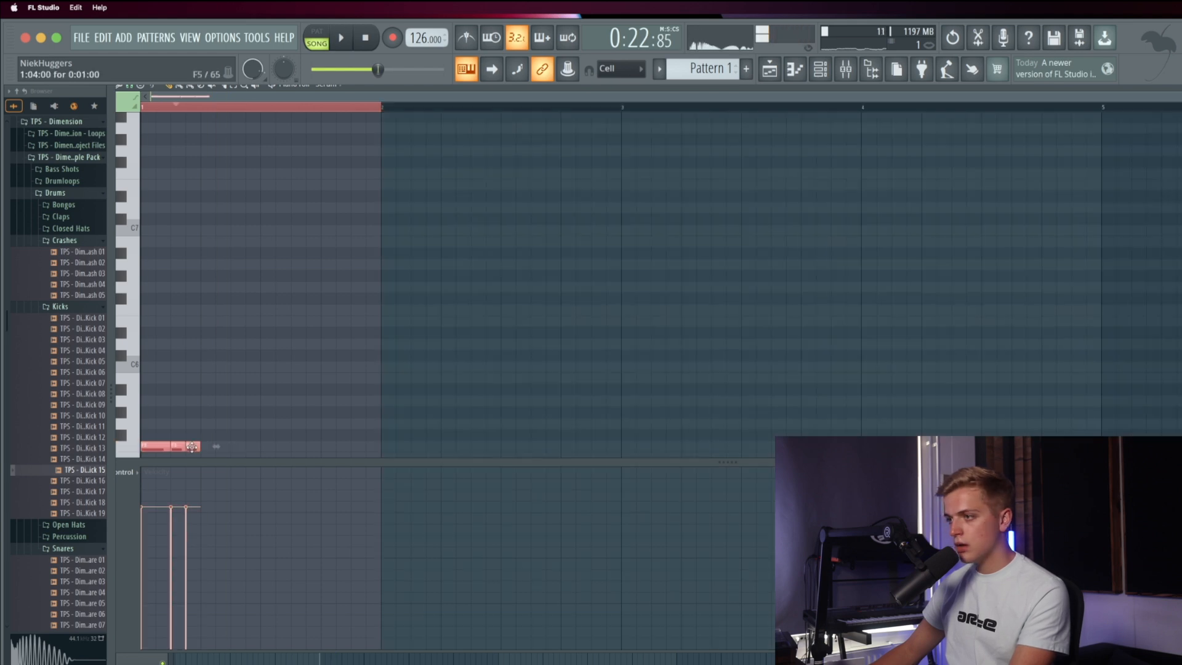
key("space")
left_click_drag(187, 424, 176, 333)
key("ctrl+b")
key("ctrl+b")
key("ctrl+b")
key("ctrl+b")
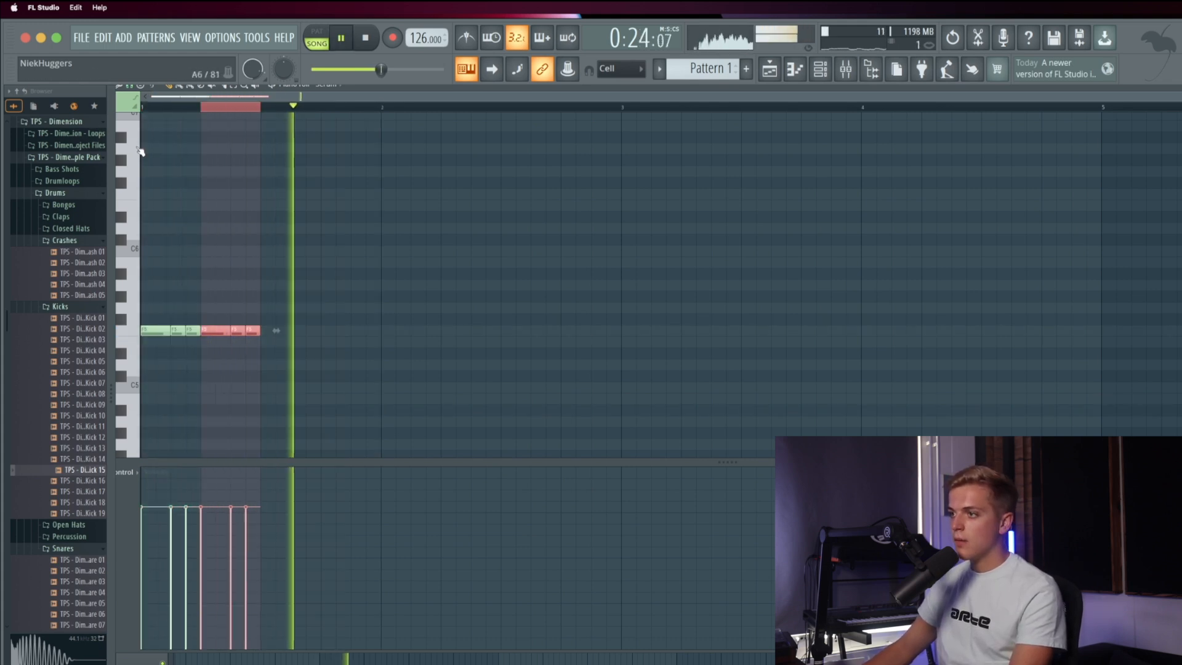
key("ctrl+z")
key("ctrl+b")
key("ctrl+b")
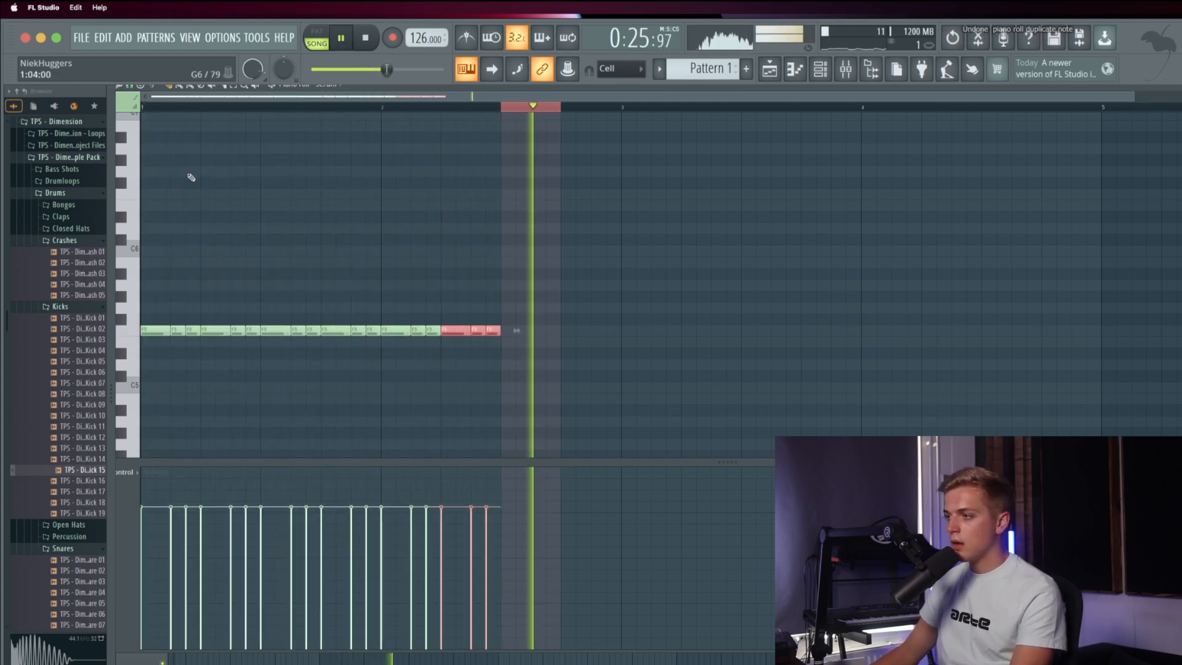
key("ctrl+b")
key("ctrl+b")
key("ctrl+b")
key("ctrl+z")
key("space")
Step: Transpose the whole two-bar figure down to D#5 and audition it against the vocal
key("ctrl+a")
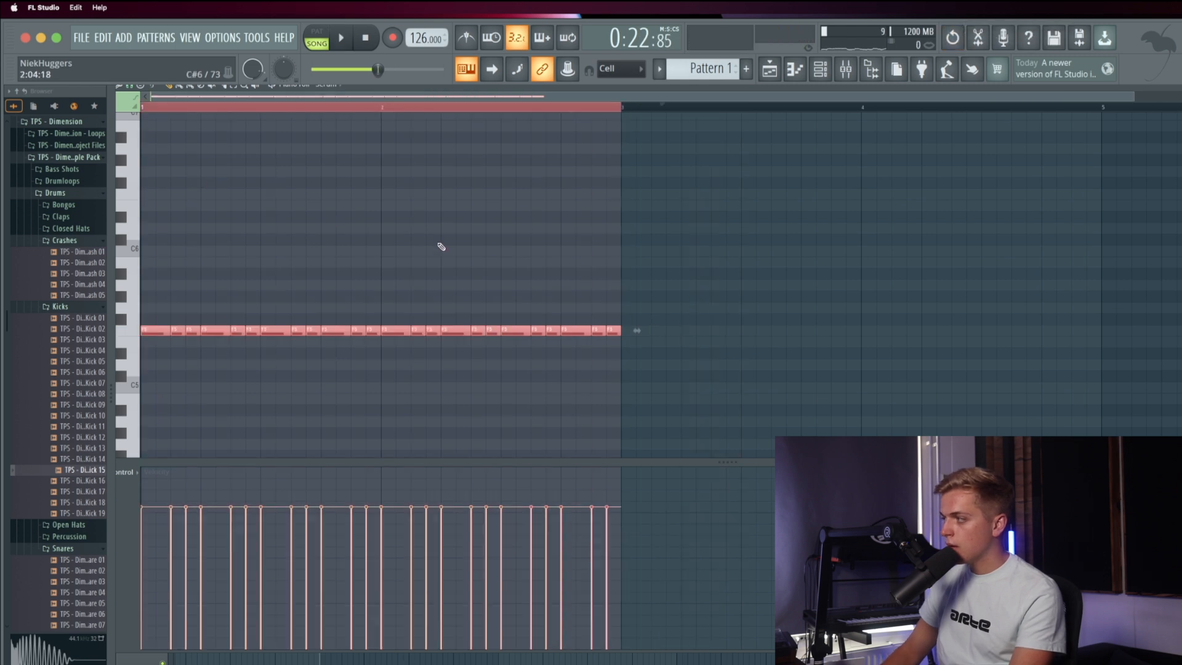
key("space")
key("space")
key("Down")
key("Down")
key("space")
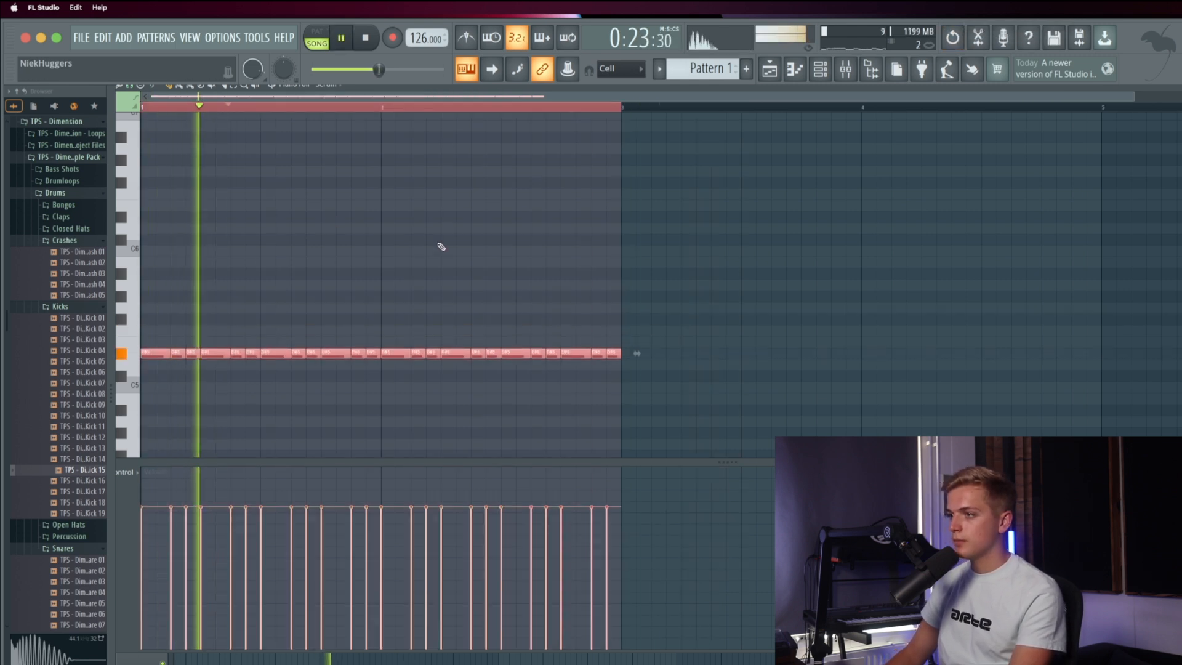
key("space")
Step: Try successively lower pitches for the bass figure down to G#4, playing it against the vocal each time
key("Down")
key("Down")
key("space")
key("space")
key("Down")
key("Down")
key("Down")
key("space")
key("space")
key("shift+Up")
key("space")
key("space")
key("shift+Down")
key("shift+Down")
key("shift+Down")
key("space")
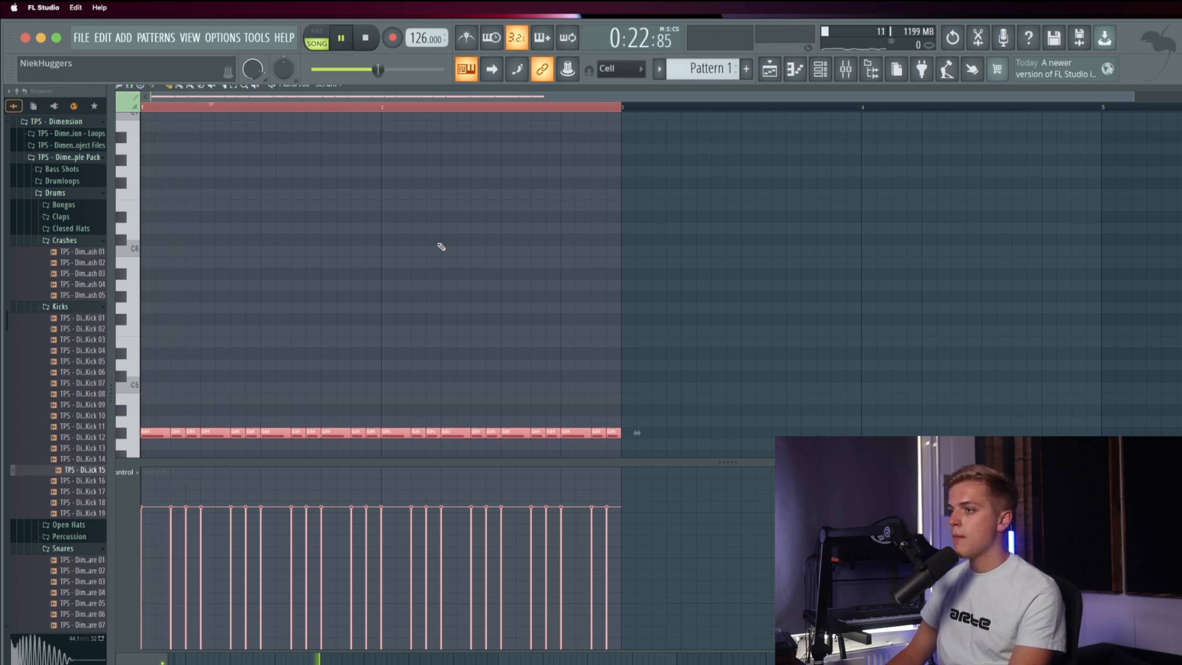
Step: Lower the bass figure further to F#4 and audition it with the vocal
key("space")
key("space")
key("space")
key("shift+Down")
key("space")
key("space")
key("shift+Down")
key("space")
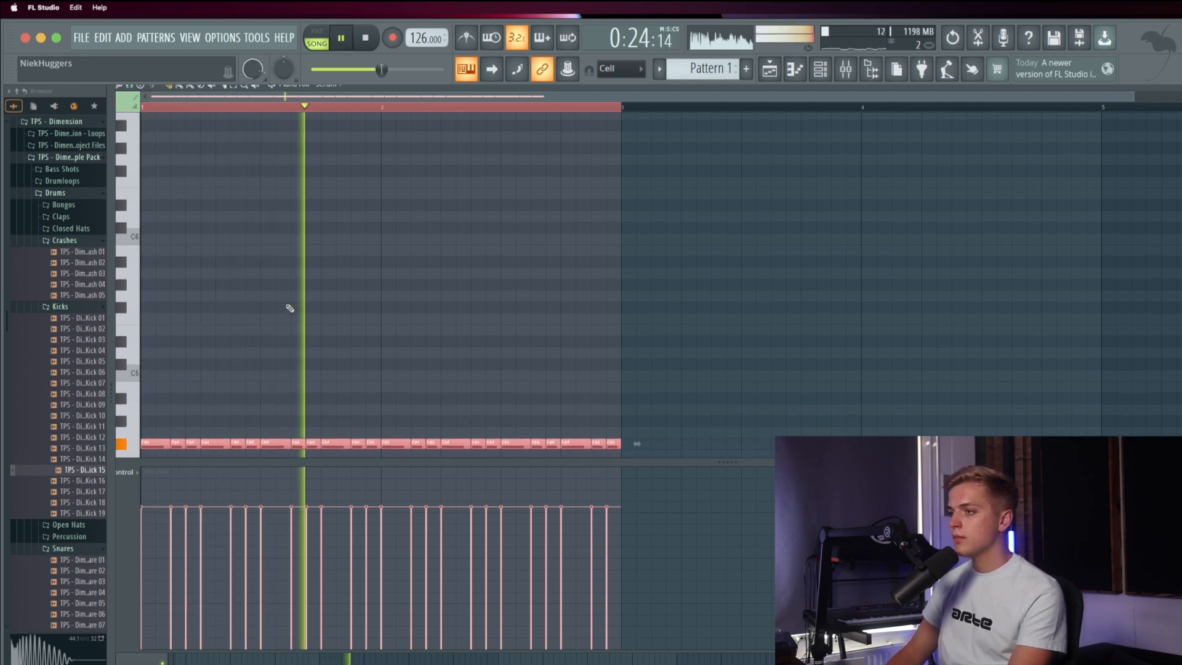
Step: Raise the two-bar bass figure to B4 and play it with the vocal
scroll(284, 313, "down", 2)
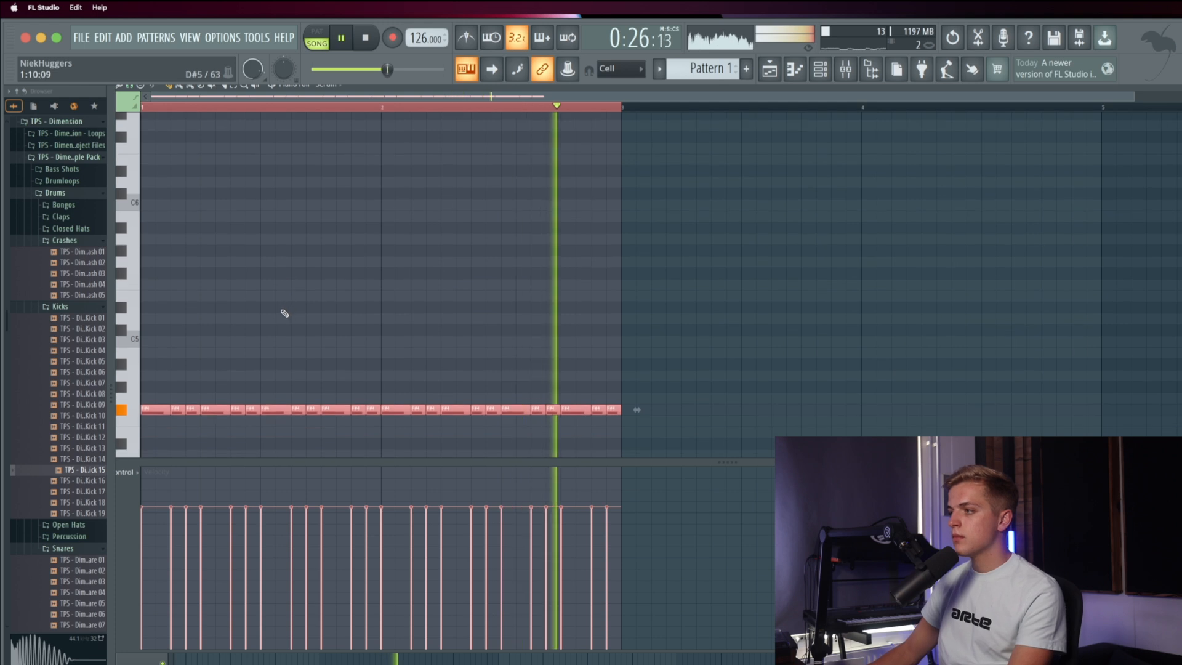
scroll(285, 314, "down", 2)
key("space")
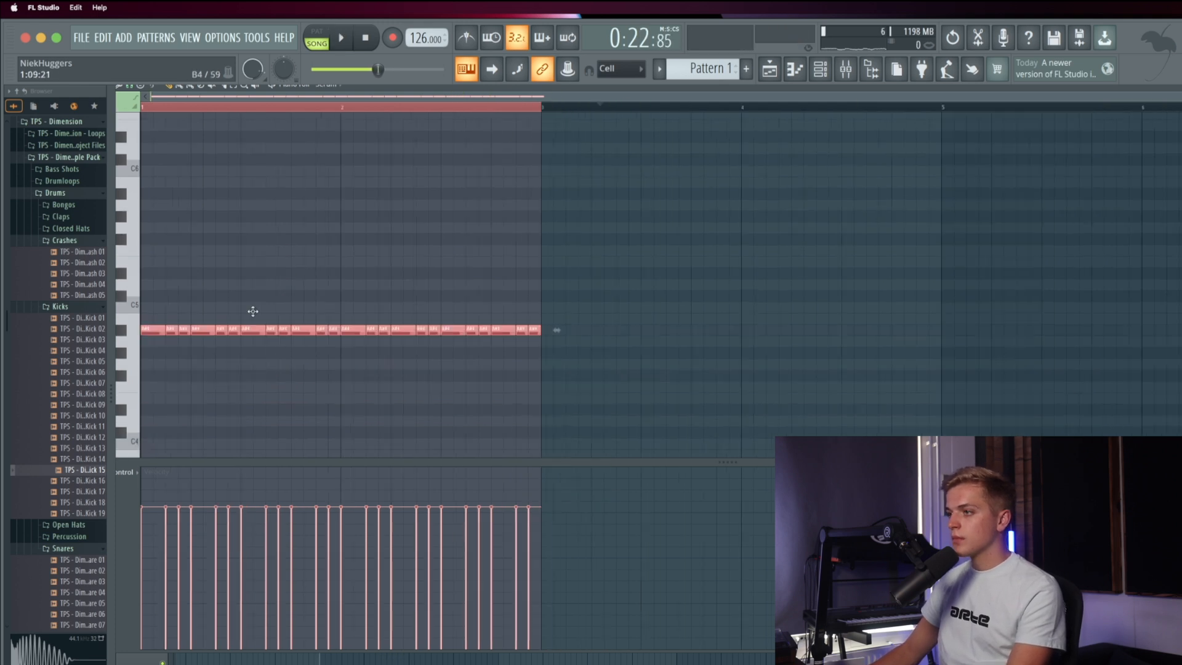
key("shift+Up")
key("space")
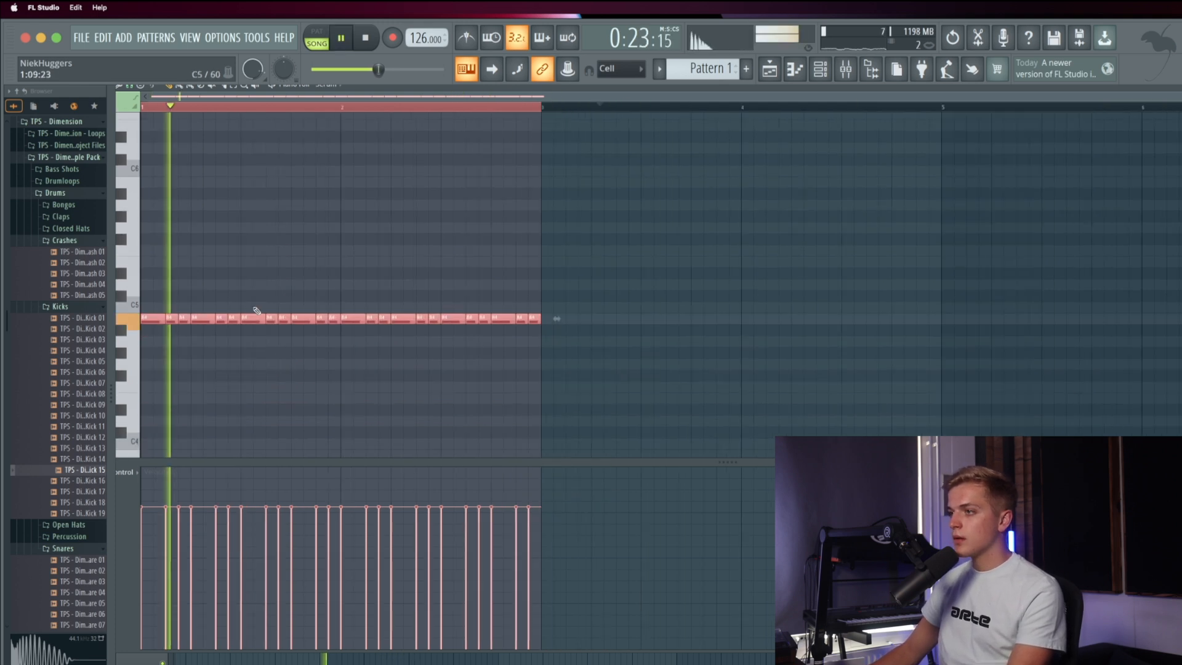
Step: Copy the two-bar B4 figure to bar 3 at D5
mouse_move(147, 319)
left_mouse_down()
mouse_move(303, 319)
mouse_move(553, 283)
left_mouse_up()
scroll(553, 283, "up", 3)
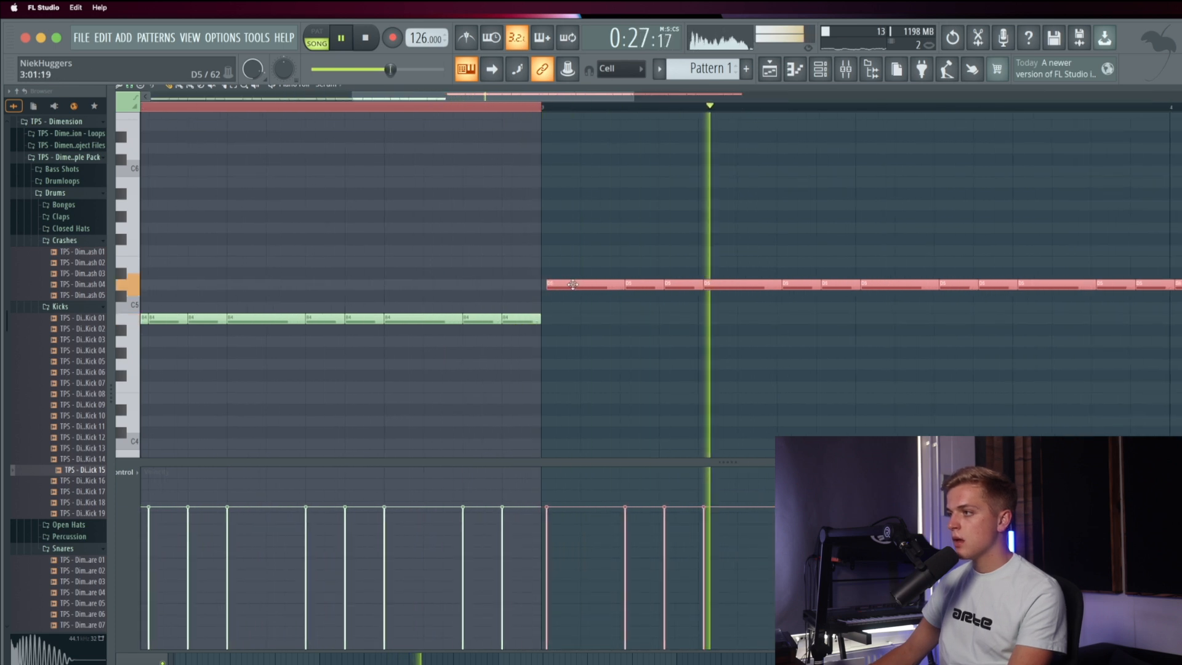
scroll(568, 287, "down", 3)
left_click(536, 334, "super")
key("super+a")
left_click(491, 354, "super")
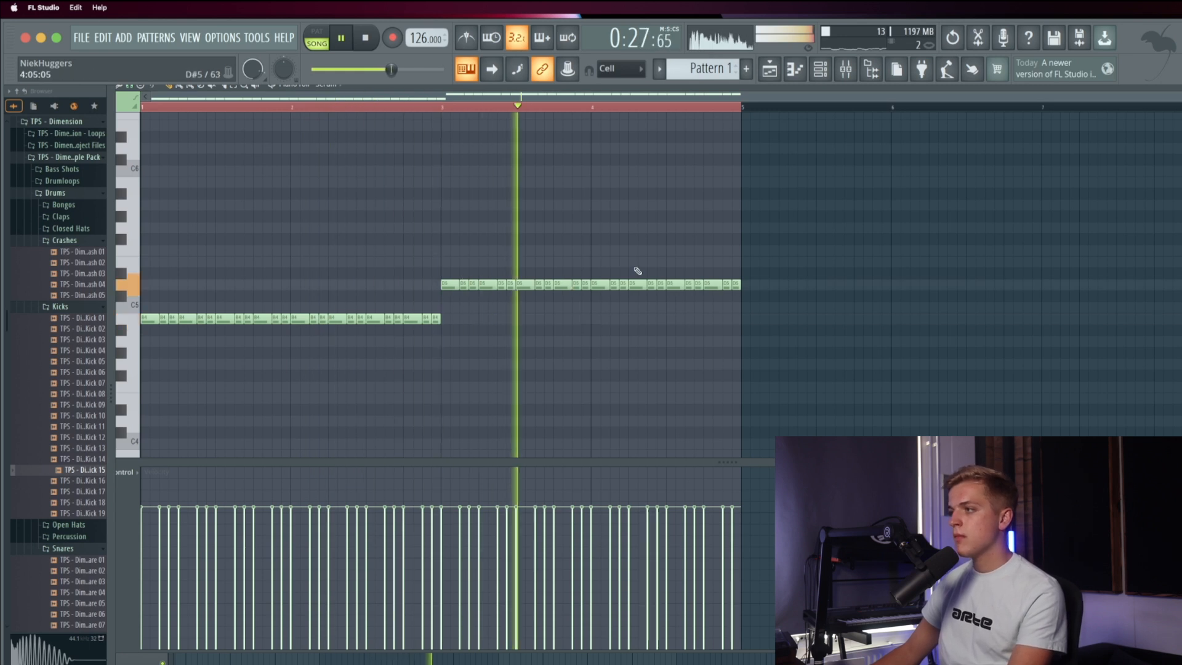
Step: Duplicate the two-bar D5 block to bar 5 and move the copy down to G4, checking it during playback
left_click(736, 272)
key("super+z")
left_click_drag(752, 257, 434, 293)
key("super+b")
key("space")
left_click_drag(743, 272, 747, 370)
key("space")
scroll(759, 354, "up", 2)
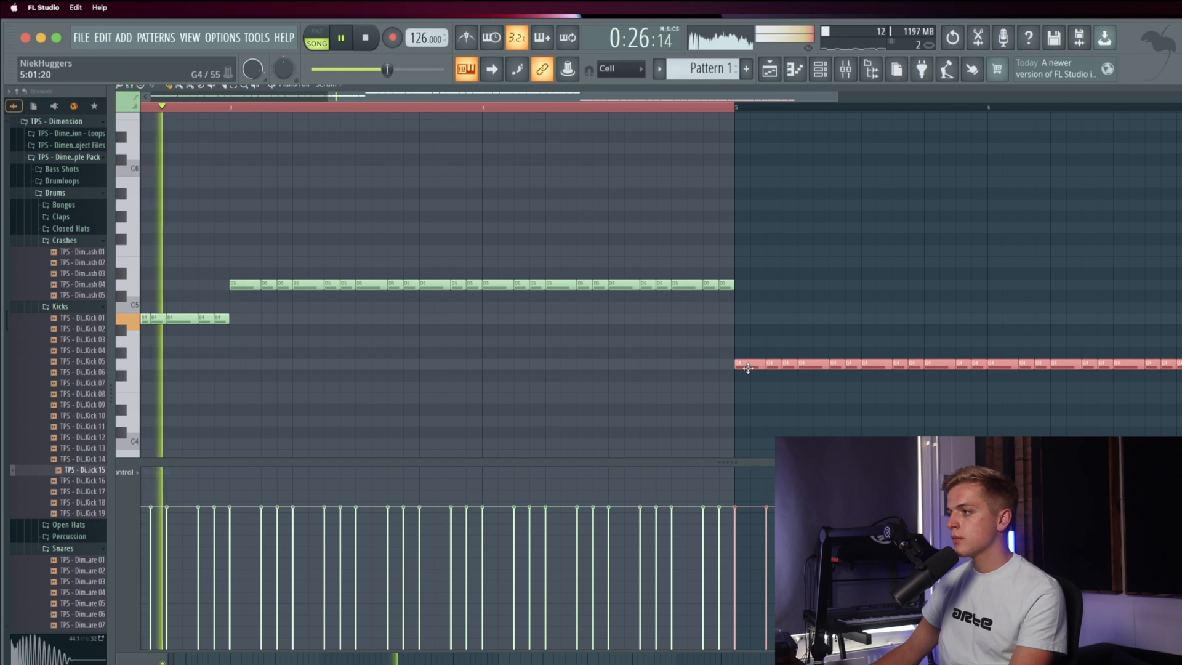
key("ctrl+a")
scroll(696, 356, "down", 2)
left_click(696, 356)
Step: Copy the two-bar G4 block to bar 7 at A4
left_click_drag(628, 335, 863, 407)
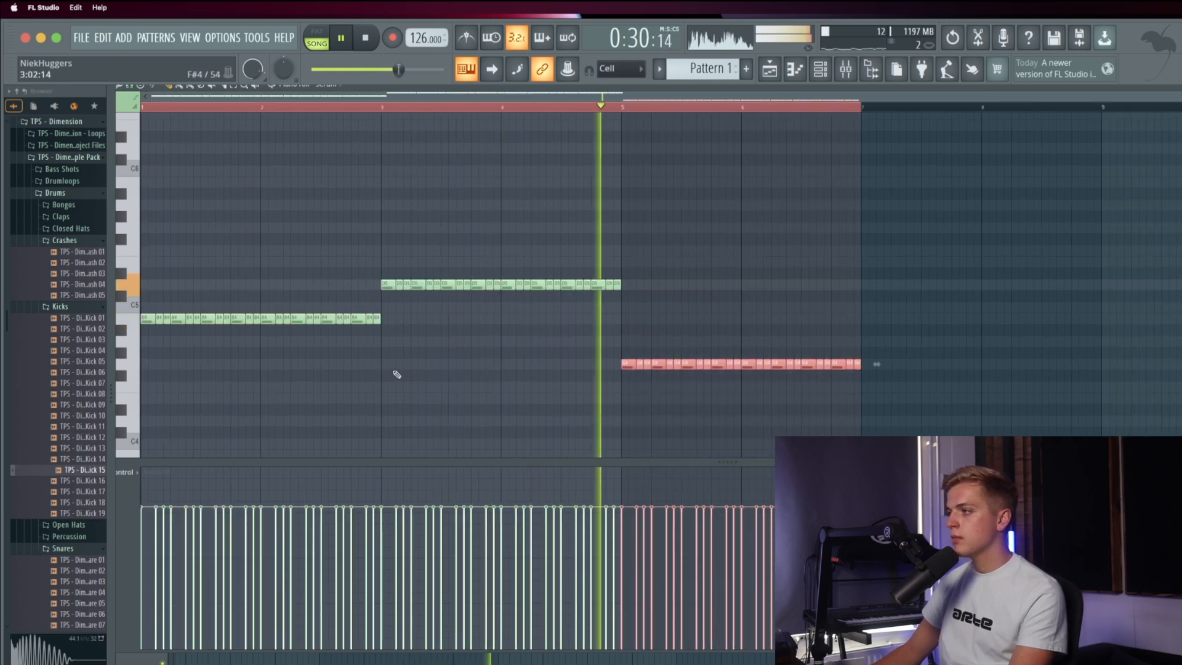
left_click_drag(806, 363, 879, 364)
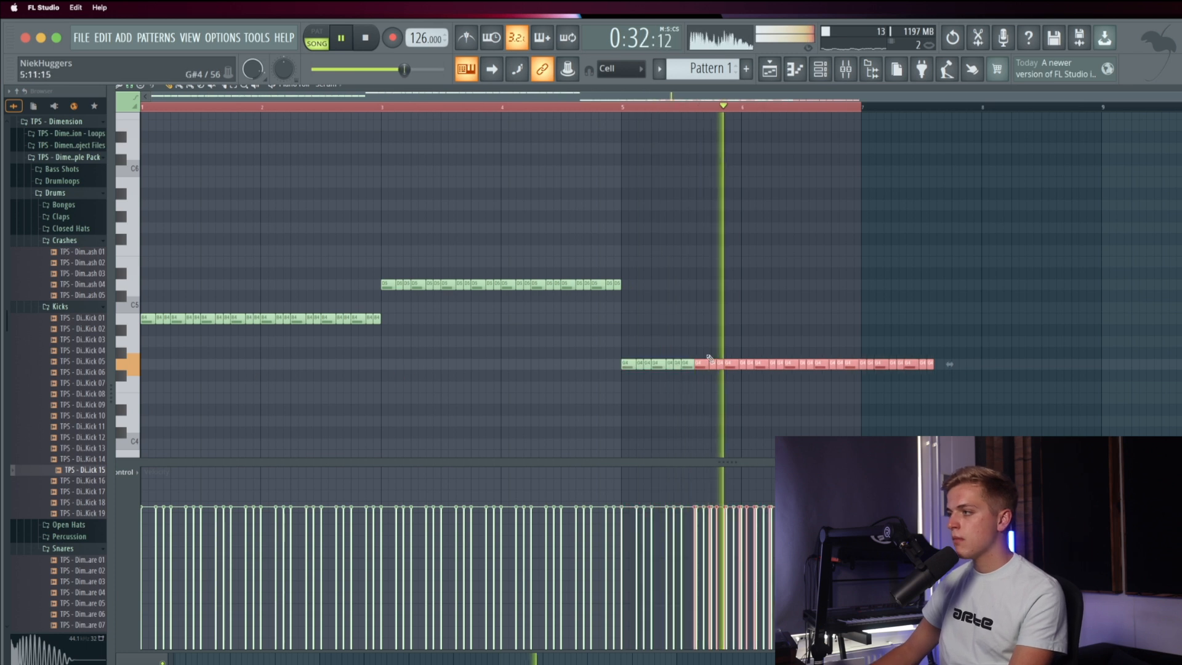
key("super+z")
key("space")
key("space")
left_click_drag(703, 362, 869, 341)
scroll(869, 341, "up", 4)
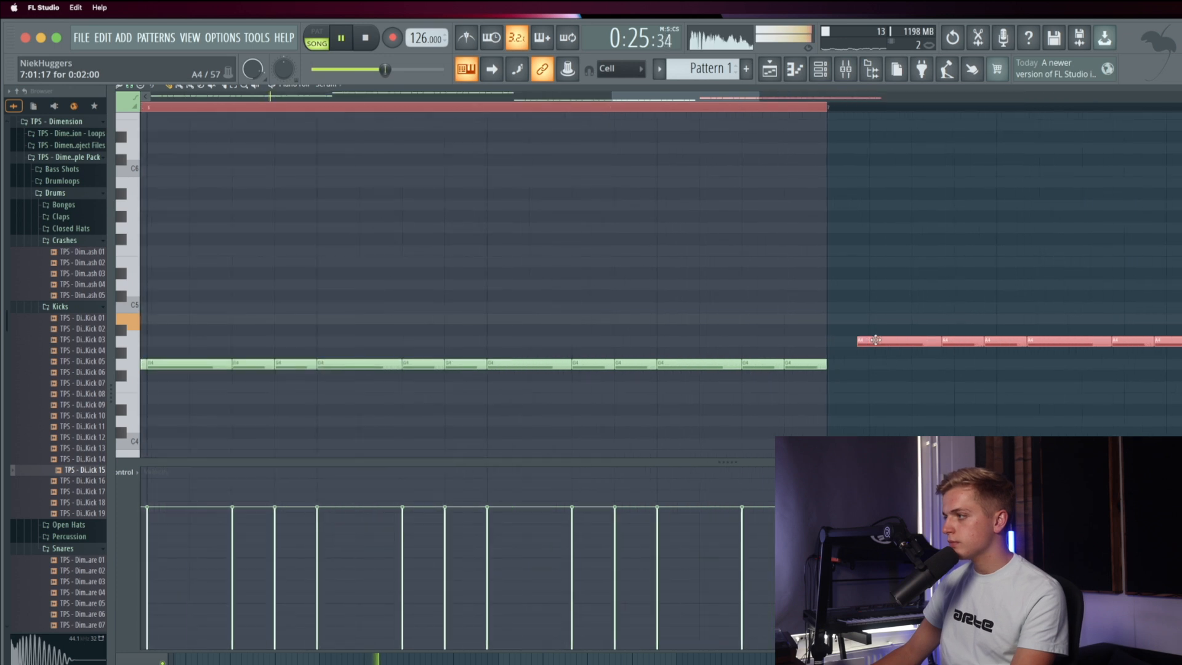
scroll(807, 342, "down", 4)
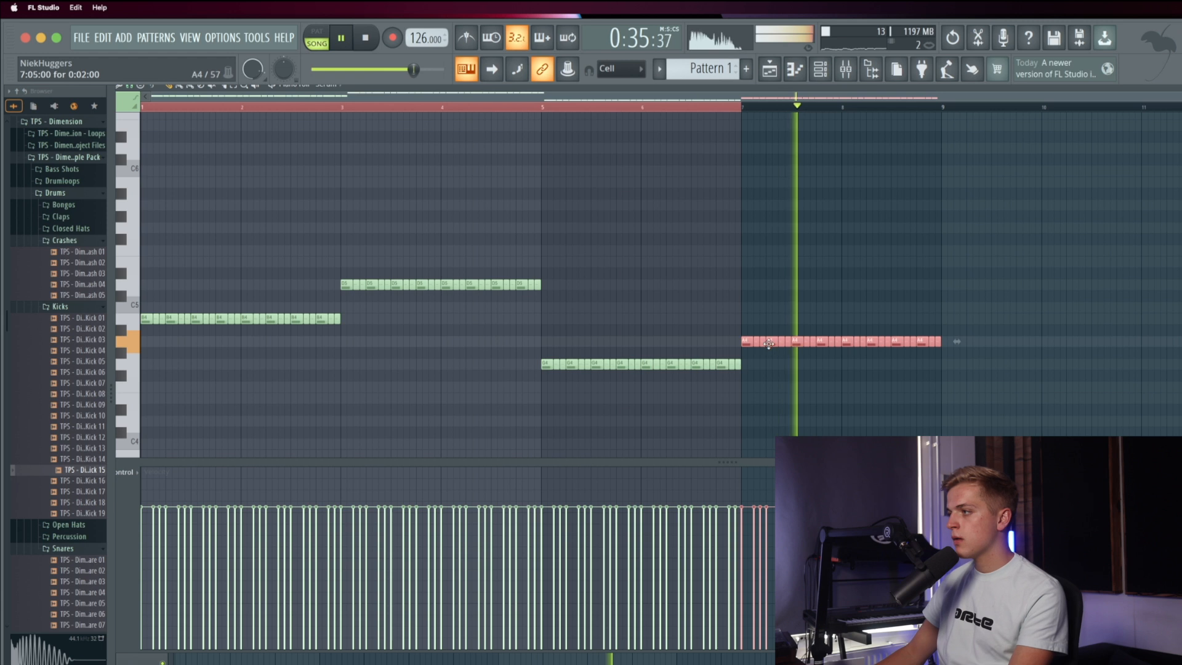
key("ctrl+a")
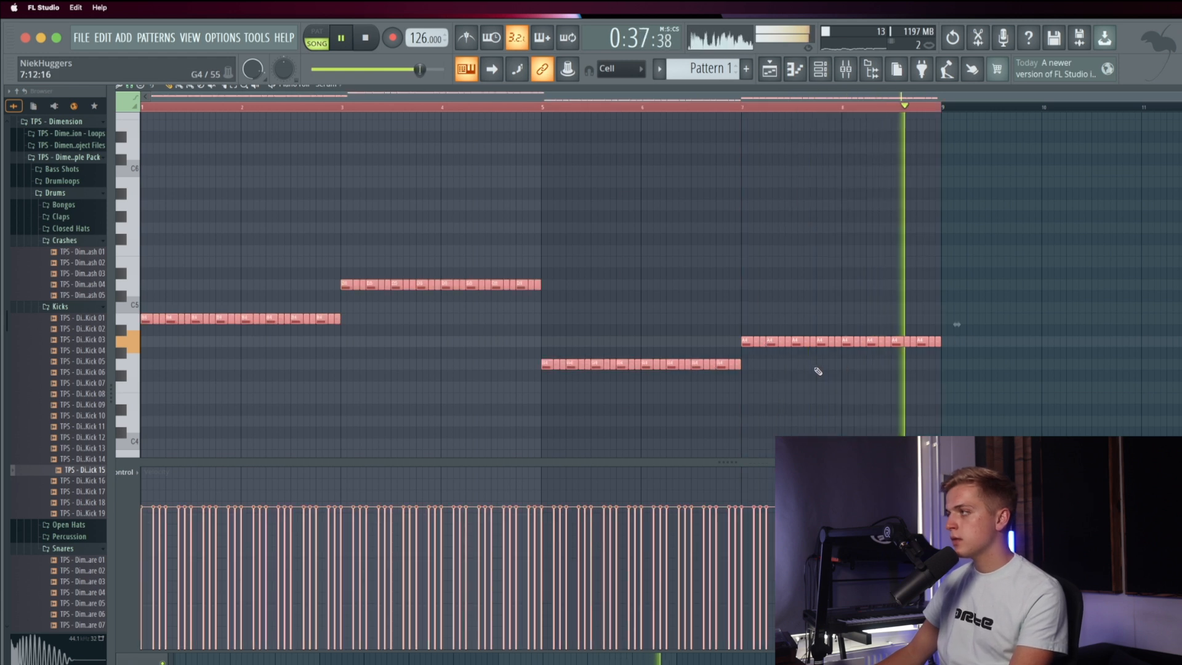
left_click(816, 371)
scroll(797, 377, "up", 1)
left_click_drag(340, 108, 132, 125)
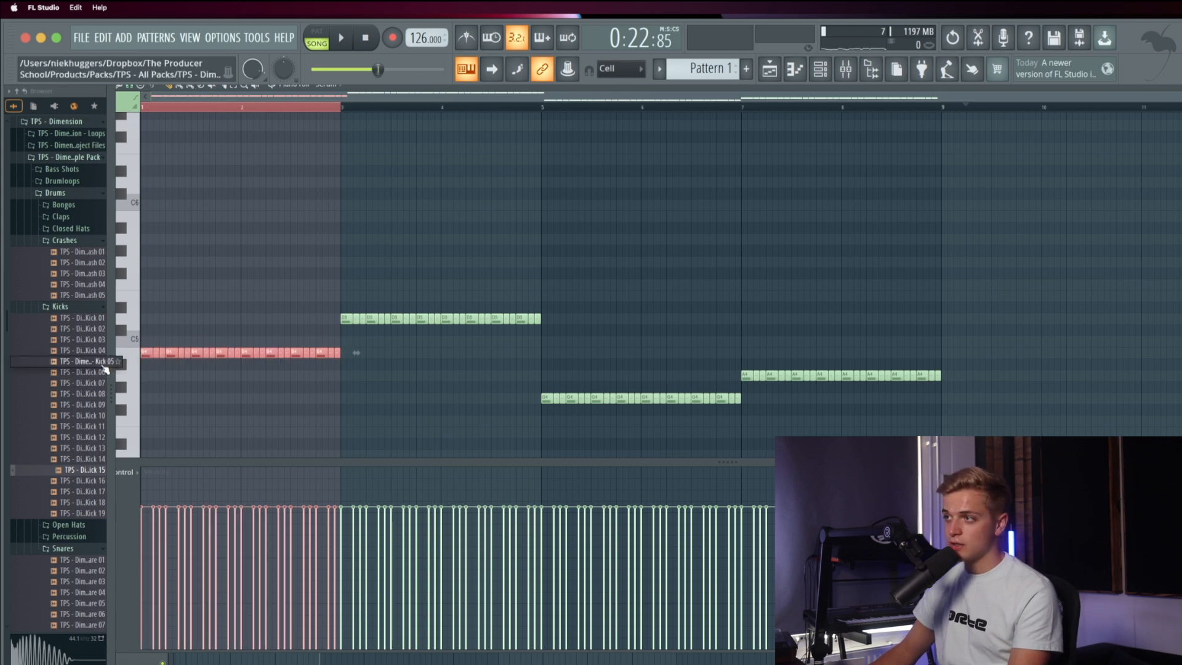
key("ctrl+a")
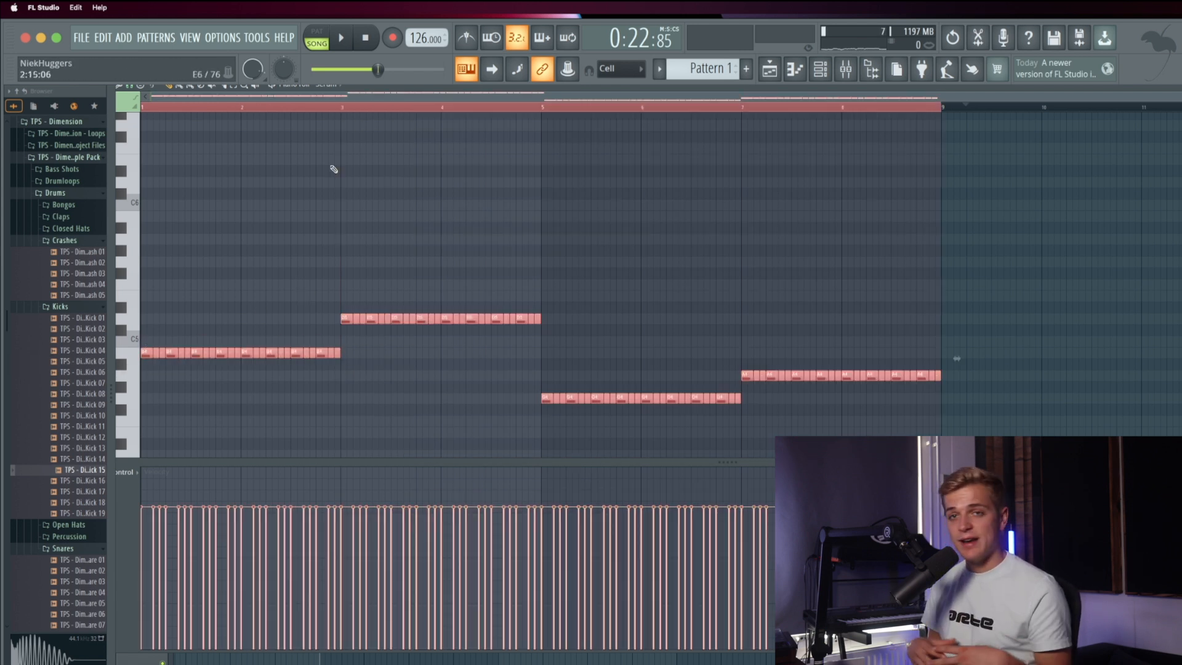
right_click(273, 202)
left_click_drag(344, 337, 127, 360)
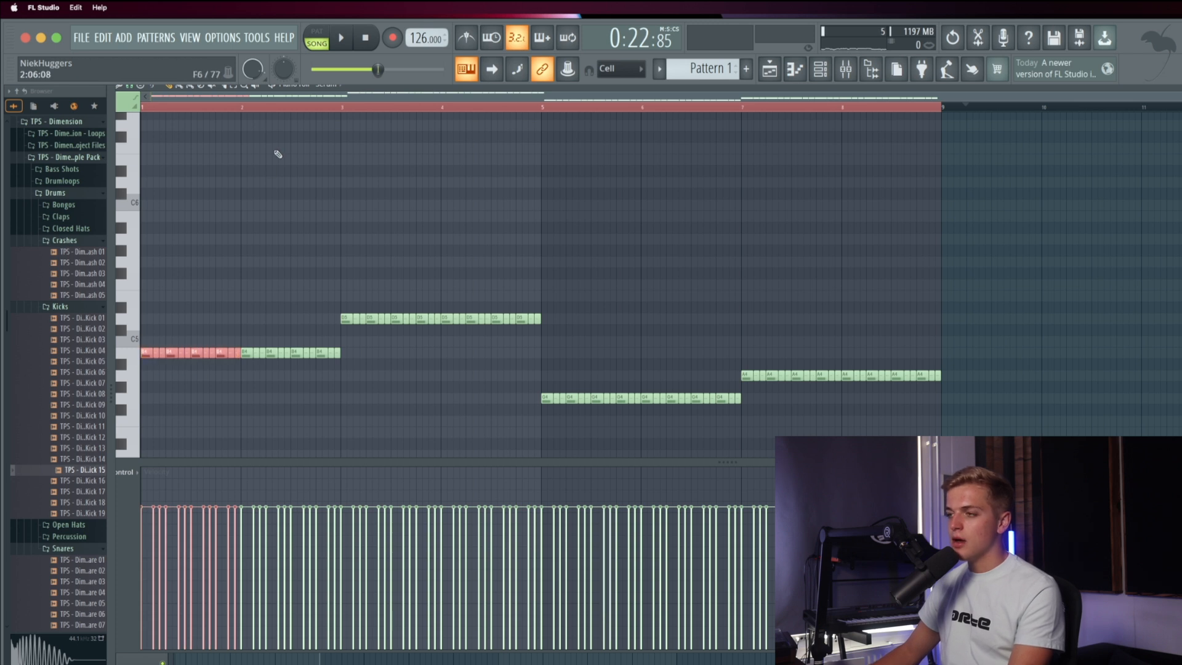
right_click(477, 173)
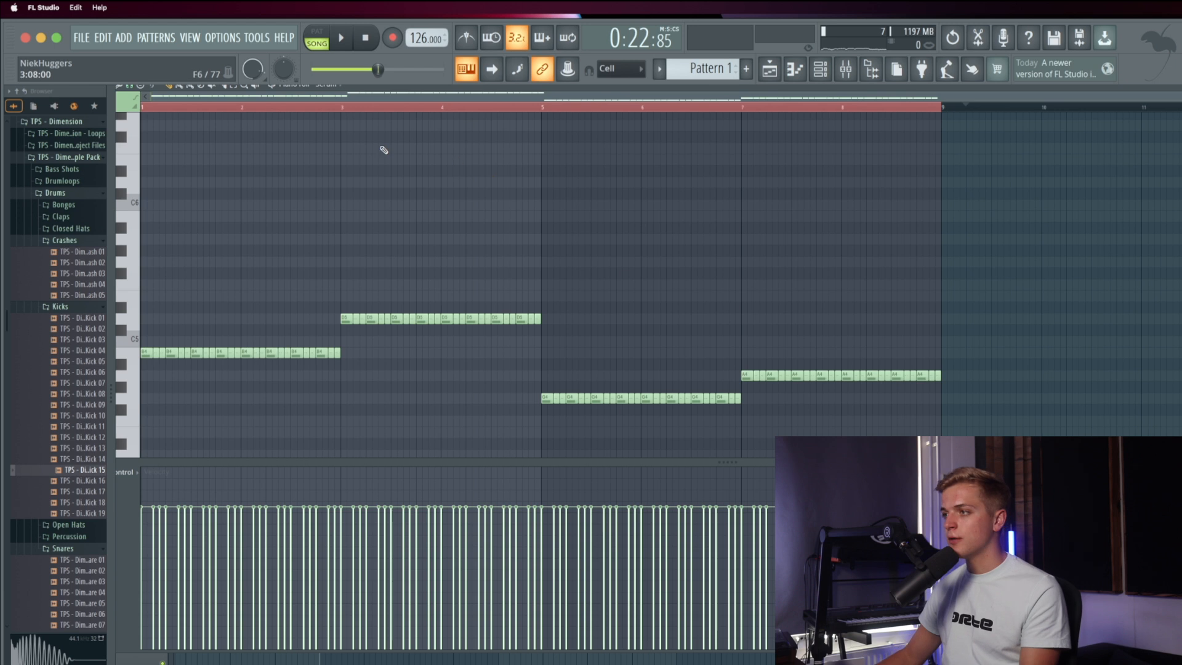
Step: Play the eight-bar bassline with the vocal and examine the Serum bass preset's filter and envelope settings
scroll(338, 150, "up", 2)
key("space")
scroll(357, 158, "down", 3)
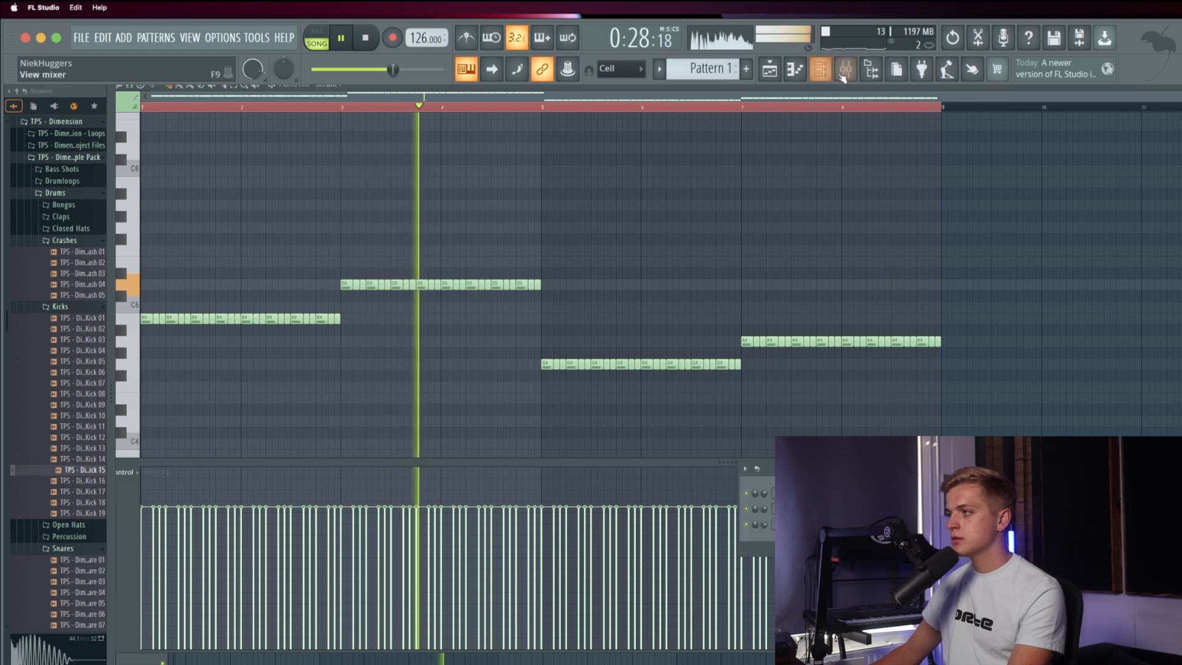
left_click(796, 509)
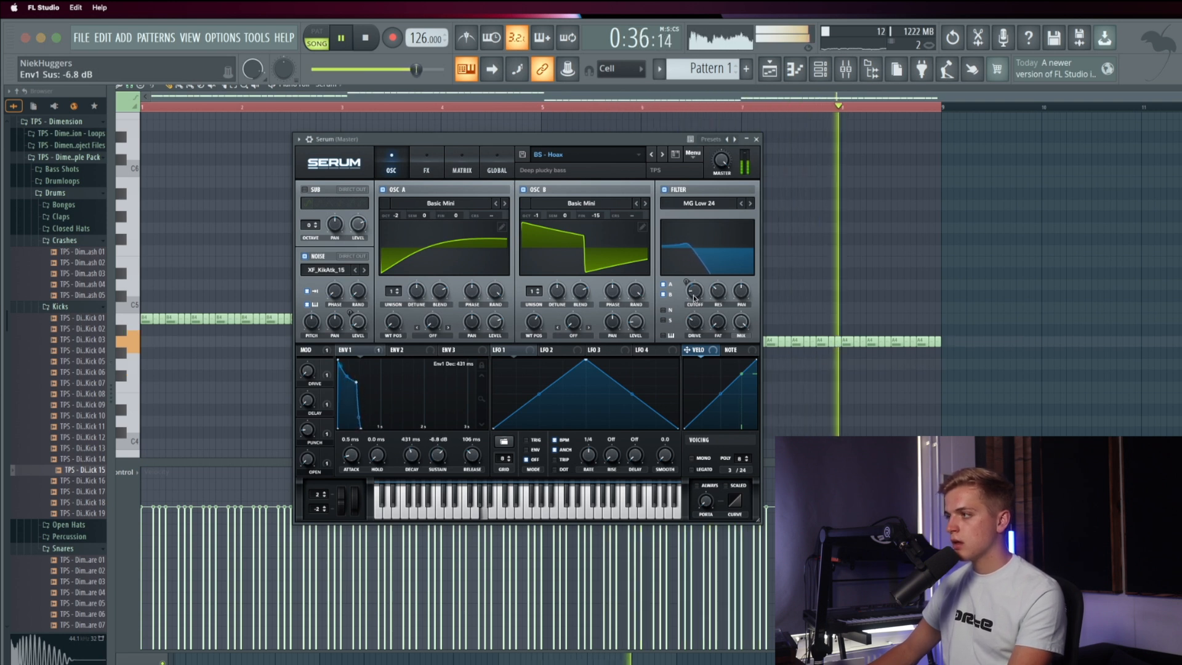
mouse_move(695, 305)
key("space")
key("space")
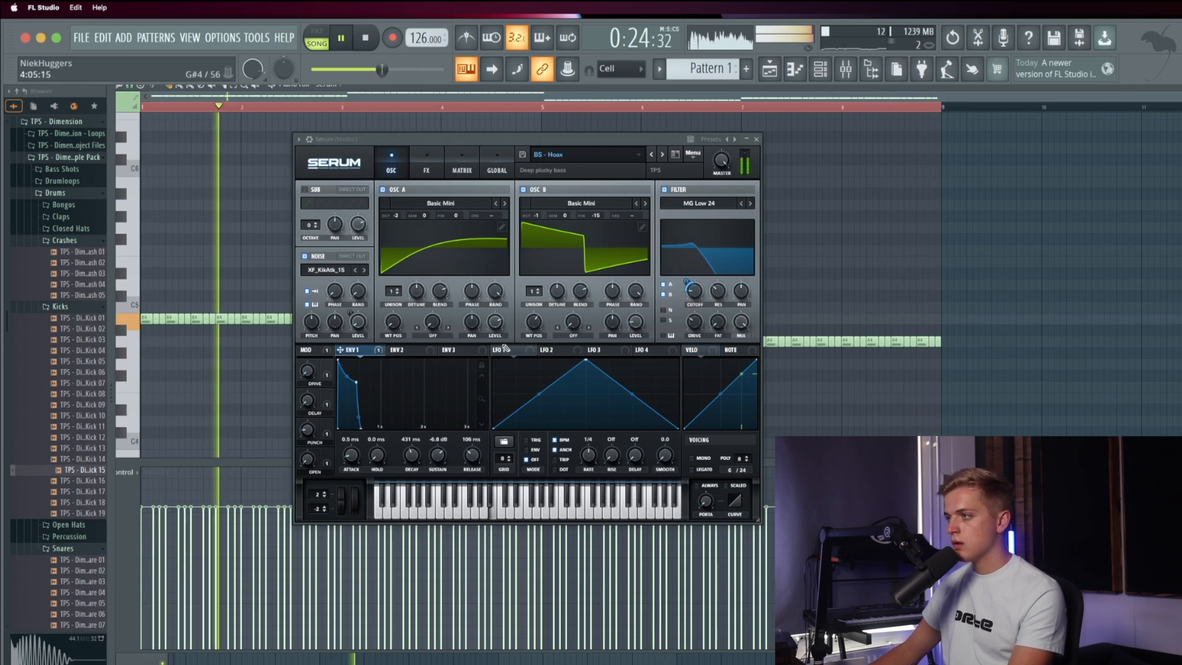
mouse_move(720, 167)
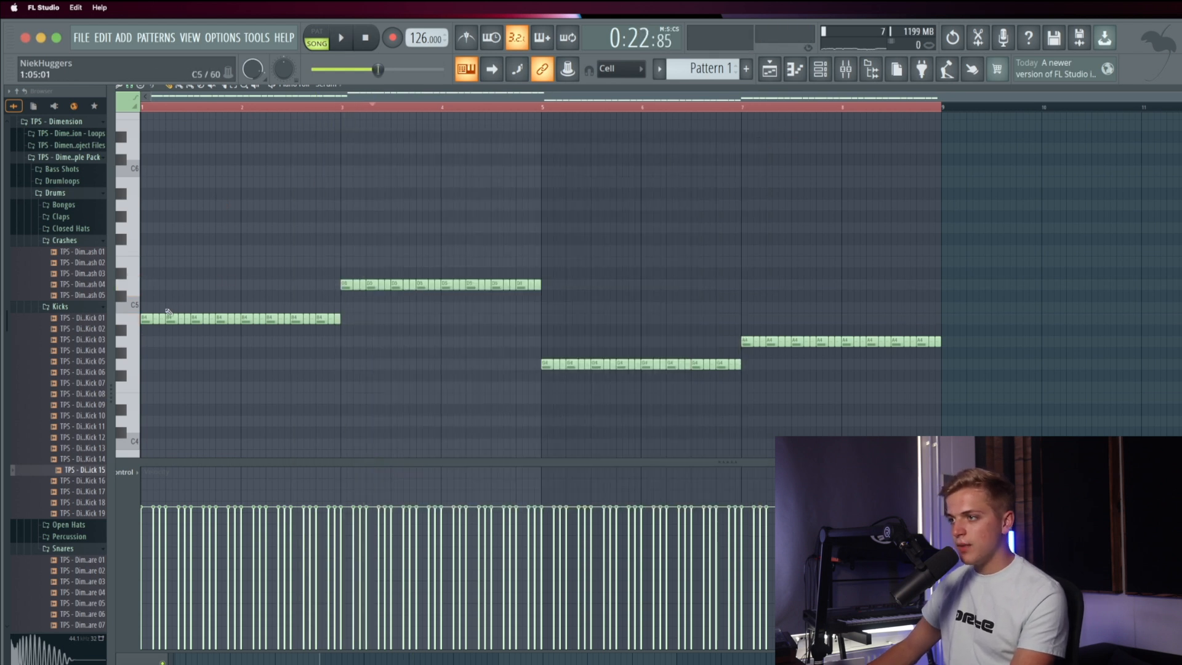
Step: Try raising three individual notes in the opening bar of the bassline to B5, and undo the last raises
scroll(168, 312, "up", 1, "ctrl")
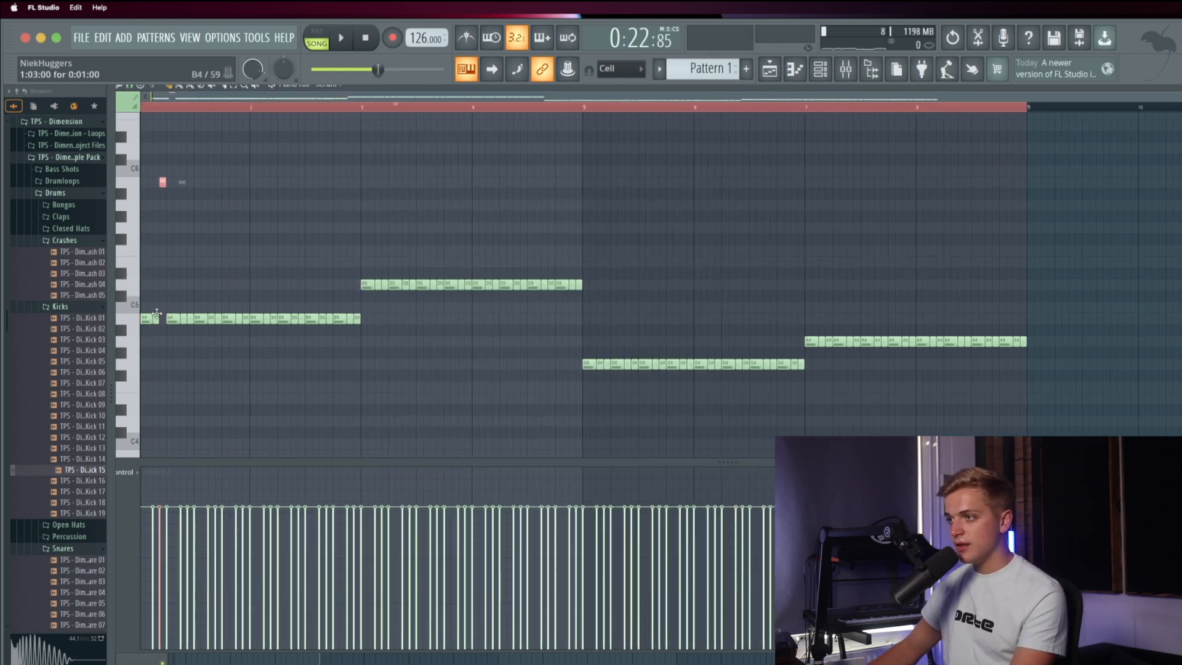
scroll(157, 315, "up", 1, "ctrl")
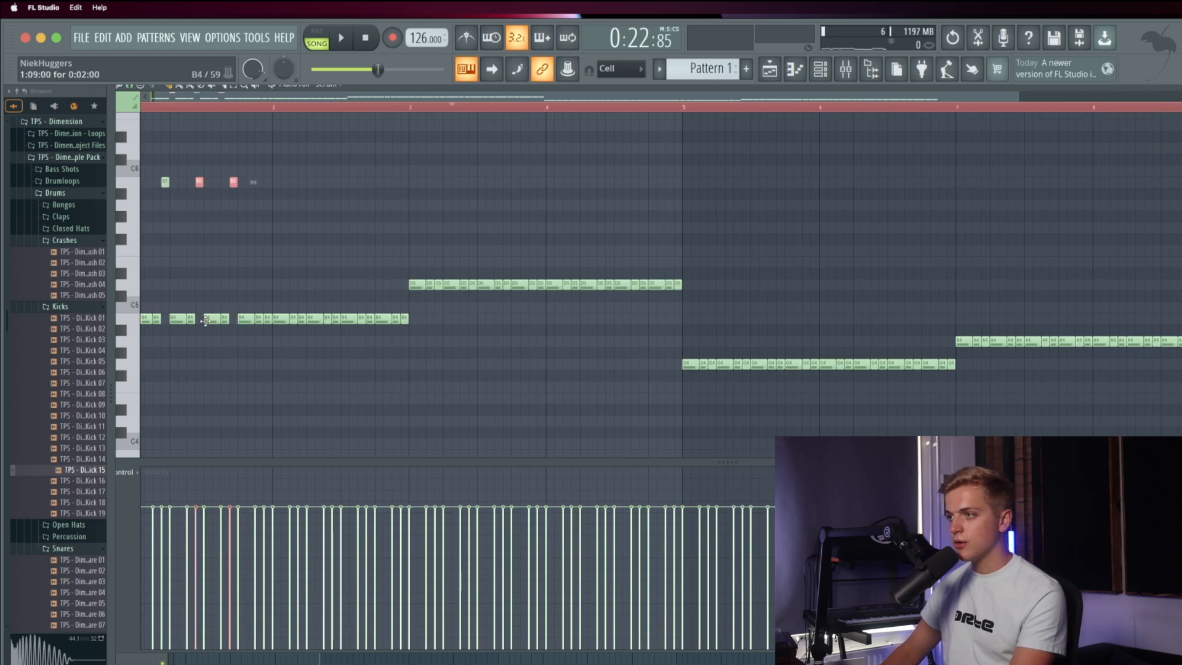
key("space")
key("super+z")
key("space")
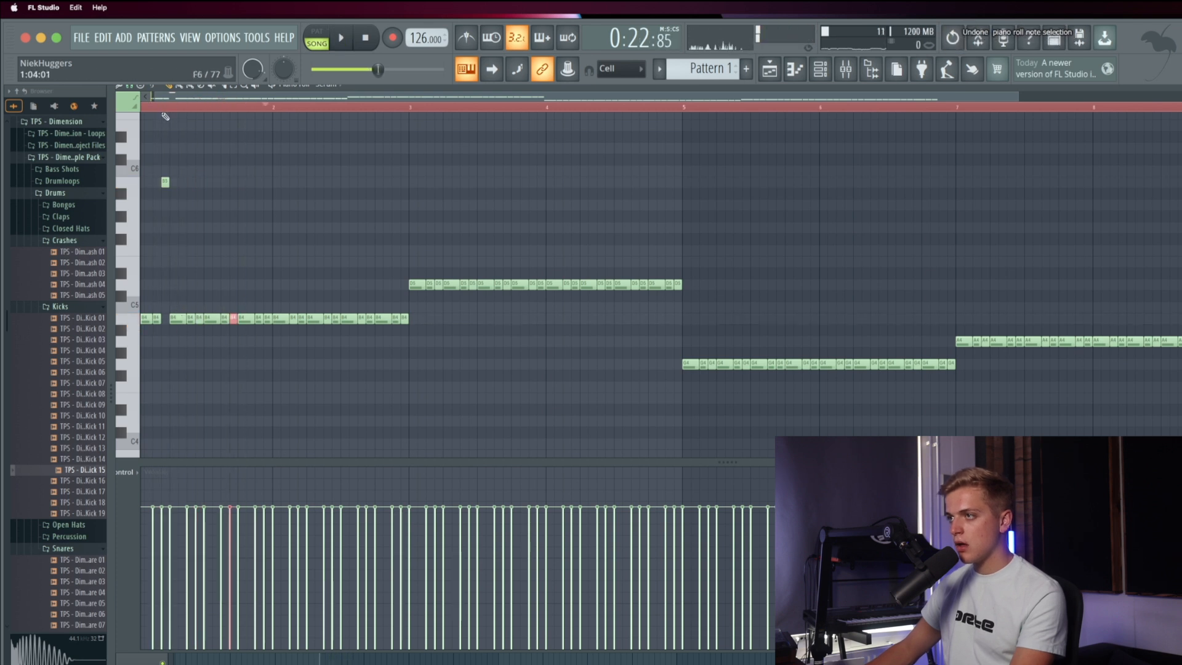
Step: Play the opening bar with a single bass note raised to B5, and undo that octave change
key("space")
key("space")
key("space")
key("space")
key("space")
key("space")
key("space")
left_click_drag(191, 182, 148, 175)
key("space")
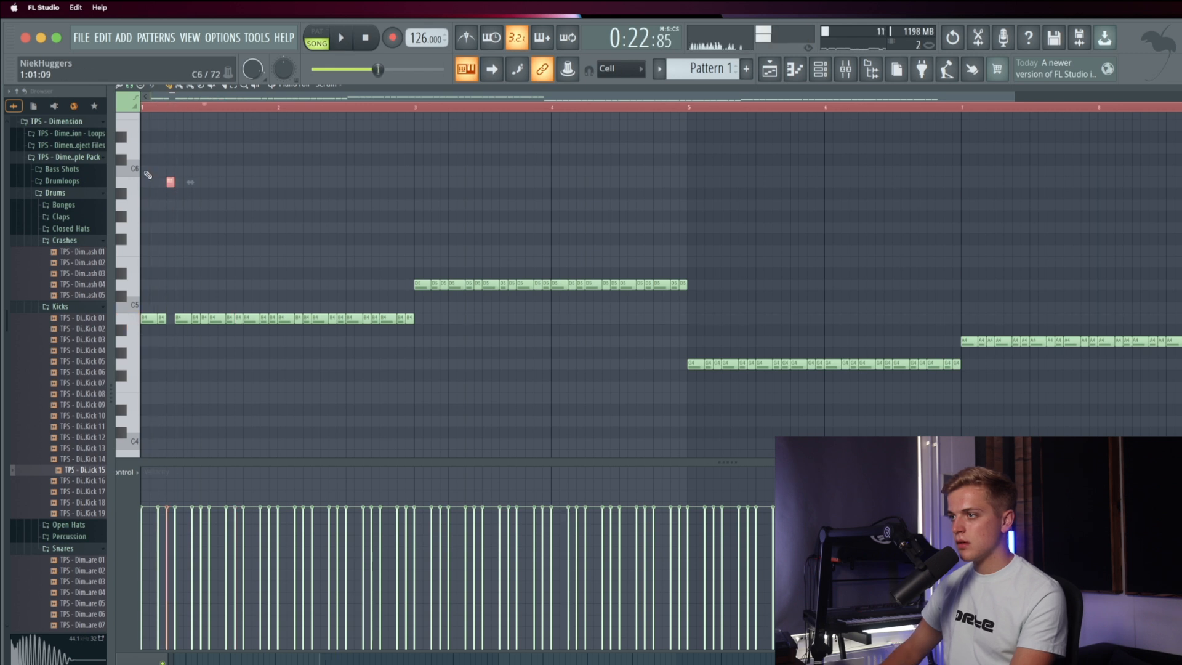
key("super+z")
key("space")
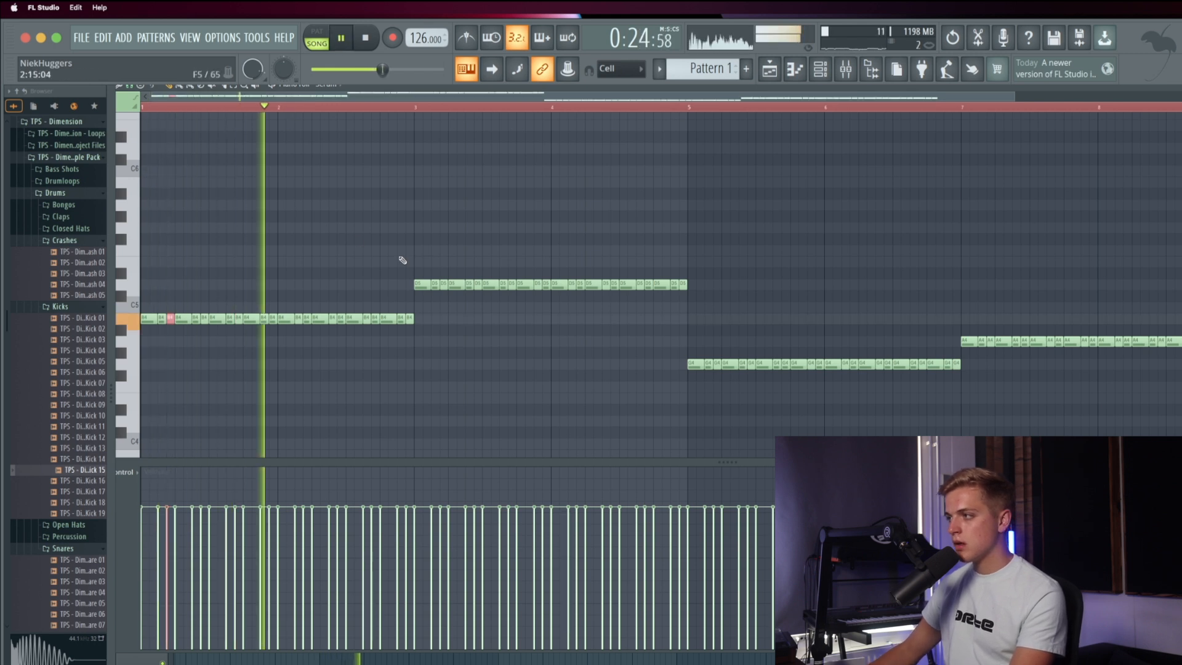
key("space")
Step: Load Fruity parametric EQ 2 into slot 3 of the Serum mixer track, replacing the mistakenly chosen Fruity parametric EQ
left_click(849, 76)
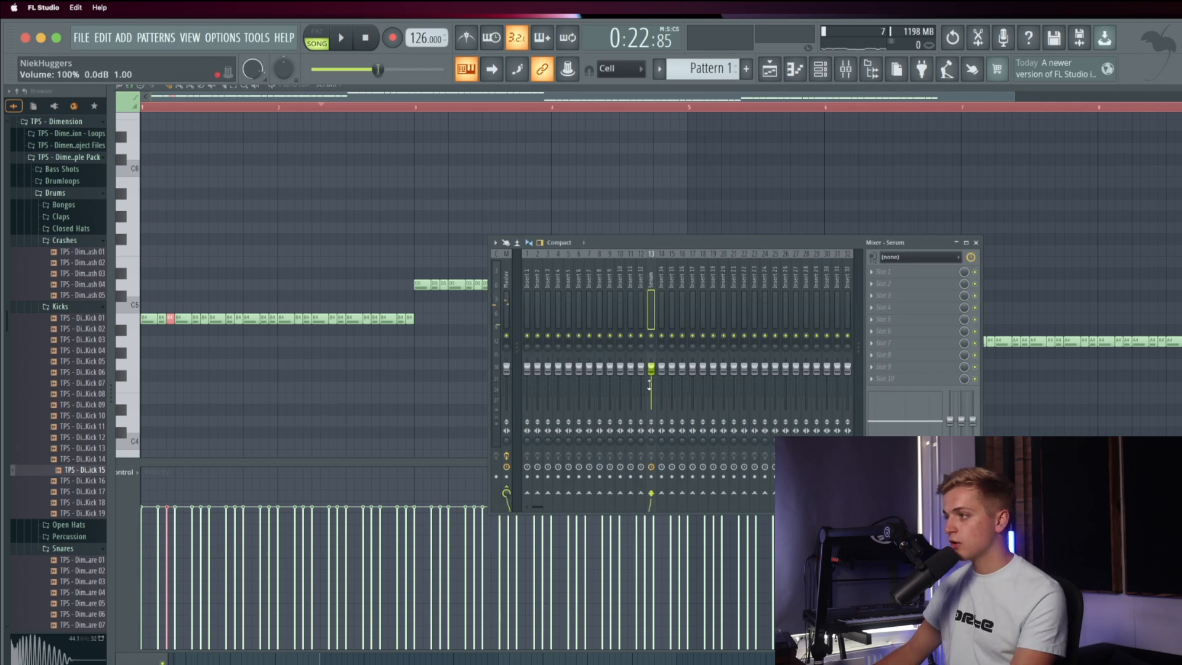
left_click(885, 296)
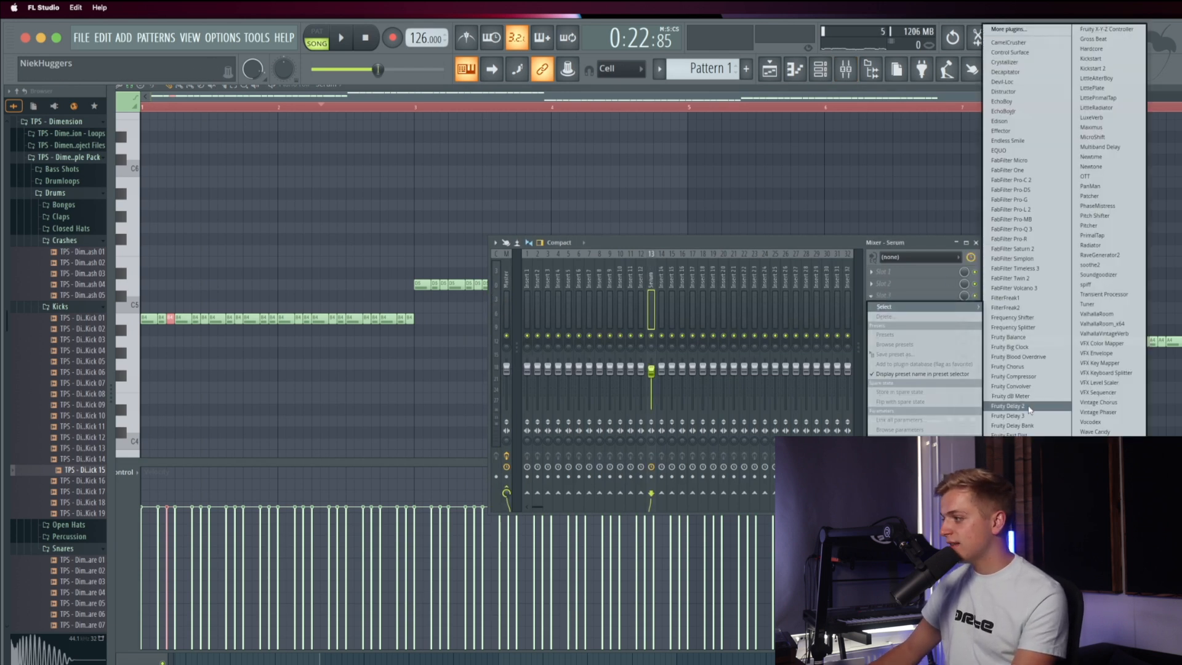
left_click(1032, 558)
left_click(892, 307)
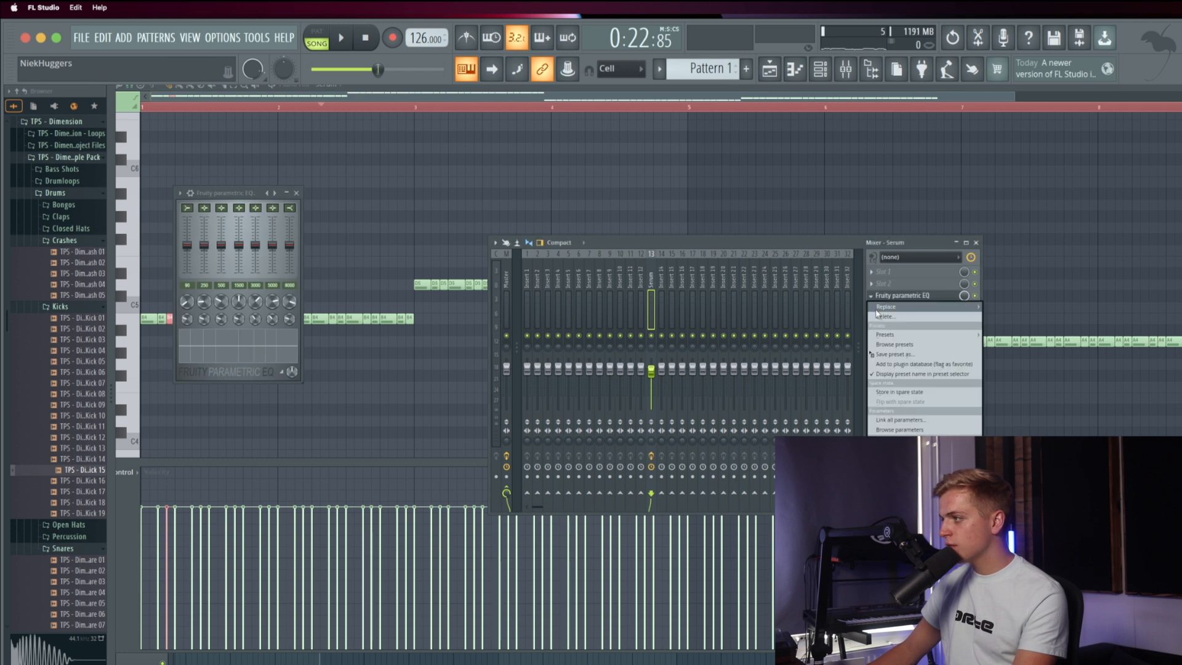
left_click(1045, 559)
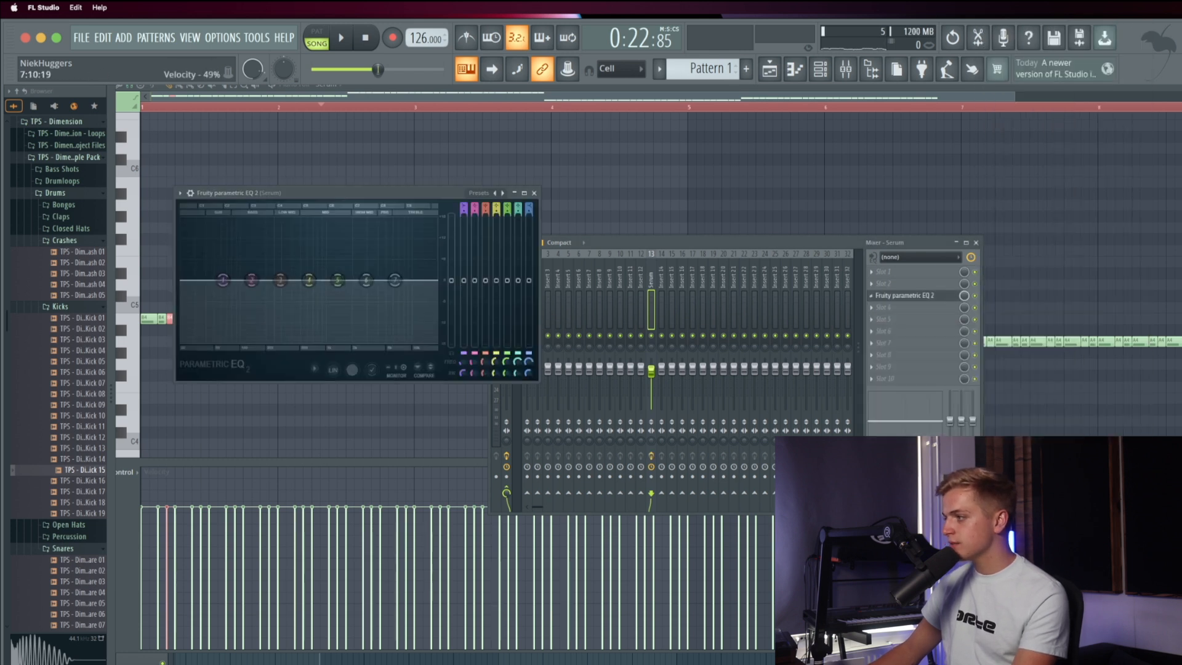
Step: Lower the EQ's band 7 high shelf to -18 dB at 458 Hz and adjust the Serum track's stereo separation during playback
left_click_drag(395, 280, 297, 341)
key("space")
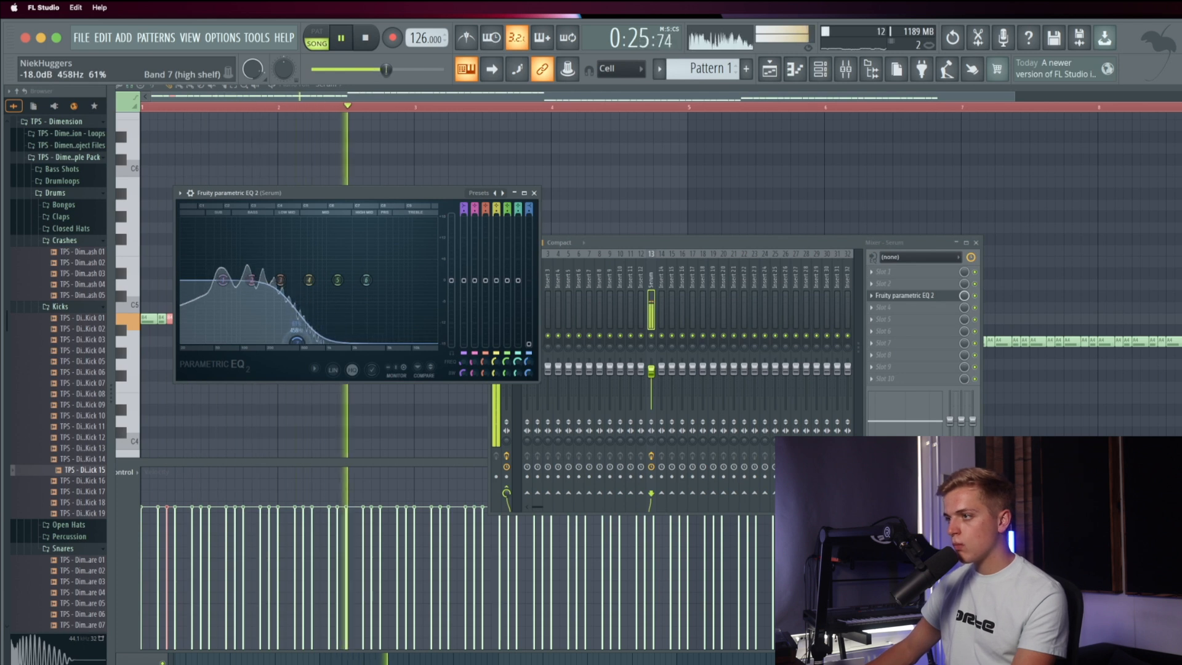
left_click_drag(651, 441, 658, 423)
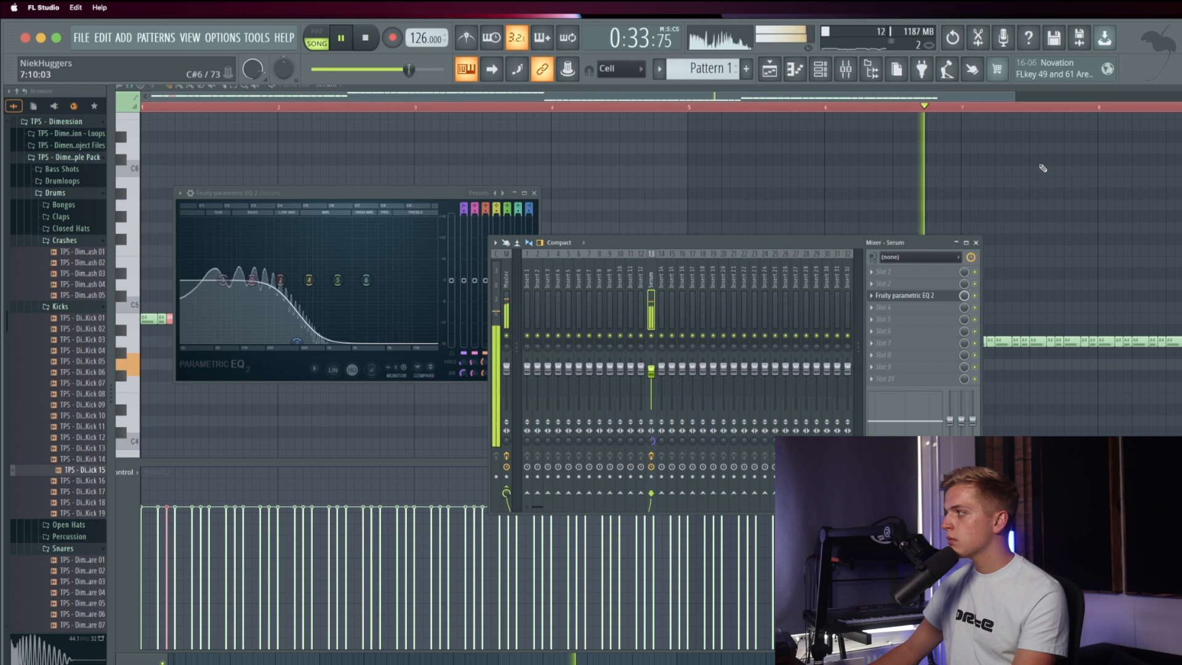
key("F12")
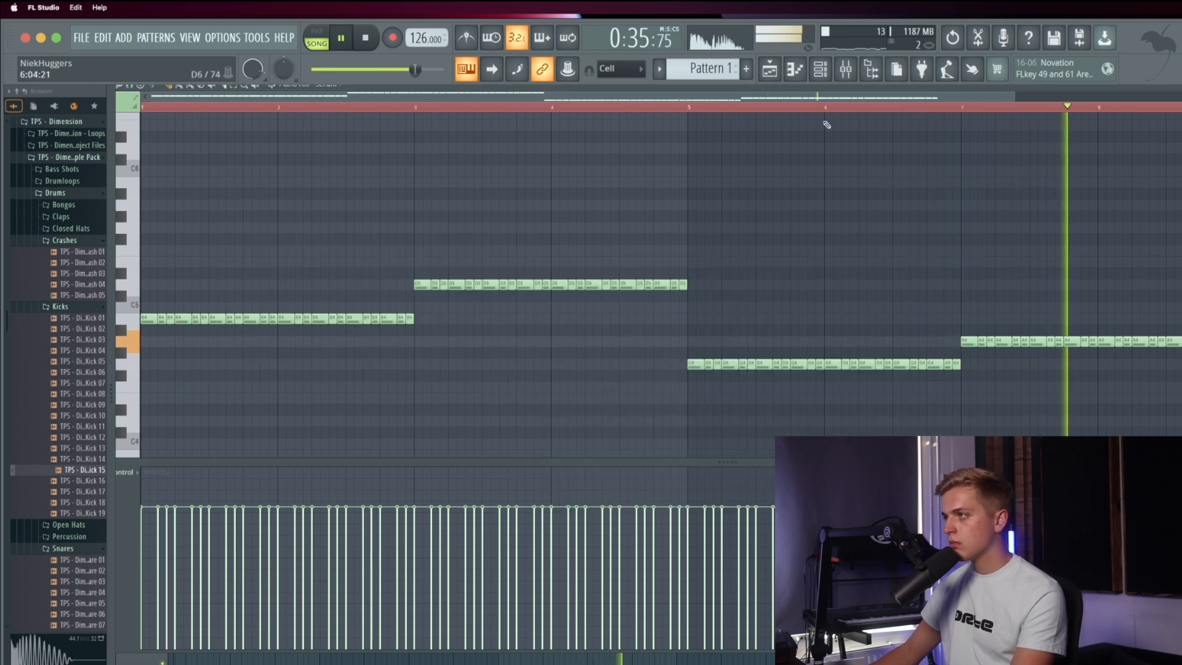
Step: Shorten the Pattern 1 clip on Track 3 to eight bars and place a second copy directly behind it at bar 21
left_click(757, 67)
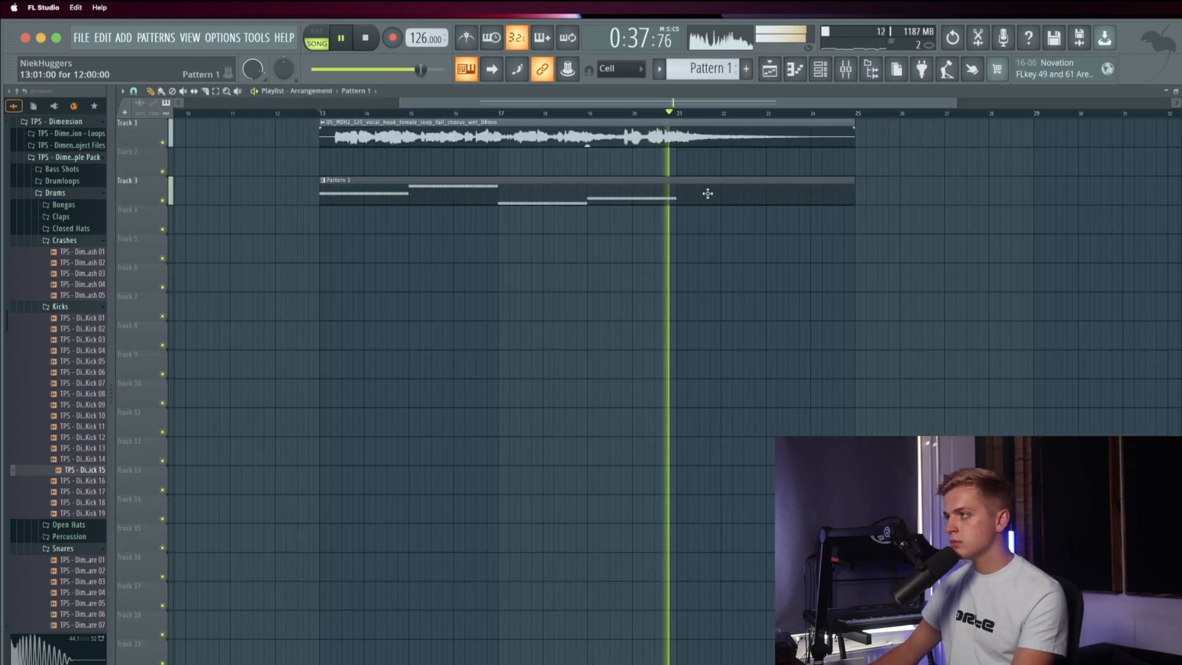
key("space")
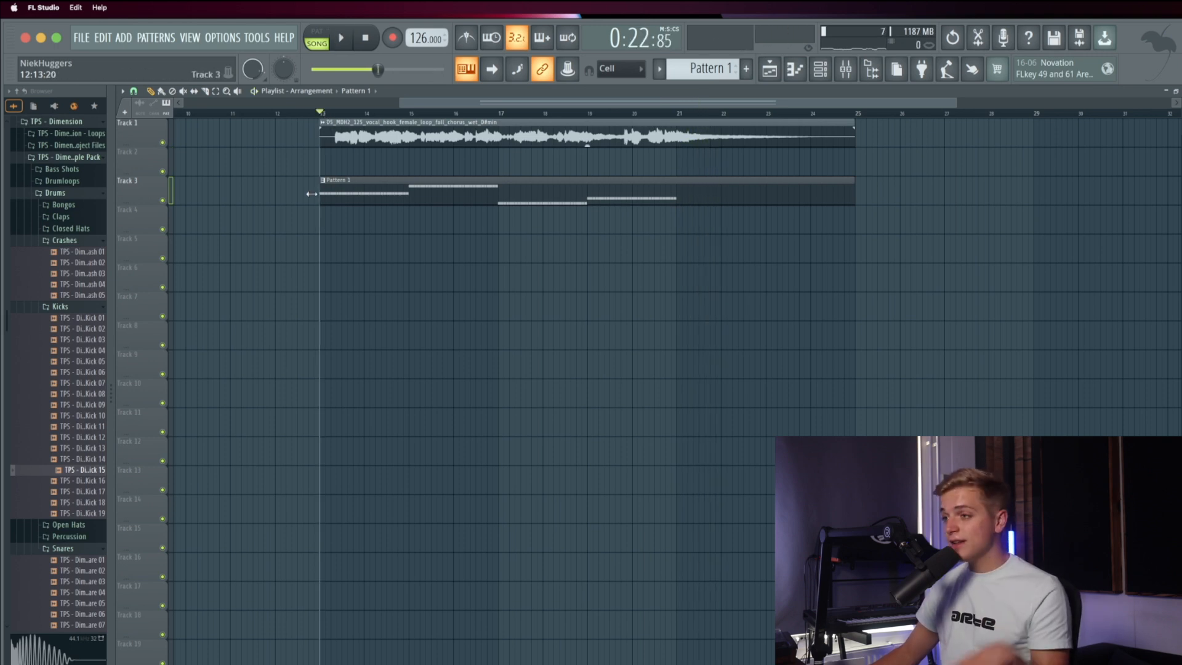
left_click_drag(853, 198, 649, 209)
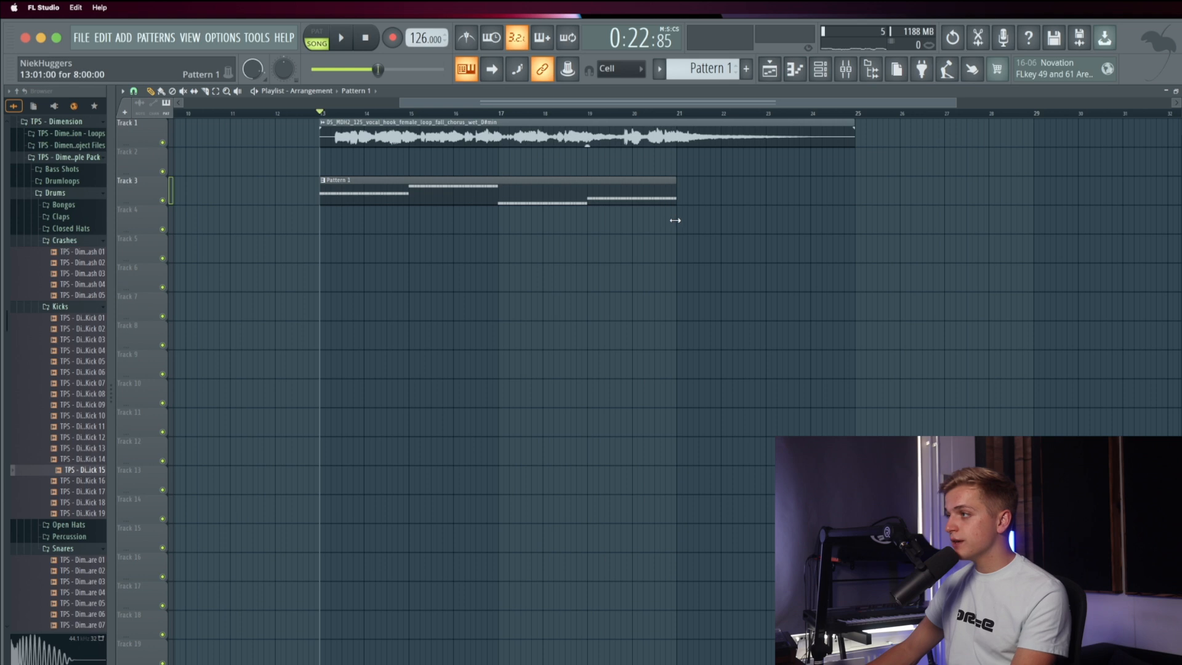
left_click(685, 191)
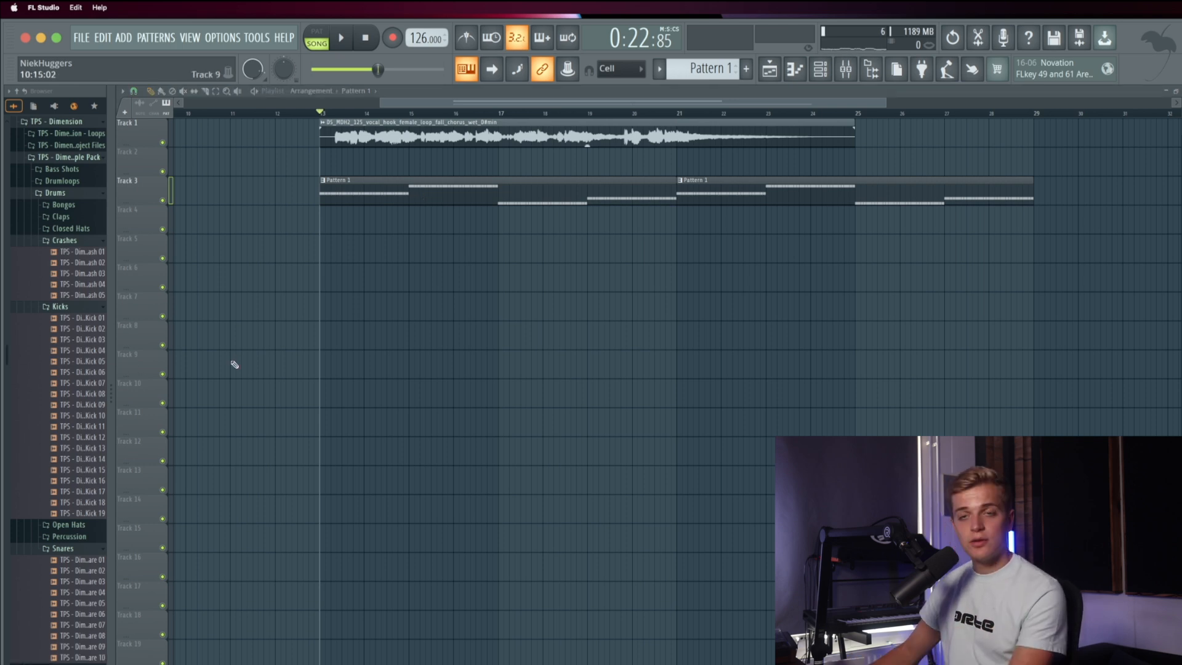
Step: Place the TPS - Dimension - Kick 15 sample on Track 5 of the playlist, starting at bar 21
left_click(85, 472)
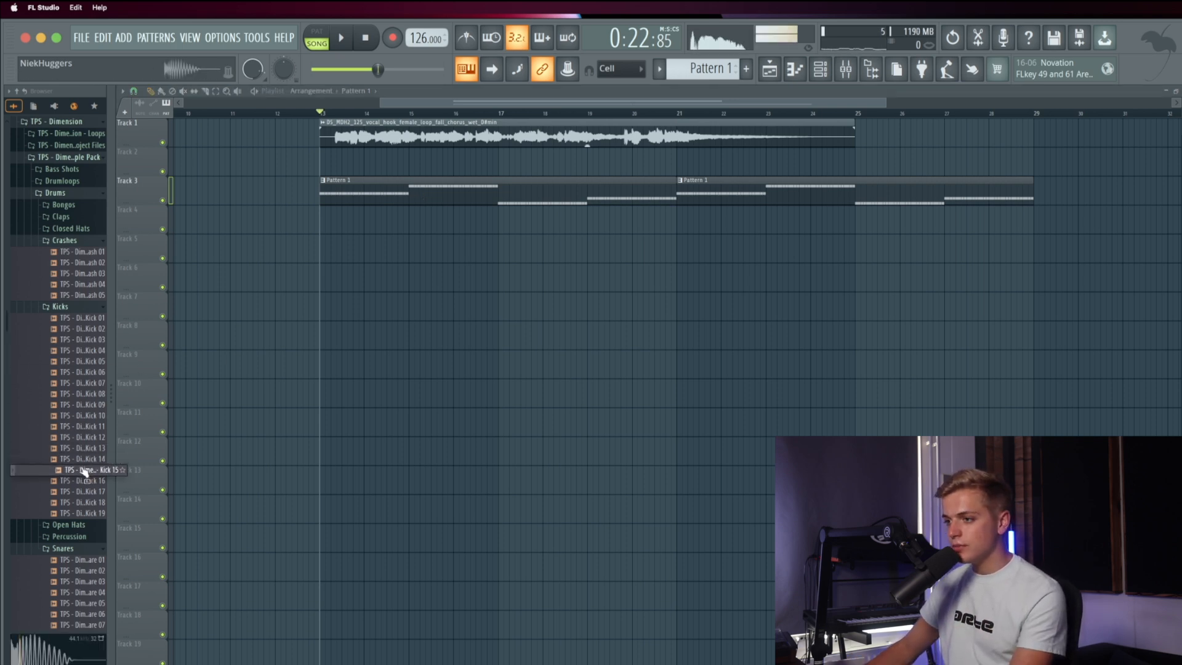
left_click_drag(364, 419, 646, 289)
left_click(618, 113)
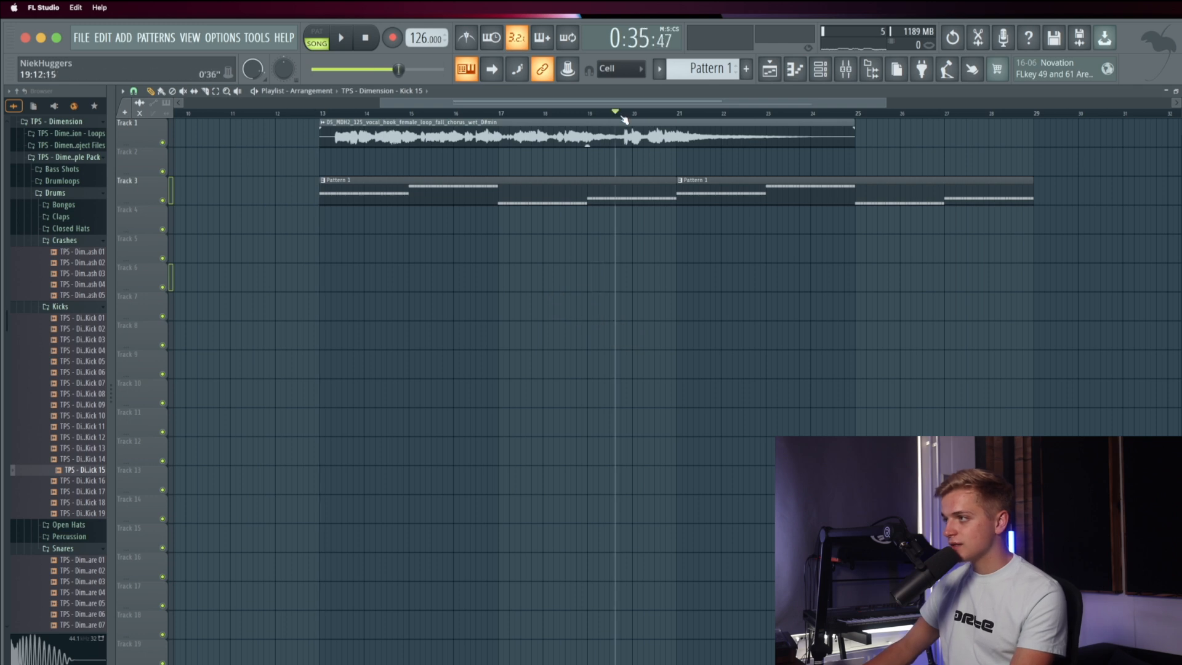
scroll(688, 237, "up", 5)
left_click_drag(682, 252, 674, 253)
scroll(701, 257, "up", 8)
scroll(705, 256, "up", 3)
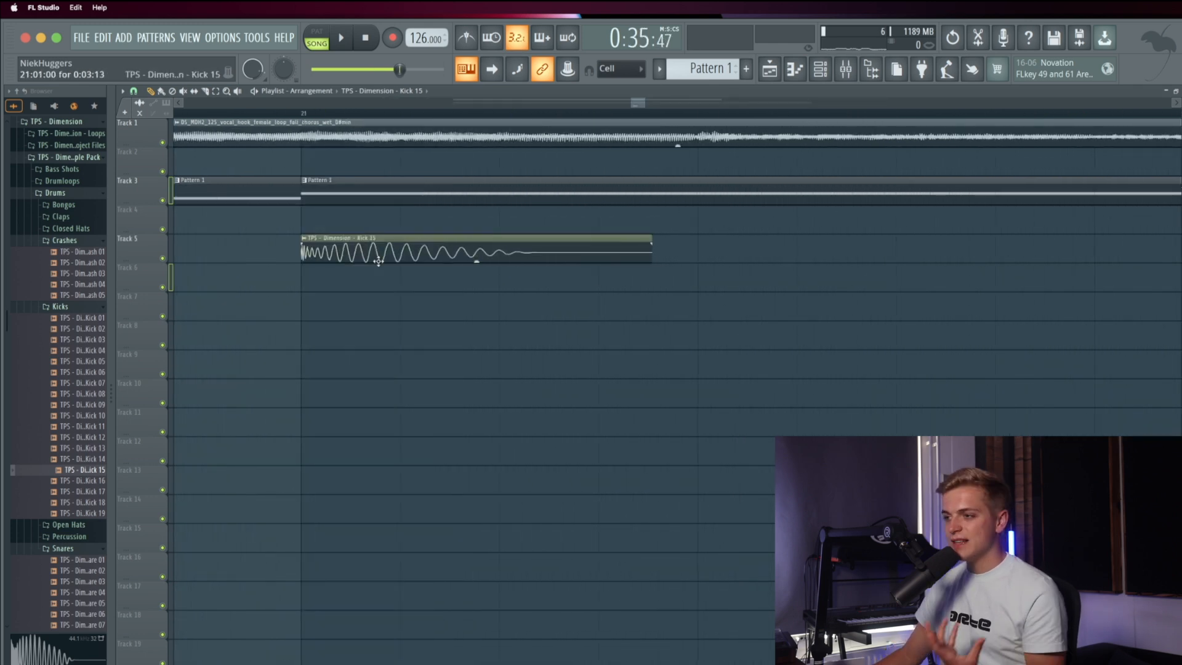
scroll(378, 261, "down", 4)
scroll(376, 262, "up", 2)
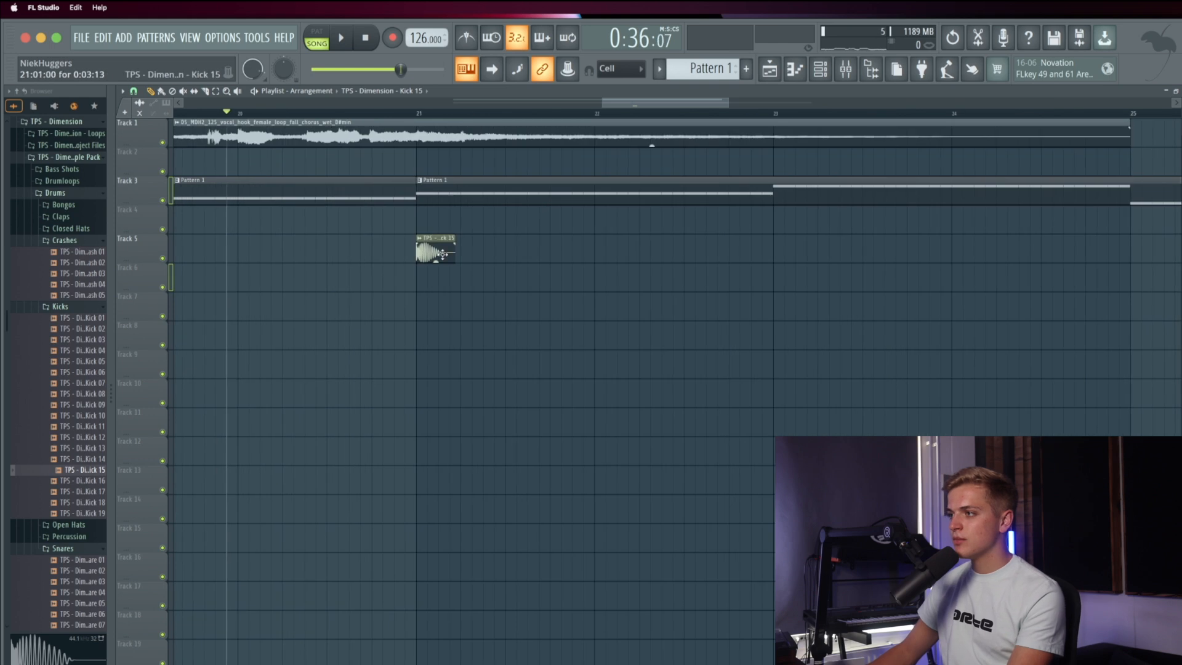
Step: Check the Kick 15 channel settings and add three more kick clips on Track 5, one per beat through bar 21
double_click(431, 253)
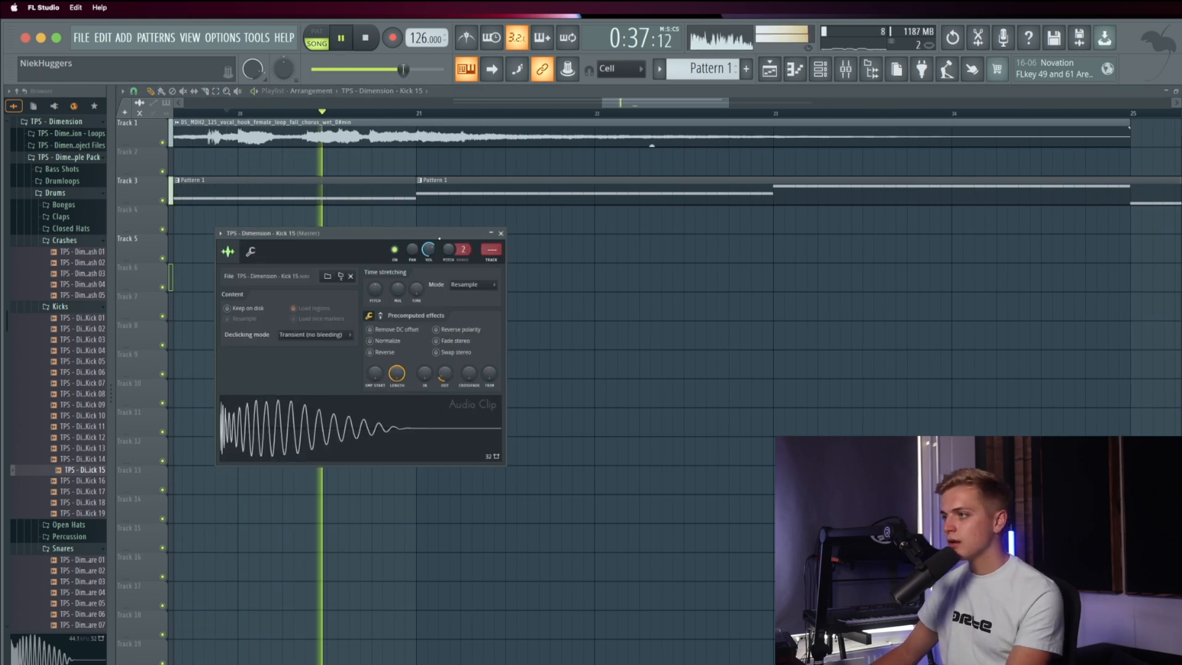
left_click(501, 240)
left_click(524, 249)
left_click_drag(523, 249, 500, 255)
left_click(525, 253)
left_click(559, 252)
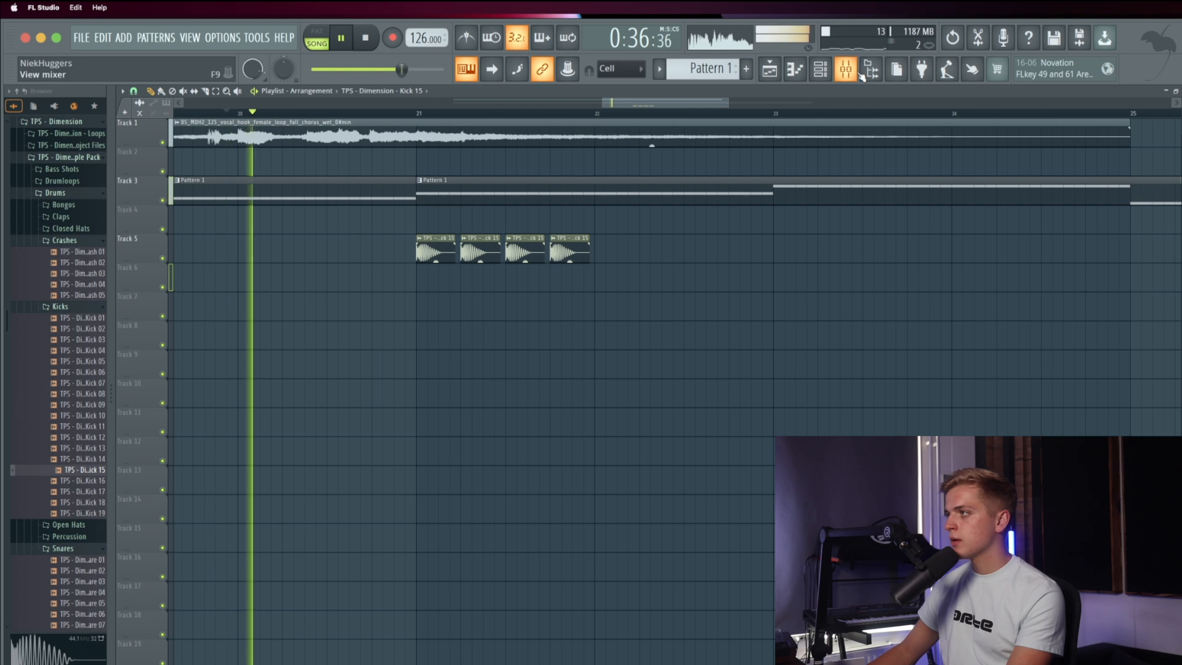
Step: Add Kickstart 2 to slot 6 of the Serum mixer track and set its mix to 91% during playback
key("F9")
key("space")
left_click(892, 344)
mouse_move(924, 339)
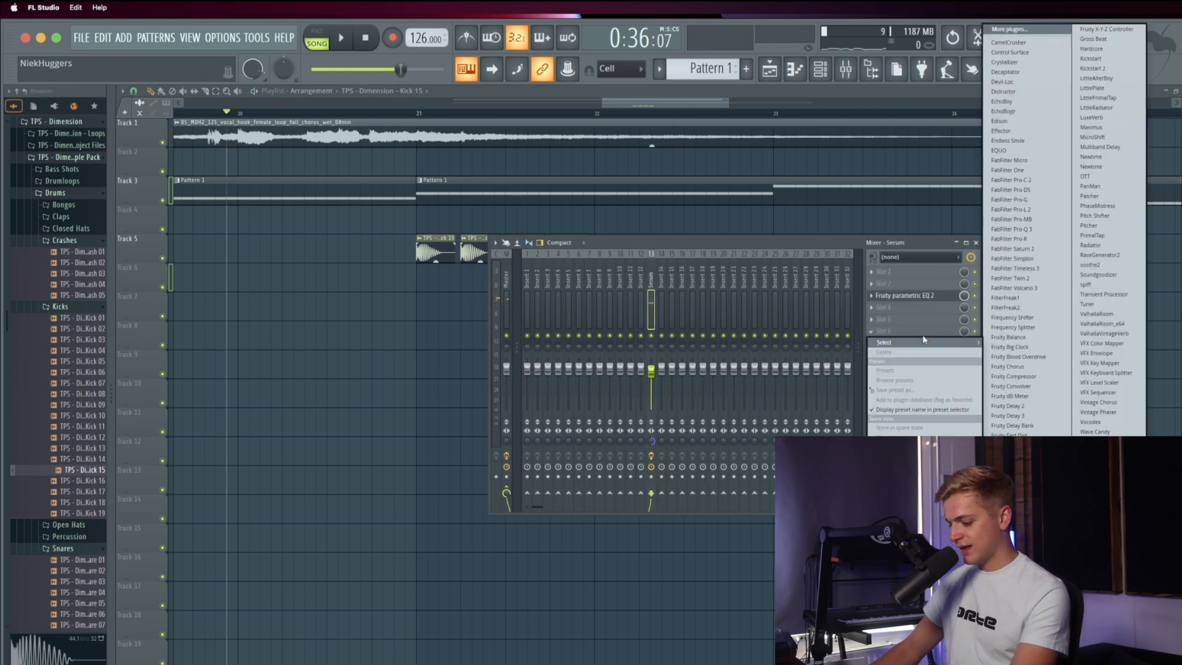
left_click(1093, 69)
key("space")
left_click_drag(186, 237, 186, 248)
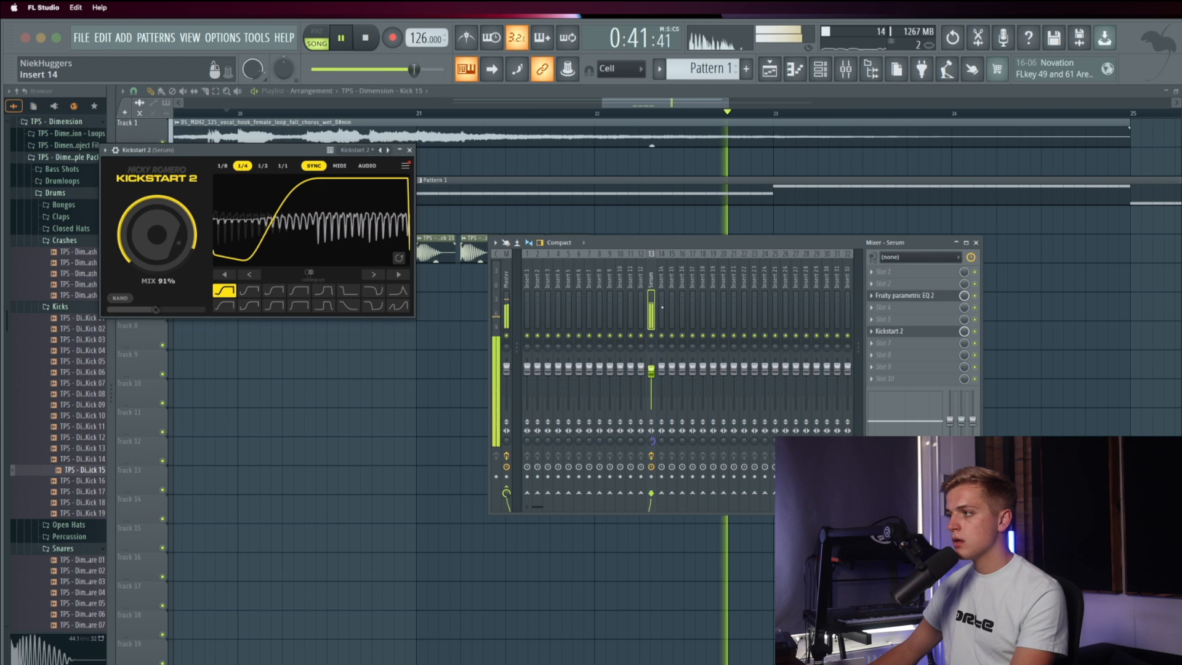
Step: Automate Kickstart 2's mix level with a clip extended to bar 32 that stays low and jumps up at bar 21
left_click(937, 344)
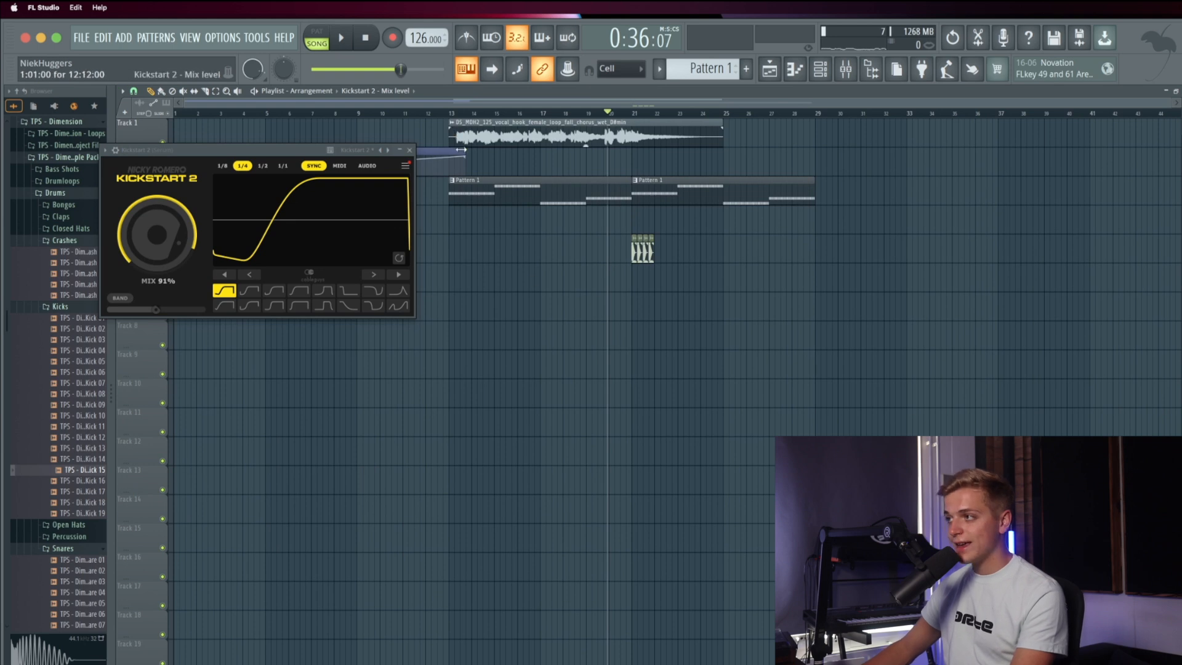
left_click_drag(462, 150, 884, 151)
key("space")
left_click_drag(470, 157, 816, 154)
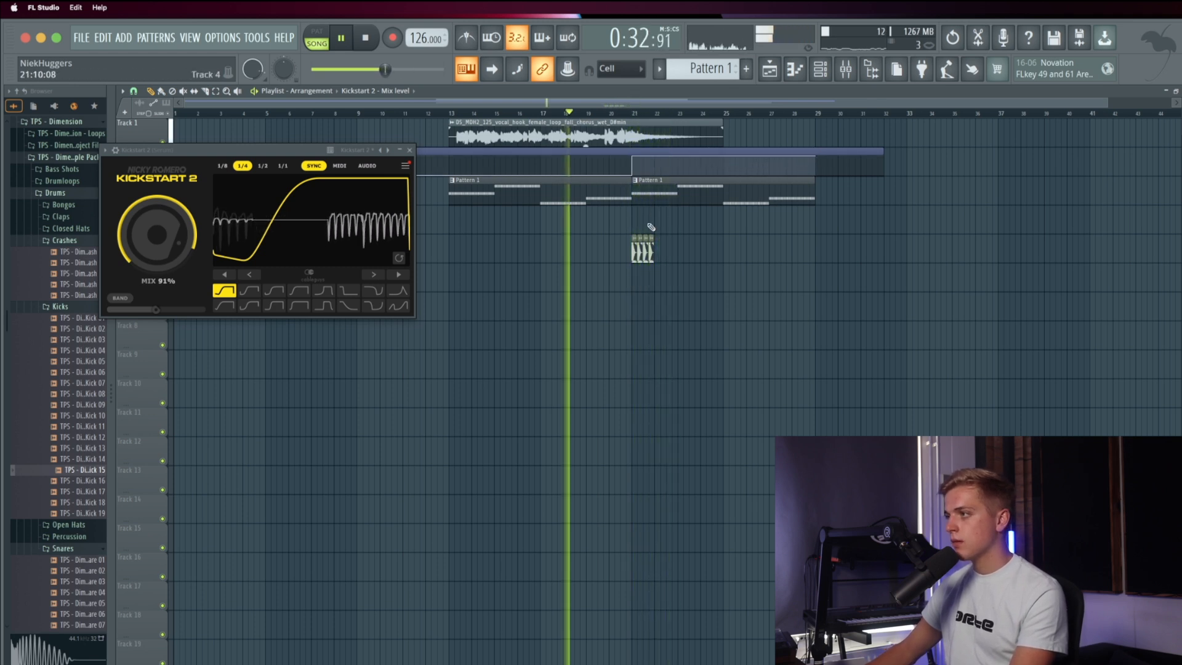
Step: Duplicate the four kick clips of bar 21 on Track 5 repeatedly so kicks fill every beat through bar 28
scroll(628, 114, "up", 4)
left_click_drag(601, 113, 682, 146)
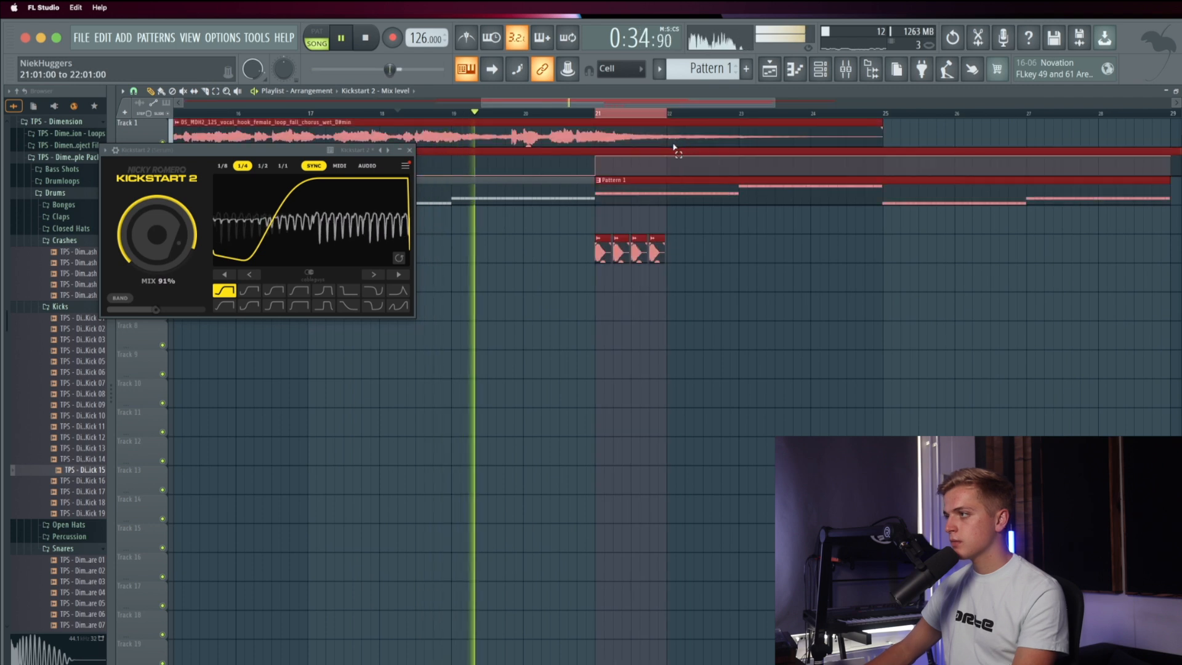
scroll(603, 255, "down", 5)
scroll(576, 255, "down", 1)
key("super+b")
key("super+b")
key("super+b")
key("super+b")
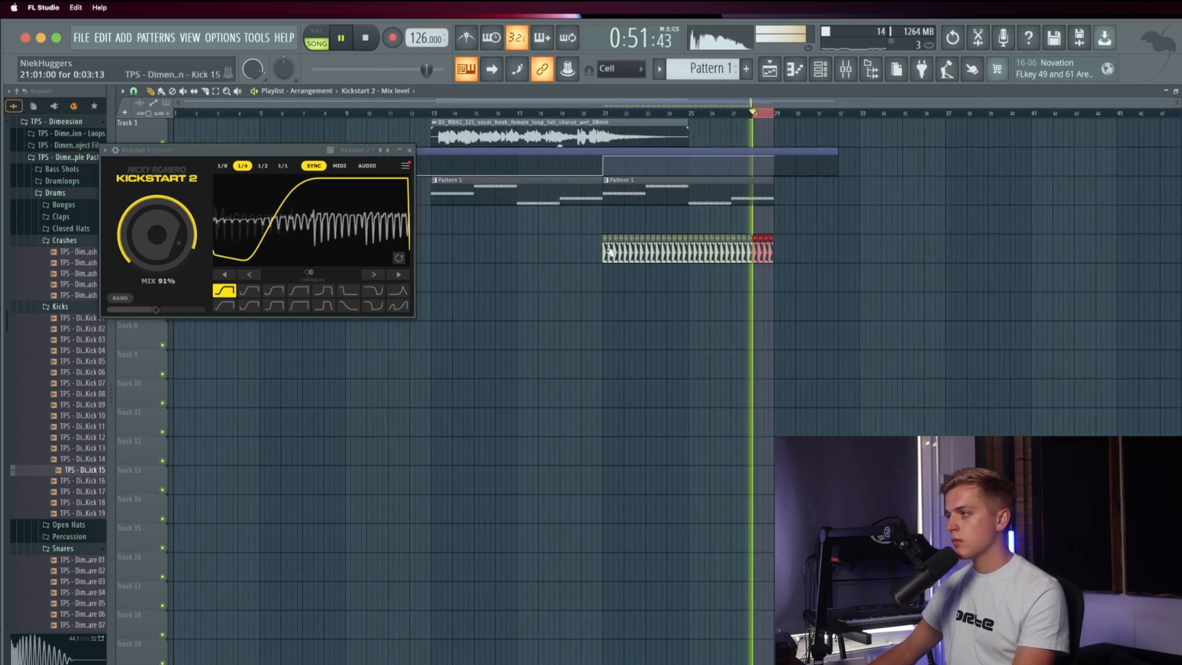
Step: Play the arrangement from bar 13, close Kickstart 2 and move its mix level automation clip down to Track 8
key("super+a")
left_click(433, 114)
right_click(487, 300)
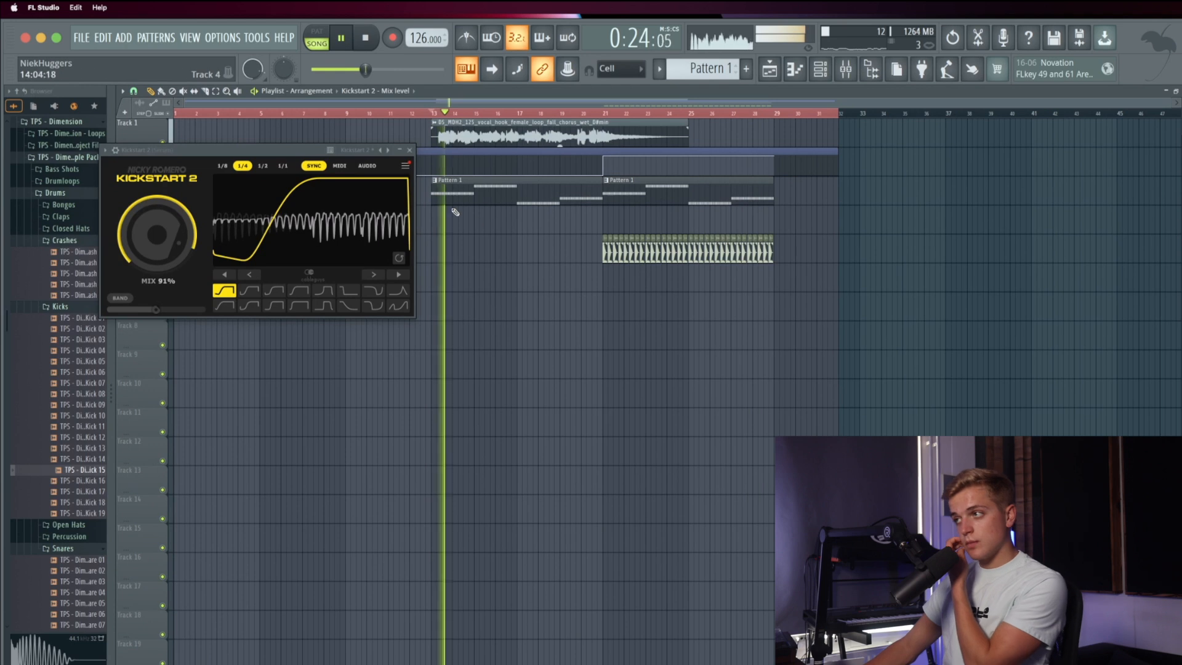
left_click(409, 150)
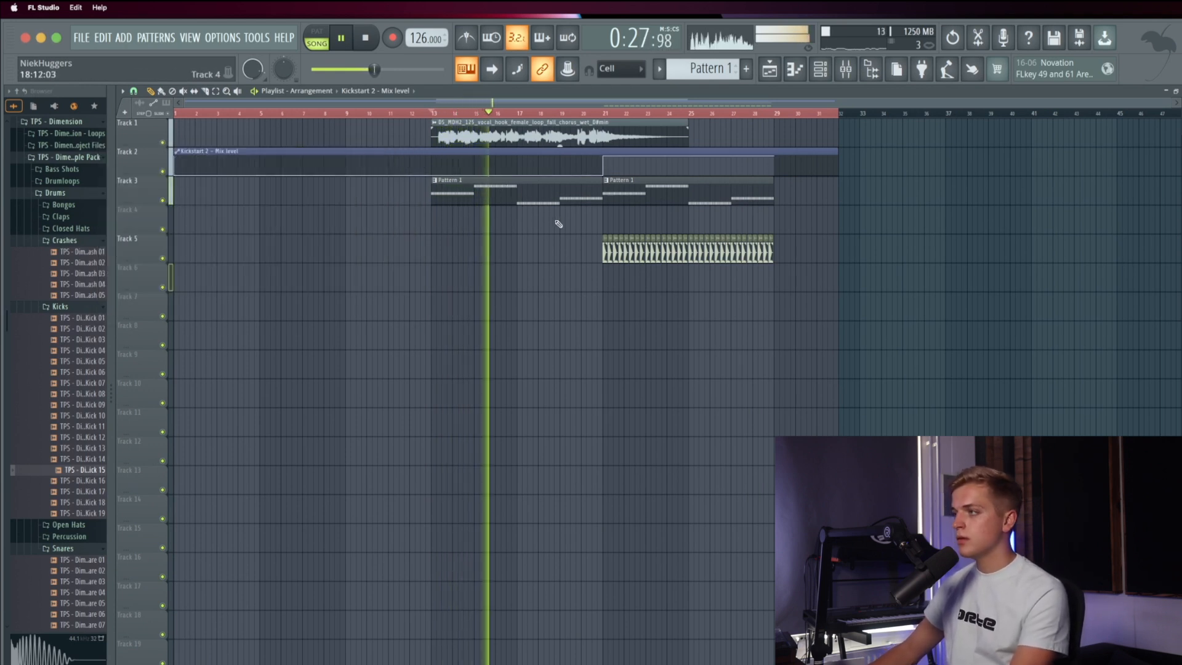
left_click_drag(475, 154, 359, 281)
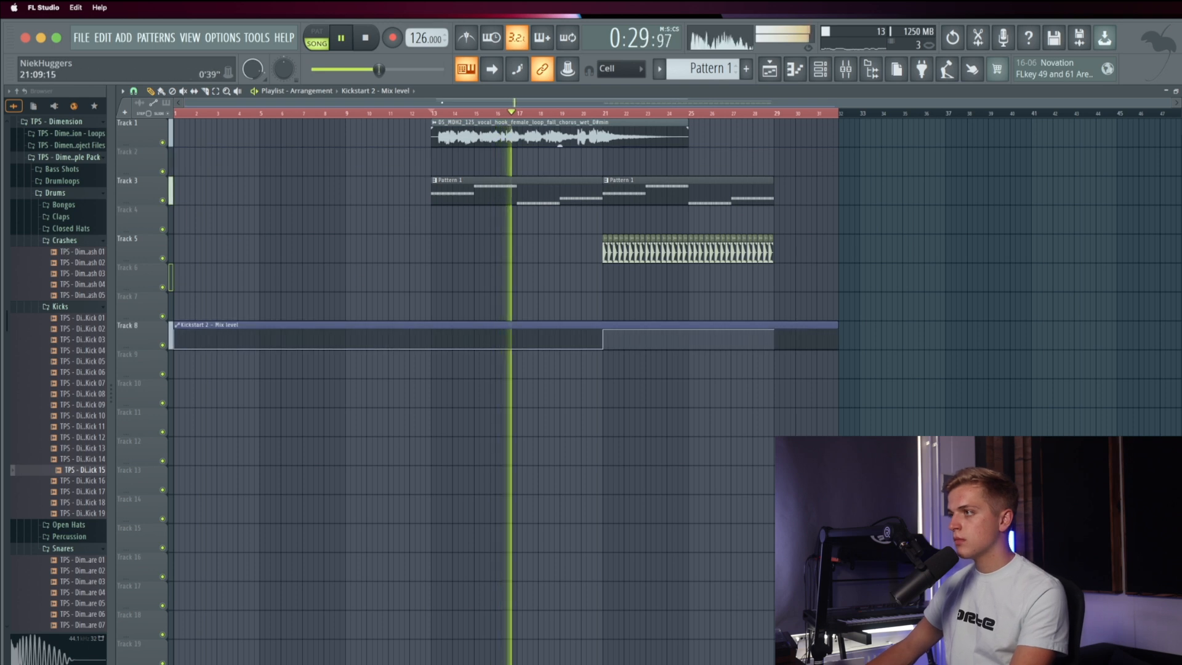
left_click(221, 115, "super")
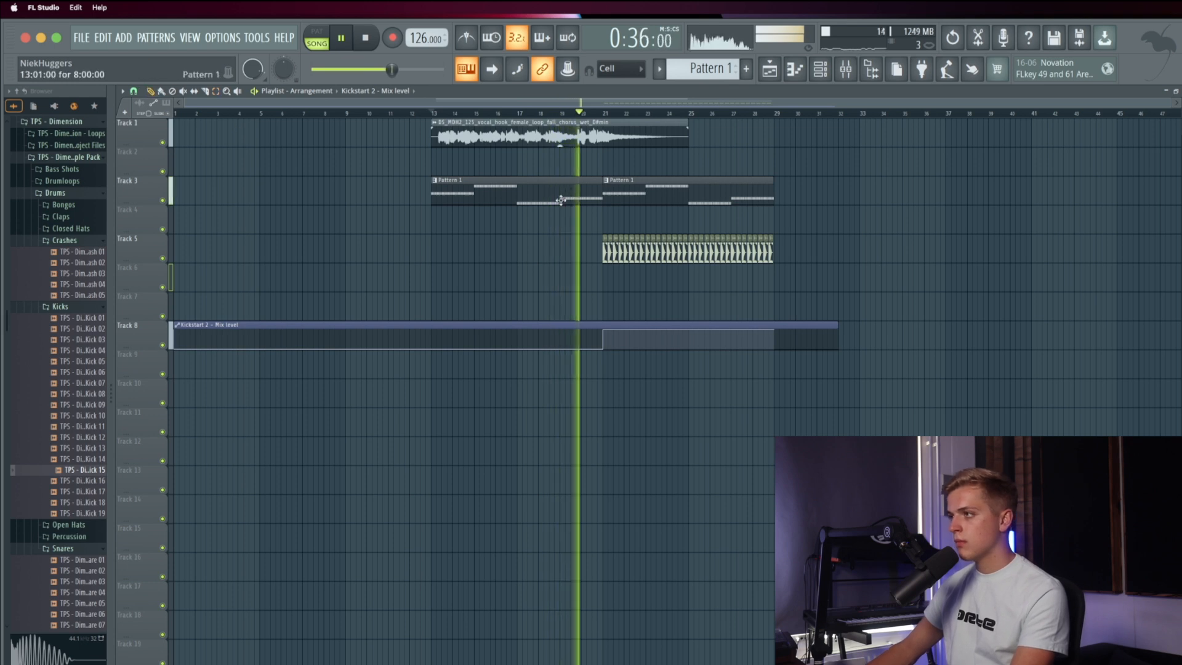
Step: Trim the first Pattern 1 clip to end half a bar before bar 21 and move the mix level automation clip up to Track 7
left_click_drag(599, 195, 590, 198)
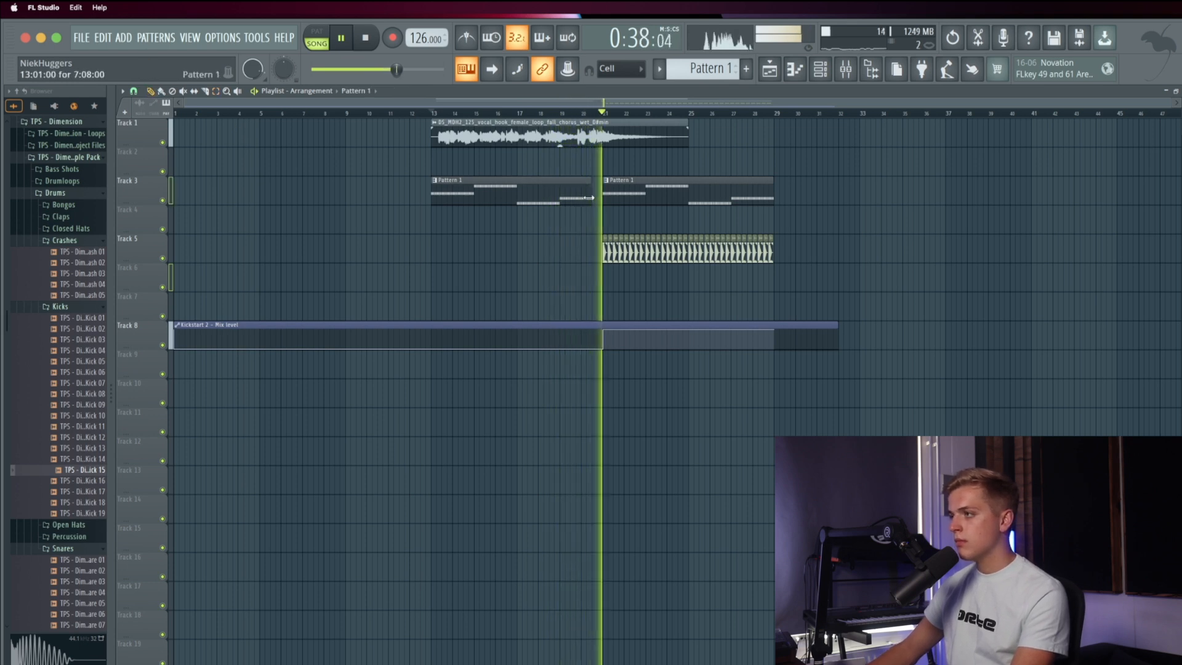
left_click_drag(790, 293, 756, 347)
key("shift+Up")
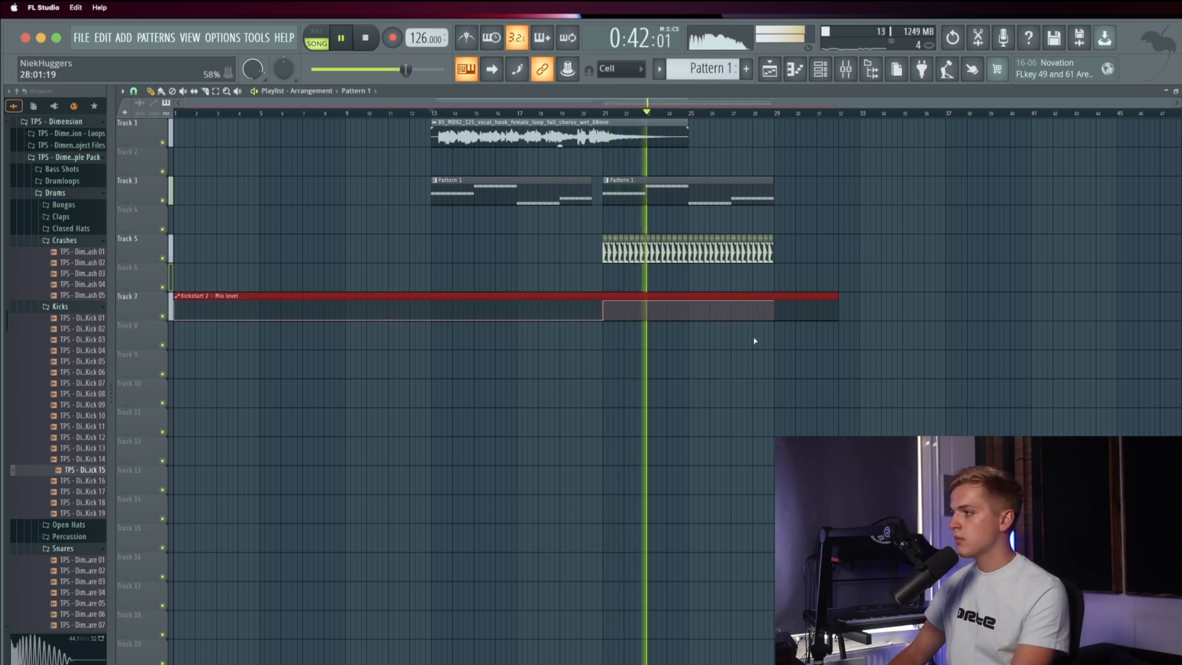
left_click_drag(836, 301, 783, 304)
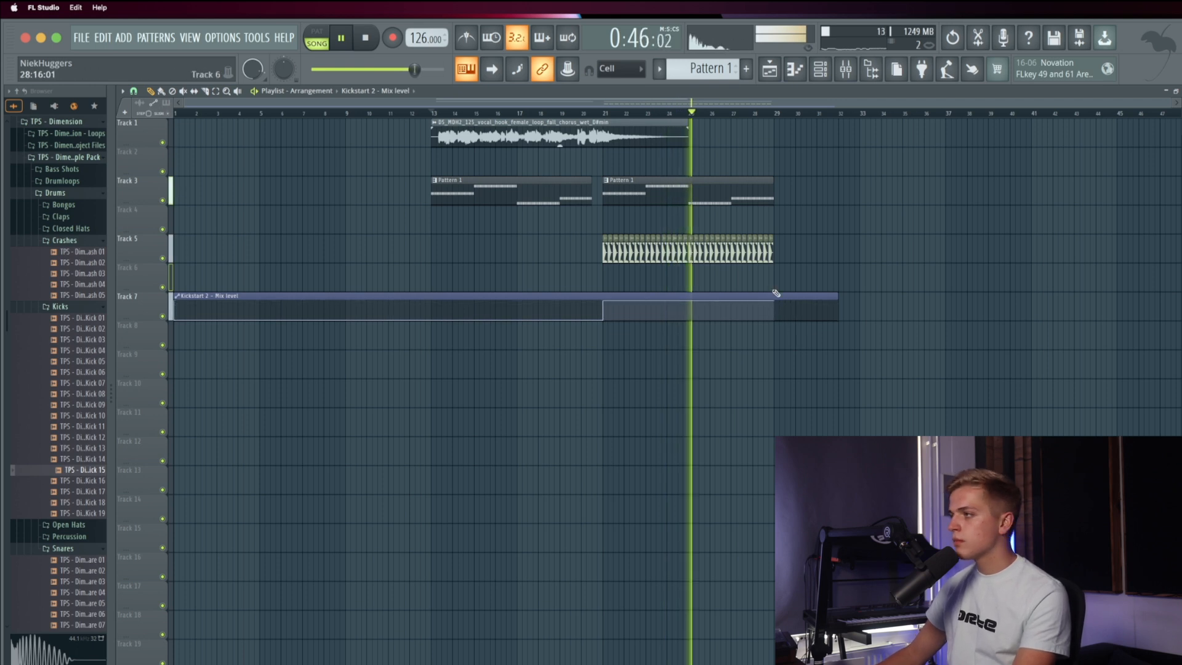
key("space")
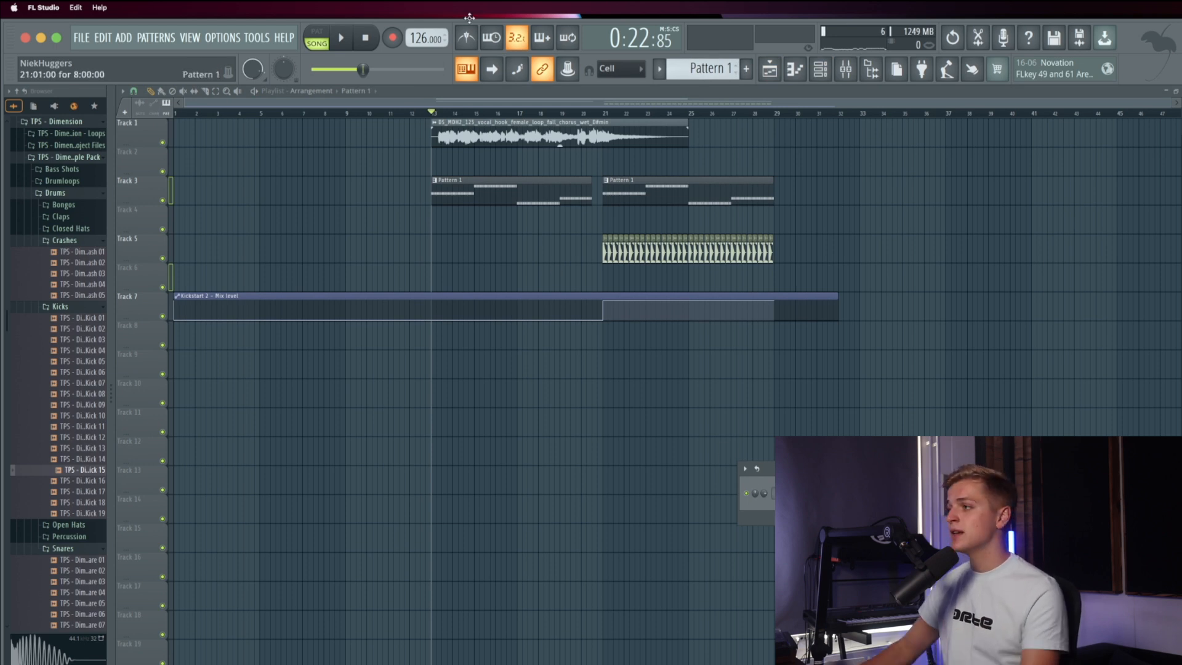
Step: Add a second Serum instance and load the BS - Born preset into it
left_click(123, 38)
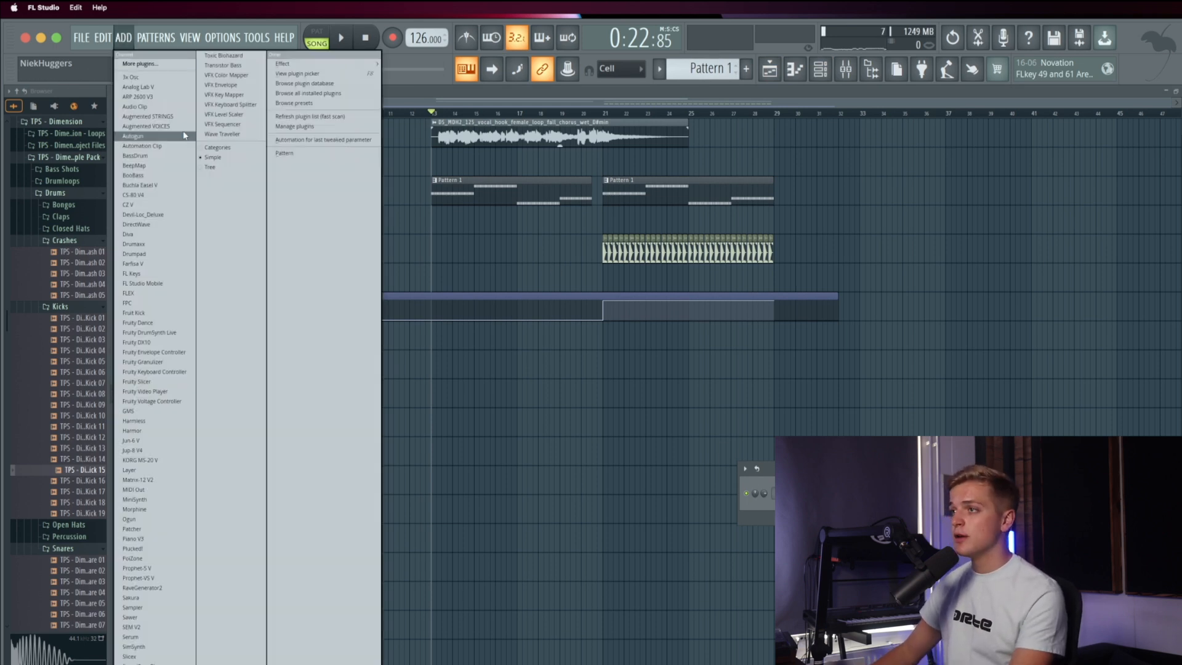
left_click(148, 638)
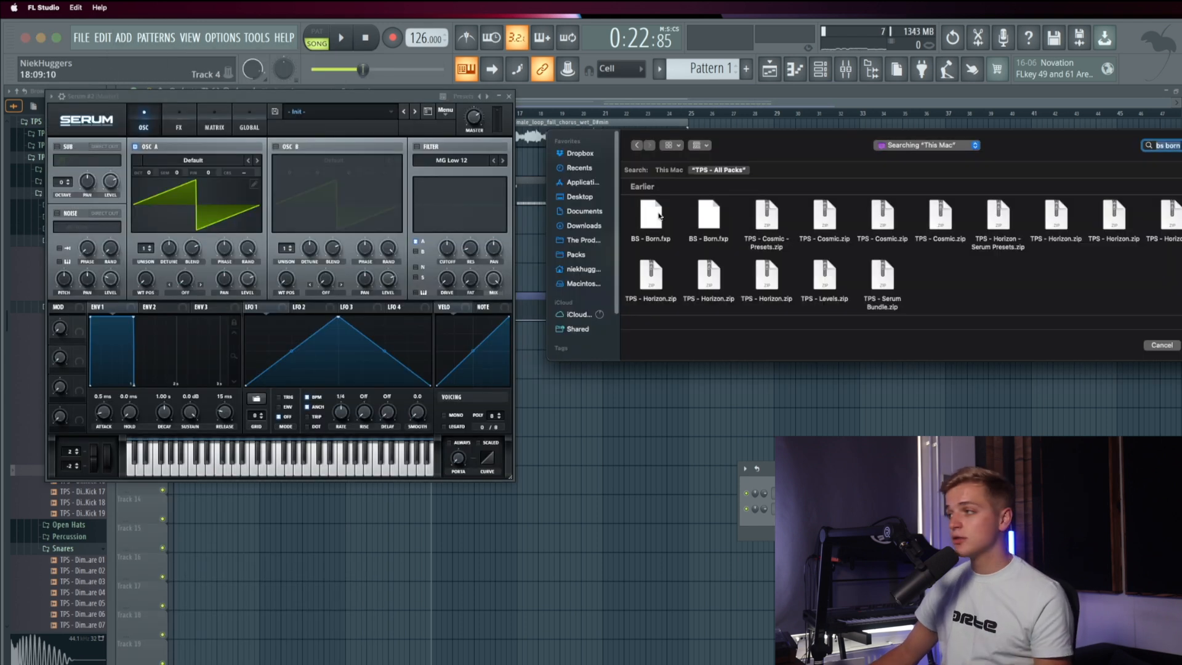
double_click(660, 215)
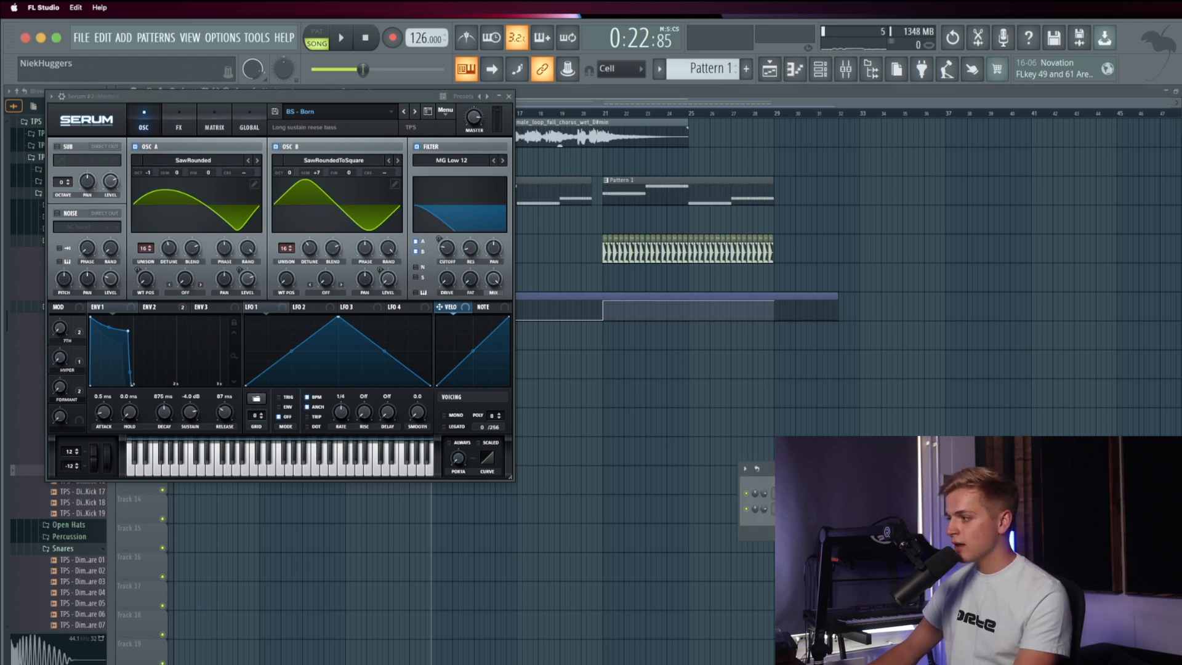
left_click(851, 510)
left_click(510, 97)
Step: Replace the new Serum channel's piano roll notes with a two-bar B3 note at bar 1 and start playback
left_click_drag(736, 234, 154, 320)
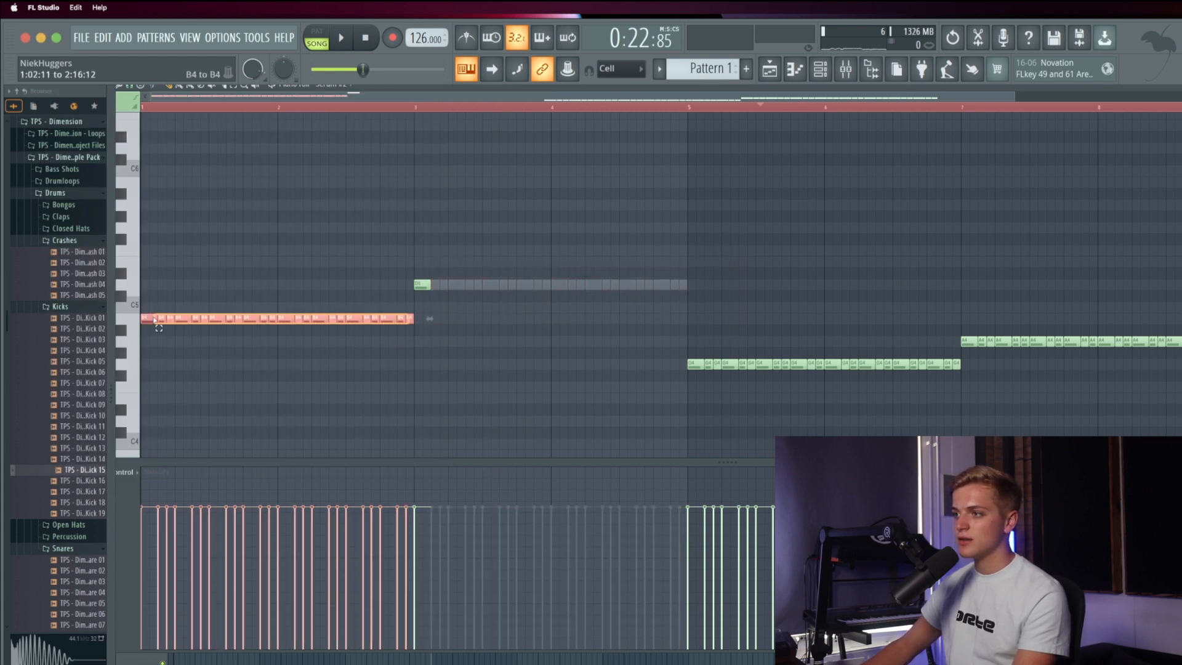
key("super+a")
key("Delete")
left_click(153, 319)
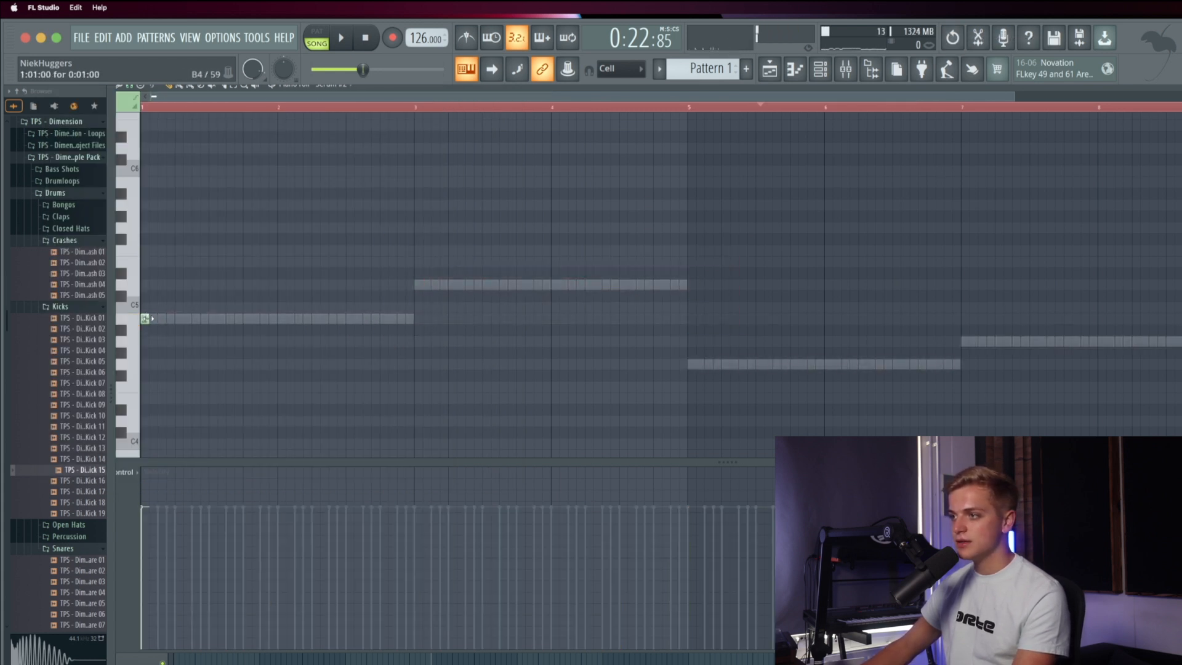
key("super+z")
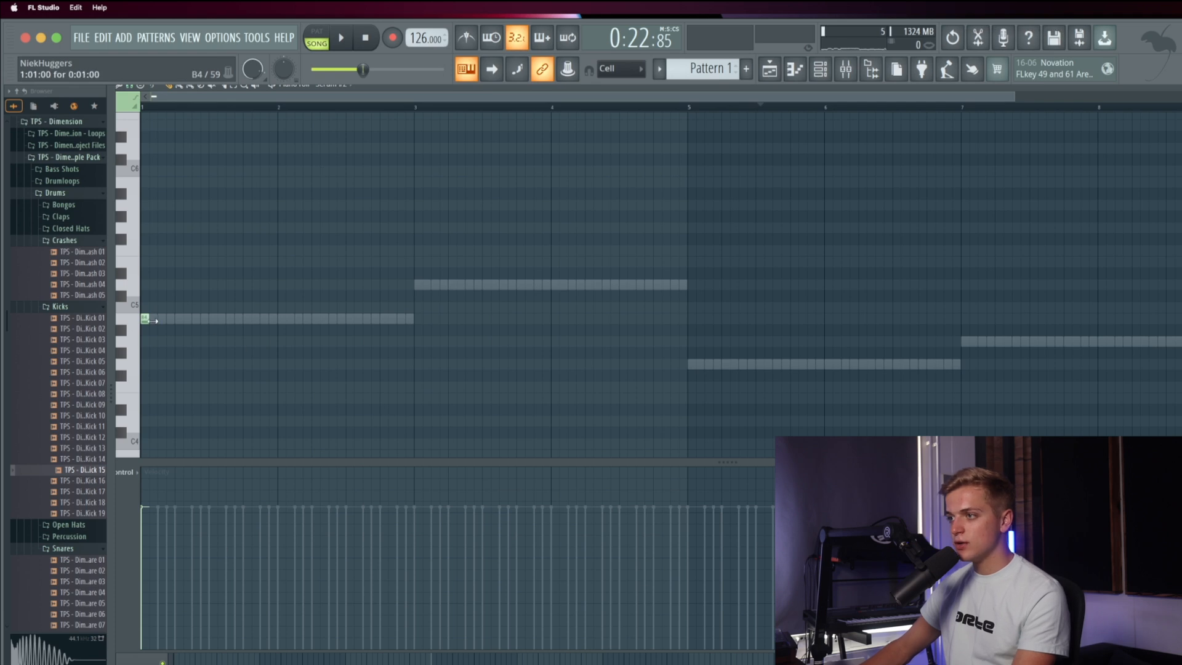
left_click_drag(154, 320, 425, 351)
key("super+Down")
key("space")
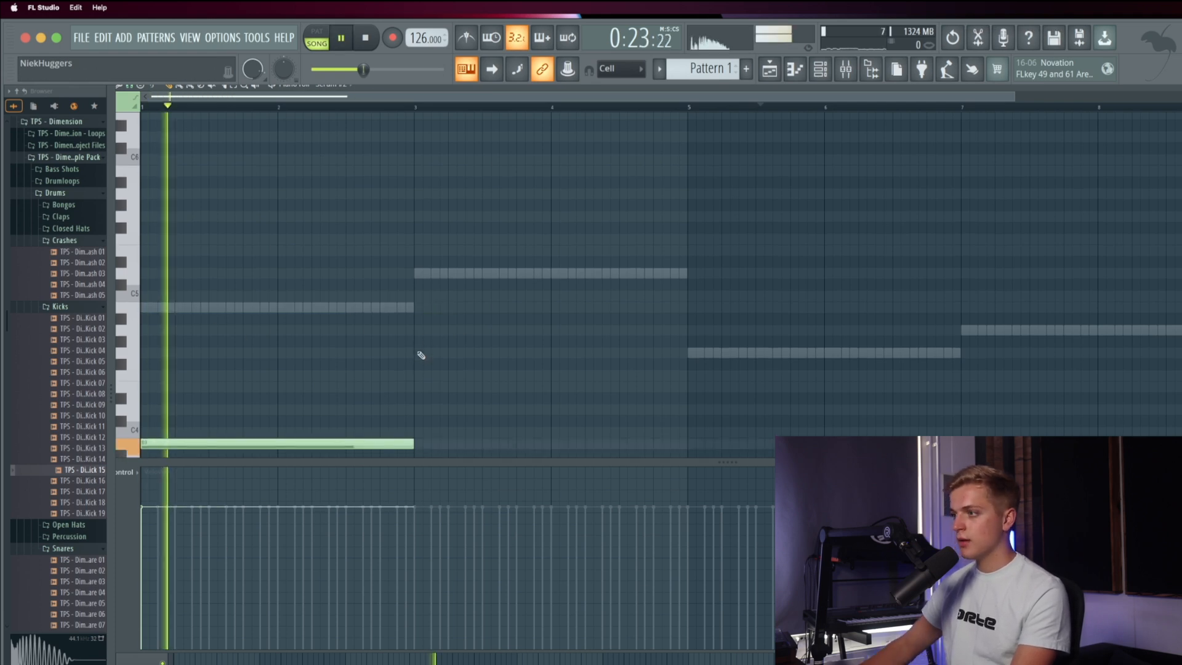
Step: Add two-bar notes D4 at bar 3, G3 at bar 5 and A3 at bar 7, and enlarge the note area
left_click(425, 412)
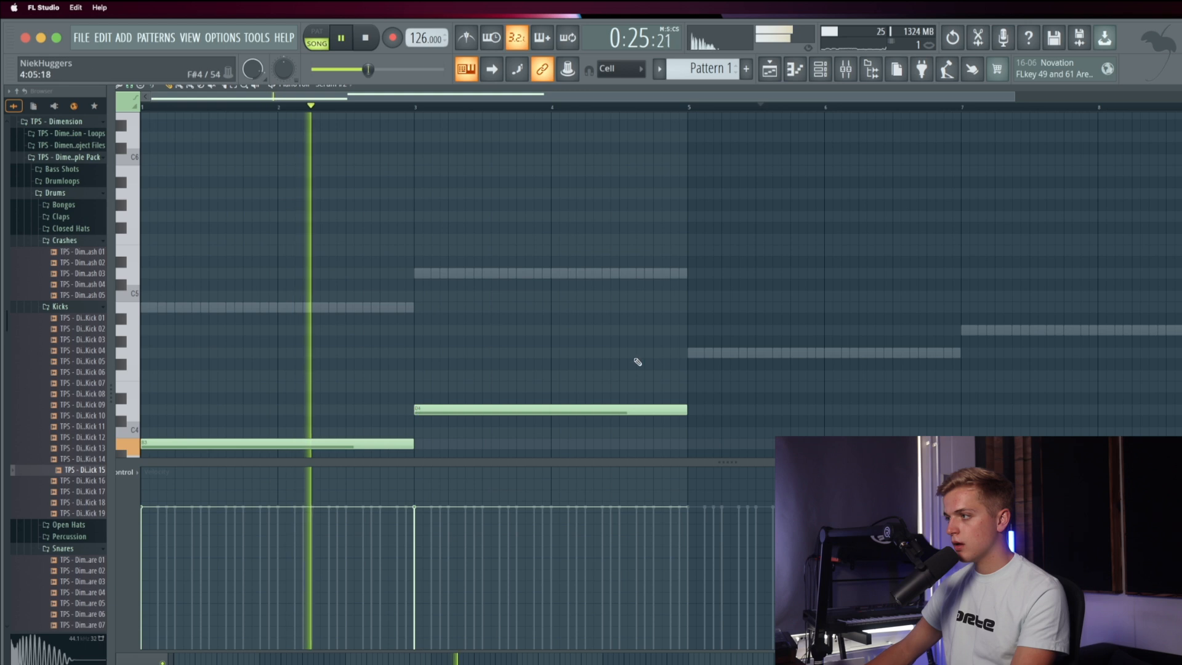
left_click(702, 353)
left_click_drag(706, 343, 715, 342)
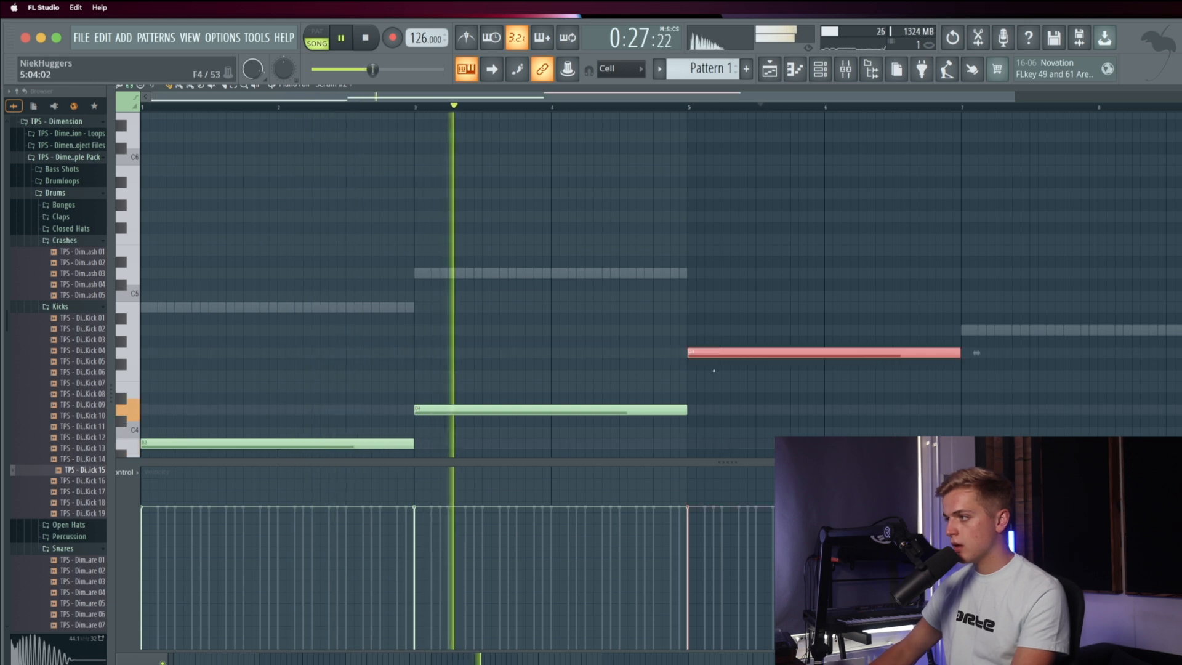
key("super+Down")
left_click_drag(865, 420, 964, 414)
scroll(715, 373, "down", 2)
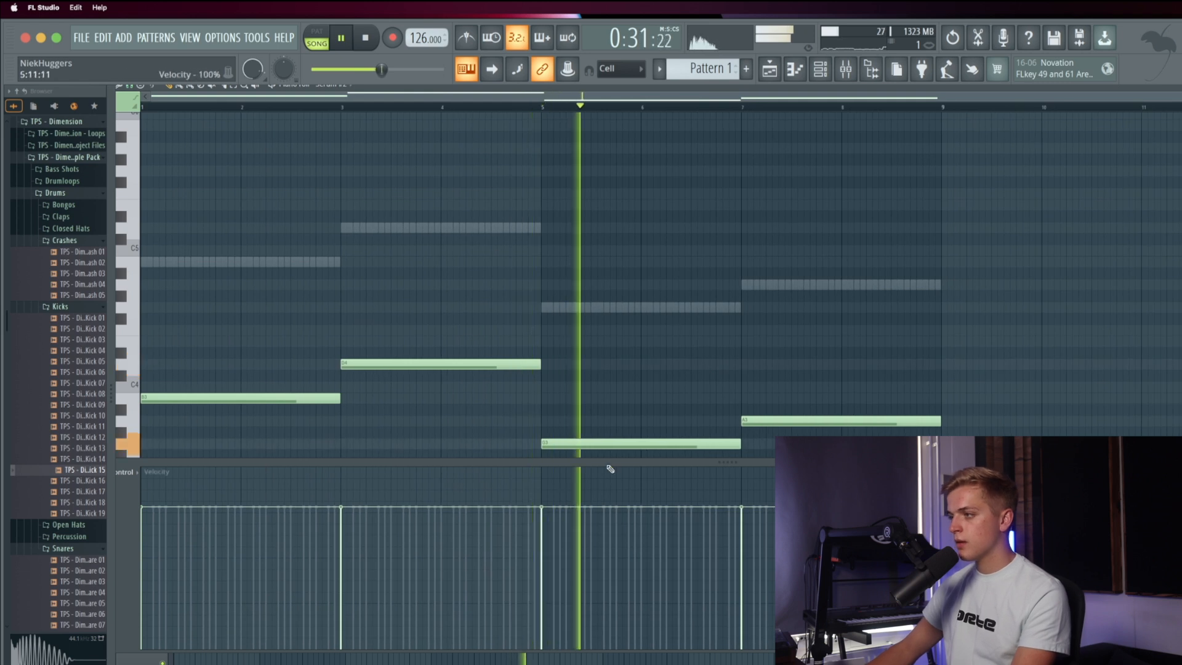
left_click_drag(607, 463, 607, 493)
key("space")
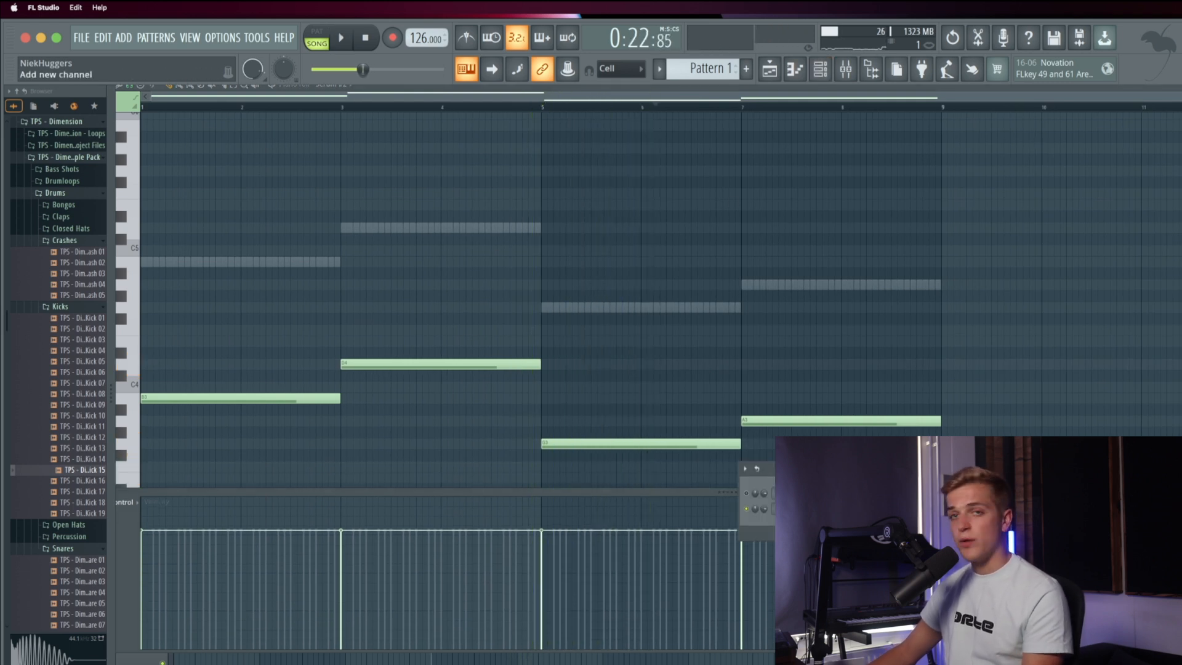
Step: Set Serum #2's Envelope 1 decay to 4.25 s and sustain to -9.4 dB during playback, and switch off its reverb effect
left_click(799, 509)
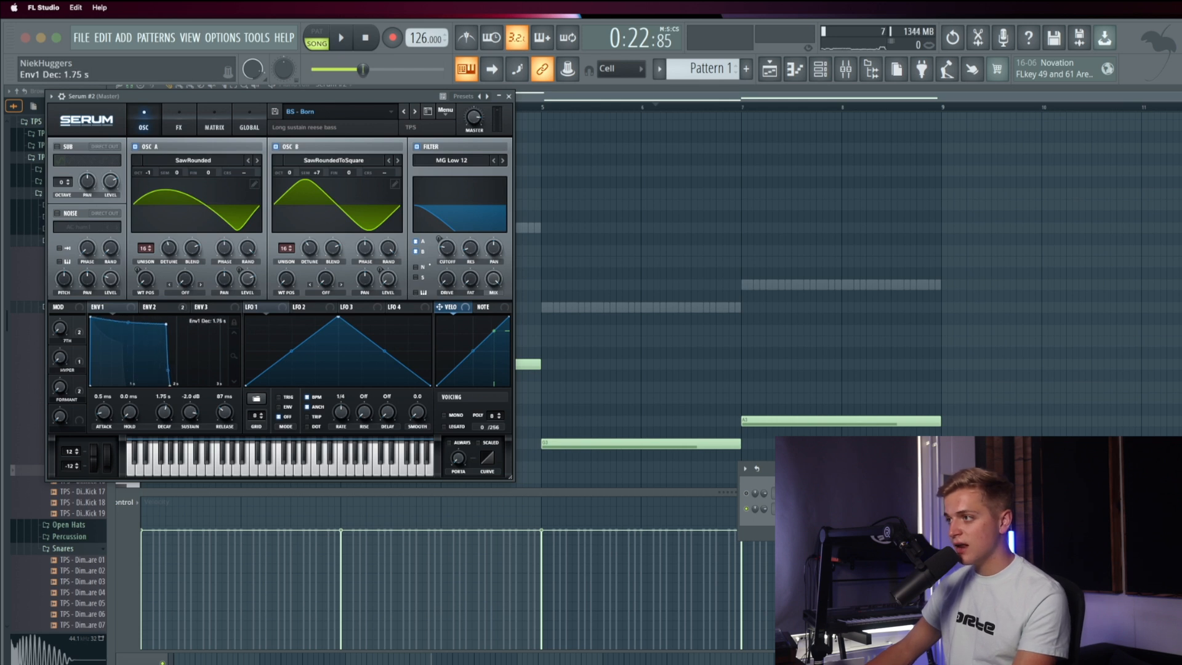
key("space")
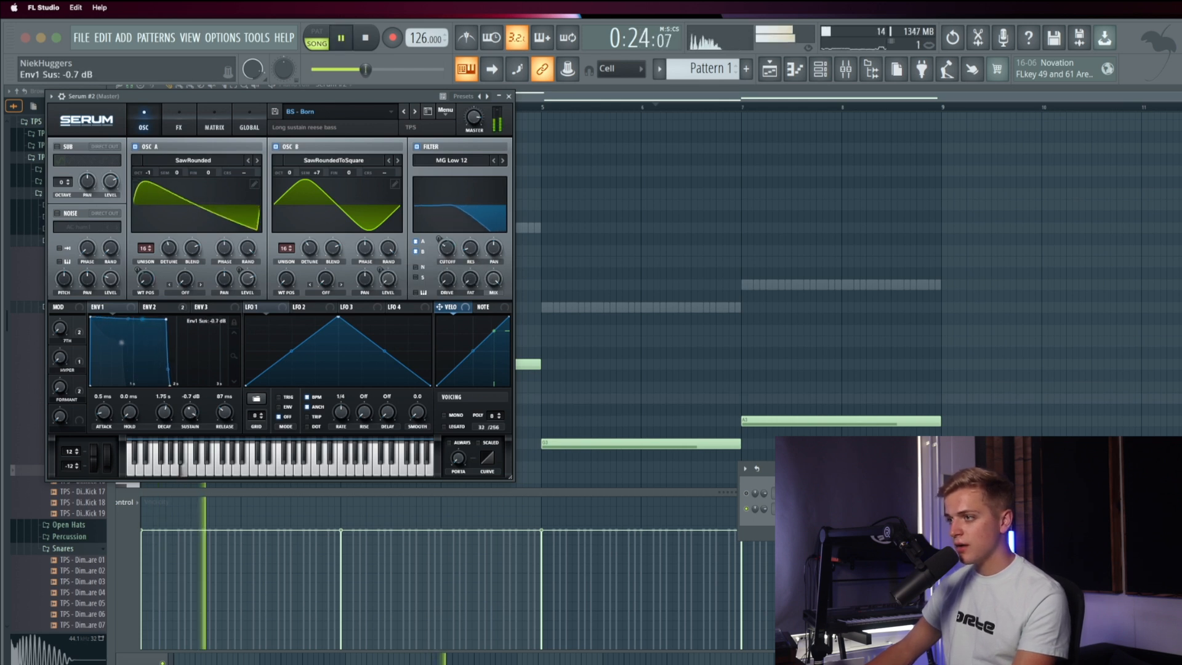
left_click_drag(105, 336, 121, 342)
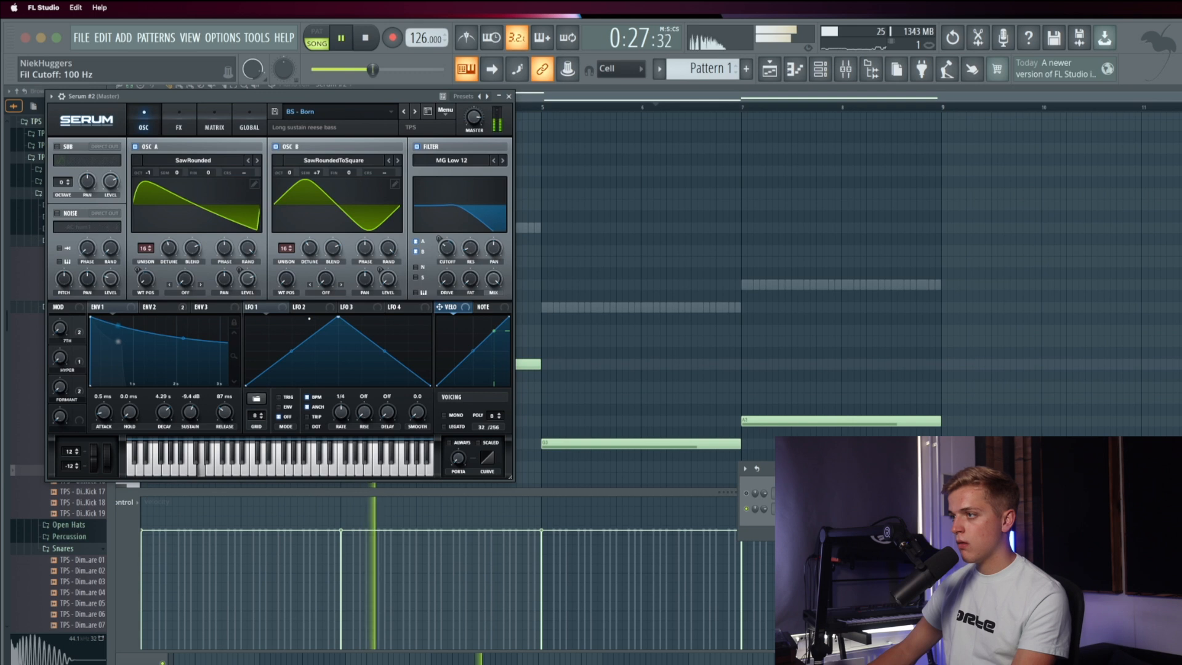
left_click(184, 125)
left_click(65, 259)
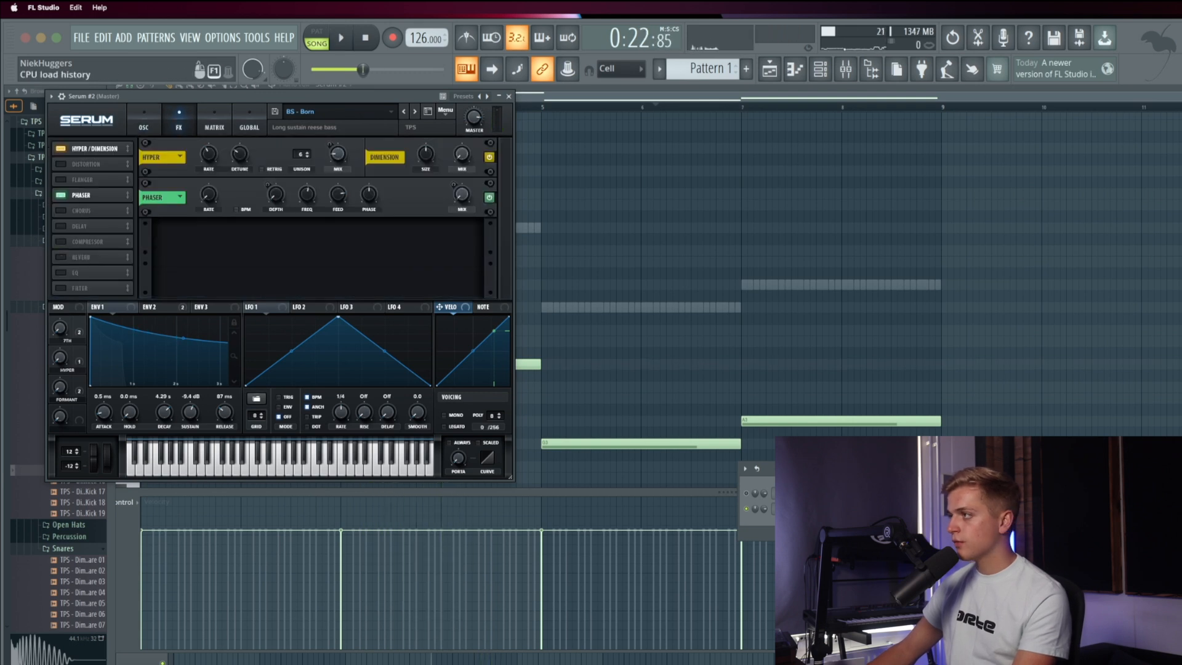
Step: Add Kickstart 2 to slot 8 of the Serum #2 mixer track
left_click(846, 69)
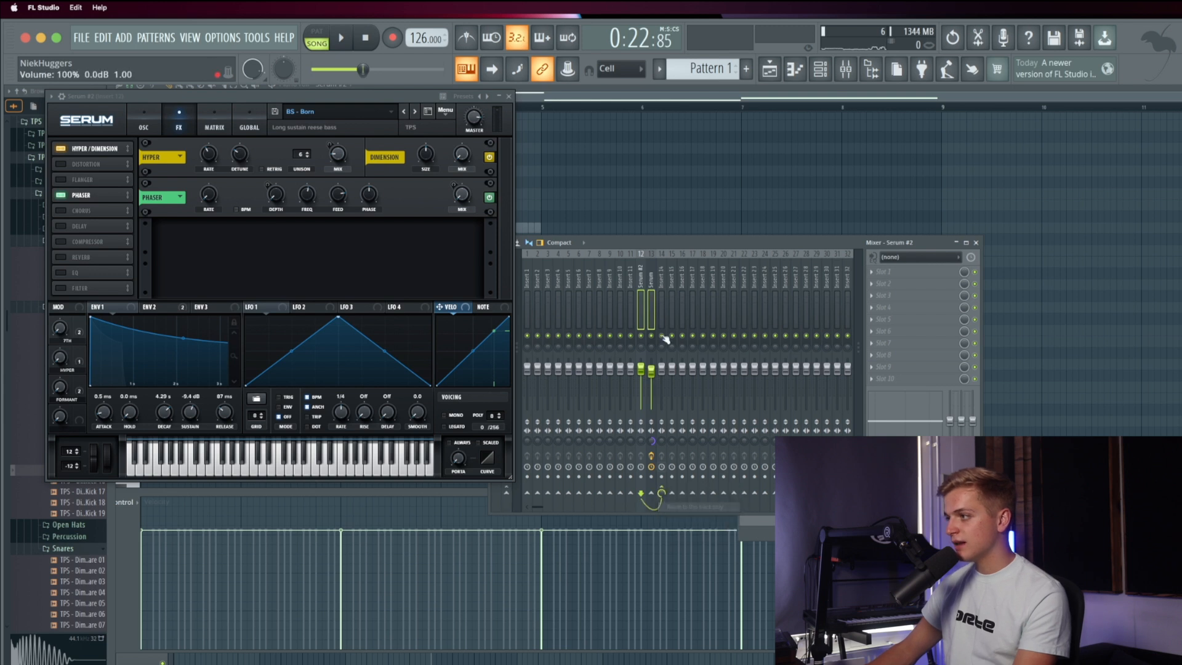
left_click(894, 359)
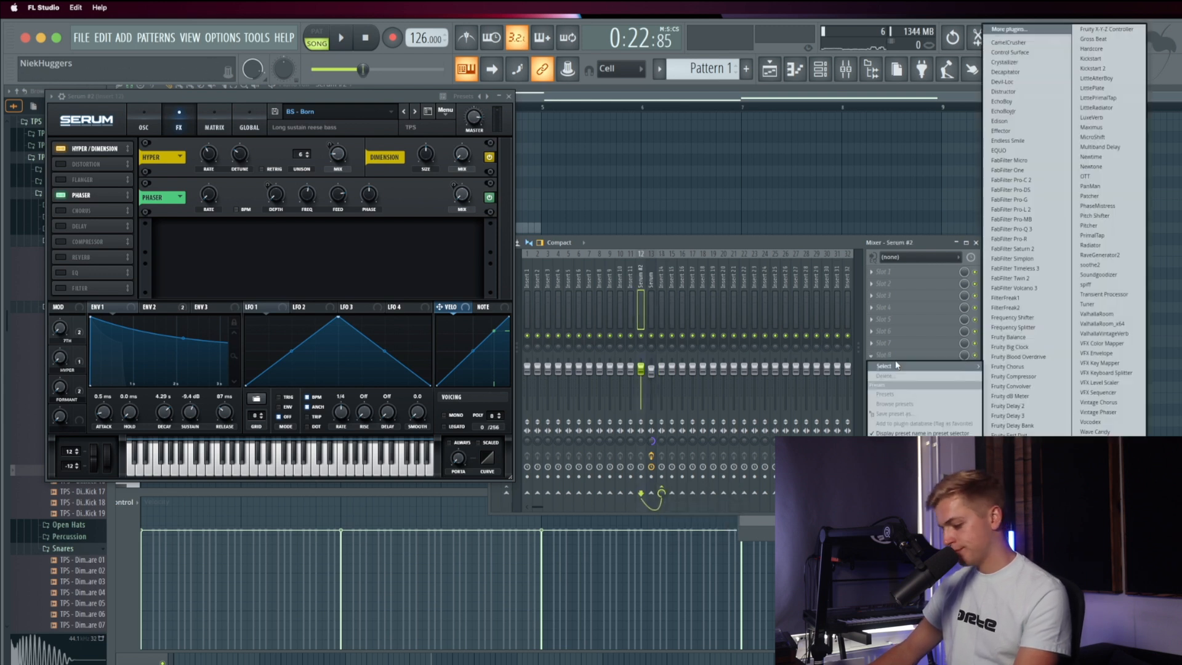
left_click(1093, 68)
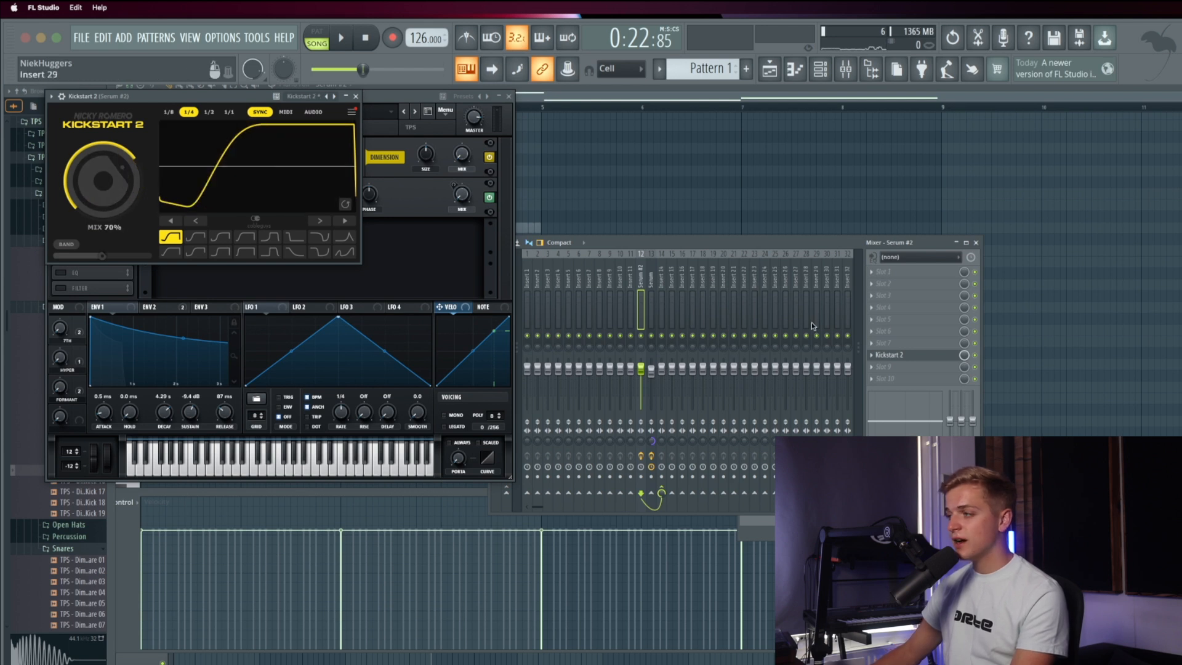
Step: Link the mix level of Serum #2's Kickstart 2 to the existing Kickstart 2 - Mix level controller and play the result
right_click(966, 359)
left_click(1002, 452)
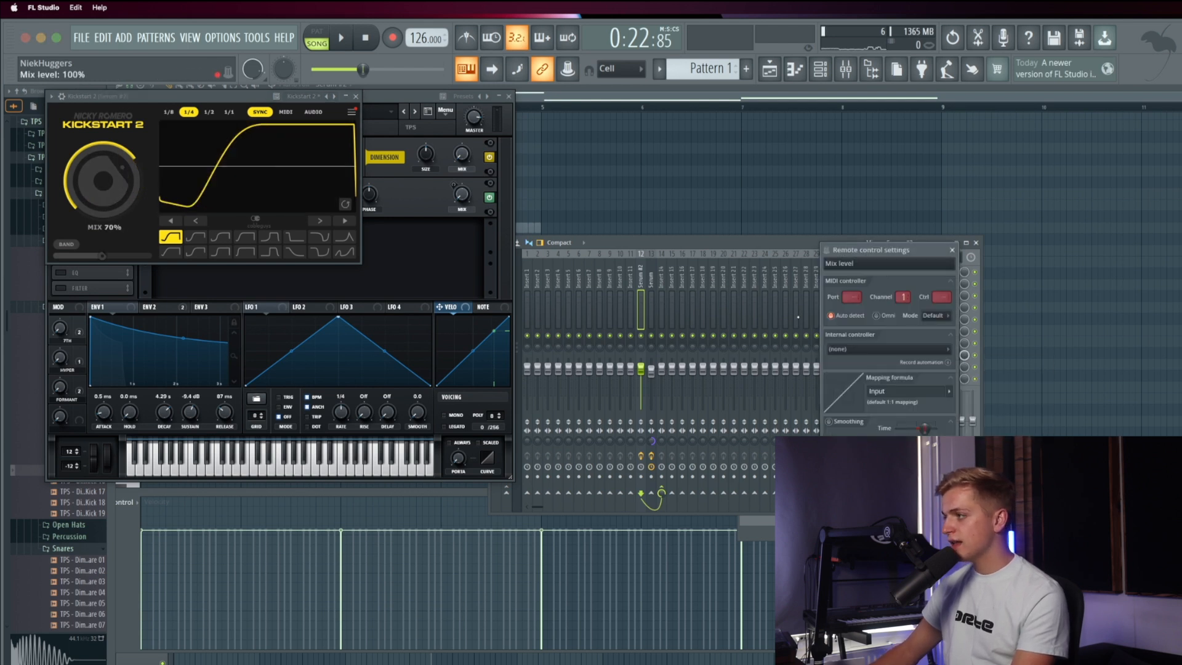
left_click(875, 378)
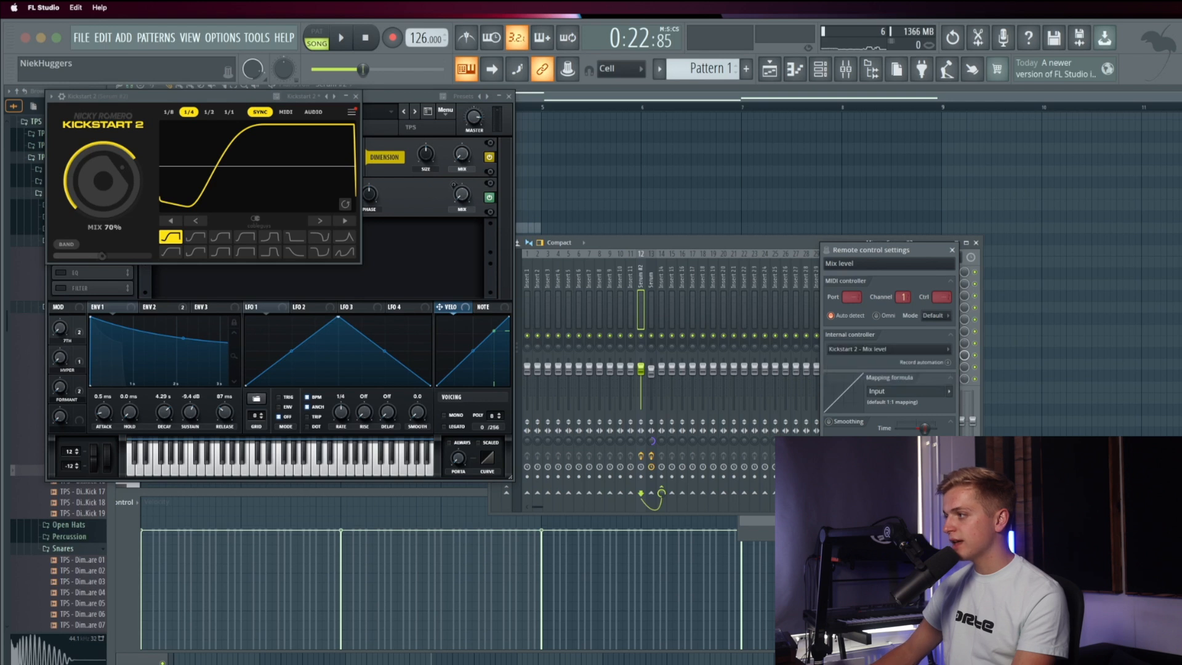
left_click(938, 453)
key("space")
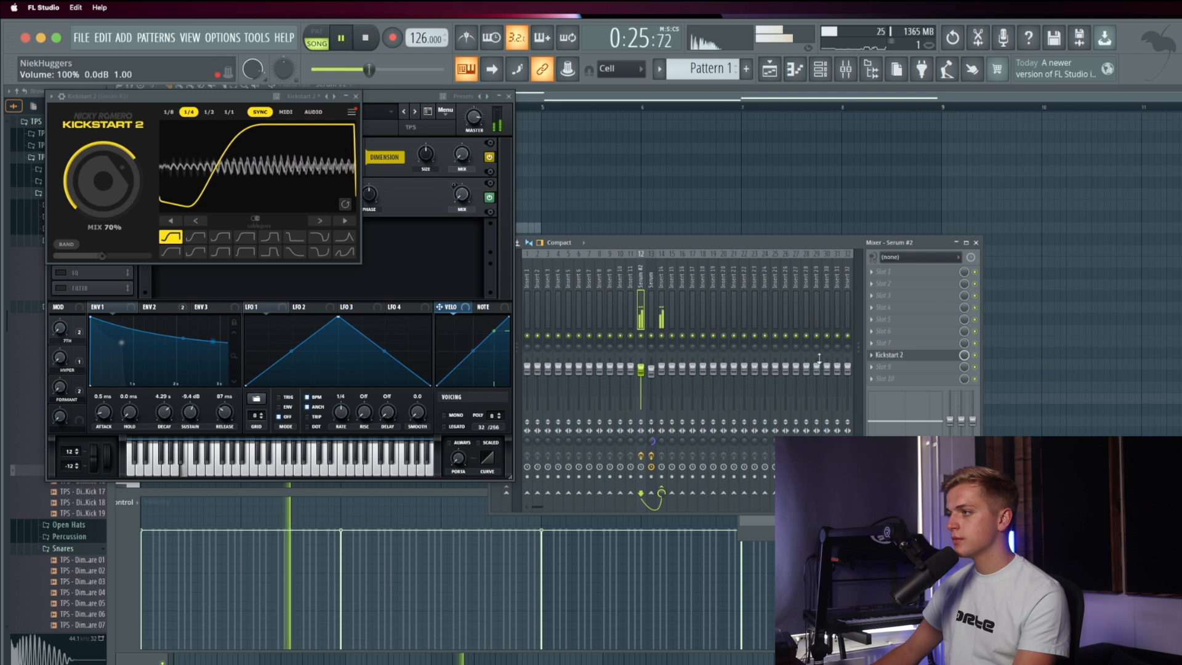
Step: Add Fruity parametric EQ 2 to slot 2 of the Serum #2 mixer track and shape a Steep 8 low cut with band 1 during playback
left_click(886, 283)
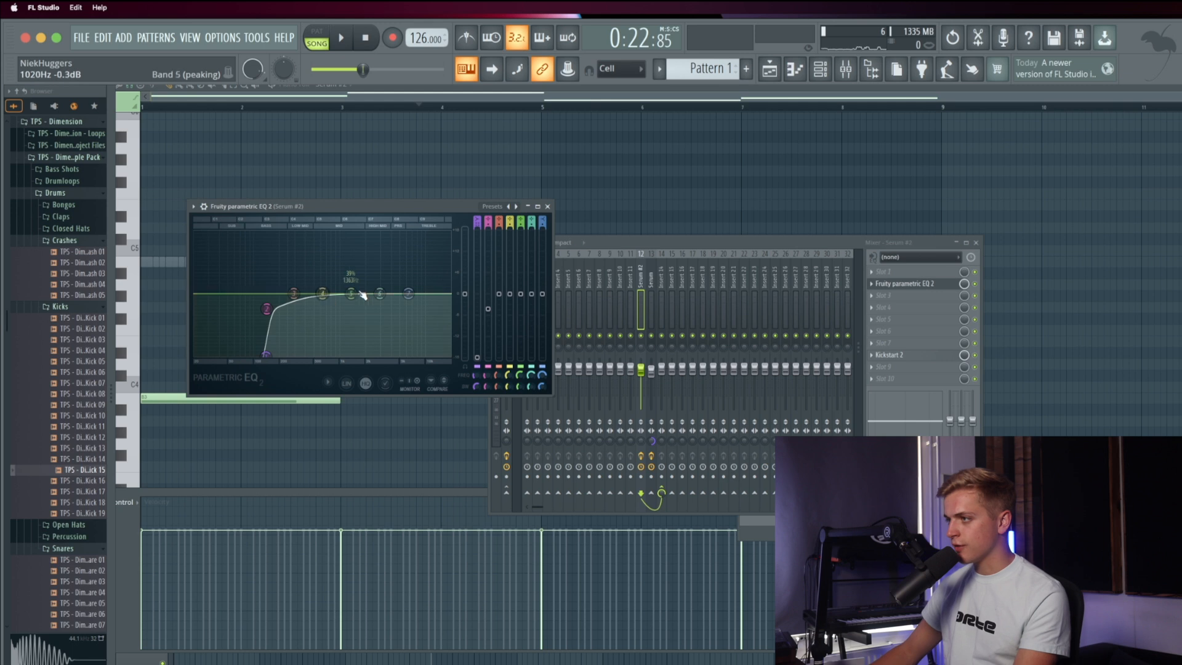
left_click_drag(357, 207, 415, 230)
key("space")
left_click_drag(324, 377, 317, 375)
left_click_drag(325, 332, 329, 332)
left_click_drag(318, 374, 315, 372)
scroll(315, 375, "up", 4)
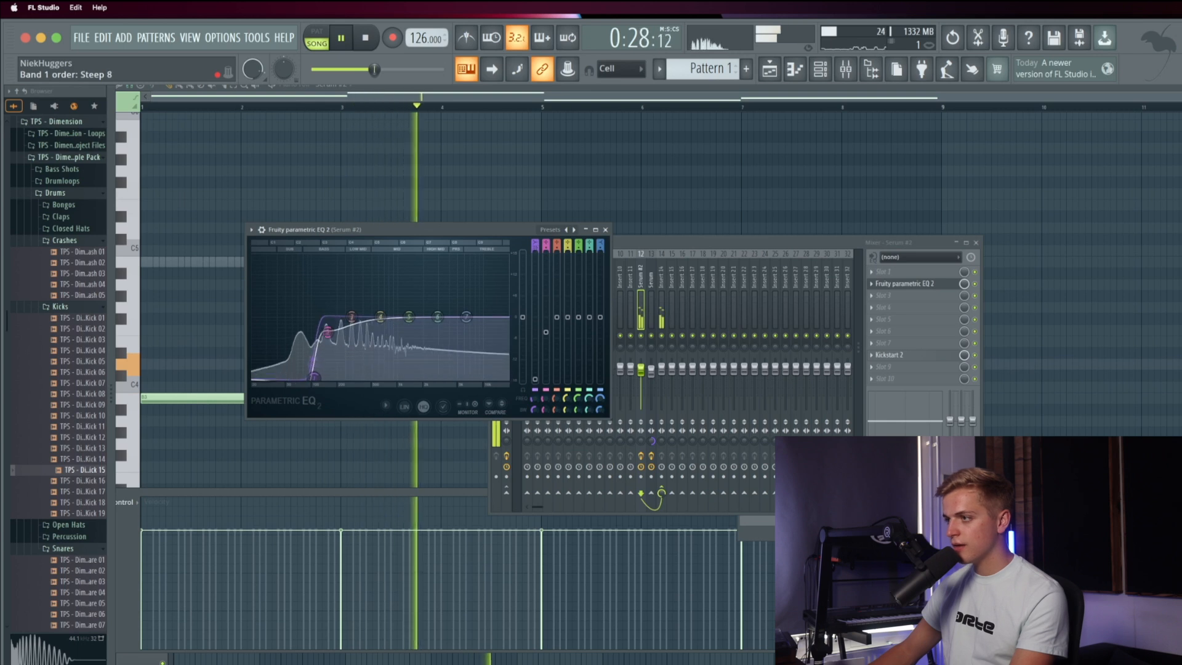
key("space")
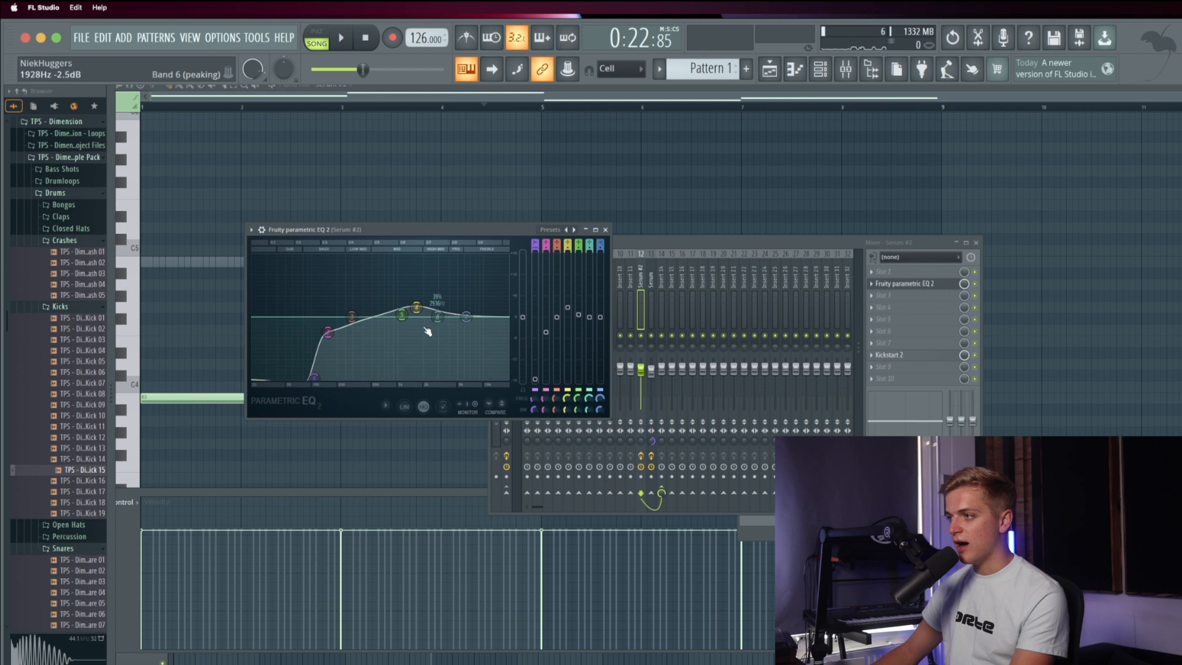
Step: Add Decapitator to slot 5 of the Serum #2 mixer track while listening to the bass
key("space")
left_click(924, 319)
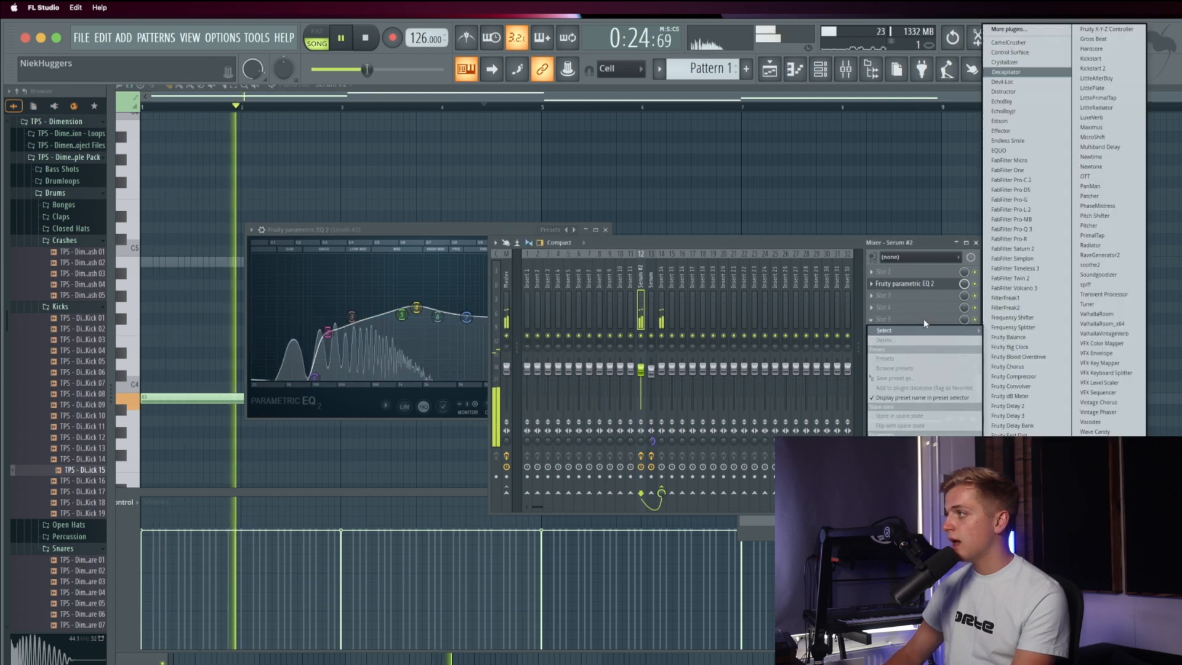
key("Return")
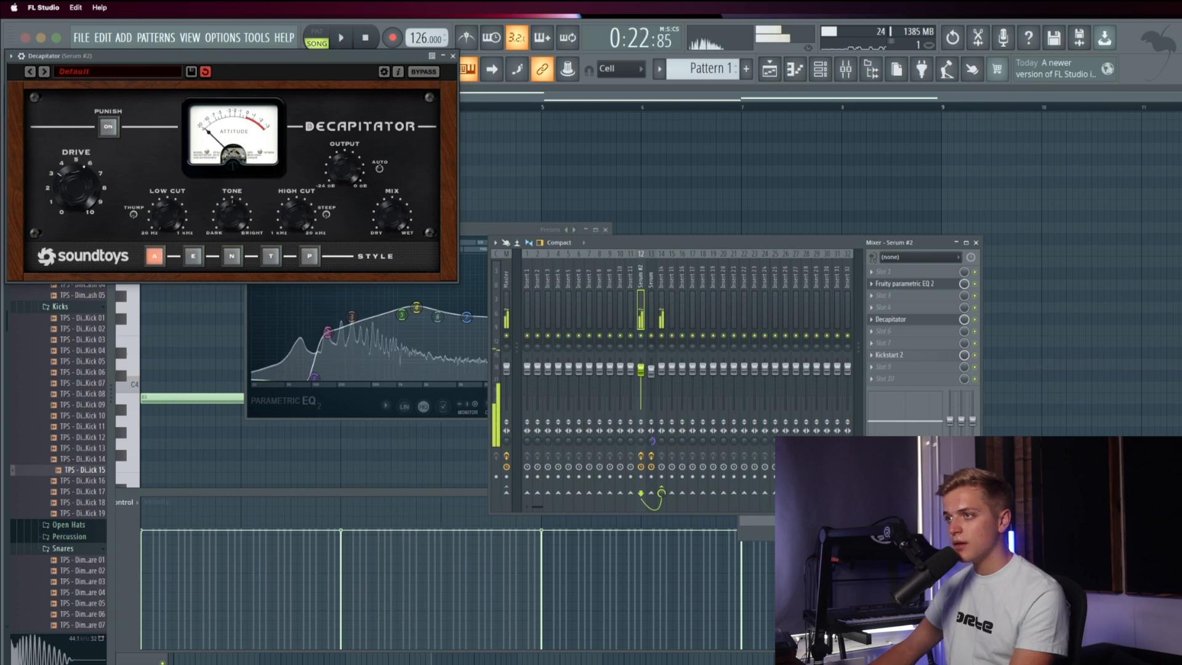
key("space")
Step: Add ValhallaVintageVerb to slot 7 of the Serum #2 mixer track
left_click(892, 344)
key("Down")
key("Down")
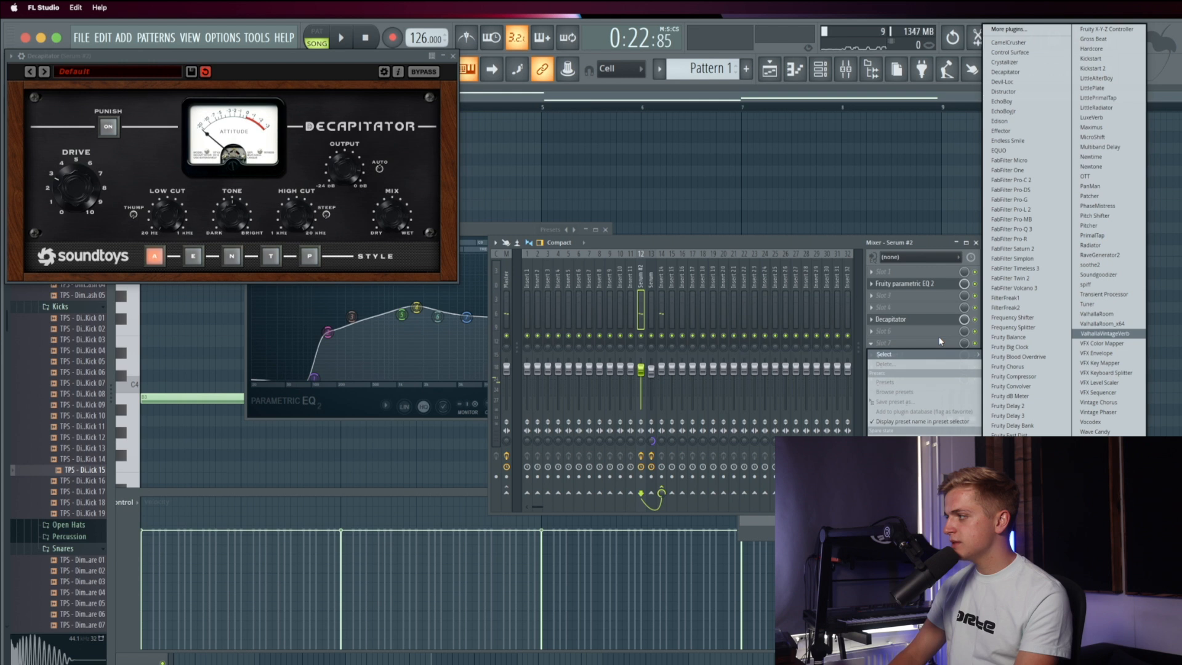
key("Return")
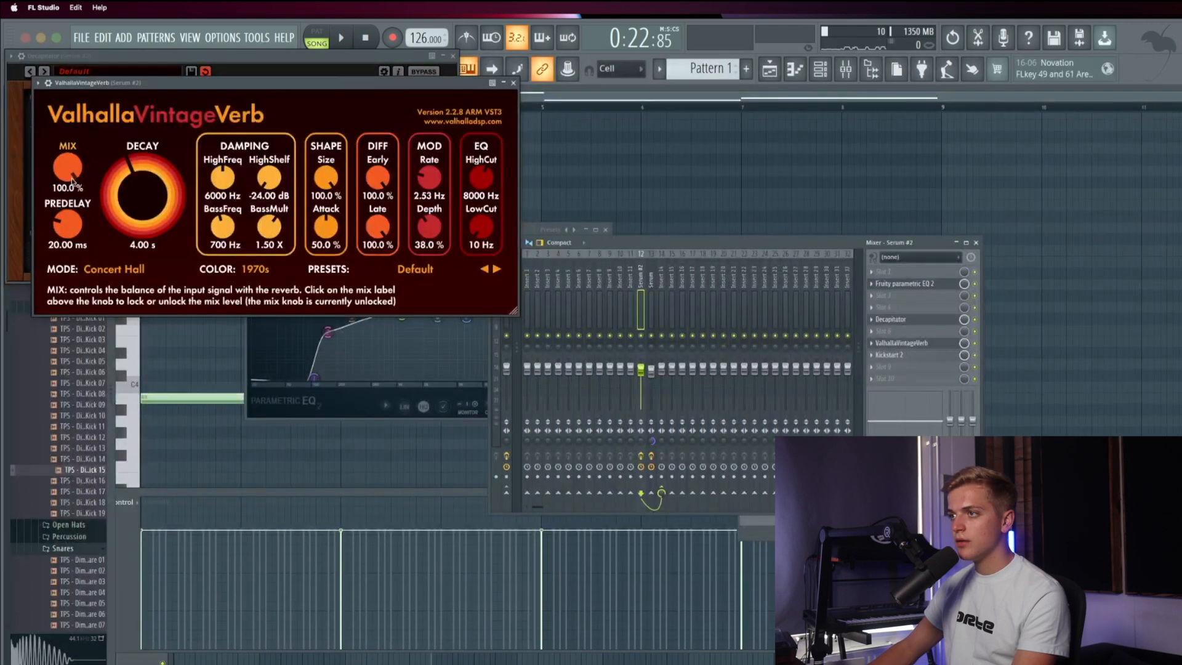
Step: Set the reverb to 32.3 % mix, 56.2 % size, 9800 Hz high cut and 580 Hz low cut during playback
left_click_drag(481, 210, 481, 188)
key("space")
left_click_drag(481, 179, 481, 173)
left_click_drag(326, 178, 308, 205)
left_click_drag(69, 168, 70, 170)
key("space")
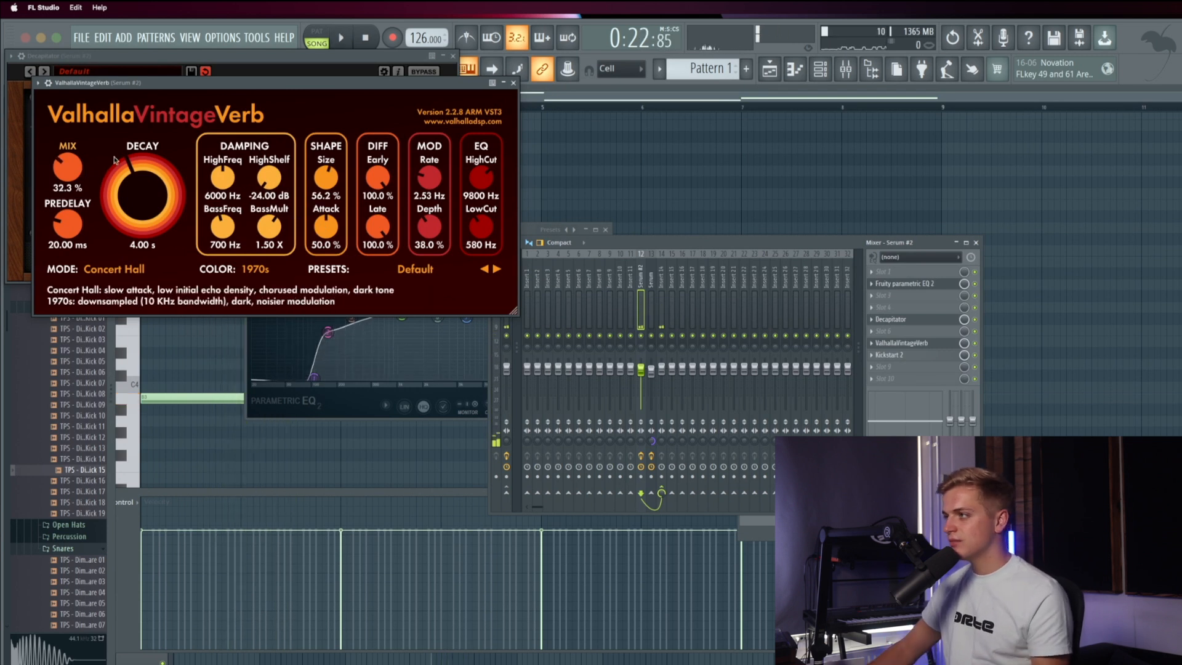
Step: Play the processed basses and solo the Serum #2 channel in the channel rack to compare the layers
key("space")
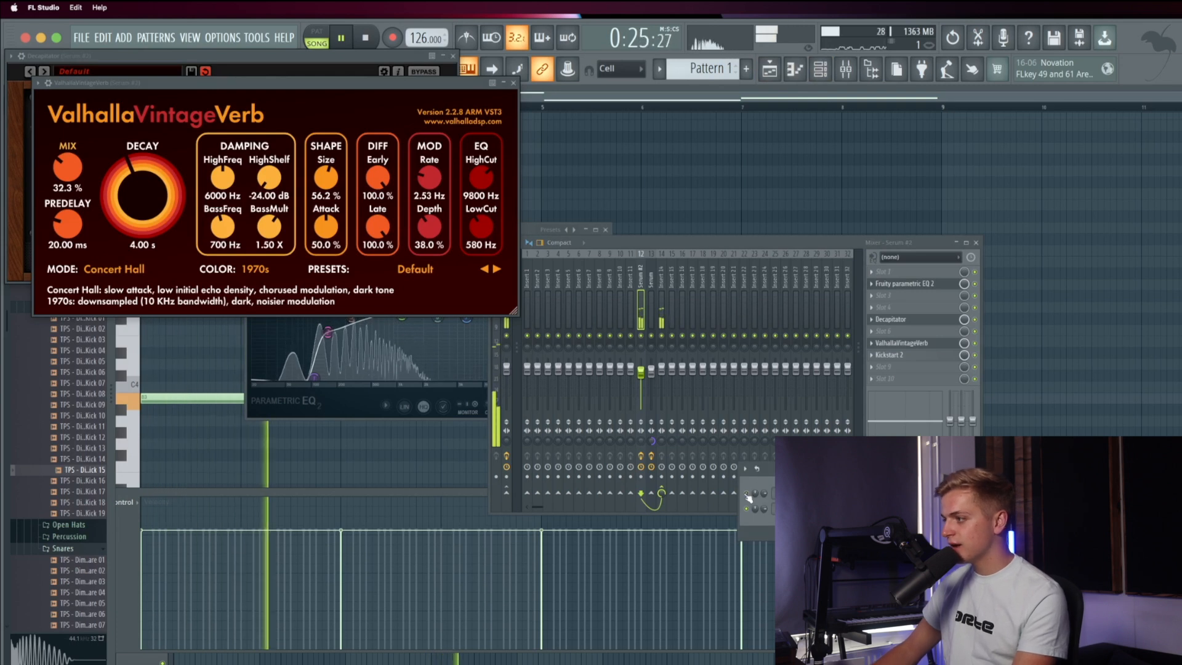
key("space")
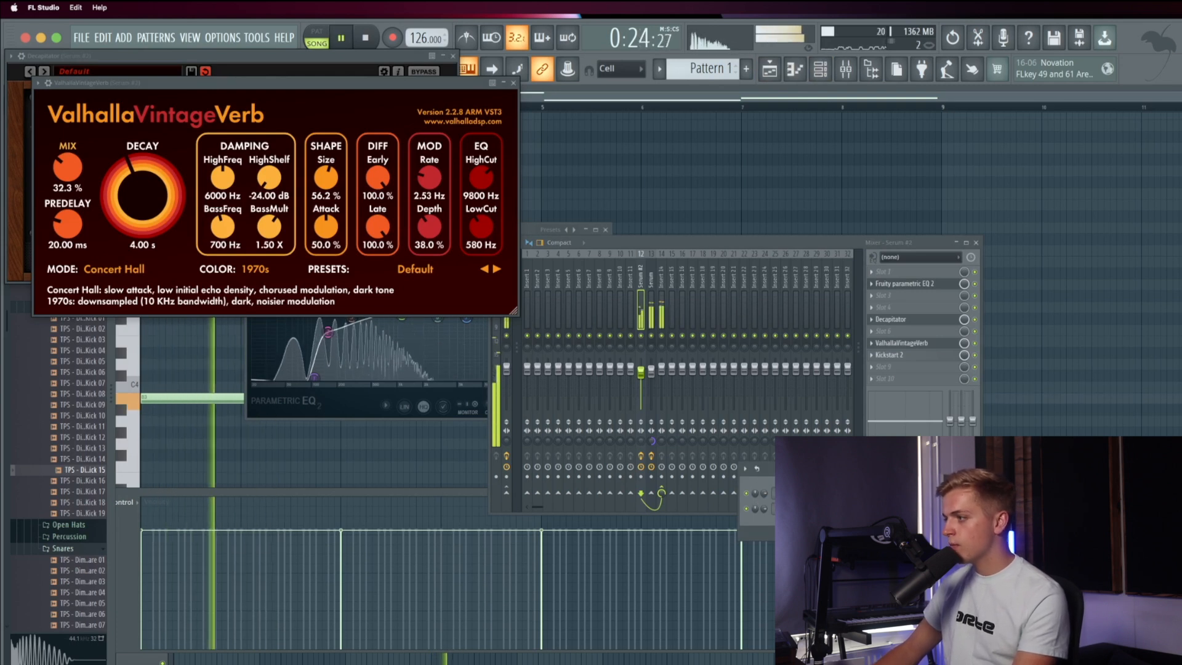
key("F6")
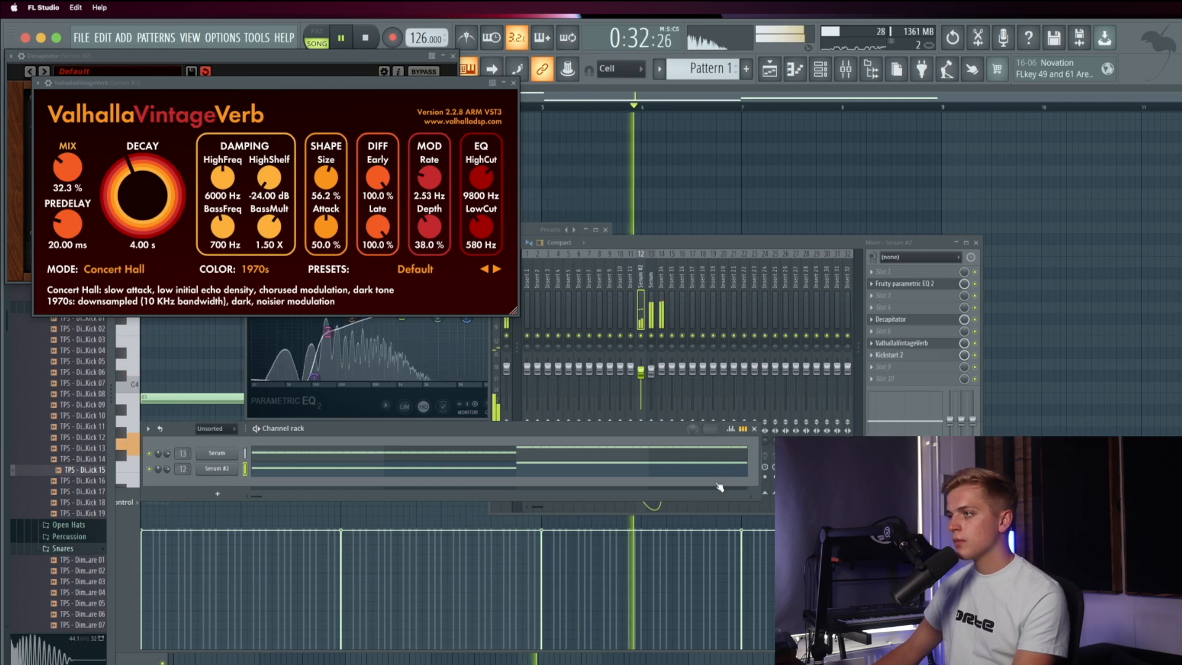
left_click(769, 72)
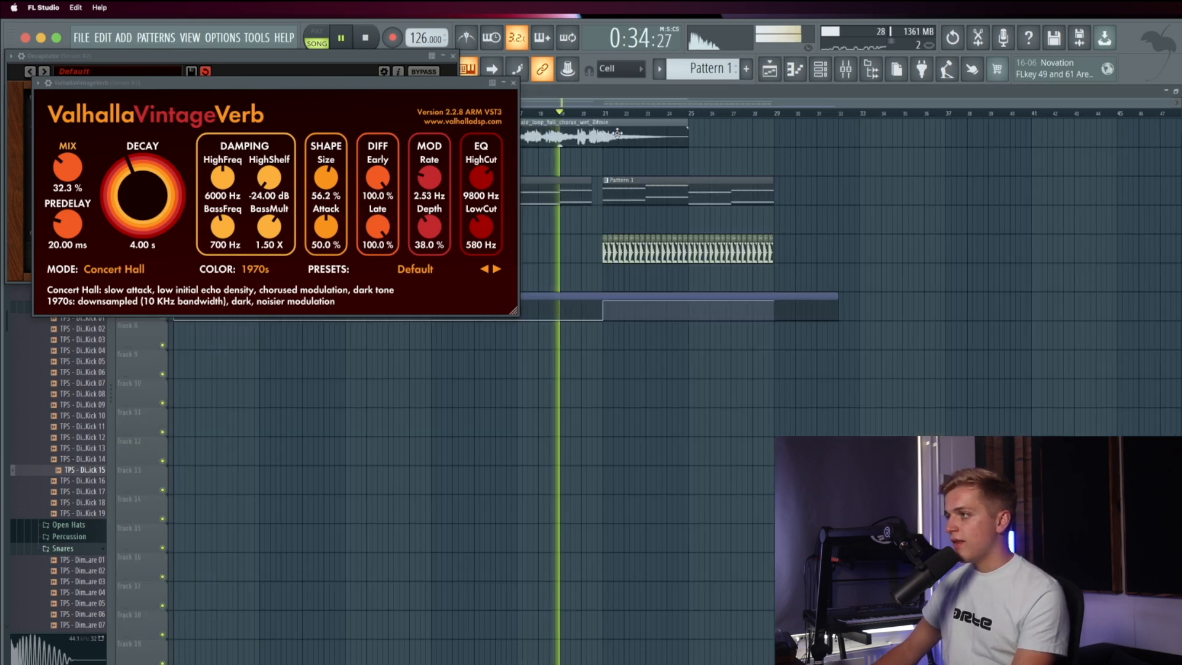
left_click(796, 70)
right_click(152, 468)
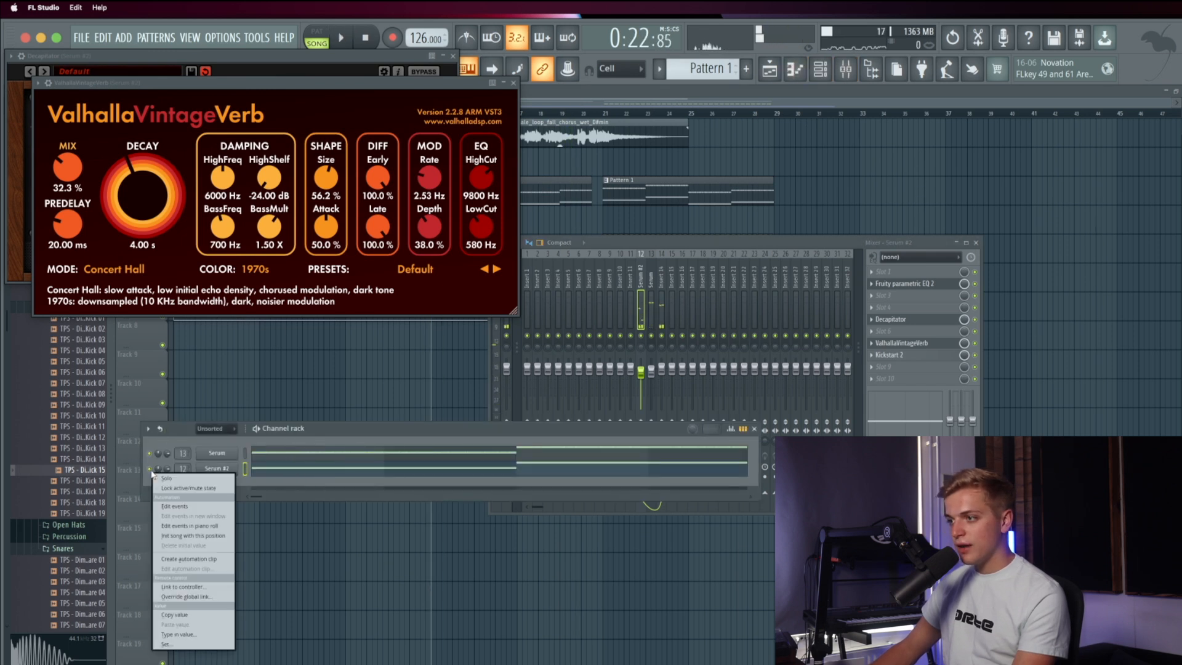
left_click(159, 477)
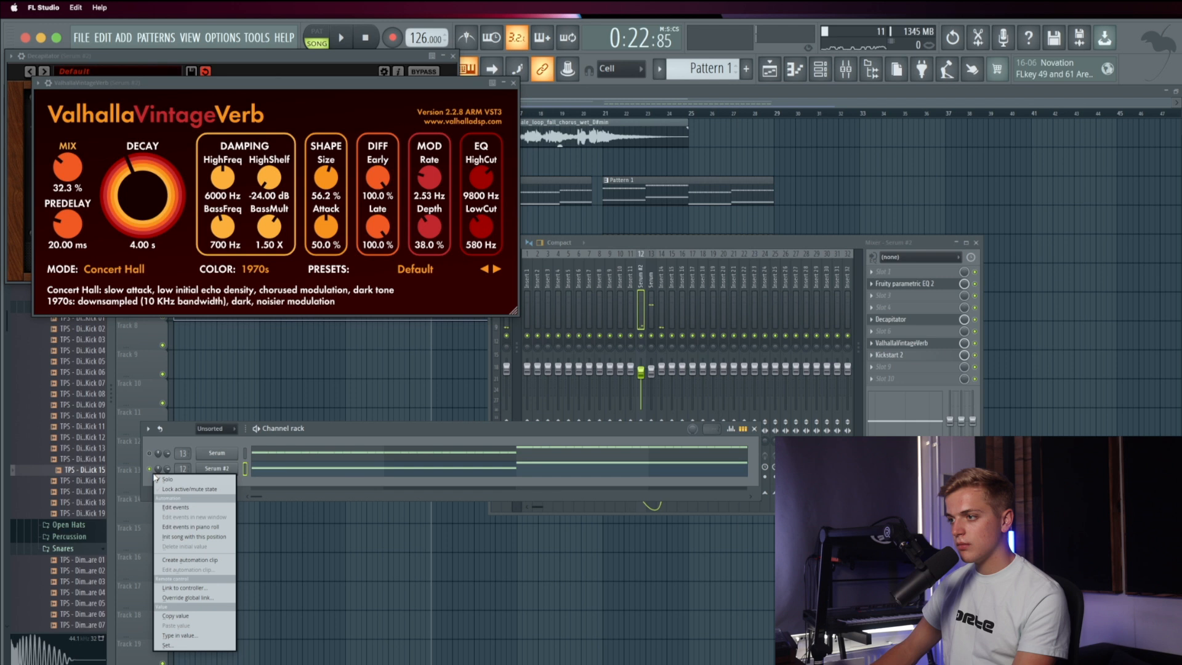
Step: Play the arrangement and close the ValhallaVintageVerb and Decapitator windows along with the other open windows
key("F12")
key("space")
left_click(514, 80)
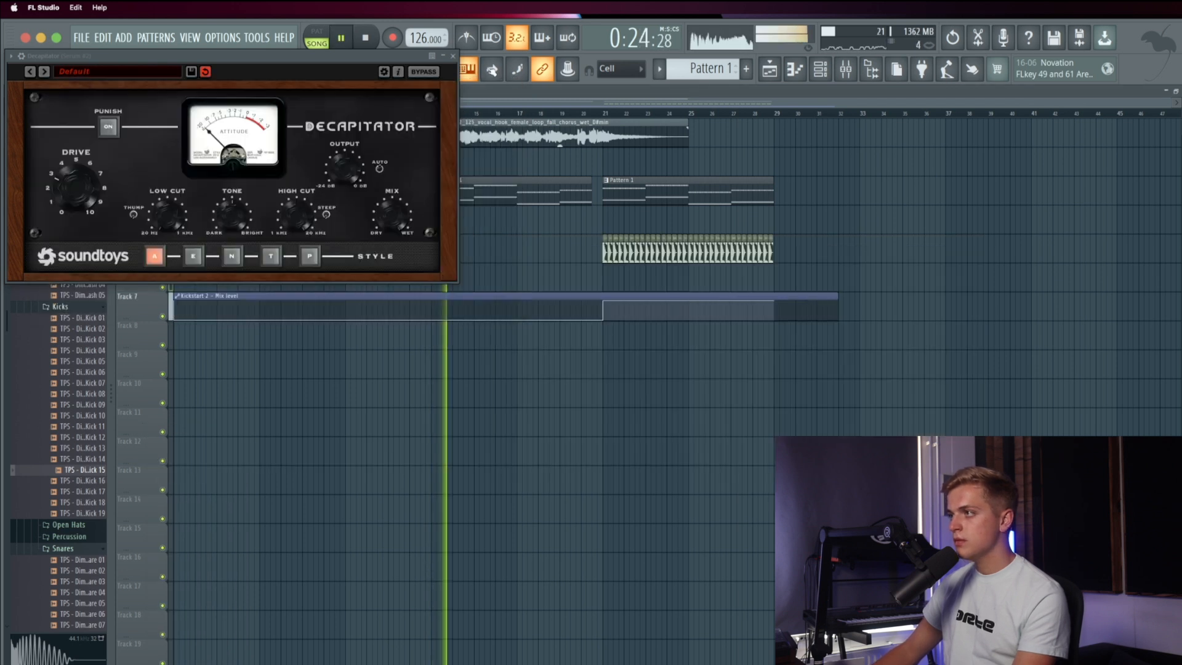
left_click(453, 55)
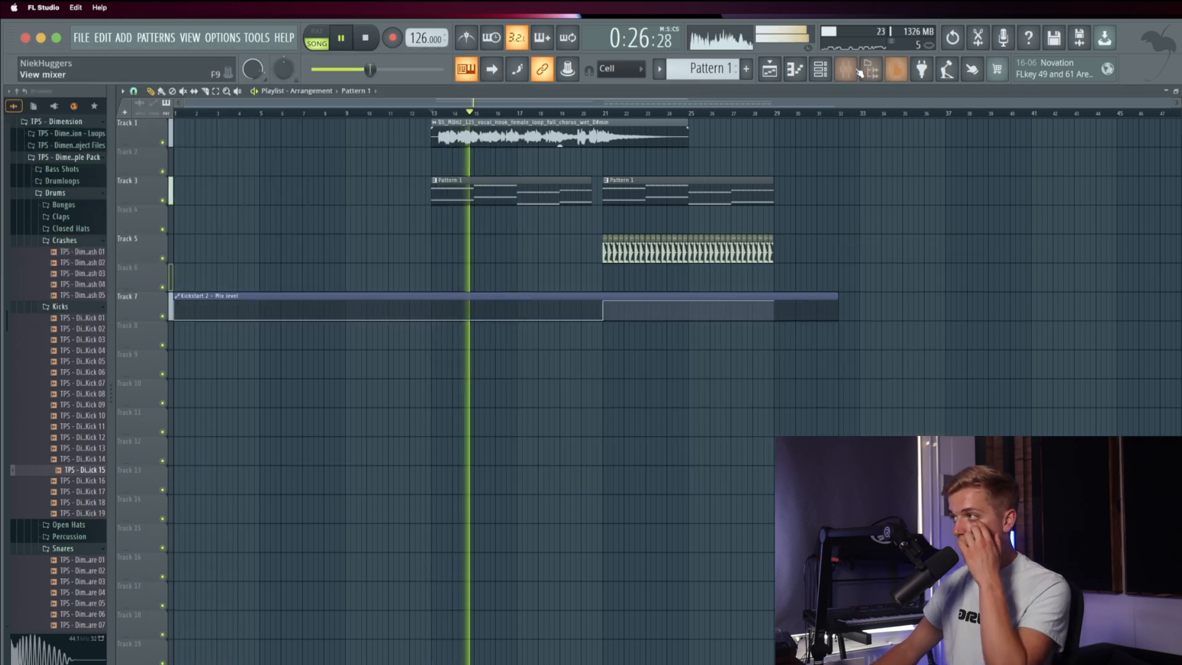
Step: Link the mix level of the Serum mixer track's Kickstart 2 to the Kickstart 2 - Mix level controller
key("F9")
left_click(650, 302)
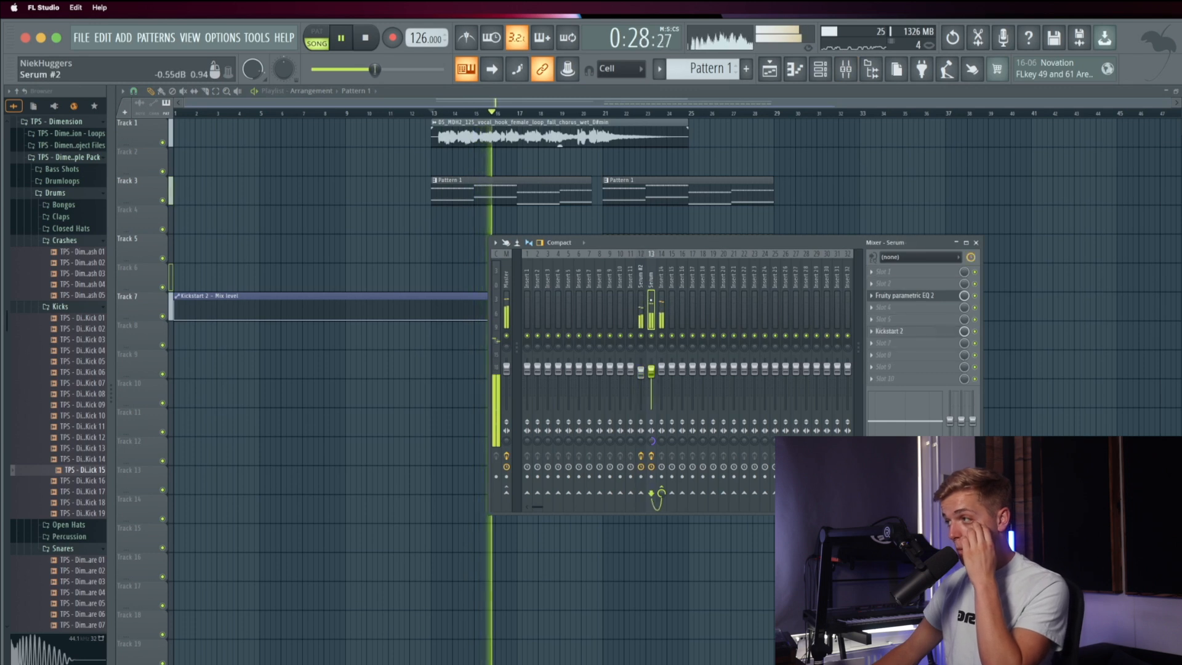
right_click(965, 331)
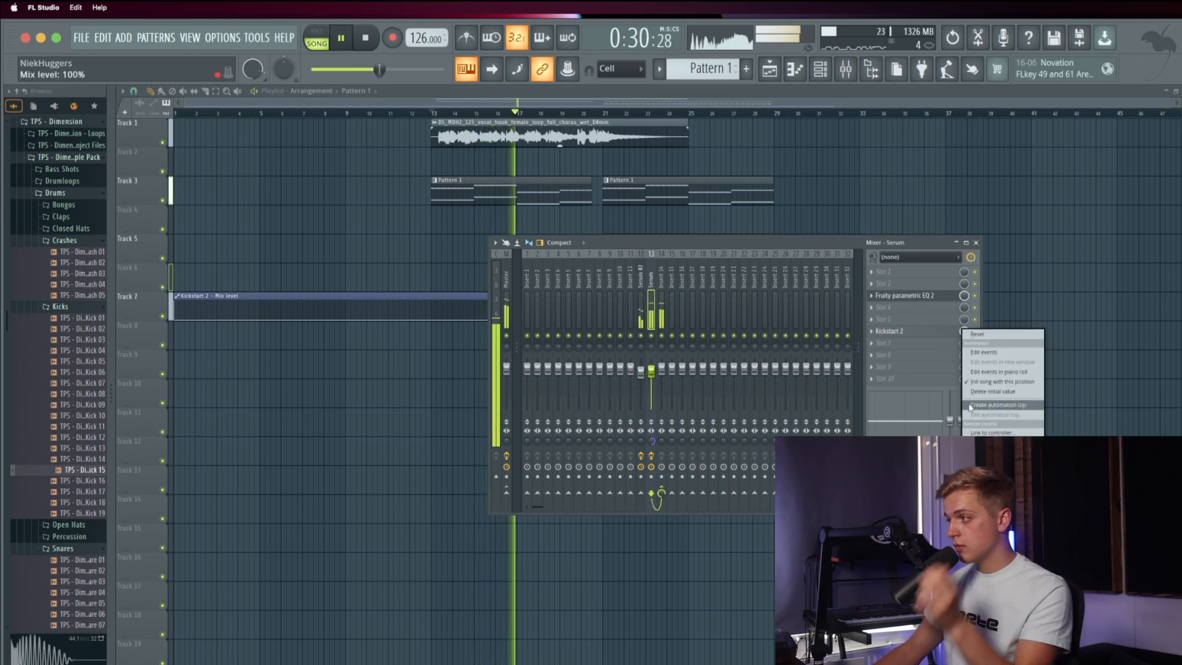
left_click(1002, 433)
left_click(890, 378)
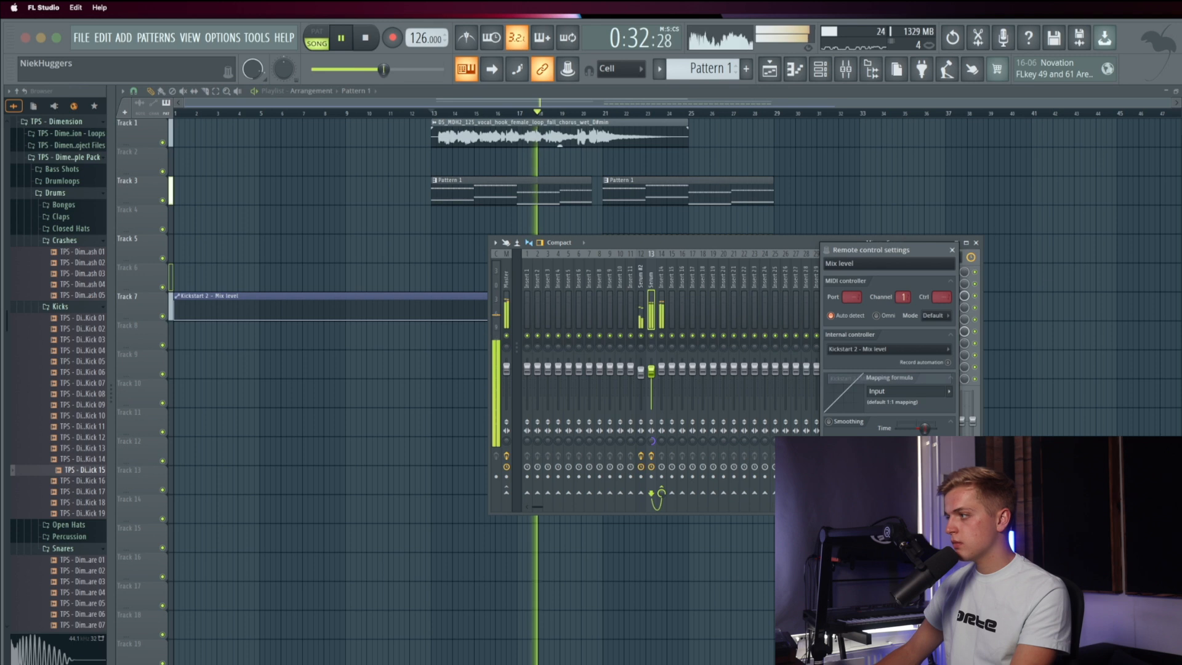
key("Return")
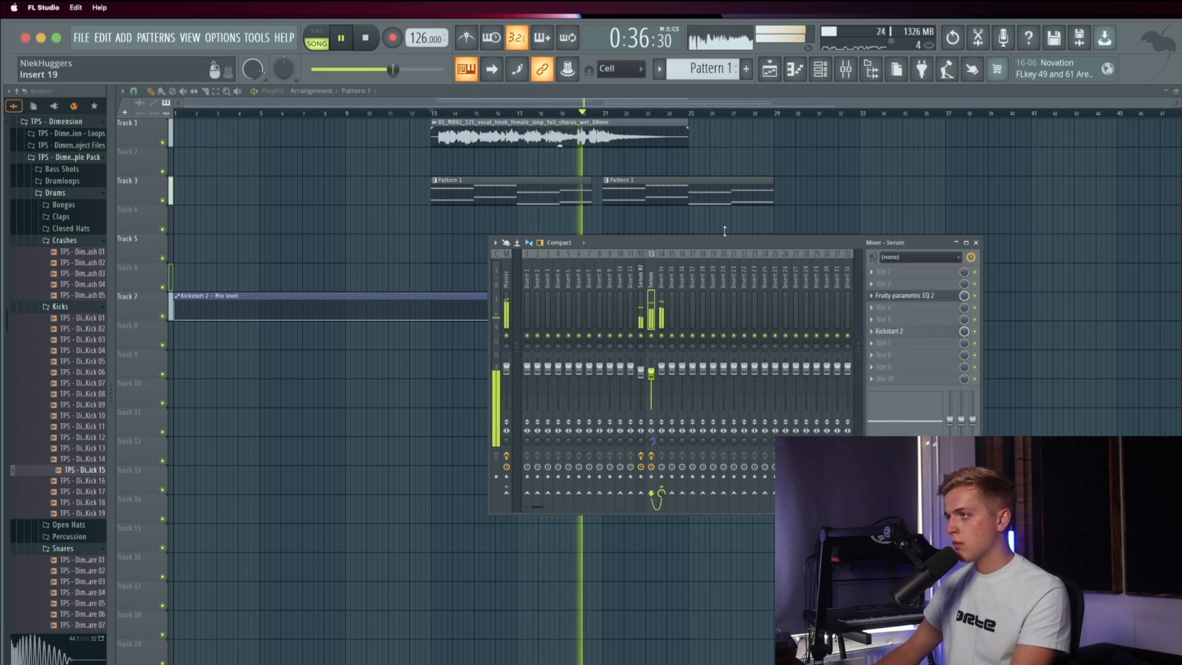
Step: Balance the basses in the mixer during playback, lowering Serum #2 to -8.1 dB and Serum to -4.1 dB
key("F9")
left_click(845, 69)
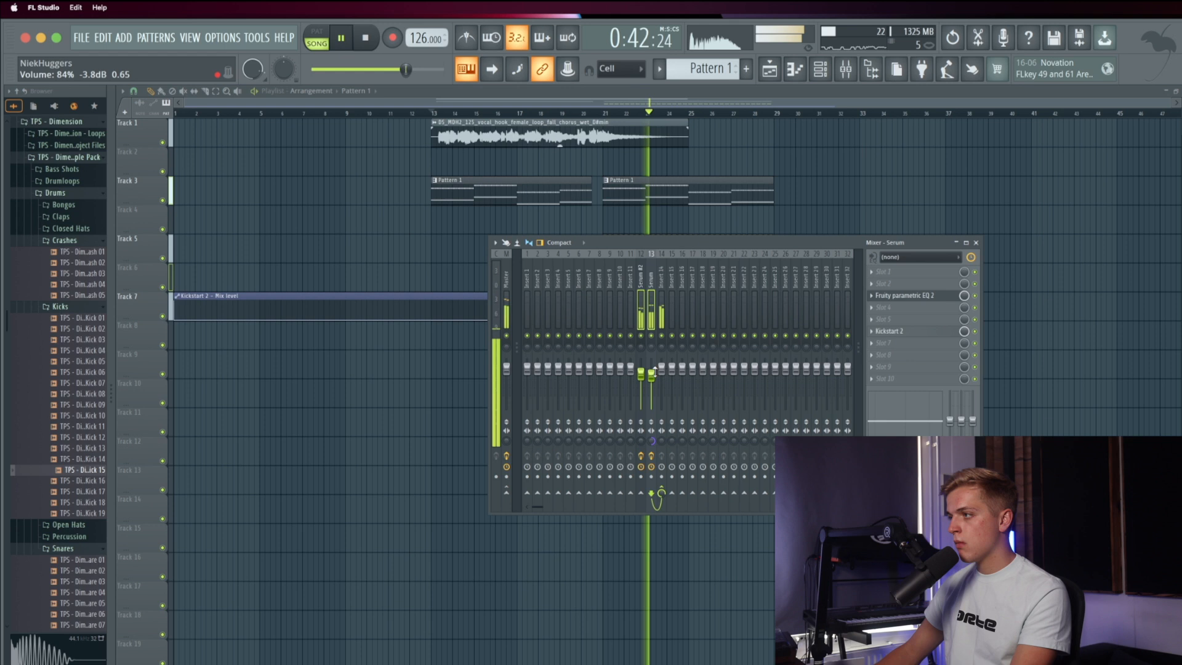
left_click(644, 338)
key("space")
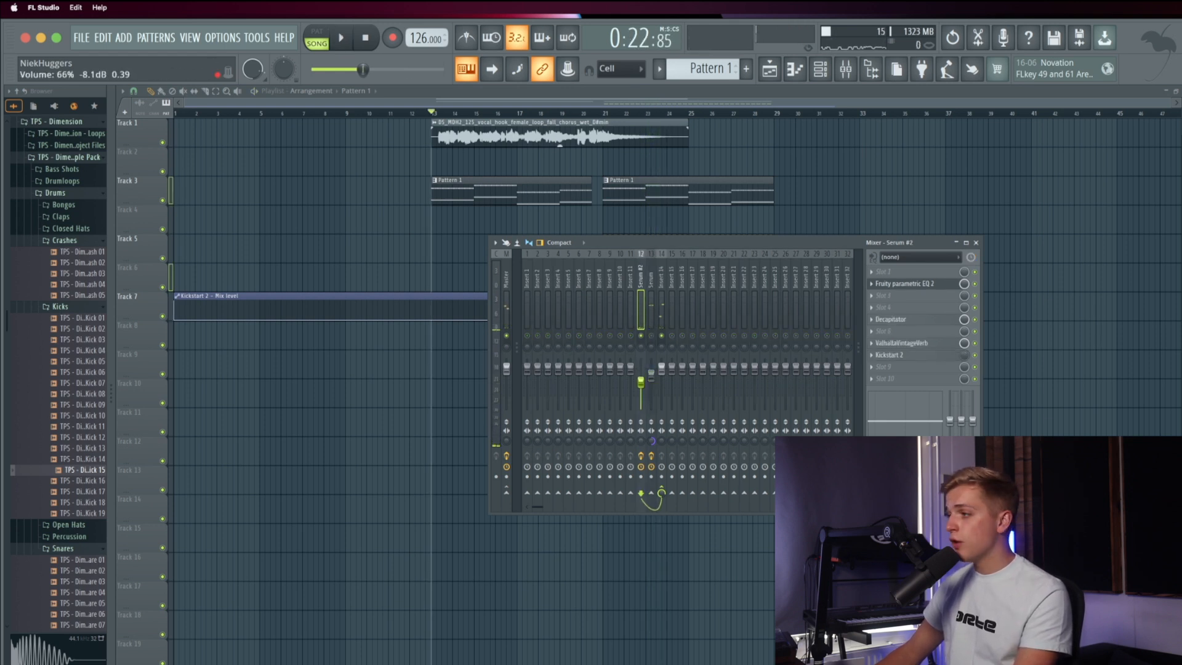
key("space")
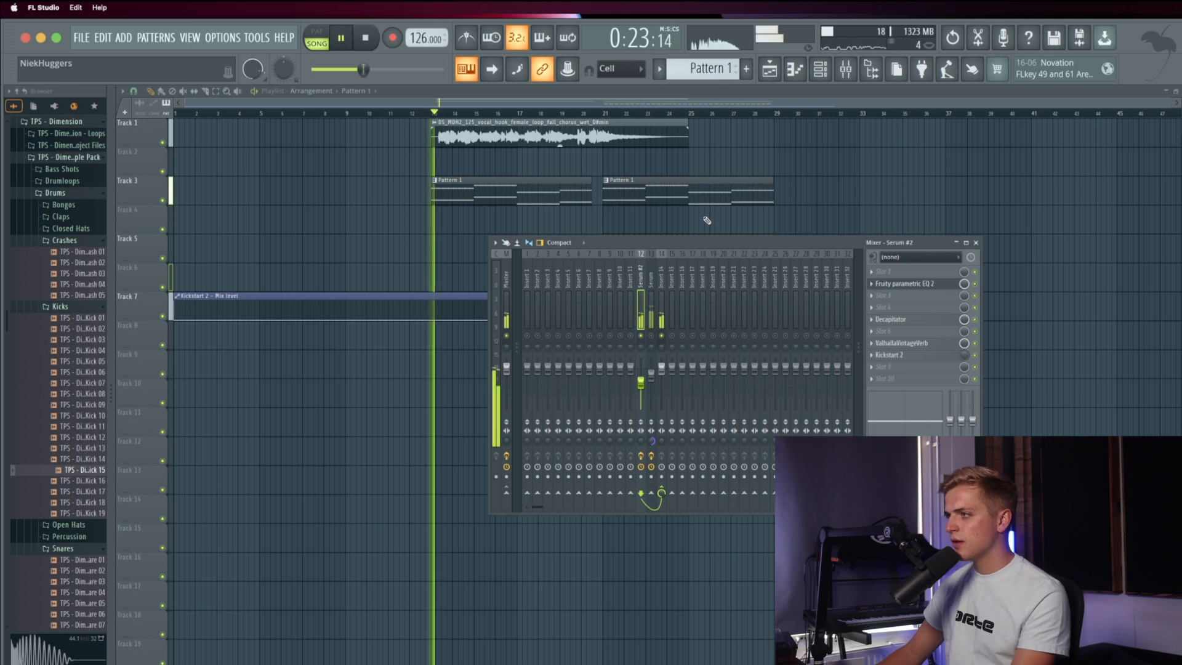
right_click(662, 336)
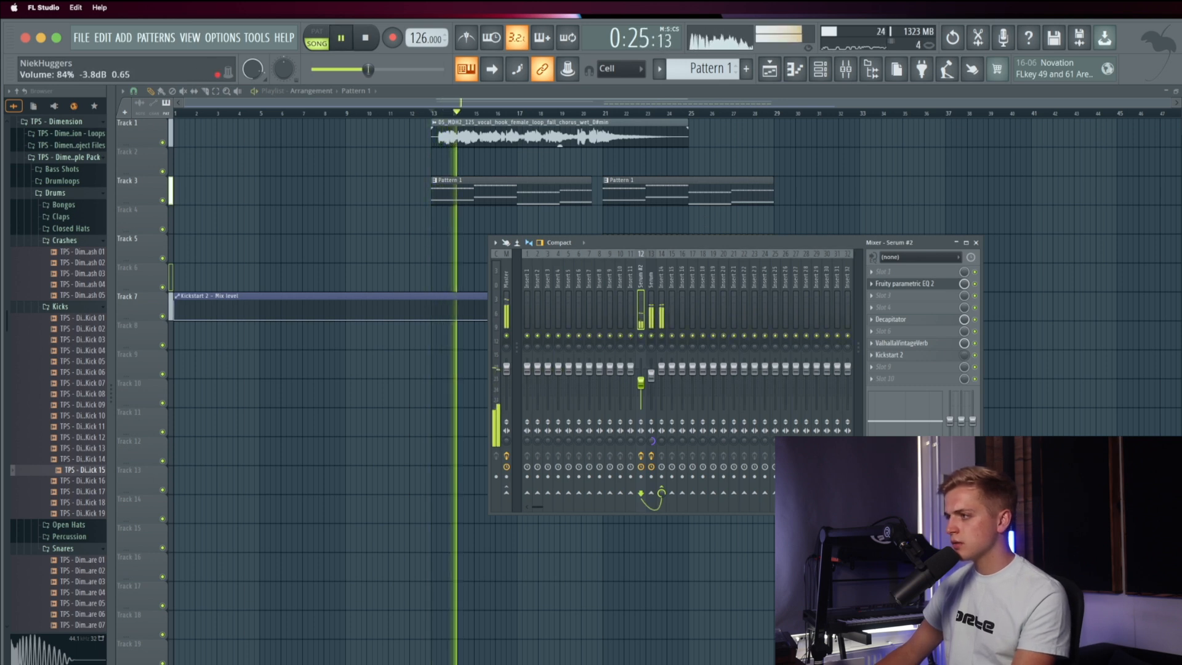
left_click(652, 339)
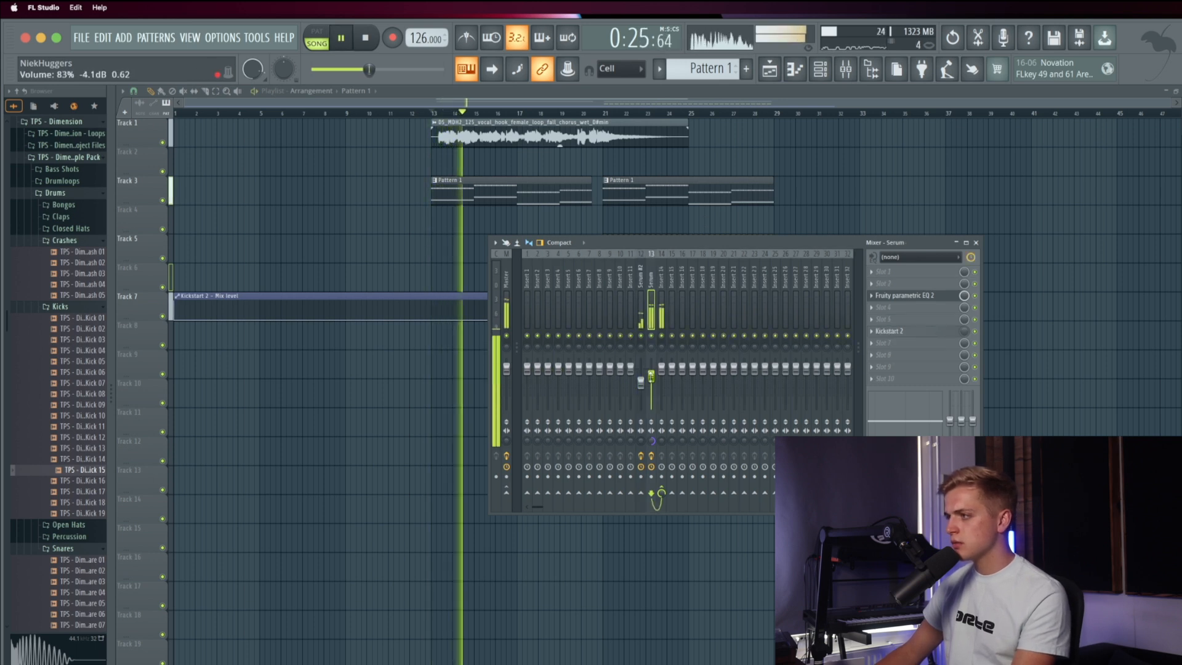
Step: Check the Serum track's Fruity parametric EQ 2 curve during playback and close the EQ window
left_click(912, 296)
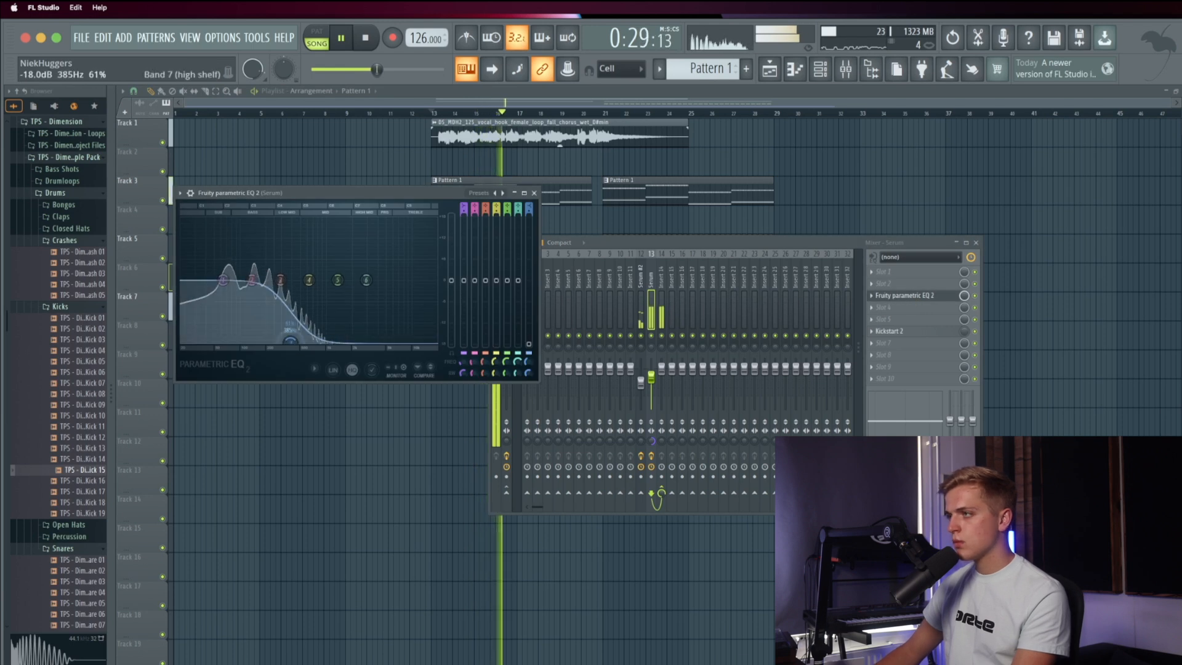
left_click(534, 192)
left_click(537, 194)
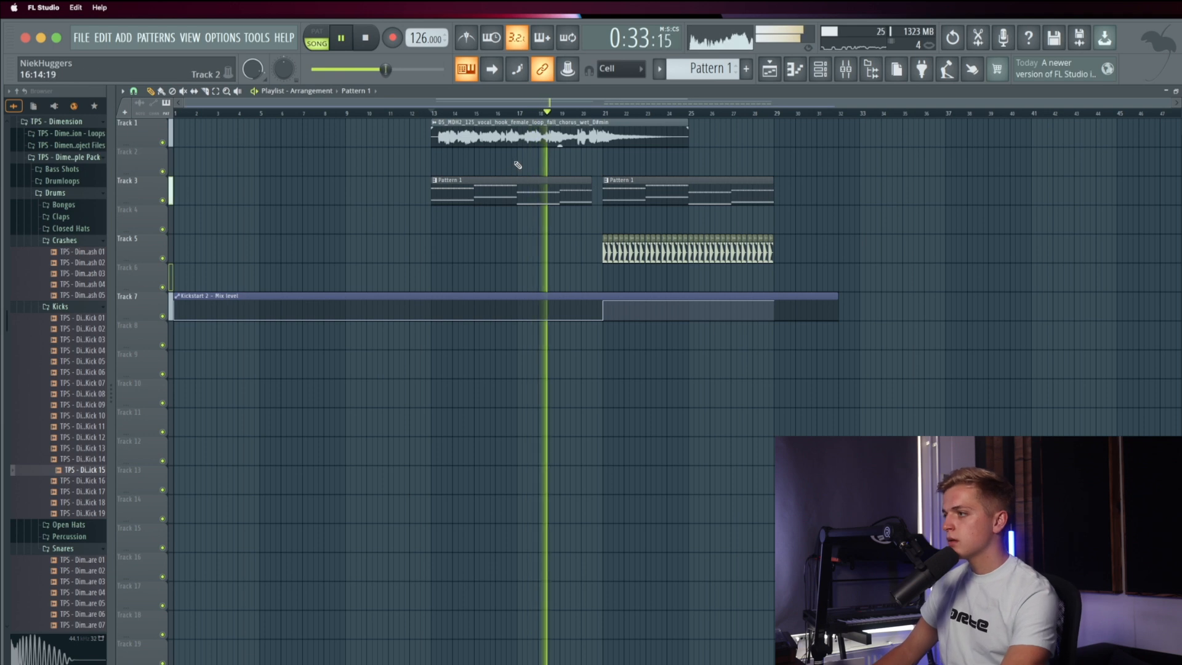
Step: Move the kick clips up to Track 4, directly beneath the second Pattern 1 clip
mouse_move(598, 207)
left_mouse_down()
mouse_move(768, 271)
mouse_move(797, 271)
mouse_move(799, 245)
mouse_move(607, 202)
left_mouse_up()
key("shift+Up")
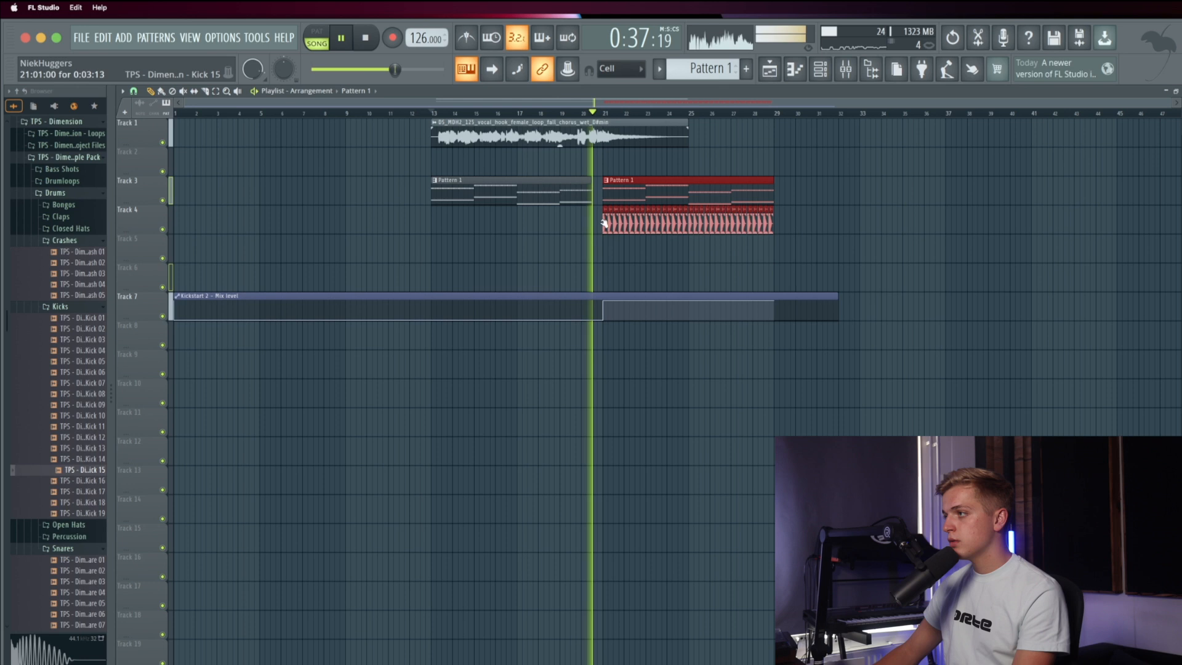
left_click(603, 245, "super")
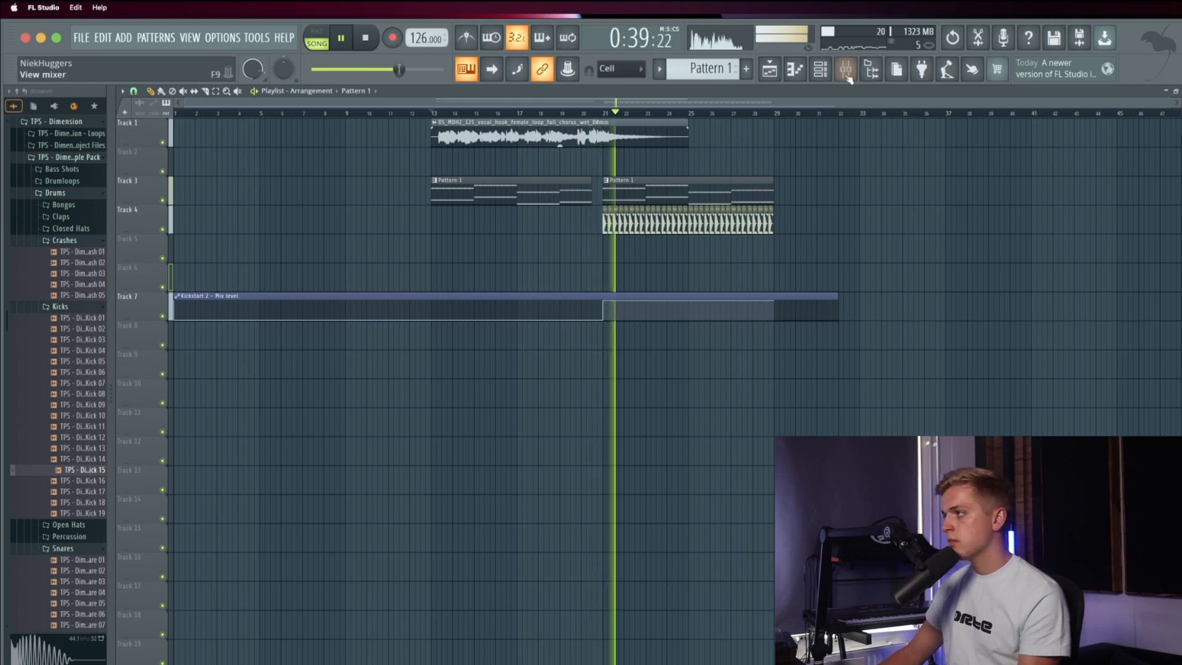
key("F6")
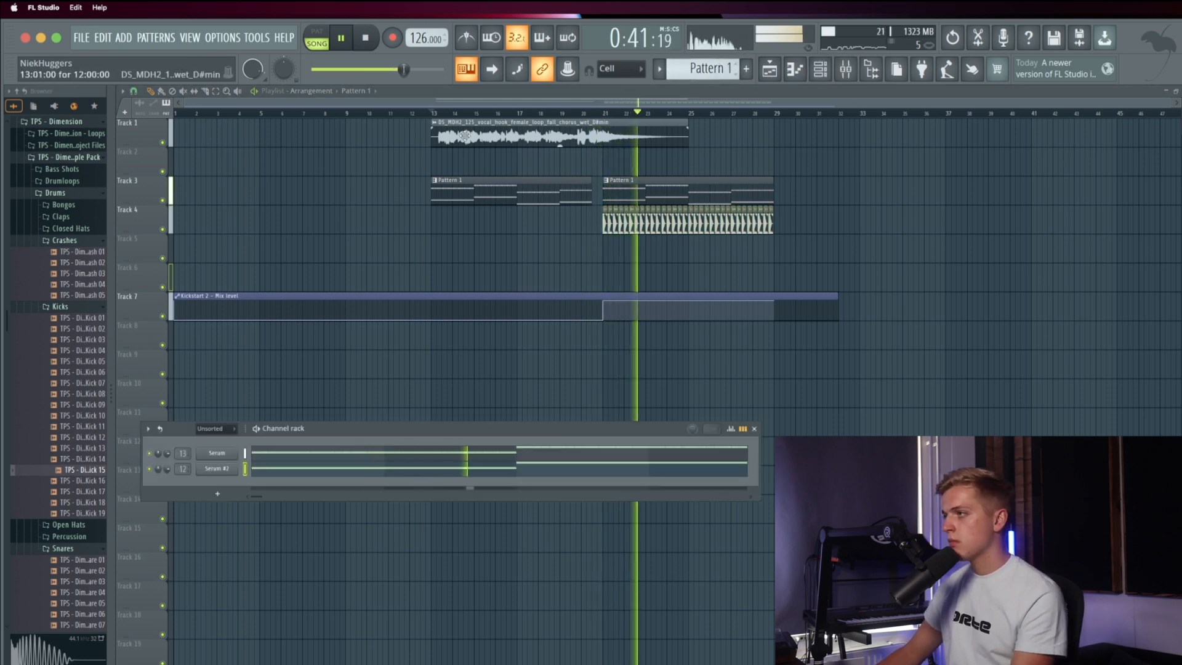
key("F6")
Step: Slice the vocal clip about halfway through bar 19 and copy its tail along Track 1 to 28:09
scroll(659, 159, "up", 4)
key("space")
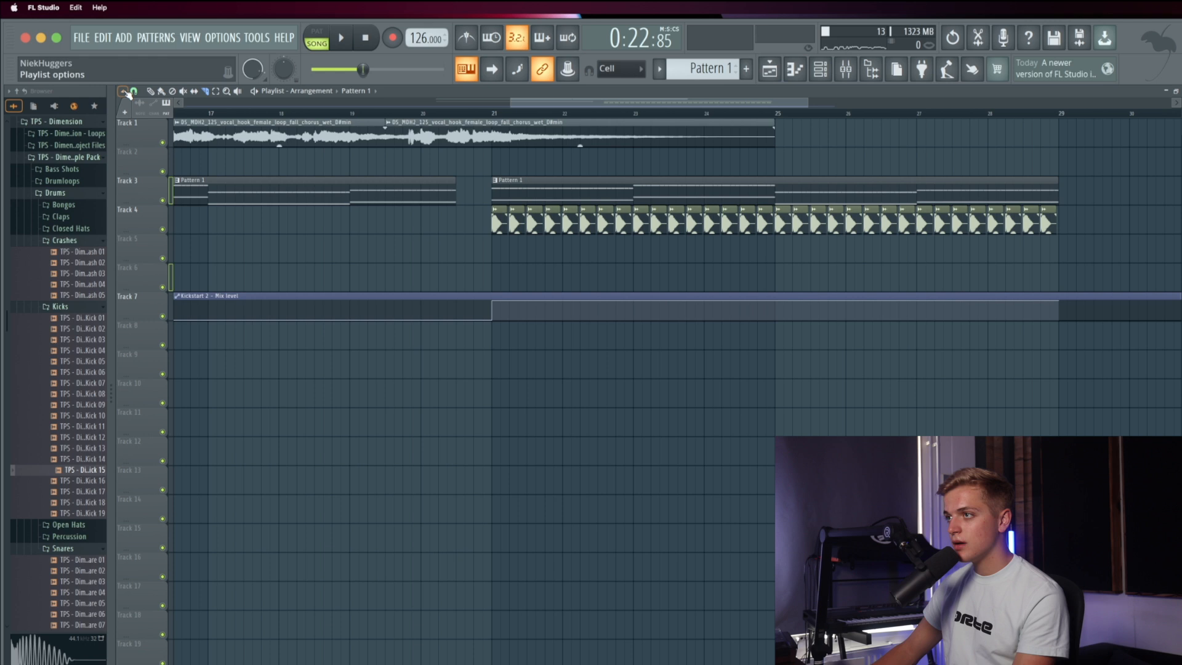
left_click(251, 114)
key("space")
left_click(469, 139)
left_click_drag(797, 153, 1026, 135)
scroll(930, 139, "down", 3)
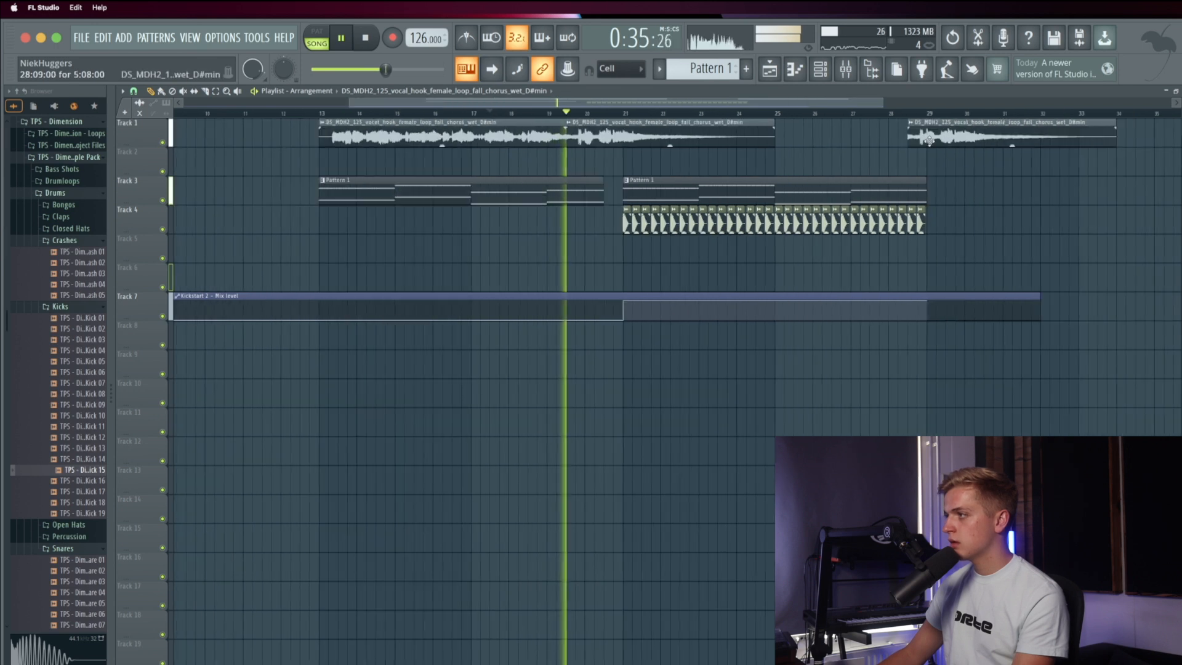
Step: Duplicate the second Pattern 1 clip together with its kick clips to bar 29
left_click_drag(627, 187, 984, 230)
key("super+c")
key("super+v")
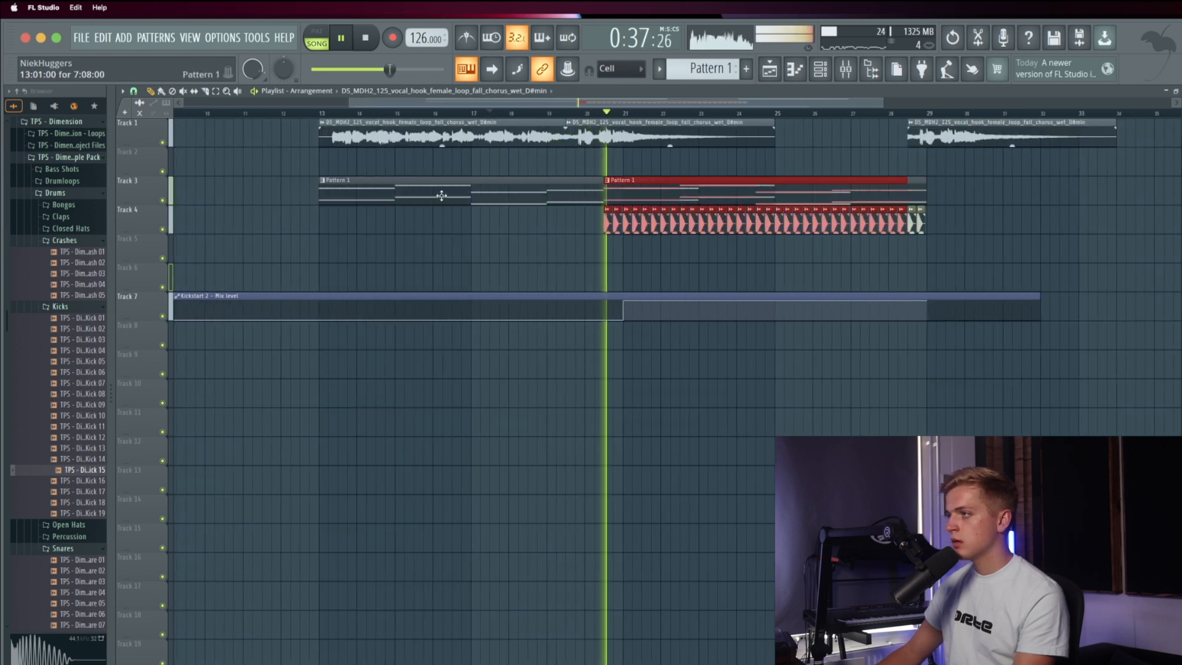
key("super+b")
scroll(917, 207, "up", 3)
scroll(918, 207, "up", 1)
scroll(745, 144, "down", 7)
scroll(745, 143, "up", 3)
key("super+d")
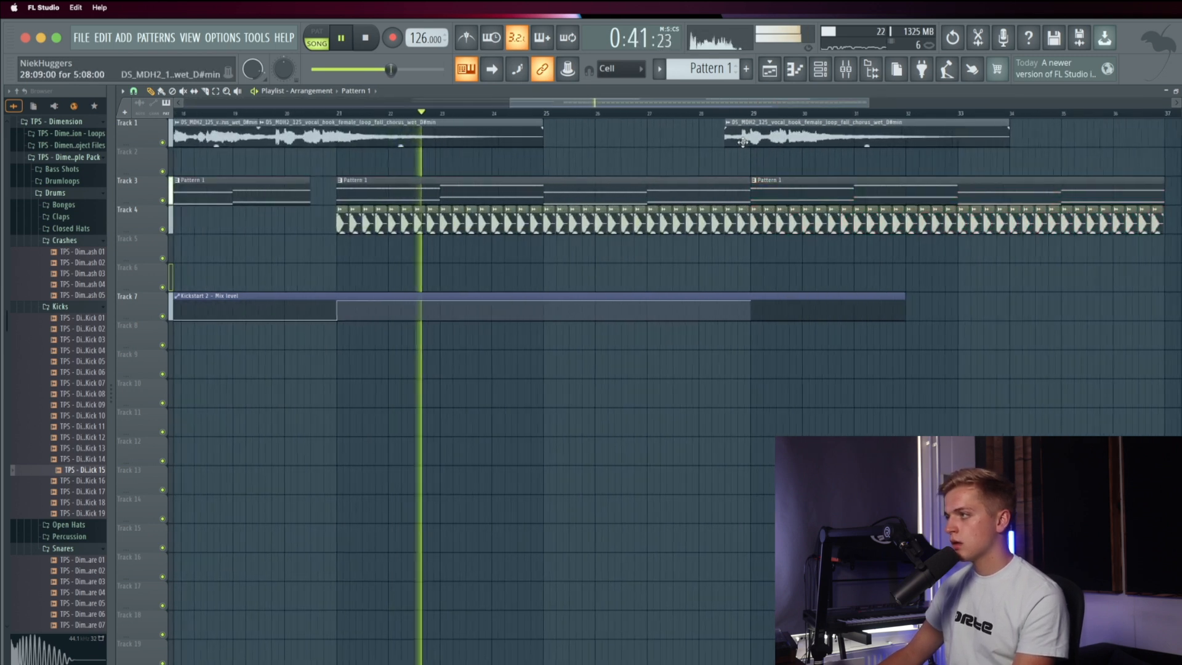
Step: Move the copied vocal tail on Track 1 earlier, to start about three quarters into bar 27
scroll(744, 142, "up", 3)
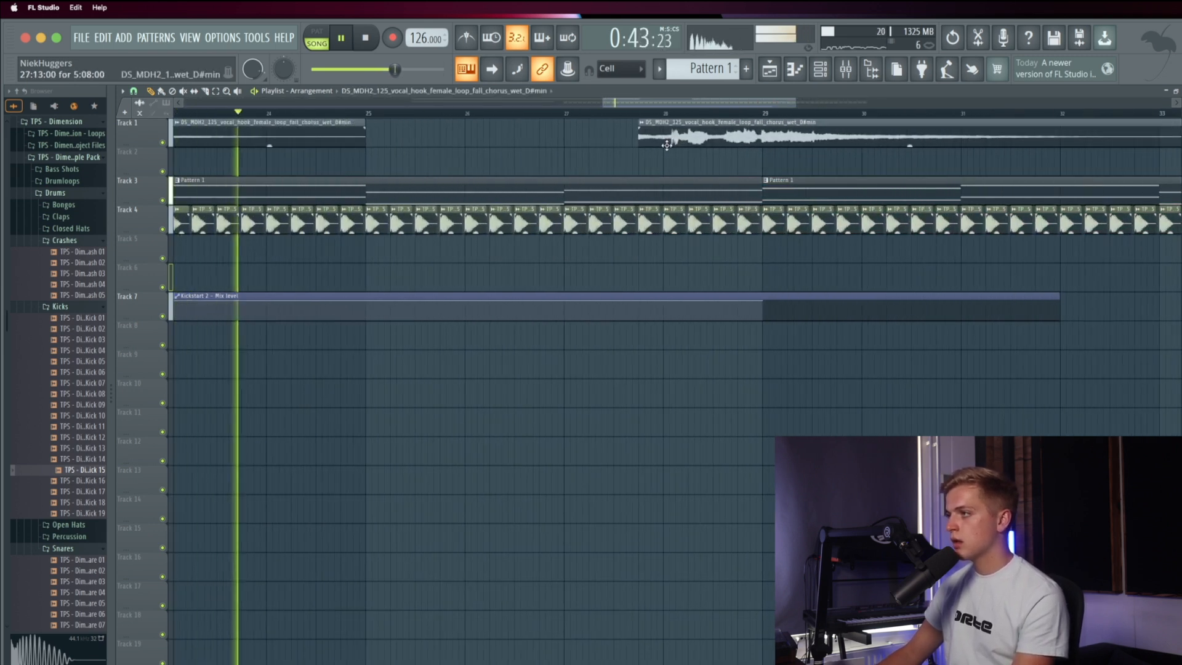
scroll(667, 145, "down", 6)
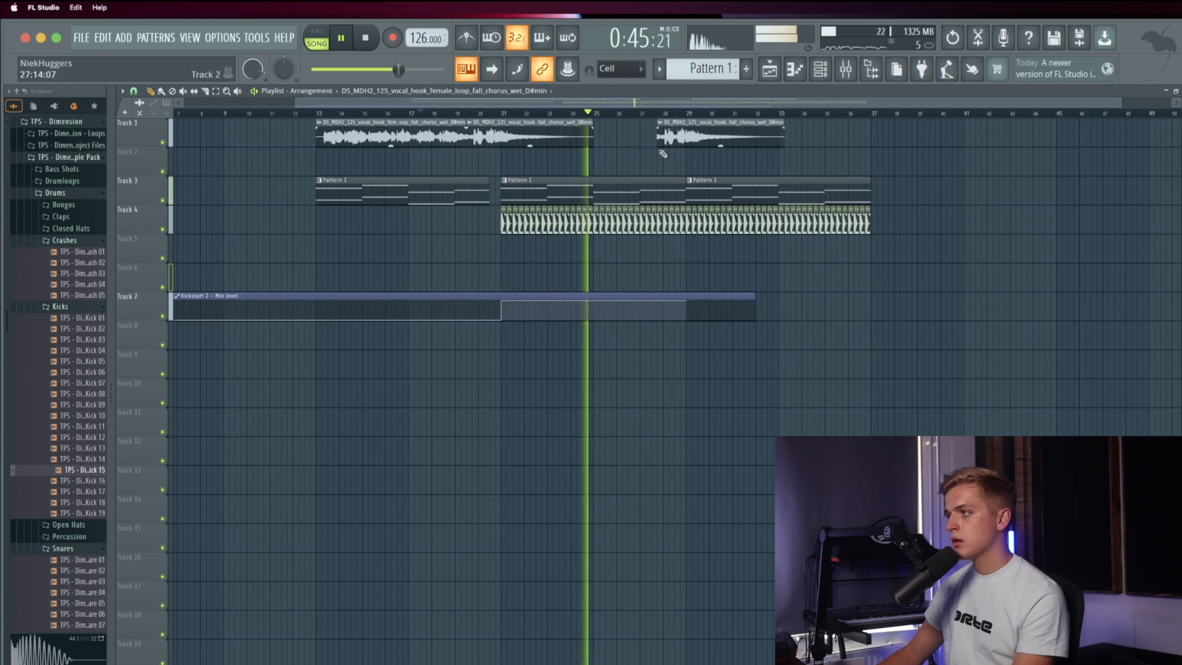
scroll(670, 152, "up", 1)
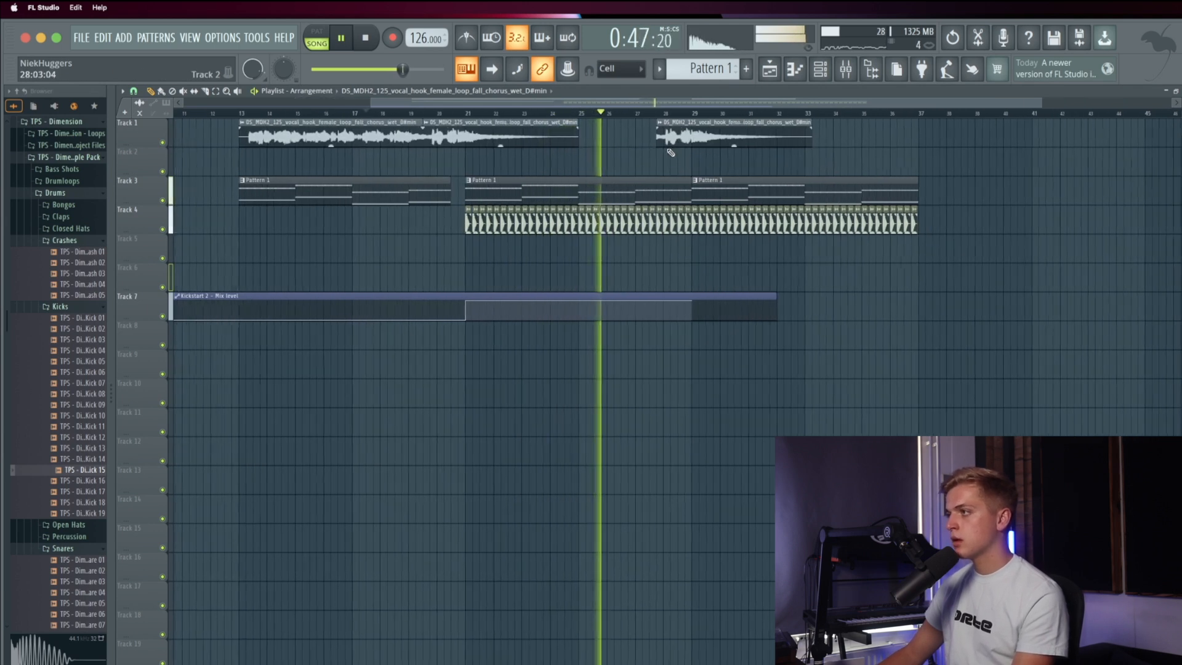
scroll(672, 154, "up", 4)
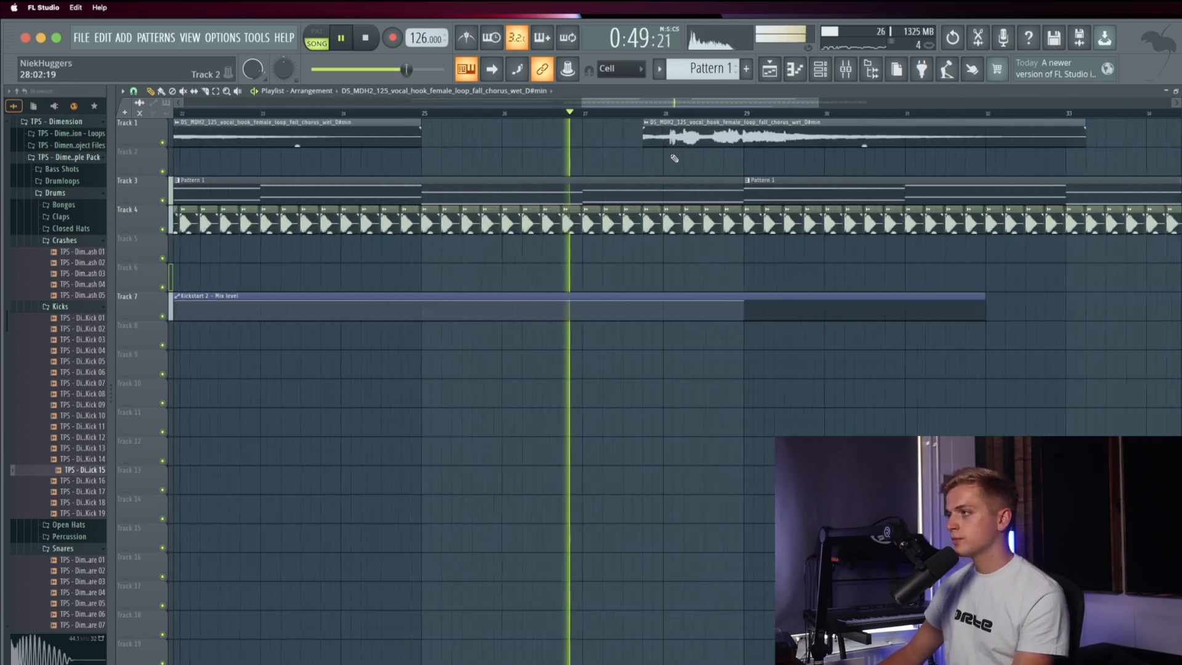
Step: Move the copied vocal tail on Track 1 earlier so it starts at 27:05
scroll(674, 159, "up", 3)
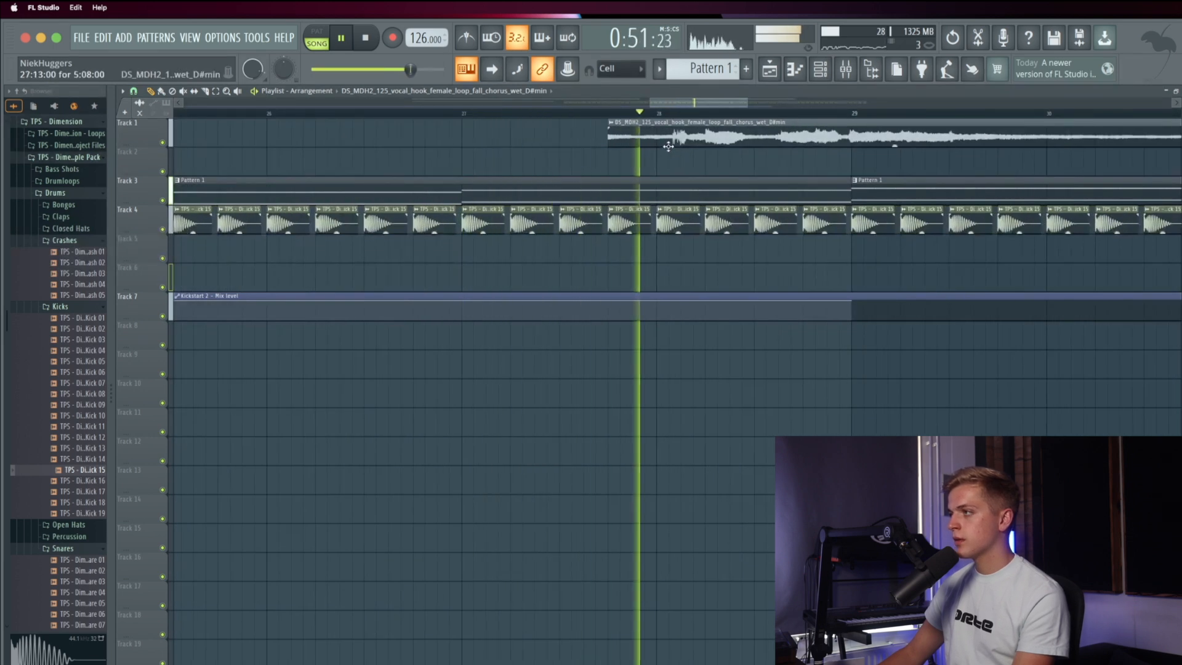
key("space")
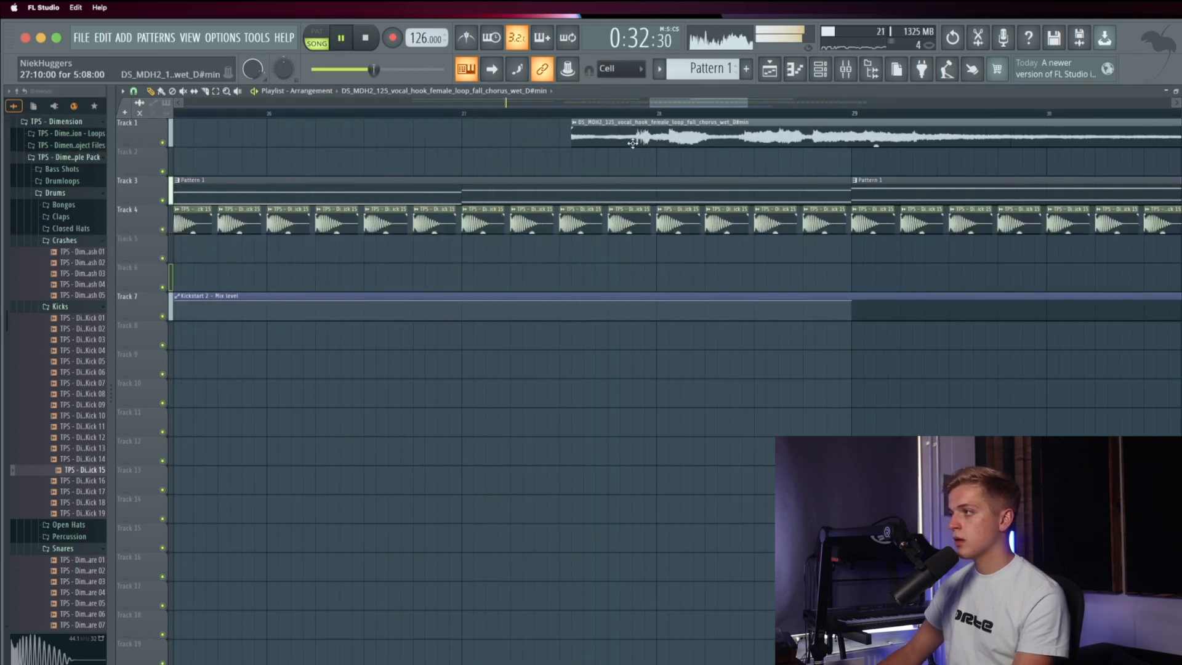
left_click(640, 114)
key("space")
left_click_drag(703, 123, 533, 123)
key("space")
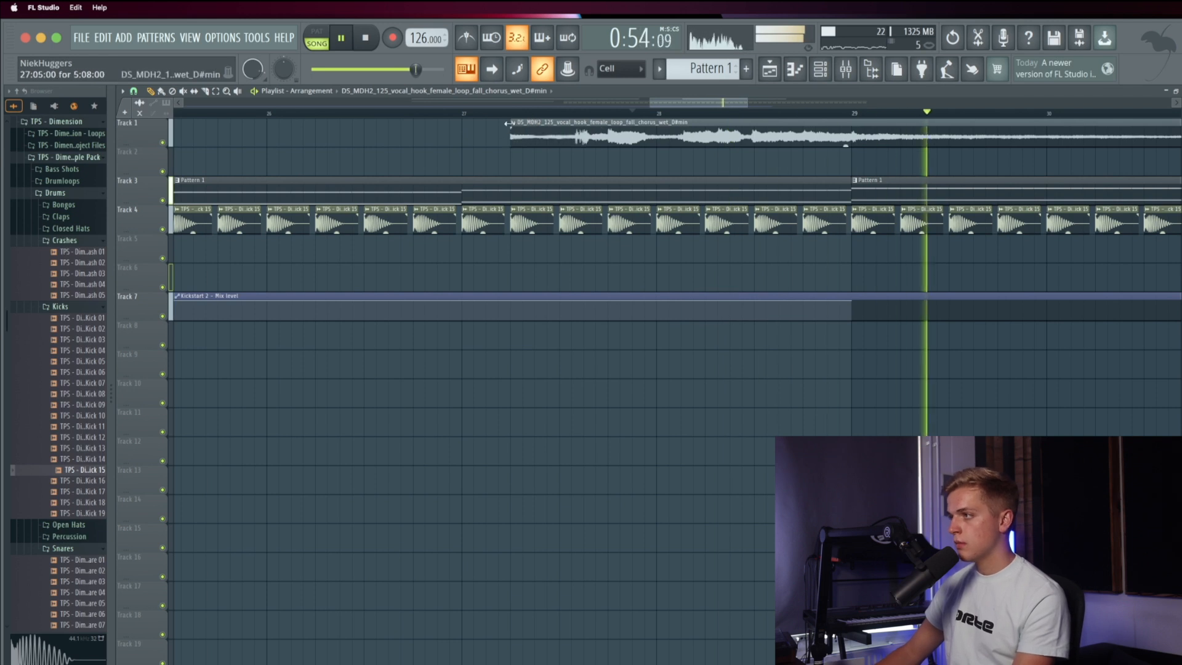
Step: Trim the start of the copied vocal tail to the beginning of bar 28 and play it back
left_click_drag(509, 123, 657, 123)
key("space")
key("space")
key("space")
left_click(659, 125)
left_click(622, 138)
key("space")
scroll(609, 138, "down", 3)
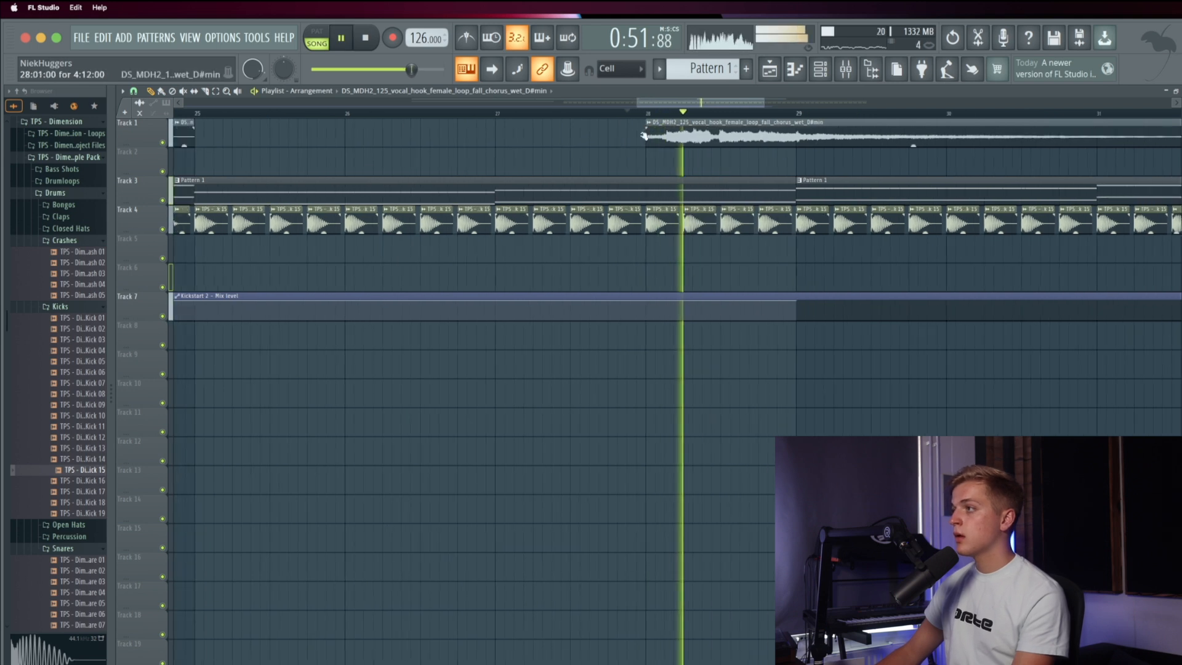
Step: Shift and trim the copied vocal tail so it starts at 28:07 and lasts until bar 33, auditioning the result
scroll(665, 132, "down", 2)
key("space")
key("space")
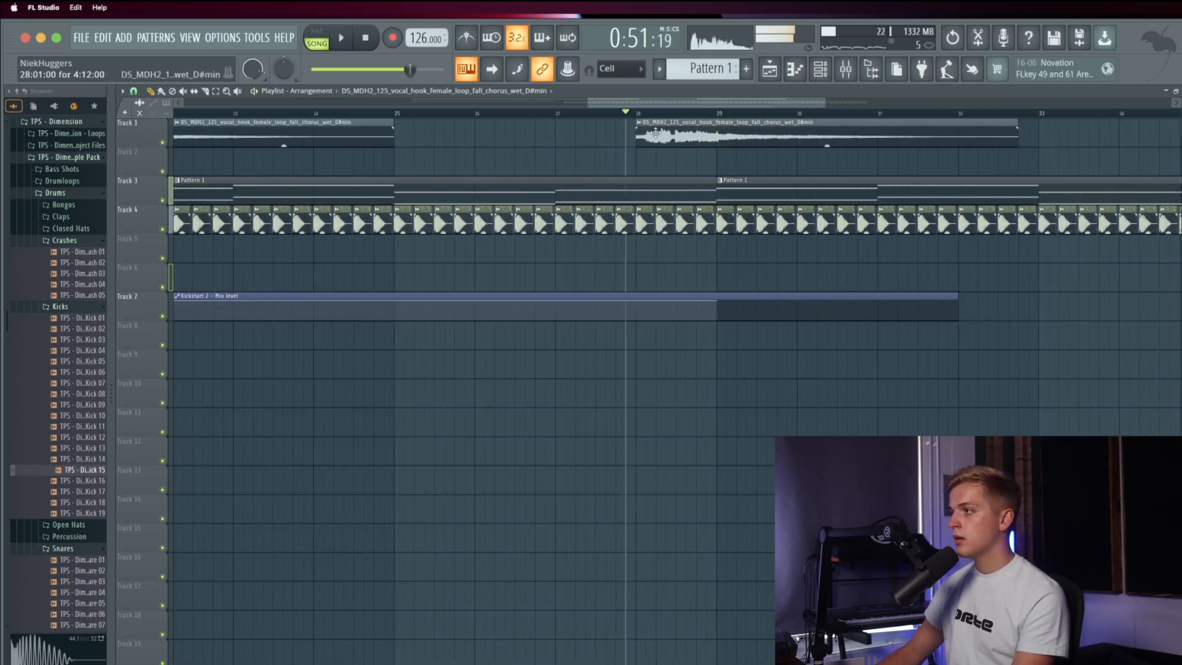
key("space")
key("space")
mouse_move(677, 135)
left_mouse_down()
mouse_move(690, 136)
mouse_move(679, 138)
left_mouse_up()
key("space")
key("space")
scroll(680, 138, "up", 2)
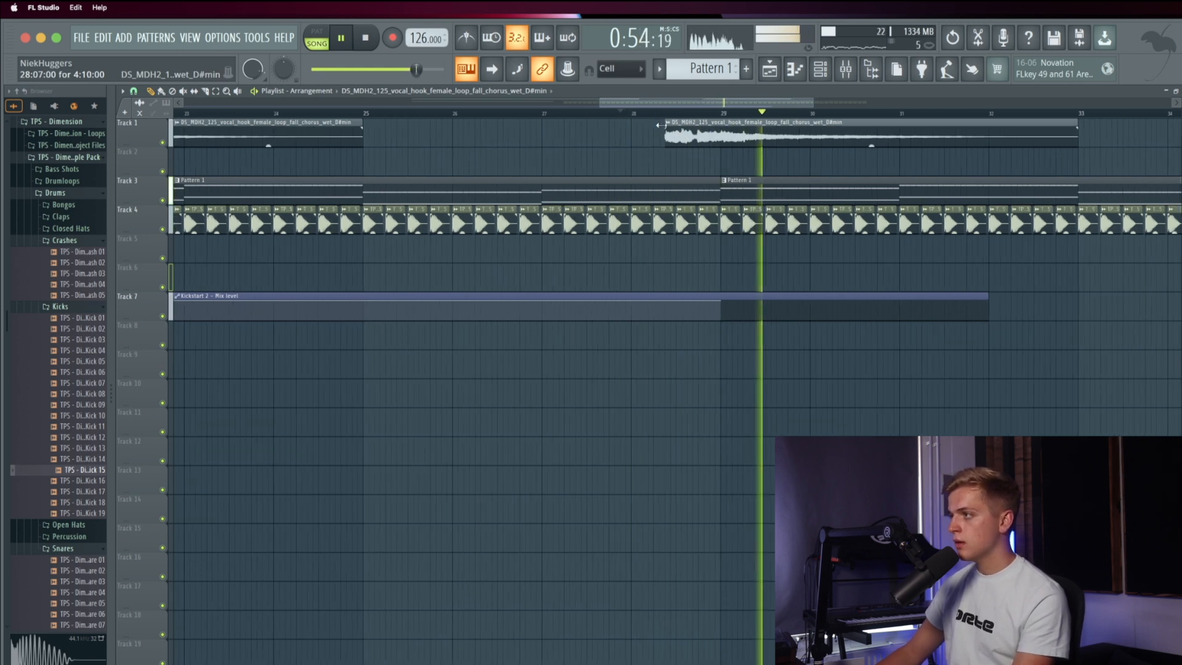
Step: Play the arrangement from the build-up into the drop to check how the vocal and kicks flow
scroll(656, 149, "down", 3)
scroll(656, 149, "down", 2)
key("space")
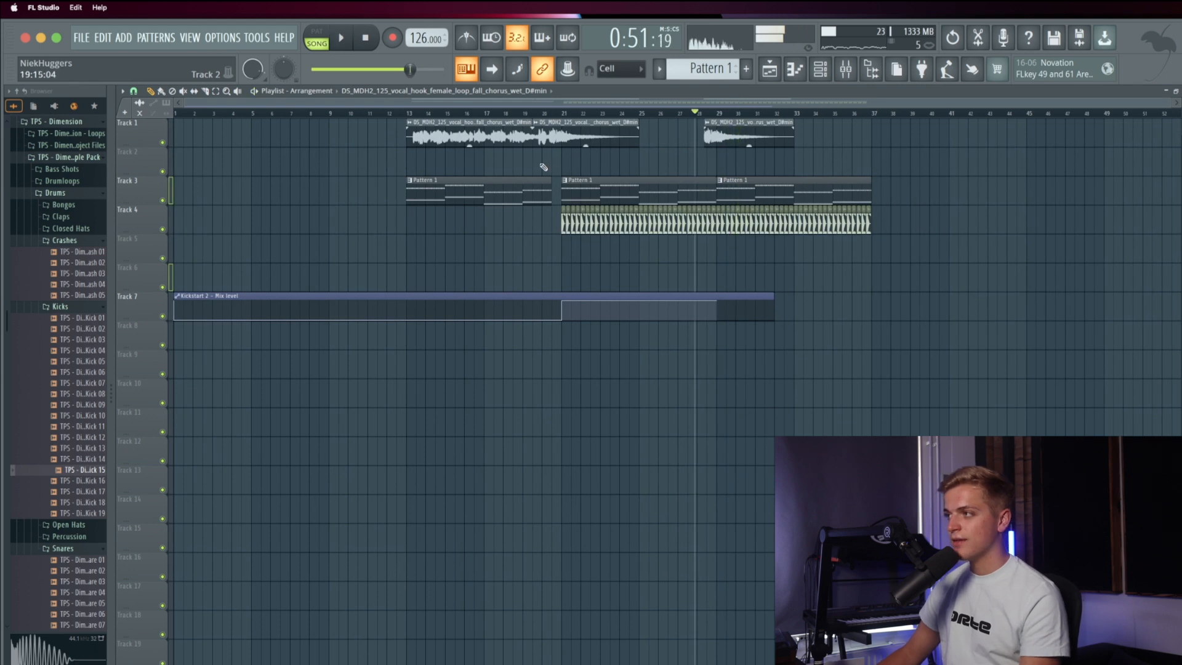
scroll(528, 117, "up", 2)
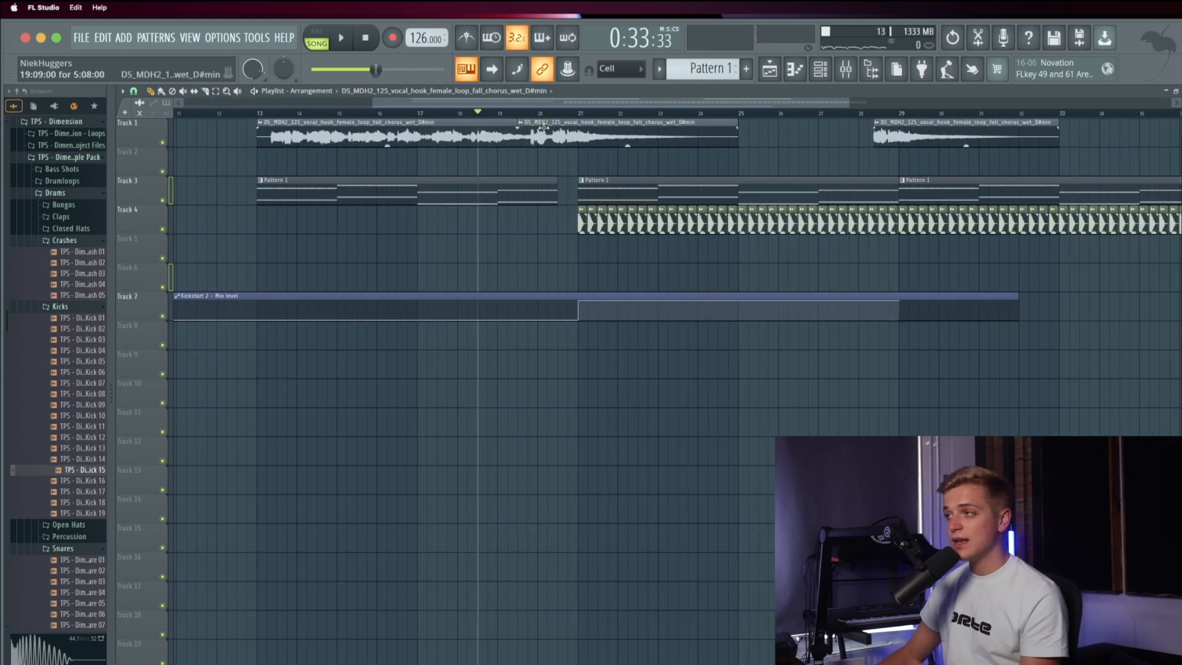
key("space")
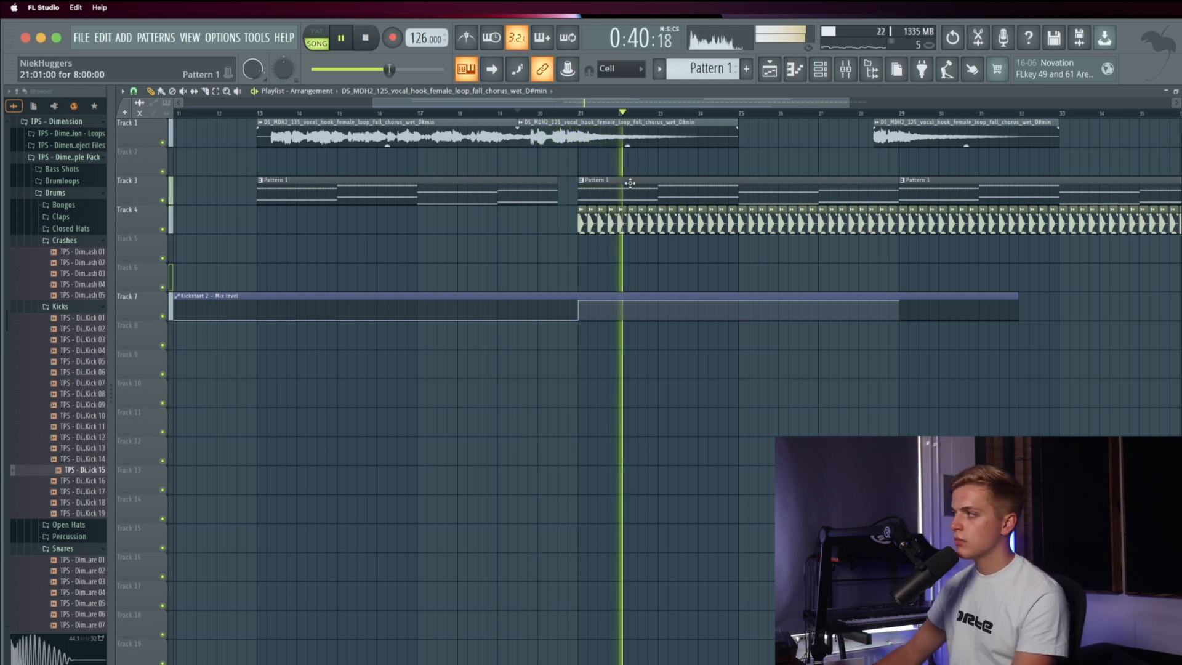
scroll(633, 192, "down", 2)
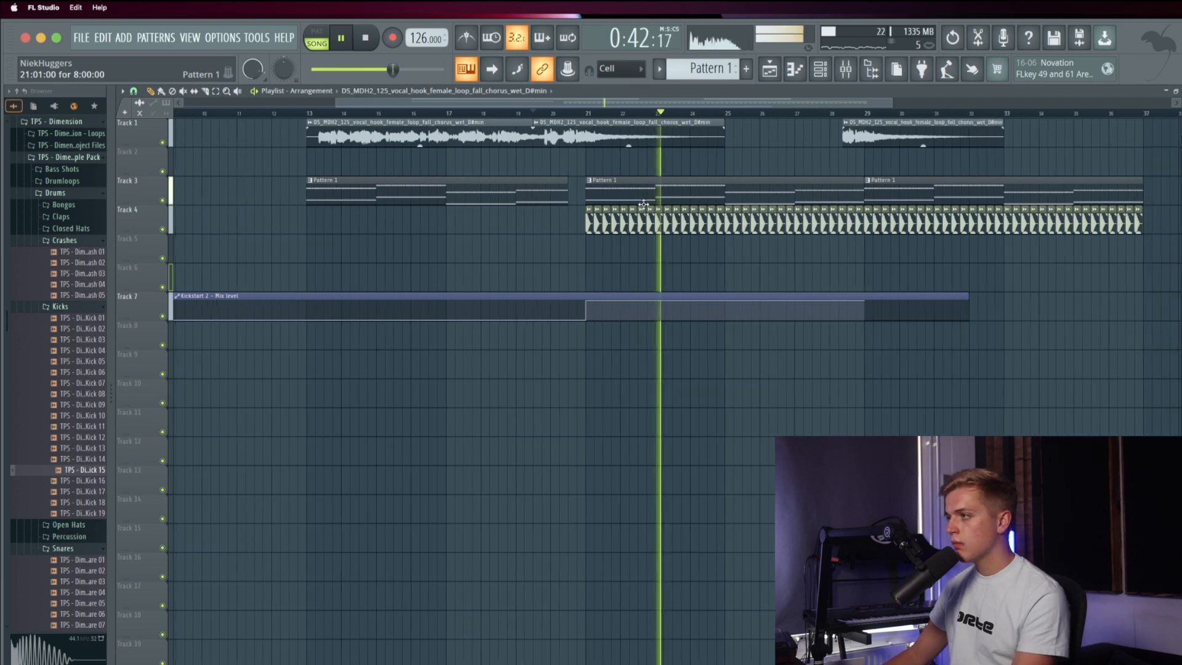
key("space")
Step: Add a third Serum instrument to the project and place its window in the middle of the playlist
left_click(845, 71)
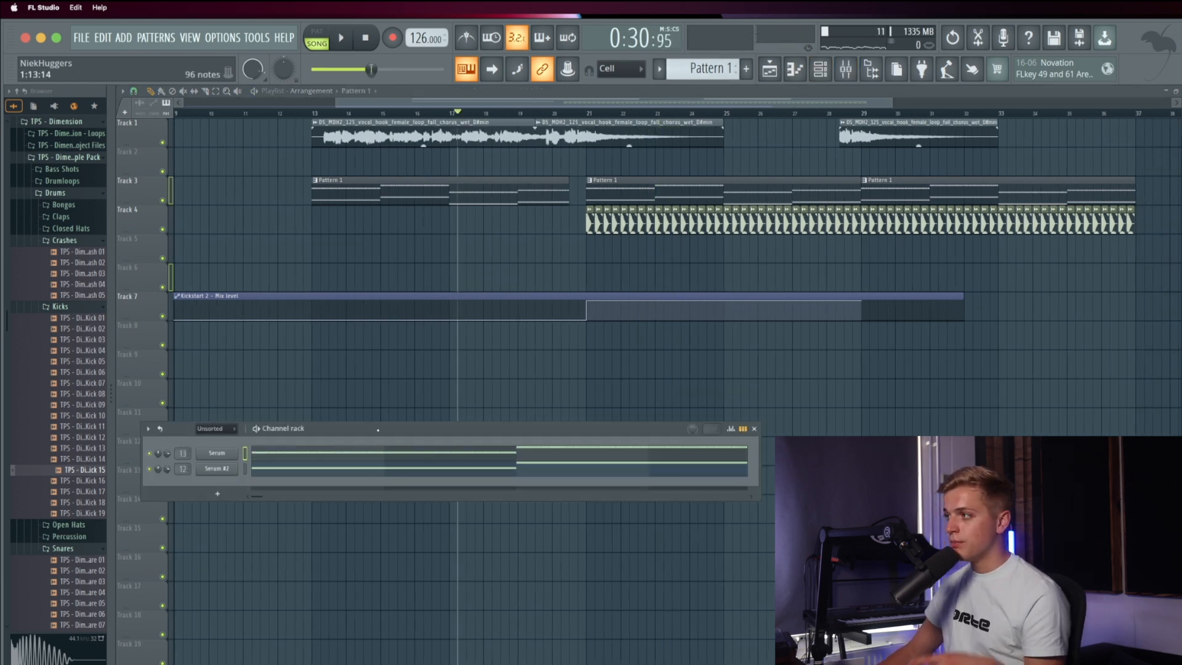
left_click(126, 37)
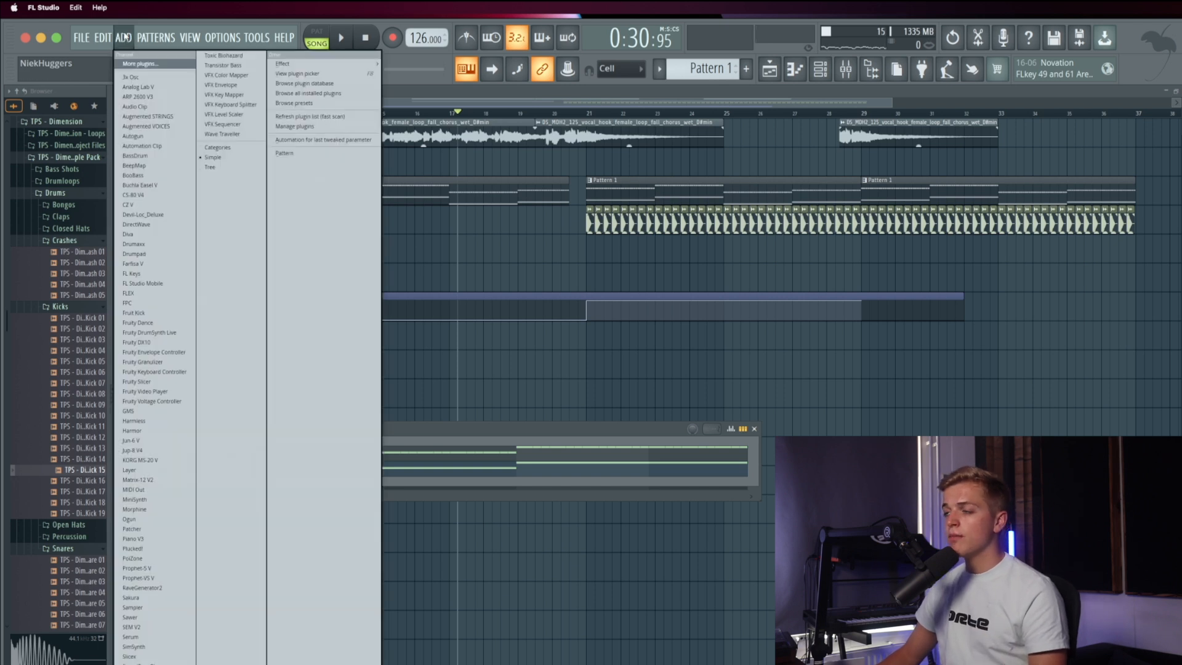
mouse_move(125, 38)
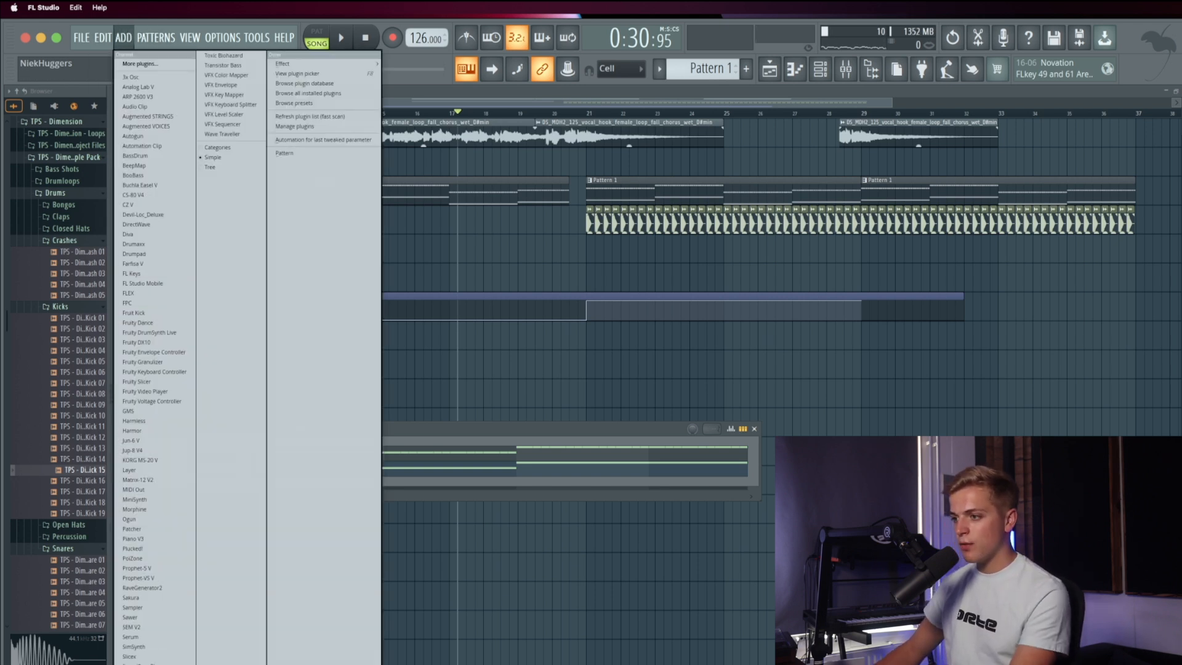
left_click(141, 637)
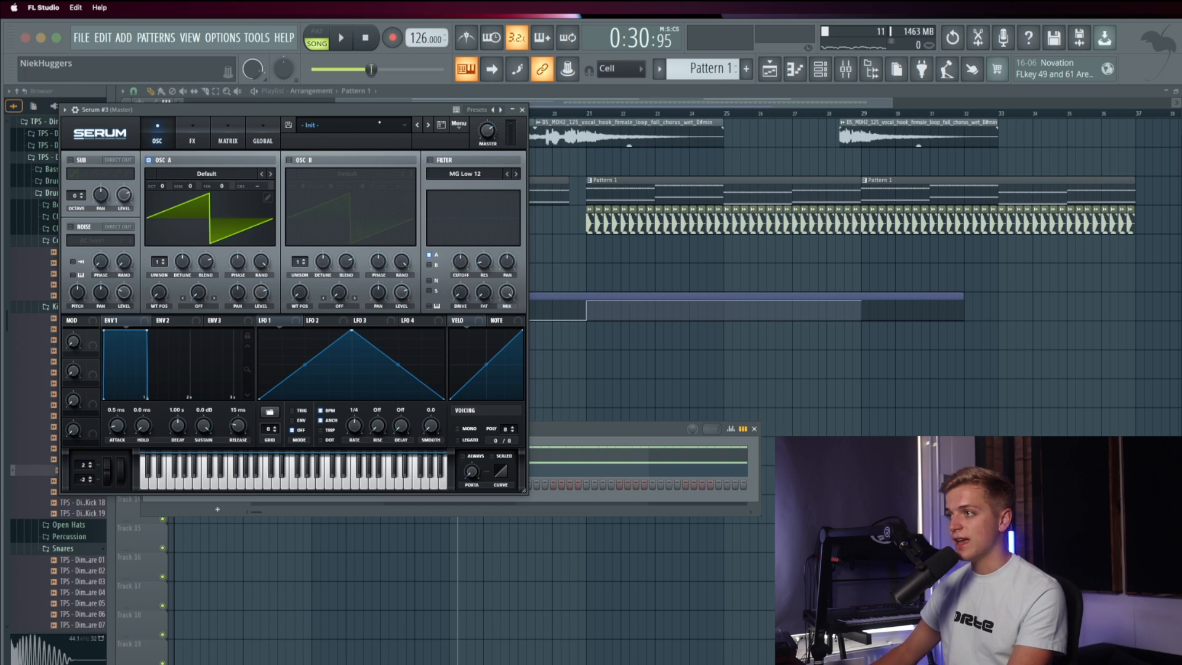
left_click_drag(531, 144, 589, 151)
Step: Audition lead presets from TPS - Horizon - Serum Presets and load LD - Surreal in the third Serum
left_click(579, 166)
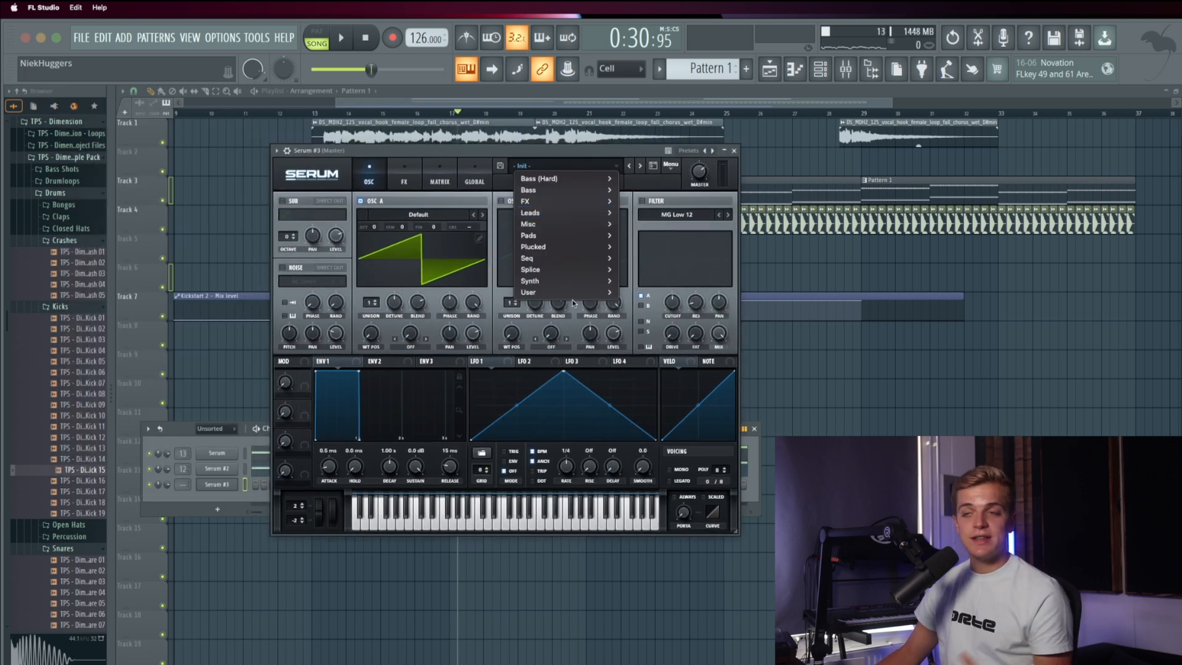
mouse_move(579, 296)
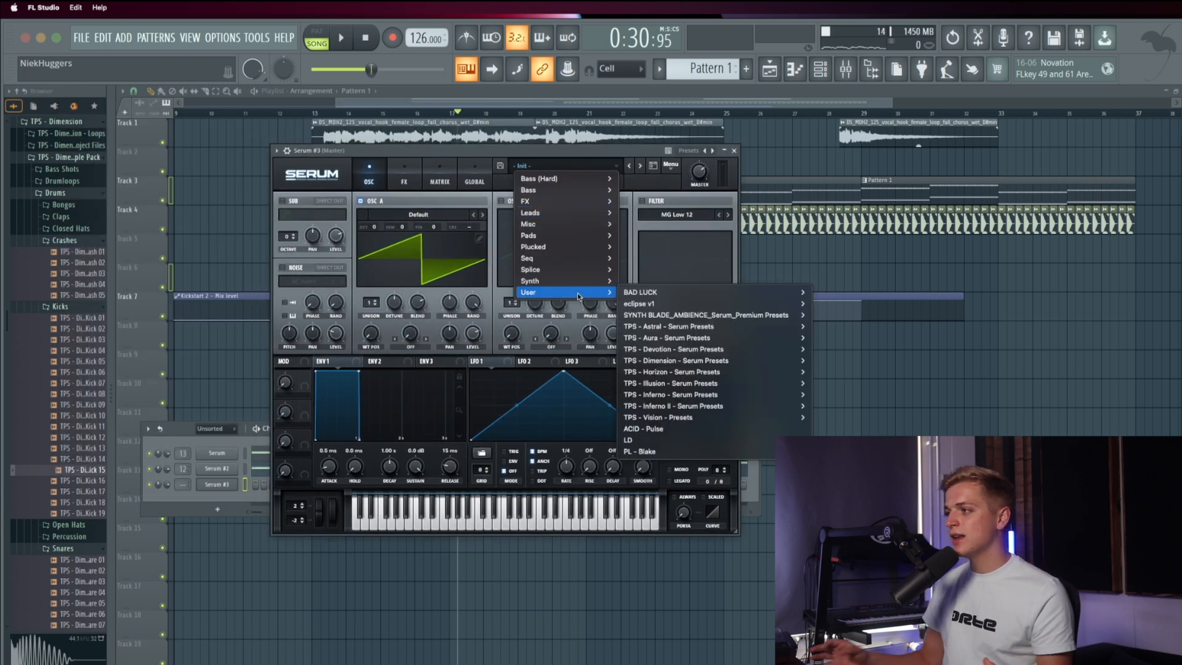
mouse_move(703, 373)
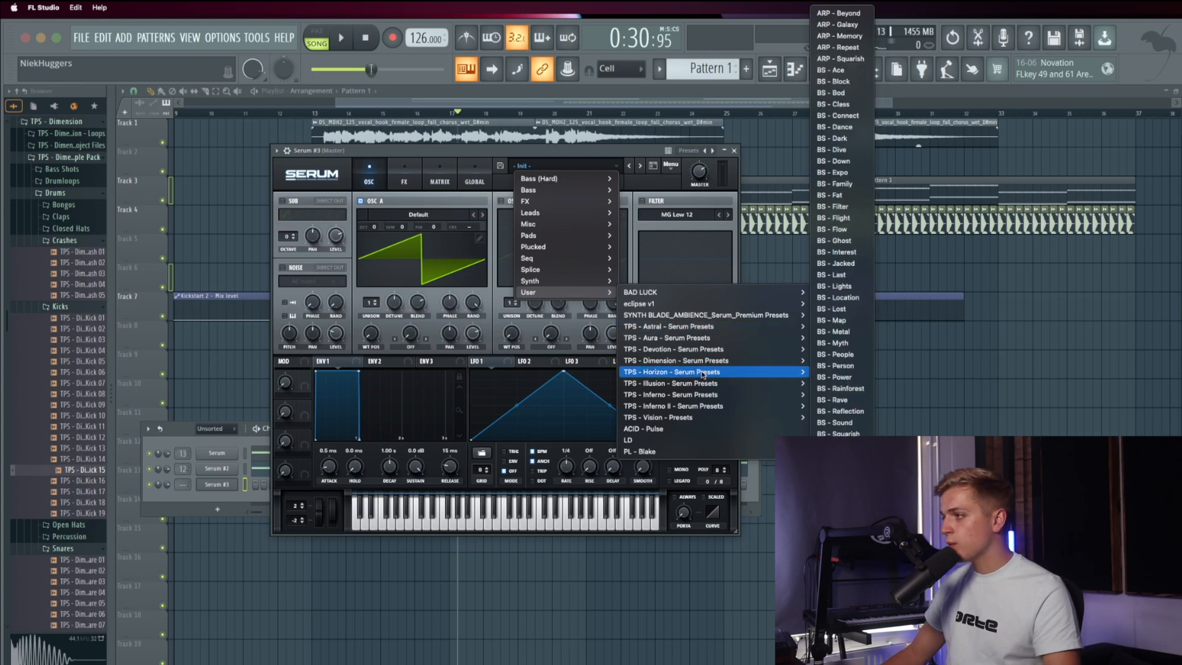
scroll(825, 396, "down", 5)
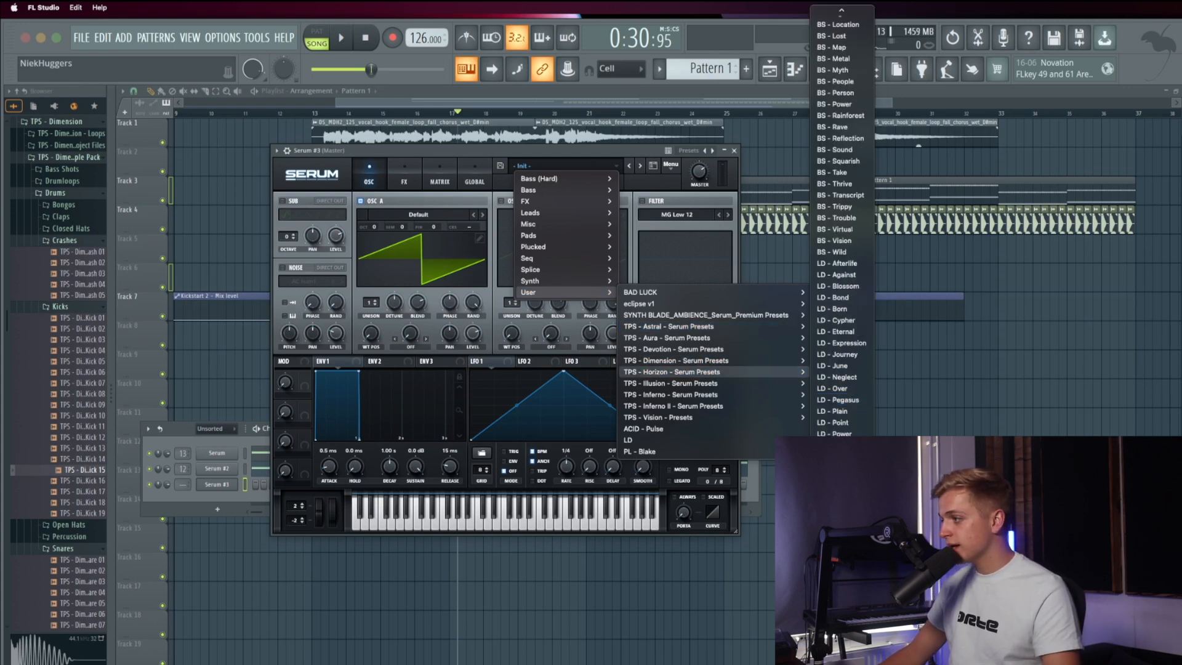
left_click(831, 479)
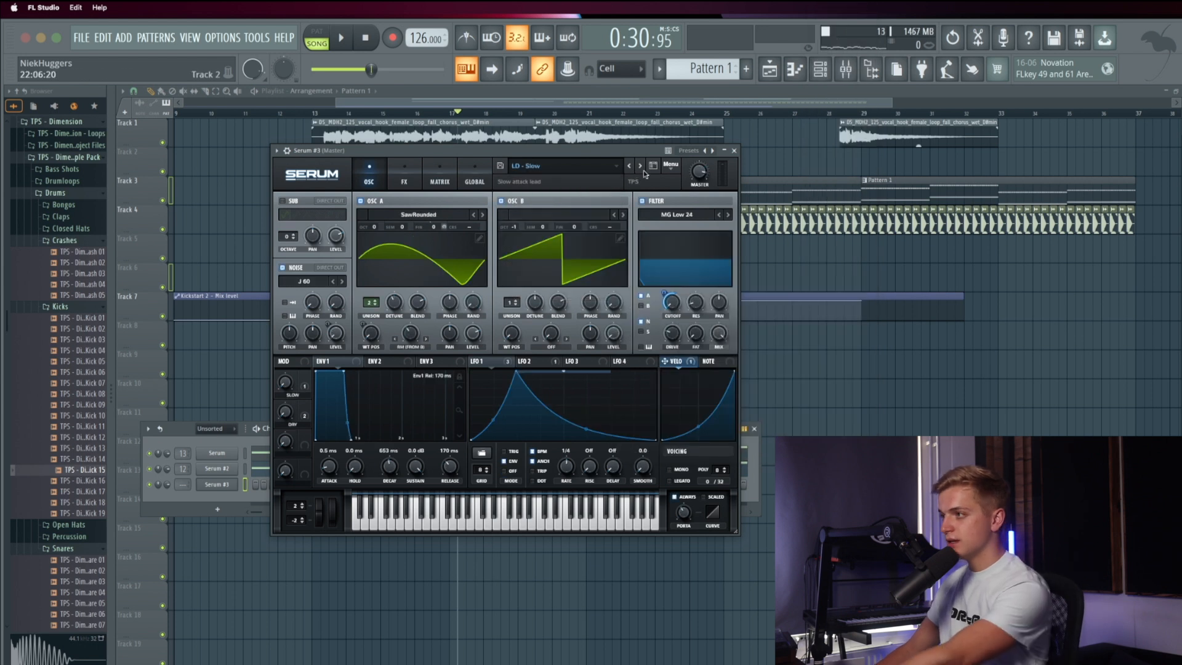
left_click(640, 166)
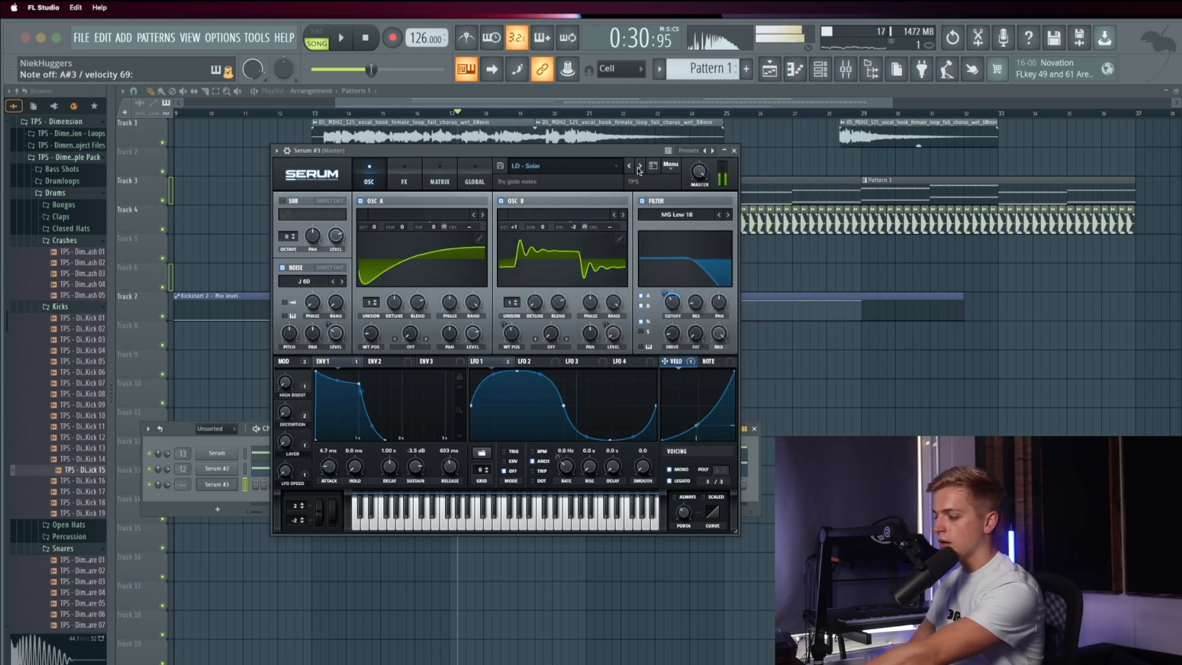
left_click(640, 166)
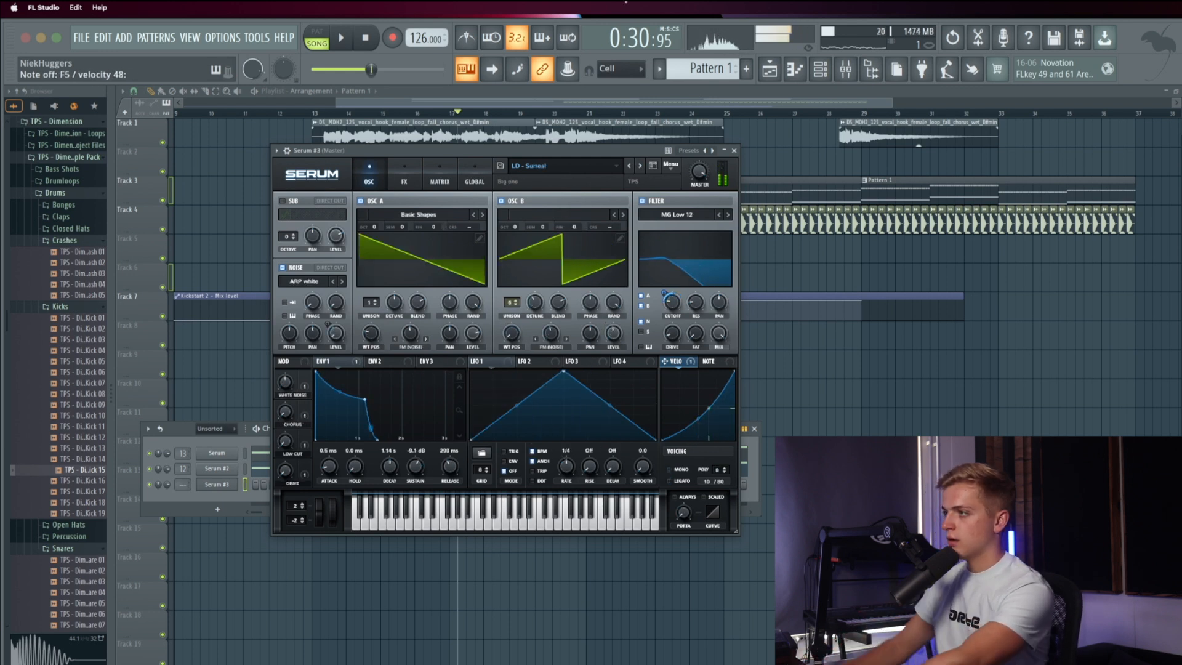
Step: Raise the Serum lead's Envelope 1 sustain to -8.3 dB and switch off its built-in delay and reverb
left_click(473, 169)
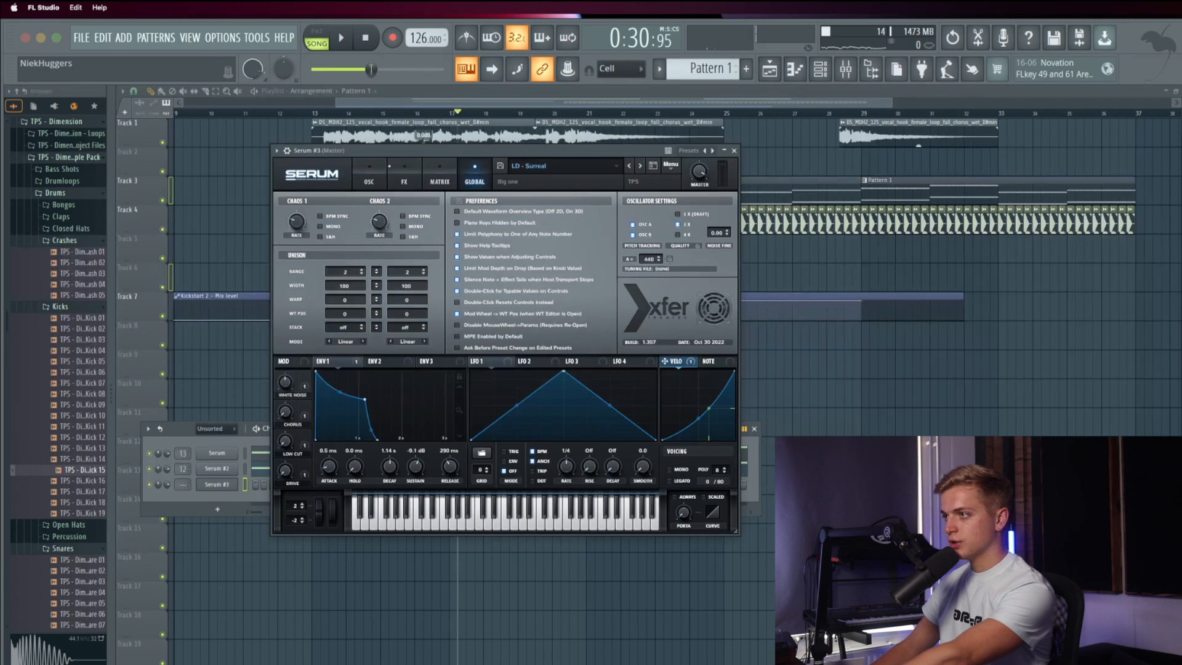
left_click(378, 167)
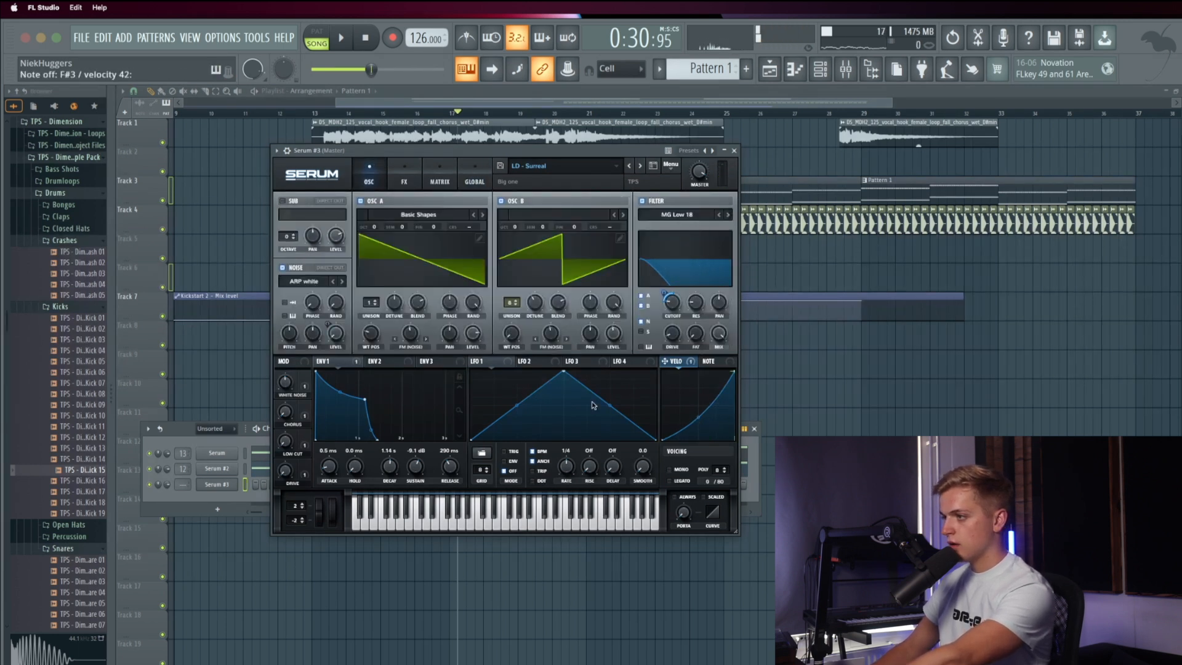
left_click_drag(412, 467, 400, 465)
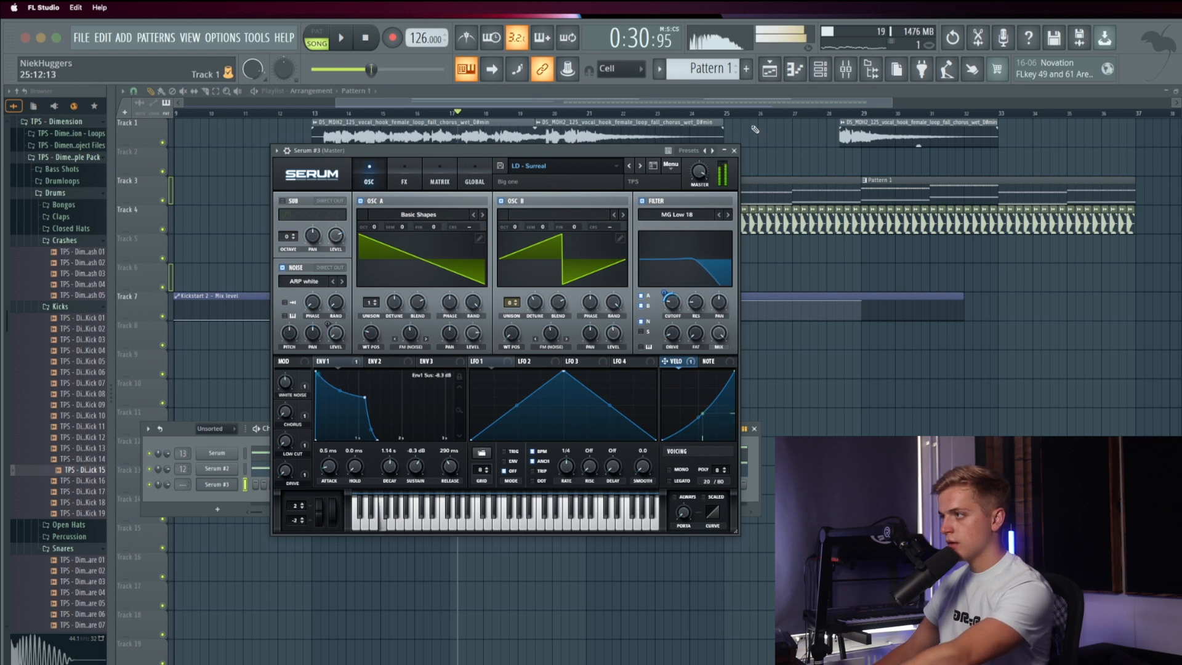
left_click(404, 178)
left_click(287, 281)
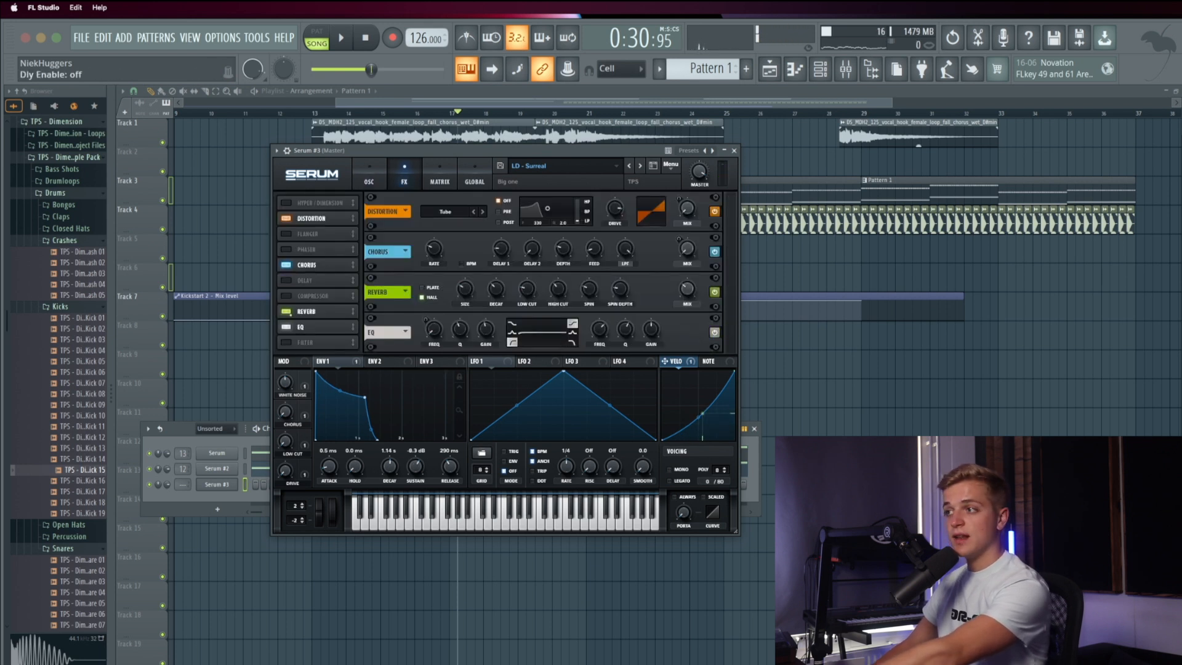
left_click(286, 312)
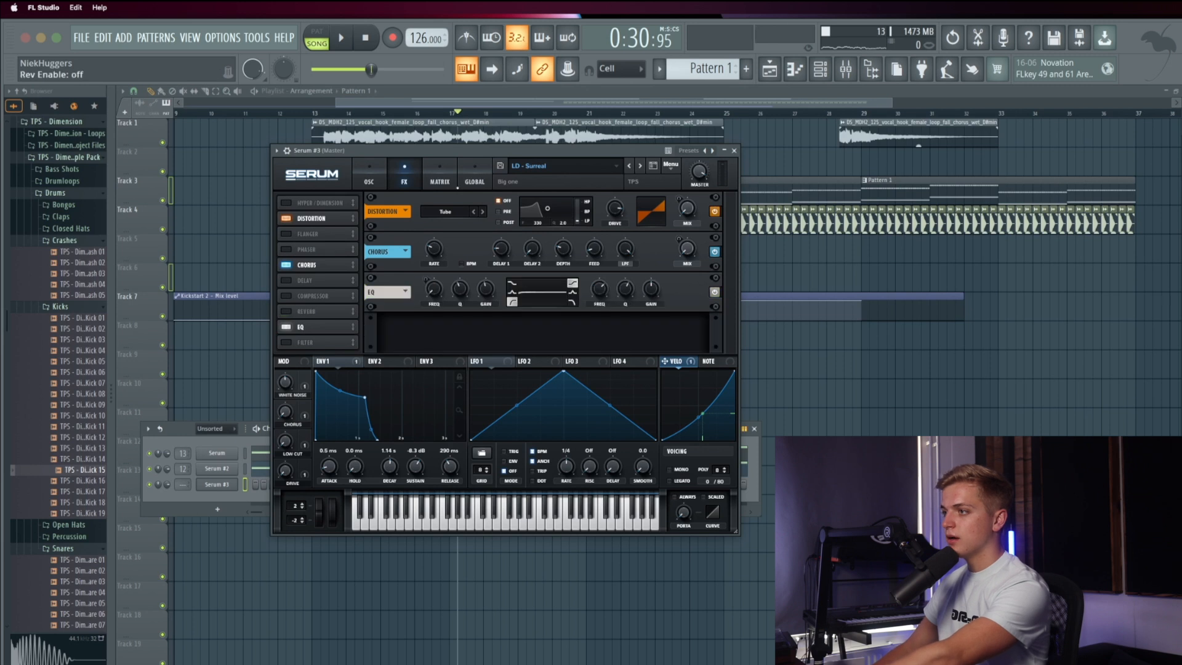
Step: Route Serum #3 to mixer track 15 and insert ValhallaVintageVerb in effect slot 6
left_click(860, 68)
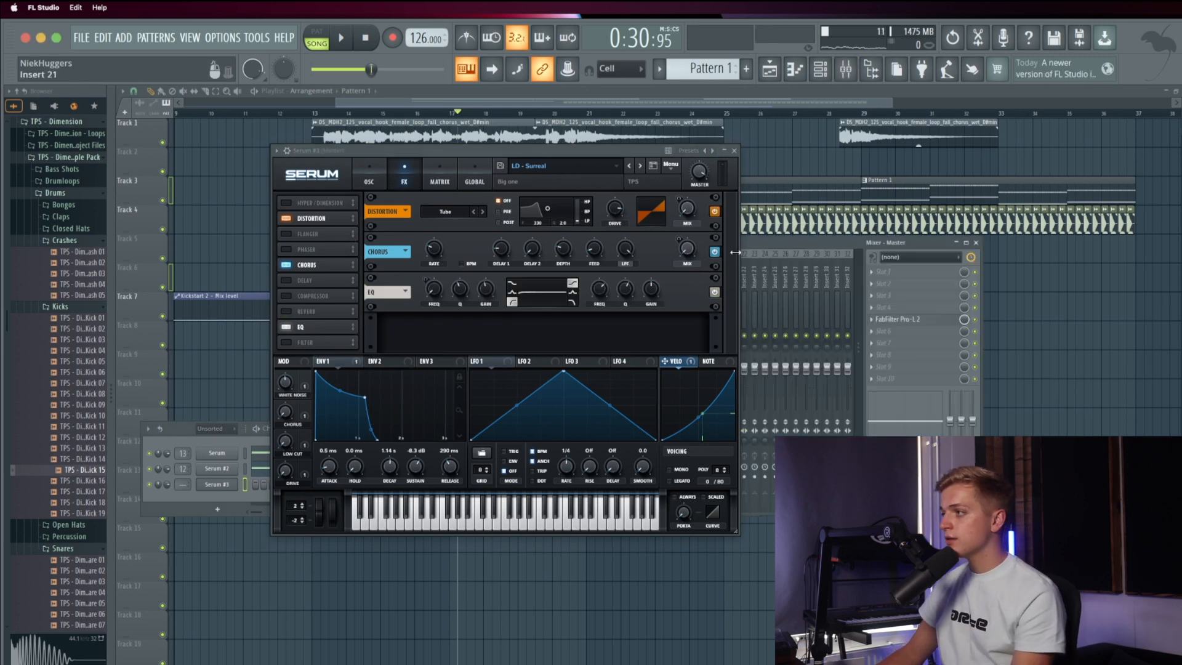
left_click(735, 152)
key("ctrl+l")
left_click(883, 331)
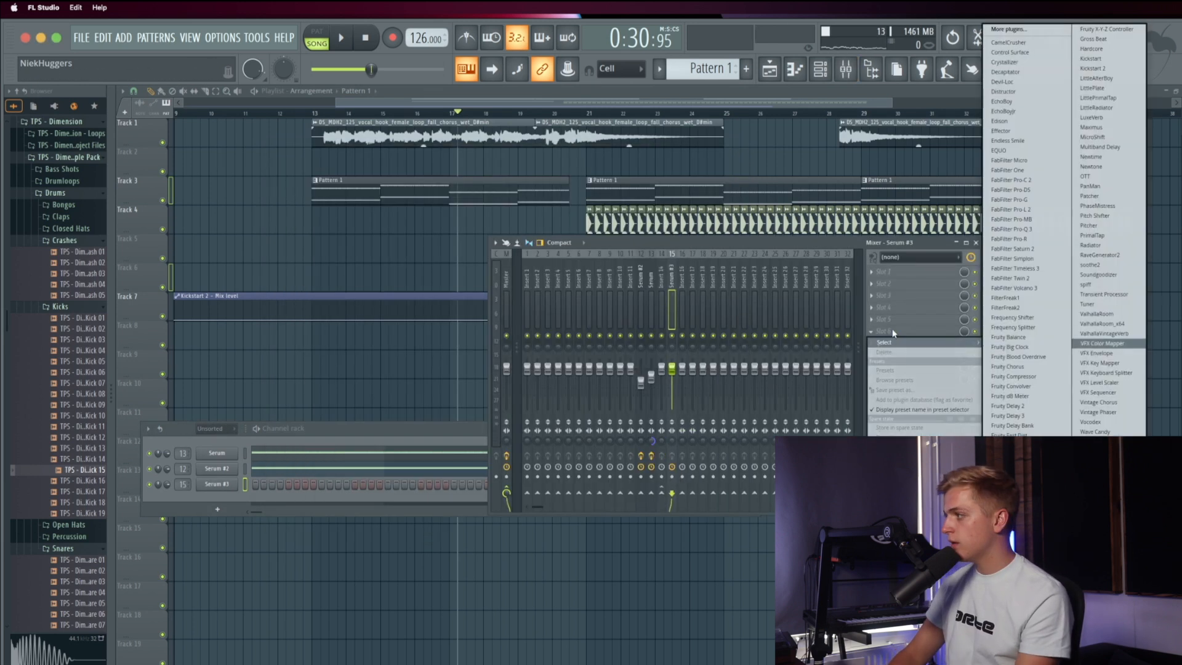
left_click(1109, 338)
Step: Set the lead's reverb to a 3.87 s decay, 530 Hz low cut and 9600 Hz high cut
left_click_drag(94, 222, 97, 295)
left_click_drag(171, 241, 171, 229)
left_click_drag(104, 212, 103, 204)
left_click_drag(168, 214, 169, 230)
left_click_drag(107, 208, 107, 214)
left_click_drag(523, 240, 522, 232)
left_click_drag(521, 226, 521, 222)
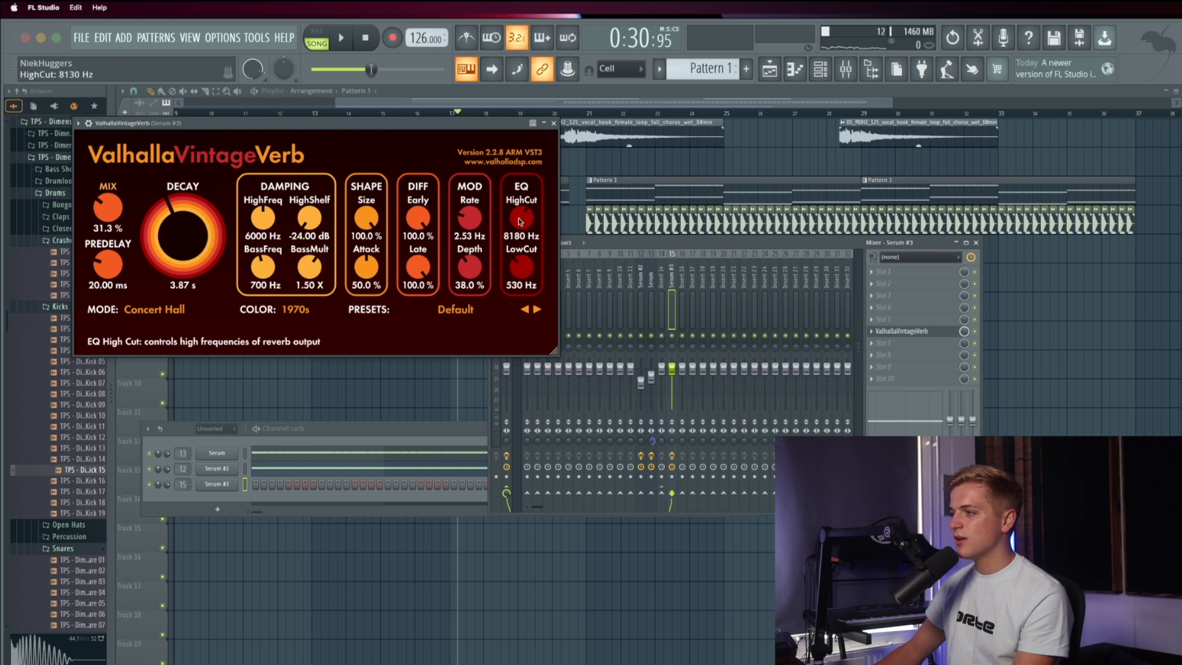
Step: Lower the reverb mix to 27.0 % while auditioning the lead against the track
left_click_drag(125, 223, 125, 226)
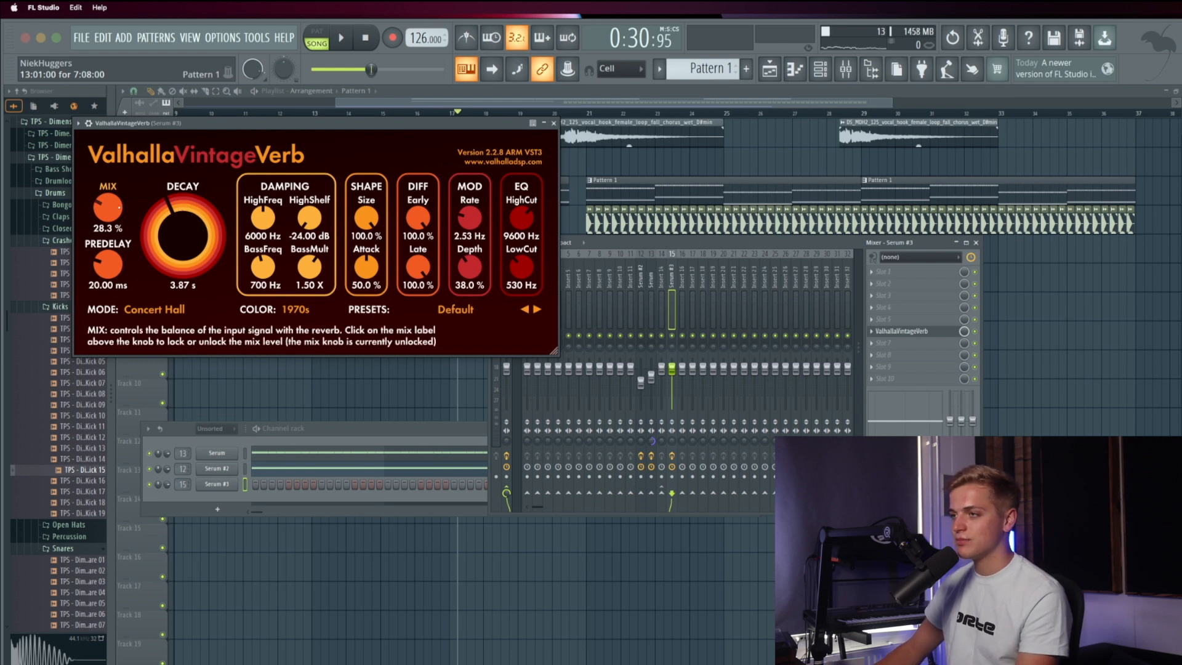
key("space")
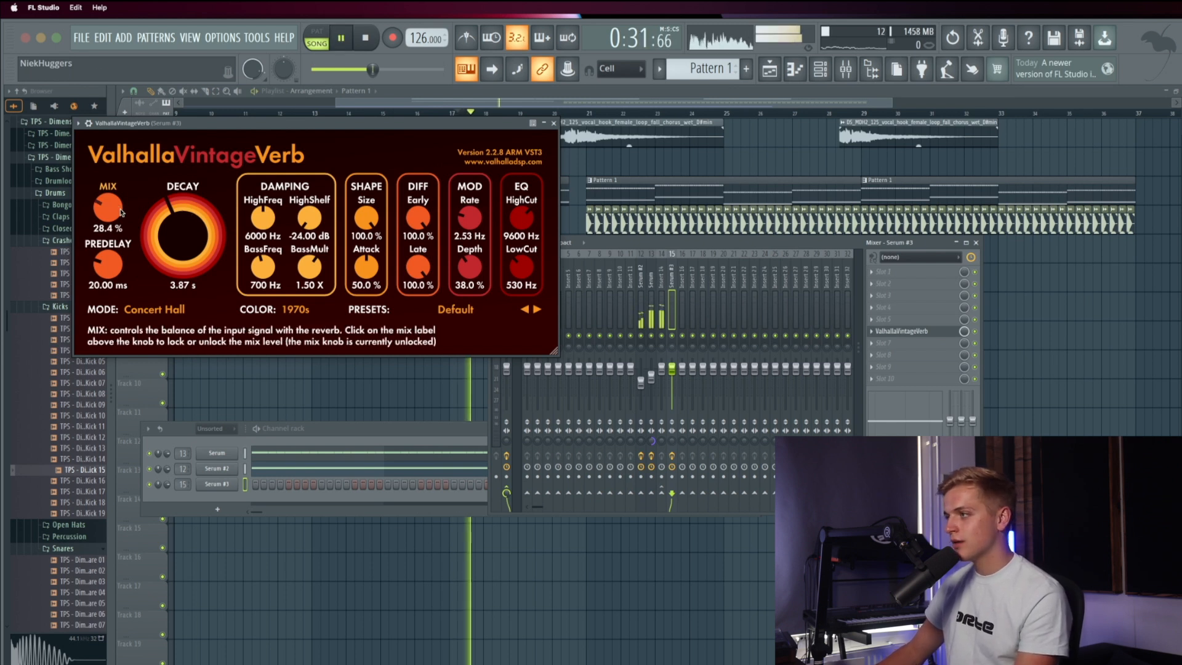
key("space")
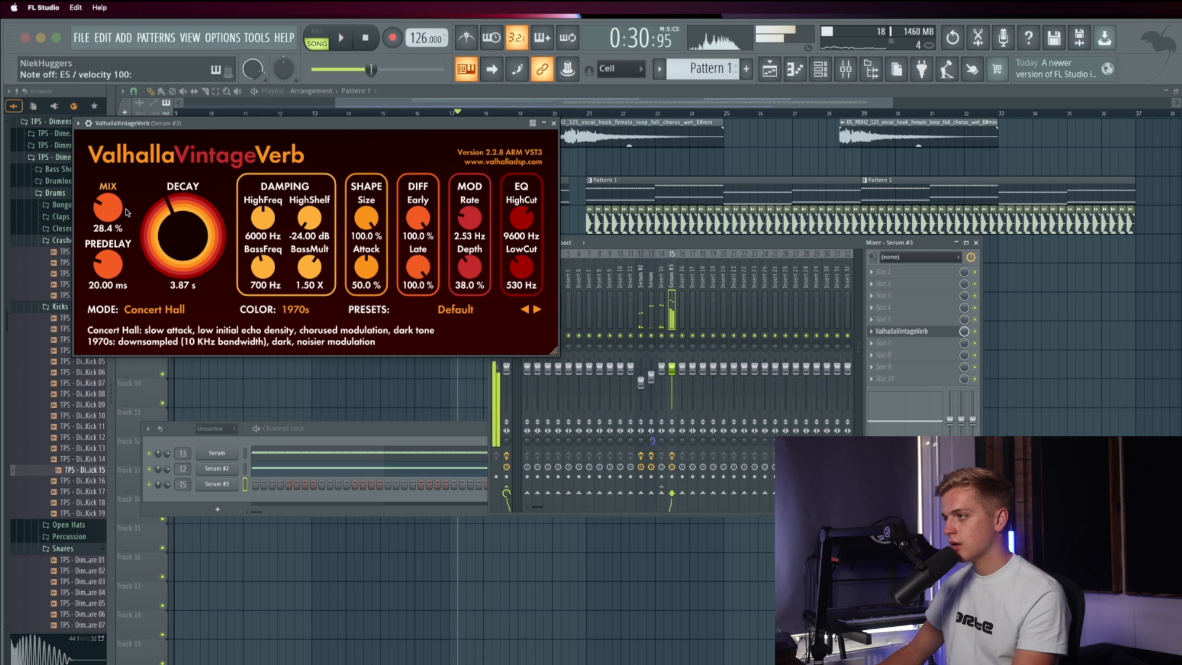
scroll(108, 210, "down", 1)
Step: Insert Fruity Delay 3 in the effect slot ahead of ValhallaVintageVerb and close the reverb window
left_click(902, 331)
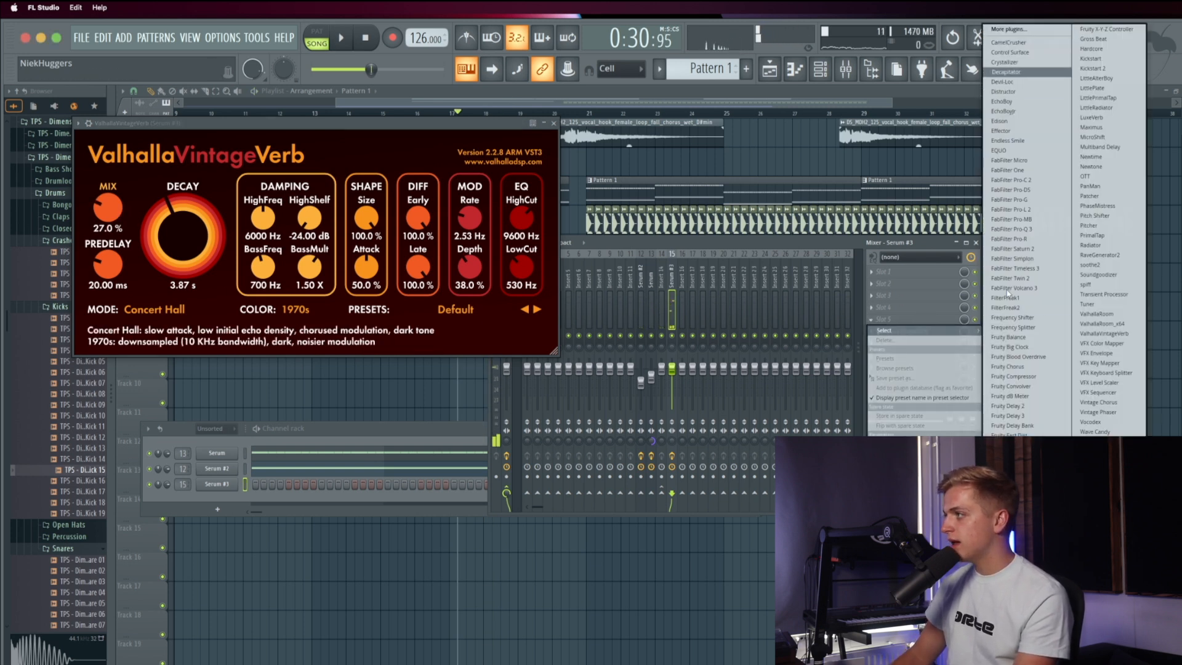
left_click(1025, 416)
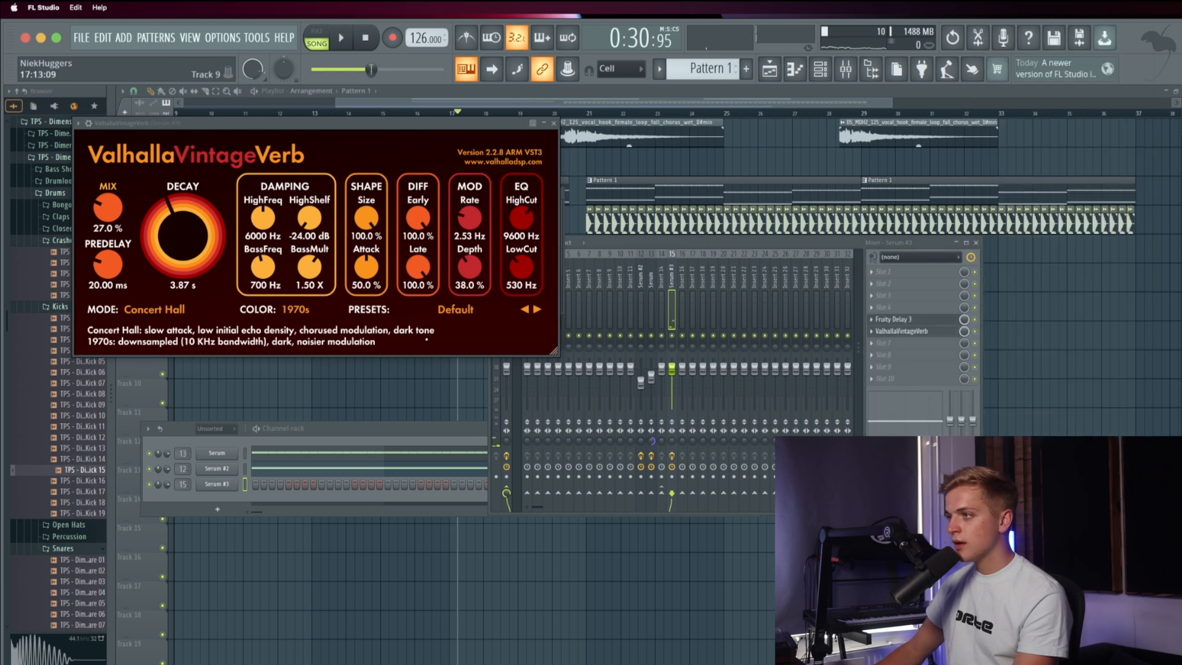
left_click(554, 123)
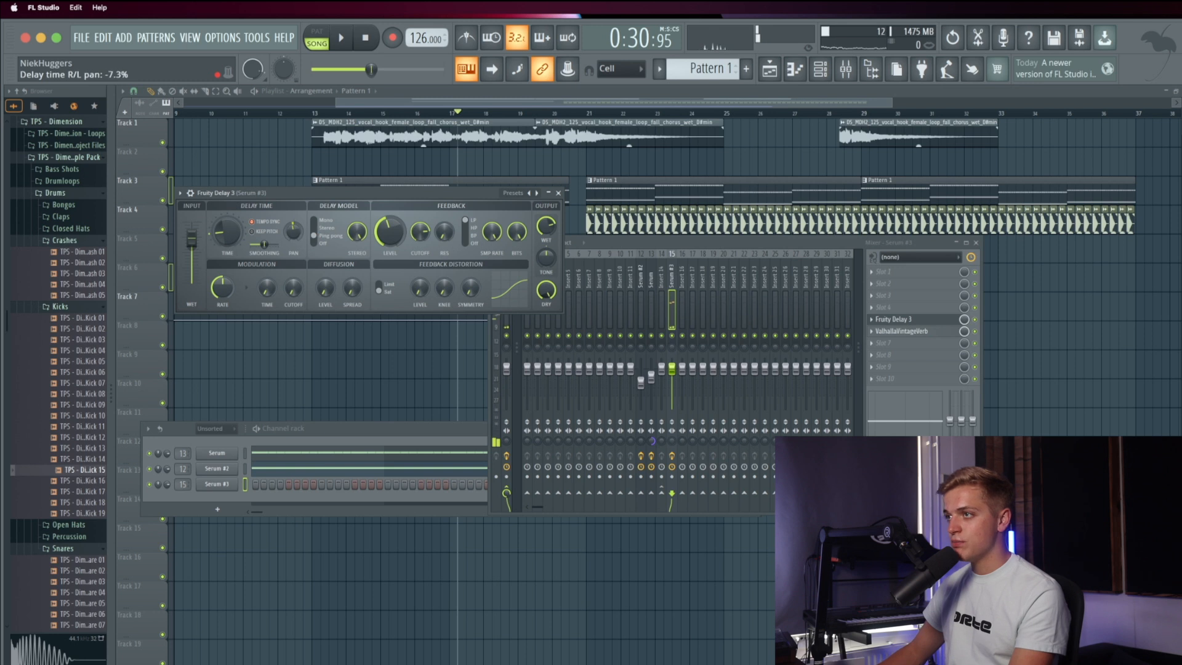
Step: Close the Fruity Delay 3 and mixer windows and open Serum #3's piano roll
key("x")
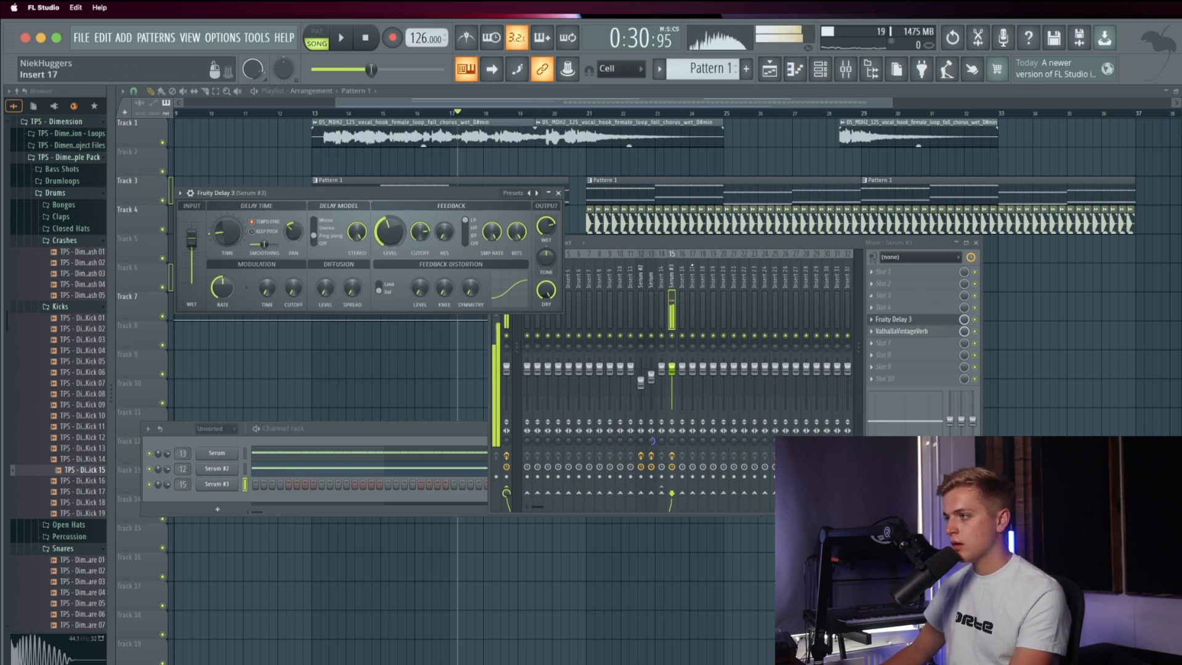
left_click(559, 192)
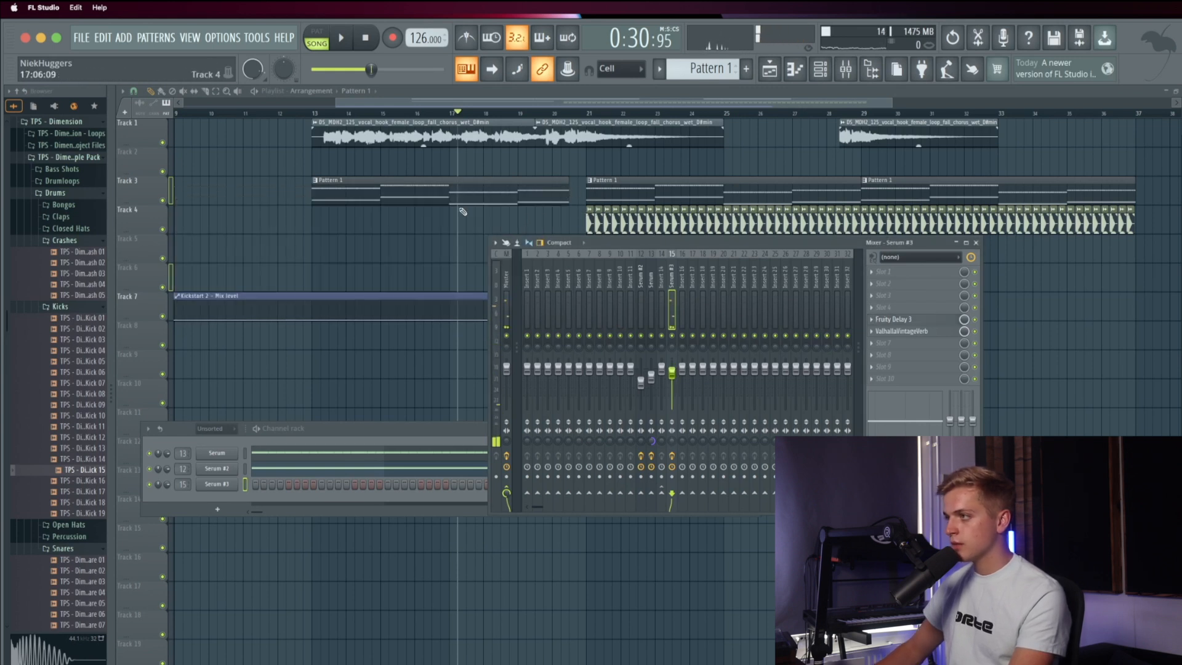
key("F12")
left_click(825, 75)
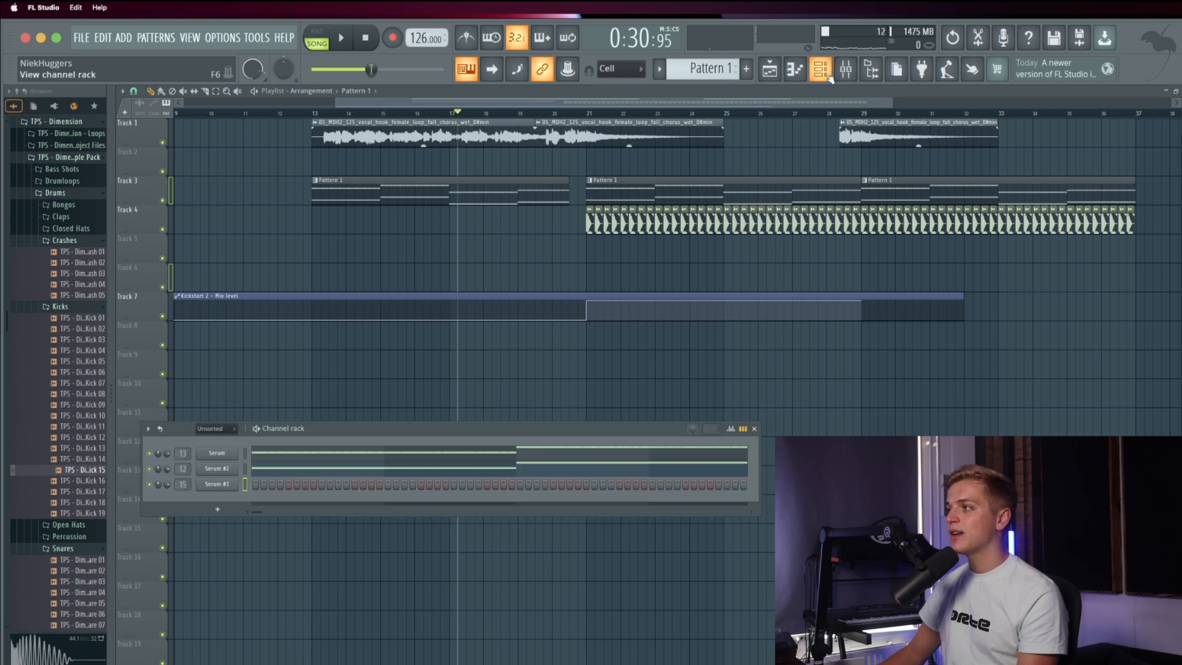
right_click(238, 479)
right_click(237, 479)
left_click(256, 483)
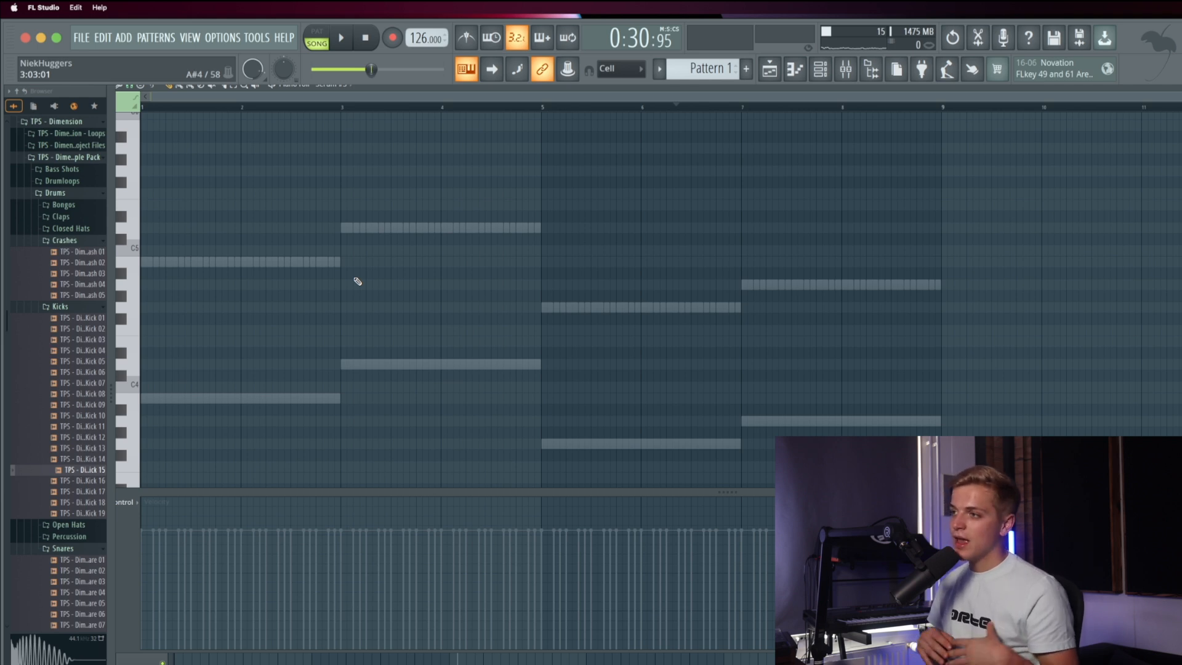
scroll(306, 251, "up", 2)
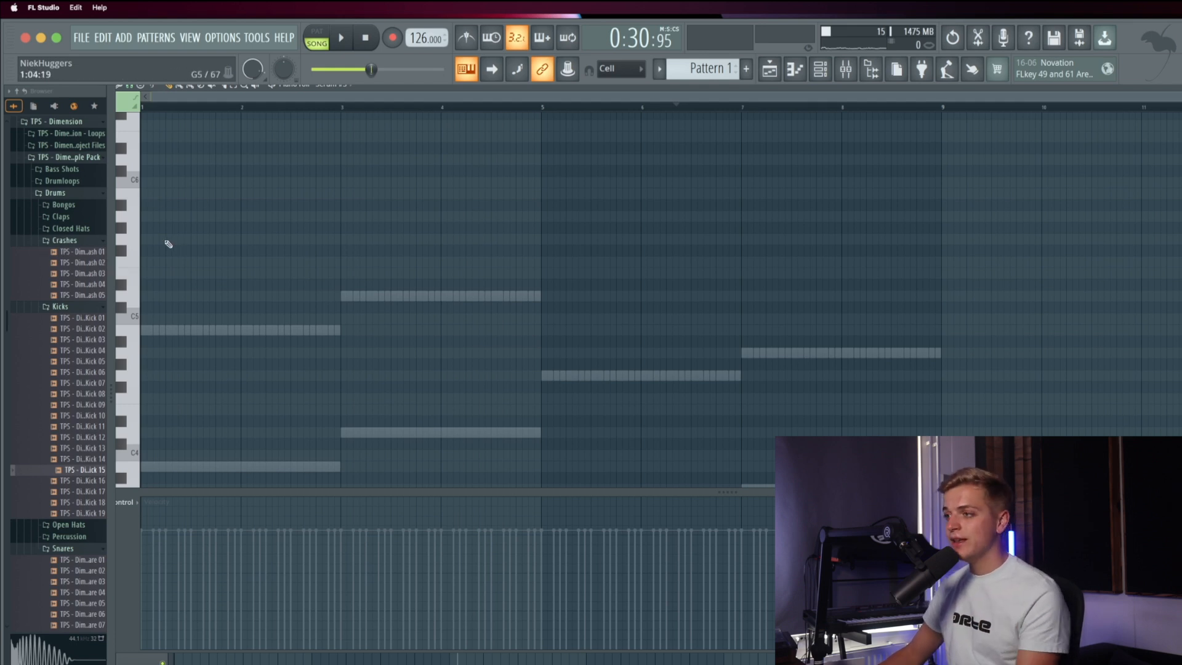
scroll(168, 244, "down", 2)
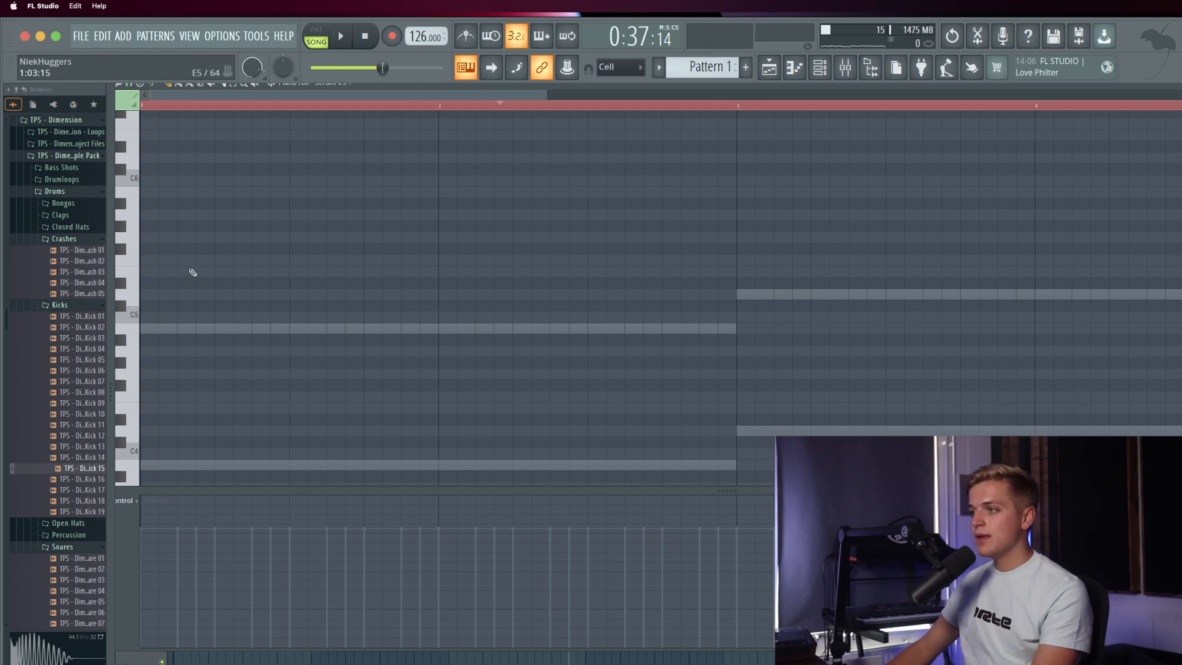
Step: Try an F5 note in bar 1 and select playlist bars 21 to 29 for looped playback
left_click(223, 261)
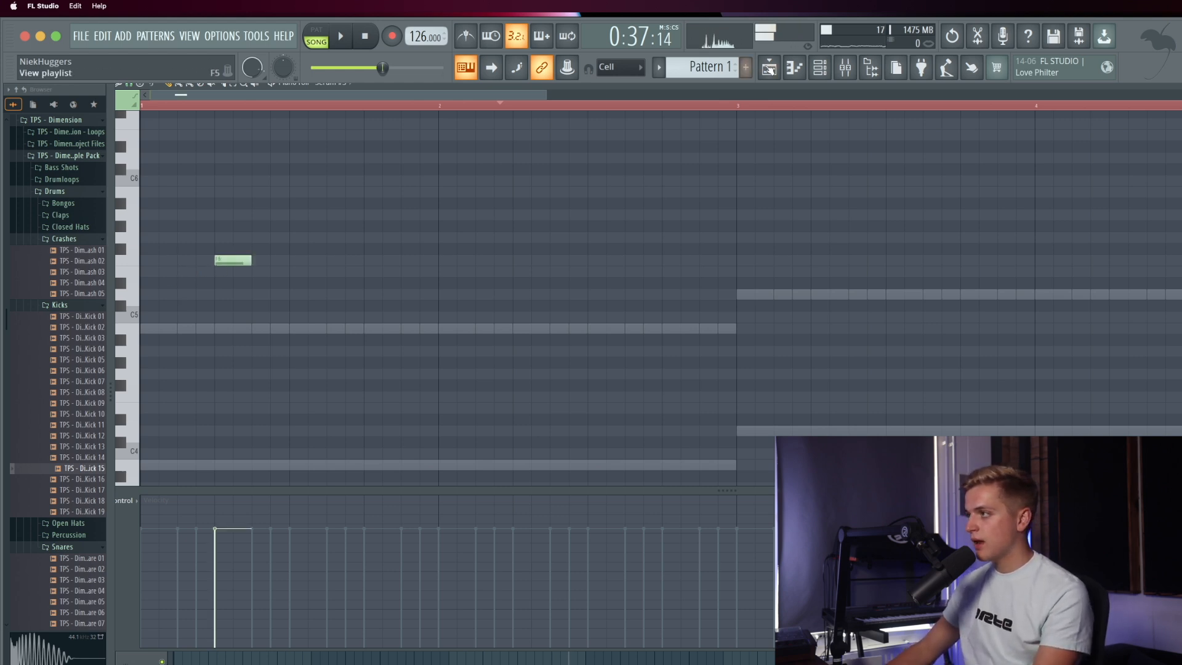
left_click(769, 68)
left_click_drag(588, 122, 862, 154)
key("space")
key("F7")
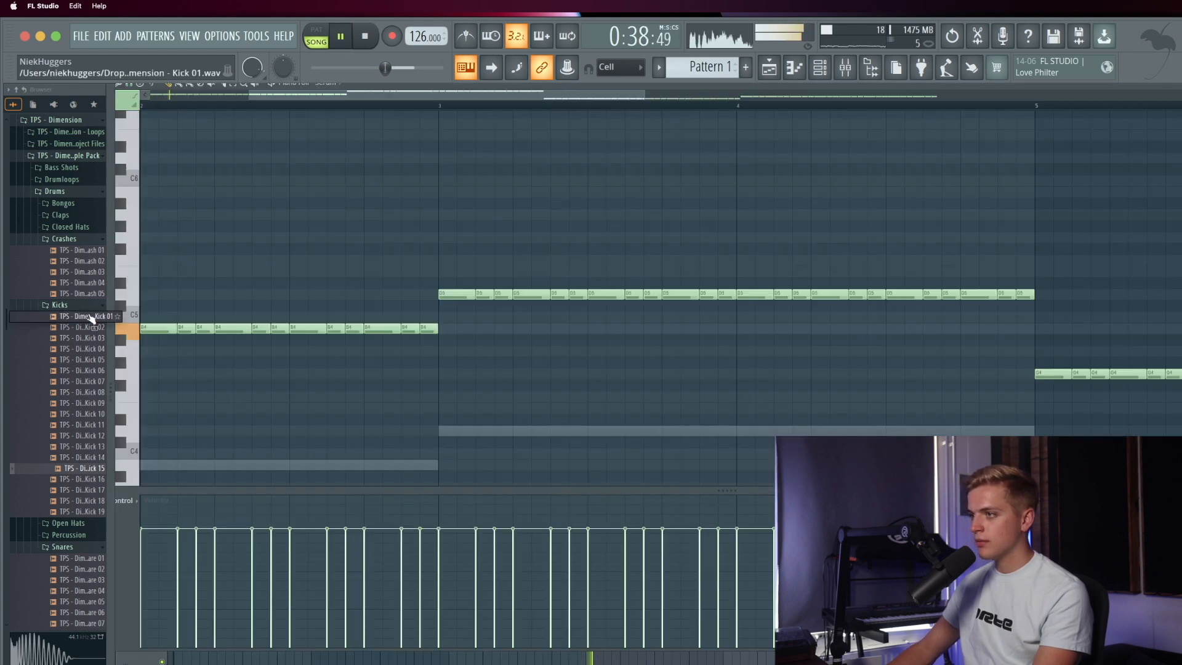
key("space")
Step: Place the lead's first three notes in Serum #3's piano roll: E5 at 1:04, C#5 at 1:06 and D6 at 1:07
key("F6")
left_click(354, 492)
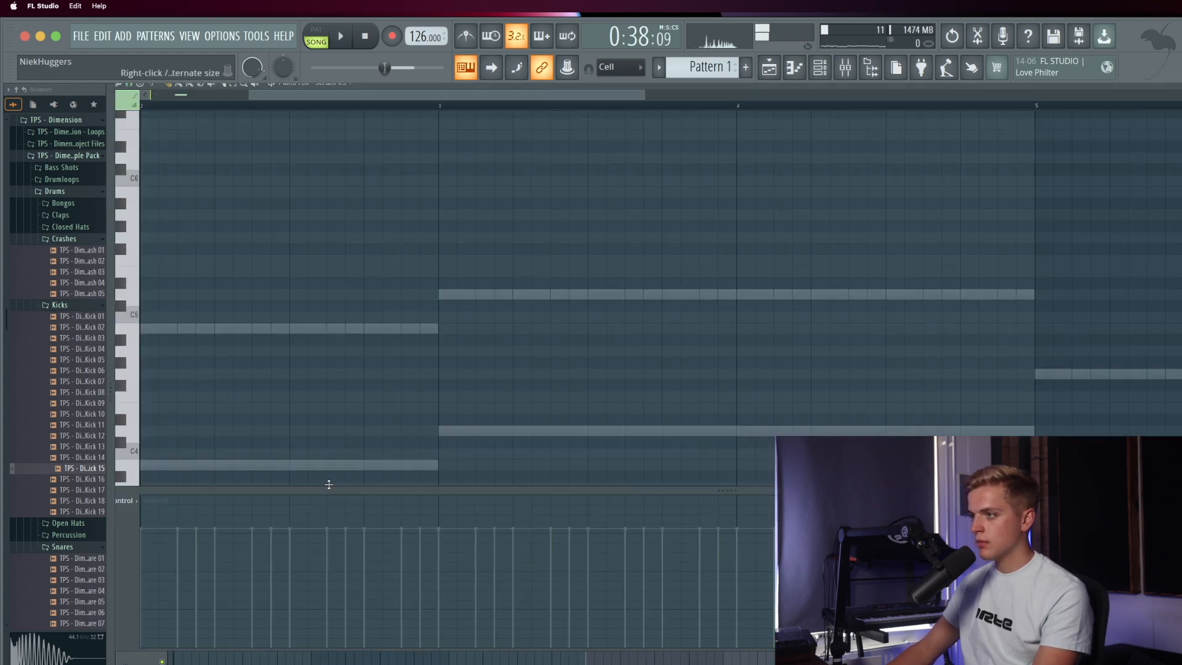
scroll(259, 334, "down", 3)
scroll(161, 241, "up", 2)
left_click(172, 283)
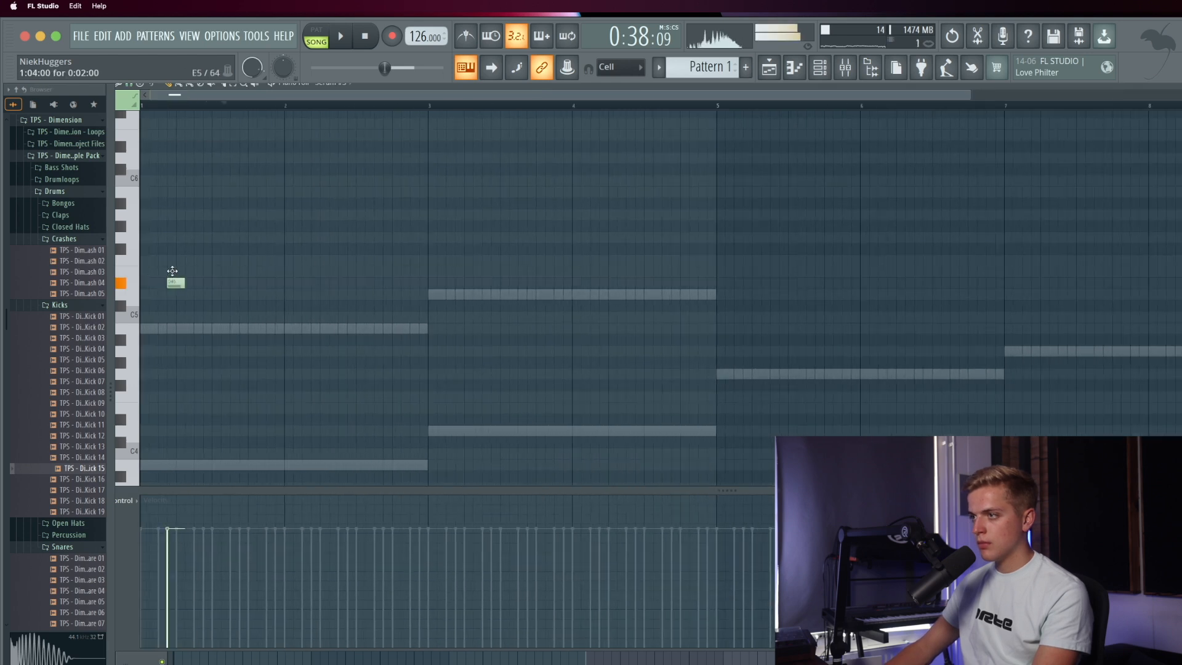
key("space")
left_click(190, 306)
left_click(214, 214)
key("space")
key("space")
left_click_drag(216, 214, 195, 151)
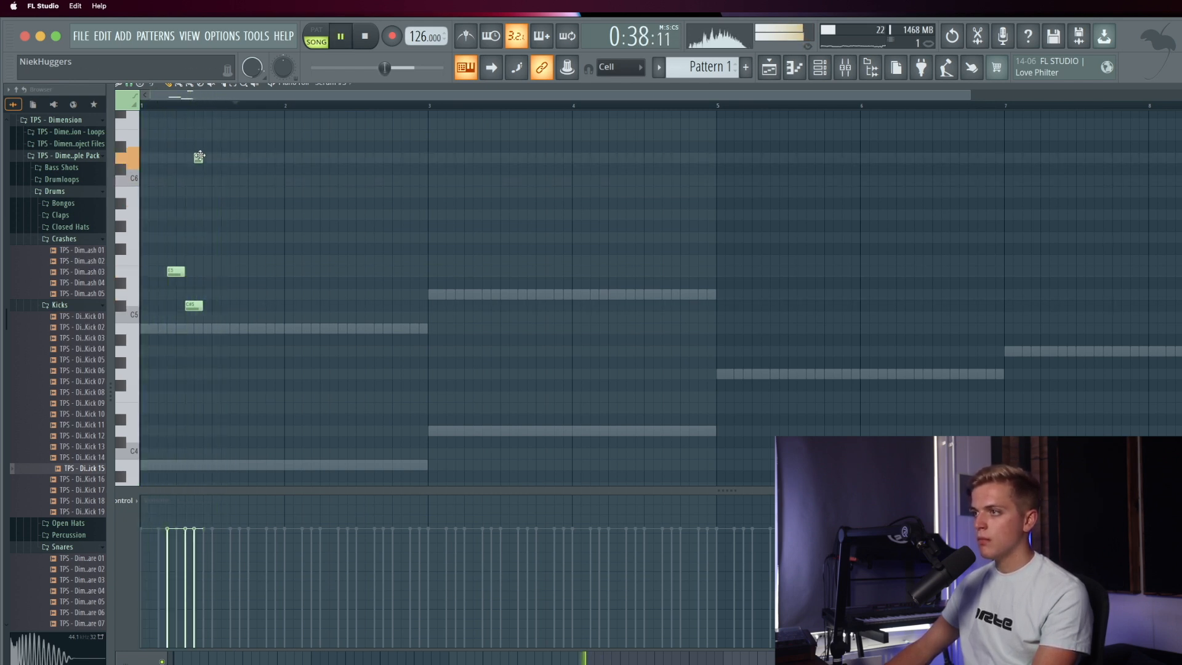
Step: Add a second D6 note at 1:09, auditioning alternative pitches for it
left_click(209, 133)
key("space")
right_click(209, 134)
key("space")
left_click(209, 146)
key("space")
left_click_drag(208, 146, 209, 130)
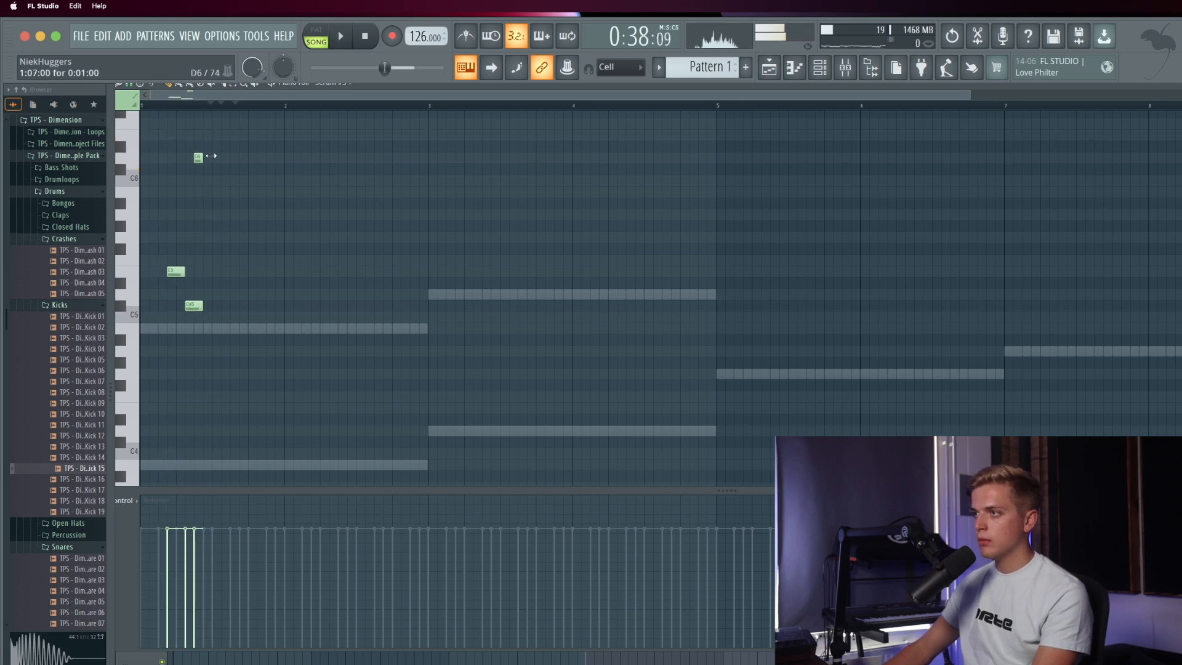
key("space")
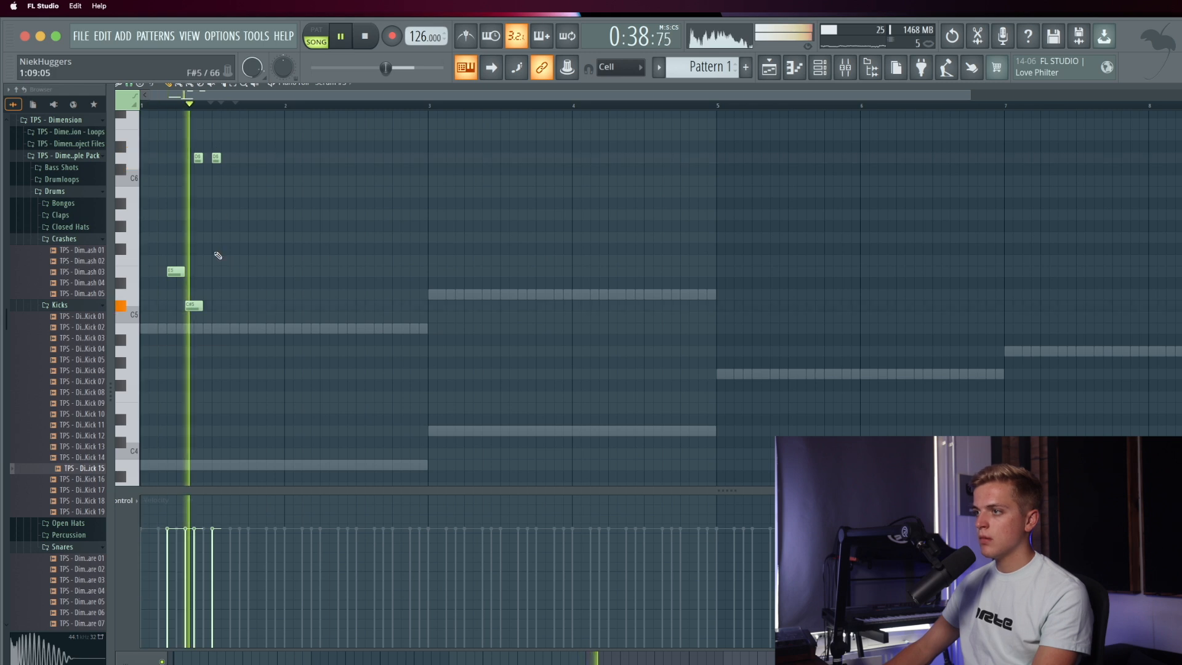
Step: Shorten the E5 and C#5 notes in bar 1 to one step each and audition the phrase
key("space")
left_click_drag(189, 270, 180, 271)
key("space")
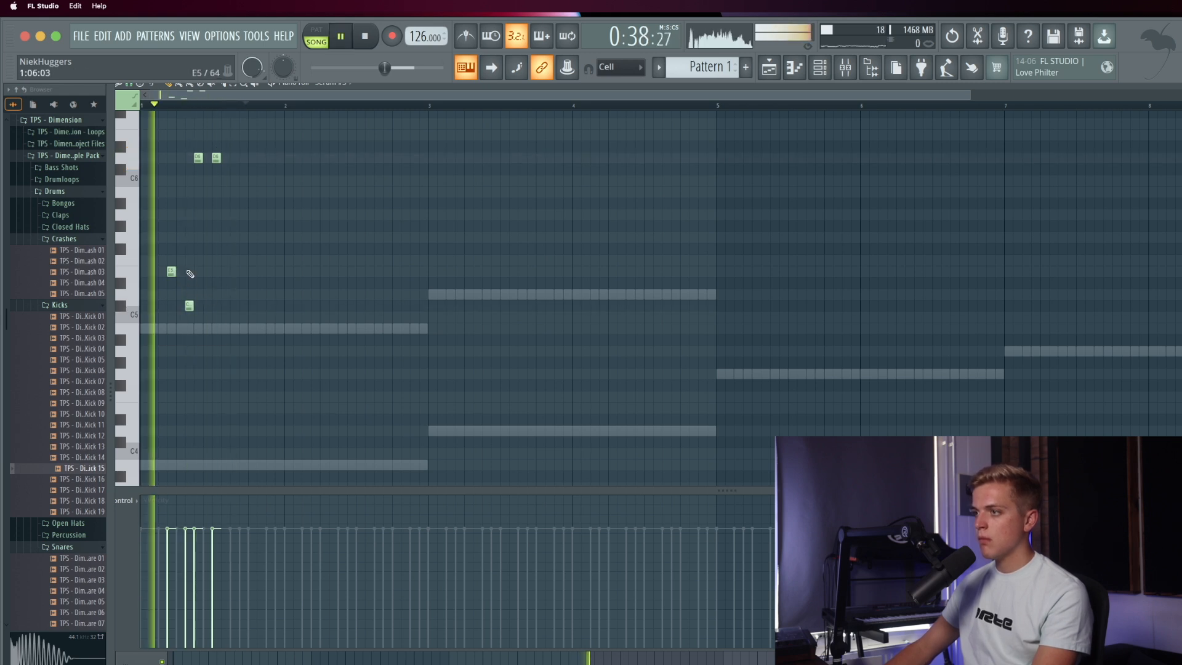
key("space")
Step: Add a B5 note at 1:11 and duplicate the two-bar phrase to bar 3
key("space")
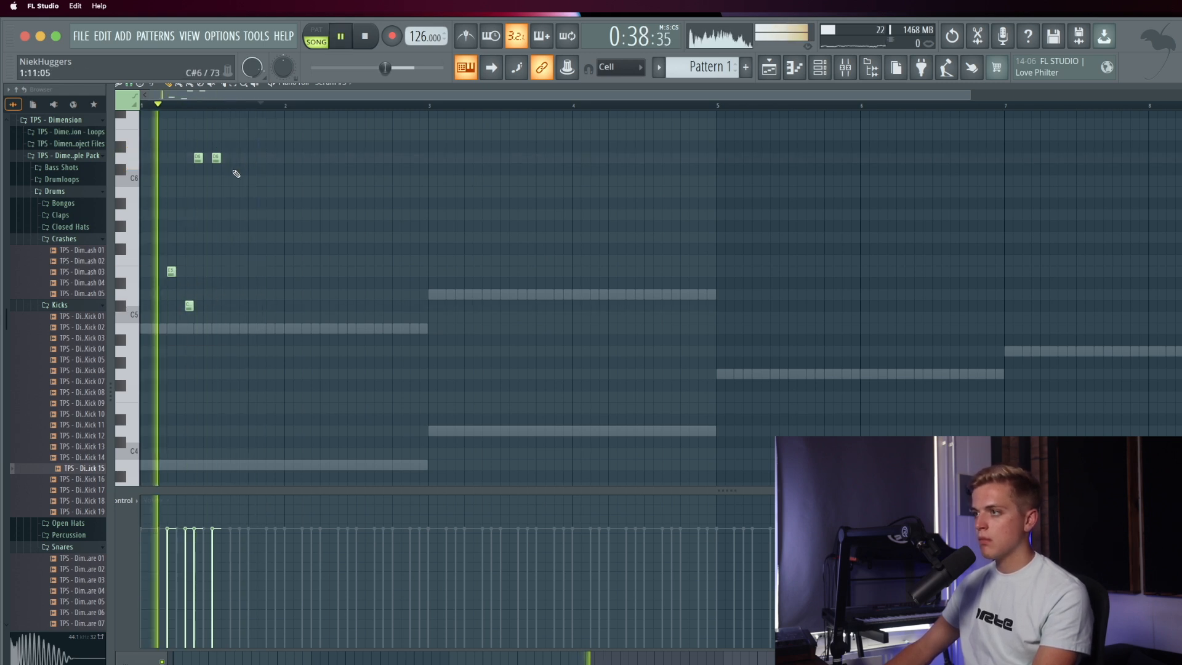
left_click(234, 192)
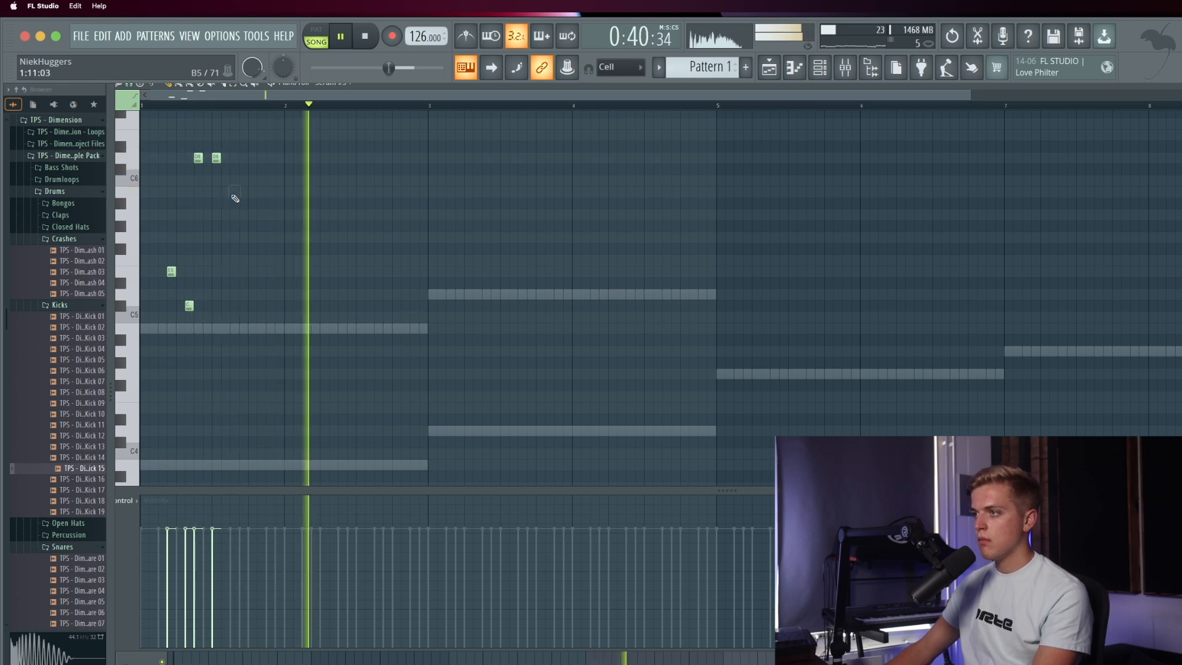
left_click_drag(432, 108, 126, 120)
key("super+b")
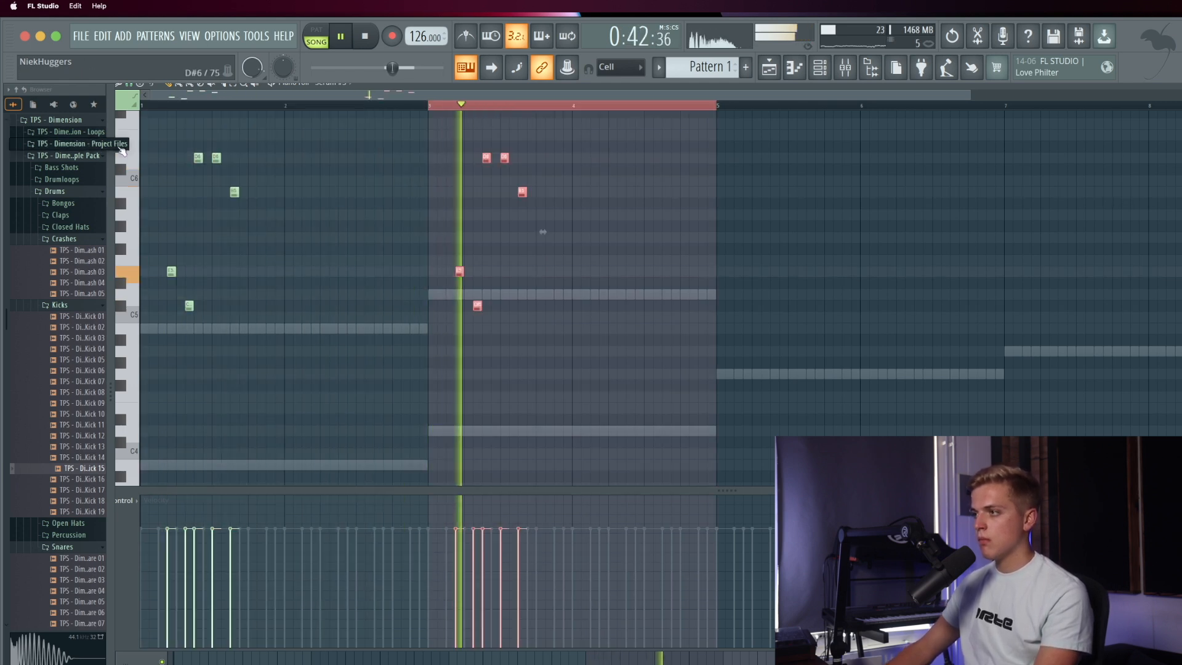
Step: Raise the bar 3 phrase's two D6 notes to E6 and its C#5 note to D5
key("space")
key("space")
left_click_drag(474, 177, 525, 135)
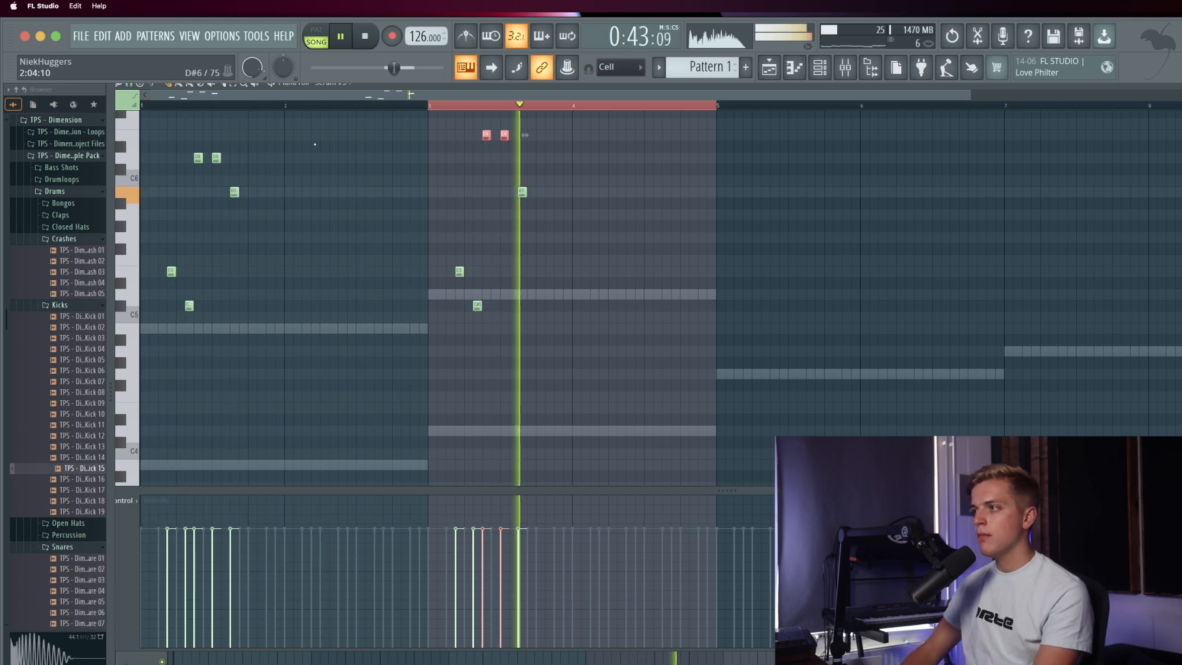
left_click_drag(491, 295, 446, 314)
key("shift+Up")
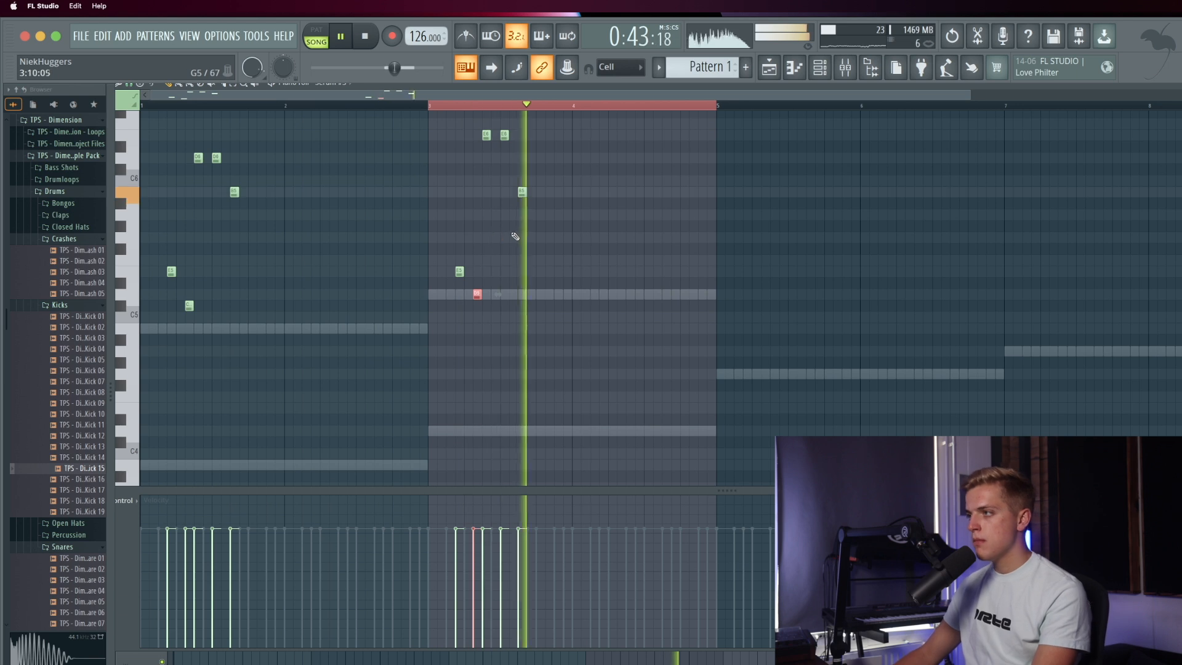
Step: Raise the last note of the bar 3 phrase three semitones to D6
left_click_drag(543, 195, 506, 191)
key("shift+Up")
key("shift+Up")
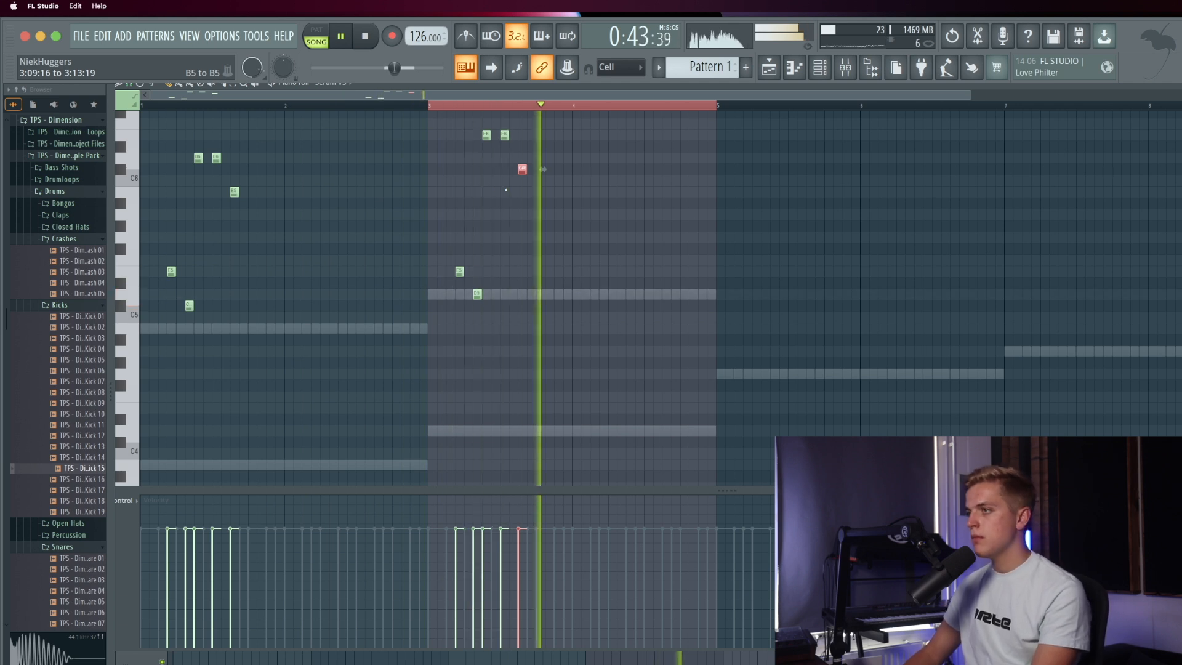
key("shift+Up")
Step: Duplicate the whole four-bar melody to bars 5 through 8
key("ctrl+a")
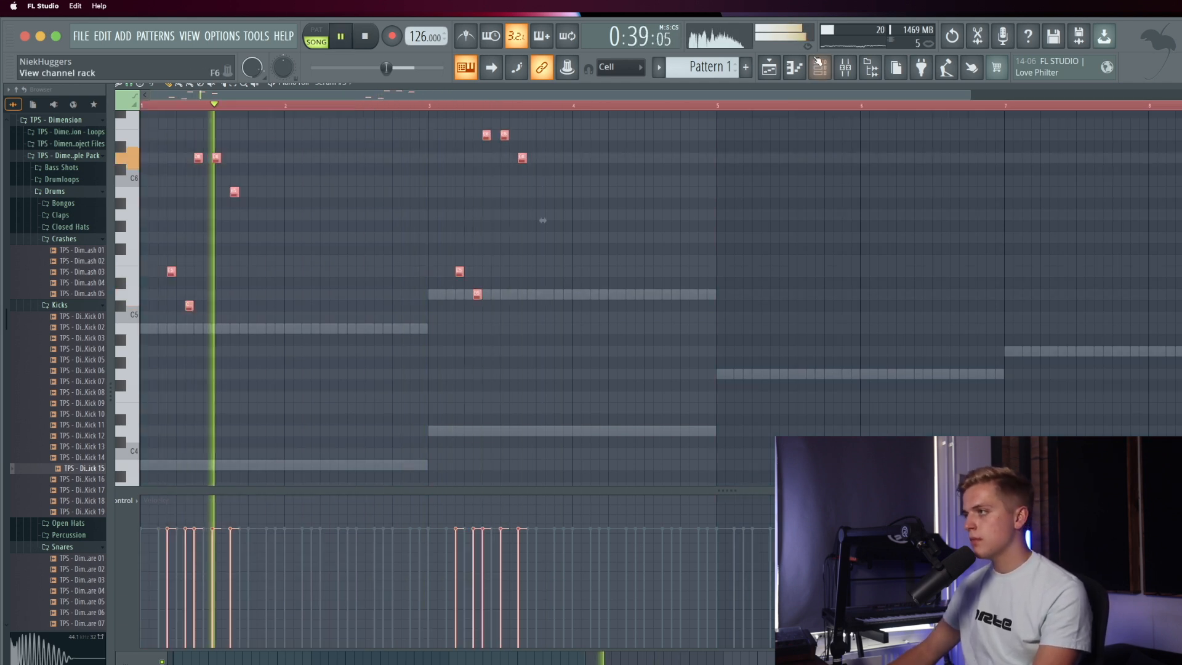
key("ctrl+b")
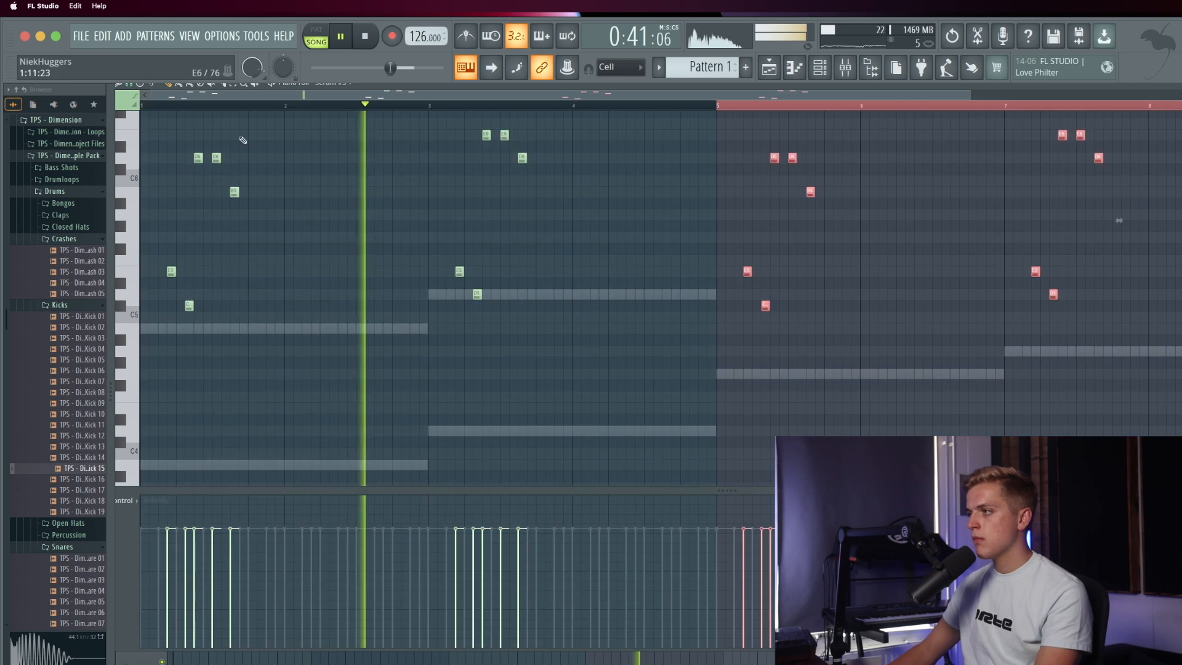
key("ctrl+a")
scroll(547, 235, "down", 1)
key("ctrl+d")
scroll(585, 239, "down", 2)
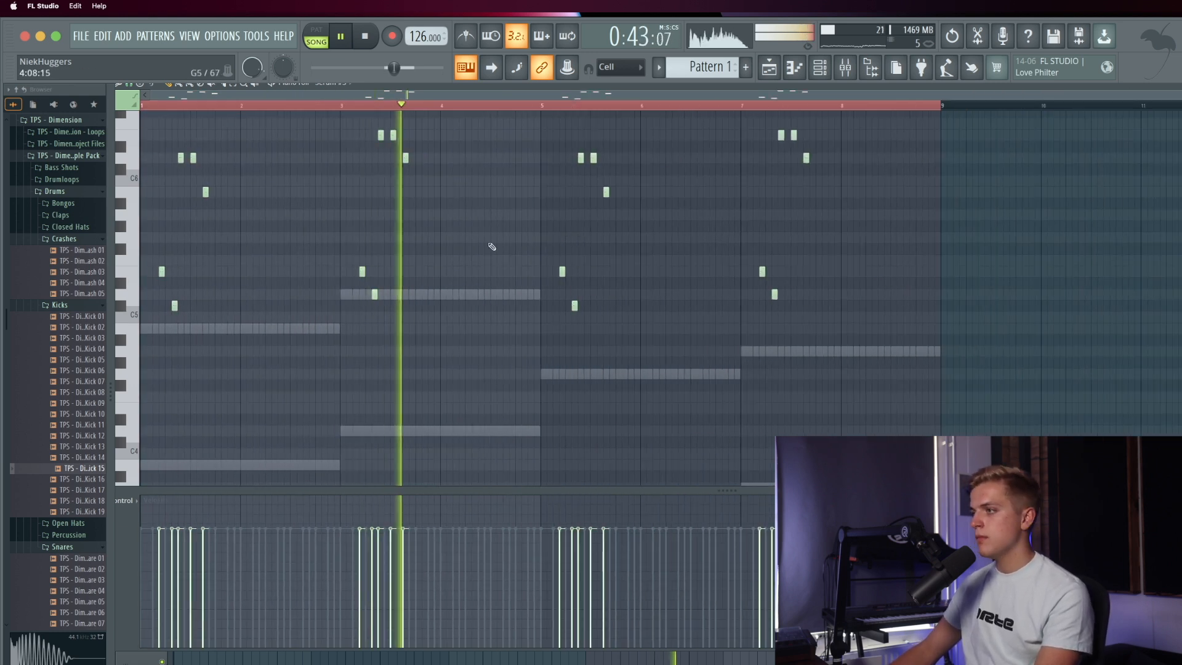
Step: Try a B4 note near the end of bar 4 and audition it with the melody
left_click(525, 329)
left_click_drag(525, 329, 531, 329)
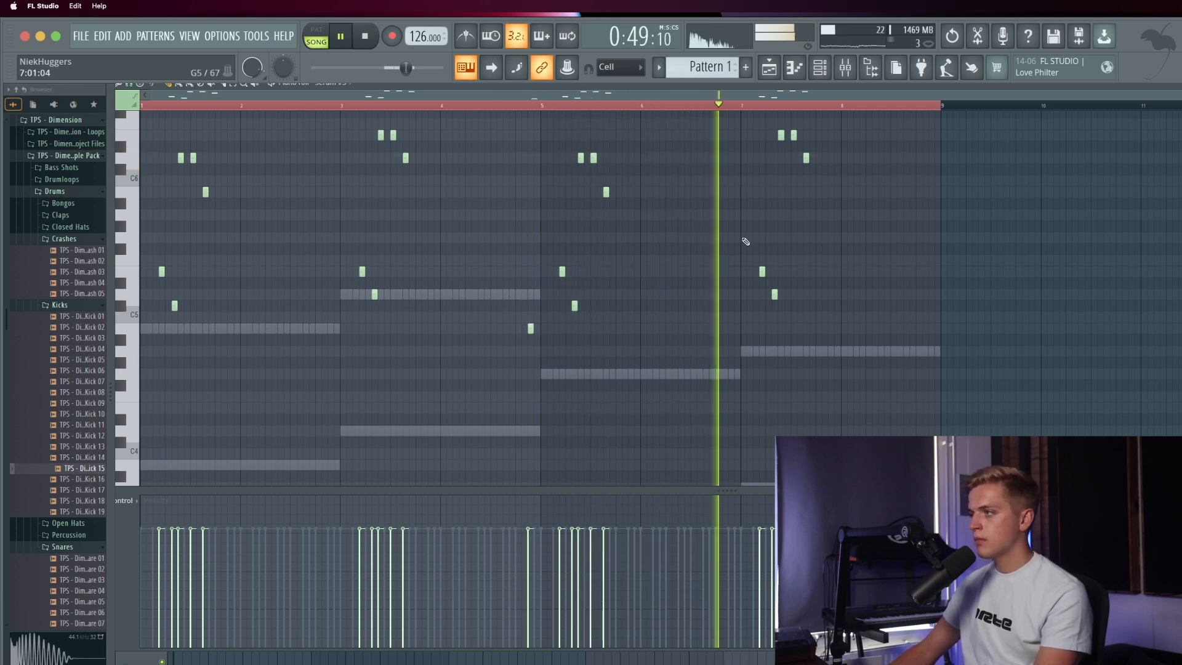
key("space")
key("space")
Step: Try lowering the bar 7 phrase's first two notes by four semitones, with the second one moved back up to B4
left_click_drag(787, 312, 738, 260)
key("shift+Down")
key("shift+Down")
key("shift+Down")
key("shift+Down")
left_click(537, 108)
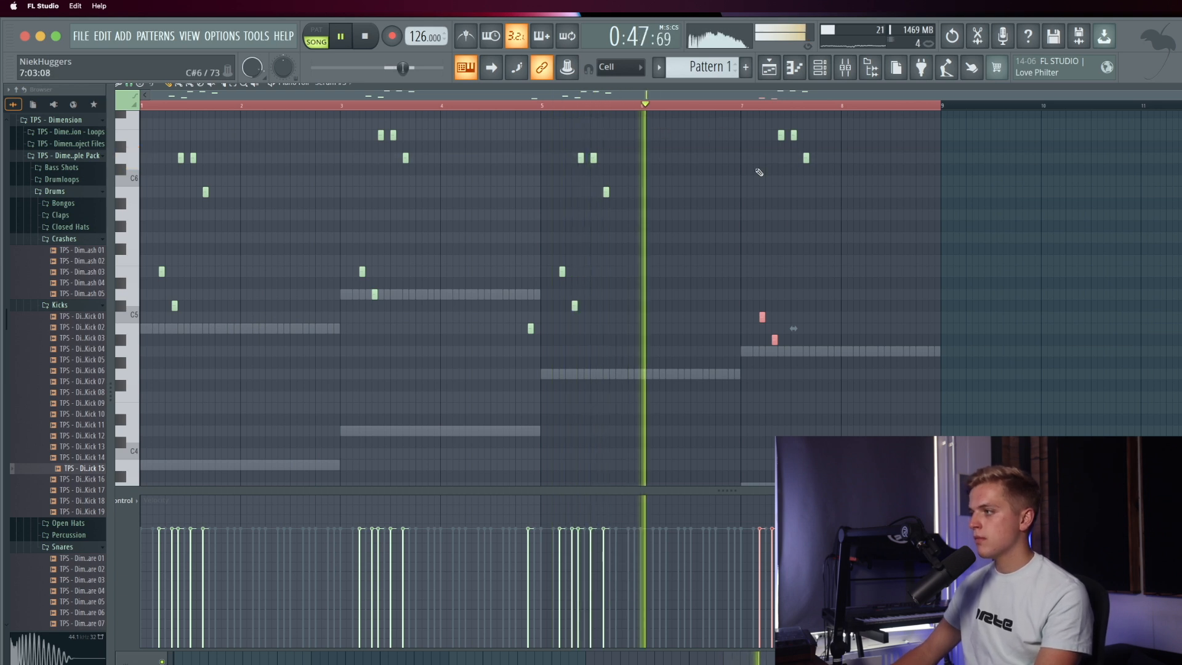
left_click_drag(789, 343, 772, 339)
key("shift+Up")
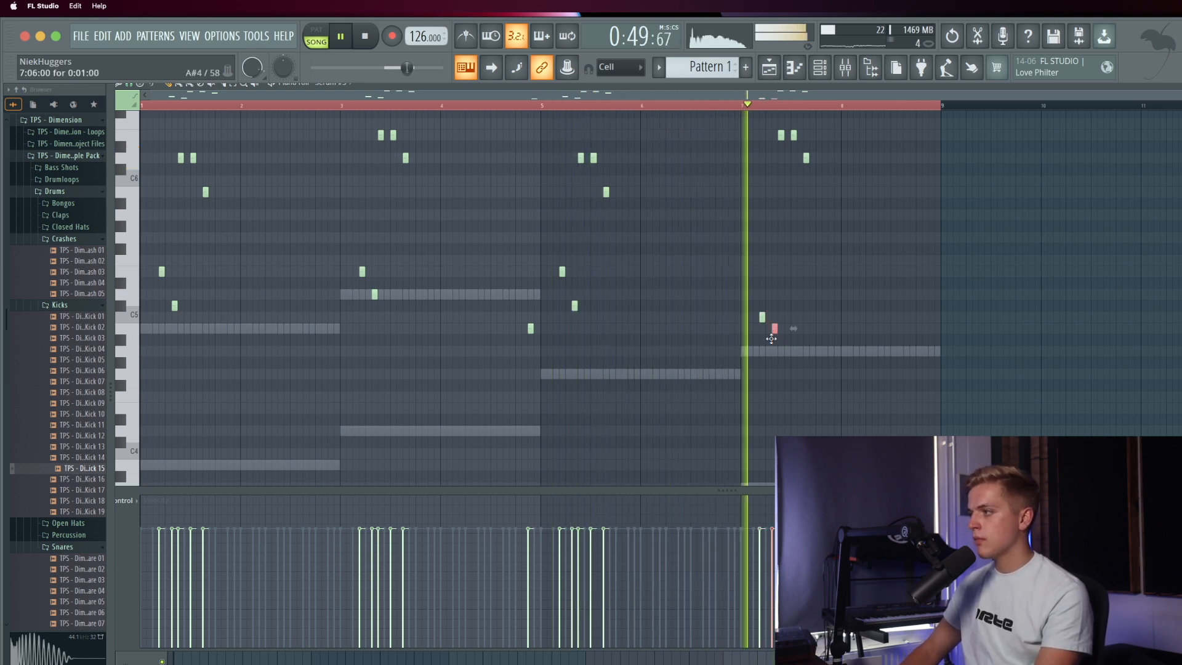
Step: Undo the pitch changes to the bar 7 notes and the added B4 note
key("space")
key("super+z")
key("super+z")
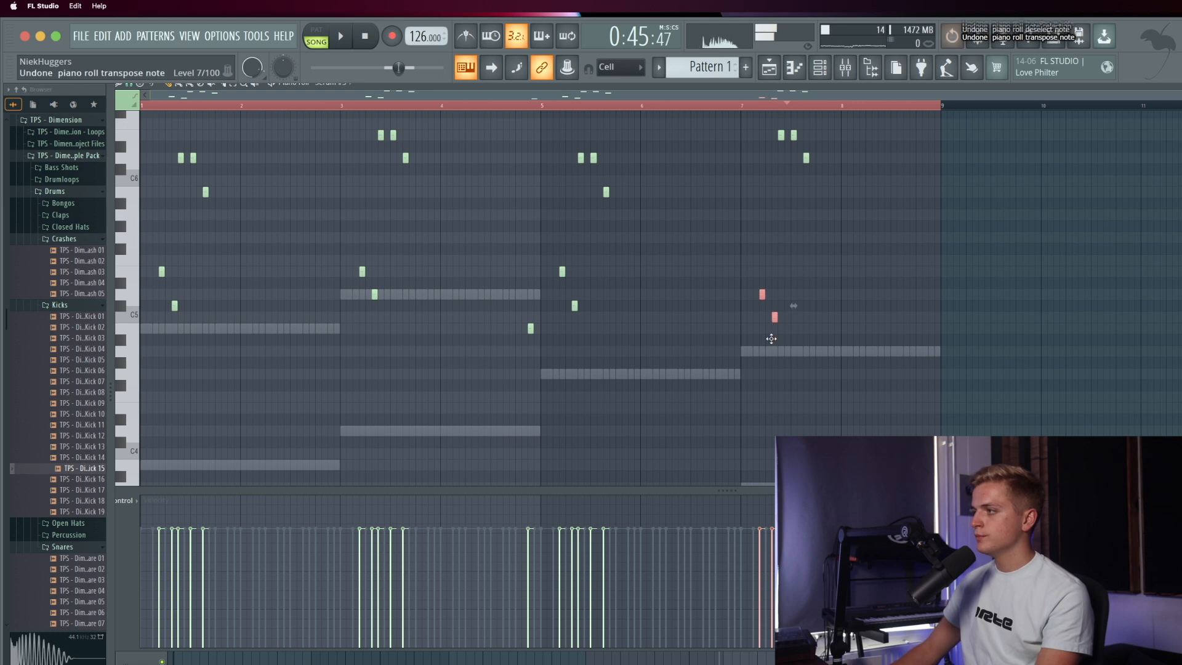
key("super+z")
key("space")
Step: Audition the lead melody in the playlist going into the drop and reopen Serum #3's piano roll
key("space")
left_click(777, 73)
key("space")
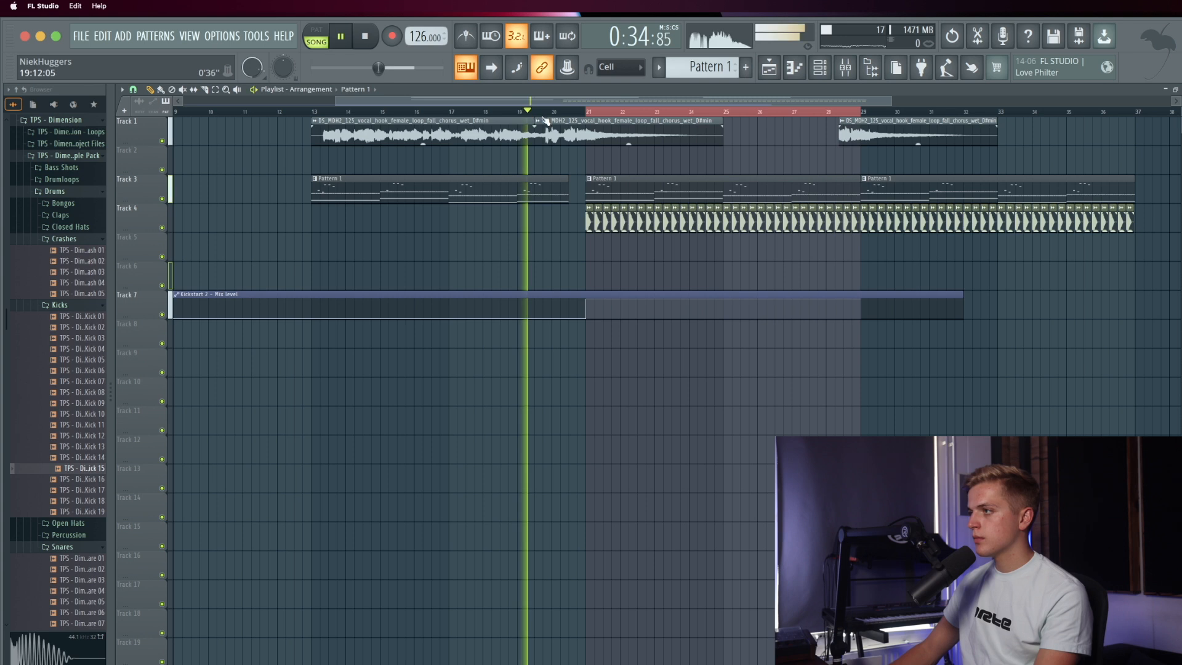
left_click(817, 79)
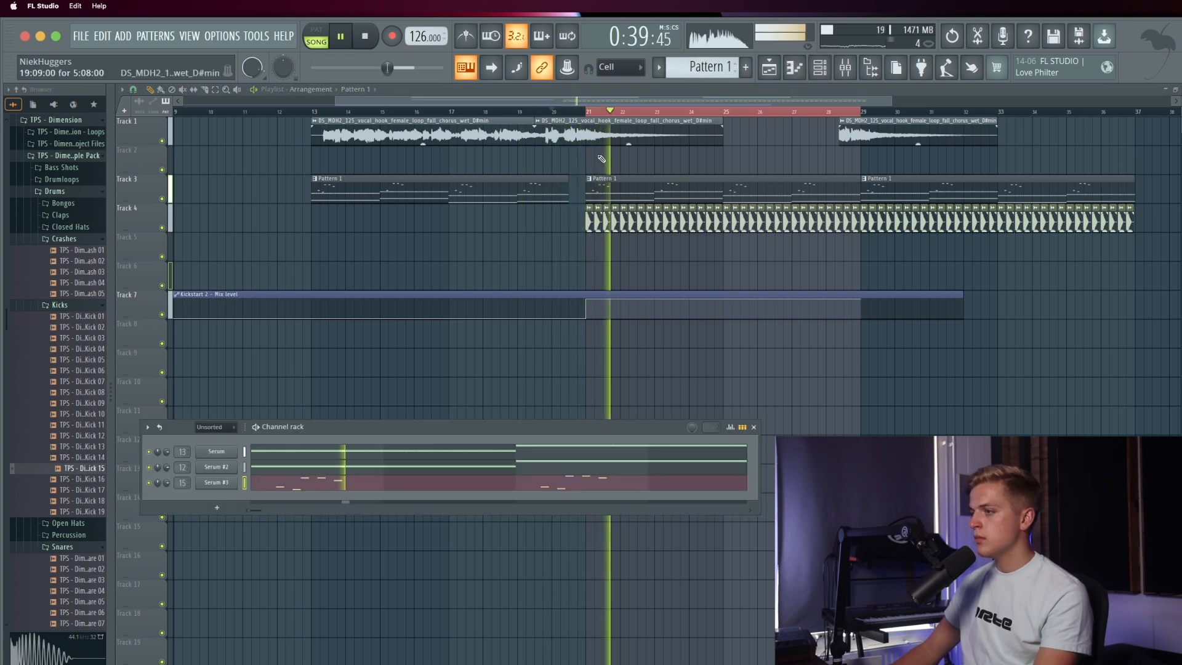
left_click(306, 483)
key("space")
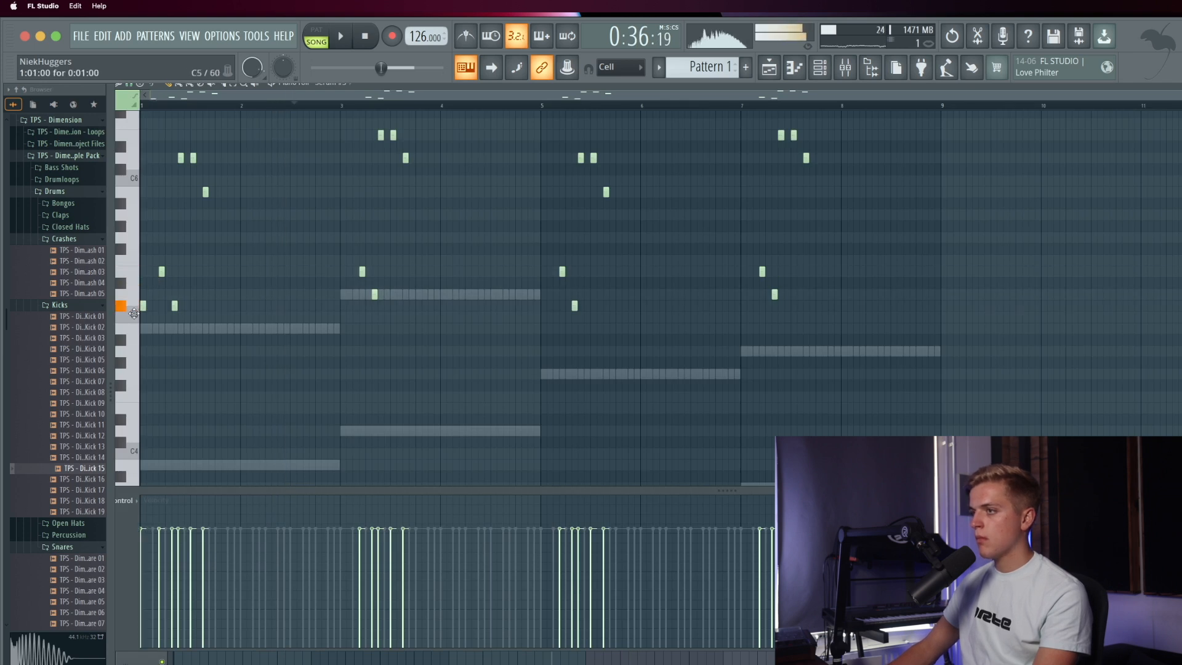
Step: Add notes at 1:01 and 1:03, switch to pattern playback and raise them with the phrase's C#5 note to D5
left_click(155, 305)
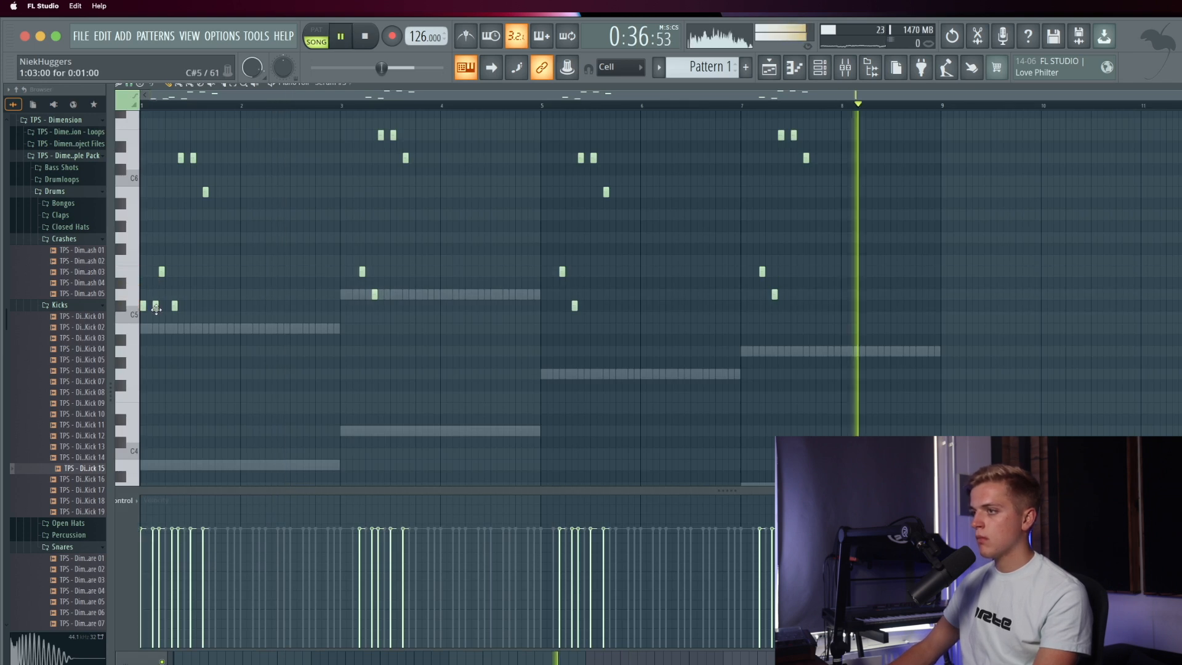
left_click(319, 35)
key("space")
key("space")
left_click_drag(185, 305, 52, 294)
key("space")
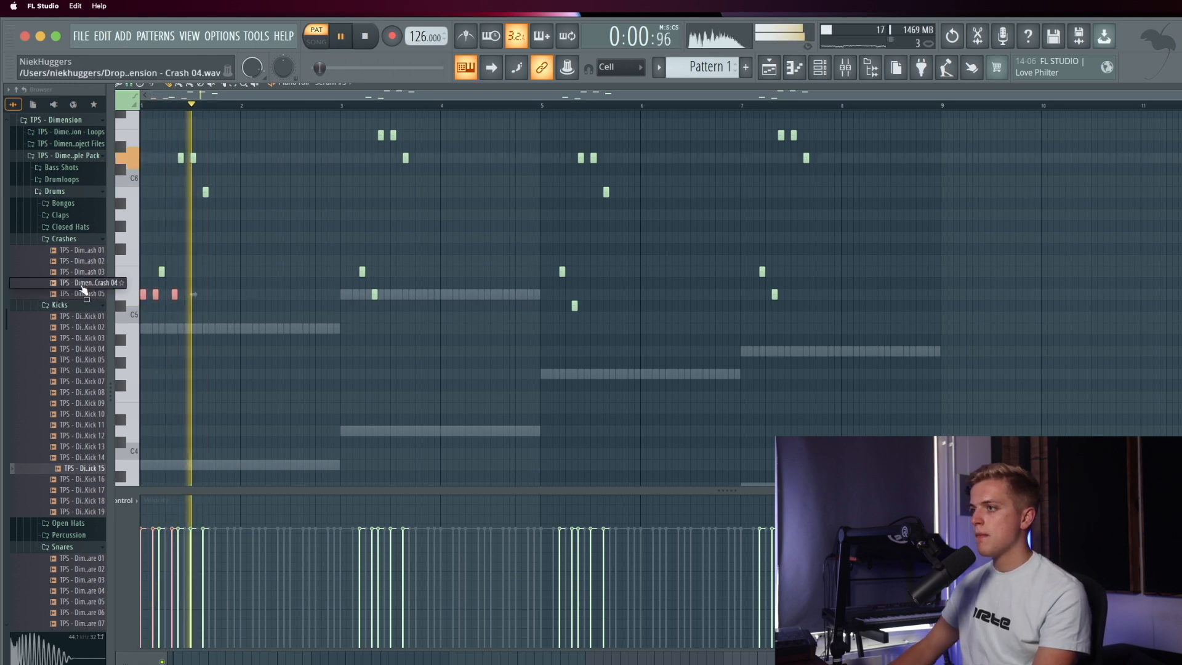
Step: Add D5 notes at 3:01 and 3:03 and C#5 notes at 5:01 and 5:03
left_click(344, 295)
left_click(356, 294)
left_click(544, 306)
left_click(557, 305)
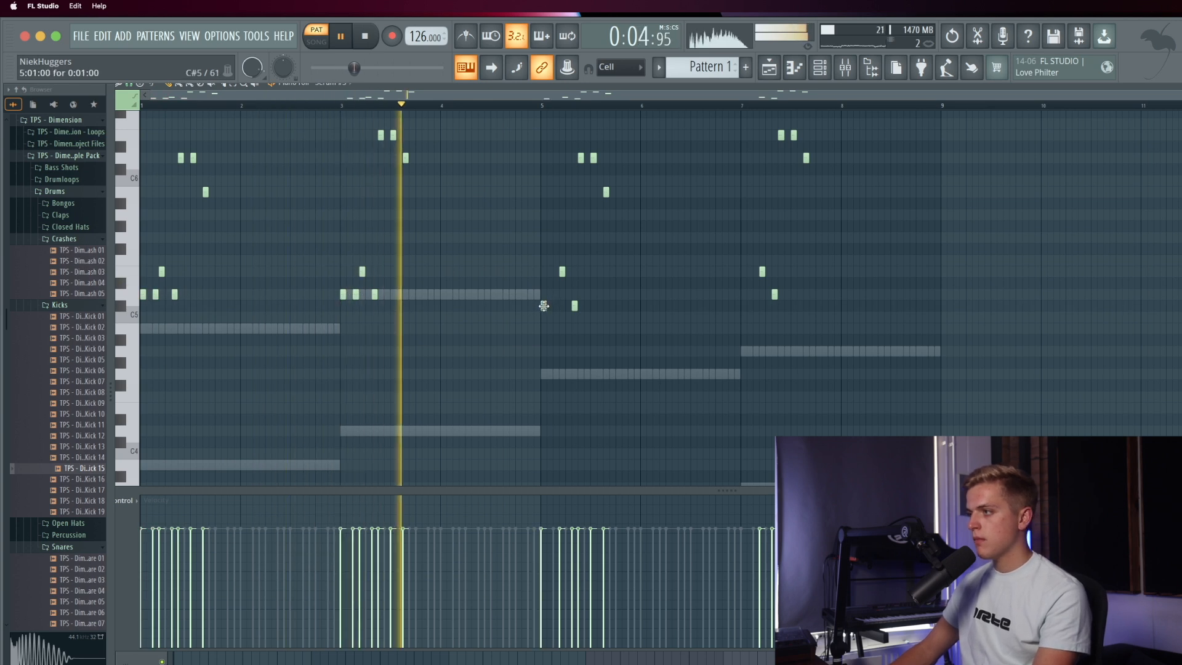
Step: Add D5 notes at 7:01 and 7:03, remove the misplaced 7:04 note, and raise the three low bar 5 notes to D5
left_click(718, 306)
left_click_drag(721, 306, 743, 295)
left_click(762, 295)
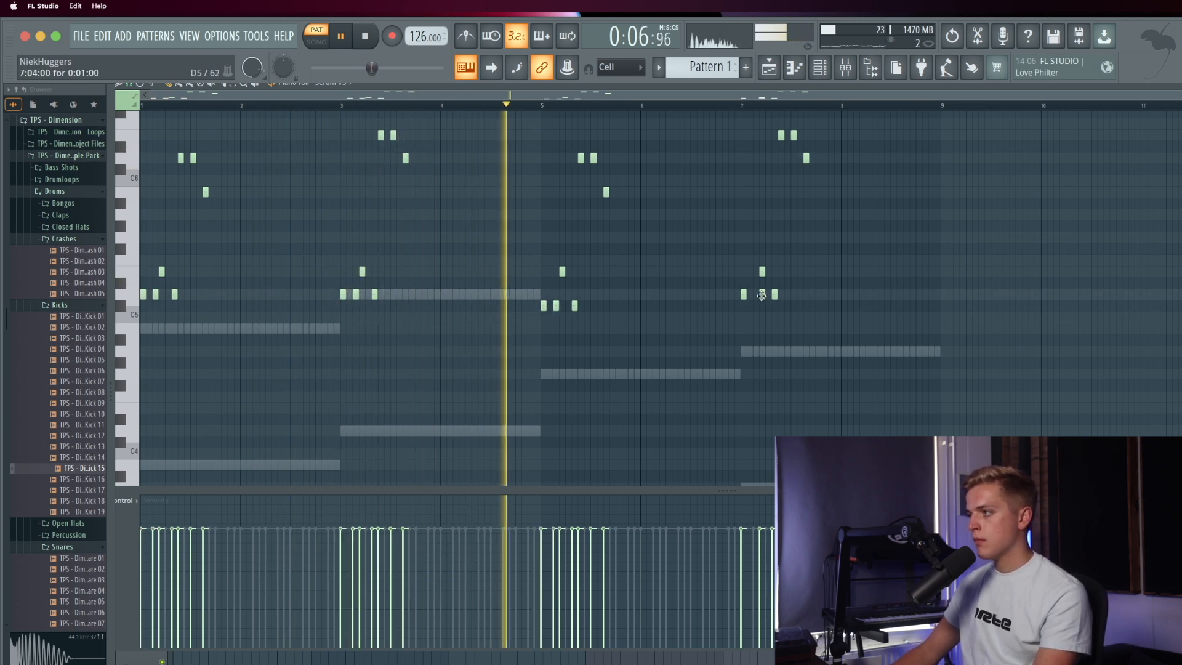
double_click(762, 297)
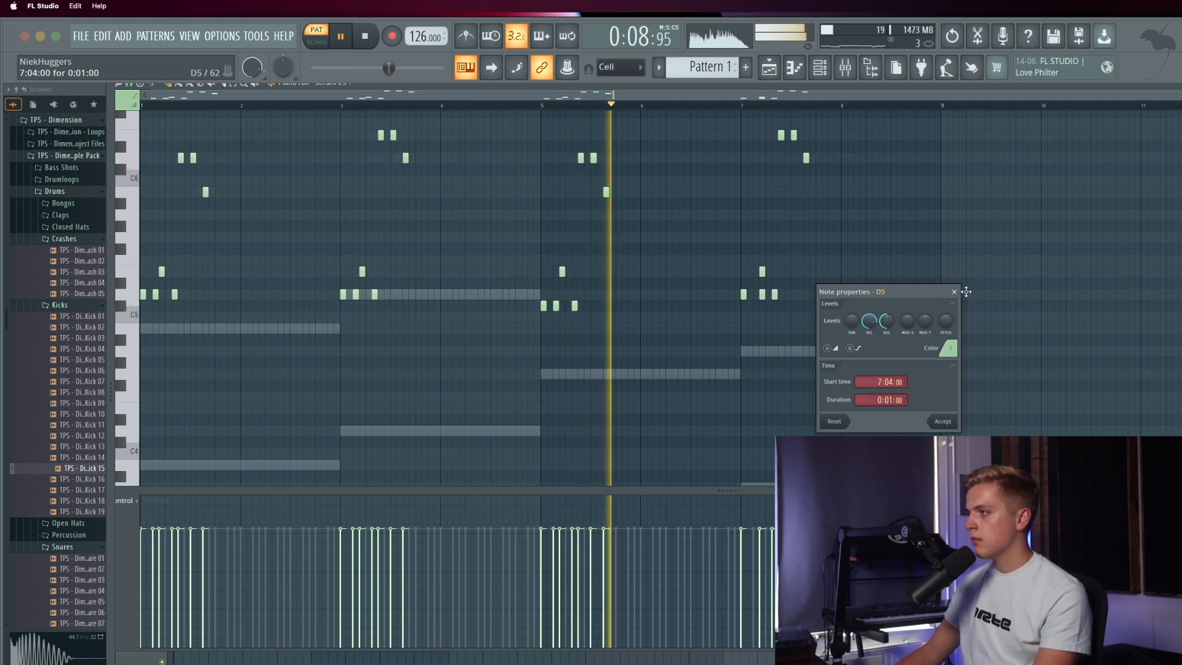
left_click(954, 292)
left_click(946, 293)
right_click(762, 294)
right_click(944, 294)
left_click(757, 296)
left_click_drag(588, 310, 504, 304)
key("shift+Up")
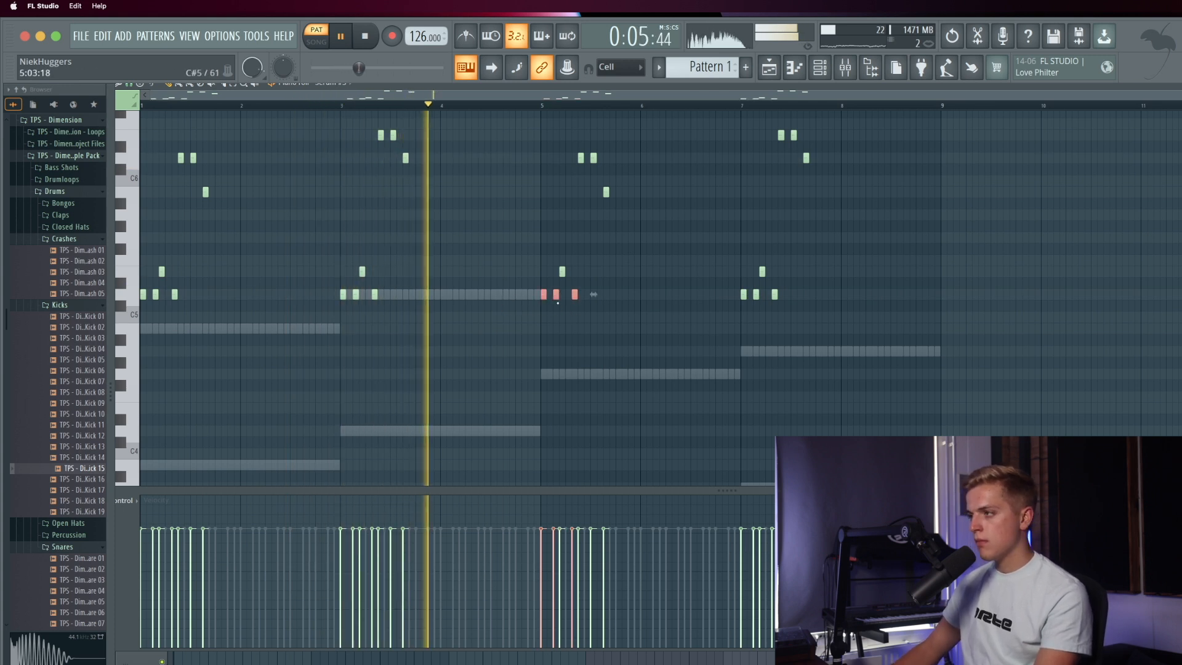
Step: Lower the three repeated notes to B4 in bar 1, G4 in bar 5 and A4 in bar 7, raising the last two notes' velocities
key("space")
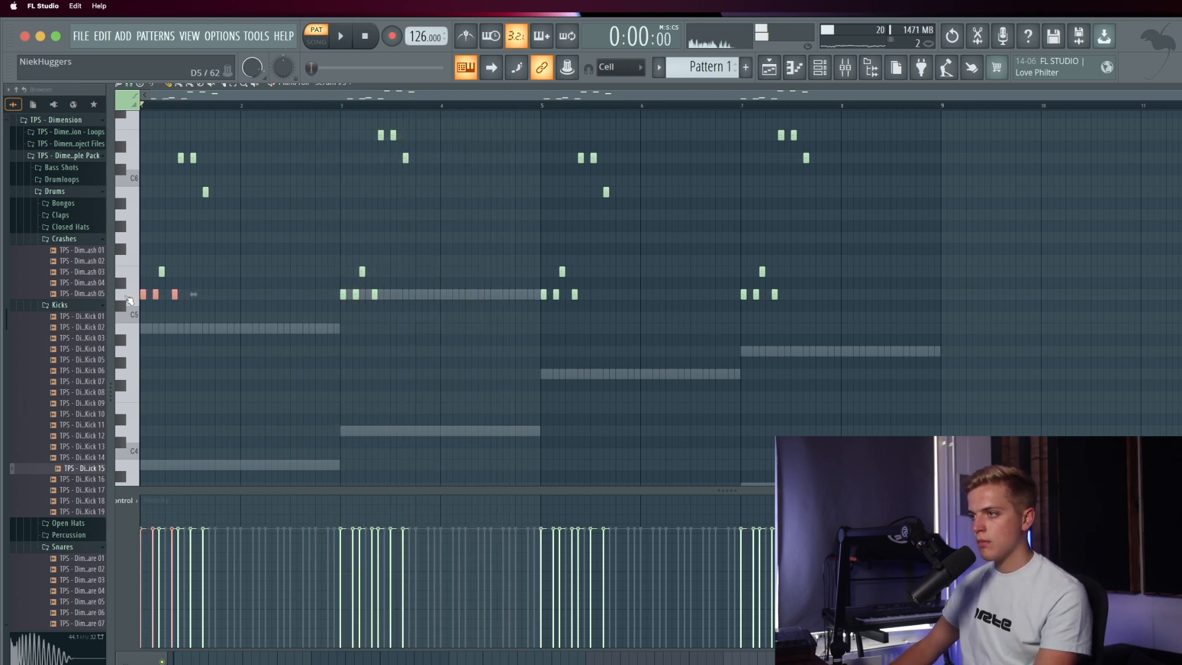
key("space")
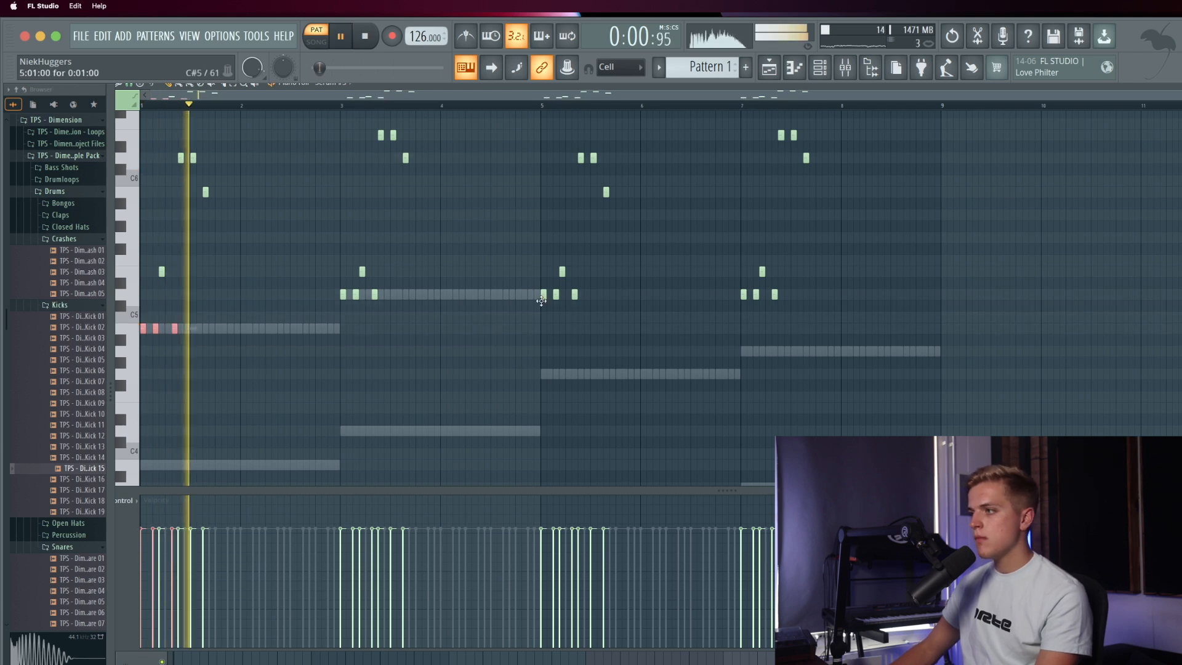
left_click_drag(544, 300, 544, 378)
left_click_drag(673, 311, 741, 357)
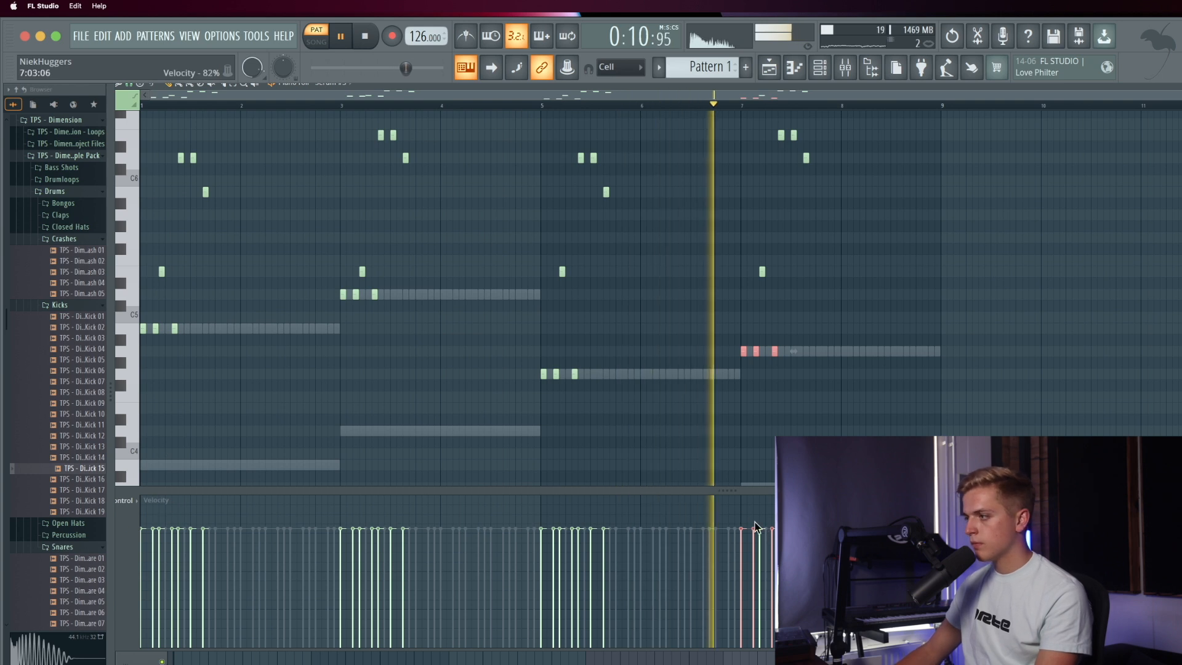
left_click_drag(776, 505, 762, 523)
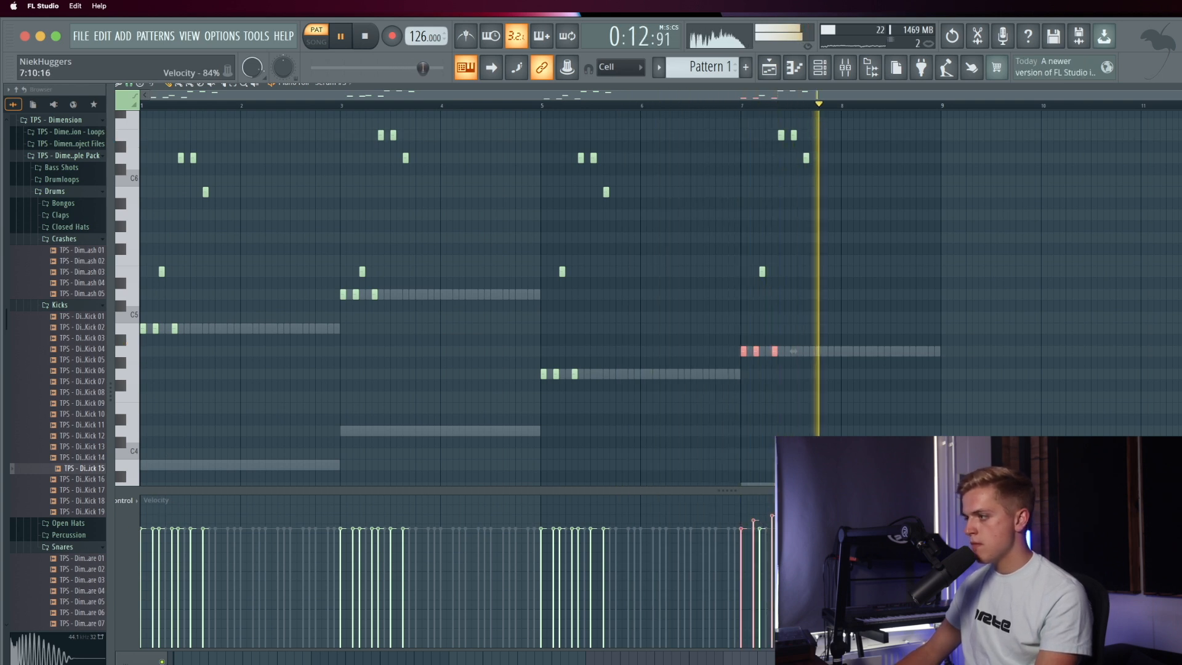
left_click(794, 351, "super")
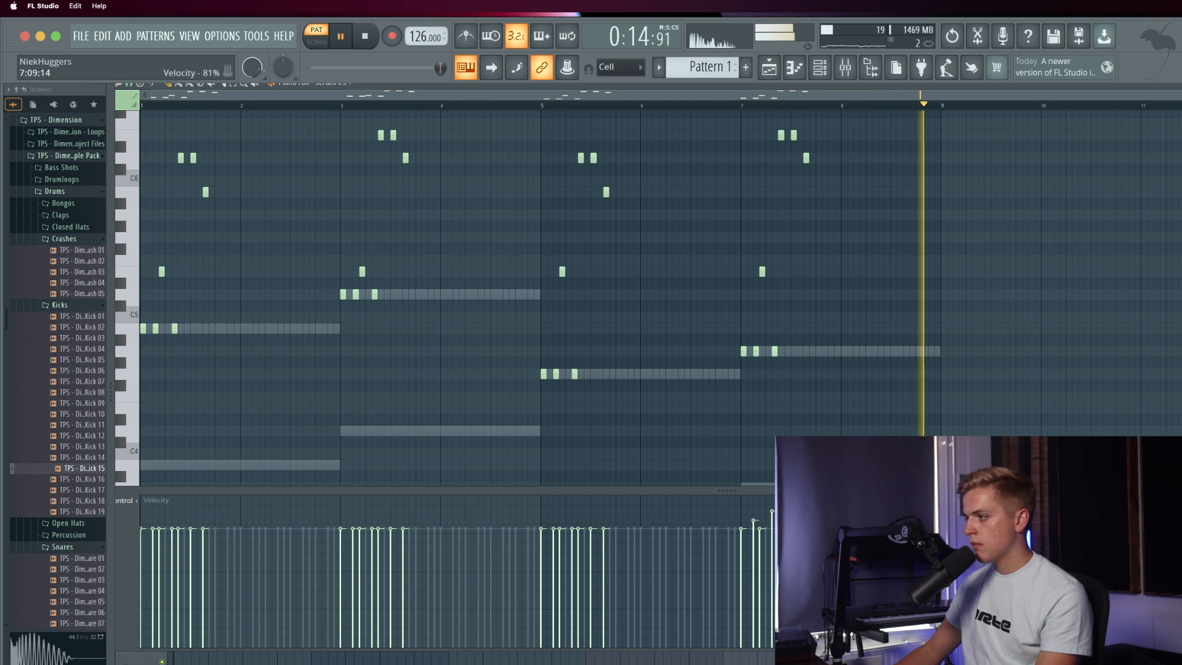
Step: Move the Serum #3 melody from Pattern 1 into Pattern 2 and place that pattern on Track 5 at bar 21
key("F5")
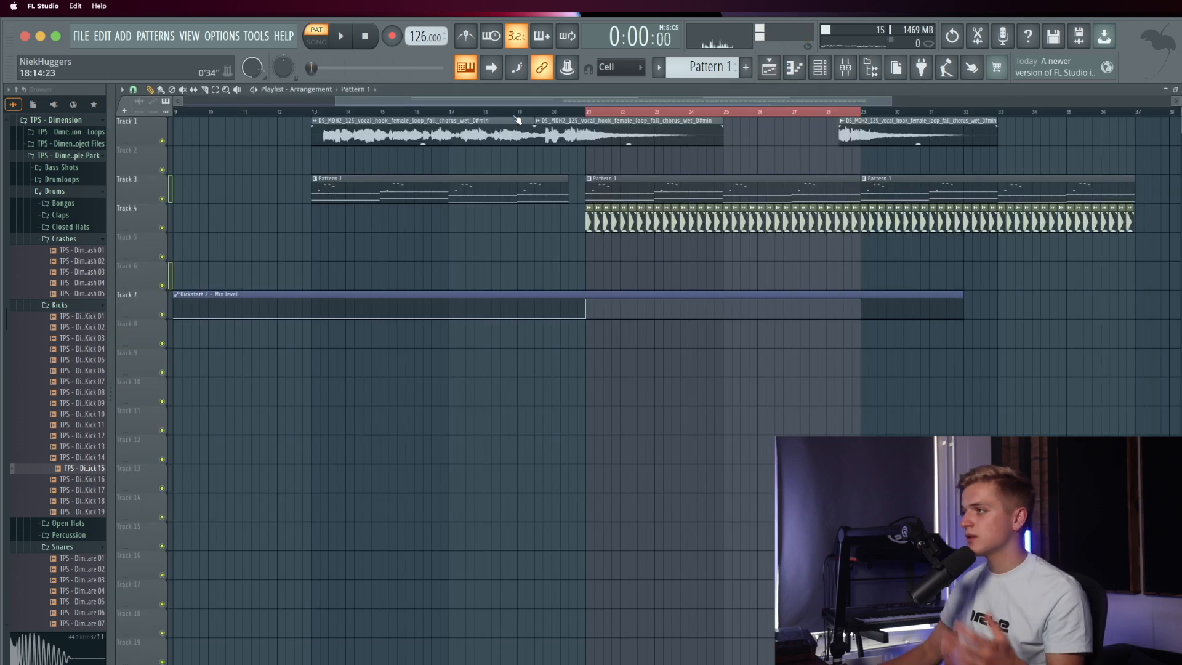
left_click(820, 65)
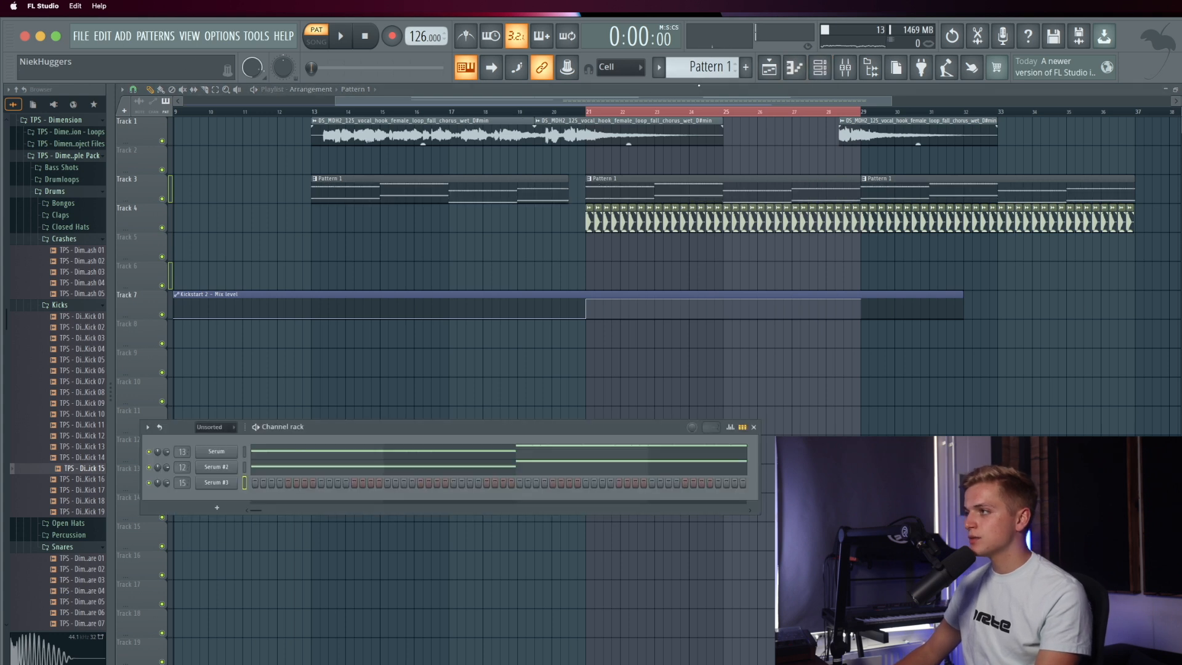
left_click_drag(710, 67, 709, 60)
left_click_drag(527, 102, 515, 102)
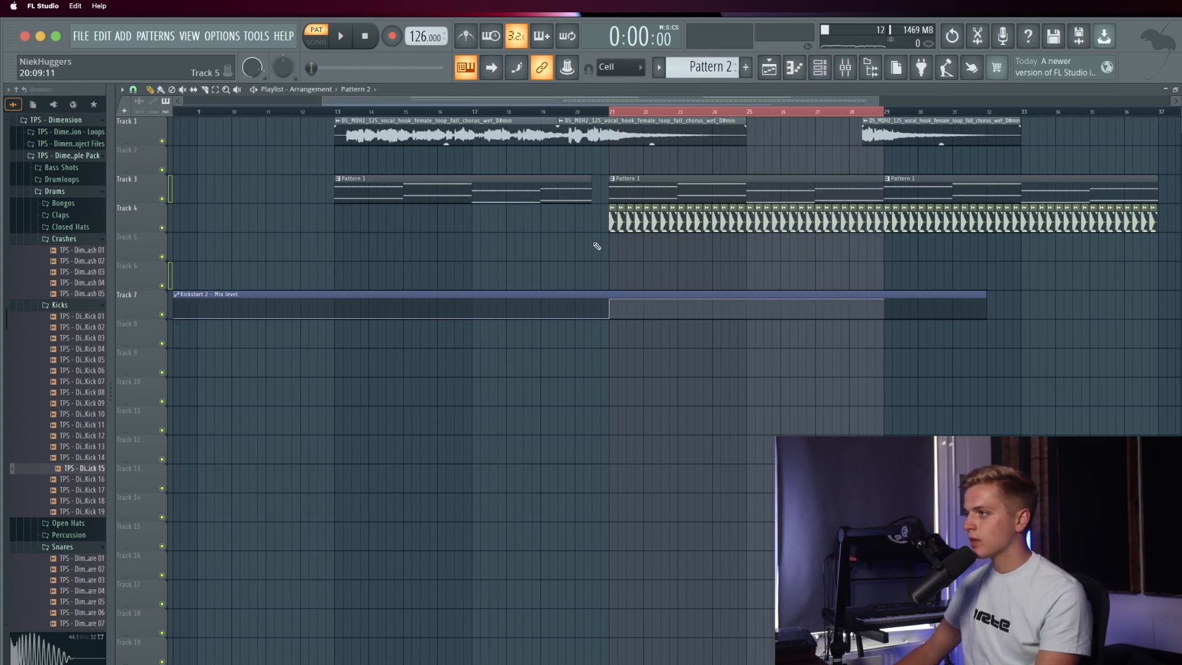
left_click_drag(598, 246, 608, 246)
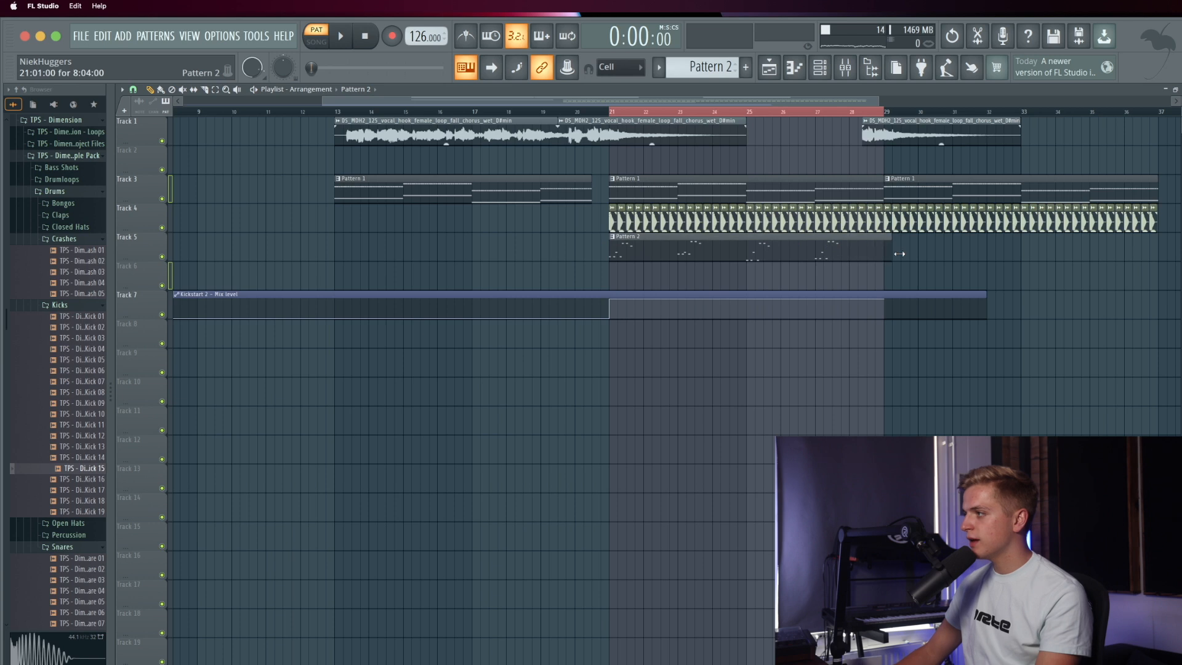
Step: Compare the Serum #3 lead with oscillator B off and on during playback, and close its window
left_click(821, 69)
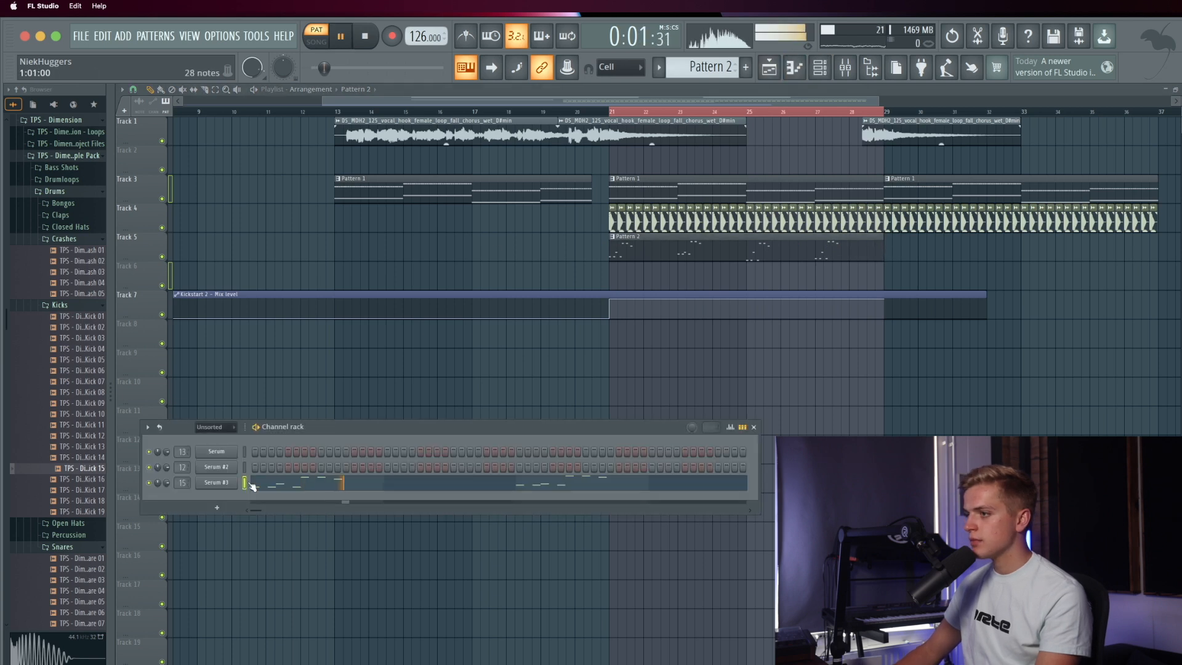
left_click(216, 483)
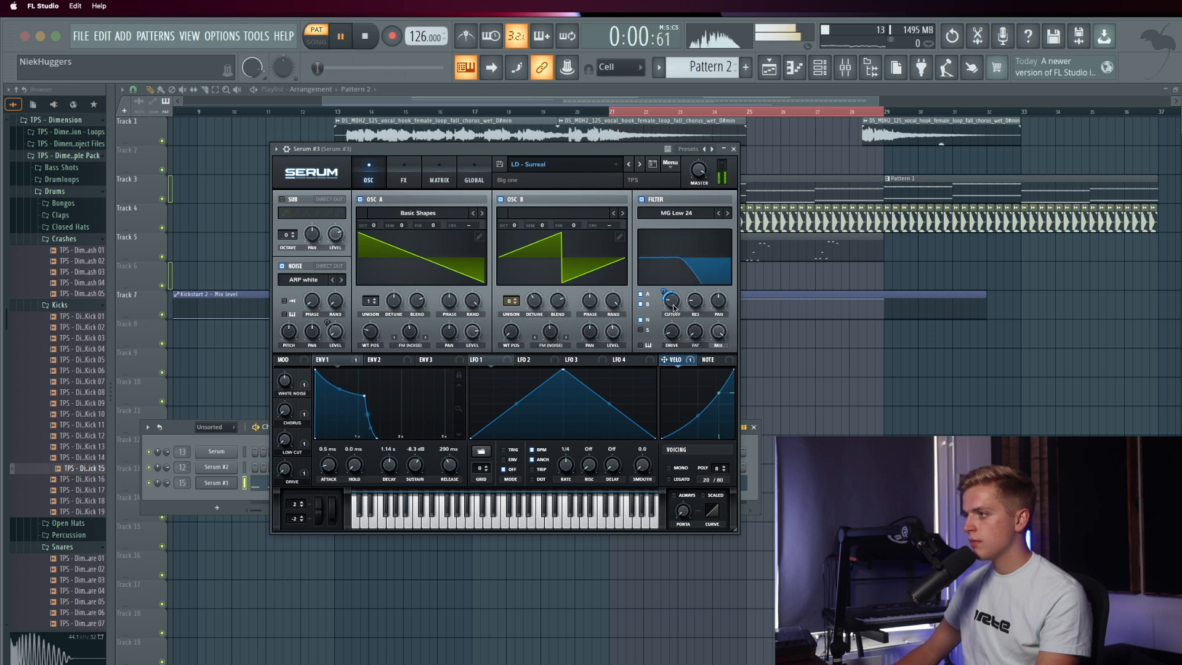
left_click(501, 199)
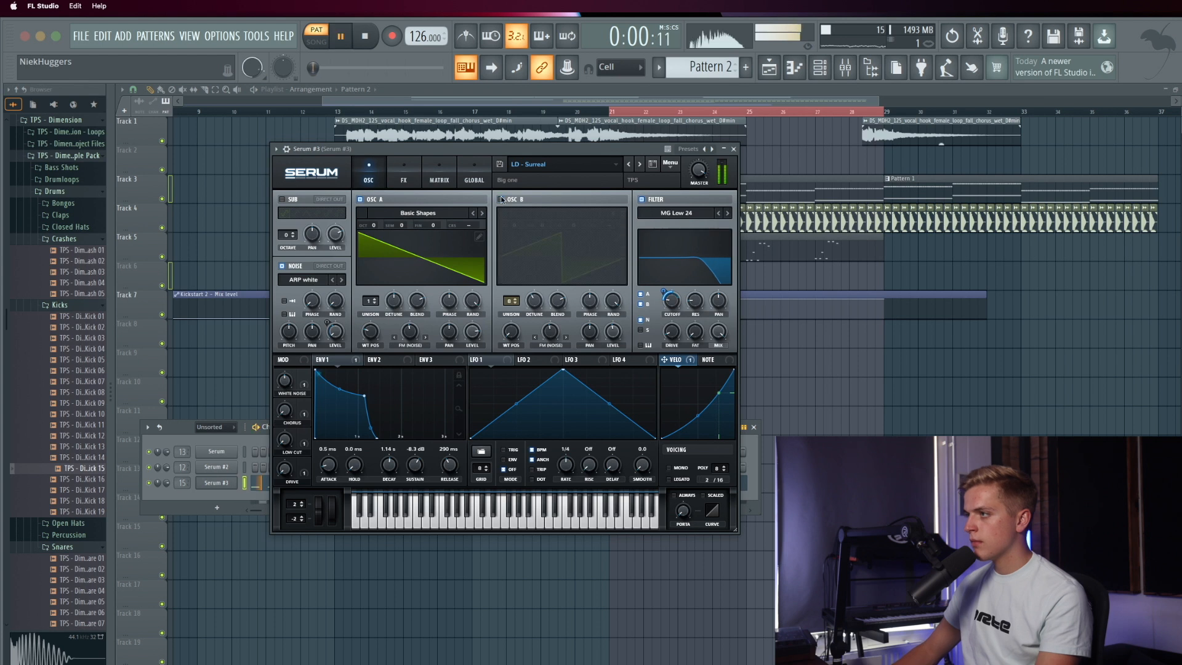
left_click(501, 199)
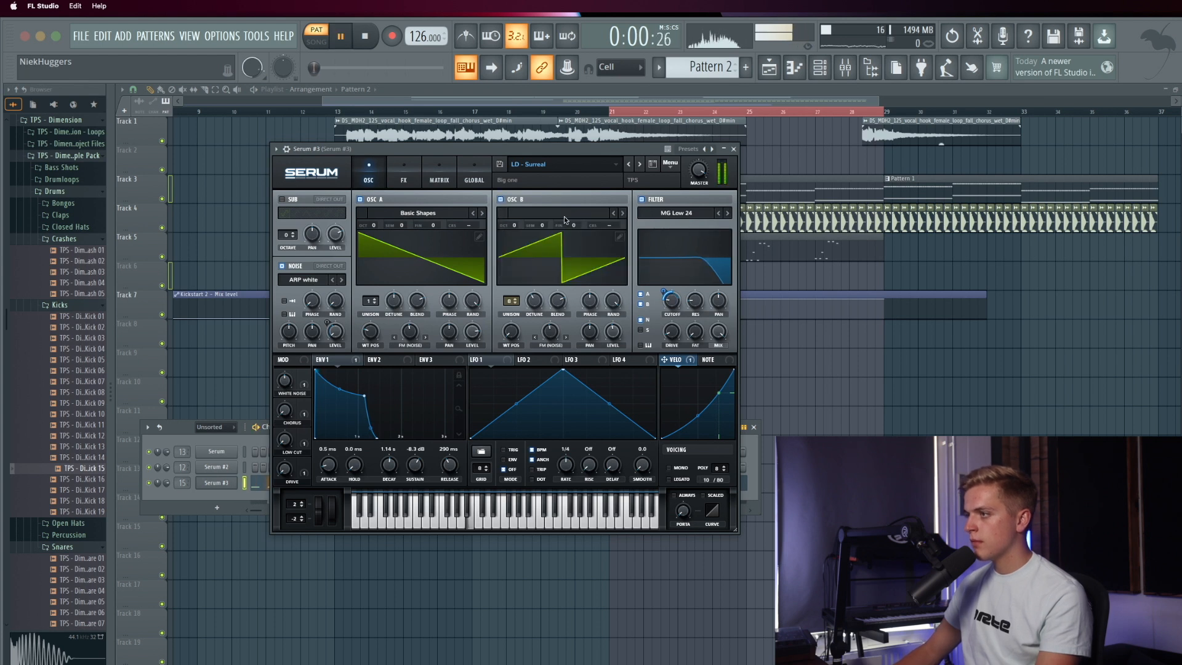
left_click(827, 408)
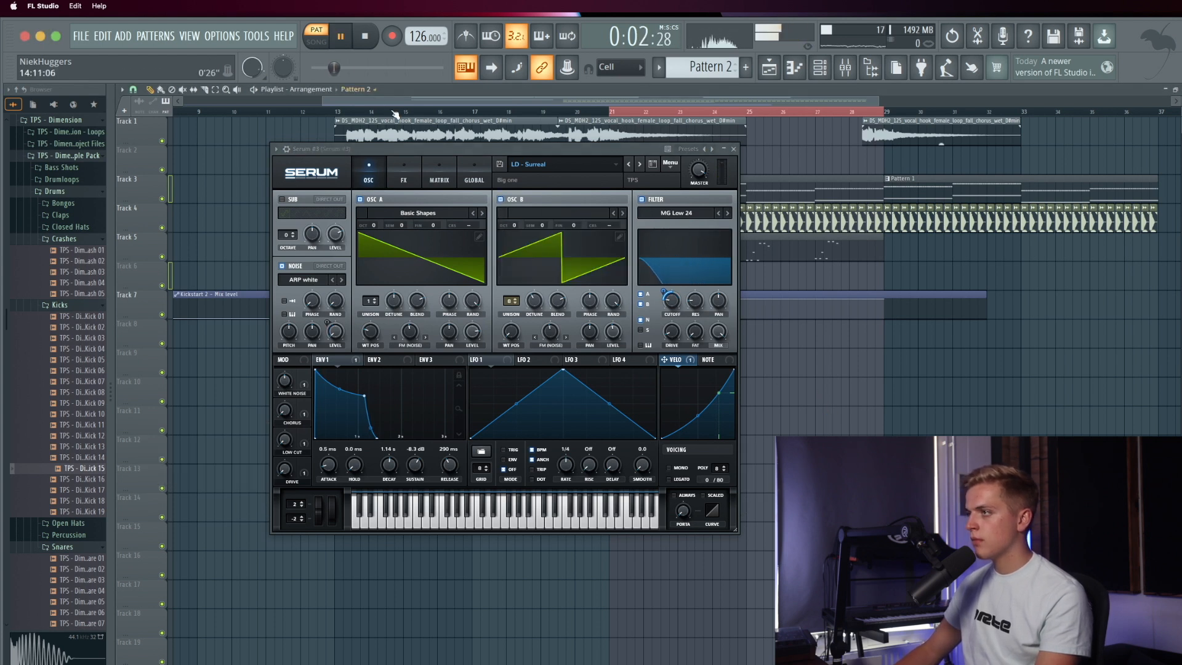
left_click(735, 150)
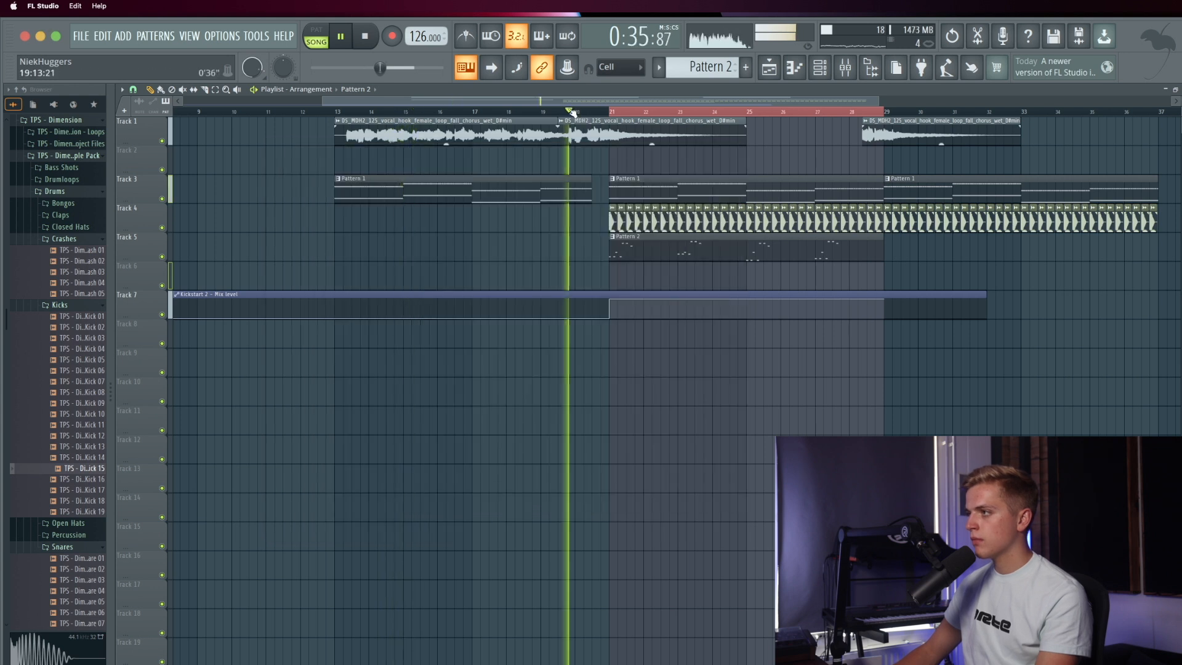
Step: Add Pattern 2 clips on Track 5 at bars 29 and 13, checking the melody's notes in the piano roll
left_click(908, 251)
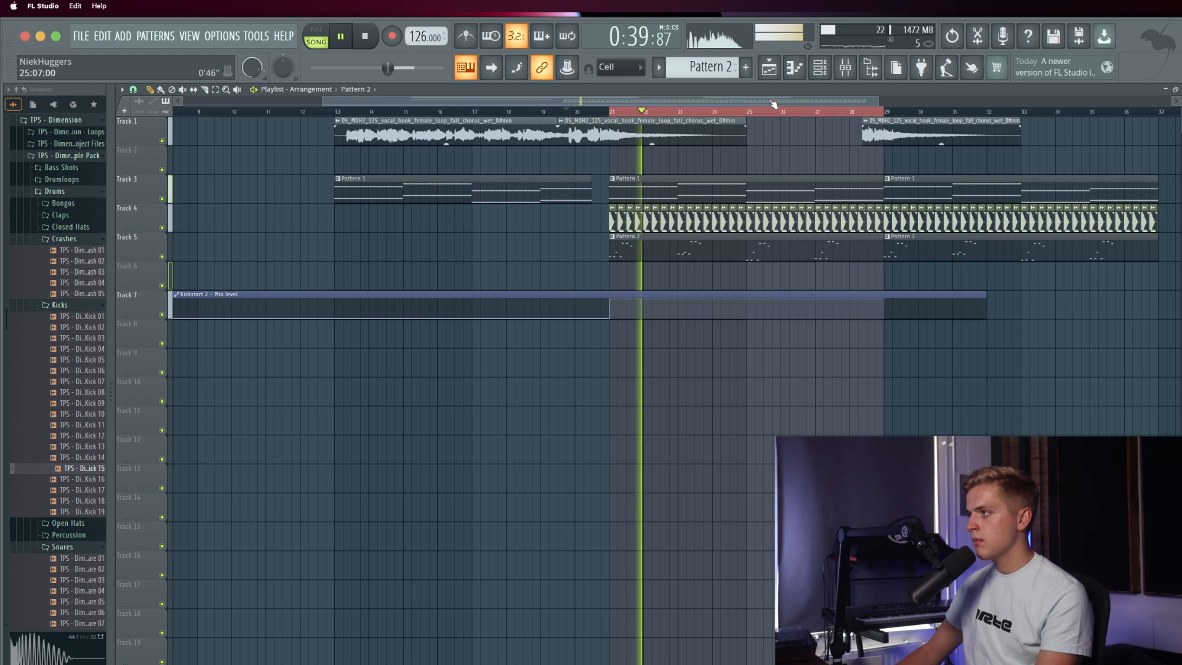
left_click(821, 67)
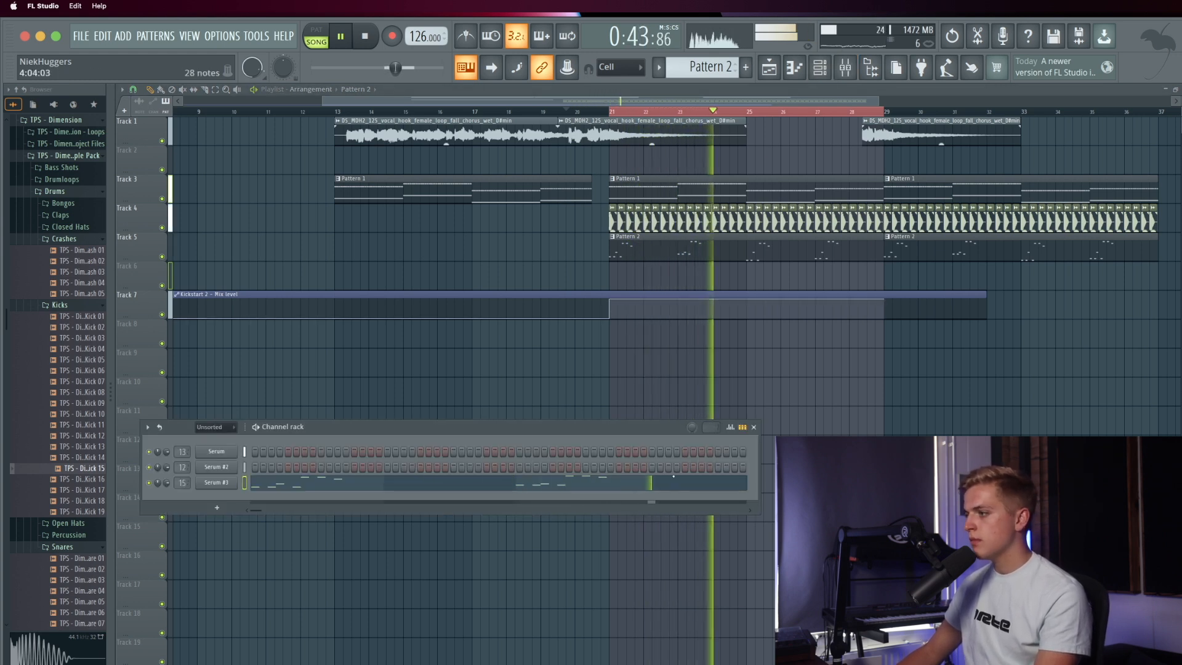
left_click(666, 490)
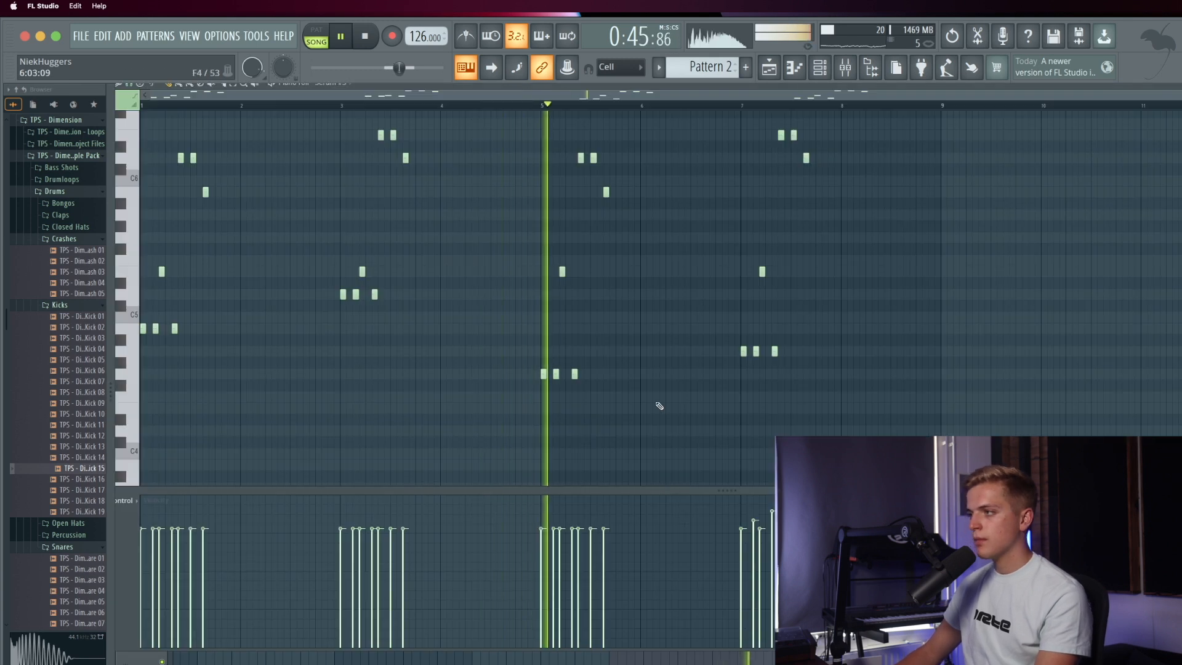
left_click(769, 67)
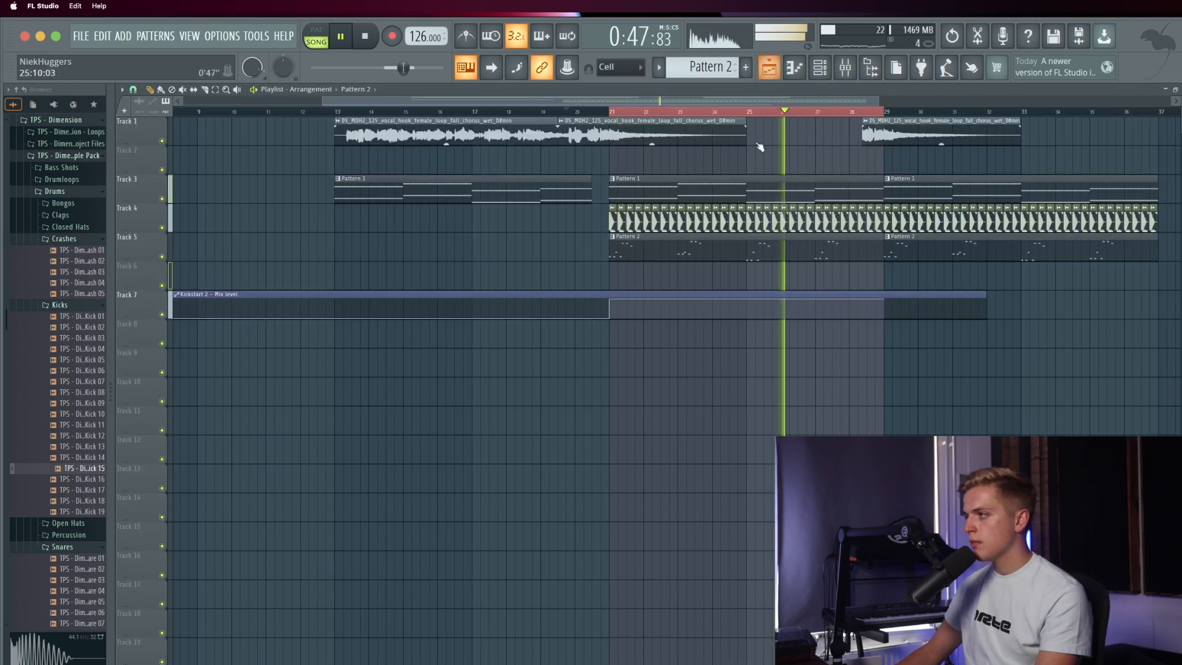
Step: Open the Serum #3 instrument window while the song plays
left_click(819, 69)
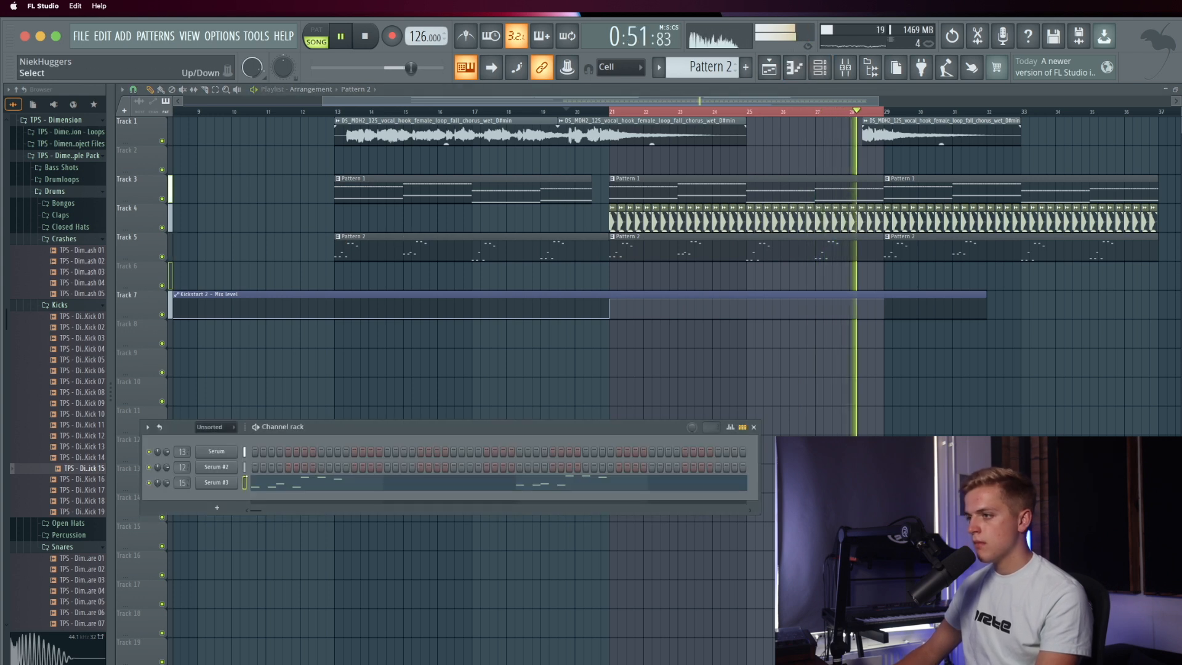
left_click(218, 484)
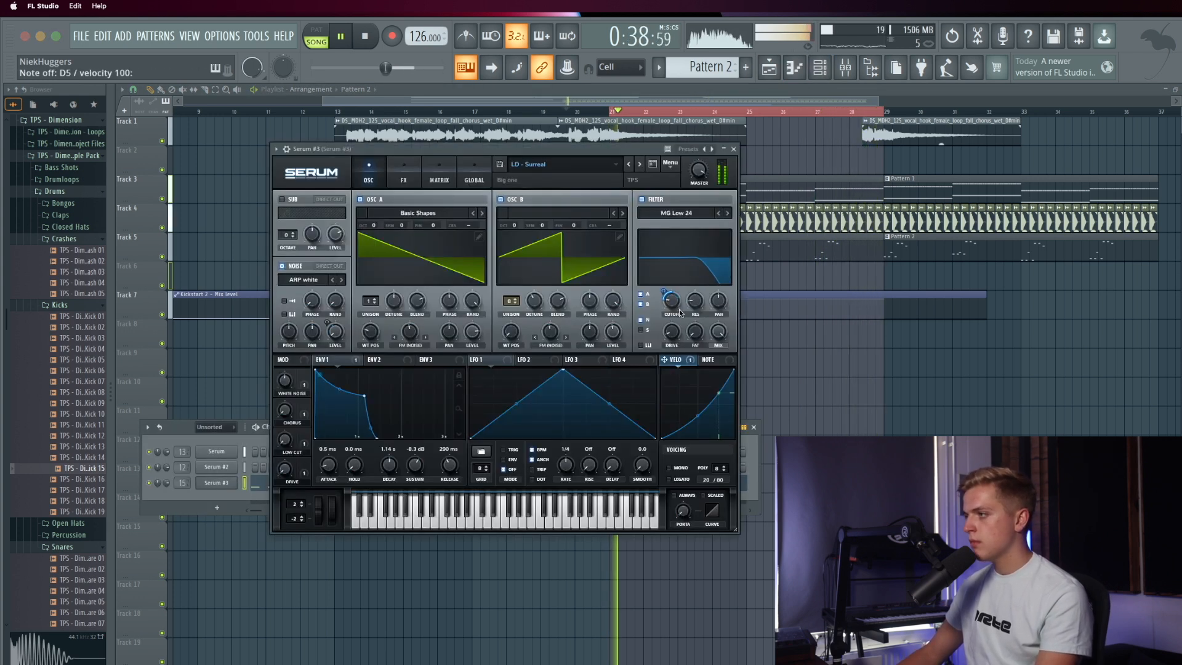
left_click(256, 36)
mouse_move(284, 169)
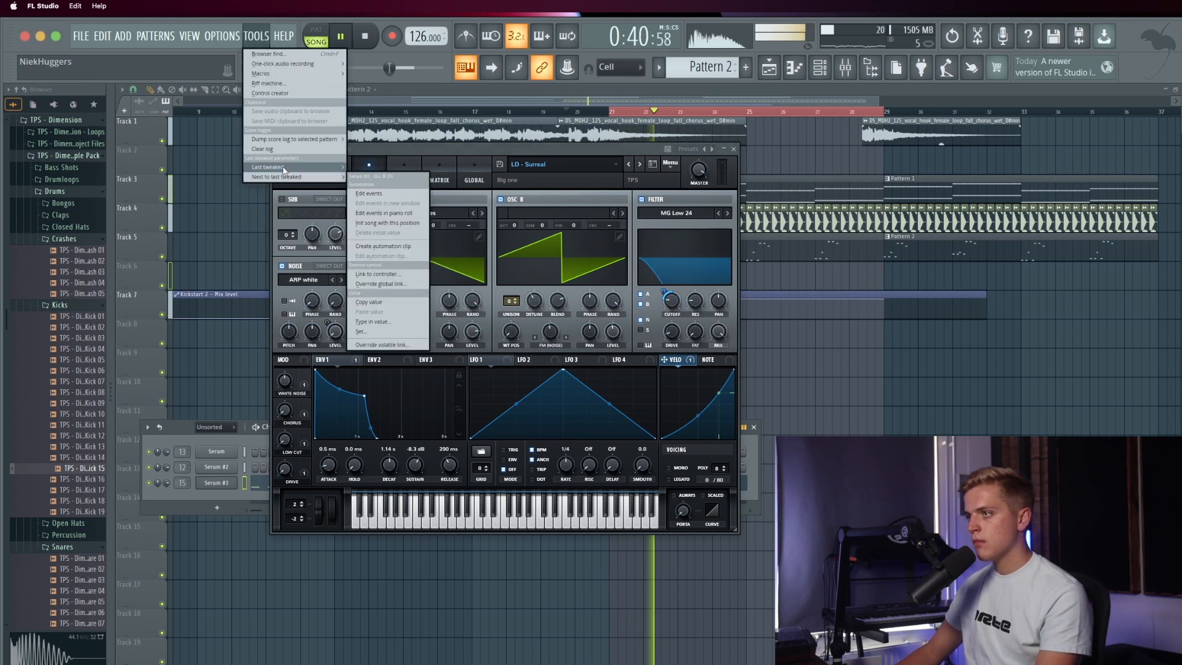
left_click(384, 247)
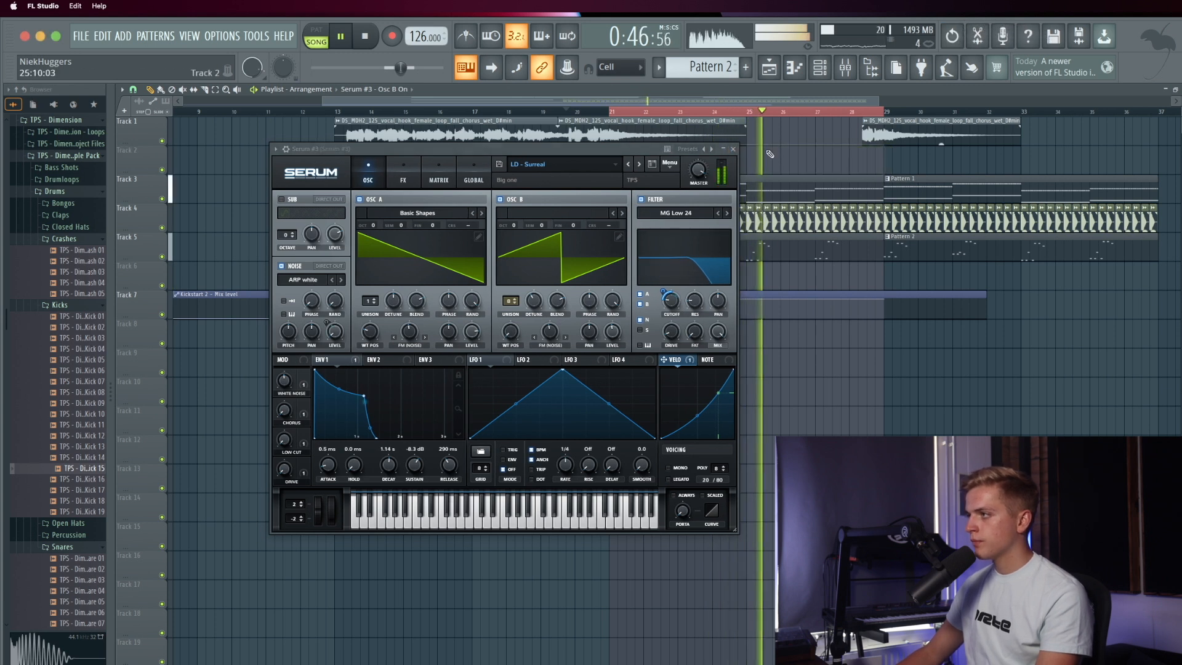
Step: Stop playback, create an automation clip for Serum #3's filter cutoff, and close the instrument window
key("space")
left_click(240, 36)
mouse_move(256, 36)
mouse_move(277, 162)
left_click(388, 235)
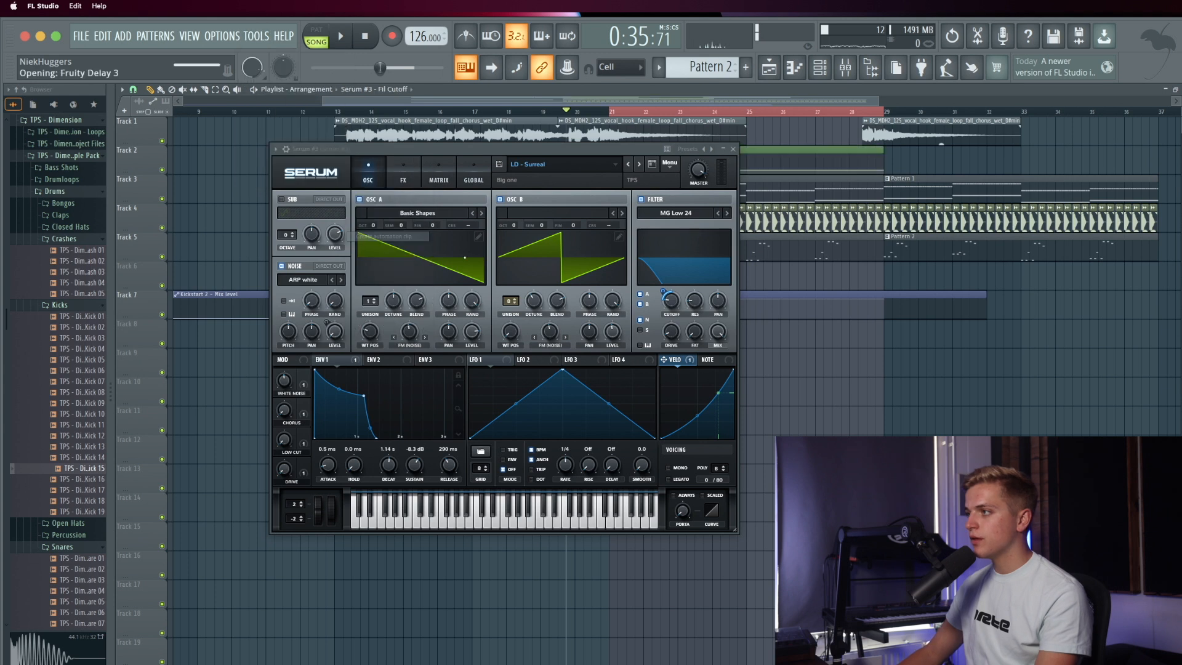
left_click(733, 151)
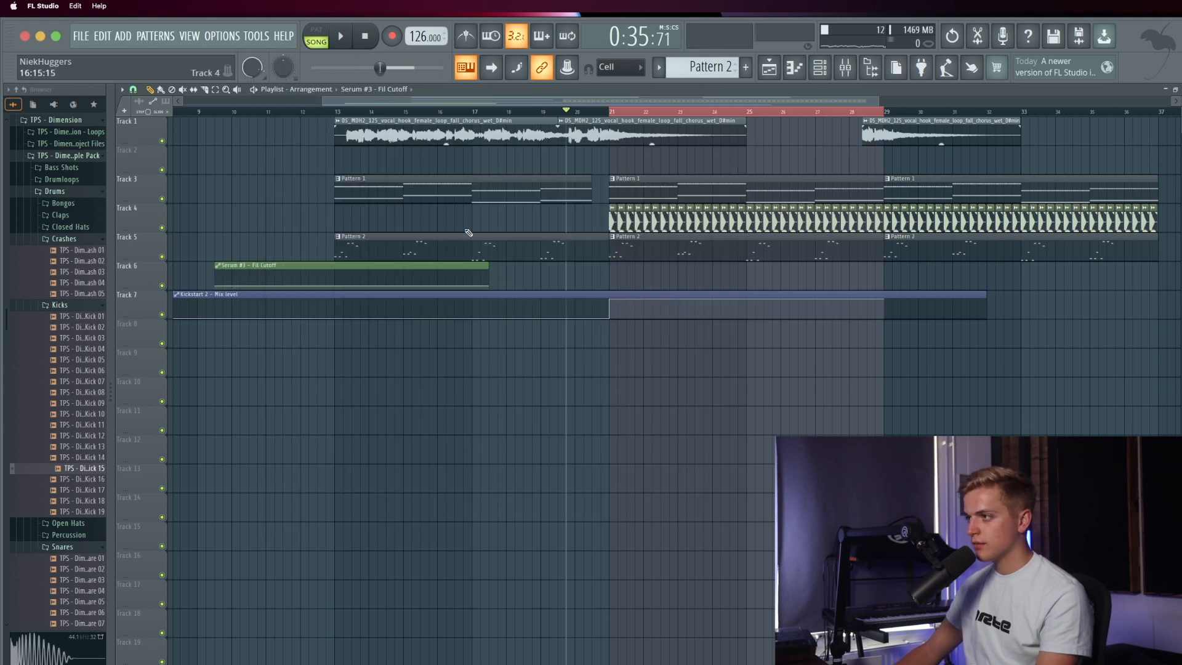
Step: Place the filter cutoff clip on Track 6 from bar 13 to past bar 35, ramping up until bar 21 and dropping to a flat level there
left_click_drag(456, 265, 571, 270)
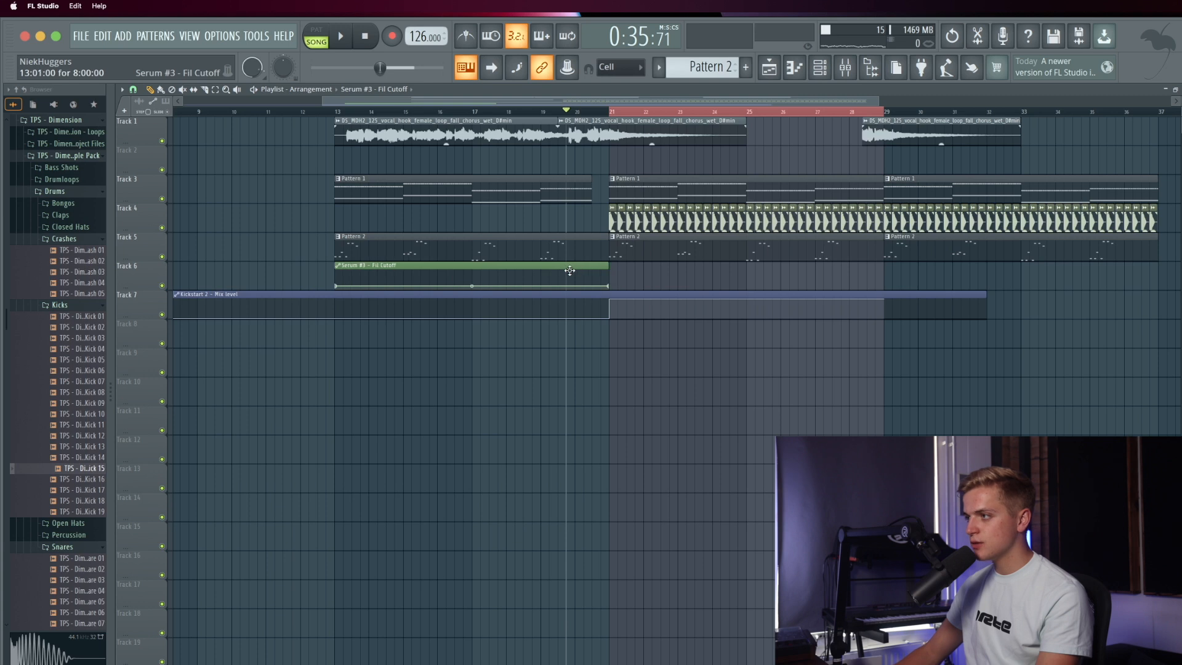
key("space")
left_click_drag(609, 274, 781, 274)
left_click_drag(575, 285, 609, 275)
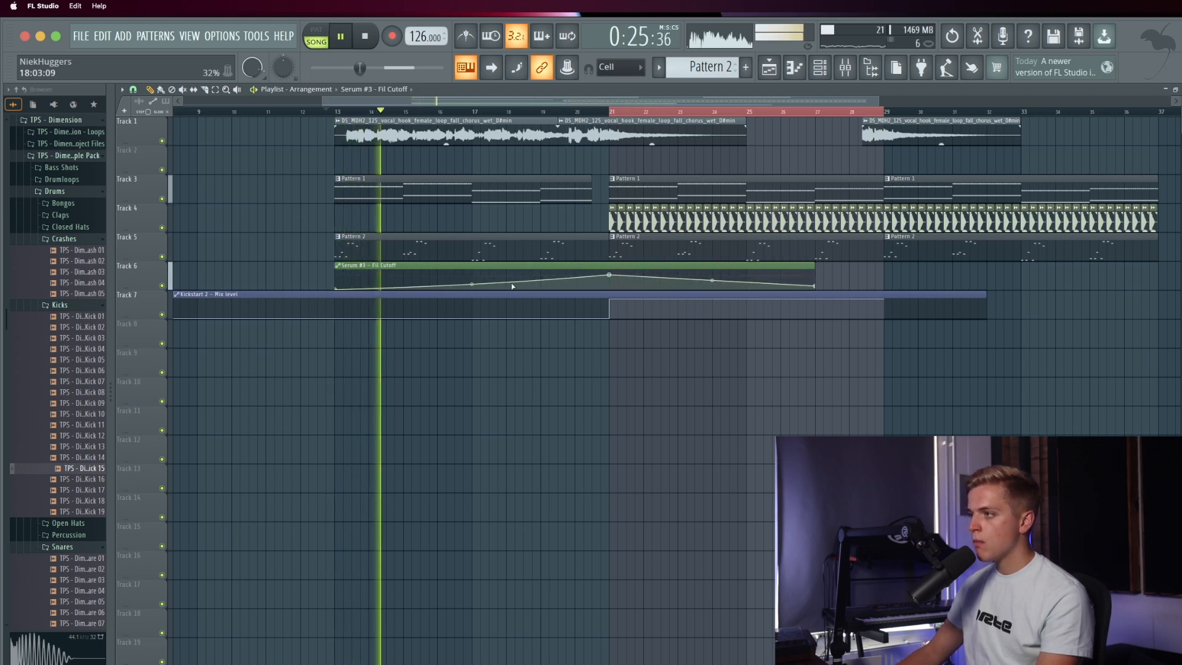
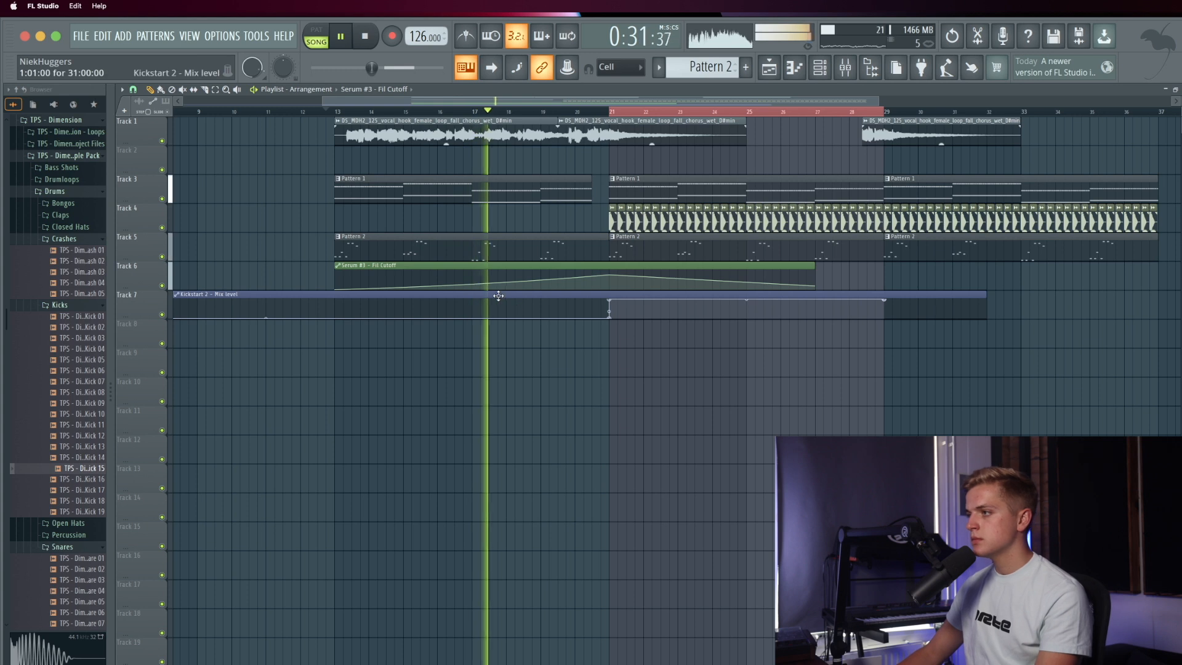
mouse_move(609, 275)
left_mouse_down()
mouse_move(620, 287)
mouse_move(610, 285)
left_mouse_up()
left_click_drag(807, 284, 809, 289)
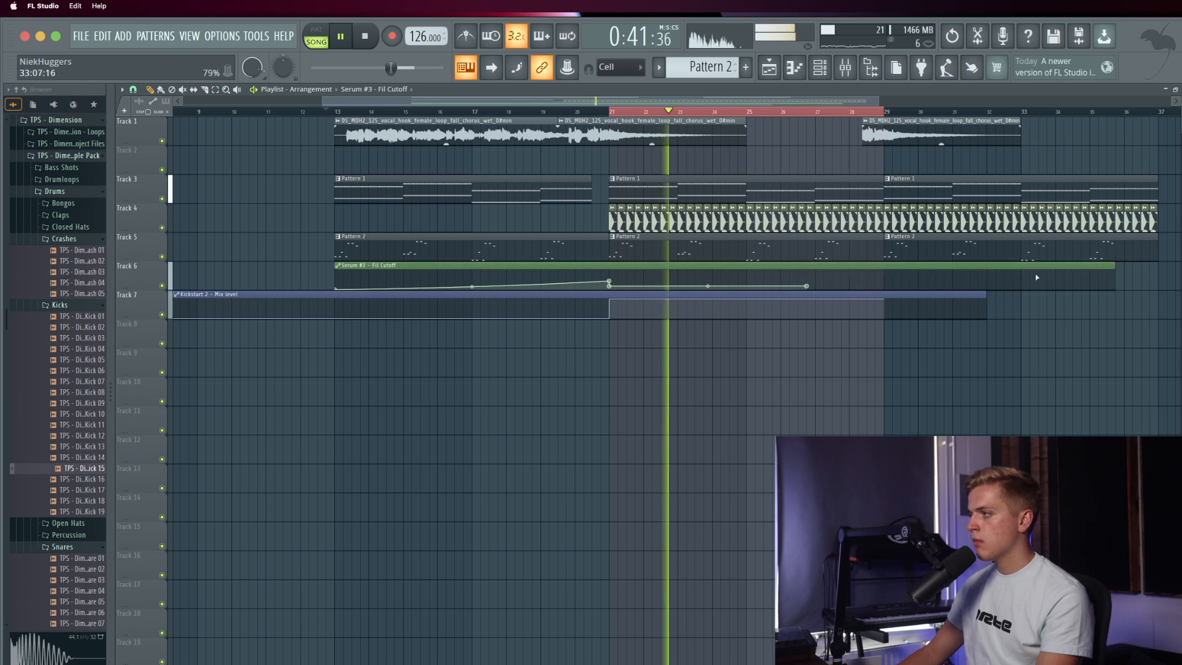
Step: Load Kickstart 2 into slot 10 of the Serum #3 mixer track and play the song with it
left_click(847, 68)
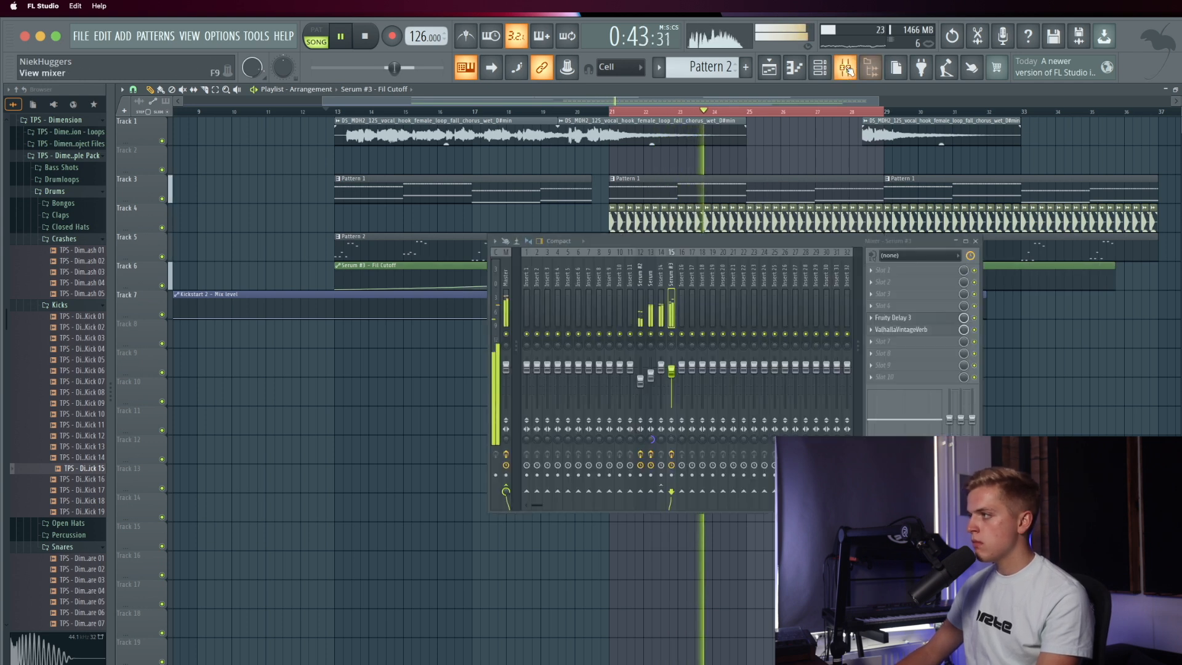
left_click(907, 373)
left_click(908, 372)
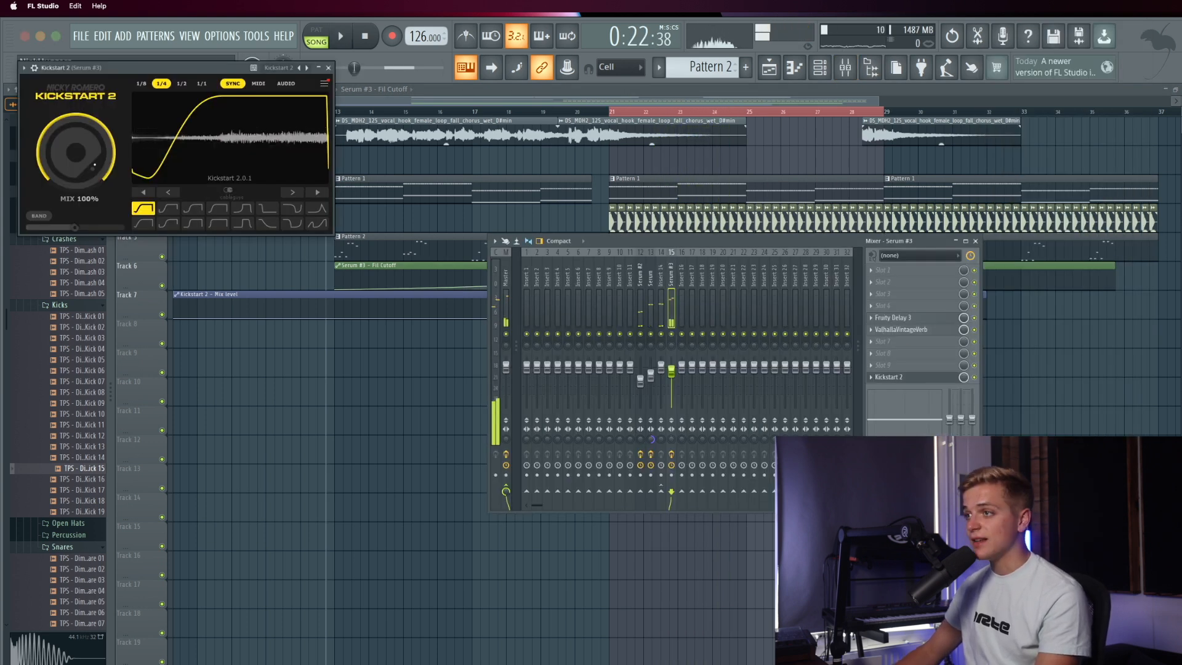
key("space")
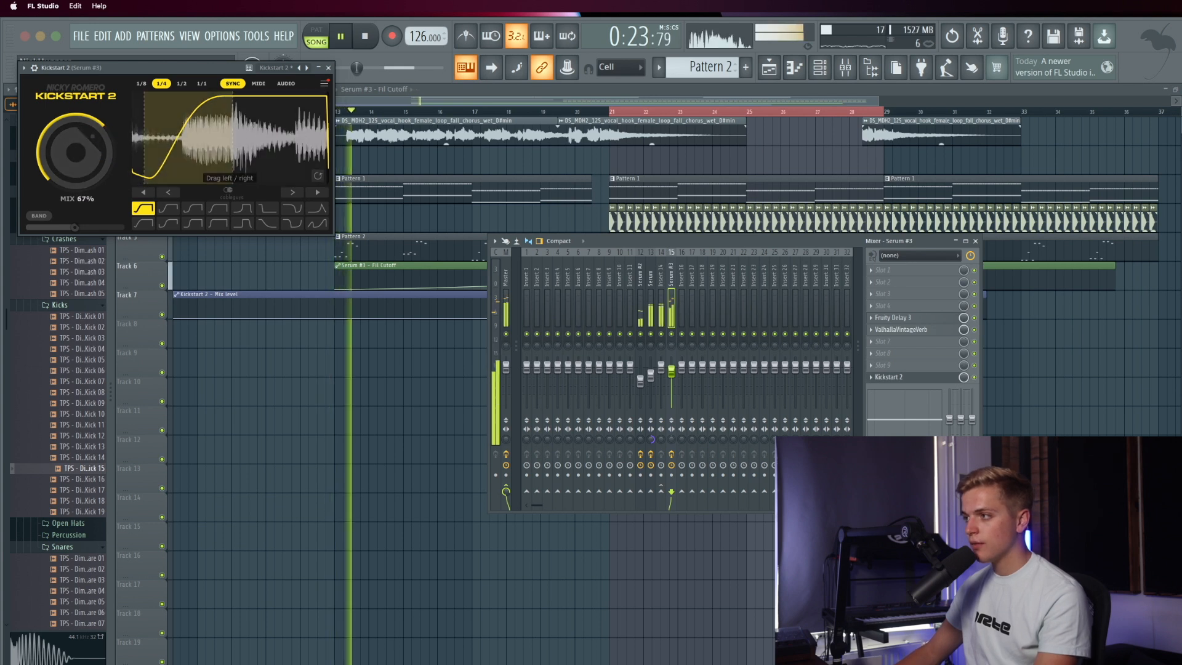
Step: Link the Kickstart 2 slot's mix level on the Serum #3 mixer track to the Kickstart 2 - Mix level automation clip
right_click(964, 377)
left_click(999, 496)
left_click(897, 348)
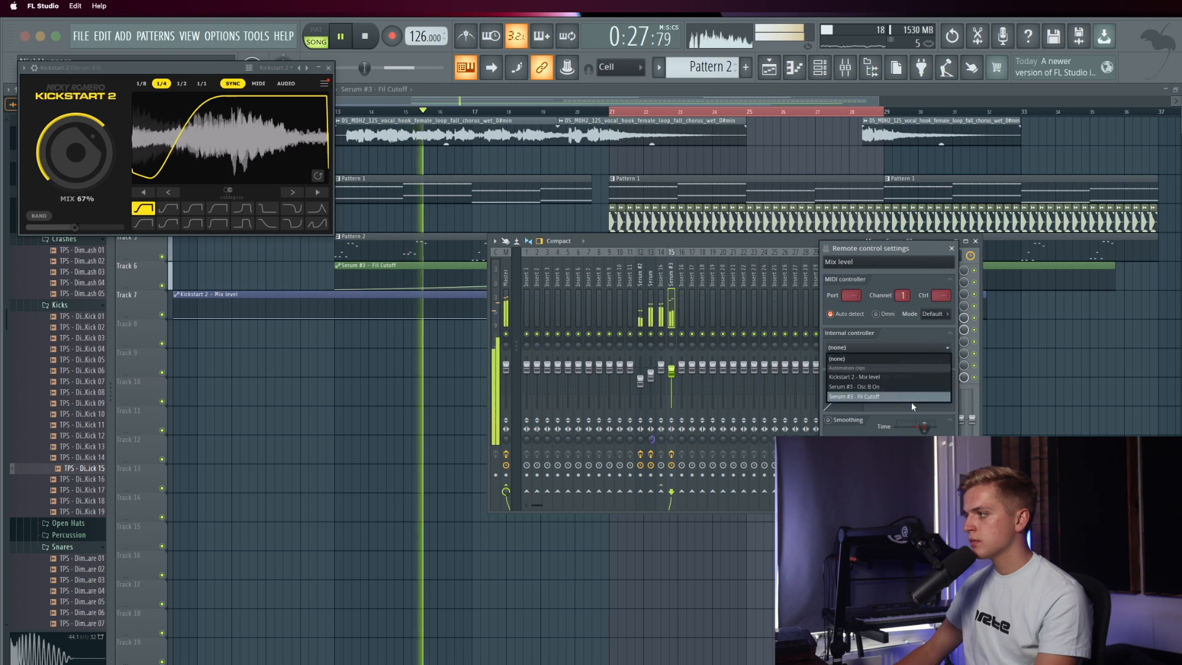
left_click(901, 378)
left_click(933, 461)
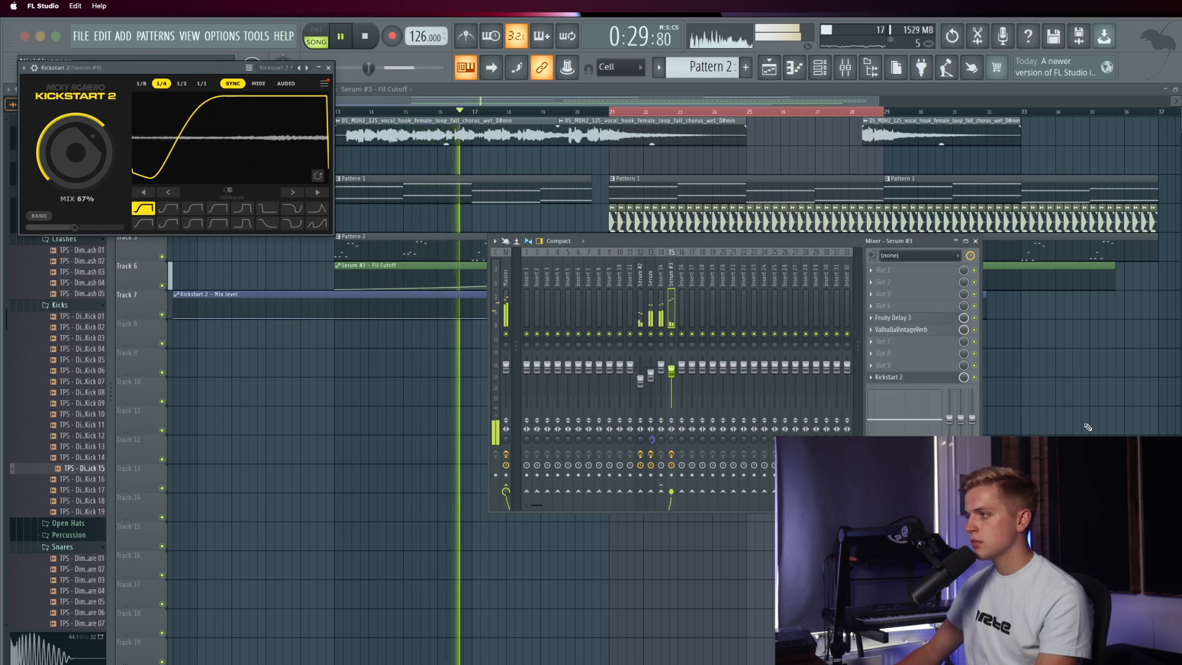
Step: Hide the mixer, listen to the build-up and drop in the playlist, and close the Kickstart 2 window
key("F9")
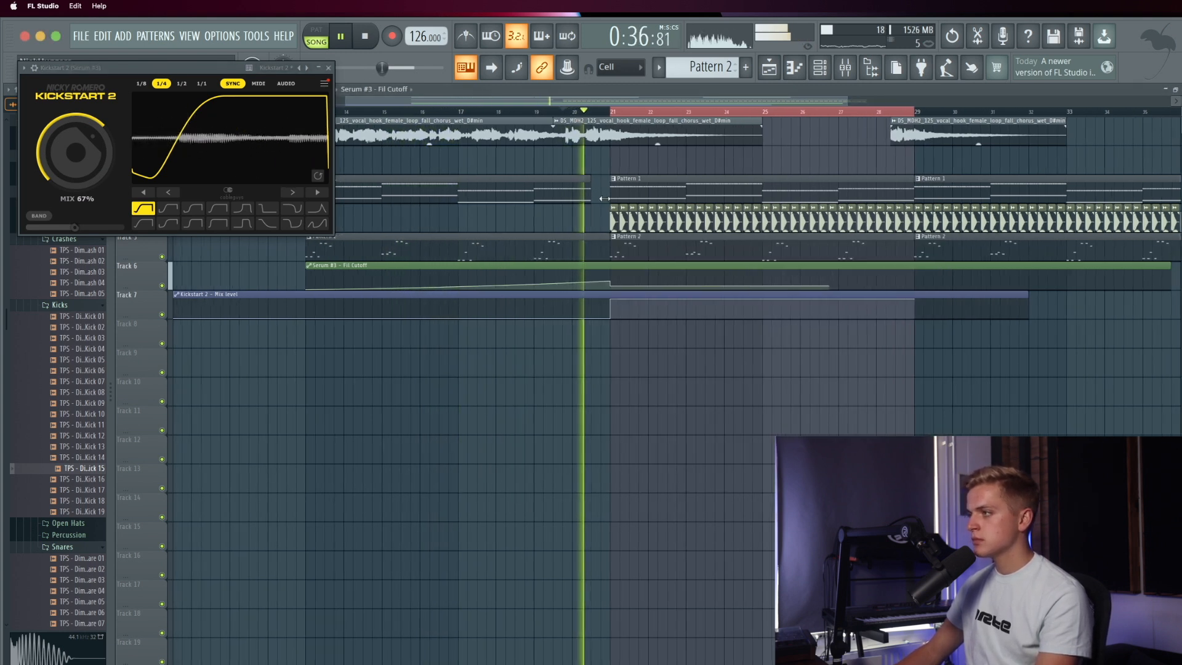
scroll(619, 209, "up", 5)
scroll(619, 209, "down", 5)
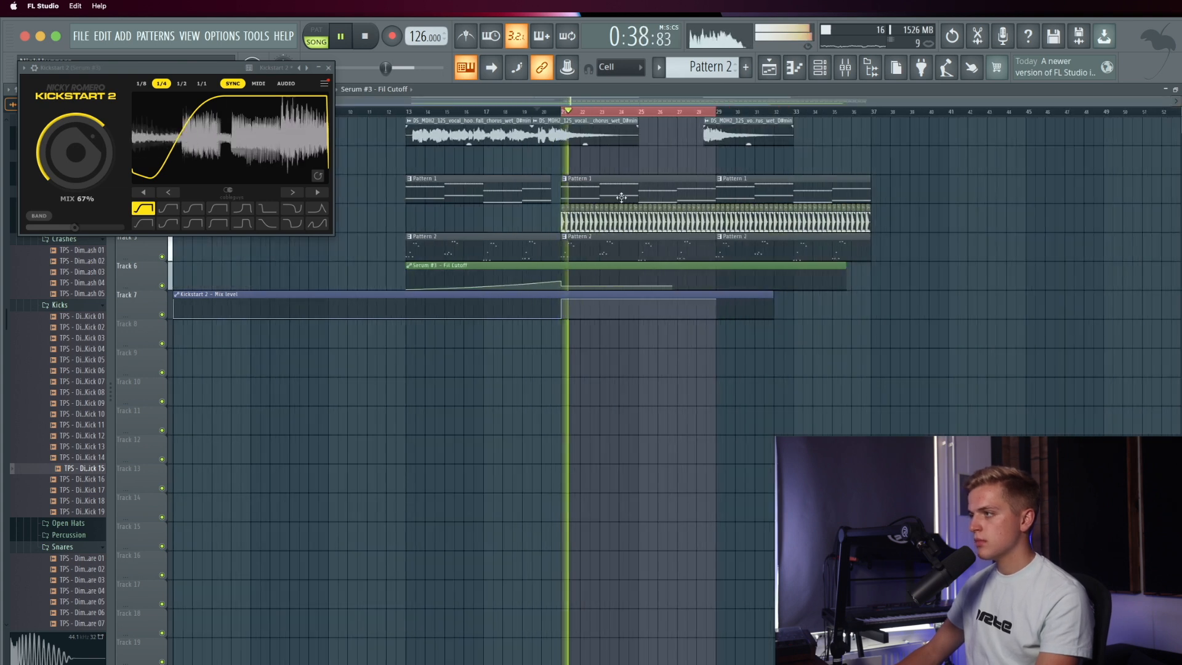
left_click(818, 67)
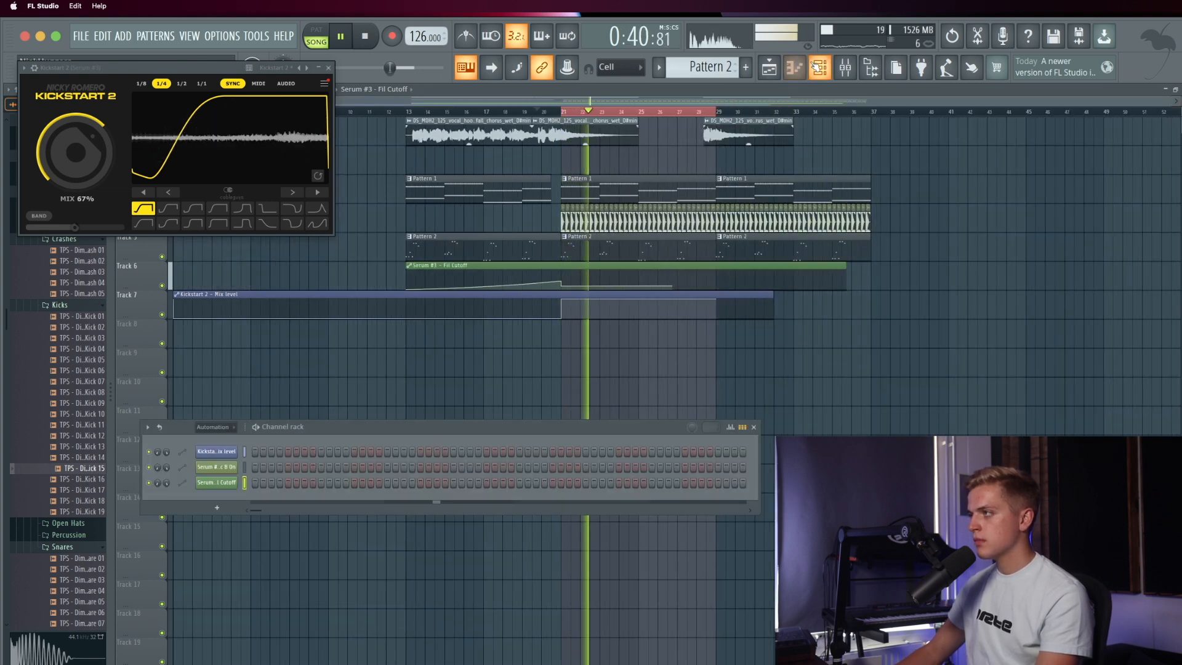
left_click(819, 67)
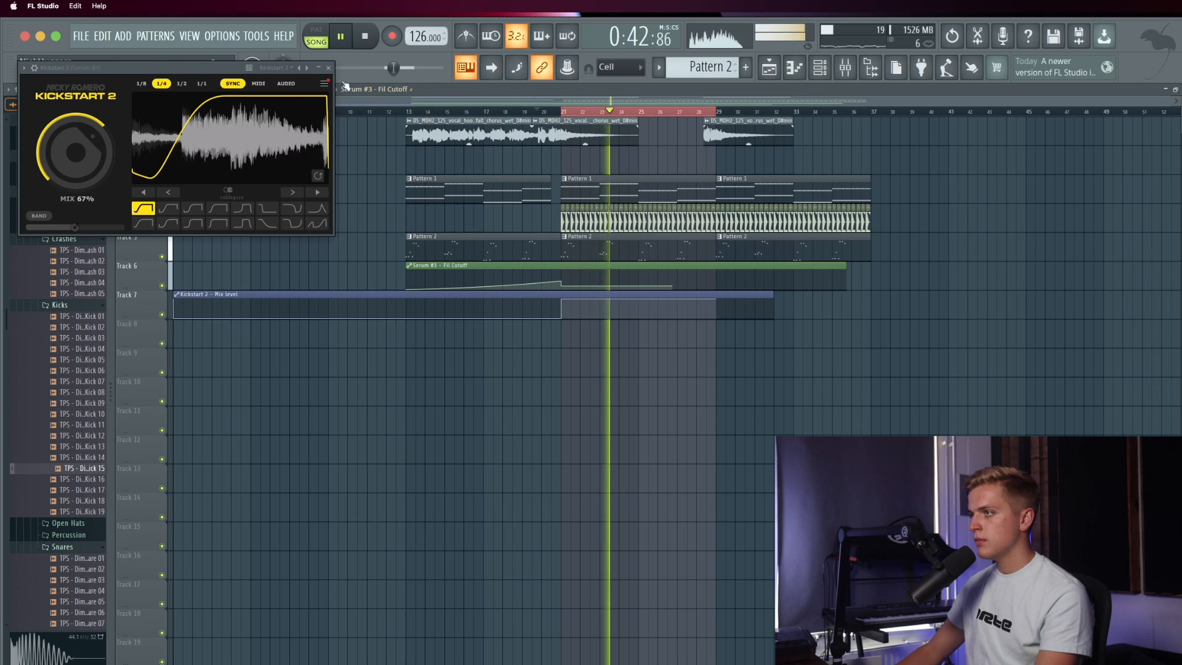
left_click(328, 67)
Step: Show the channel rack, add a new Serum instance, and load the user preset LD - Everything
left_click(819, 67)
scroll(708, 63, "down", 1)
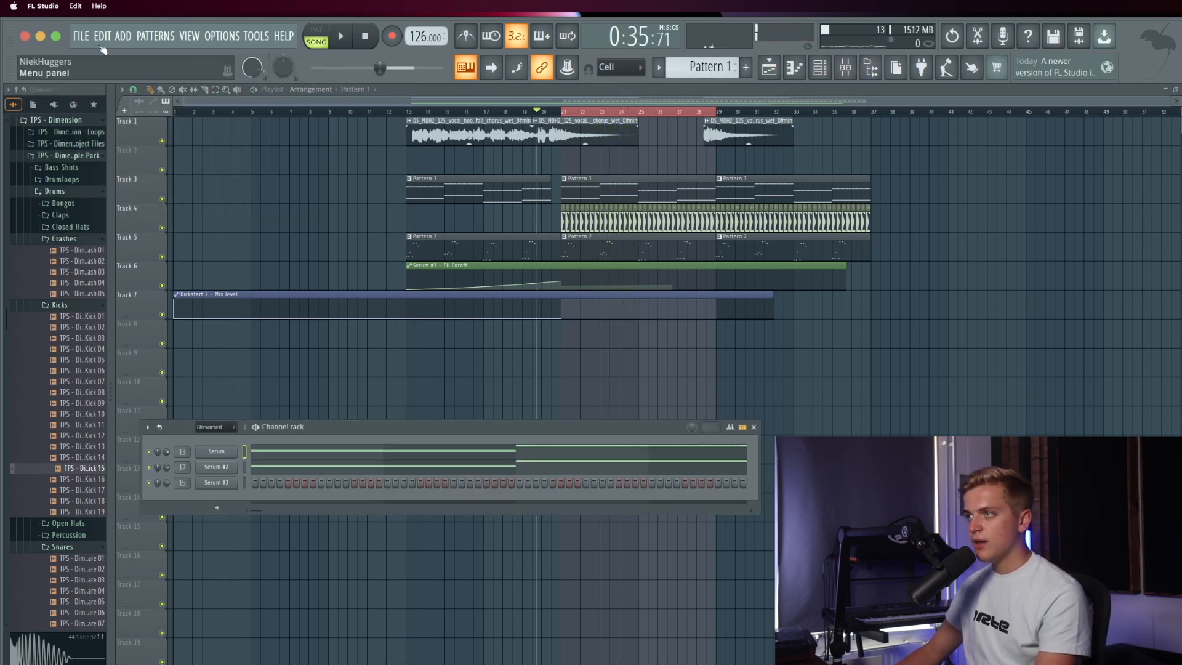
left_click(123, 35)
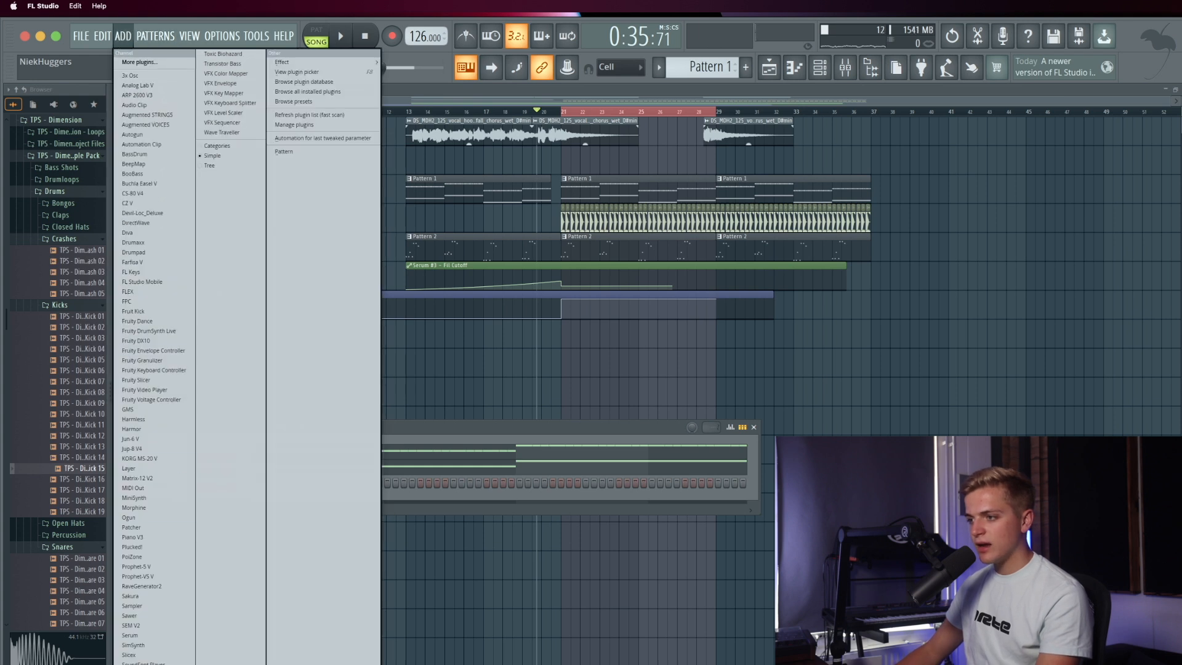
left_click(148, 635)
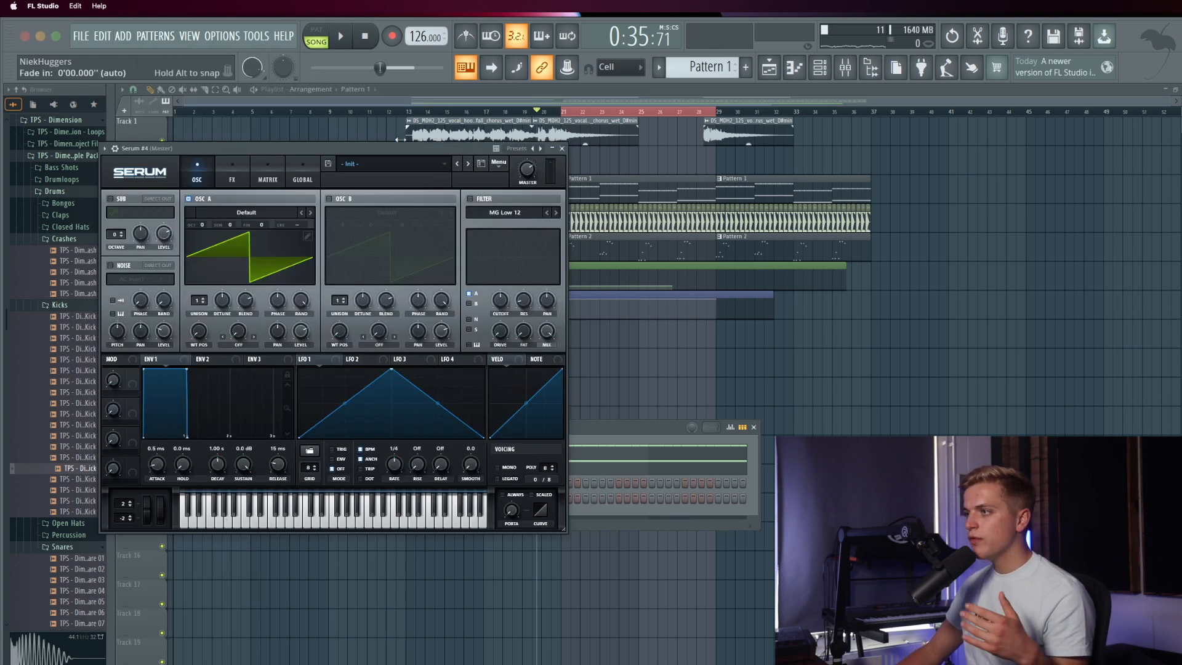
left_click(394, 164)
mouse_move(397, 288)
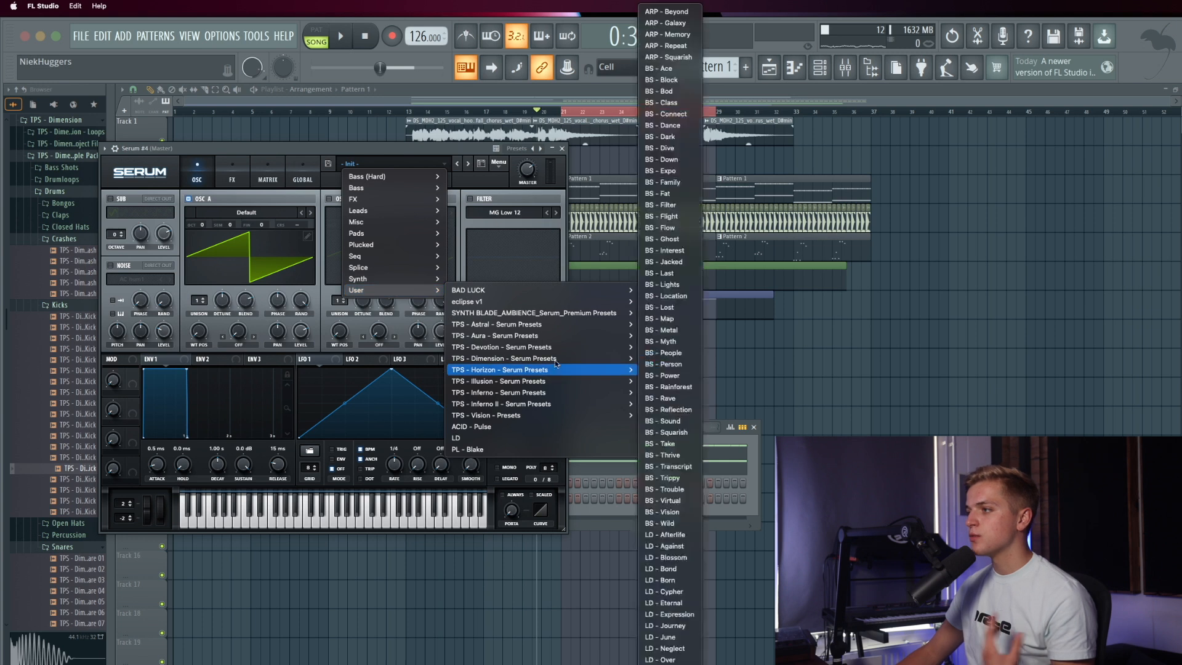
mouse_move(555, 327)
left_click(674, 479)
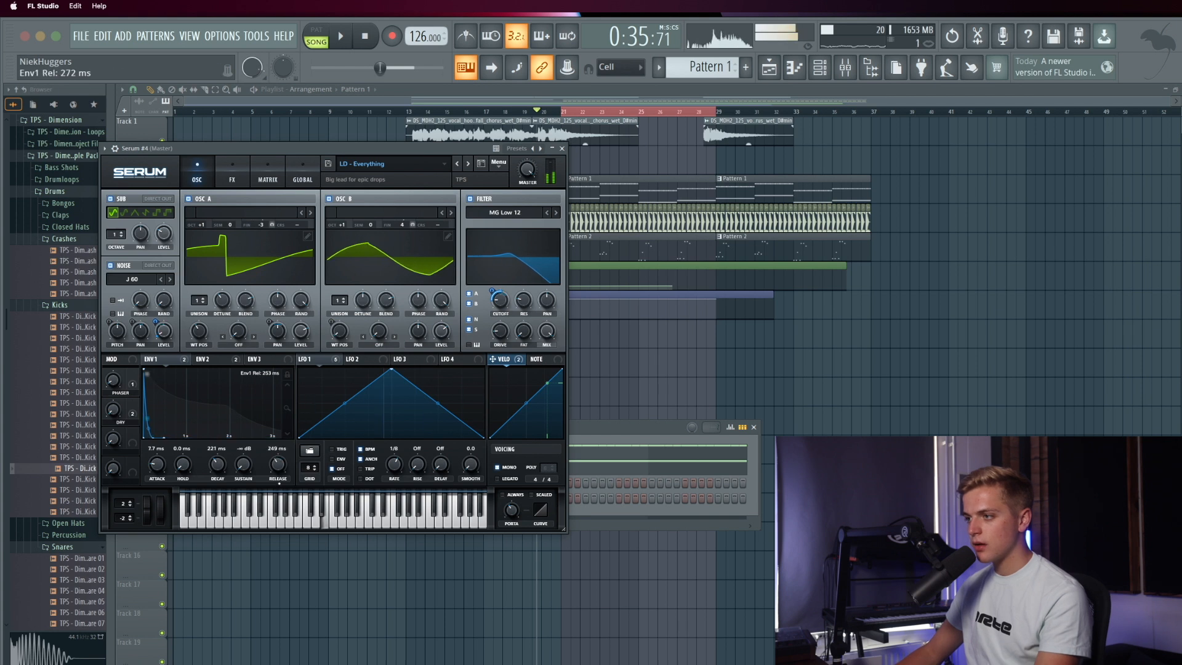
Step: Turn off the delay and reverb effects in Serum #4, test its sound, and close the instrument window
left_click(232, 173)
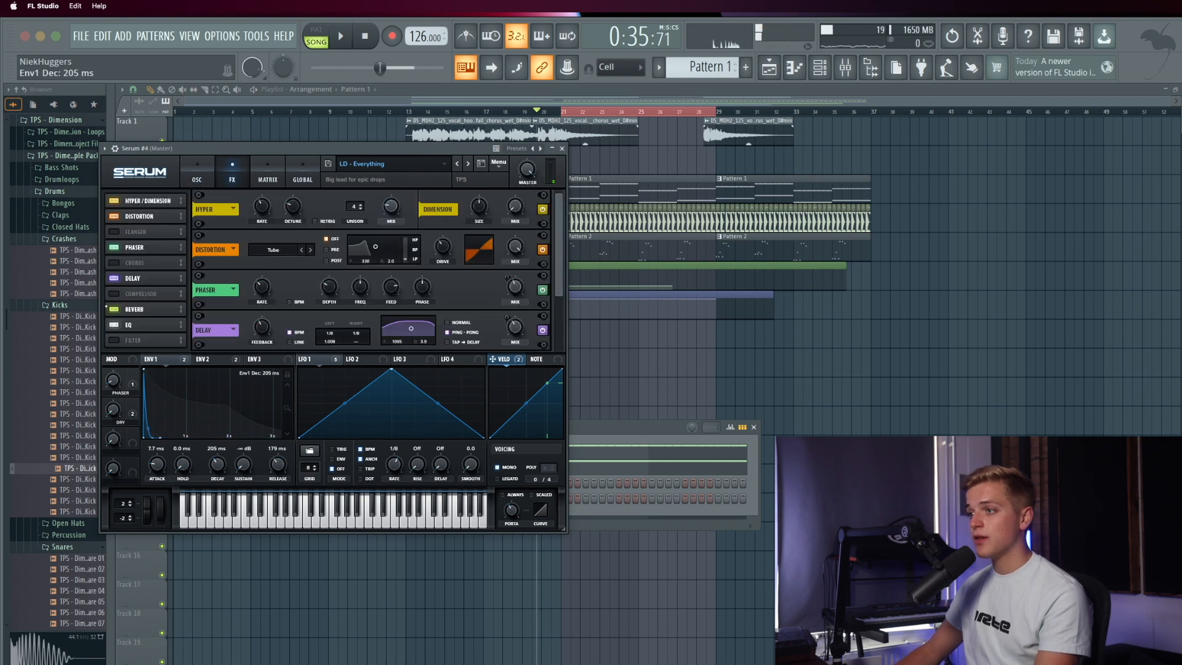
left_click(114, 277)
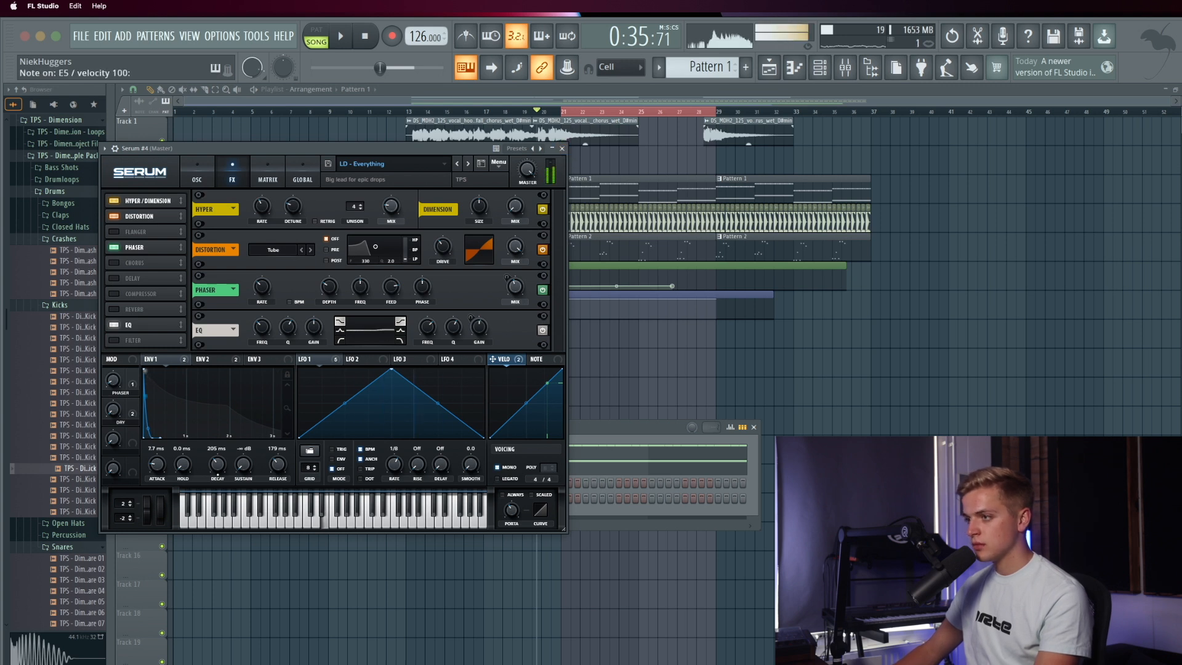
right_click(842, 314)
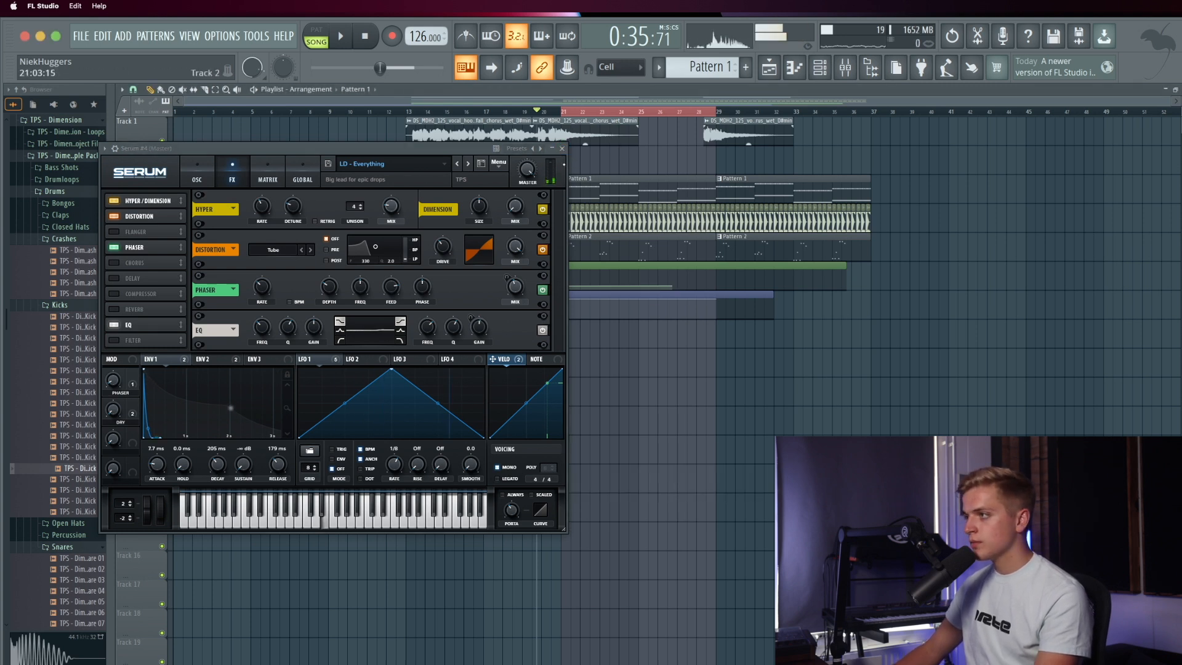
left_click(562, 148)
Step: Open the piano roll of Serum #4 in Pattern 1 and place four short D5 notes at the start of bar 1
left_click(794, 68)
left_click(820, 68)
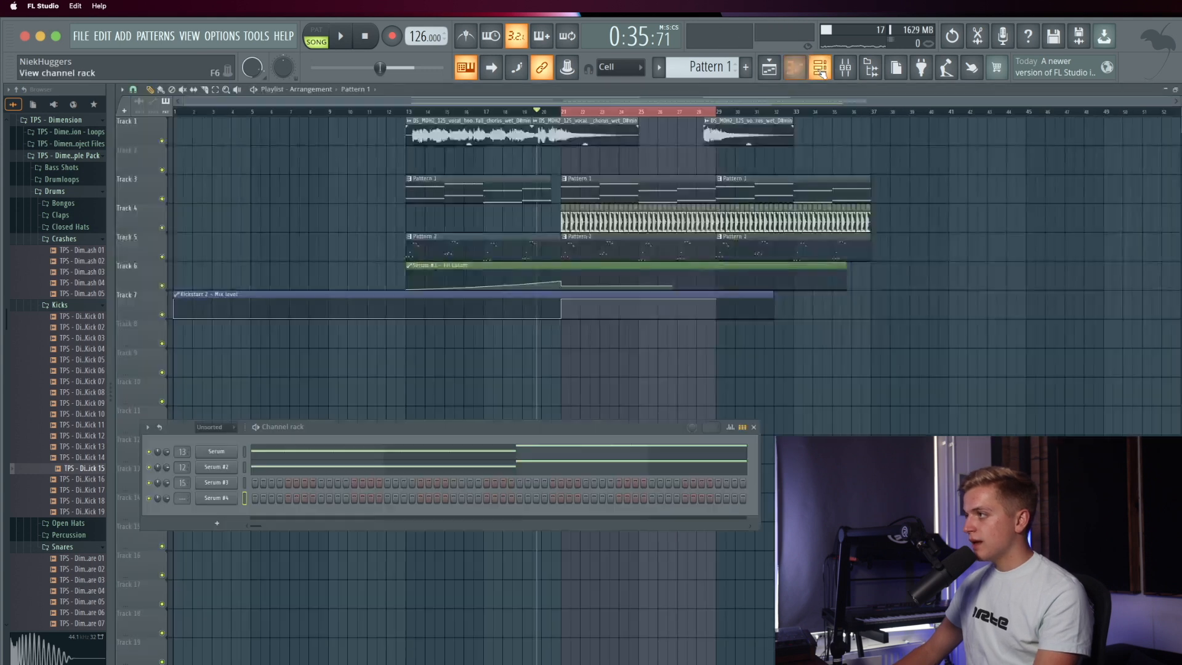
right_click(232, 482)
right_click(232, 497)
right_click(232, 497)
left_click(247, 497)
scroll(154, 299, "up", 5, "ctrl")
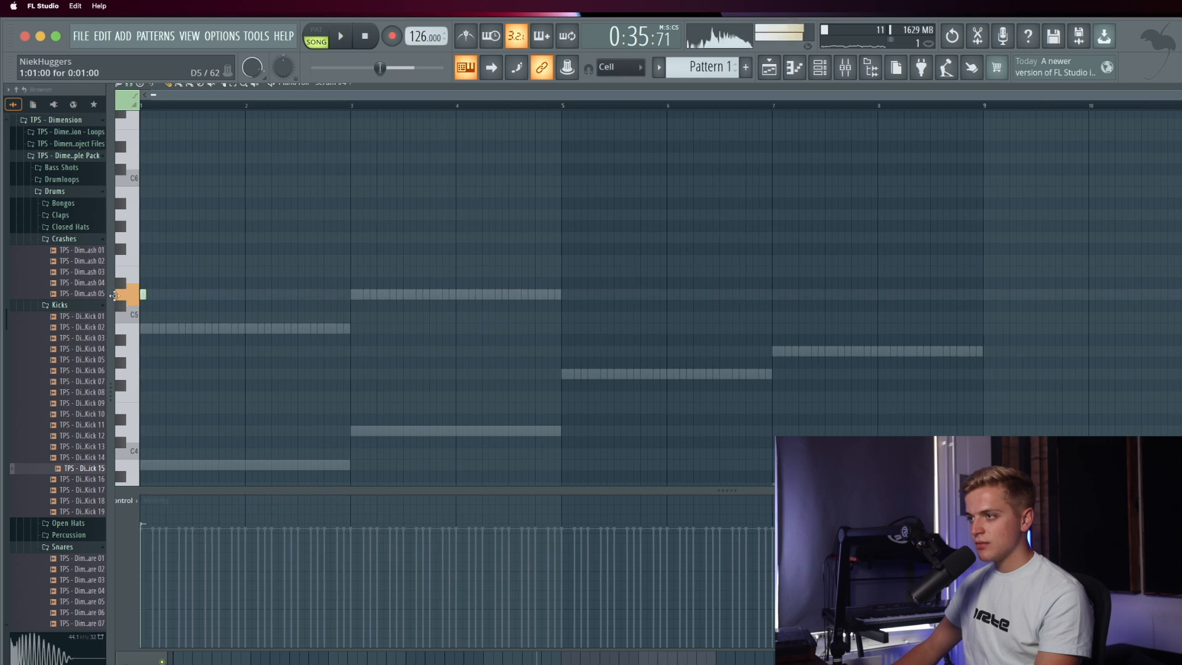
left_click(147, 294)
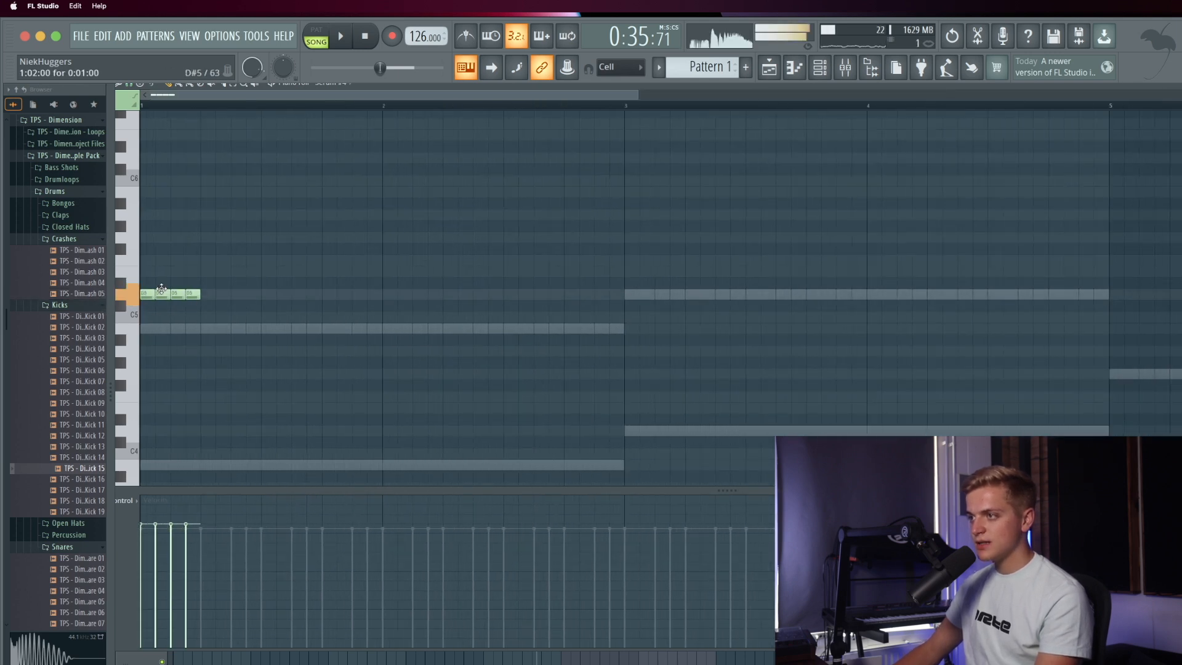
Step: Duplicate the short D5 notes until they fill bars 1 and 2
key("super+b")
key("super+b")
key("super+b")
key("super+b")
key("super+b")
key("super+b")
key("super+b")
key("super+b")
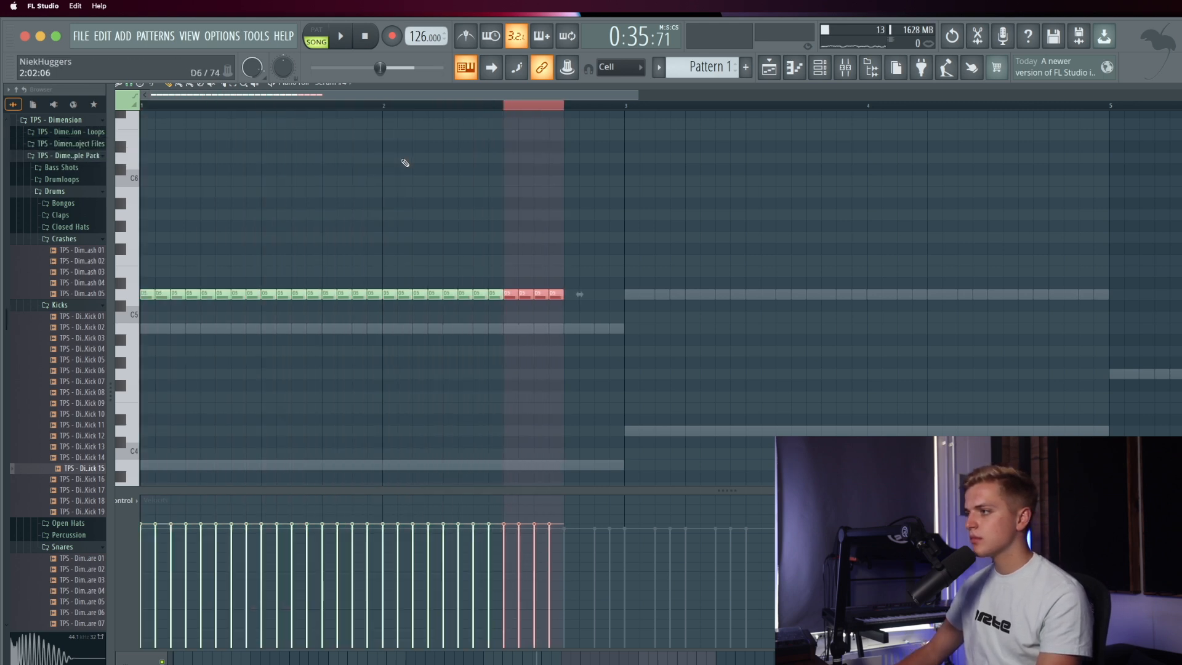
key("super+z")
Step: Show the mixer, route Serum #4 to mixer track 6, and play Pattern 1 in pattern mode
left_click(845, 68)
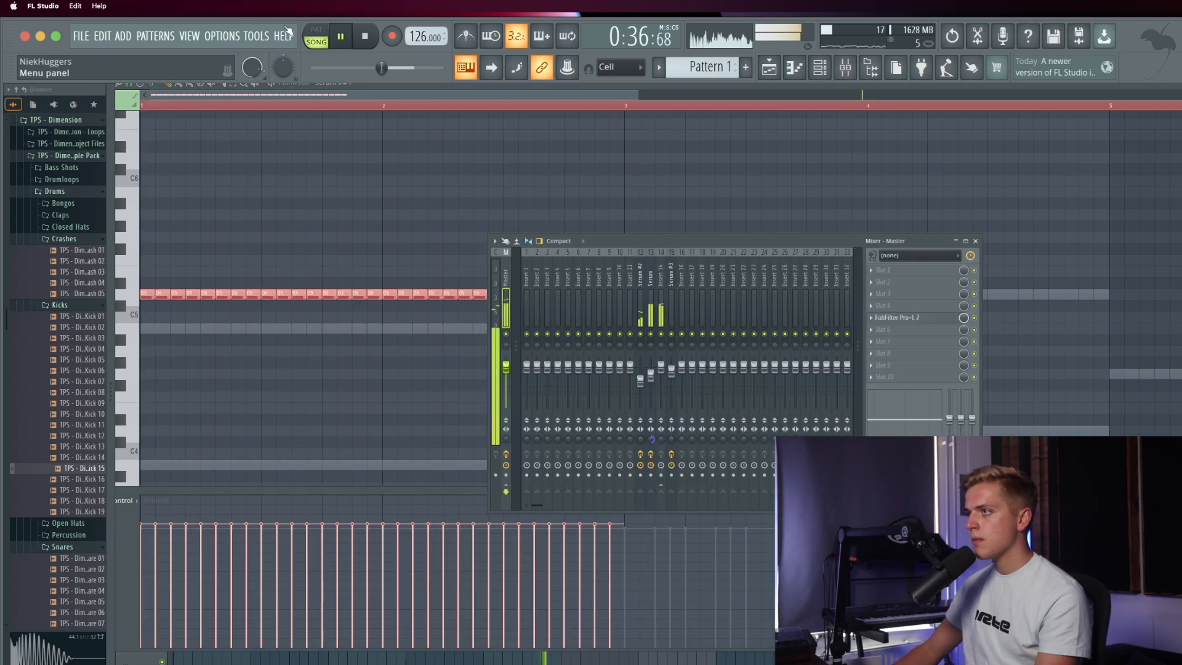
key("space")
key("l")
key("space")
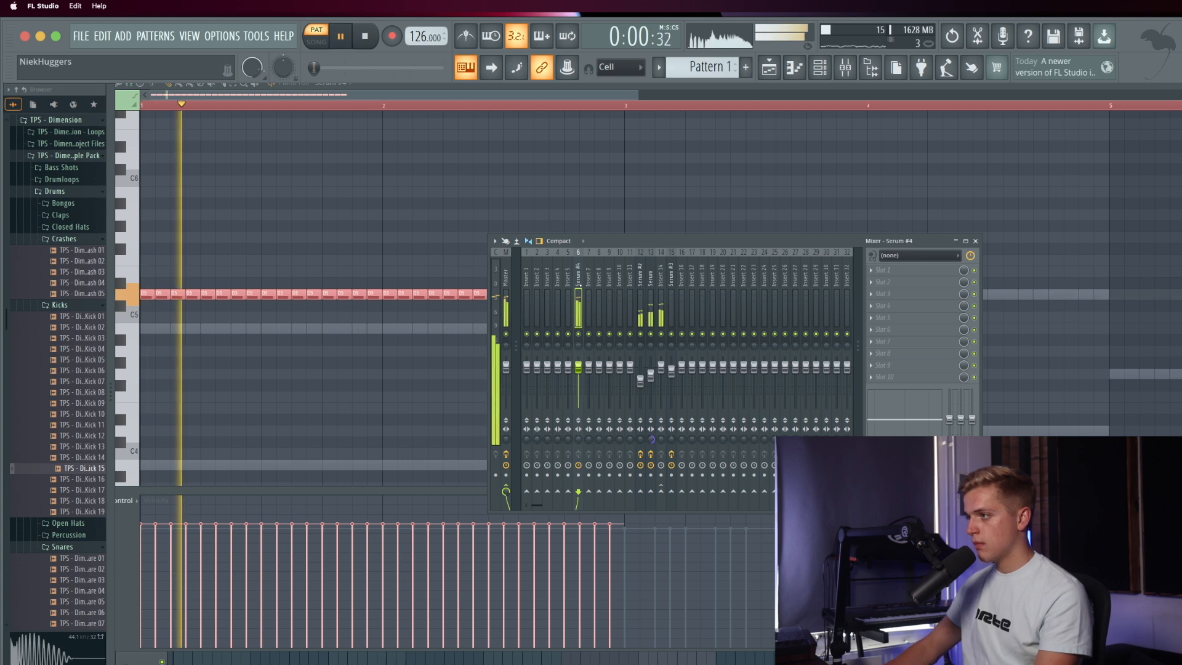
key("space")
Step: Copy the D5 notes into bars 3 and 4 and transpose the copies to E5 while the pattern plays
left_click(470, 352, "super")
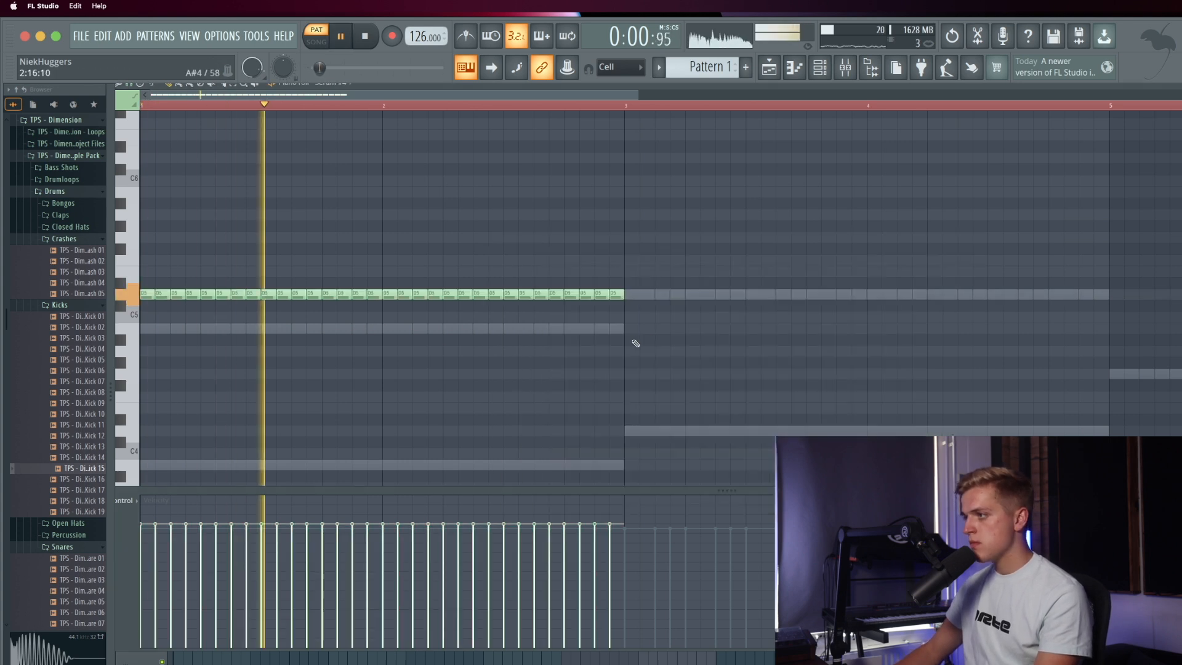
left_click_drag(635, 268, 629, 332)
key("space")
key("space")
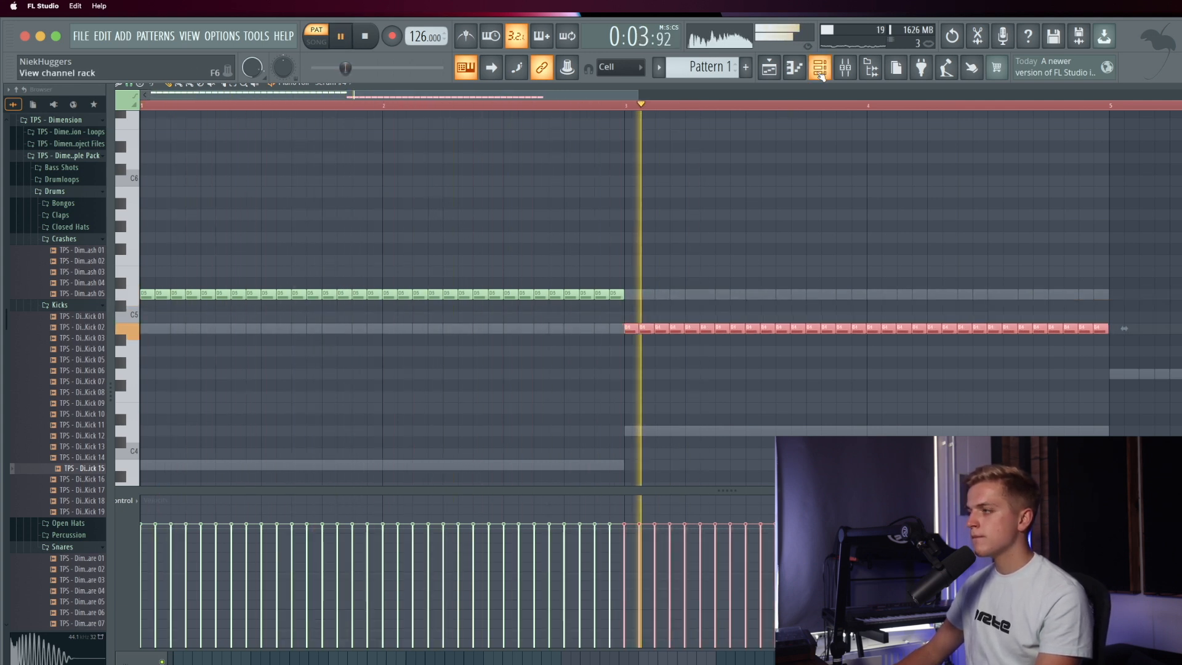
left_click_drag(661, 321, 662, 267)
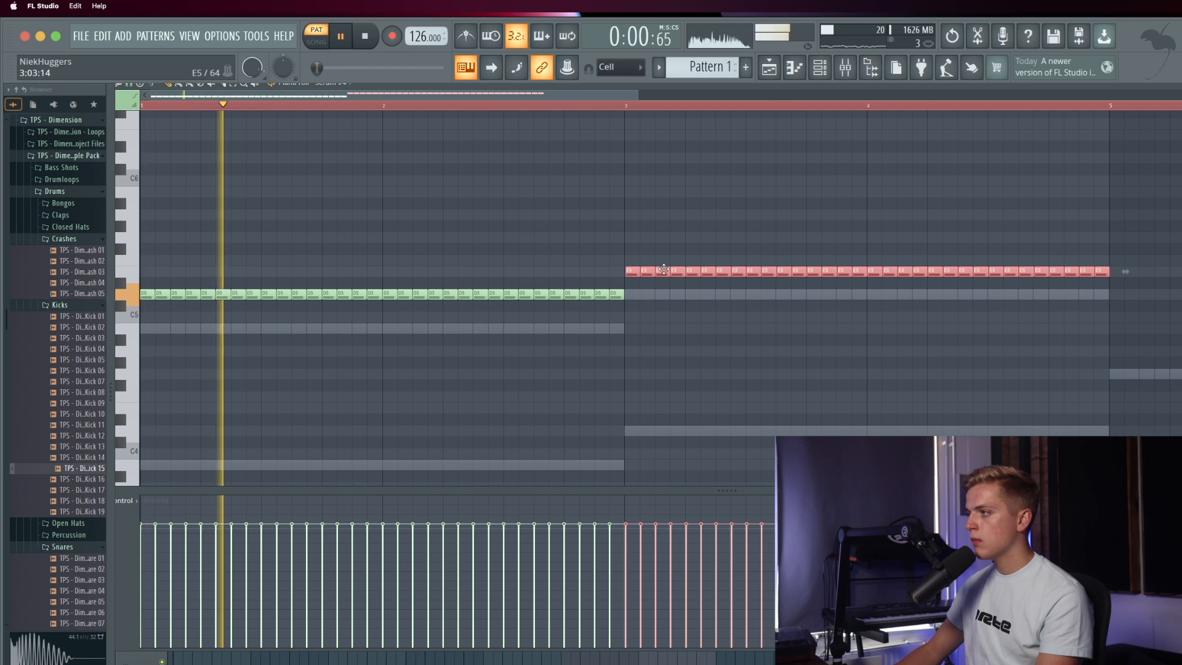
Step: Copy the E5 notes into bars 5 and 6 on C5 and align them with the start of bar 5
scroll(660, 267, "down", 3)
scroll(661, 267, "down", 5)
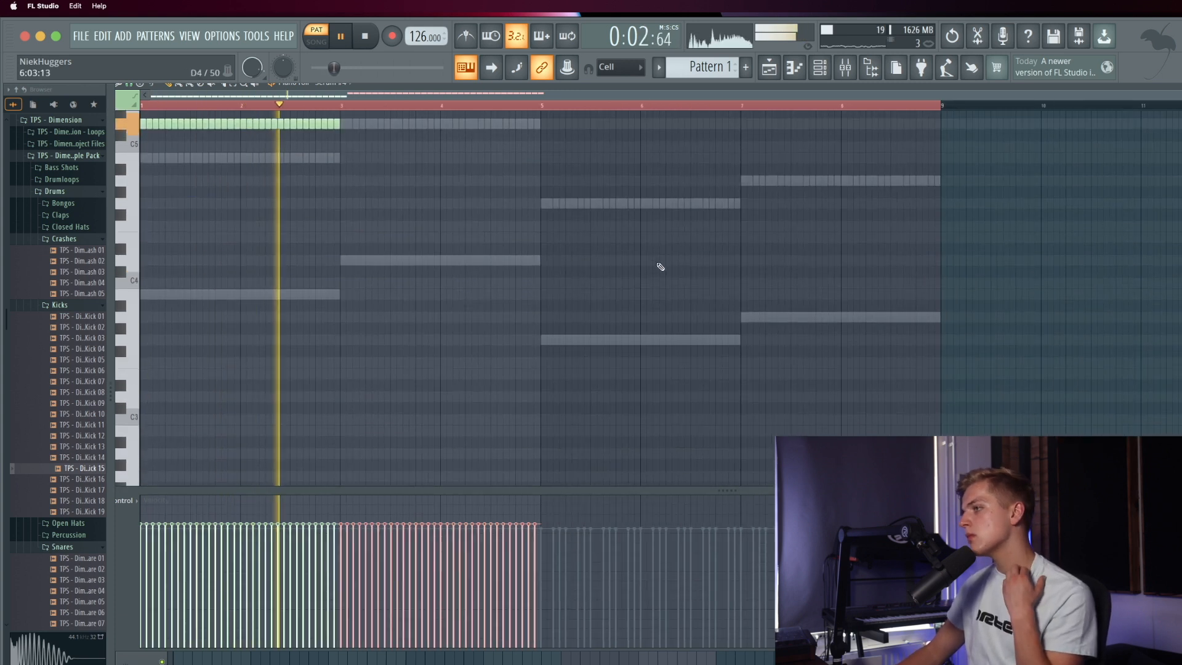
scroll(660, 266, "up", 2)
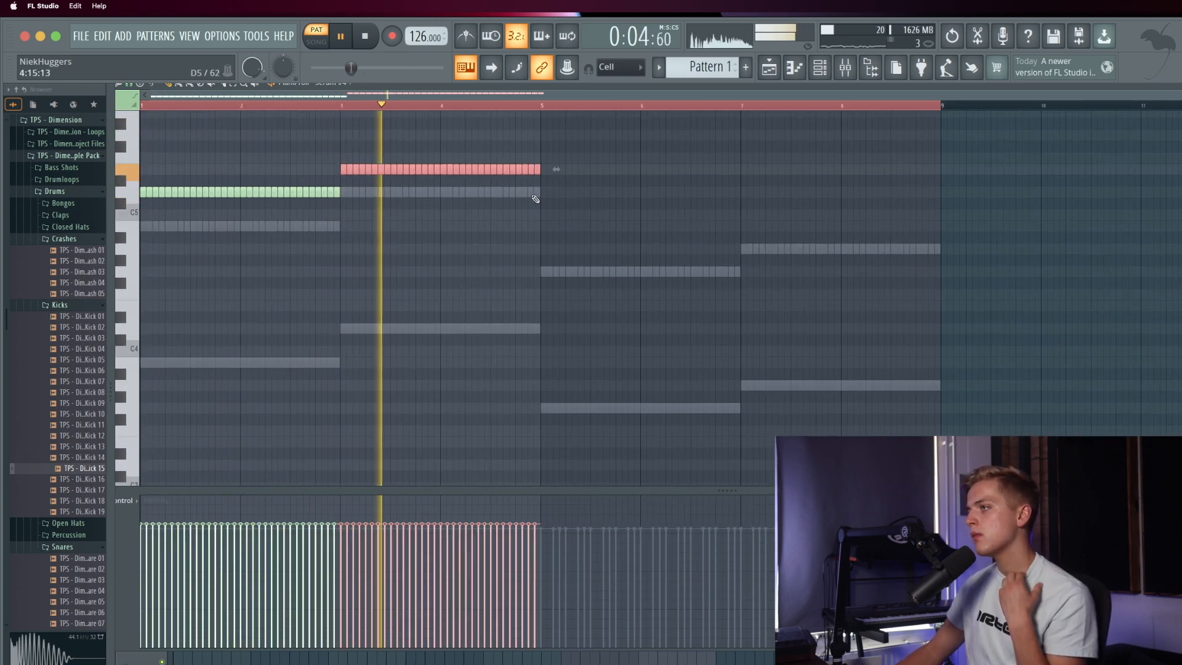
key("super+c")
key("super+v")
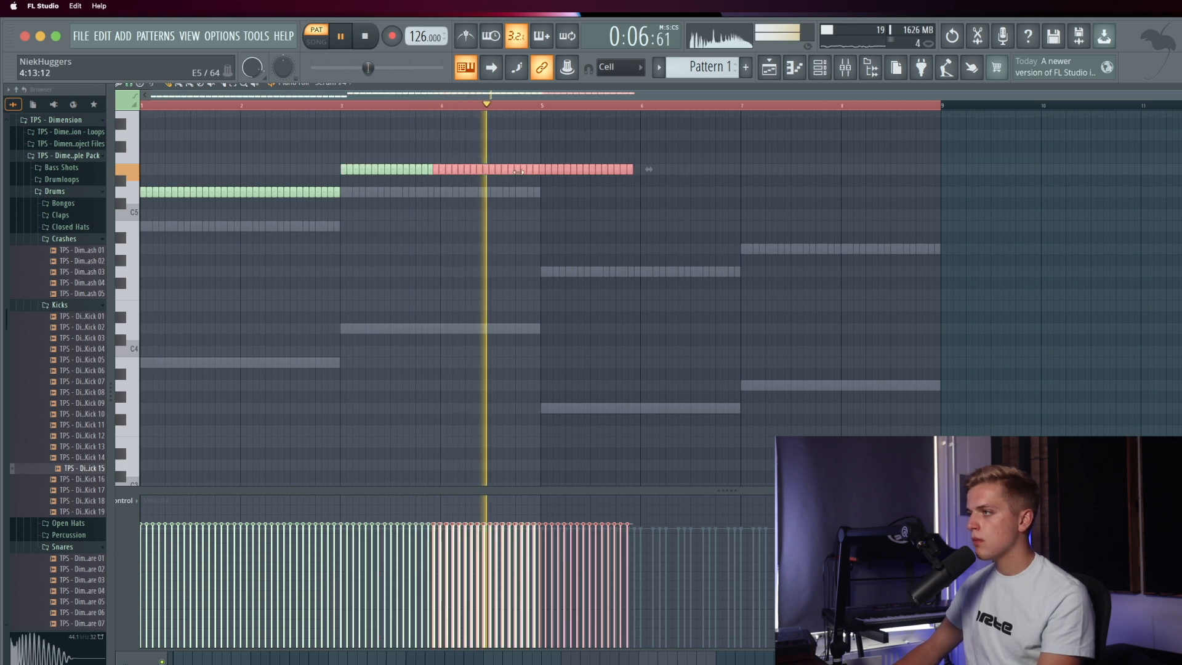
left_click_drag(517, 172, 625, 218)
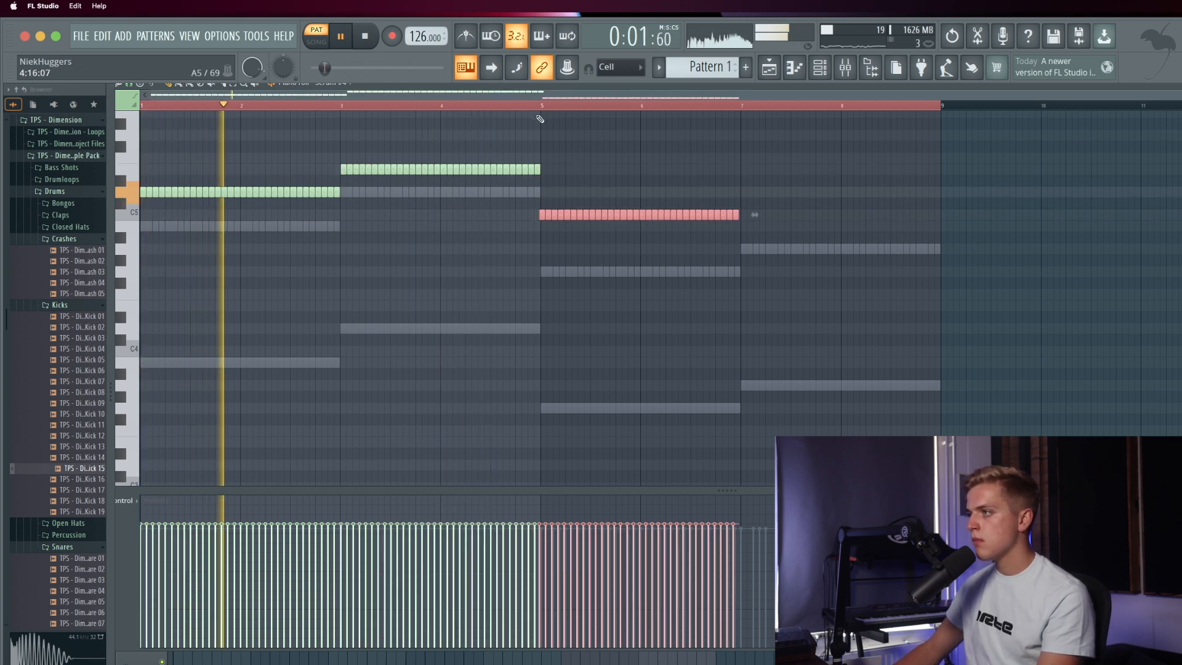
scroll(539, 111, "up", 5)
left_click_drag(433, 213, 443, 212)
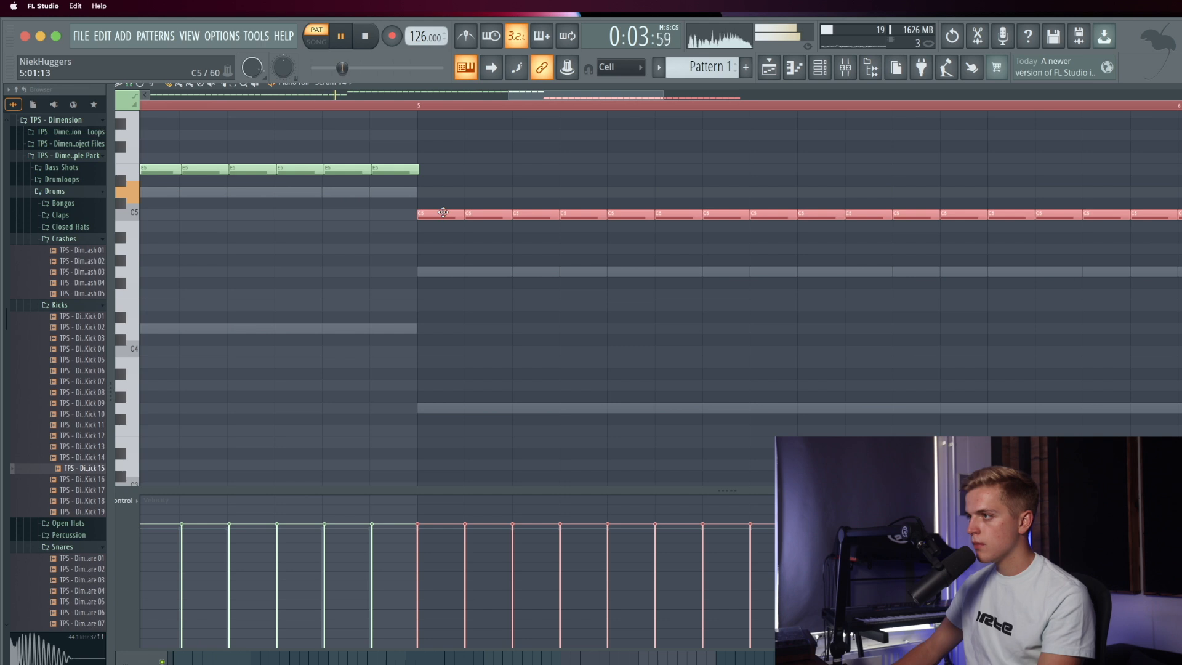
Step: Select the E5 notes, align them with the start of bar 3, and replay the pattern
scroll(444, 206, "down", 5)
scroll(351, 177, "up", 5)
scroll(328, 175, "down", 4)
left_click_drag(307, 153, 767, 191)
scroll(320, 174, "up", 5)
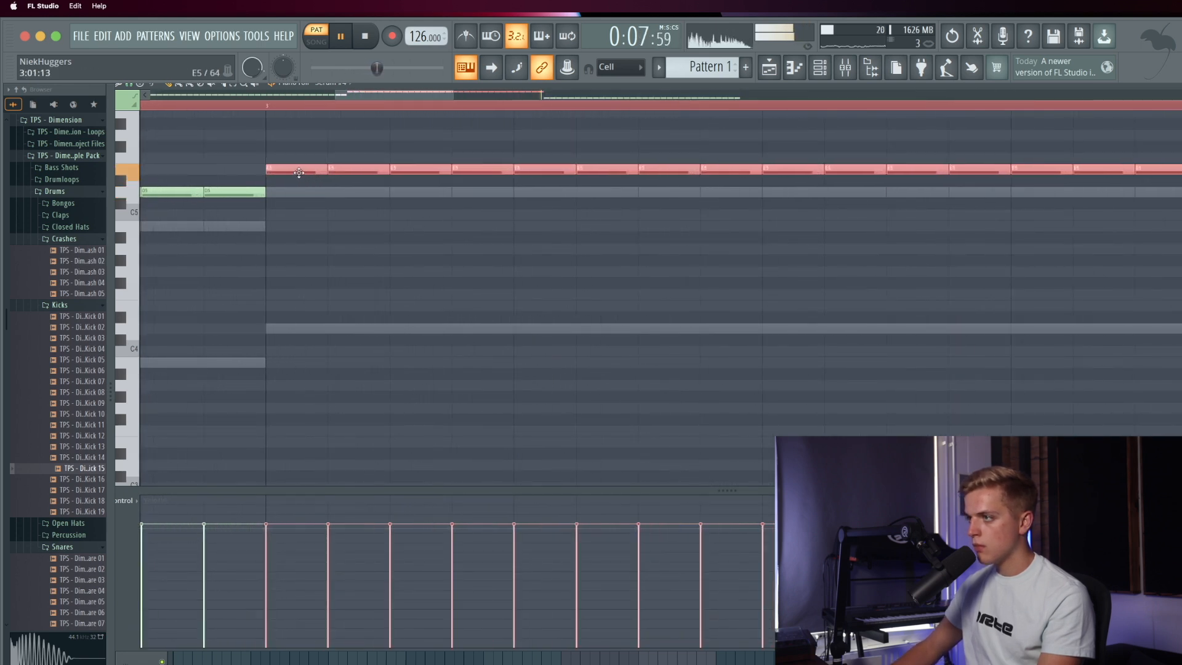
key("space")
scroll(274, 174, "up", 1)
scroll(277, 176, "down", 7)
scroll(283, 181, "up", 3)
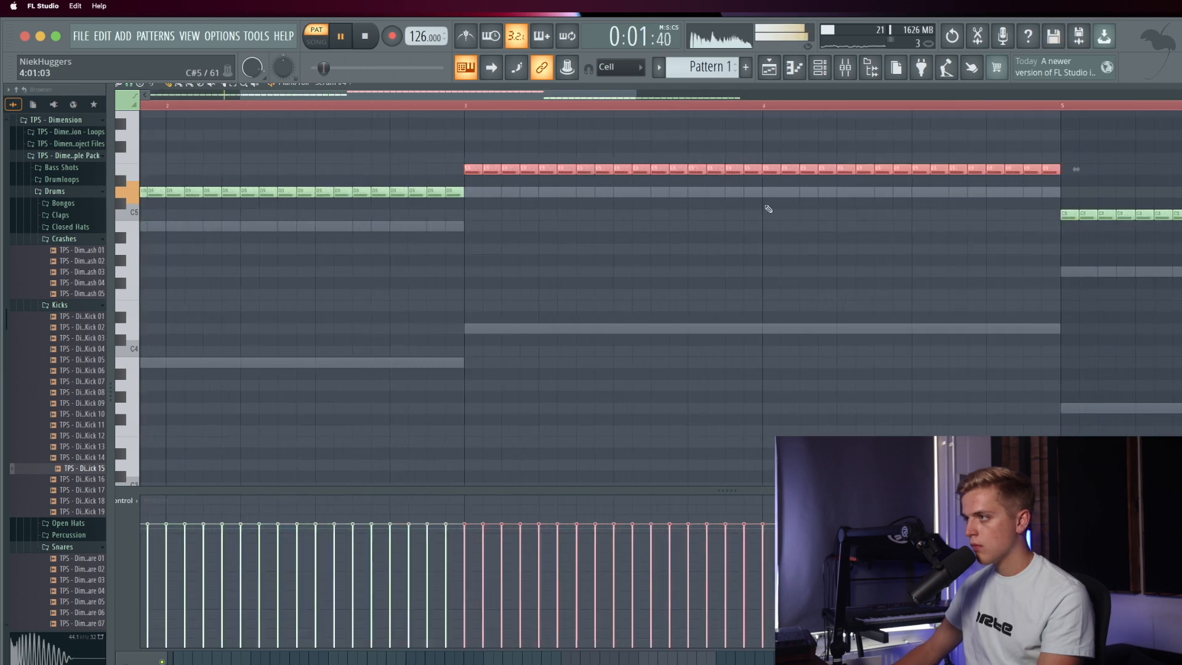
Step: Lower the notes in bars 5 and 6 to B4 and copy them into bars 7 and 8 on C5
scroll(768, 209, "down", 5)
left_click_drag(513, 231, 536, 216)
key("shift+Down")
left_click_drag(375, 222, 778, 210)
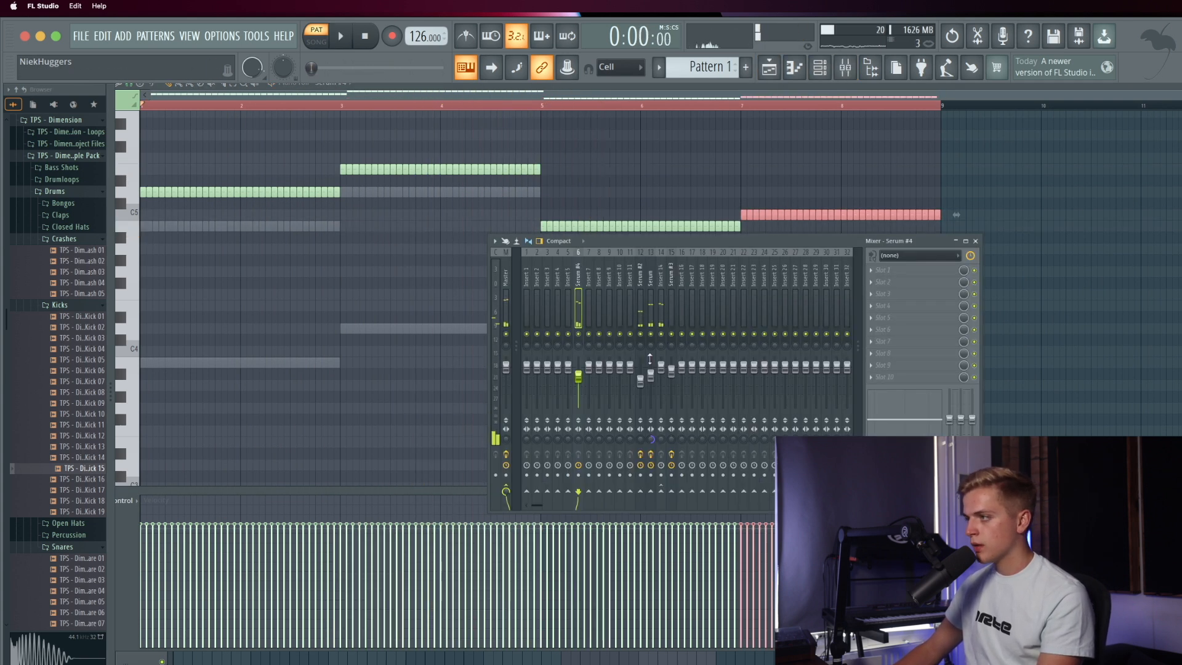
Step: Load ValhallaVintageVerb into slot 6 of the Serum #4 mixer track and play the pattern with it
left_click(949, 330)
key("v")
key("v")
key("v")
key("Return")
key("space")
Step: Set the reverb to 36.4% mix, 20 ms predelay, 3.28 s decay, 51.5% size, 630 Hz low cut and 6680 Hz high cut
left_click_drag(71, 259, 71, 266)
left_click_drag(148, 209, 148, 228)
left_click_drag(80, 179, 80, 203)
left_click_drag(336, 191, 336, 212)
left_click_drag(493, 241, 501, 190)
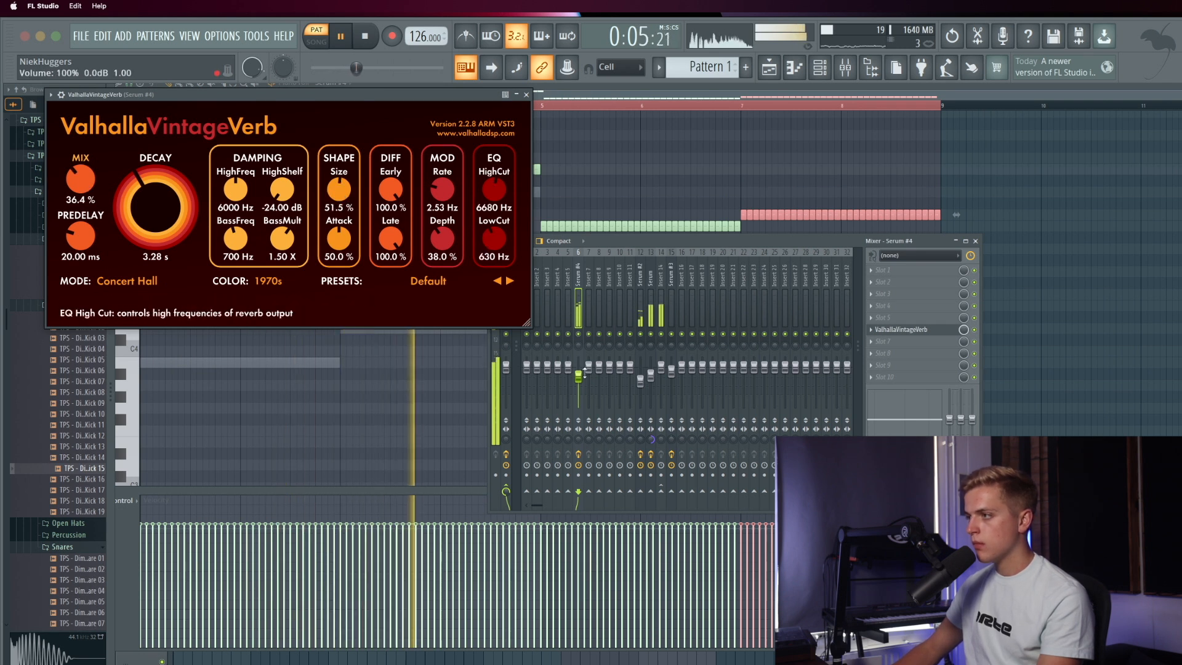
Step: Load Fruity parametric EQ 2 into slot 3 of the Serum #4 track and cut the low frequencies with its first band
left_click(894, 294)
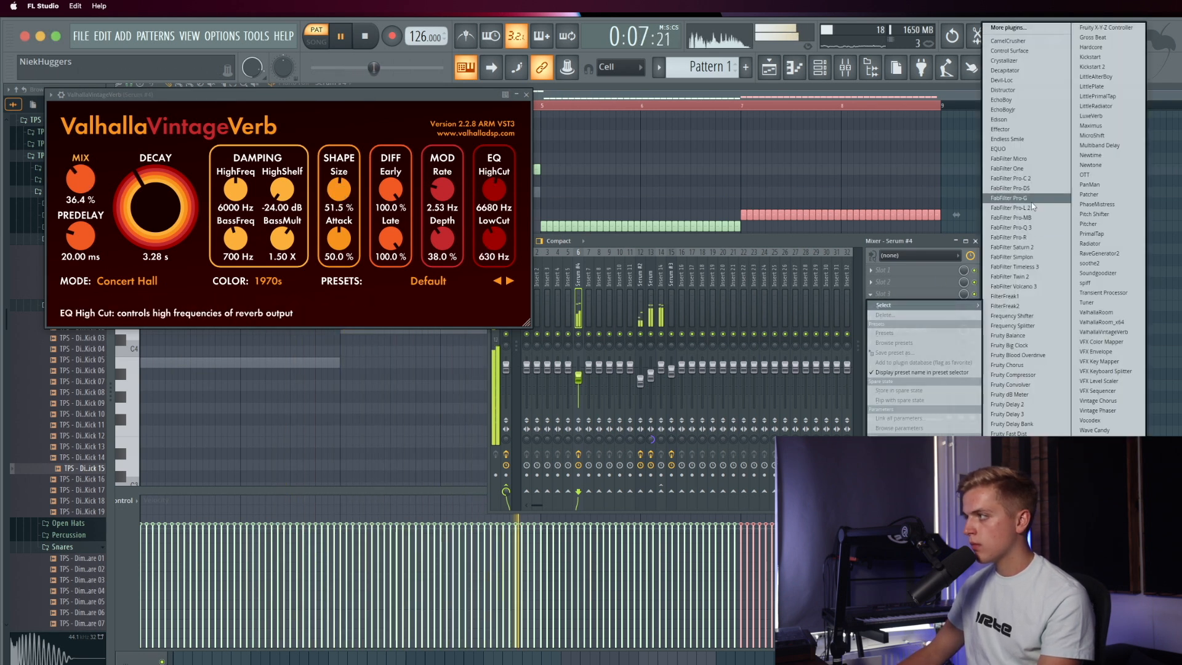
left_click(1013, 572)
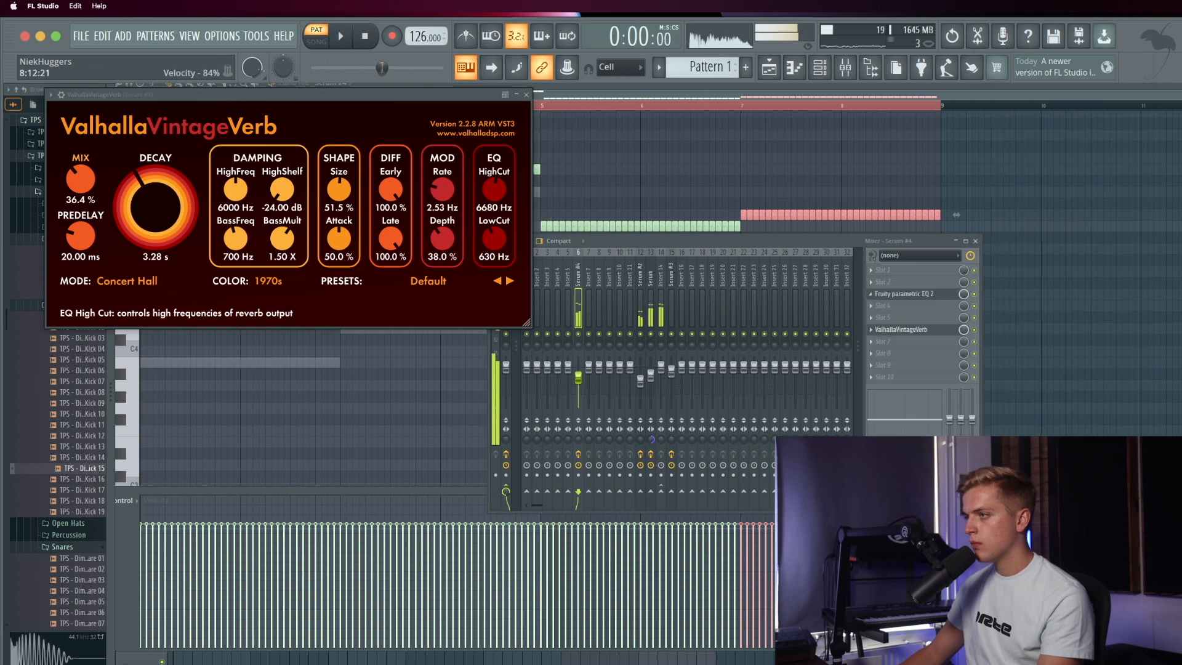
left_click(526, 94)
key("space")
left_click_drag(170, 224, 179, 287)
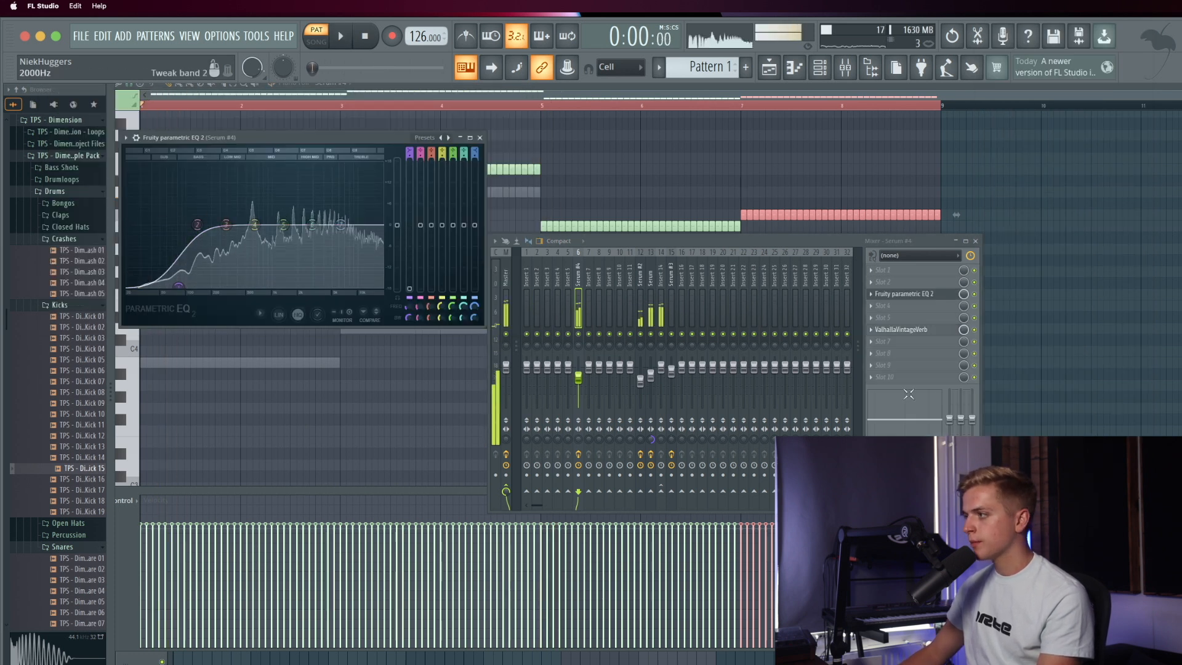
Step: Load Kickstart 2 into slot 9 of the Serum #4 mixer track
key("space")
left_click(922, 367)
key("Down")
key("Return")
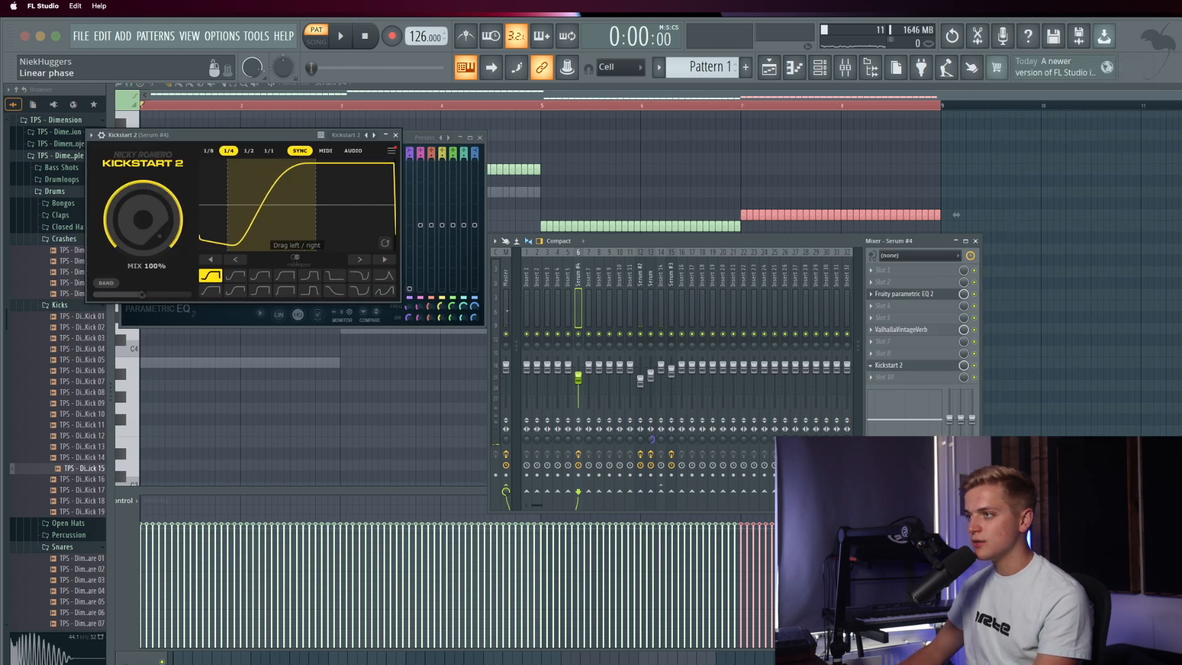
Step: Play the pattern and link the mix level of Kickstart 2 on the Serum #4 track to an internal controller
key("space")
right_click(963, 365)
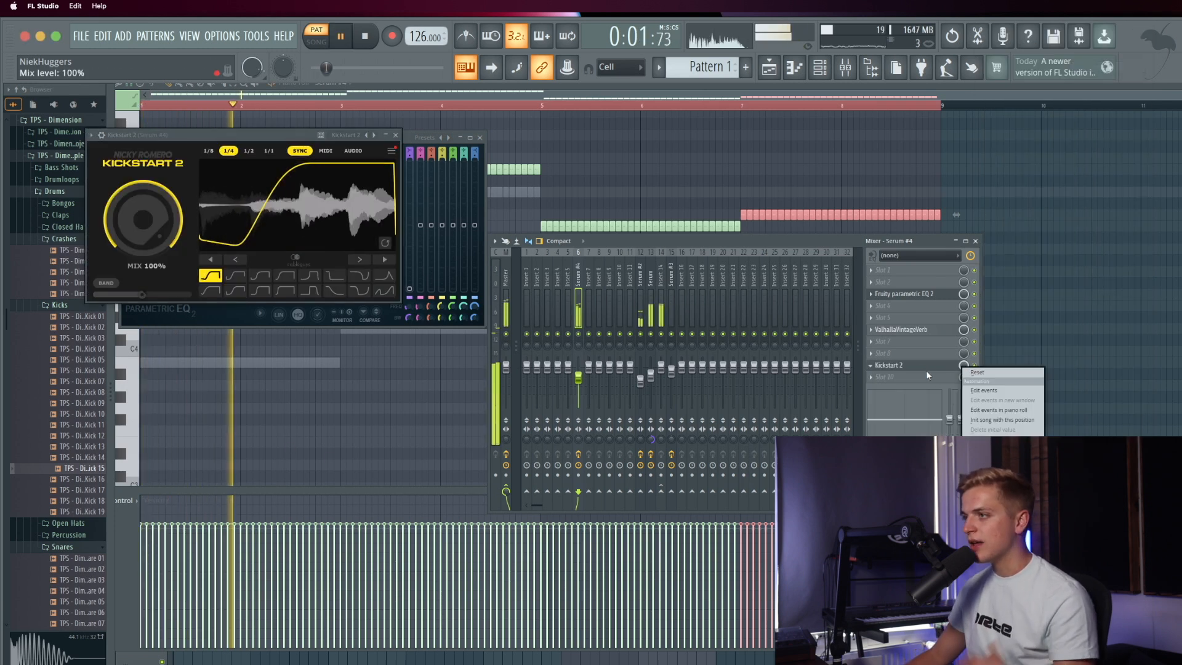
left_click(995, 459)
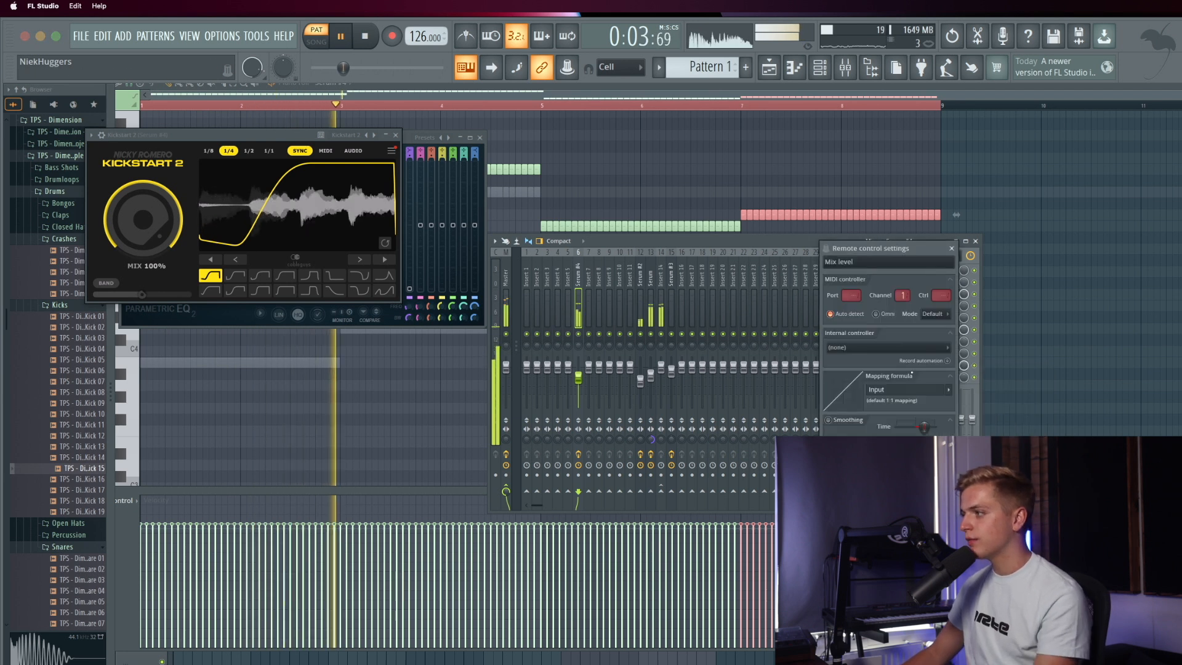
left_click(866, 349)
left_click(870, 377)
Step: Cut the Serum #4 notes out of Pattern 1 and paste them into Pattern 3
left_click(788, 68)
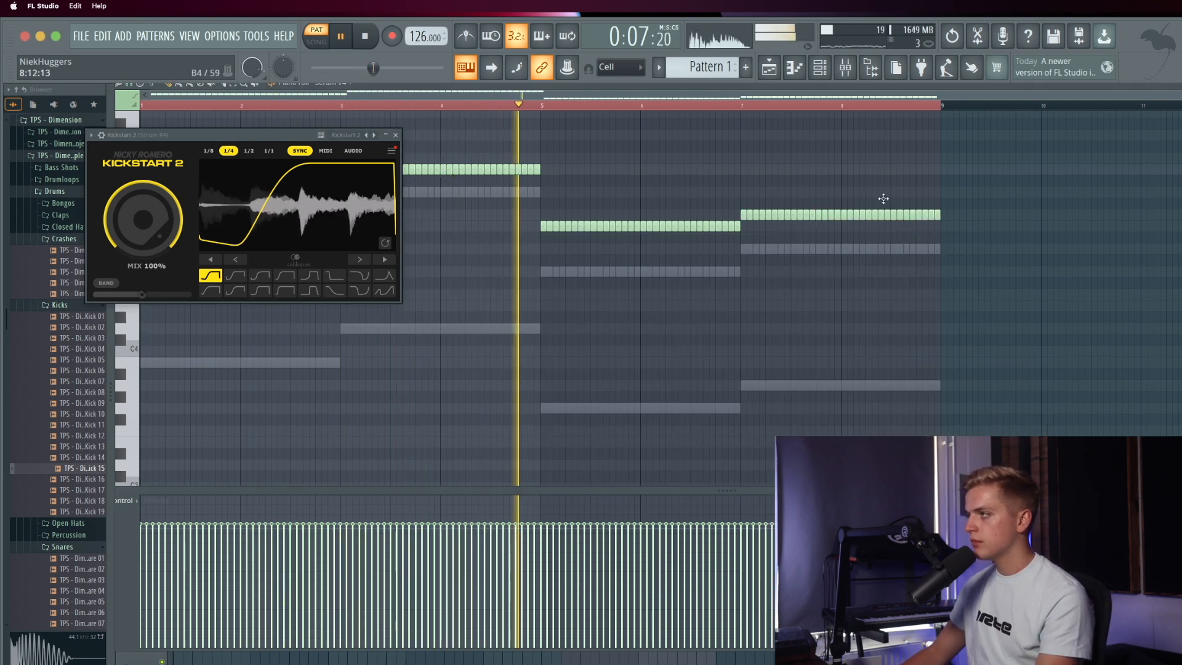
left_click(770, 67)
left_click_drag(609, 389, 632, 399)
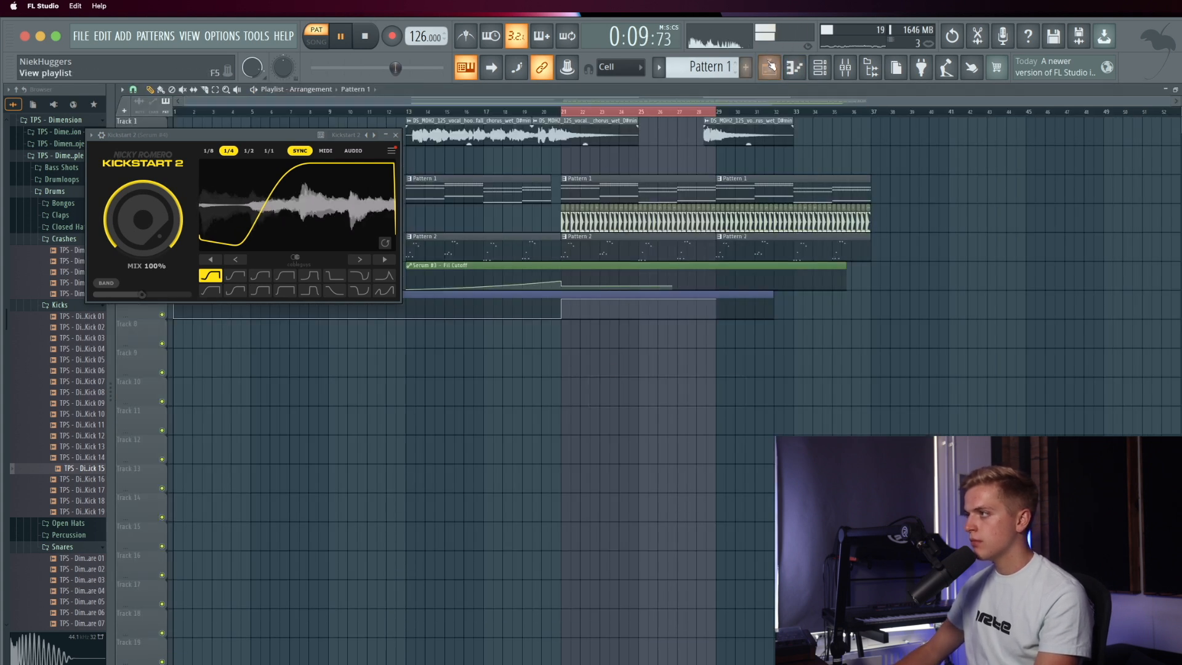
left_click(812, 70)
key("super+x")
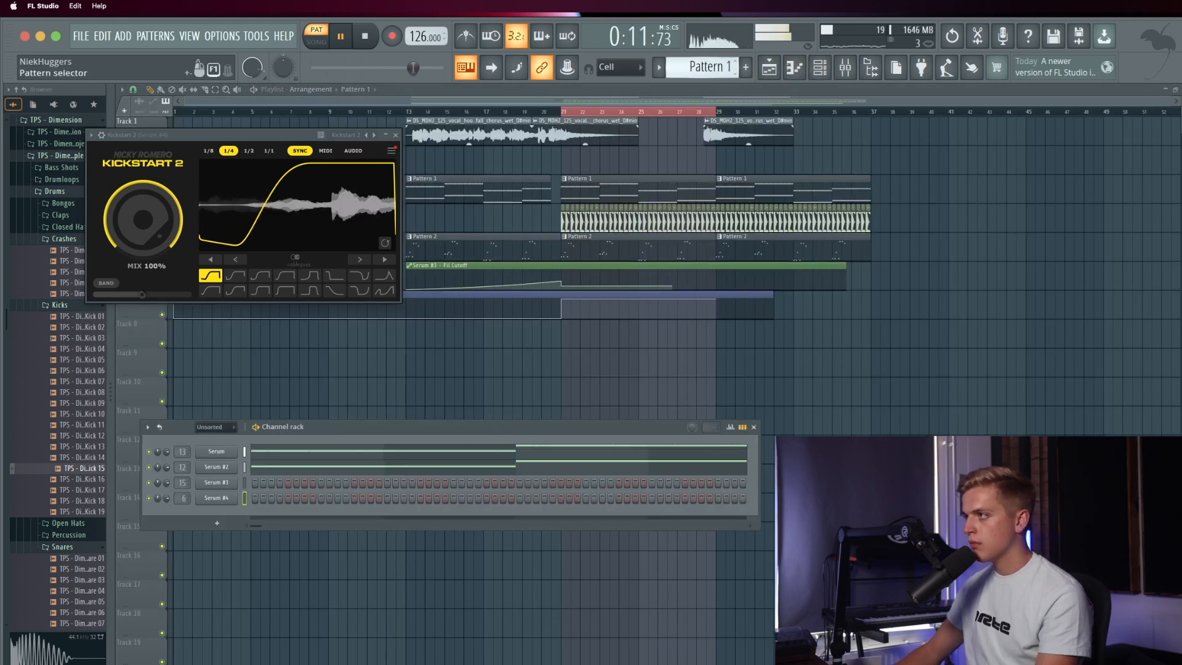
scroll(709, 67, "up", 2)
key("super+v")
Step: Place Pattern 3 clips at bars 21 and 29 on playlist track 9 and play the song with all clips selected
left_click(545, 102)
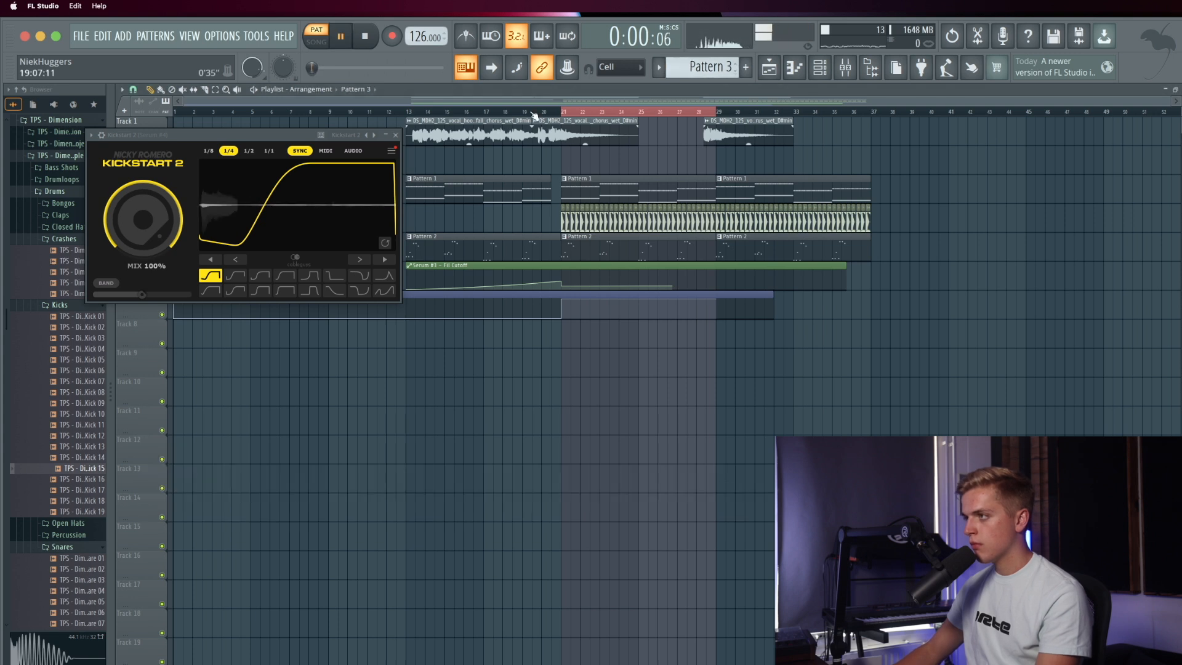
left_click(528, 116)
left_click_drag(562, 382, 562, 354)
left_click(720, 362)
key("super+a")
right_click(698, 404)
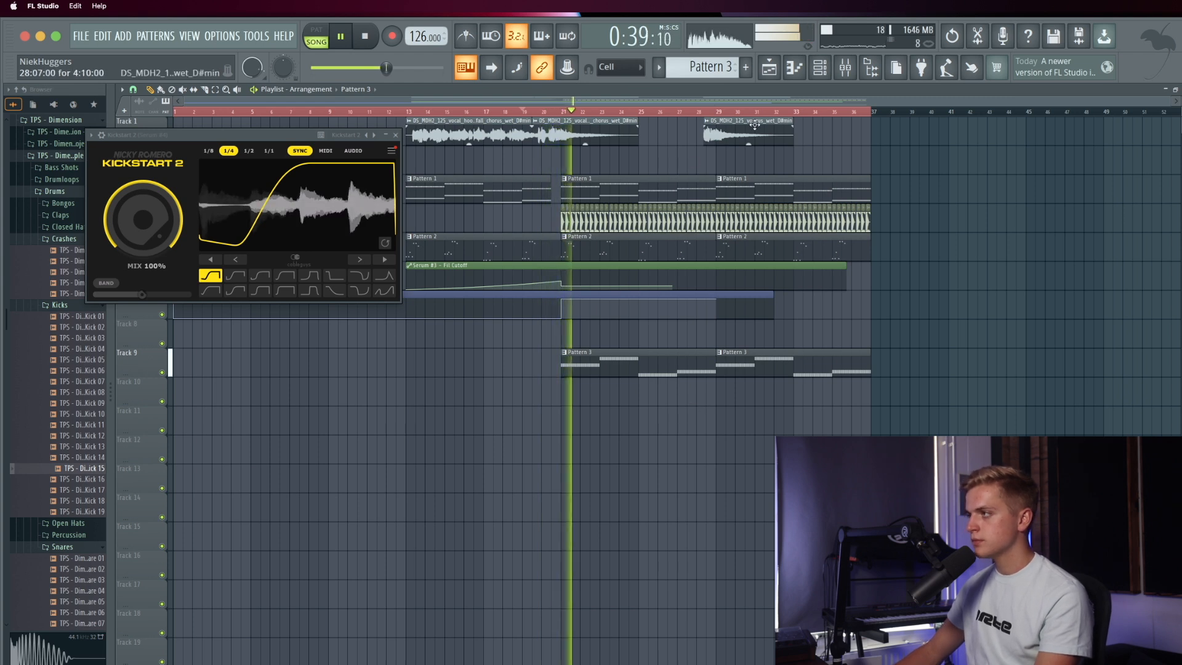
Step: Lower the Serum #4 mixer track volume to 69% (-7.5 dB) and open the Serum #4 instrument
left_click(841, 73)
left_click_drag(579, 377, 579, 380)
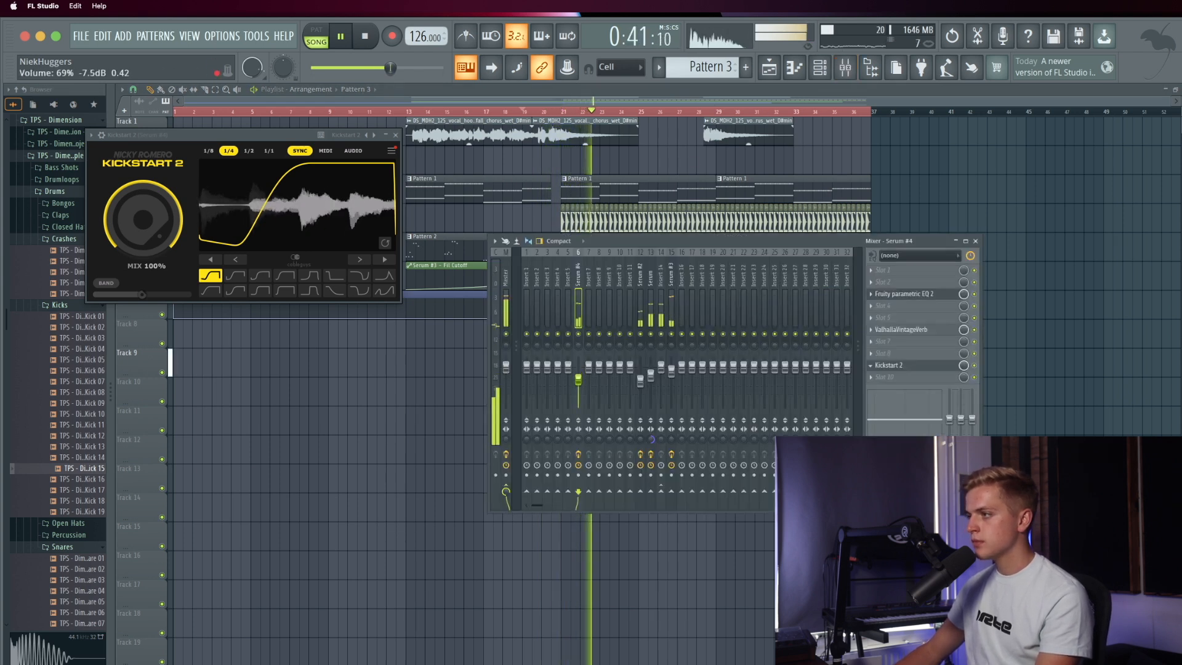
key("F6")
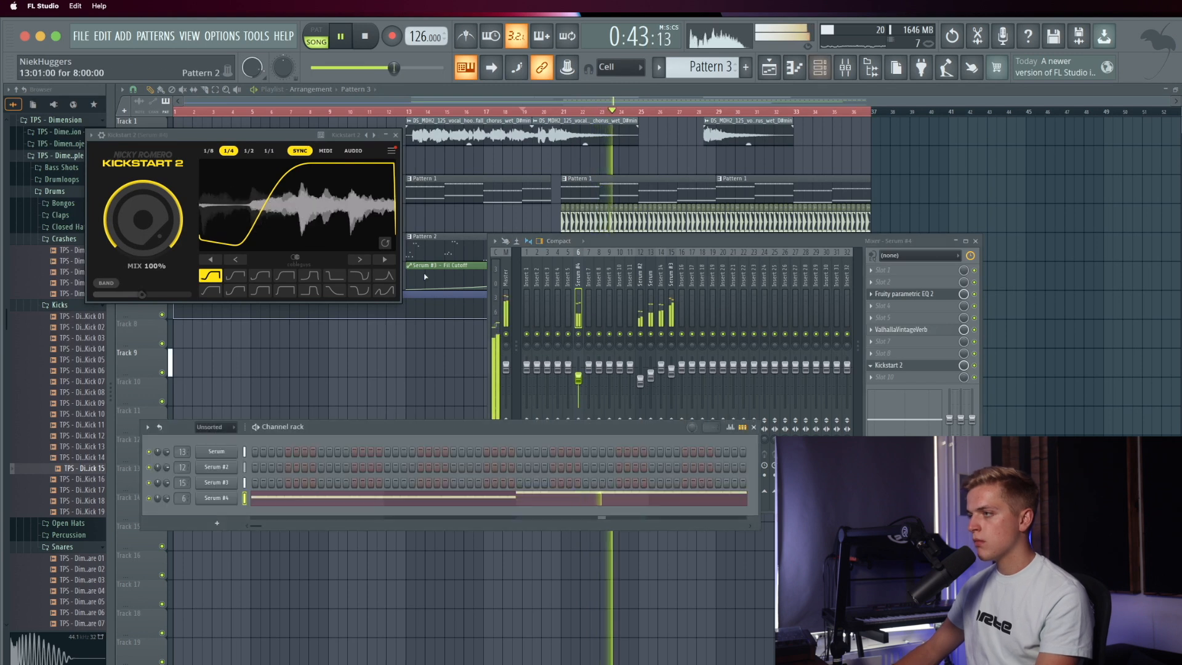
left_click(224, 500)
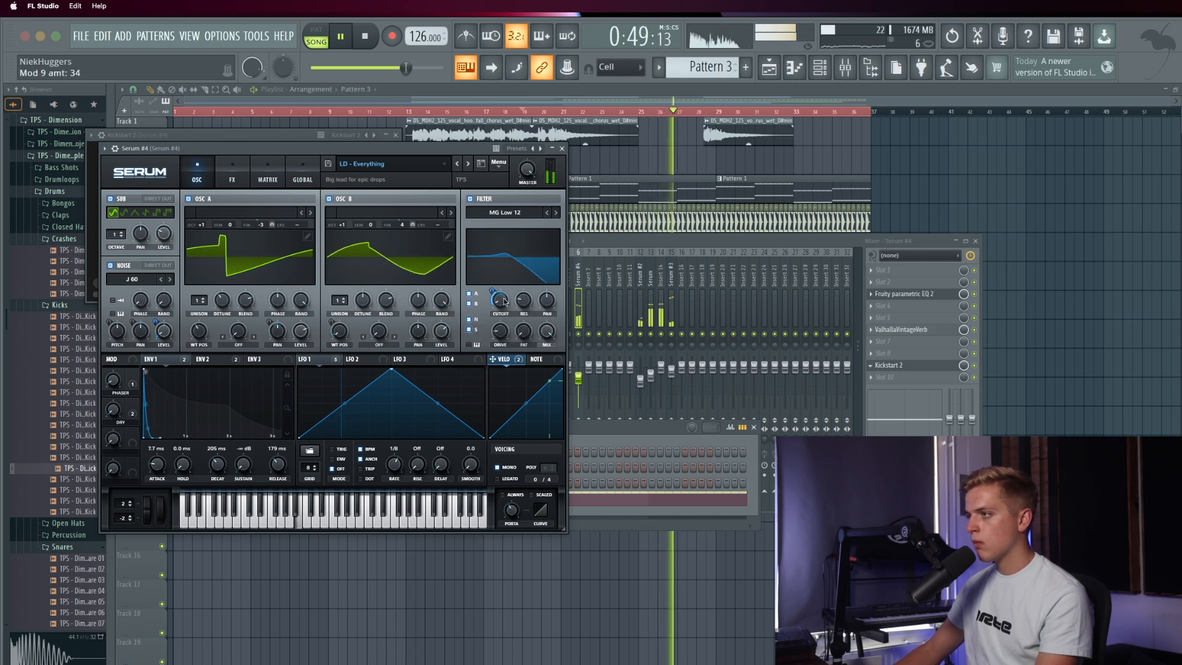
Step: Raise the Serum #4 notes in bars 7 and 8 to C#5, and clear the Serum and Kickstart windows away
key("F9")
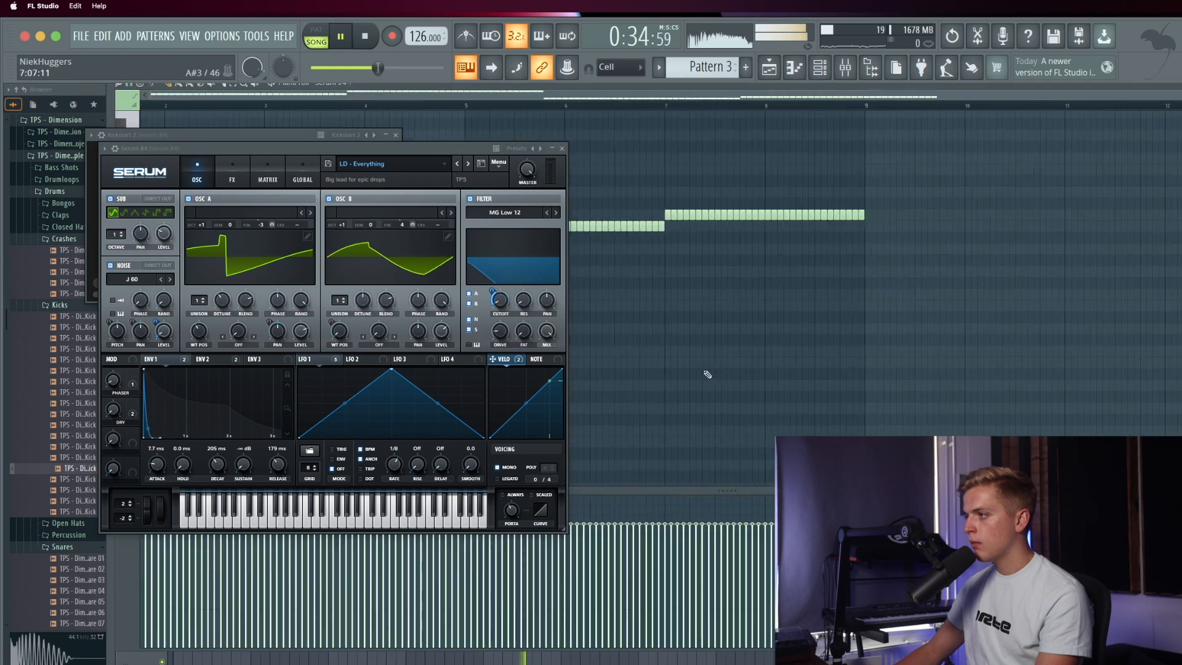
scroll(707, 375, "left", 2)
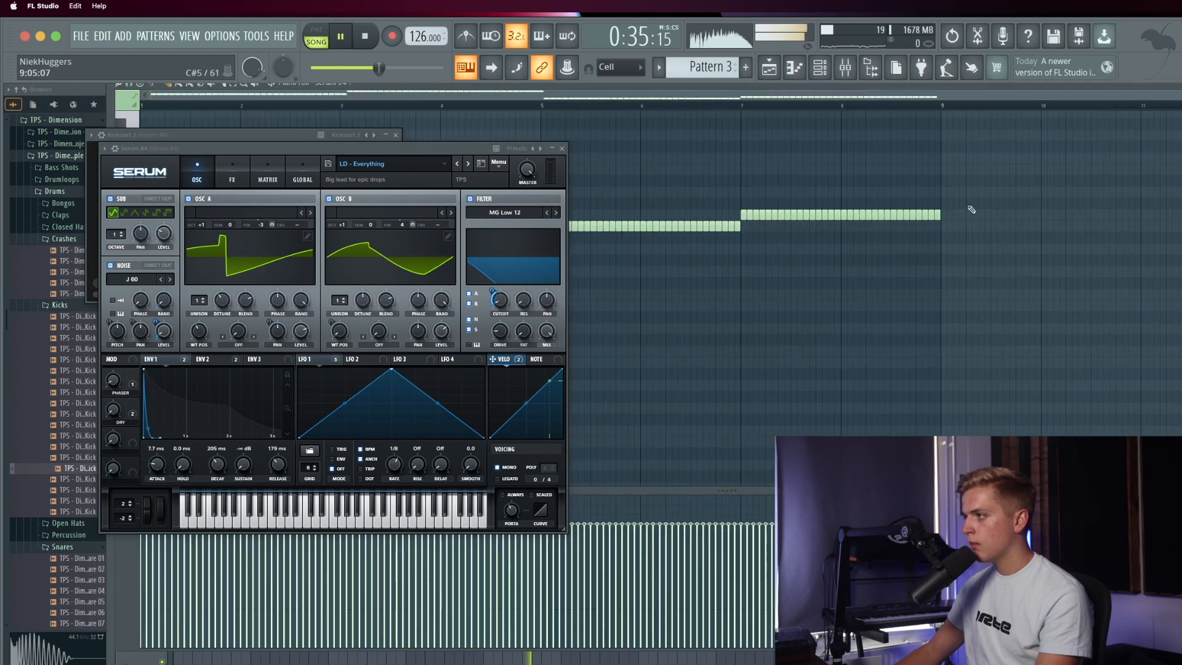
key("shift+Up")
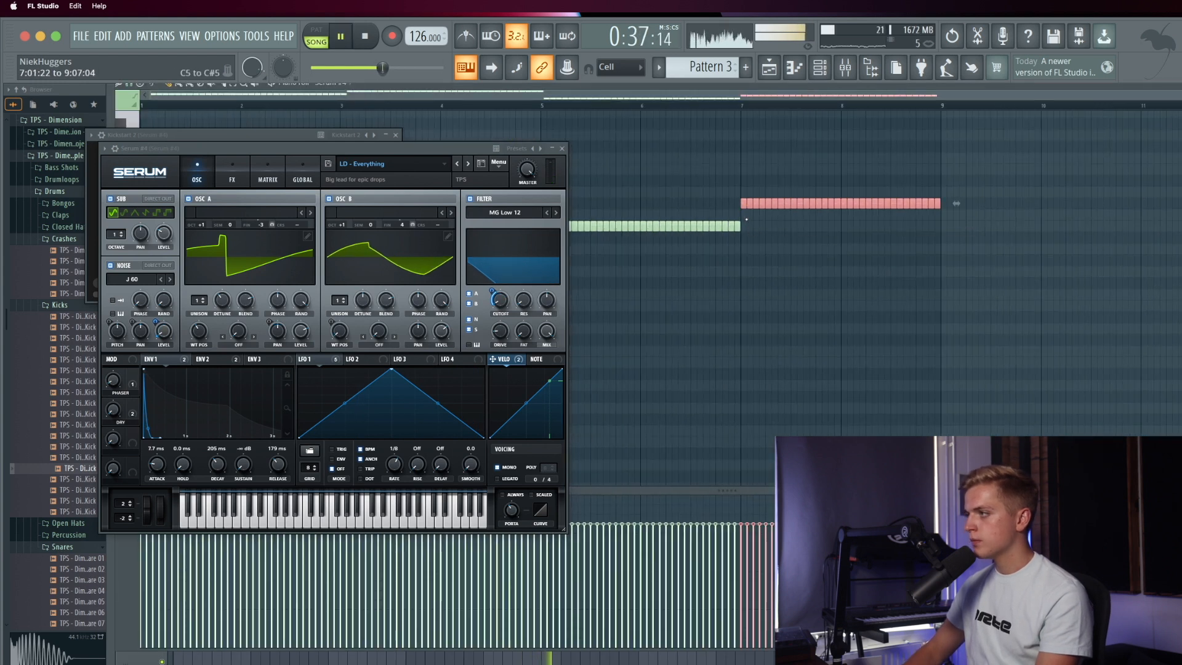
left_click(562, 149)
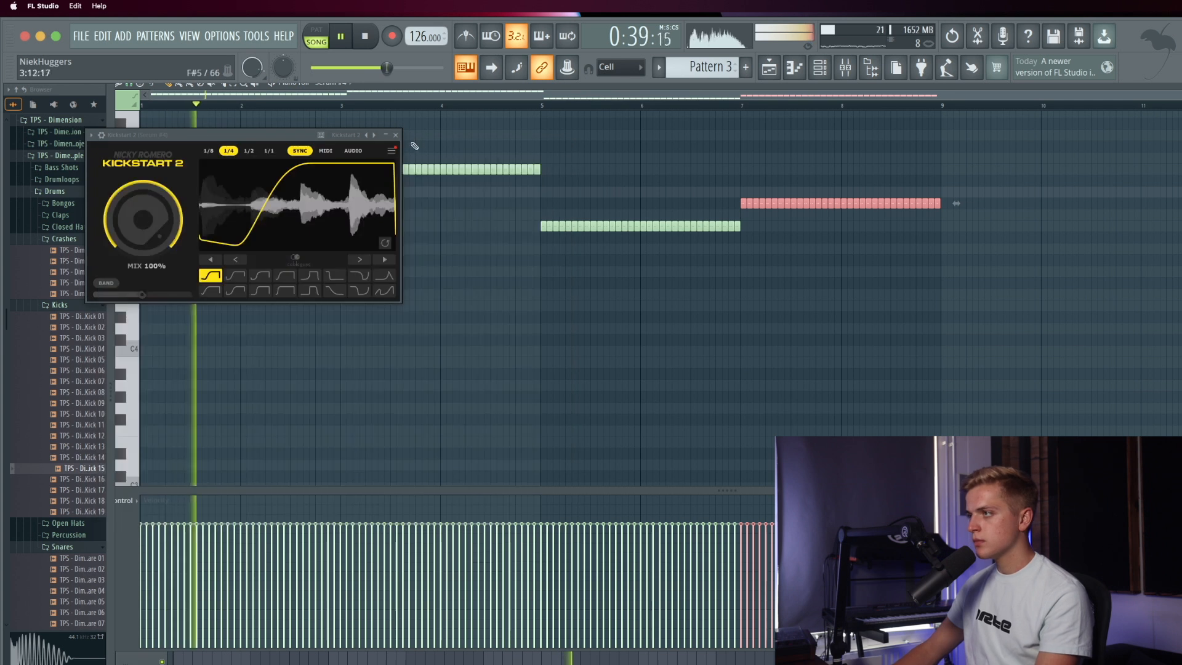
left_click(386, 135)
Step: Put the last vocal clip on its own track below the other vocals and shift the whole arrangement down one more track
left_click(770, 68)
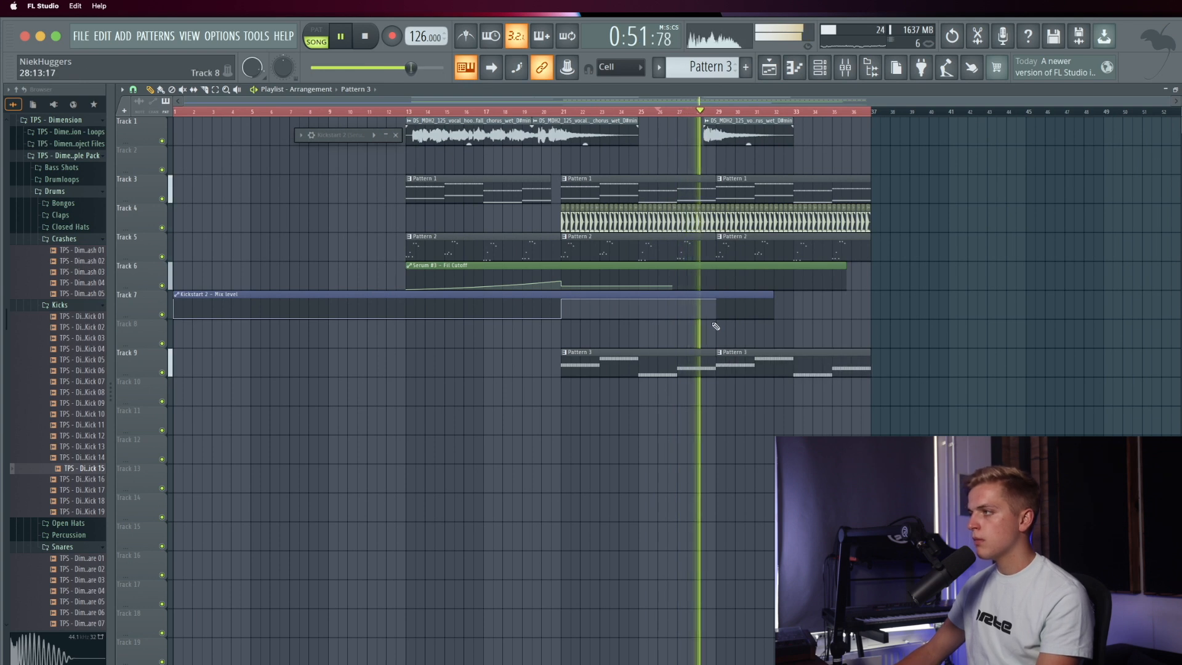
left_click_drag(866, 147, 429, 491)
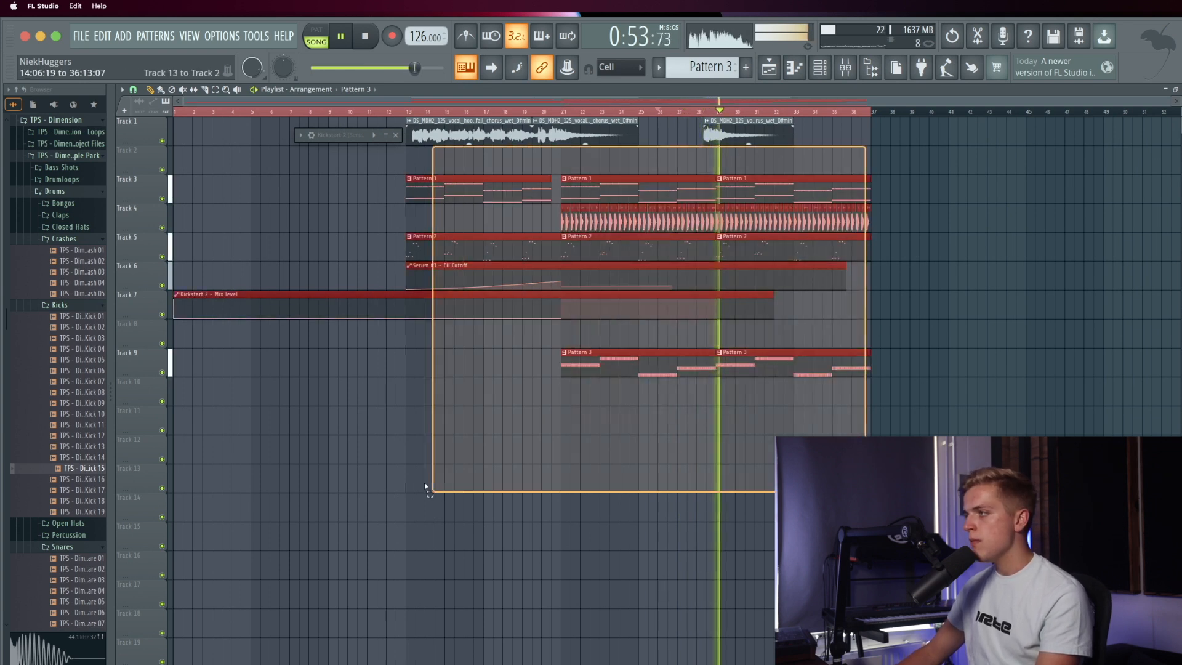
key("shift+Down")
left_click_drag(718, 133, 719, 161)
left_click_drag(862, 118, 258, 436)
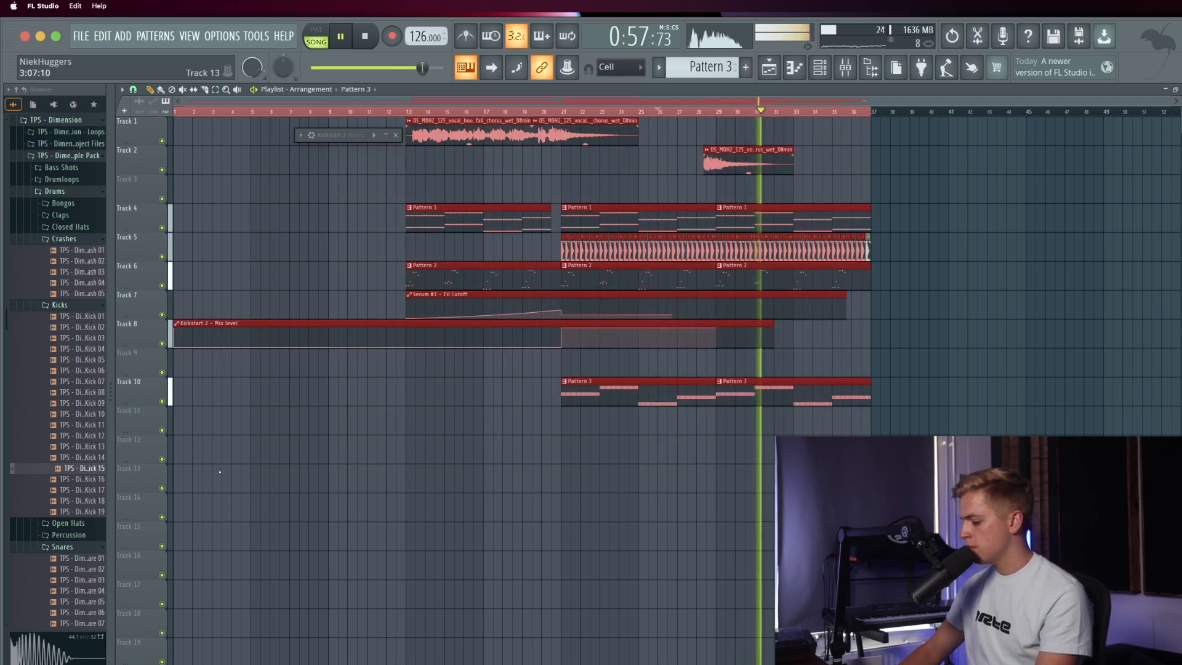
key("shift+Down")
left_click(271, 536)
key("space")
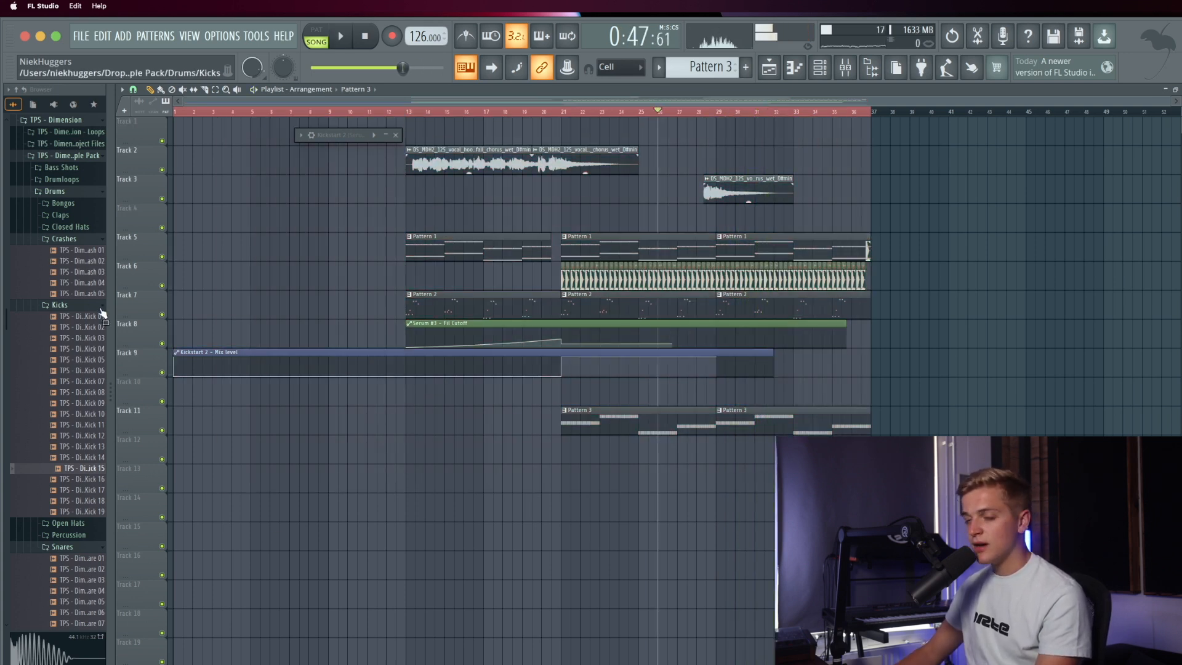
Step: Collapse the open drum folders and preview samples in the Top loops folder of the Dimension sample pack
left_click(86, 239)
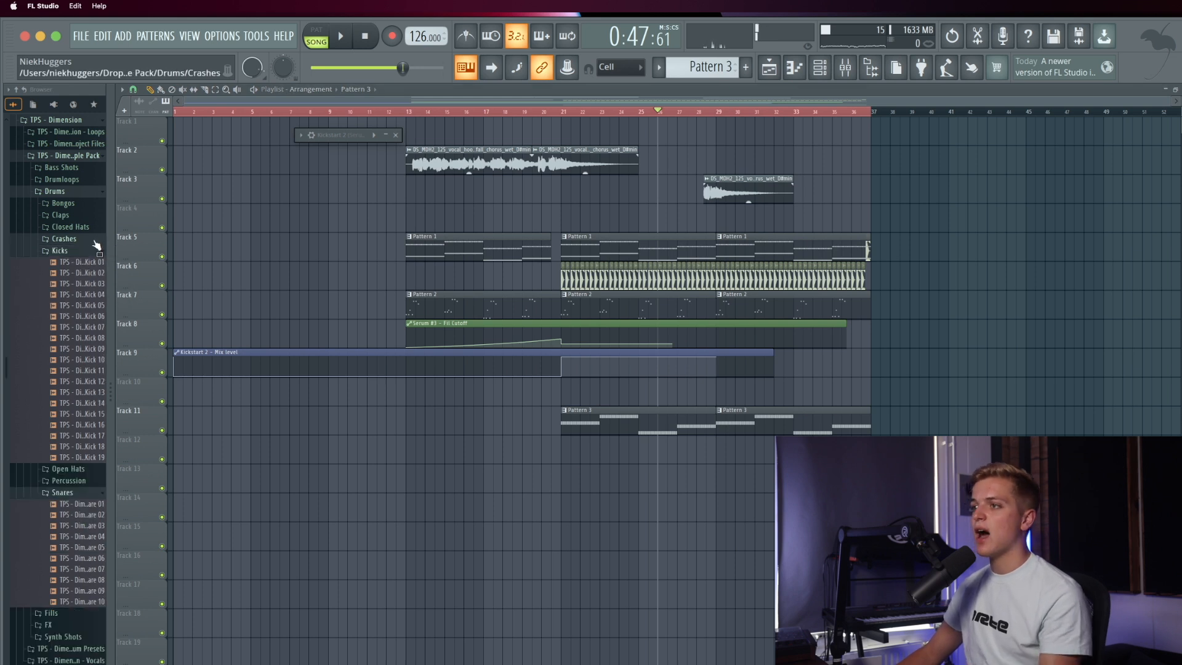
left_click(86, 250)
left_click(87, 287)
left_click(74, 179)
key("space")
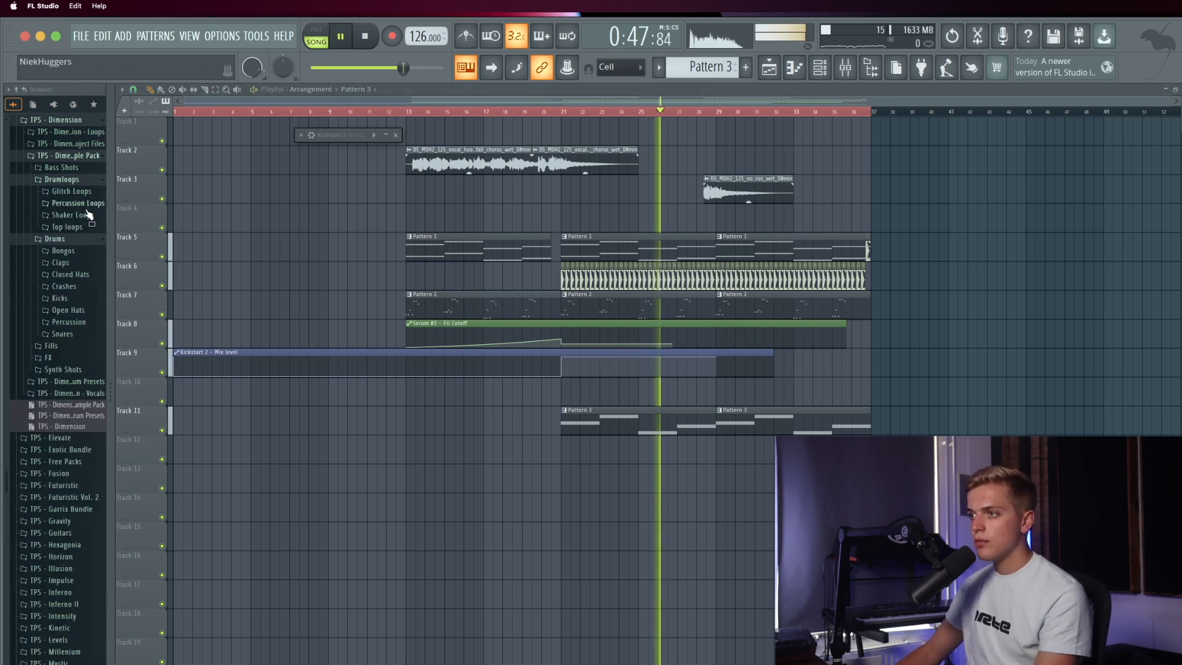
left_click(66, 226)
left_click(87, 314)
mouse_move(88, 311)
left_mouse_down()
mouse_move(81, 294)
mouse_move(83, 349)
mouse_move(74, 259)
mouse_move(76, 302)
left_mouse_up()
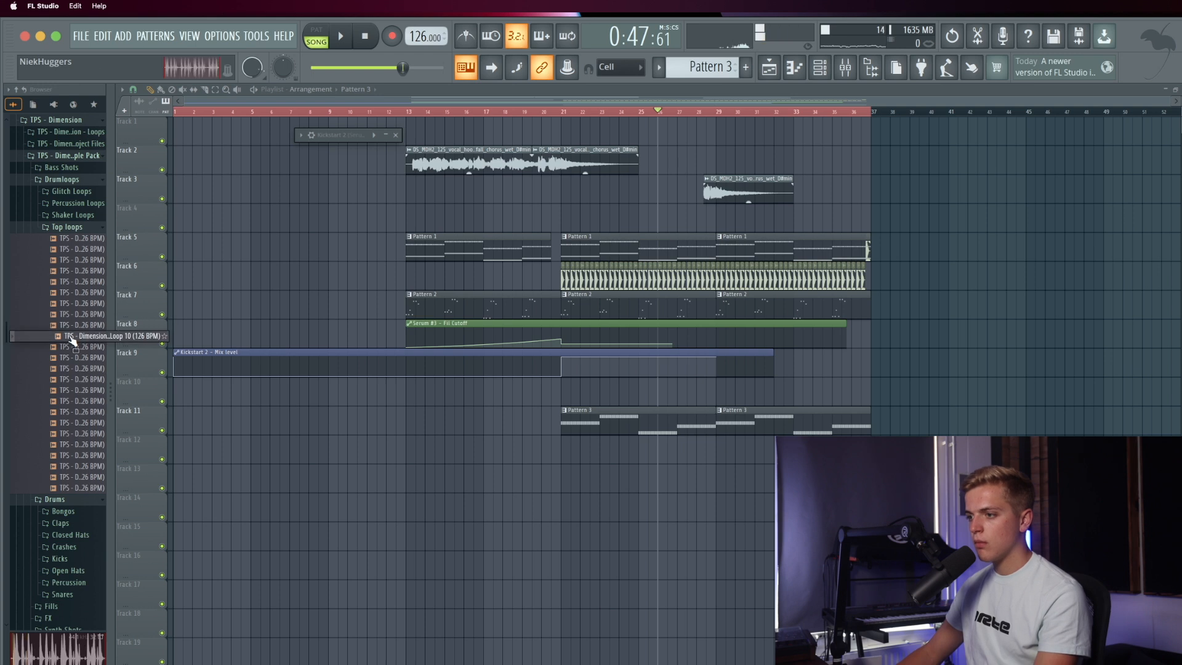
Step: Place Top Loop 10 (126 BPM) at bar 21 on track 10 and repeat it every two bars up to bar 29
left_click_drag(74, 341, 98, 349)
left_click_drag(565, 396, 566, 395)
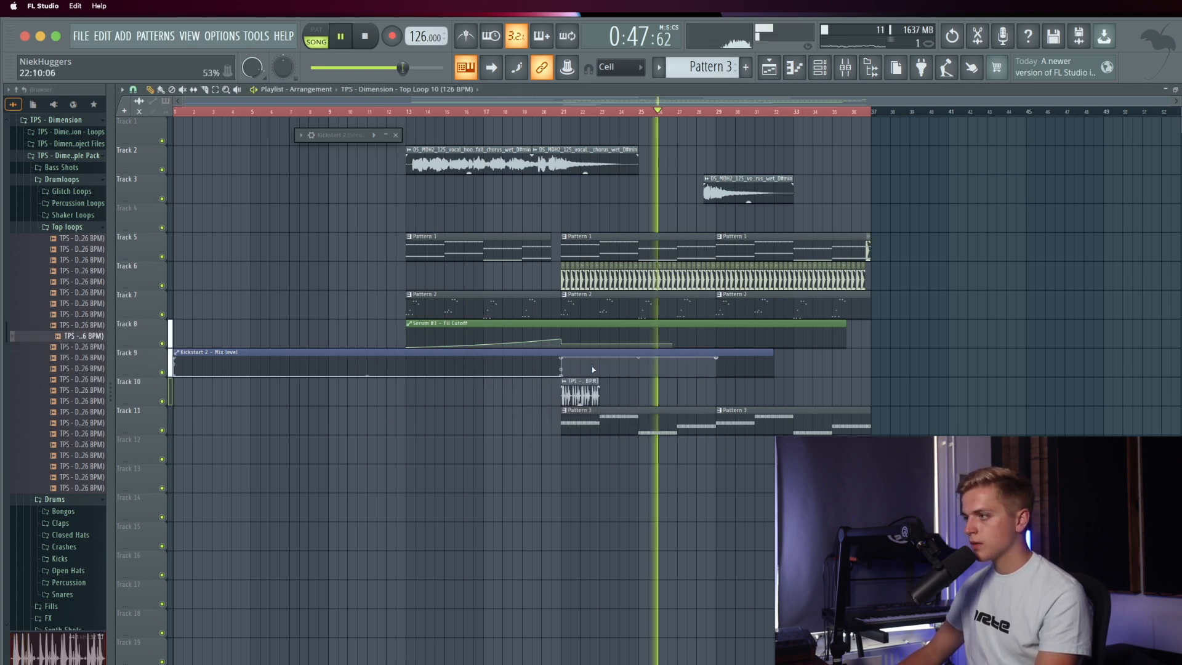
scroll(603, 338, "up", 1)
scroll(473, 115, "left", 1)
left_click(505, 112)
left_click_drag(514, 115, 577, 199)
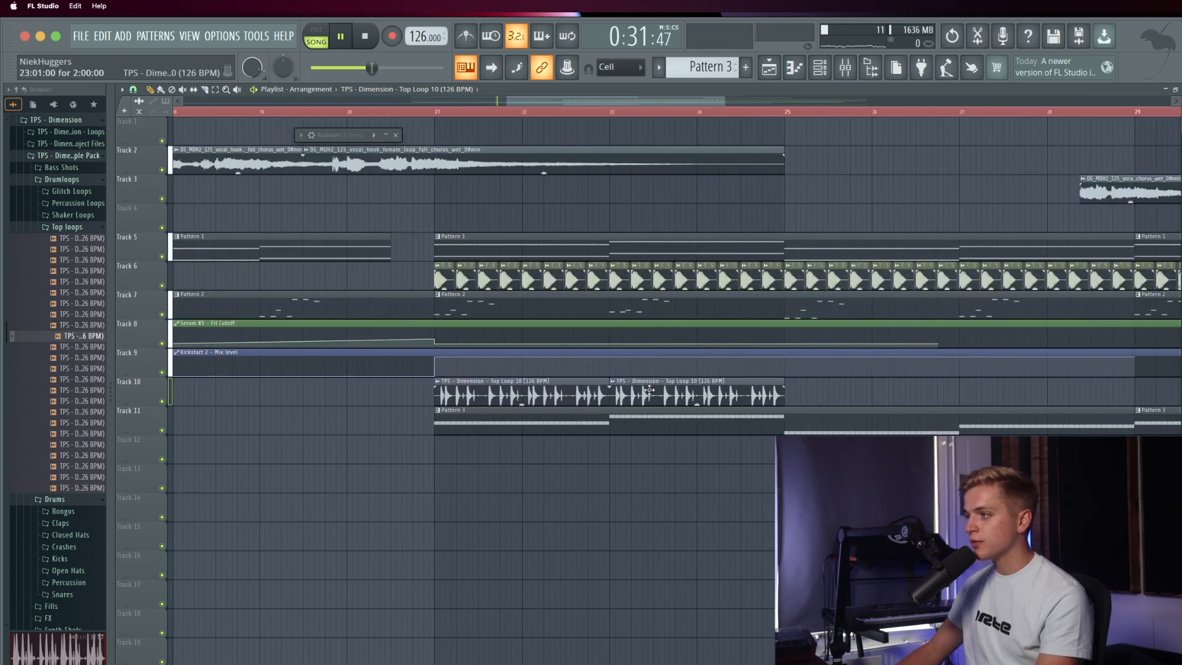
key("space")
double_click(641, 390)
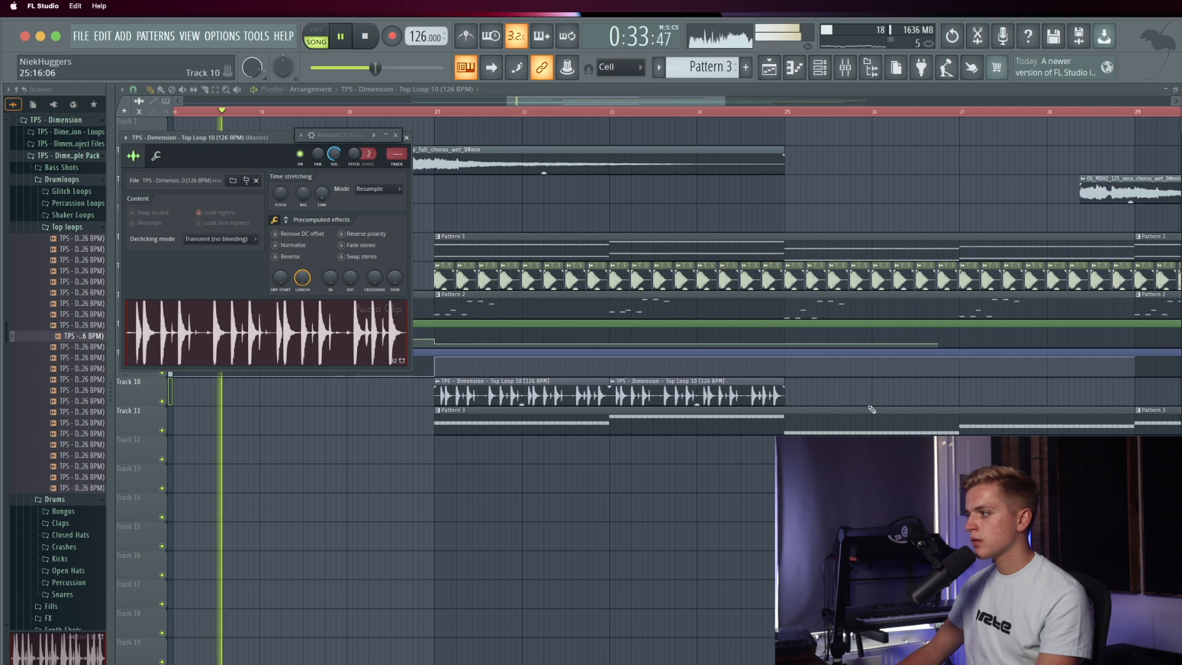
left_click(800, 394)
left_click(985, 396)
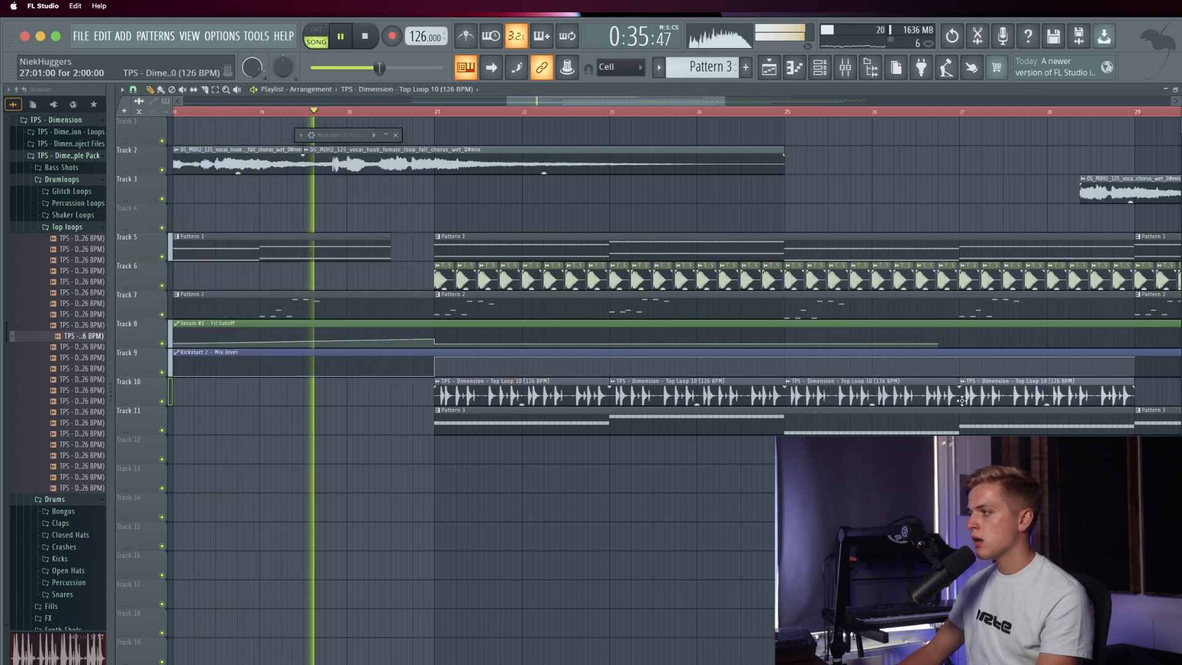
scroll(604, 395, "down", 5)
left_click(721, 394)
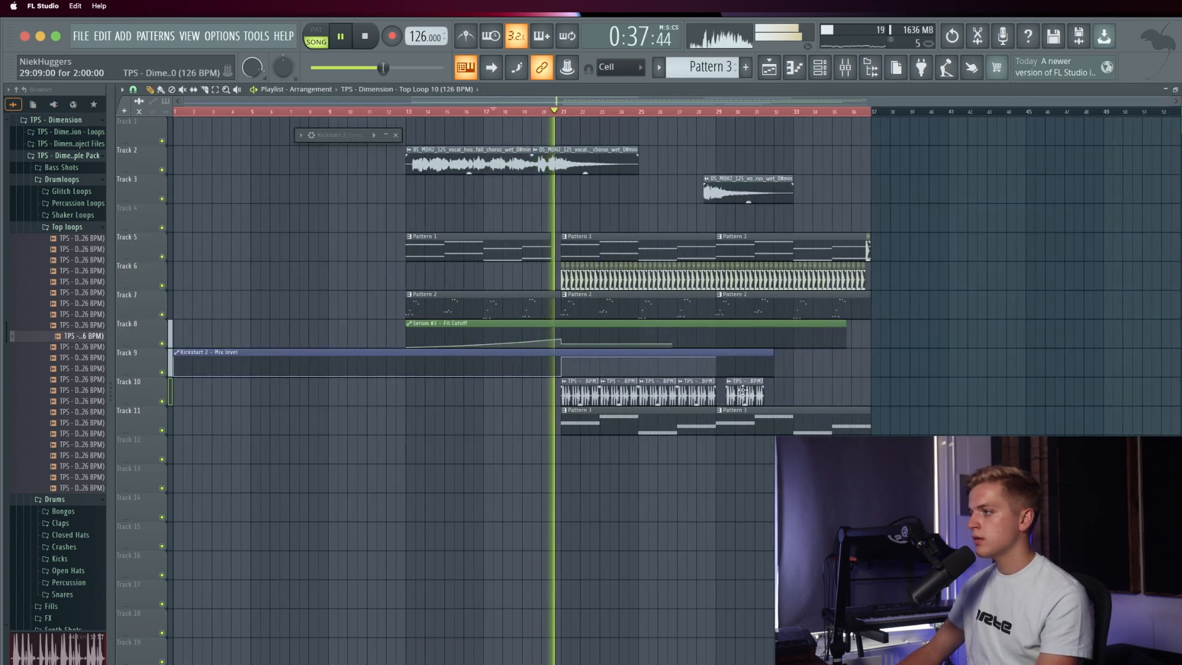
Step: Set the Top Loop 10 channel volume to 56% (-11.0 dB) and continue the loop clips up to bar 37
double_click(702, 392)
left_click_drag(333, 154, 334, 176)
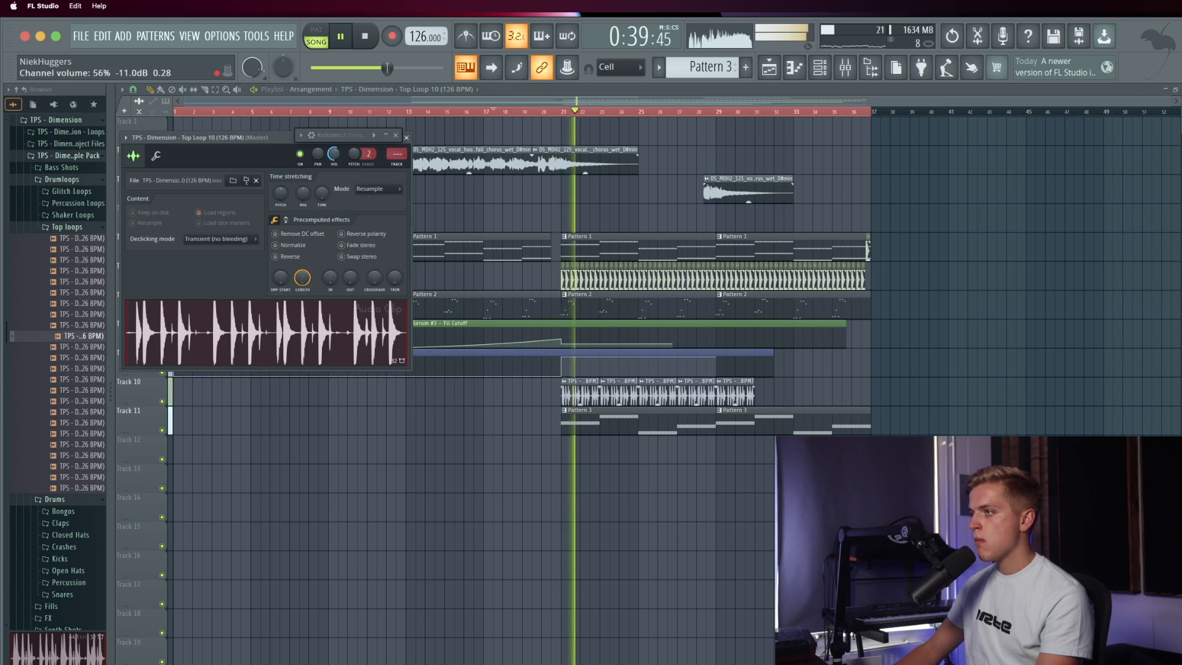
left_click(407, 136)
left_click(775, 394)
left_click(819, 393)
left_click_drag(819, 390, 800, 390)
left_click(852, 393)
Step: Move the Pattern 2, Serum #3 filter cutoff and Kickstart 2 mix level clips down to tracks 14, 15 and 16
left_click_drag(871, 336, 491, 316)
left_click_drag(416, 307, 567, 432)
key("shift+Down")
key("shift+Down")
key("shift+Down")
key("shift+Down")
key("shift+Down")
key("shift+Down")
key("shift+Down")
Step: Preview Top Loops 06, 08 and 07 and replace Top Loop 10 with Top Loop 07 (126 BPM) on track 10
scroll(42, 337, "up", 10)
scroll(77, 419, "down", 5)
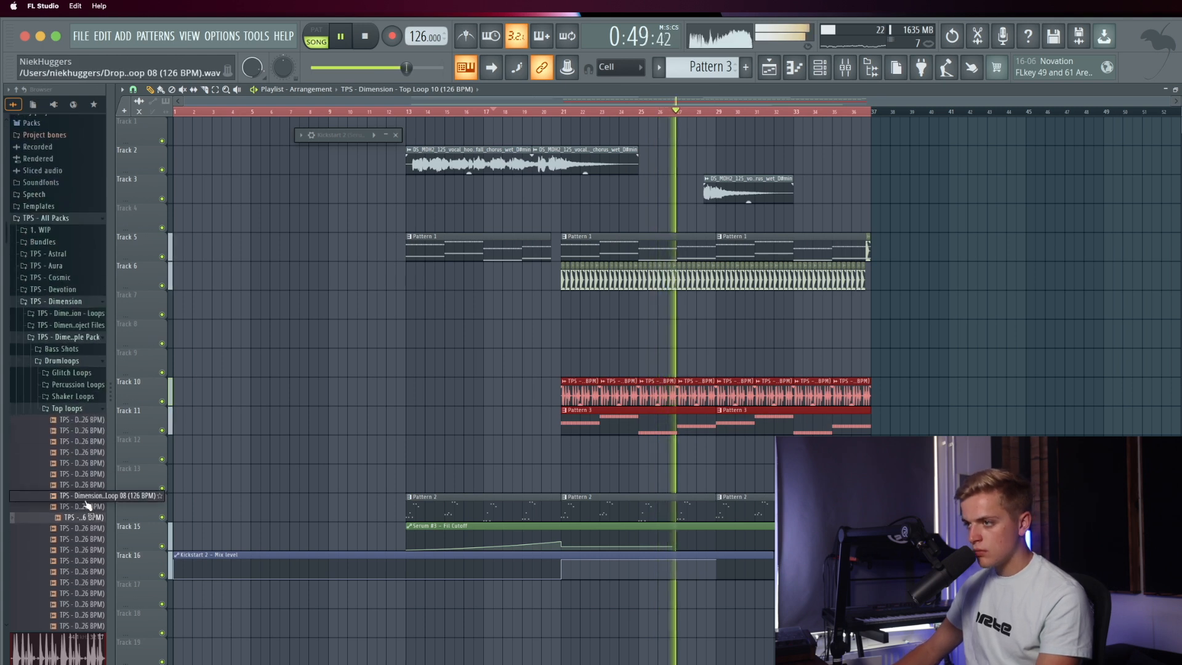
key("space")
left_click(88, 474)
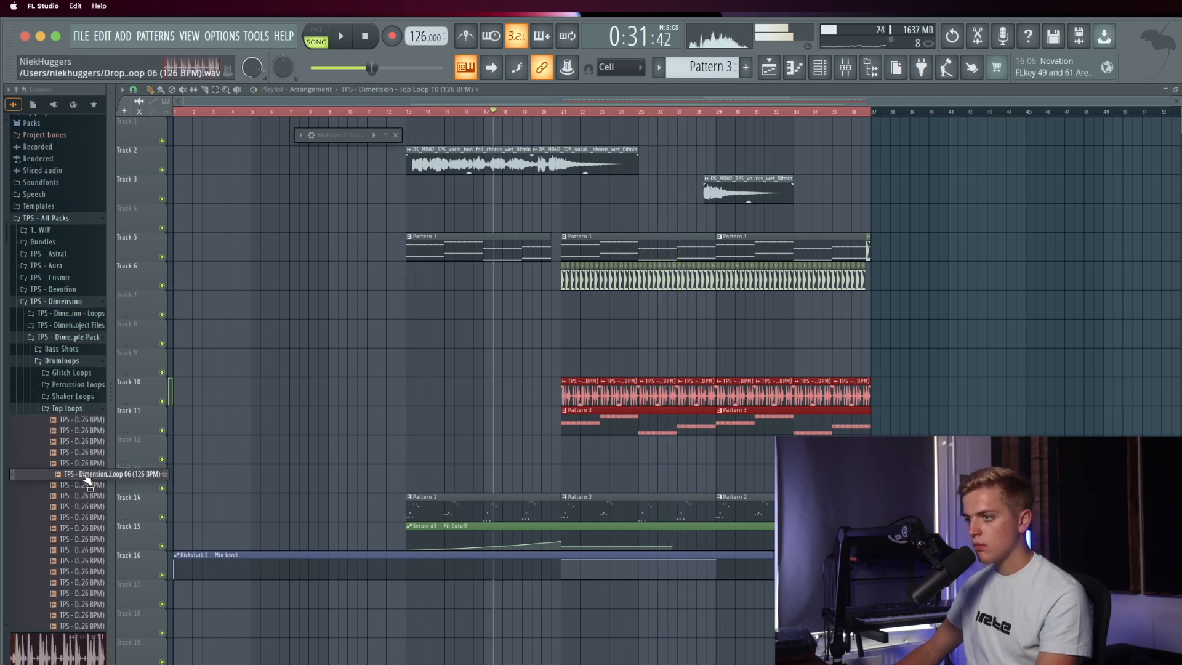
left_click(78, 467)
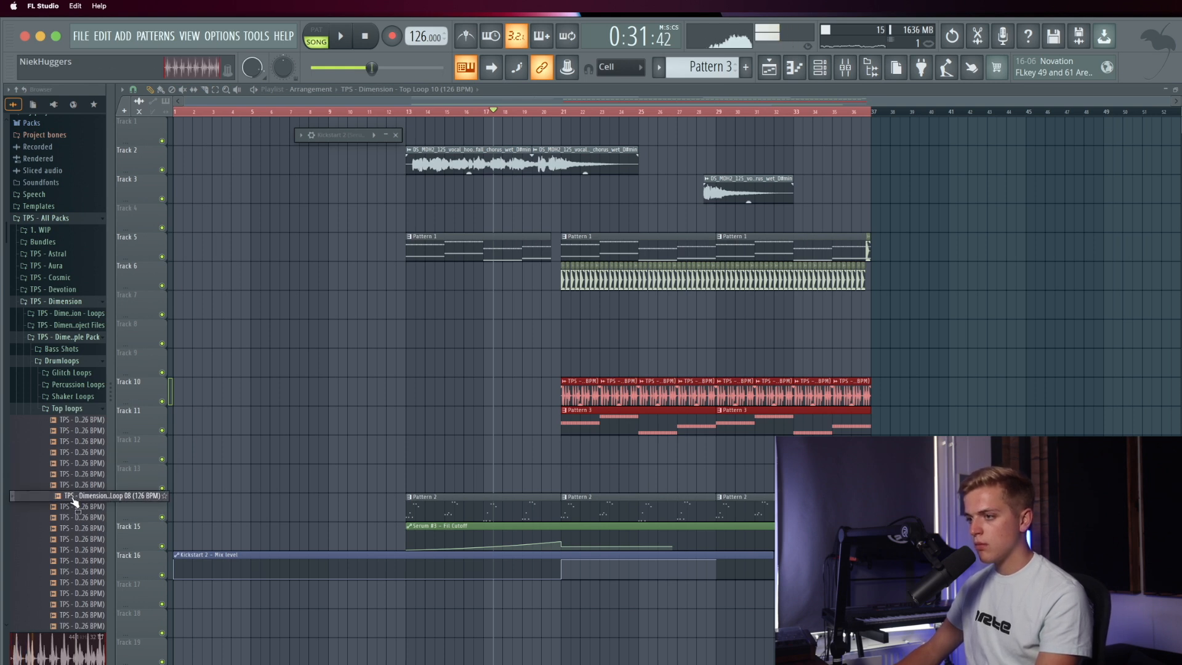
left_click(80, 487)
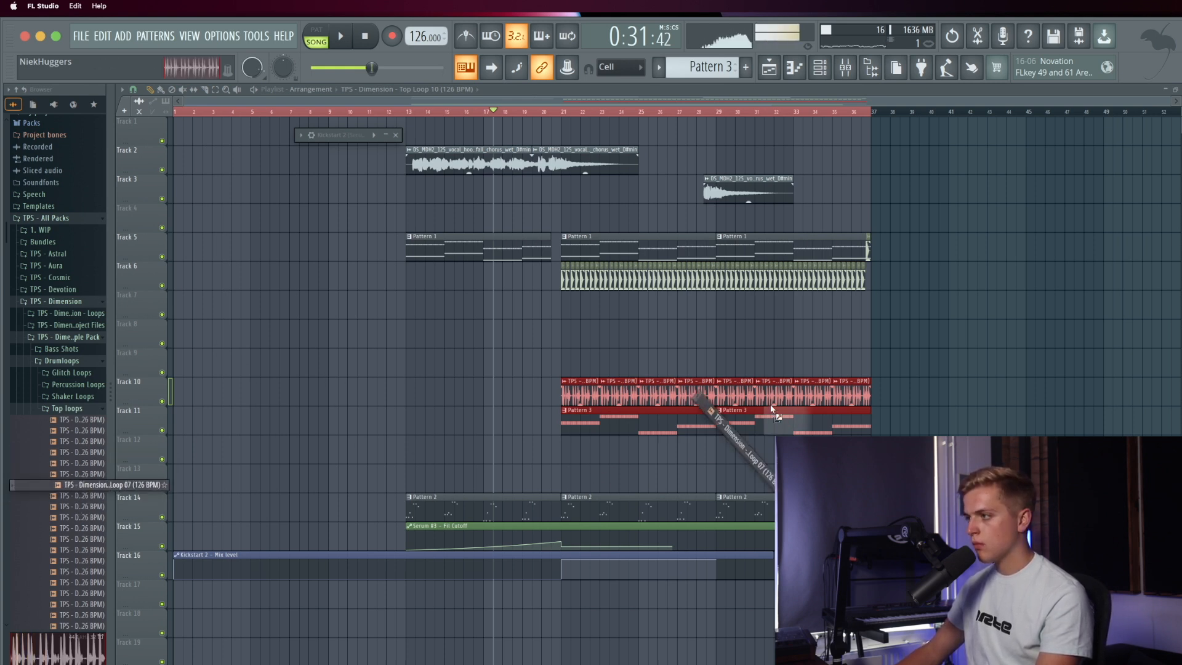
left_click_drag(772, 408, 772, 408)
Step: Move the top loop and Pattern 3 clips up to tracks 8 and 9, deselect them and listen to the drop
key("space")
left_click_drag(524, 377, 1000, 450)
key("shift+Up")
key("shift+Up")
key("super+d")
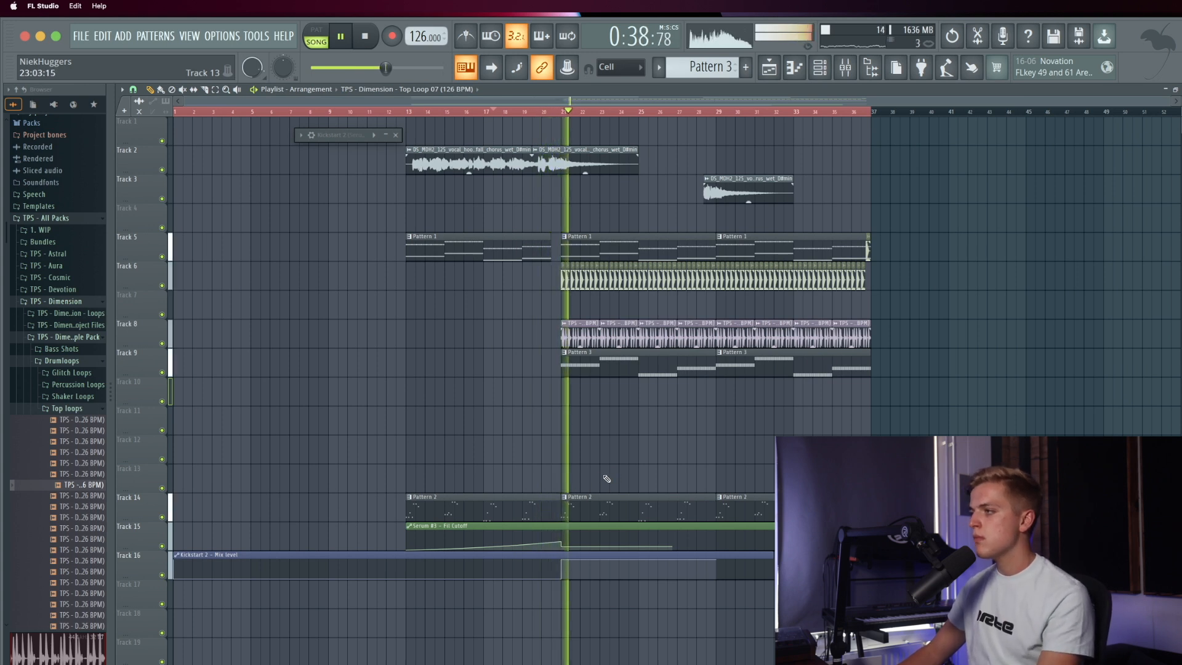
scroll(592, 495, "up", 6)
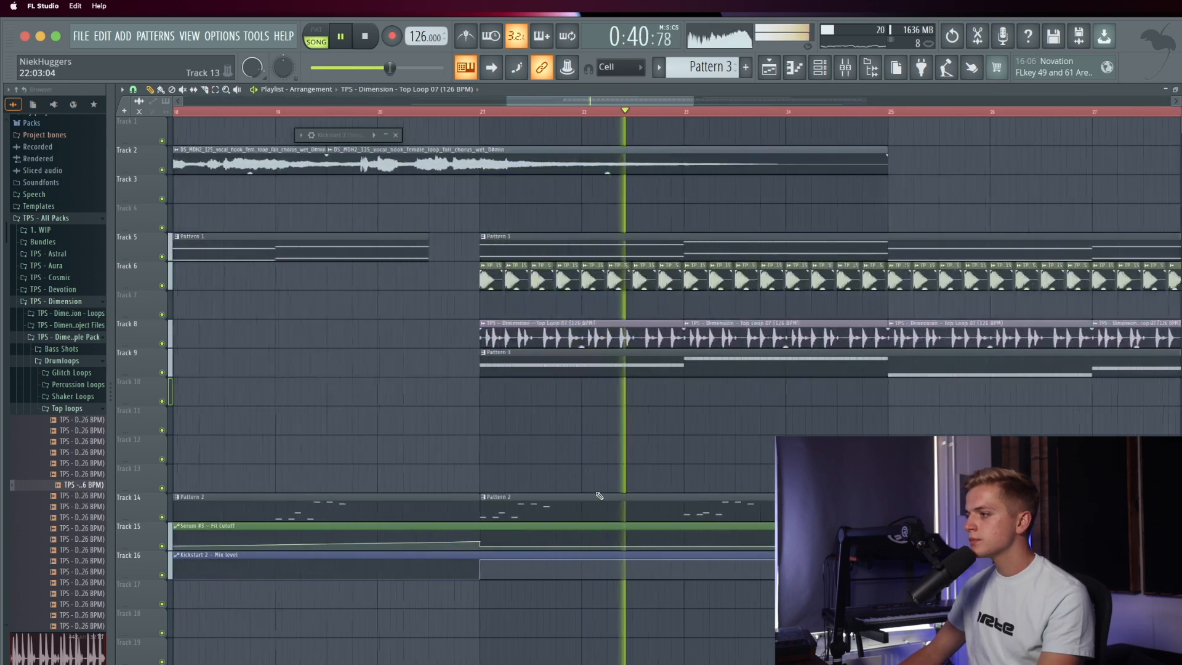
scroll(599, 493, "down", 4)
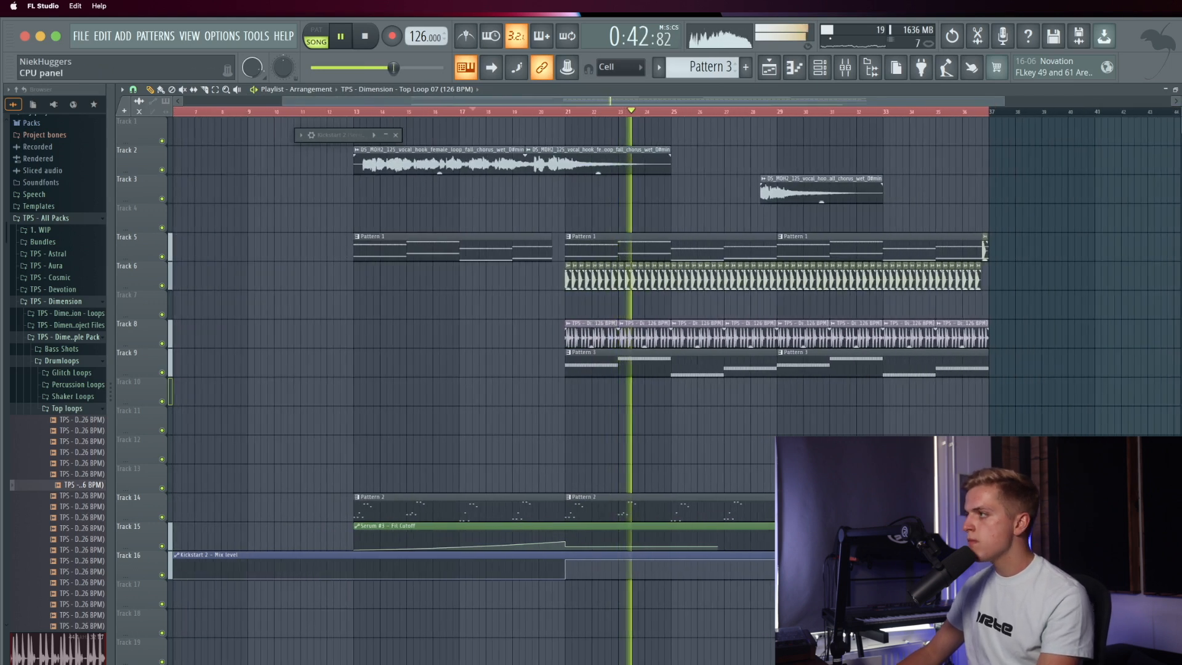
Step: Extend the end of the Serum #3 filter cutoff automation on track 15 to bar 37 and play from bar 13
left_click(828, 70)
scroll(715, 68, "up", 2)
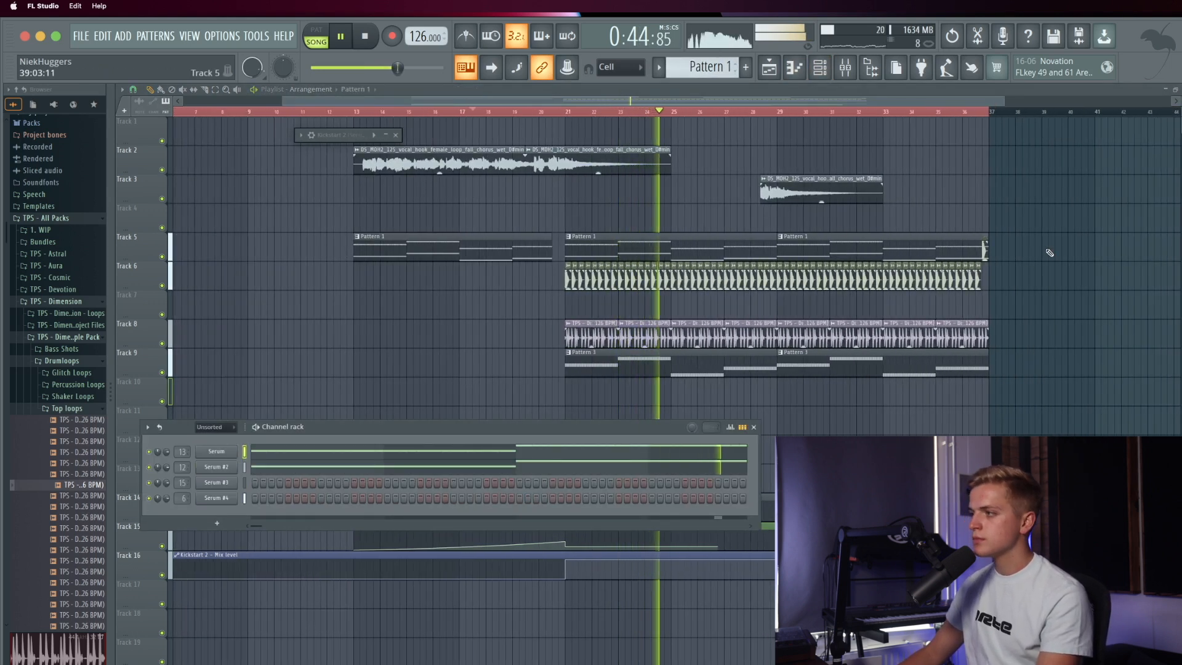
key("F6")
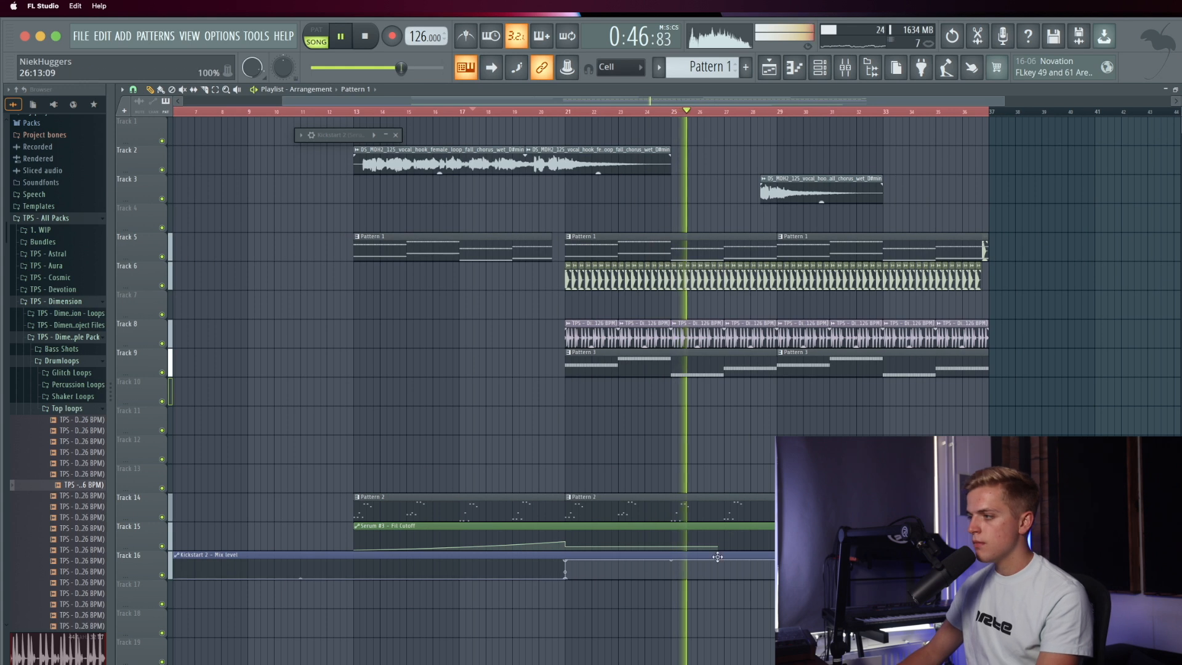
right_click(719, 546)
left_click(747, 636)
left_click(980, 527)
left_click_drag(718, 547, 989, 543)
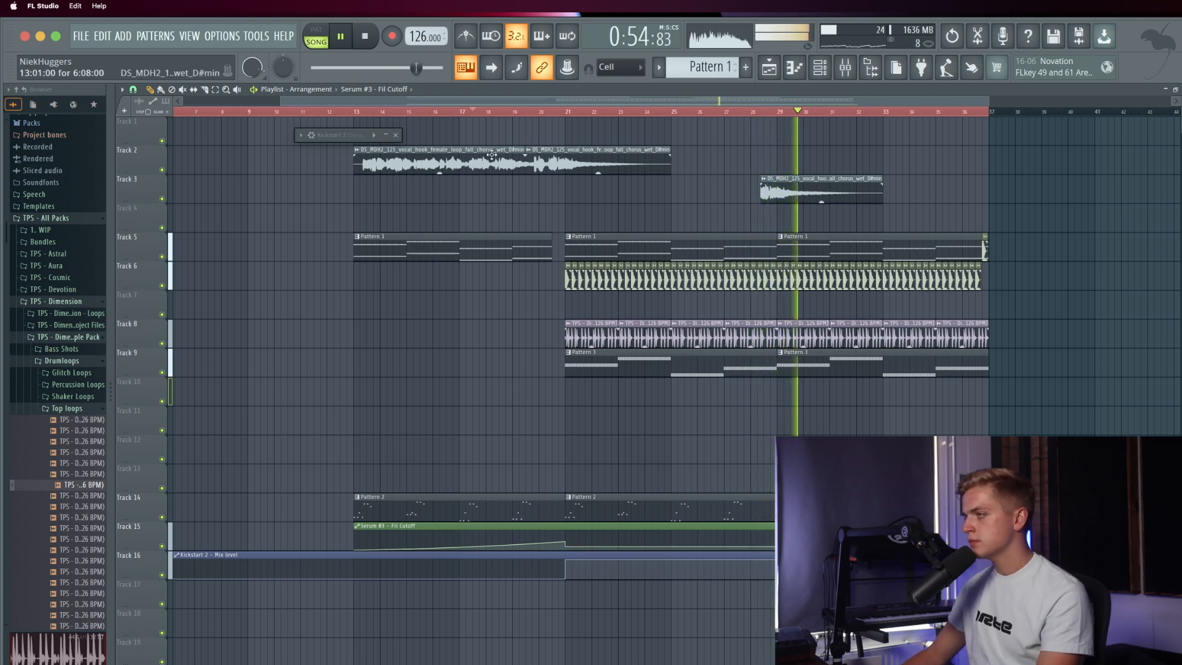
left_click(357, 112)
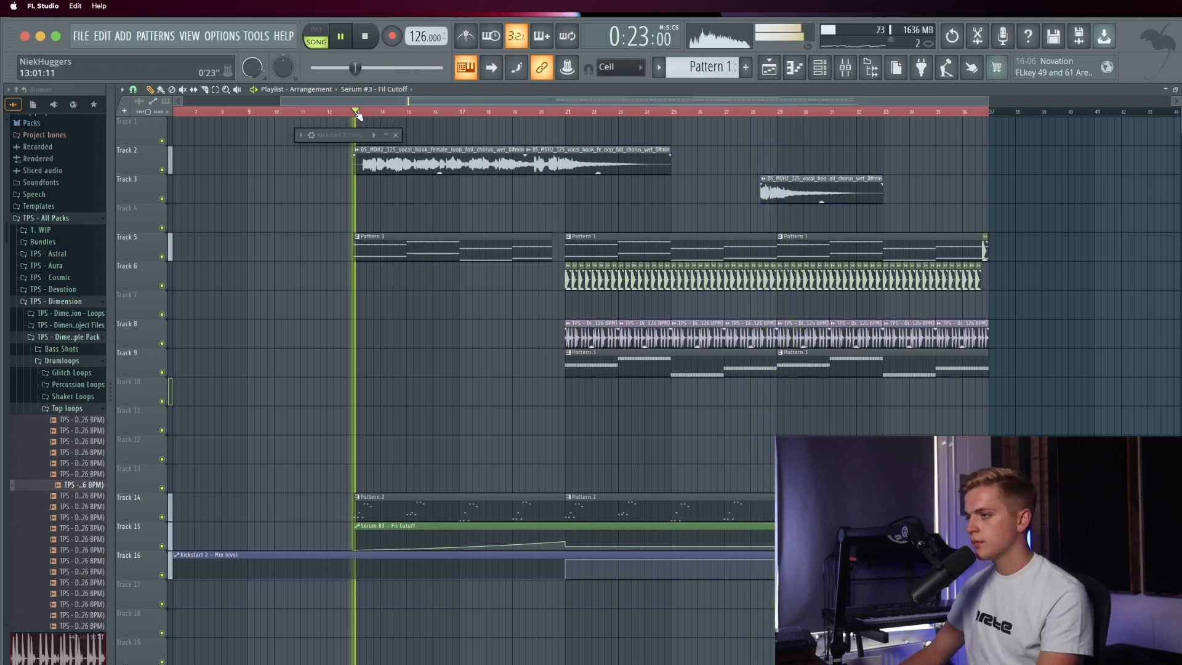
Step: Inspect the Pattern 2 notes, make the clip at bar 13 on track 14 unique and clear its notes
left_click(413, 506)
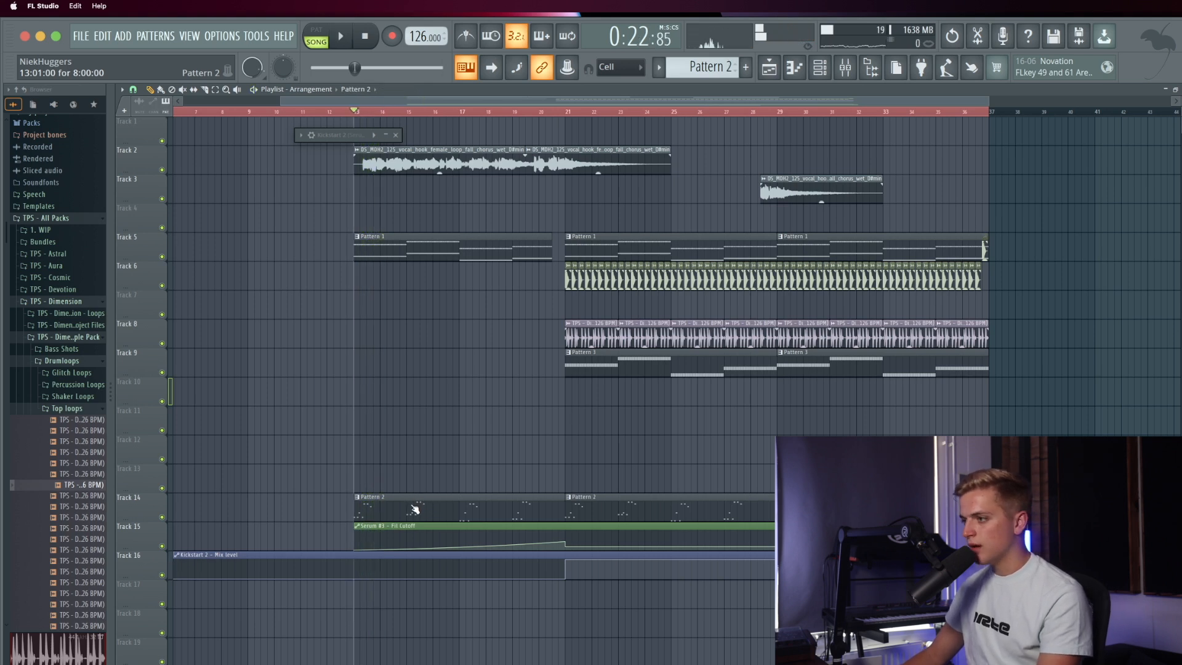
double_click(414, 509)
scroll(259, 345, "left", 5)
scroll(164, 311, "up", 10)
scroll(161, 317, "down", 6)
key("ctrl+a")
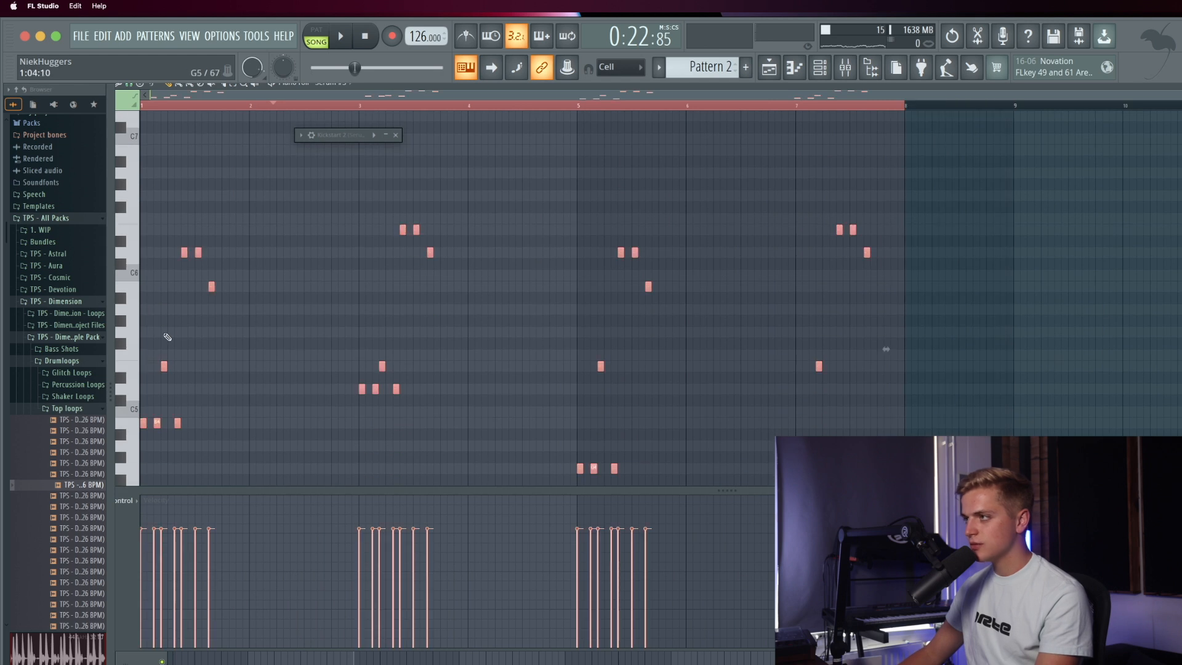
key("F5")
right_click(359, 500)
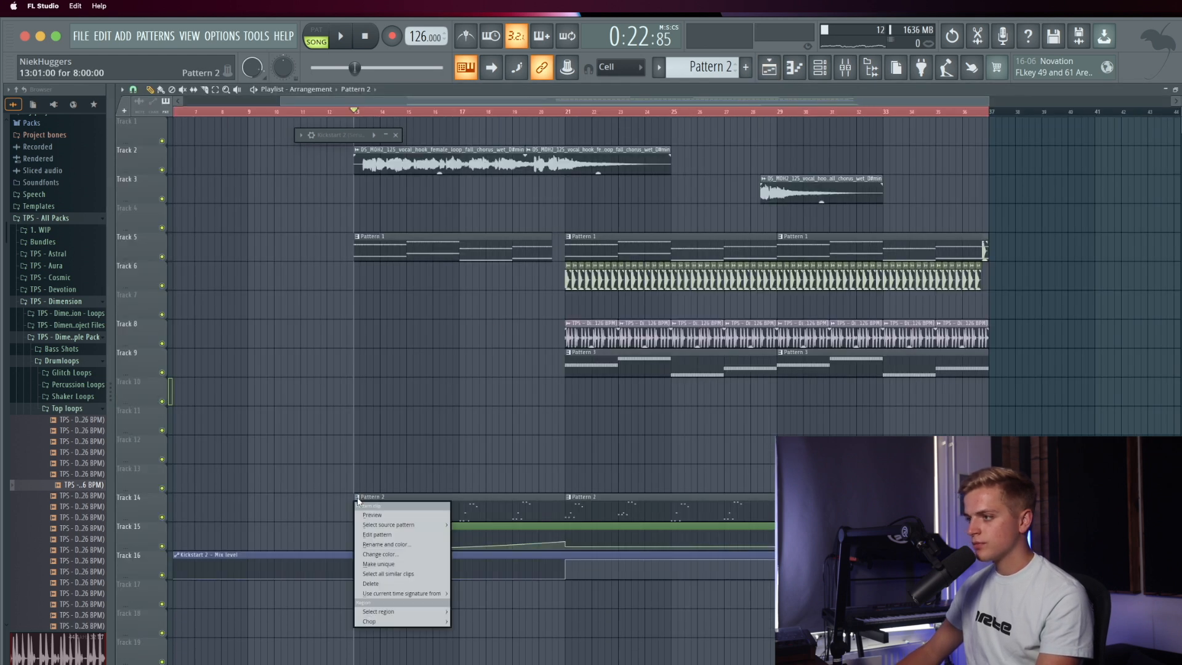
left_click(396, 564)
double_click(390, 507)
key("Delete")
scroll(142, 421, "up", 3)
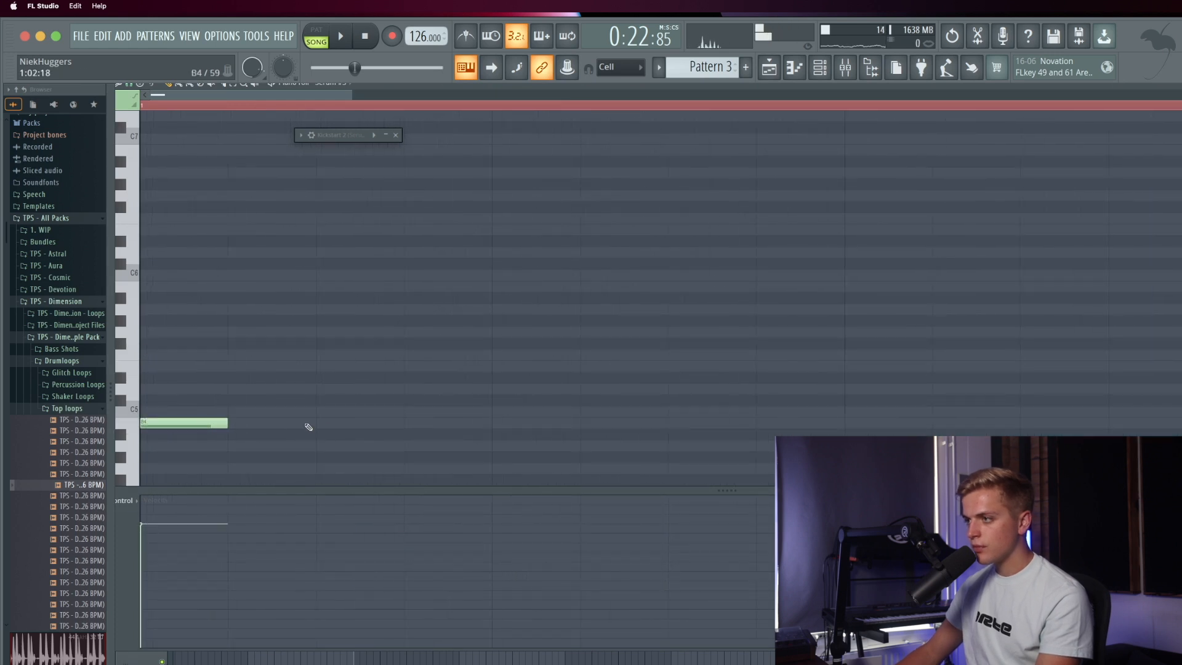
Step: Draw a rising B4, B4, D5, F#5, B5 phrase at the start of the cleared pattern and play it back
left_click(529, 331)
right_click(554, 330)
left_click(586, 343)
left_click(695, 299)
key("space")
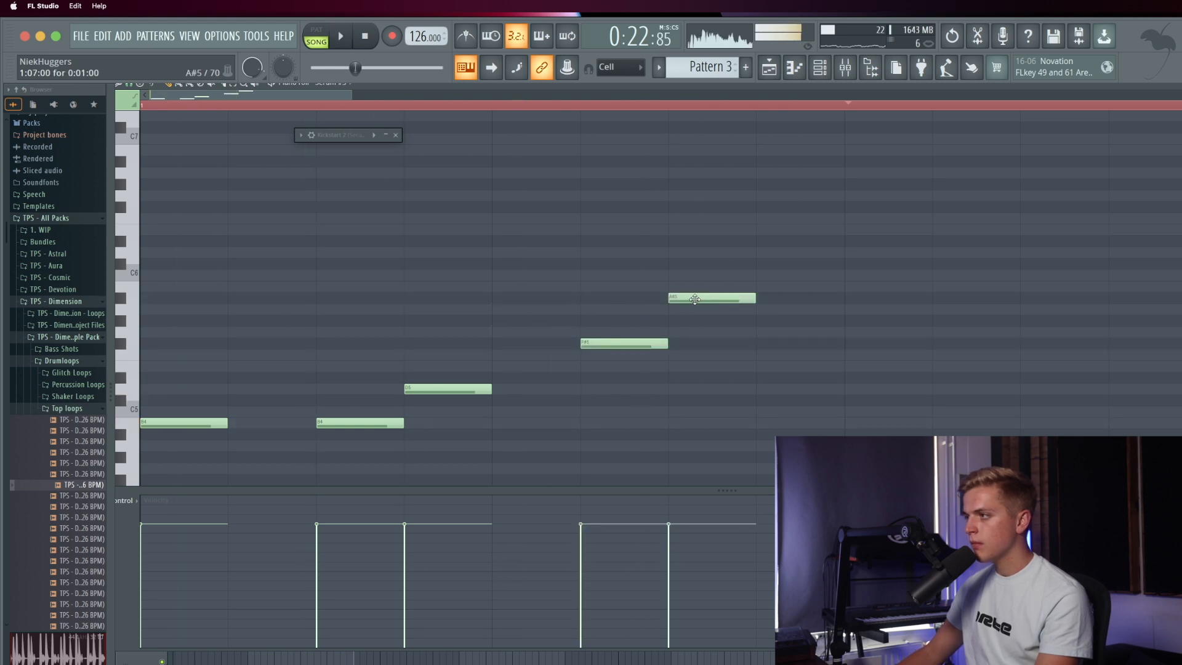
left_click_drag(695, 299, 695, 288)
key("space")
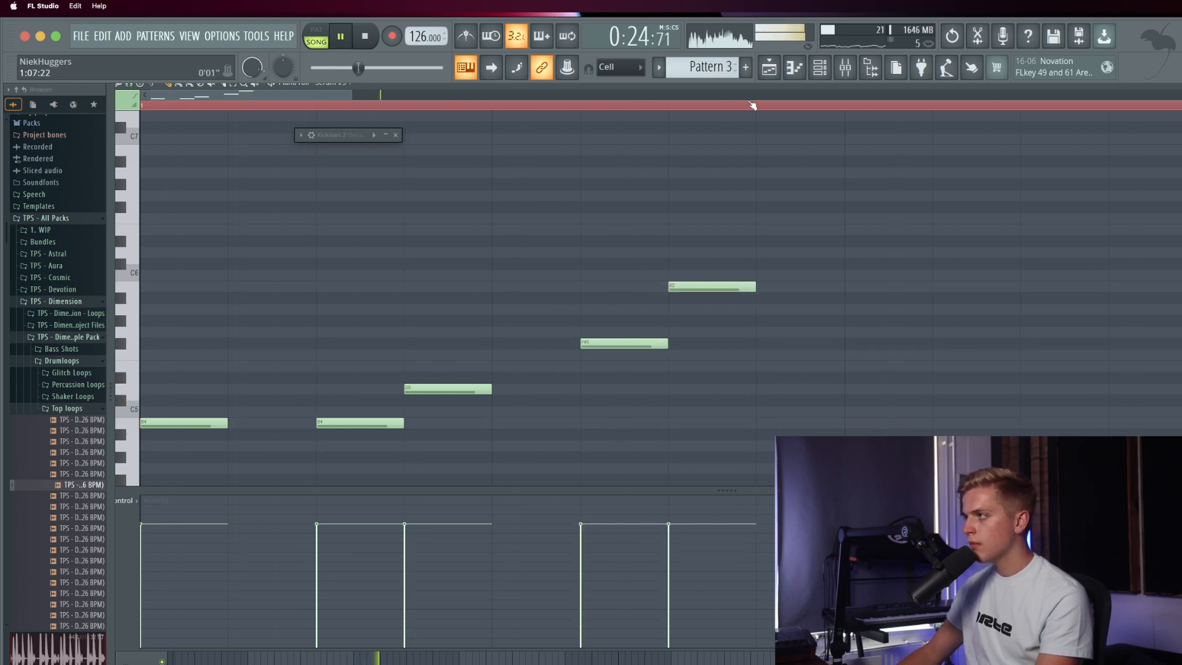
Step: Add a second rising phrase around the start of bar 3 with the notes B4, D5, F#5, F#5, A5, D6 and E6
scroll(437, 306, "down", 5)
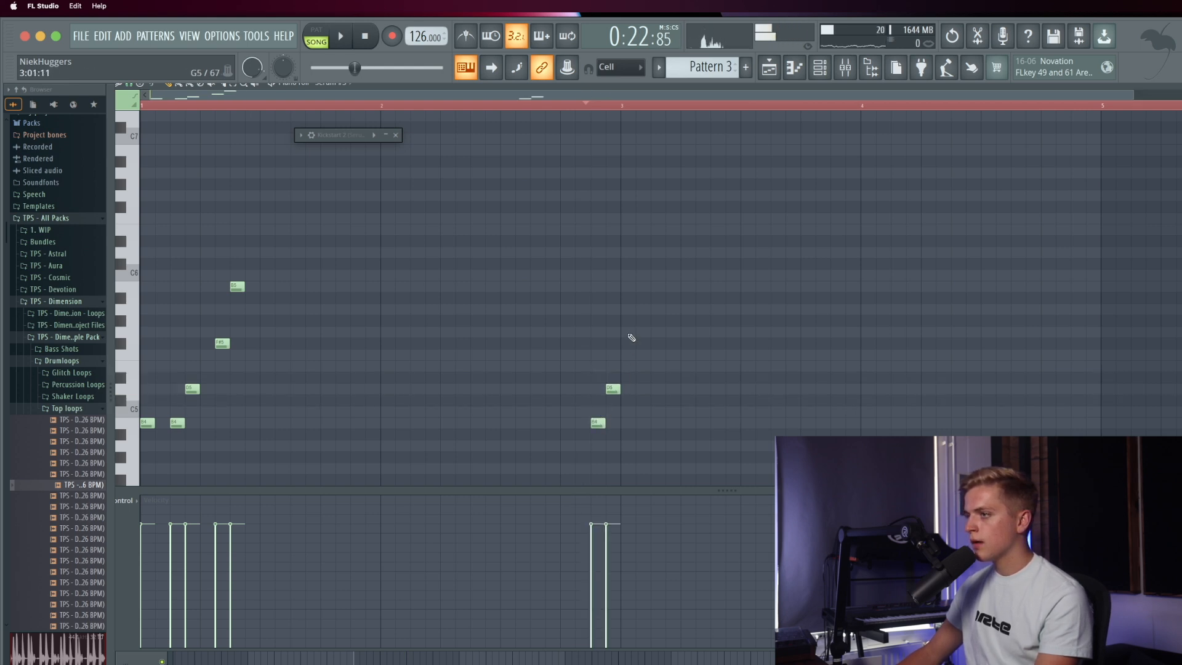
left_click(660, 343)
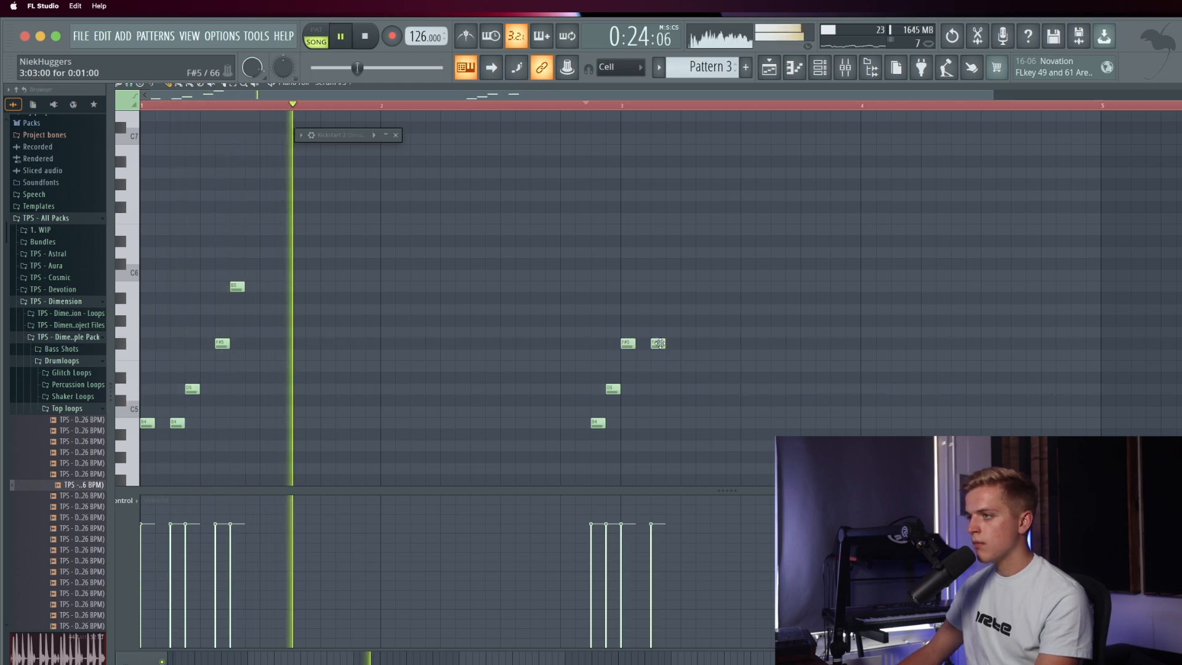
left_click(673, 310)
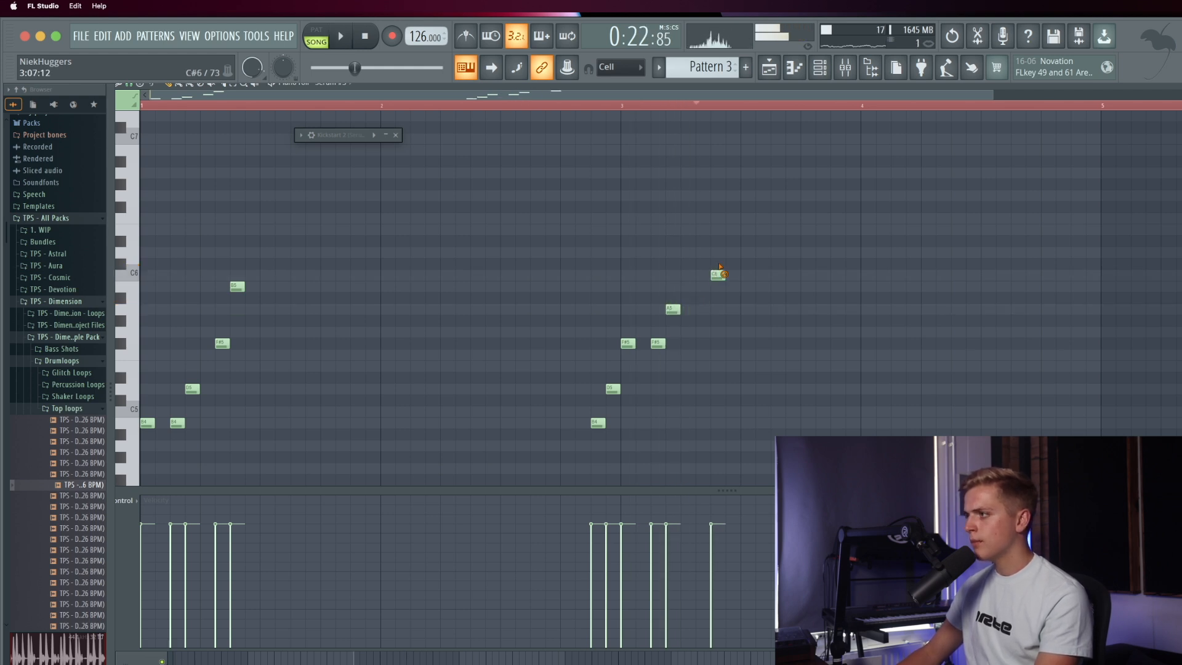
key("space")
scroll(645, 250, "down", 2)
scroll(645, 251, "down", 1)
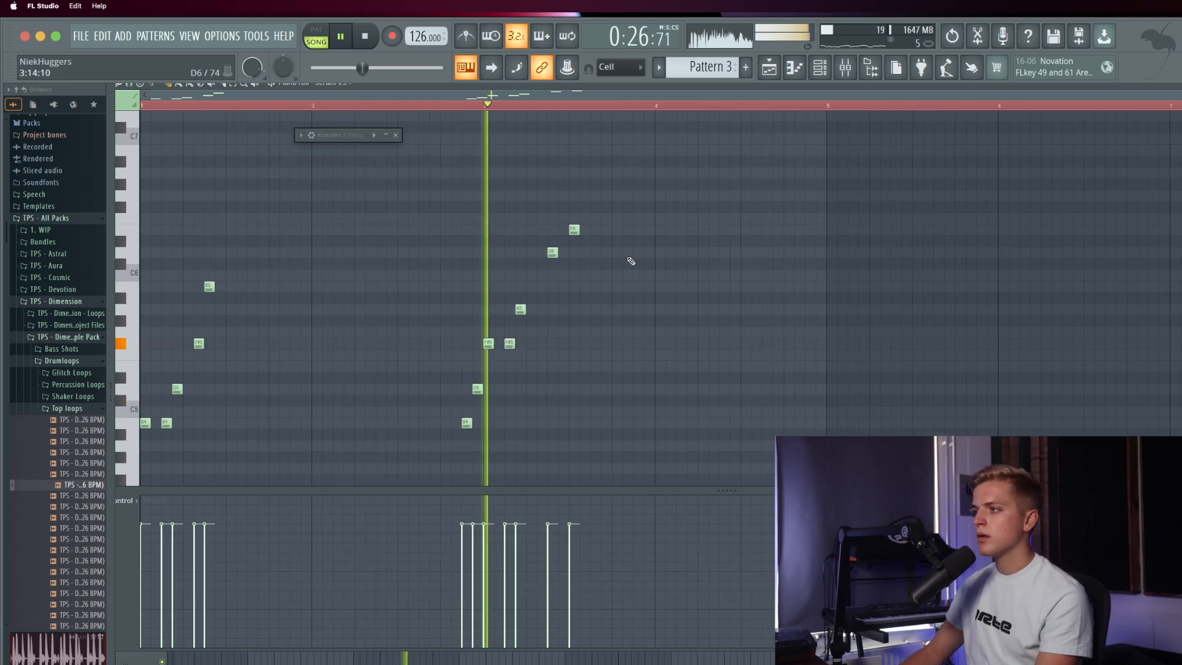
mouse_move(574, 230)
left_mouse_down()
mouse_move(544, 252)
mouse_move(552, 229)
left_mouse_up()
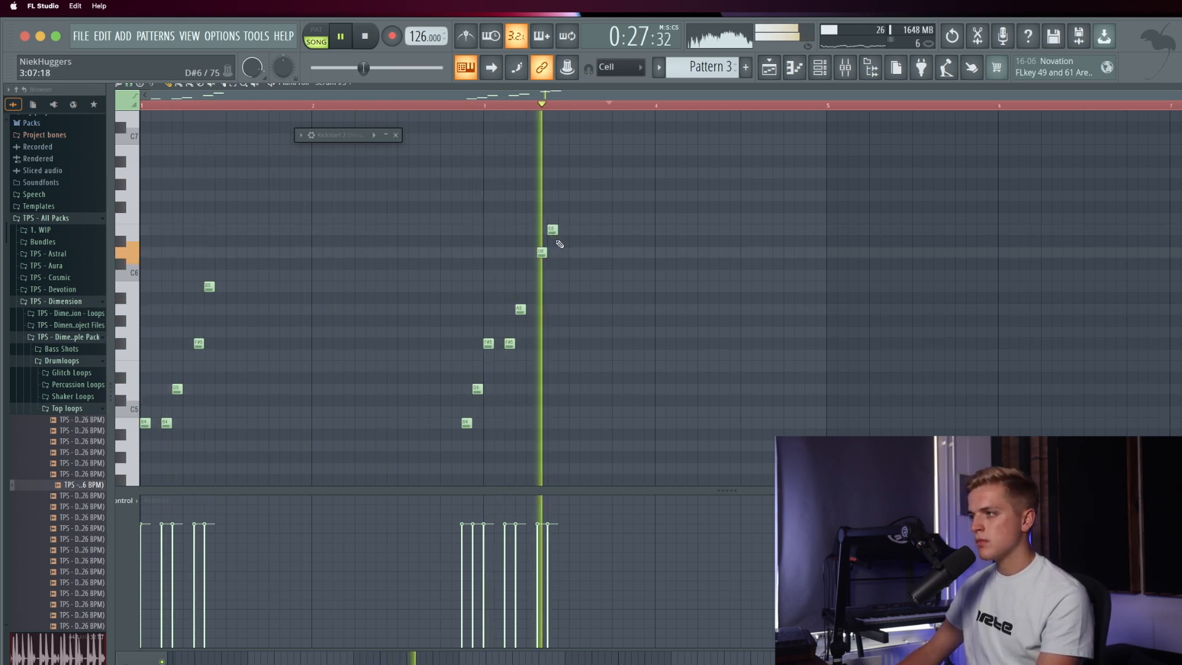
Step: Add a B5 note just before bar 5 and duplicate the whole four-bar melody to fill eight bars
left_click(809, 285)
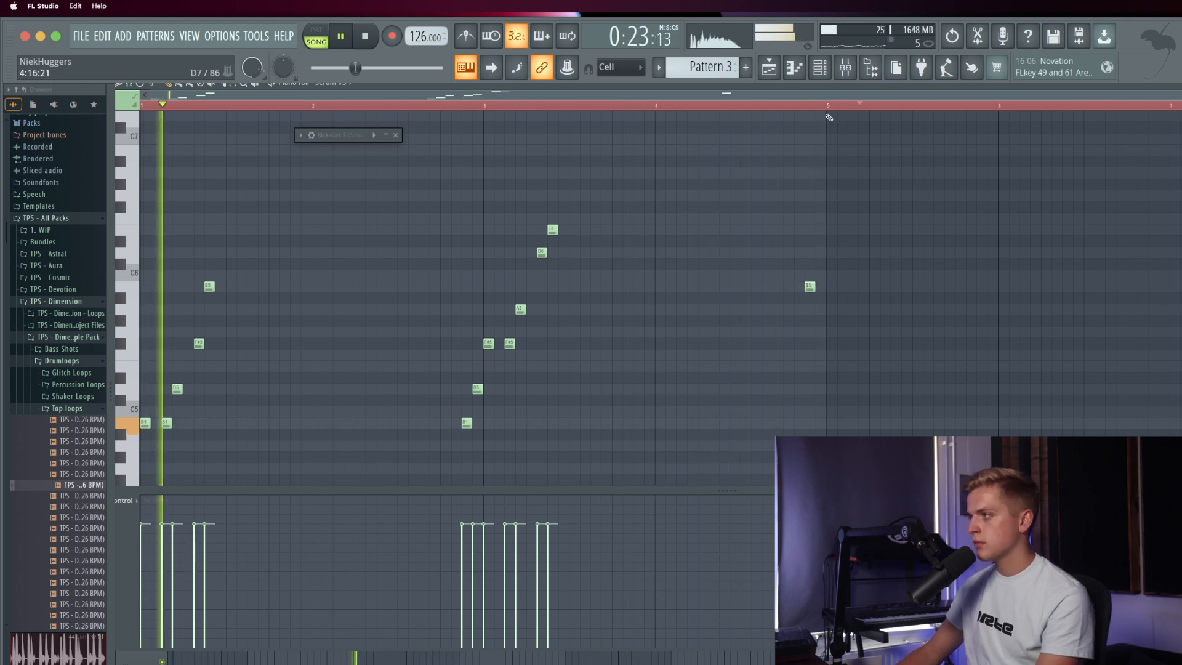
key("super+a")
key("super+b")
scroll(509, 338, "down", 3)
key("super+a")
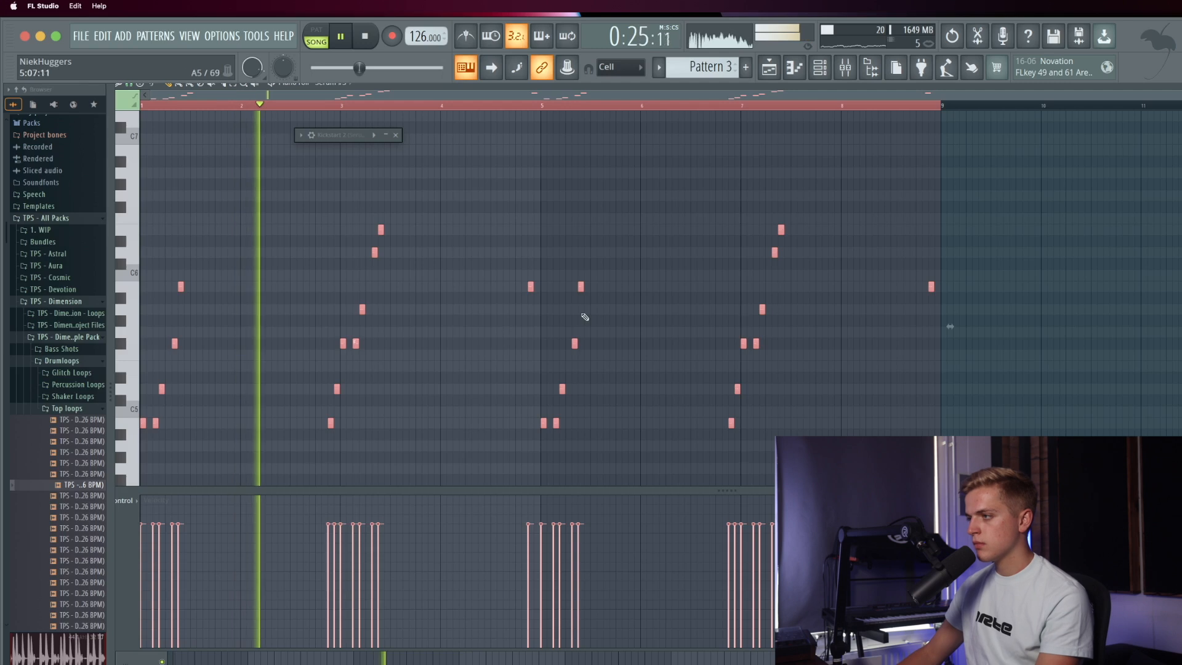
Step: Paste the melody into the Serum #3 channel of Pattern 1 and check it against the bass notes
left_click(770, 70)
left_click(820, 70)
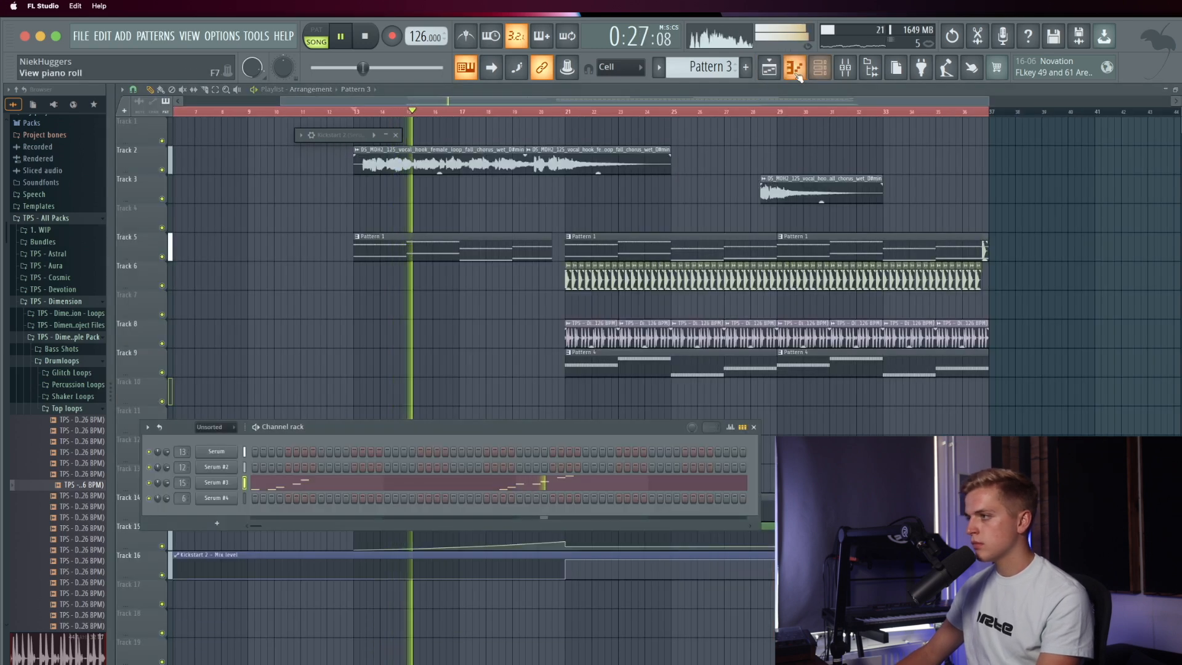
key("minus")
key("super+v")
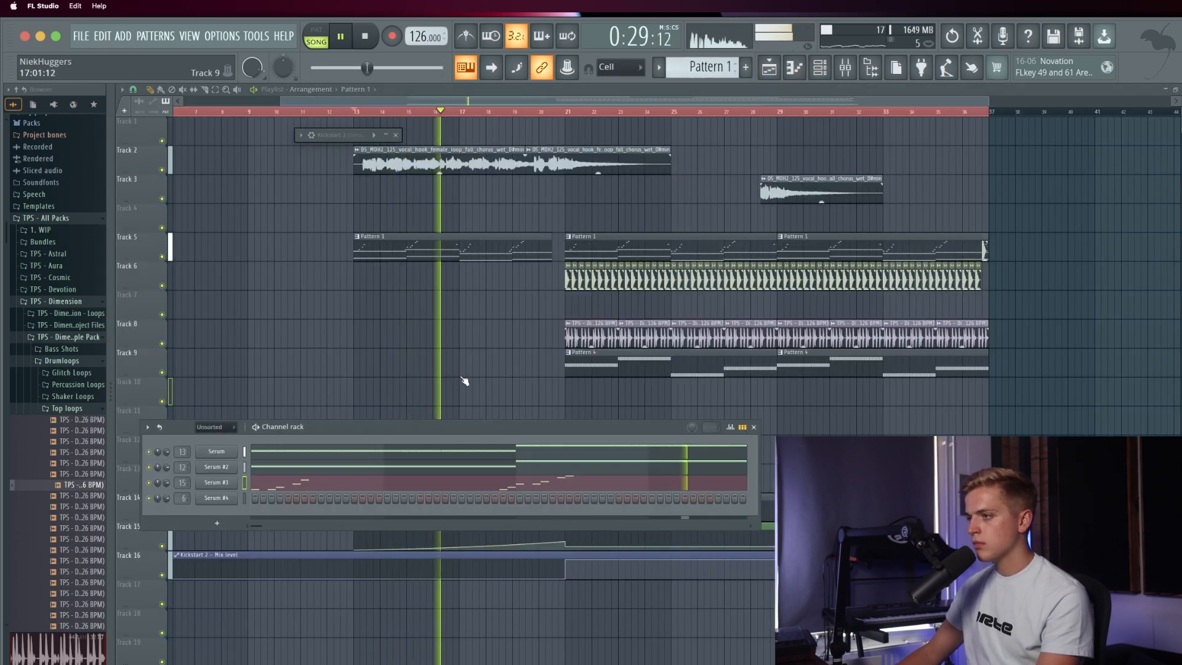
left_click(293, 482)
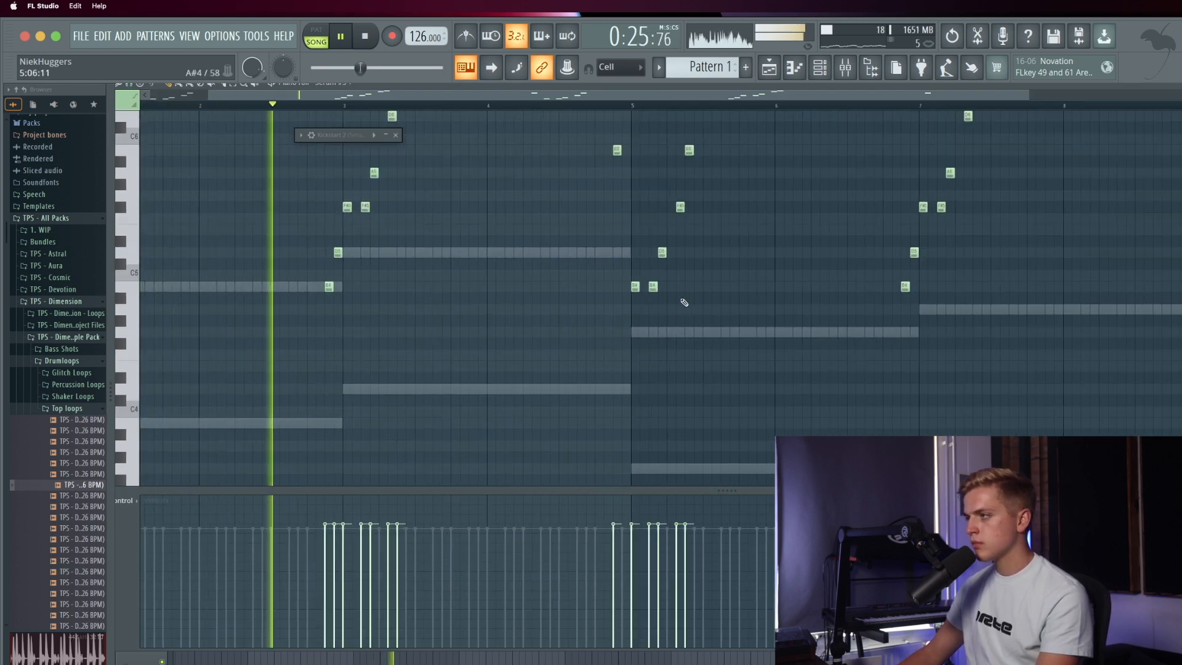
scroll(679, 305, "down", 2)
scroll(678, 305, "down", 1)
left_click_drag(781, 225, 686, 194)
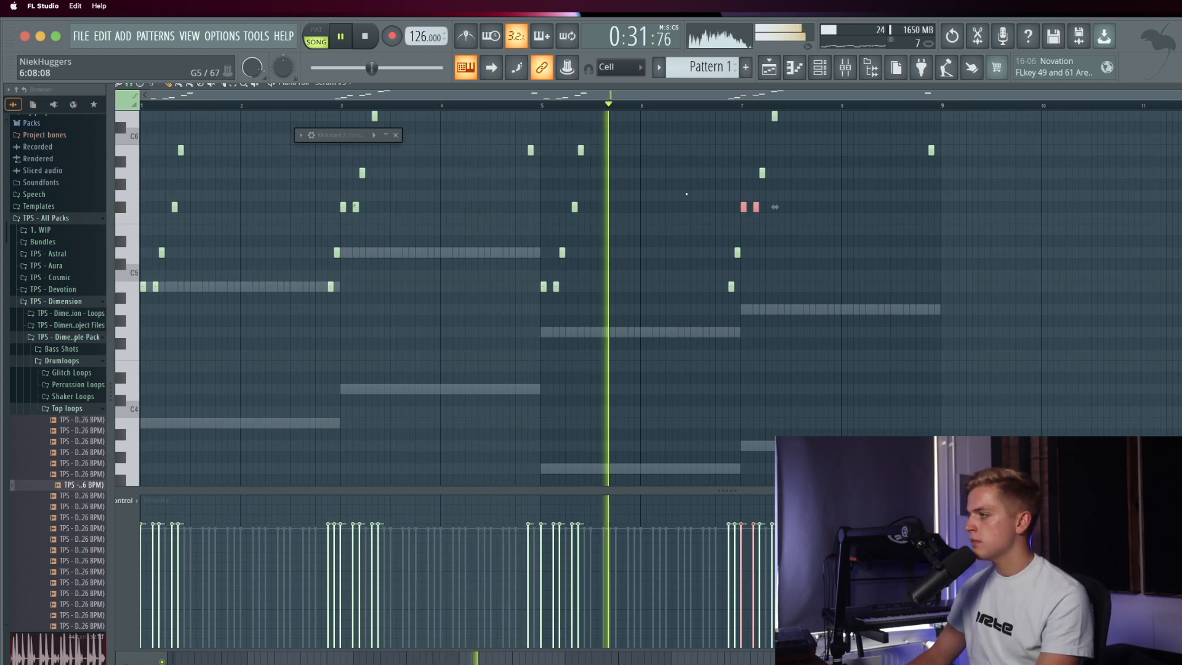
scroll(686, 190, "up", 2)
scroll(685, 190, "up", 1)
left_click(763, 253, "super")
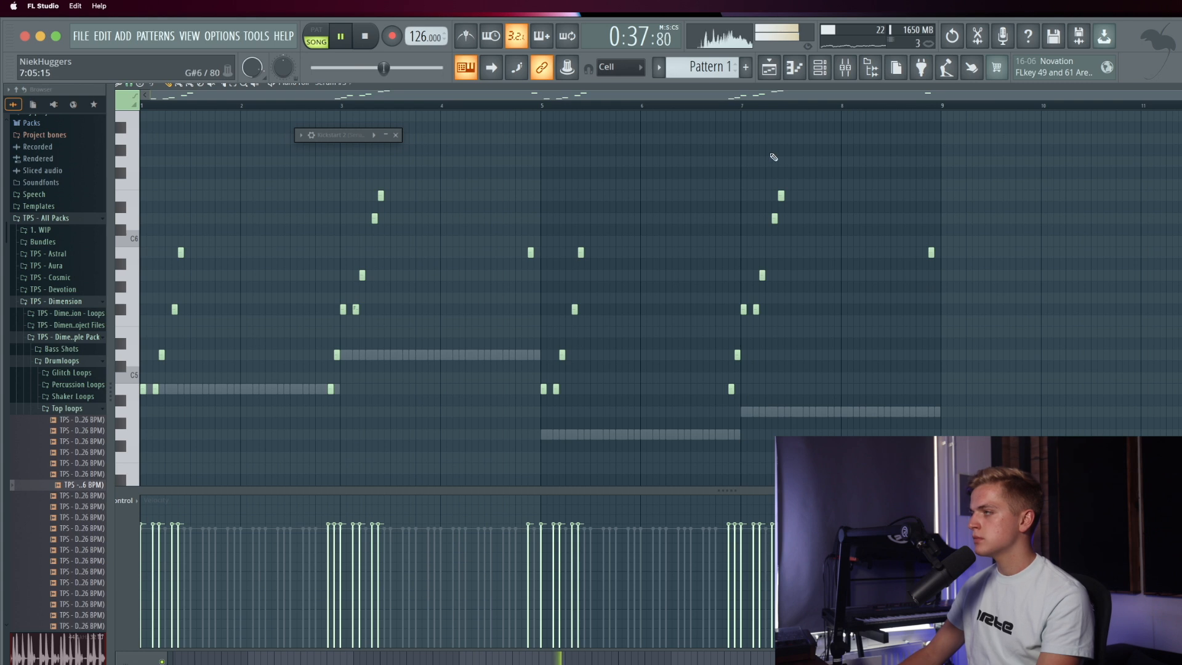
Step: Replace the Pattern 2 clips from bar 21 on track 14 with Pattern 3 and play the arrangement
left_click(769, 71)
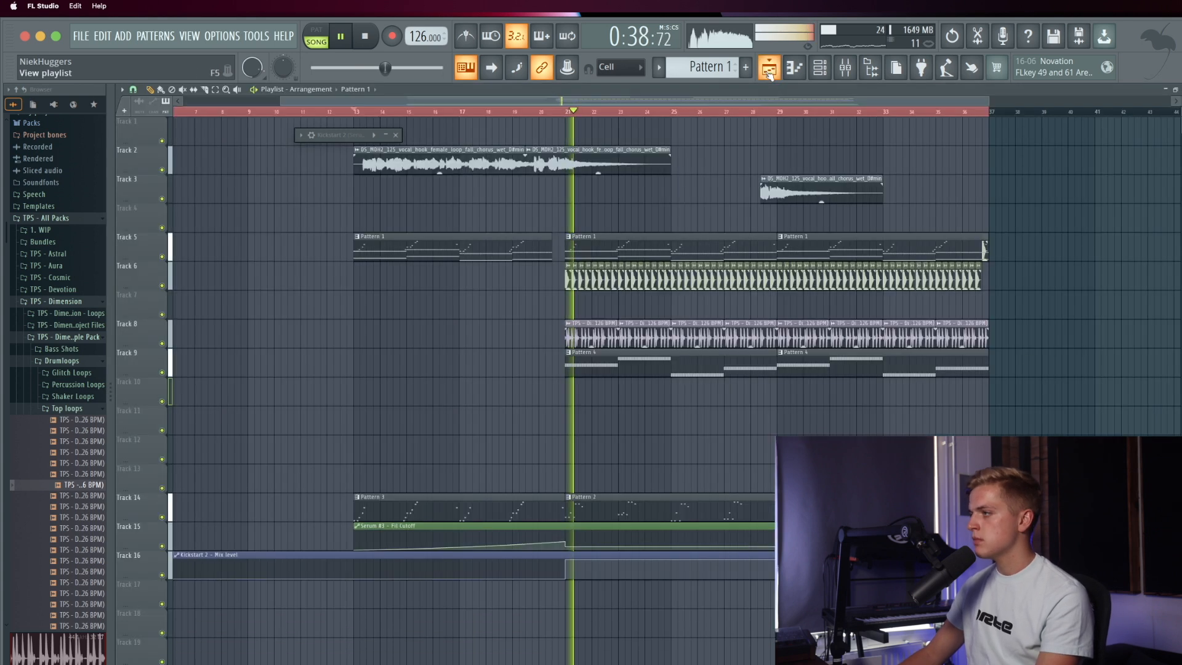
right_click(592, 522)
key("super+z")
right_click(588, 509)
left_click(528, 505)
left_click(576, 505)
key("space")
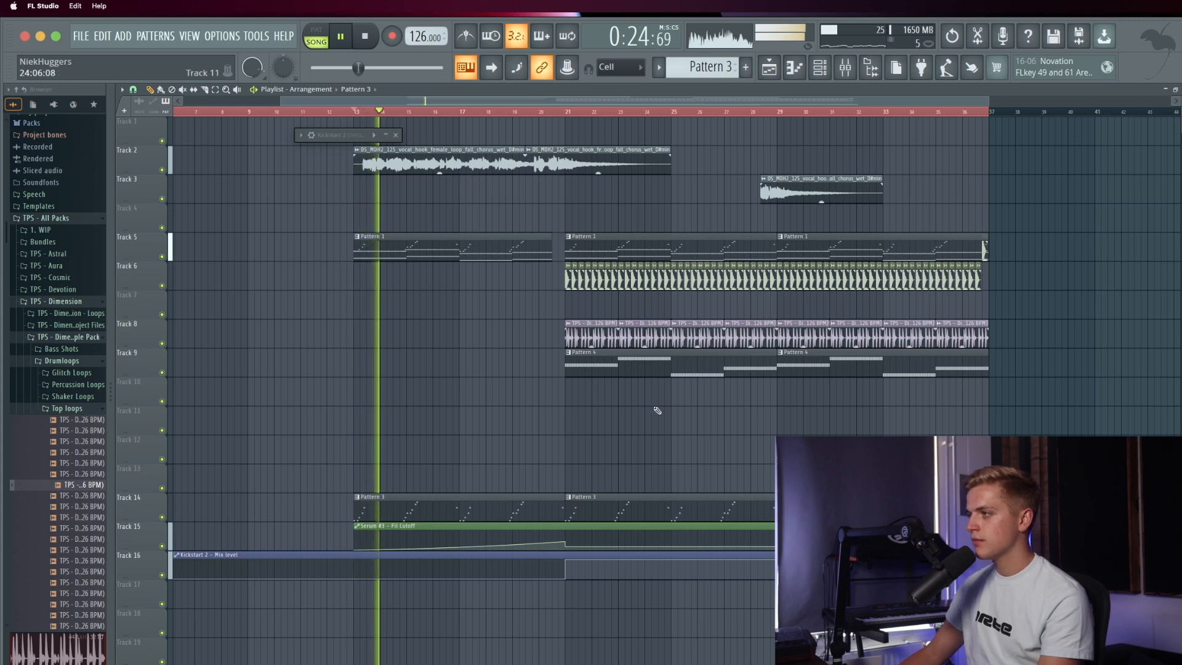
Step: Cut the pasted melody notes out of the Serum #3 channel in Pattern 1
left_click(799, 71)
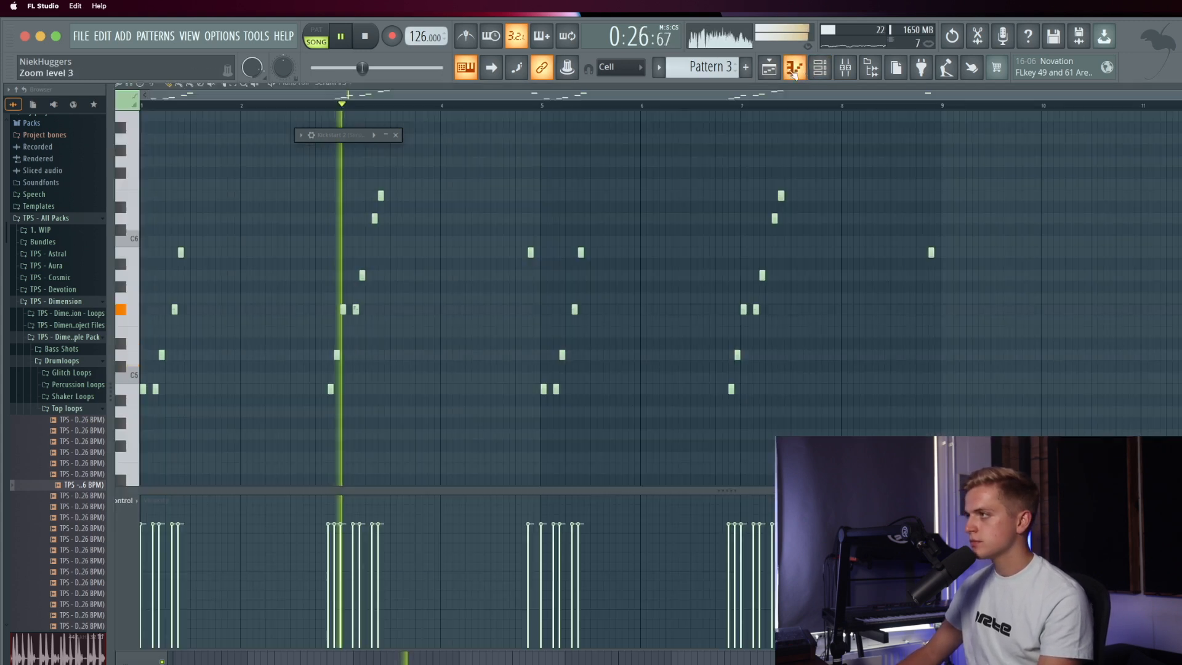
scroll(729, 69, "up", 2)
left_click(828, 73)
key("super+x")
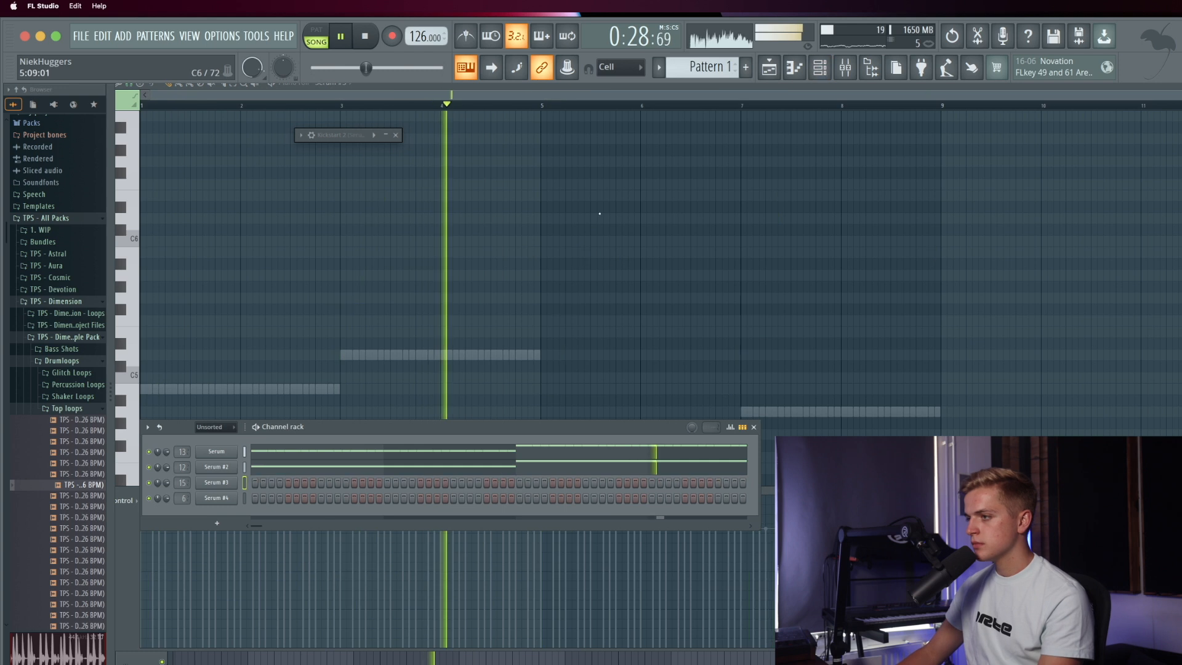
Step: Fill track 8 from bar 13 up to the drop at bar 21 with Top Loop 07 clips
left_click(771, 71)
left_click(576, 342)
left_click_drag(343, 331, 357, 326)
left_click(415, 321)
left_click(518, 333)
Step: Trim the pre-drop Top Loop 07, Pattern 1 and Pattern 3 clips so they all end at bar 20
scroll(545, 334, "up", 8)
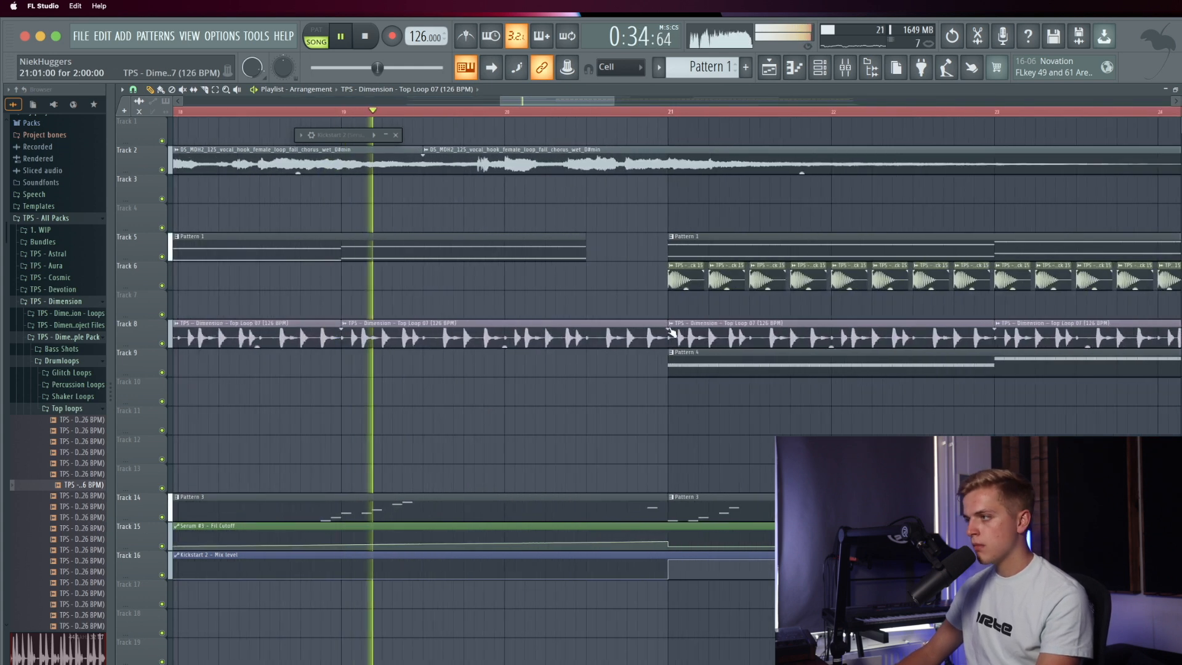
left_click_drag(661, 335, 505, 334)
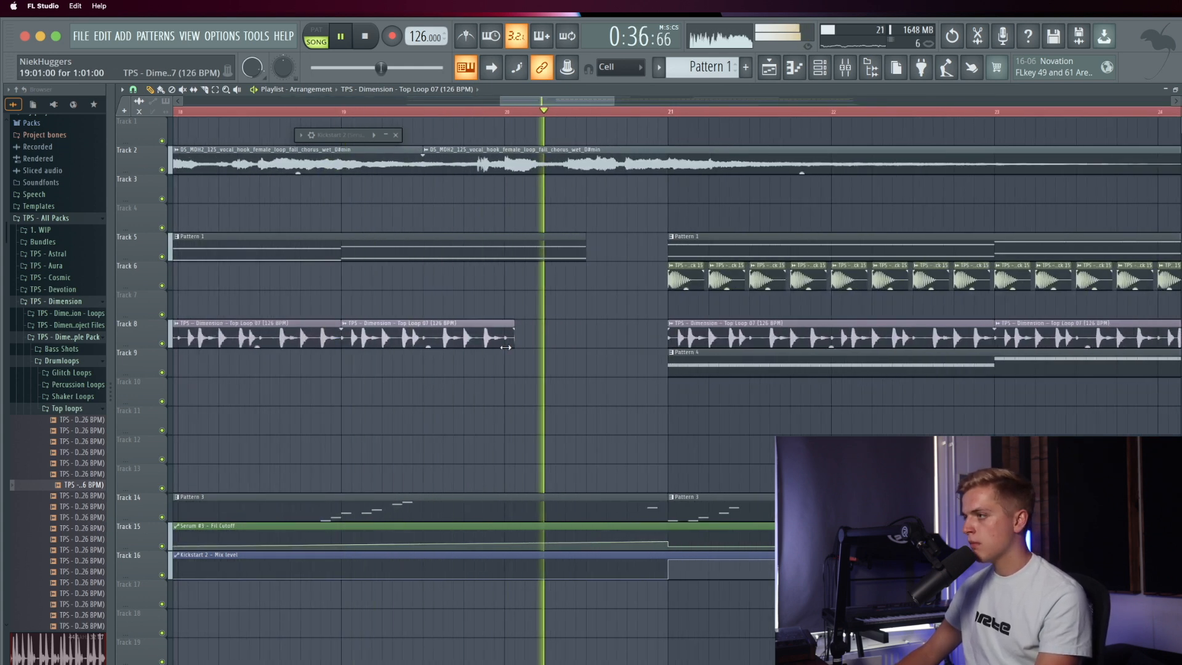
left_click_drag(585, 231, 504, 233)
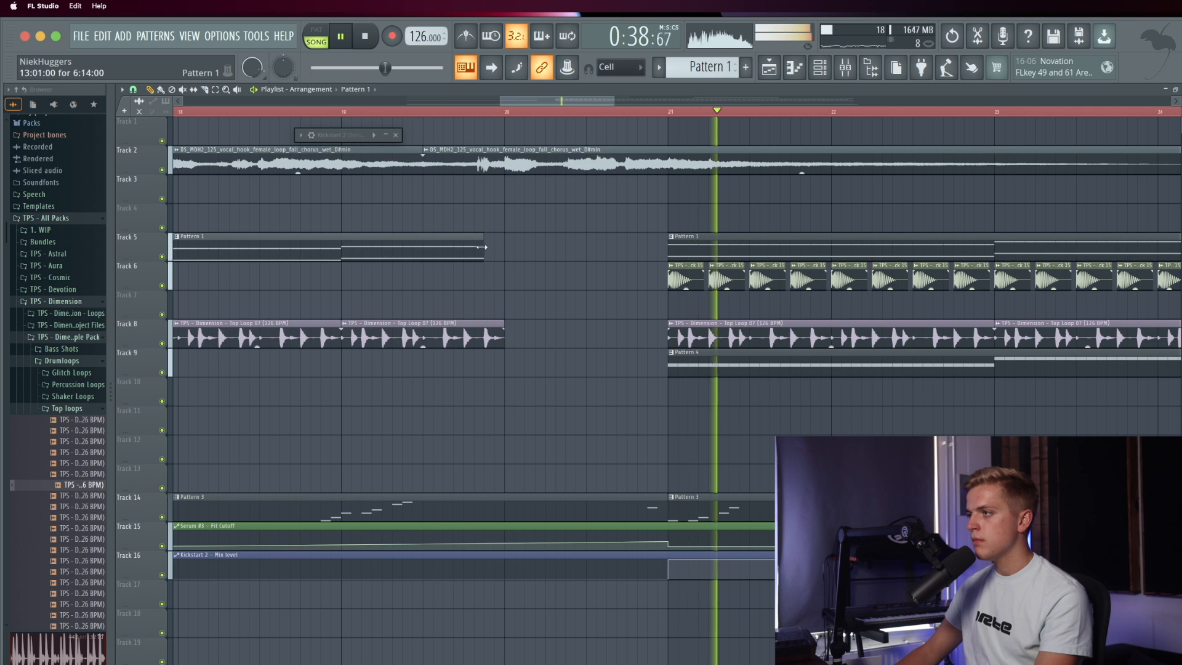
left_click_drag(670, 510, 660, 509)
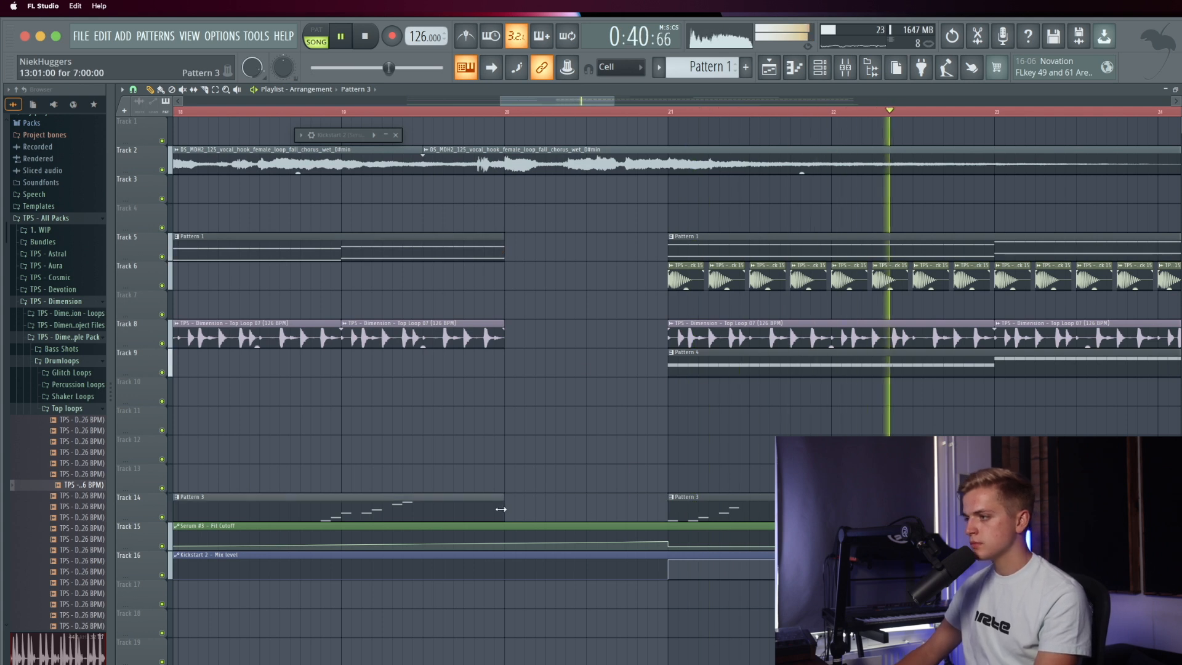
Step: Move the Pattern 3, Serum #3 filter cutoff and Kickstart 2 mix level clips up to tracks 10, 11 and 12
scroll(505, 498, "down", 10)
left_click_drag(378, 479, 904, 646)
key("shift+Up")
key("shift+Up")
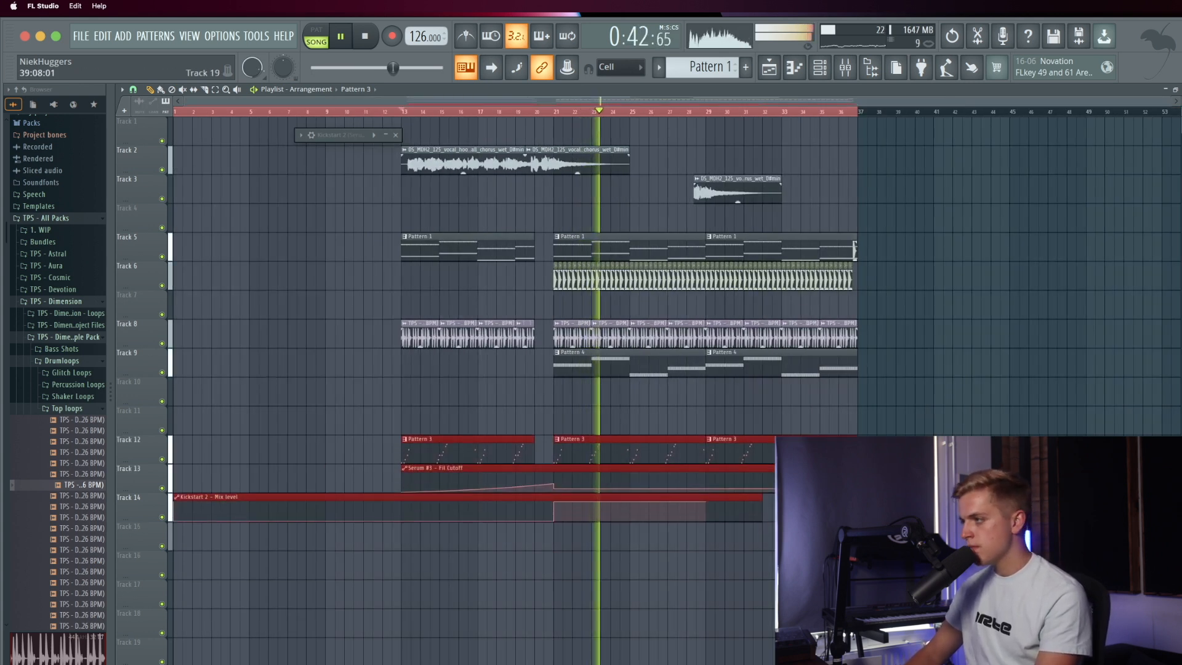
key("shift+Up")
key("shift+Up")
left_click_drag(557, 477, 528, 432)
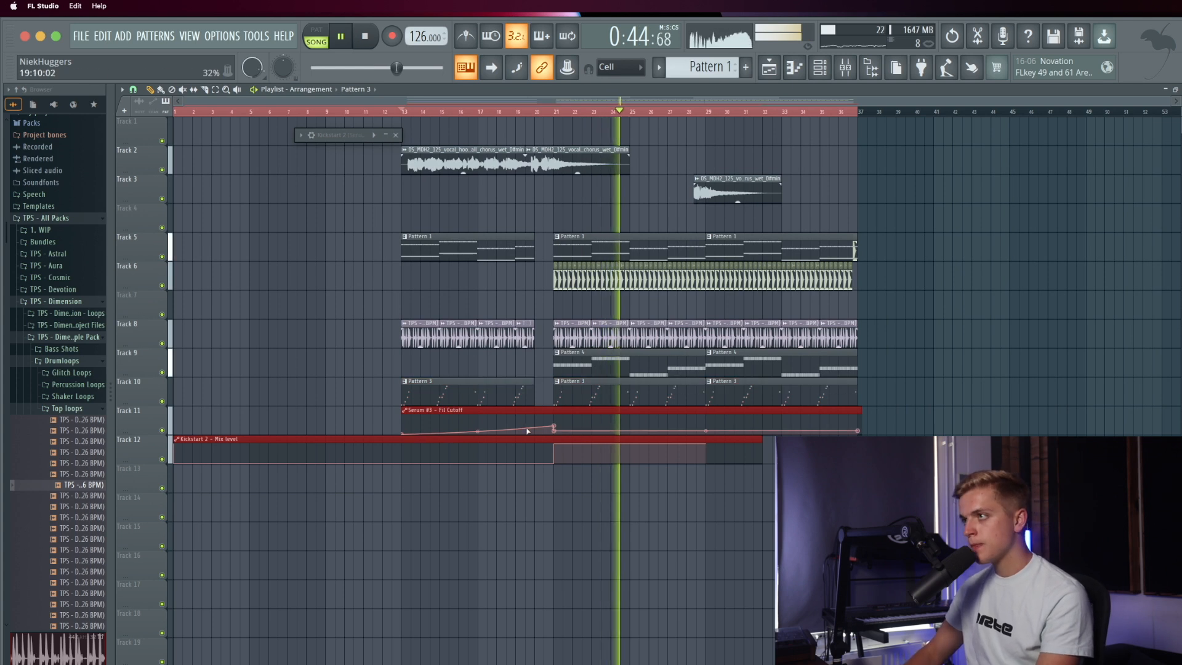
Step: Move the Serum #3 filter cutoff and Kickstart 2 mix level automation clips down to Tracks 12 and 13
key("shift+Down")
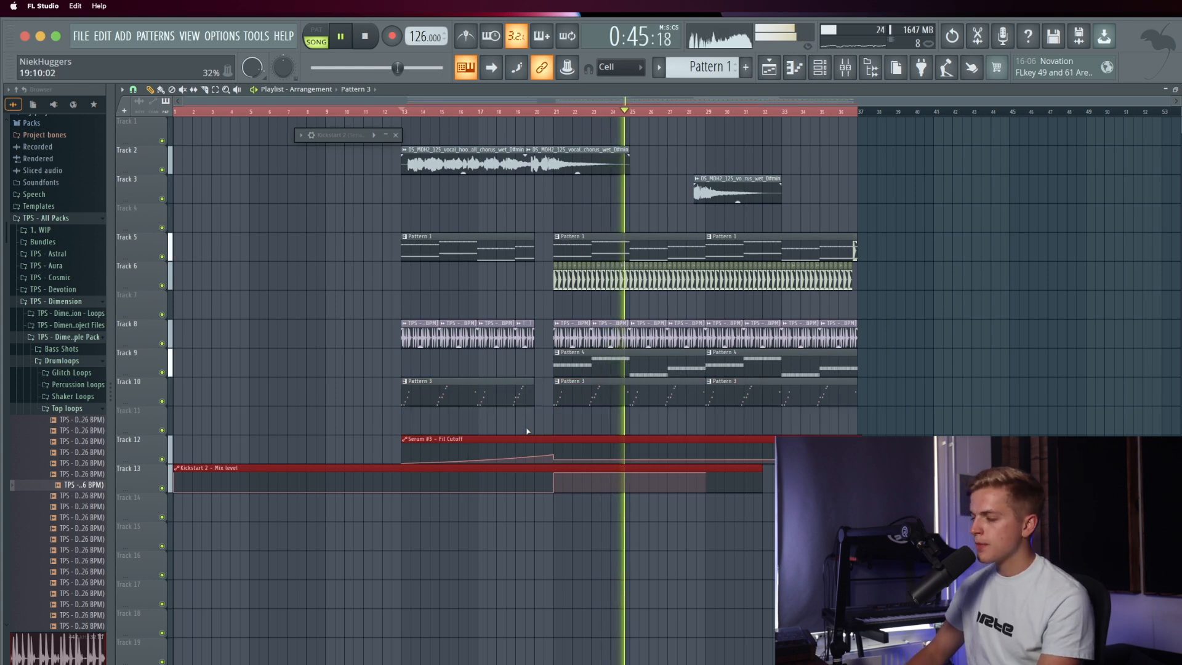
left_click(584, 428, "super")
scroll(584, 405, "down", 1, "alt")
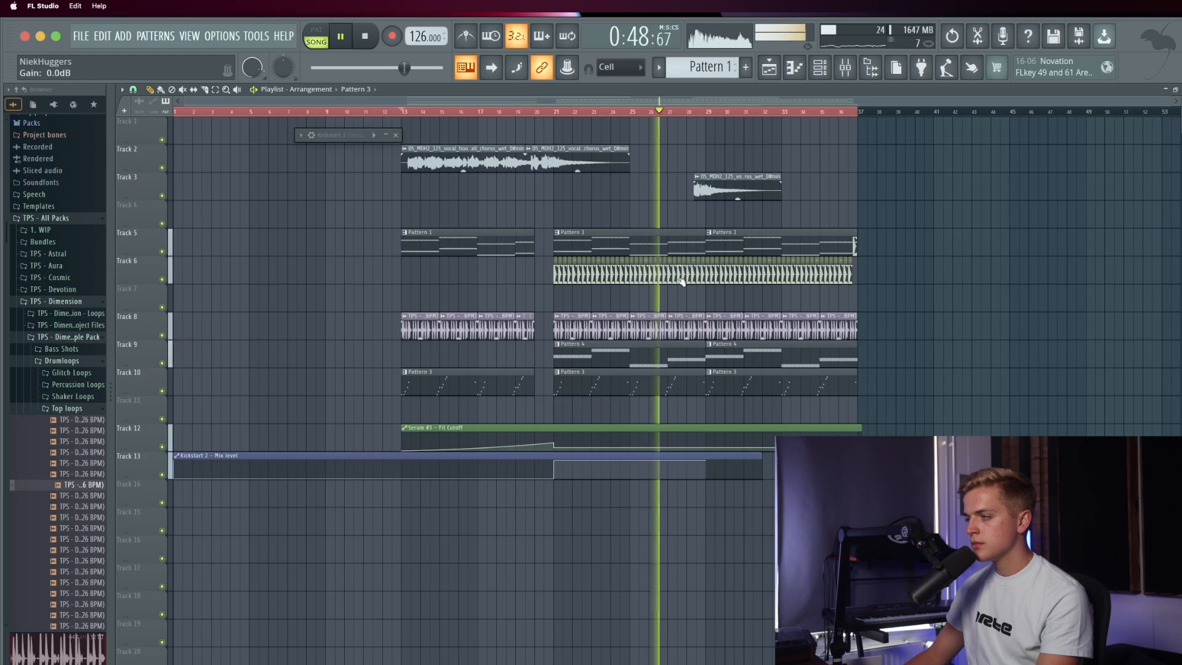
Step: Add Fruity Reeverb 2 to slot 8 of the Serum #3 mixer track and create an automation clip for its wet level
left_click(847, 68)
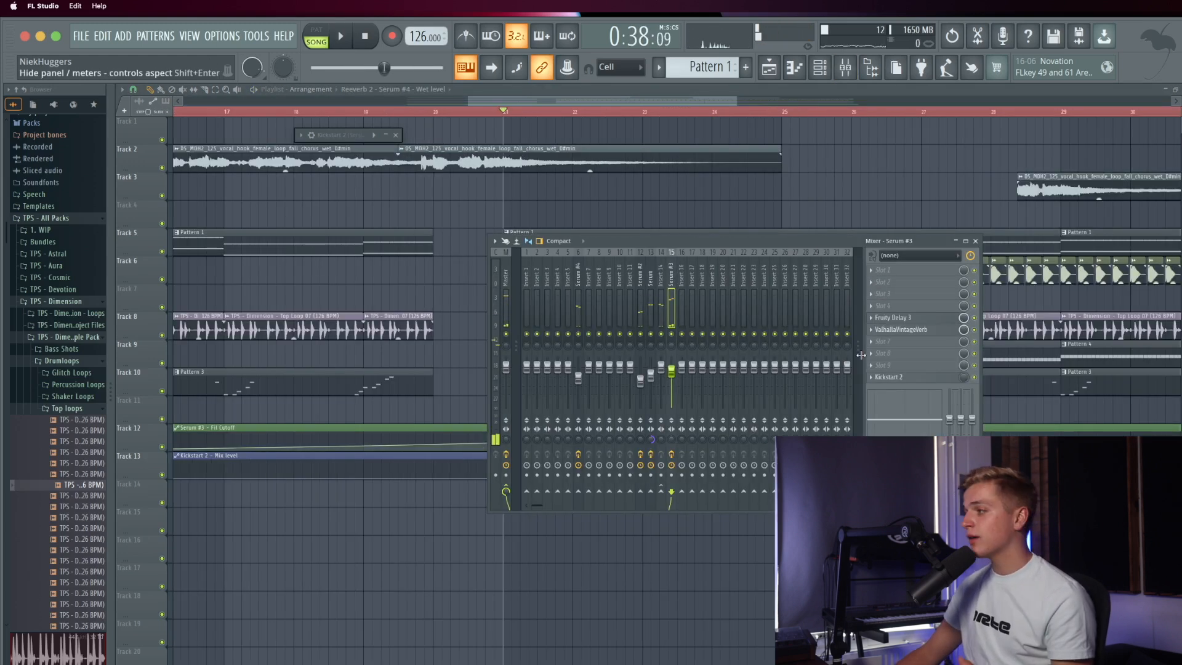
left_click(880, 354)
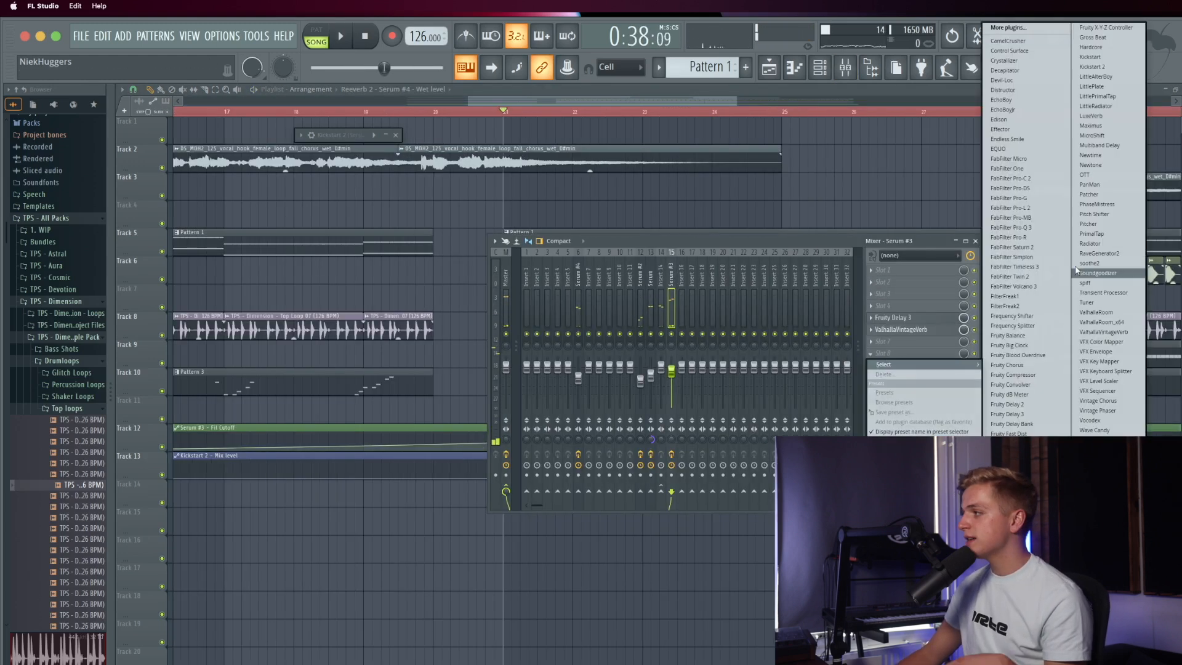
left_click(1010, 621)
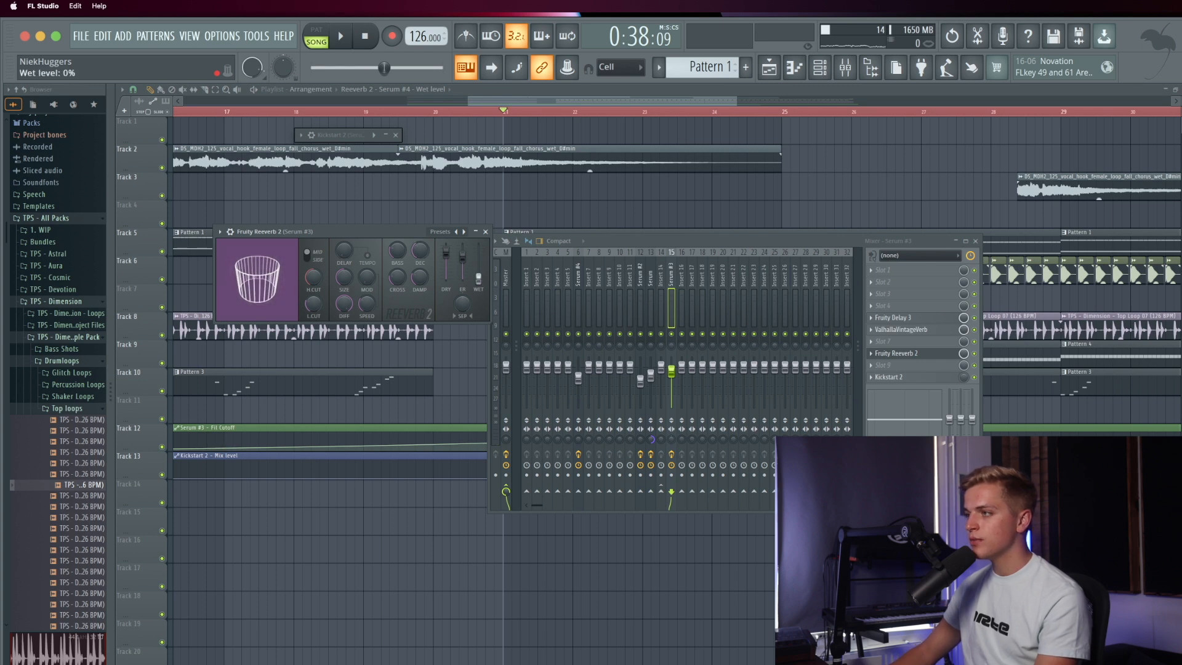
right_click(478, 281)
left_click(511, 361)
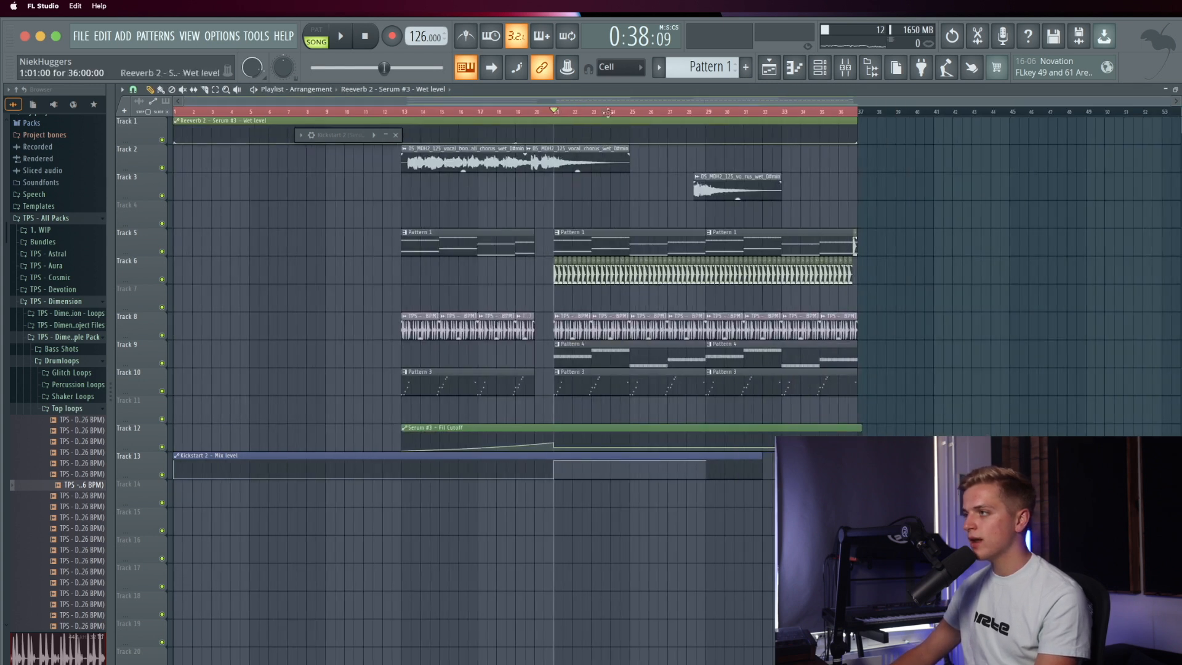
Step: Shape the reverb wet level automation on Track 1 into a curved rise that peaks just before bar 23
key("space")
scroll(589, 154, "up", 2)
scroll(589, 154, "up", 4)
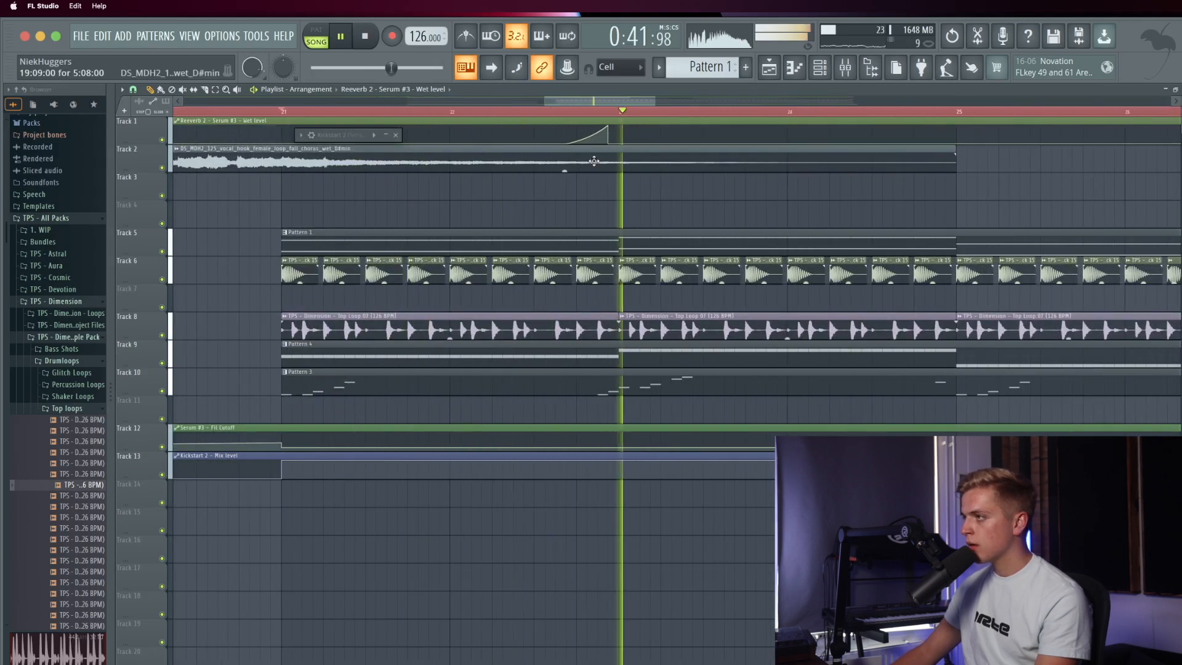
left_click_drag(600, 168, 596, 126)
scroll(590, 146, "down", 5)
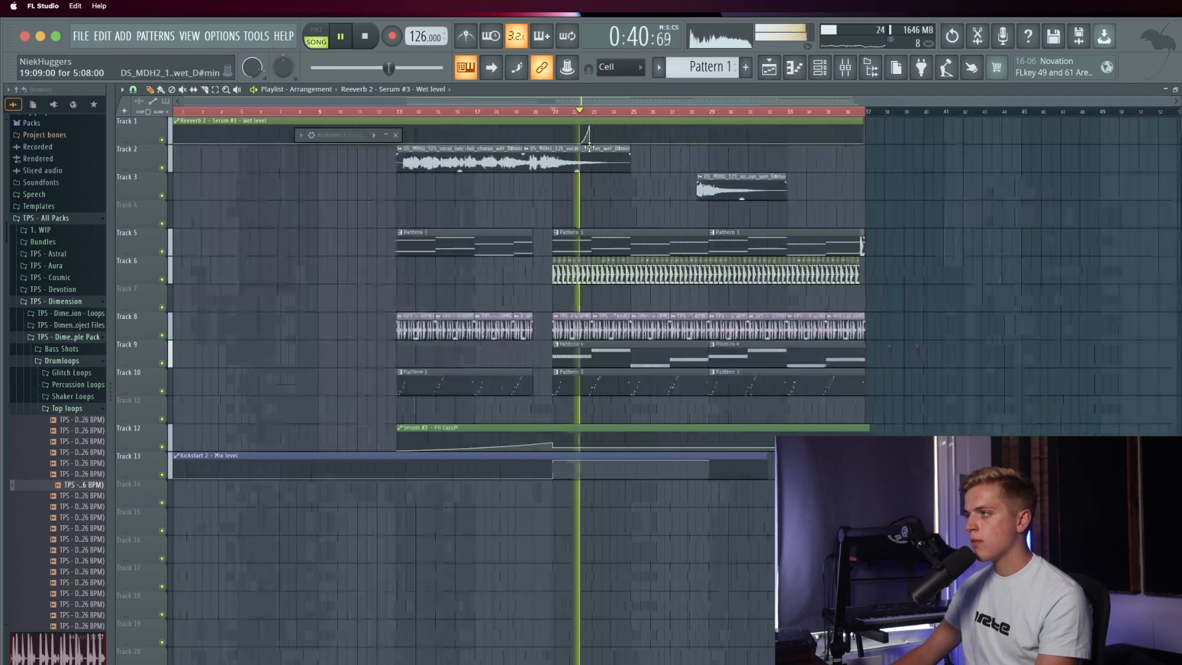
scroll(611, 162, "up", 5)
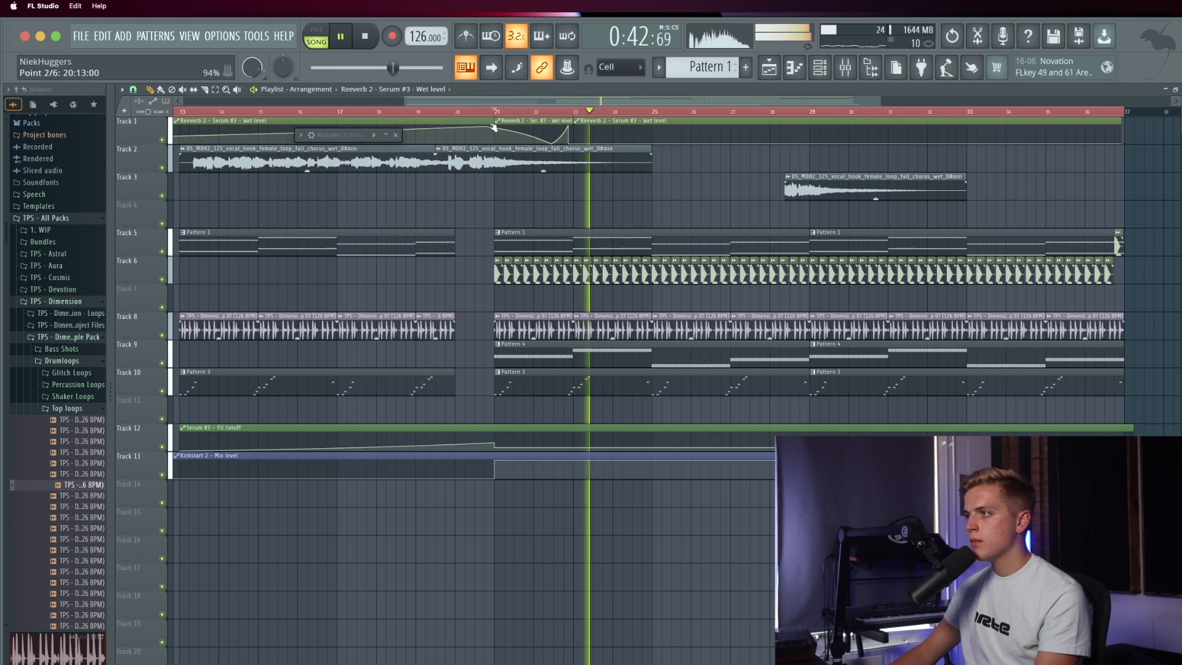
Step: Trim the wet level automation to its two-bar section from bar 21 and place a copy at bar 23
right_click(431, 130)
right_click(628, 123)
left_click(594, 131)
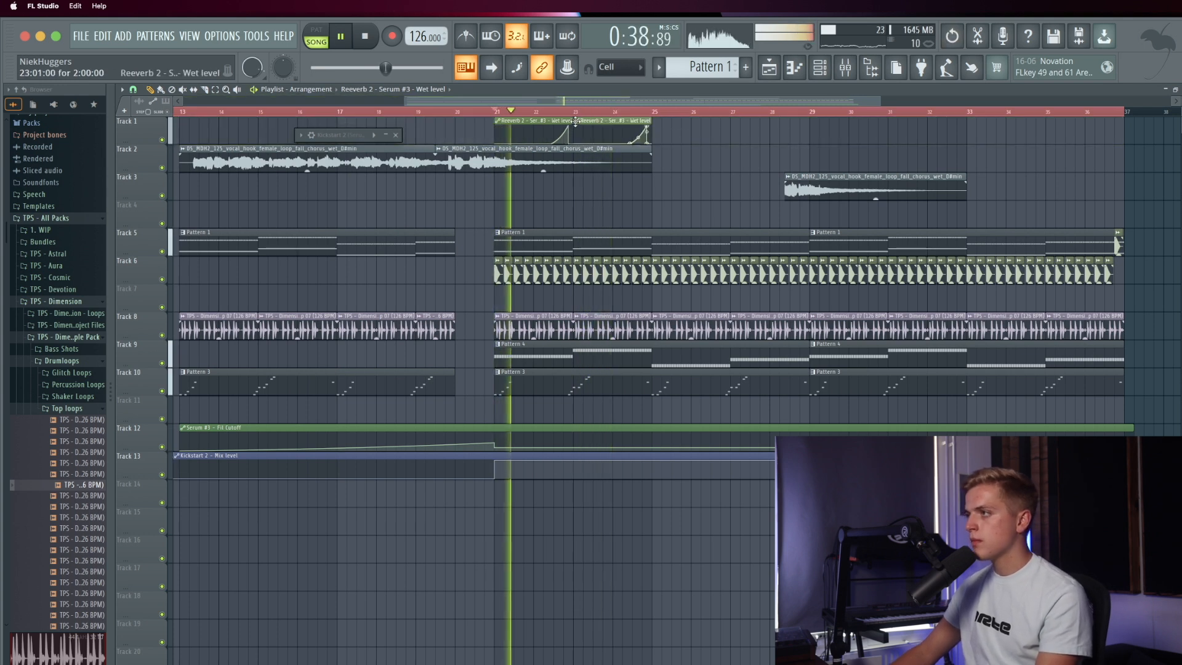
Step: Repeat the two-bar wet level automation clip along Track 1 up to bar 37
left_click(665, 131)
left_click(761, 131)
left_click_drag(558, 120, 819, 121)
scroll(820, 126, "up", 5)
scroll(812, 121, "up", 4)
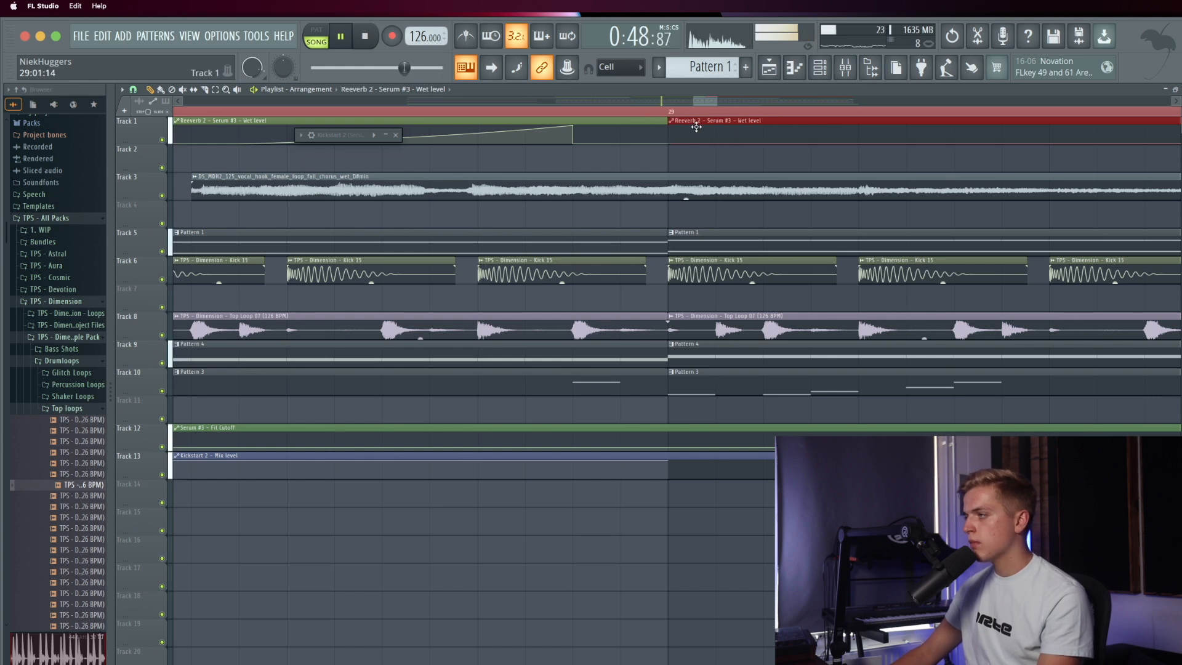
scroll(696, 127, "down", 6)
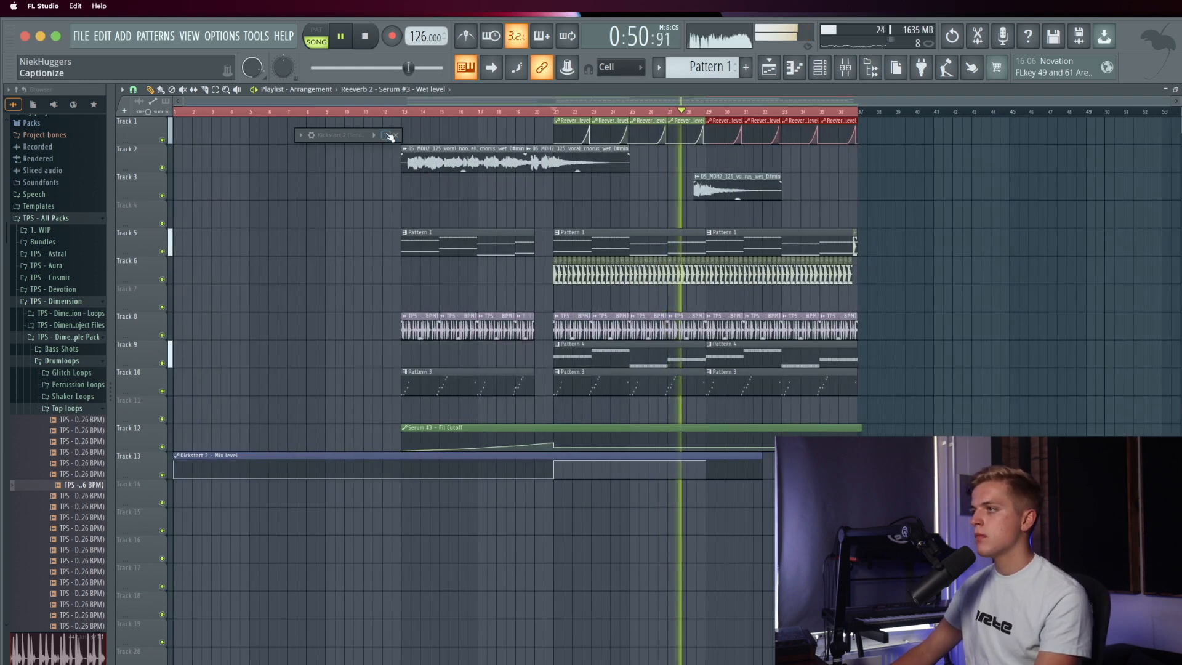
Step: Check the notes of Pattern 3 in the piano roll, return to the playlist and stop playback
double_click(695, 382)
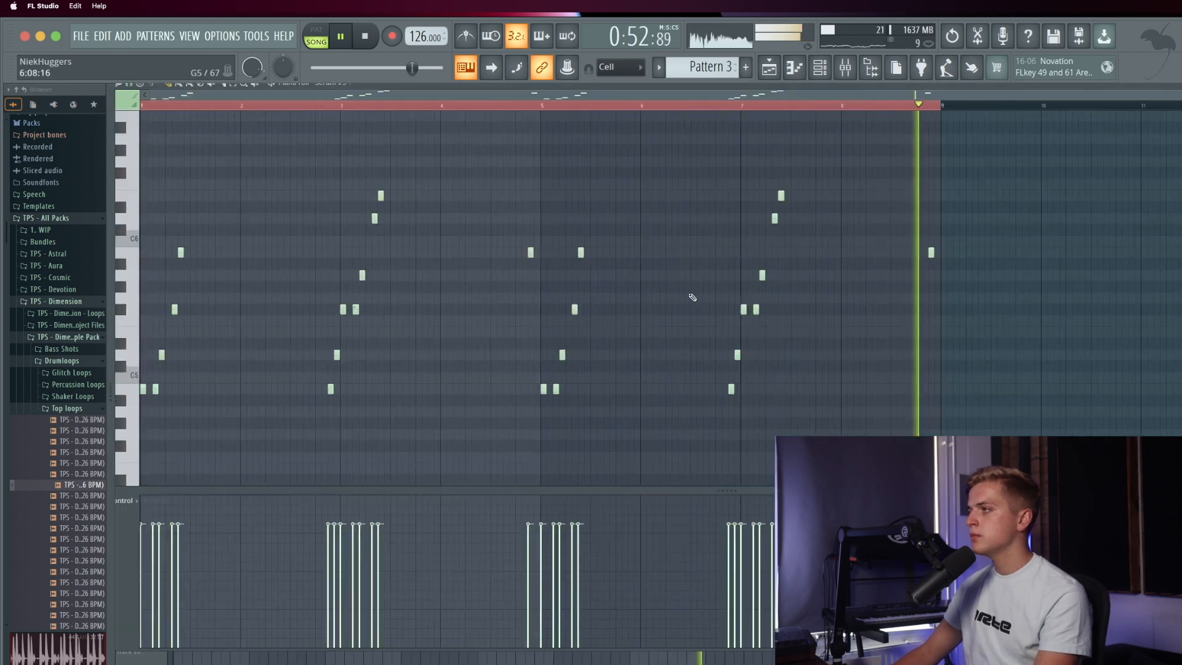
left_click(769, 67)
key("space")
scroll(608, 394, "up", 3)
scroll(608, 395, "down", 3)
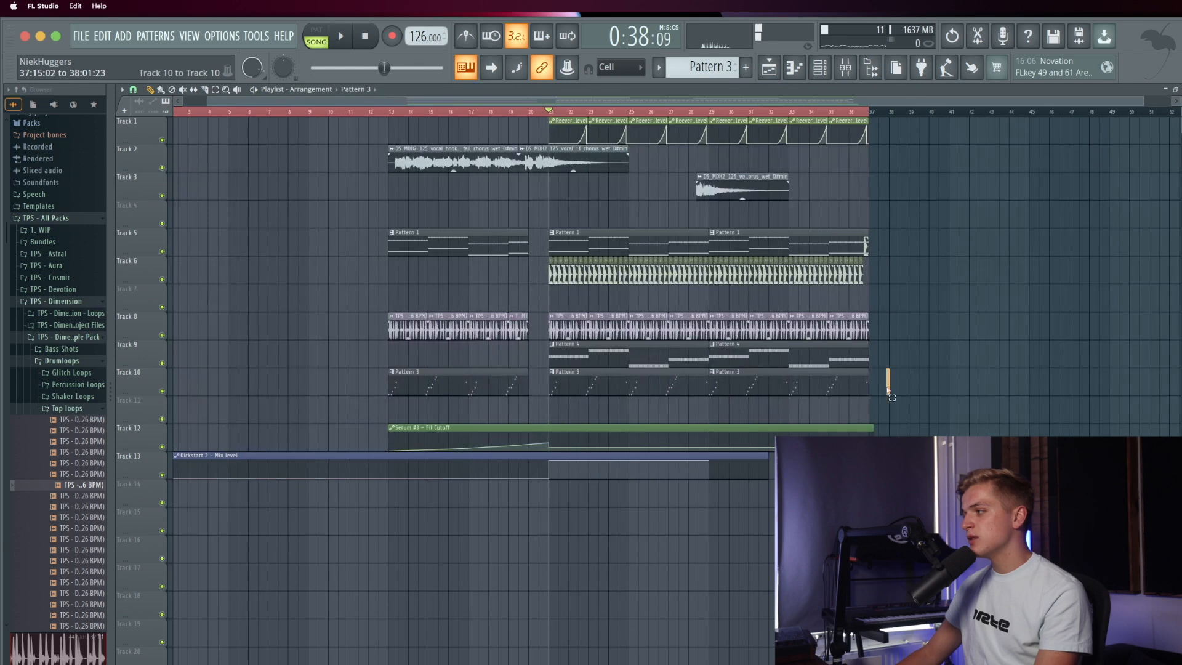
Step: Move the Pattern 3 clips and the two automation clips beneath them down one track, starting at Track 11
left_click_drag(889, 370, 347, 539)
key("shift+Down")
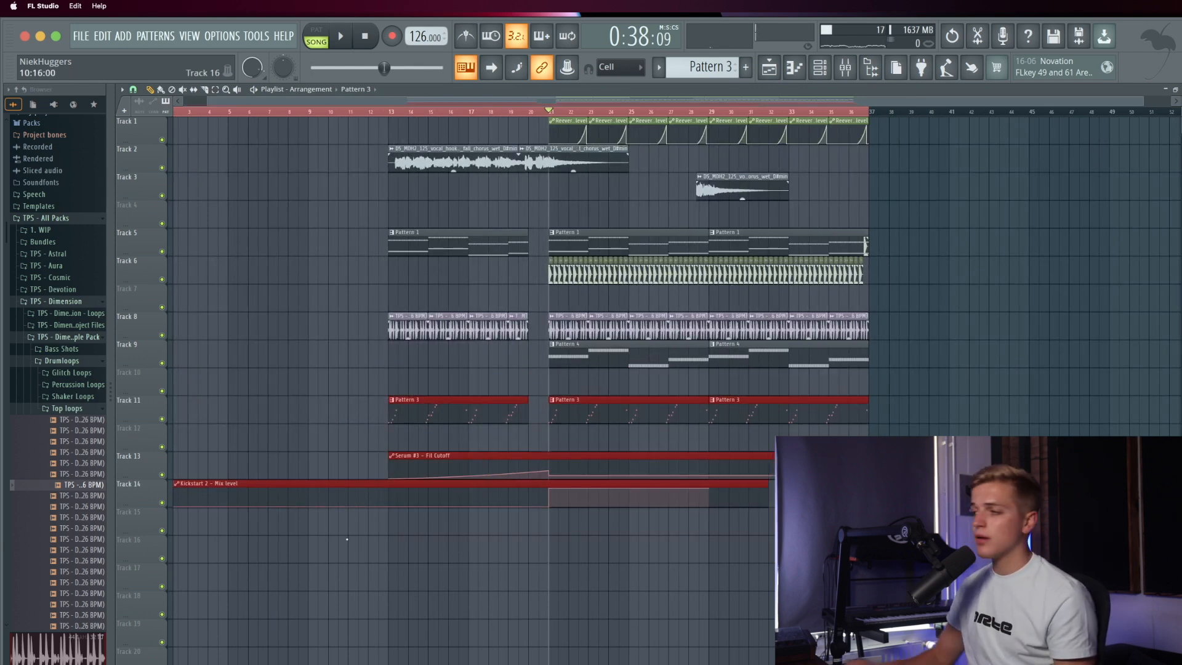
left_click(579, 483)
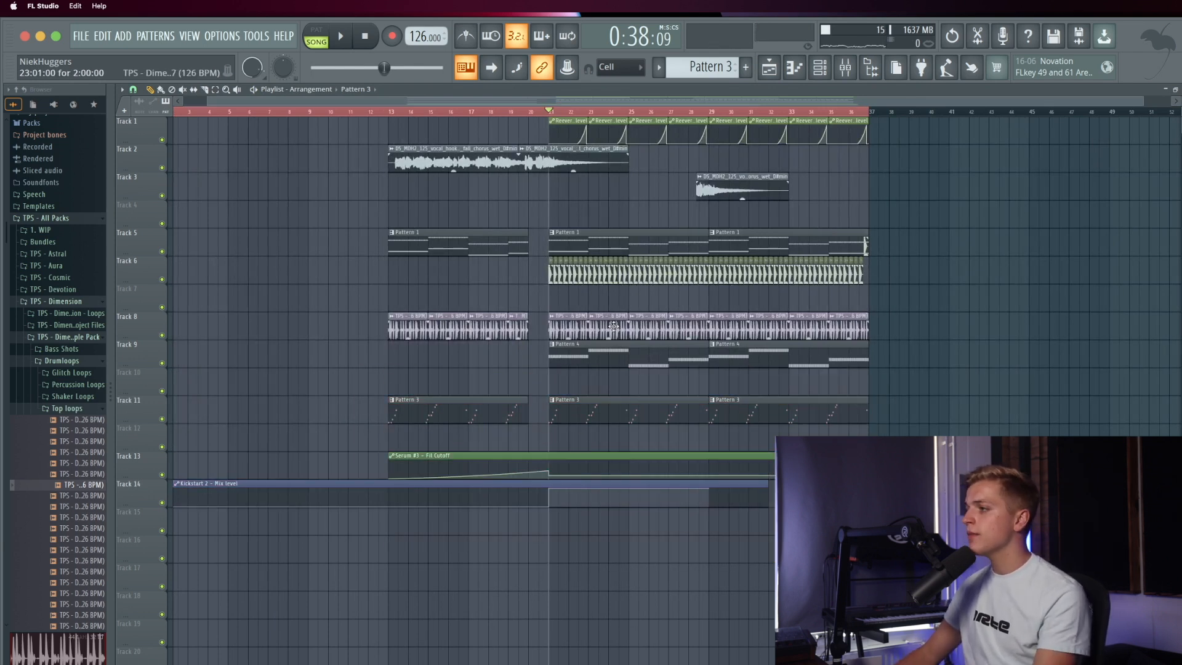
Step: Move the top loops, Pattern 4, Pattern 3 and lower automation clips down one track, so the loops sit on Track 9
left_click_drag(893, 320, 196, 588)
key("shift+Down")
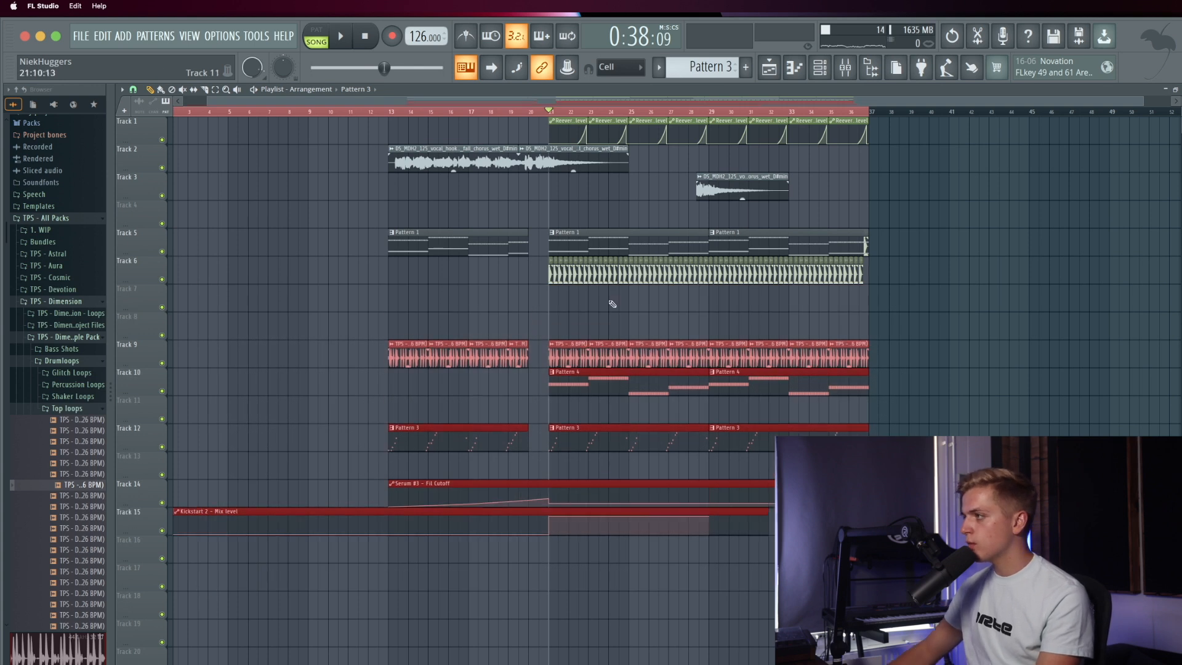
left_click(972, 234)
Step: Move the last kick from Track 5 to Track 6 and the Pattern 1 clip at bar 29 back to Track 5
scroll(876, 243, "up", 5)
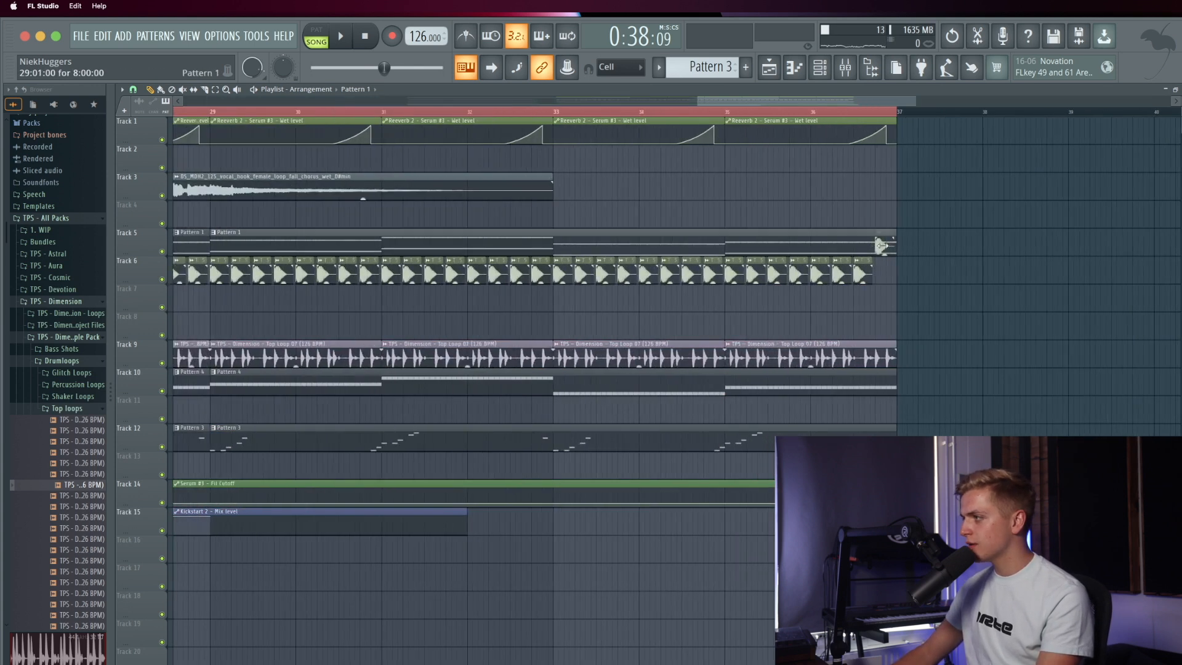
left_click_drag(878, 252, 879, 279)
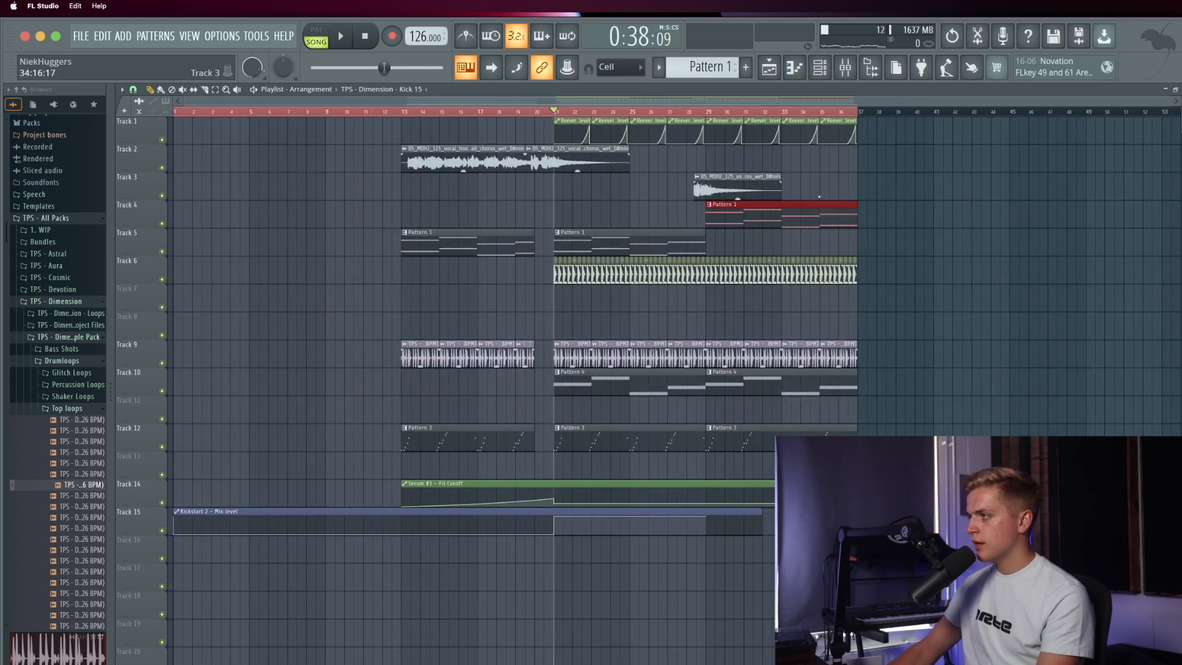
key("shift+Down")
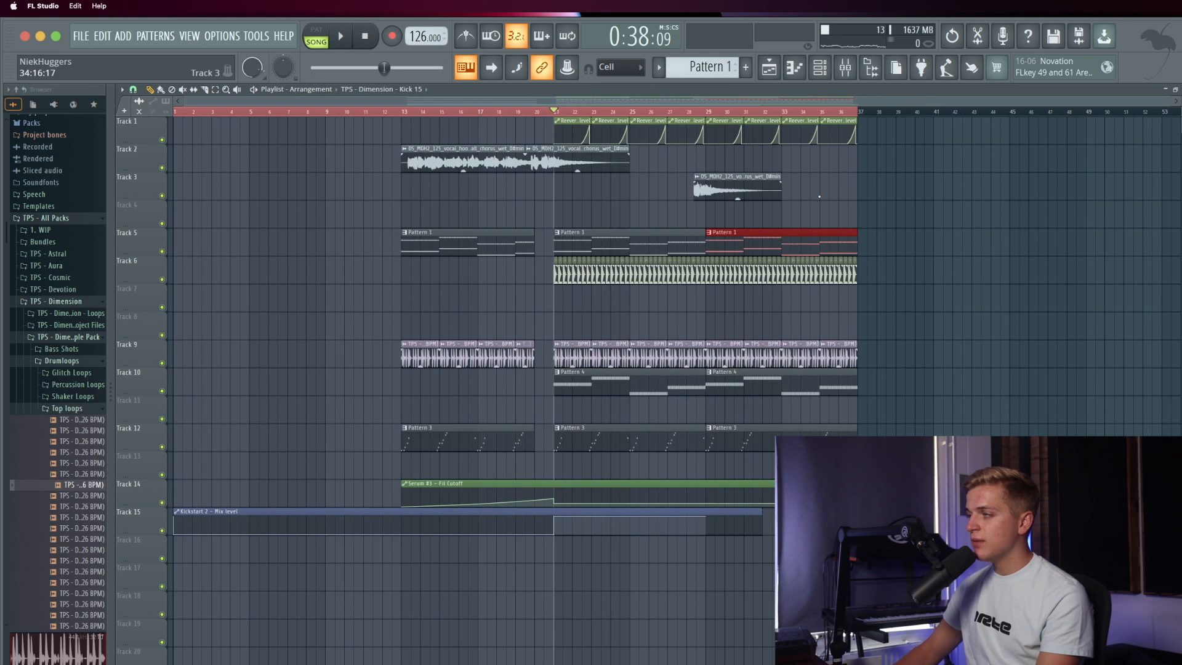
Step: Create a new empty pattern and add a Piano V3 instrument channel, closing its plugin window
left_click(819, 66)
scroll(702, 71, "down", 2)
scroll(702, 71, "up", 2)
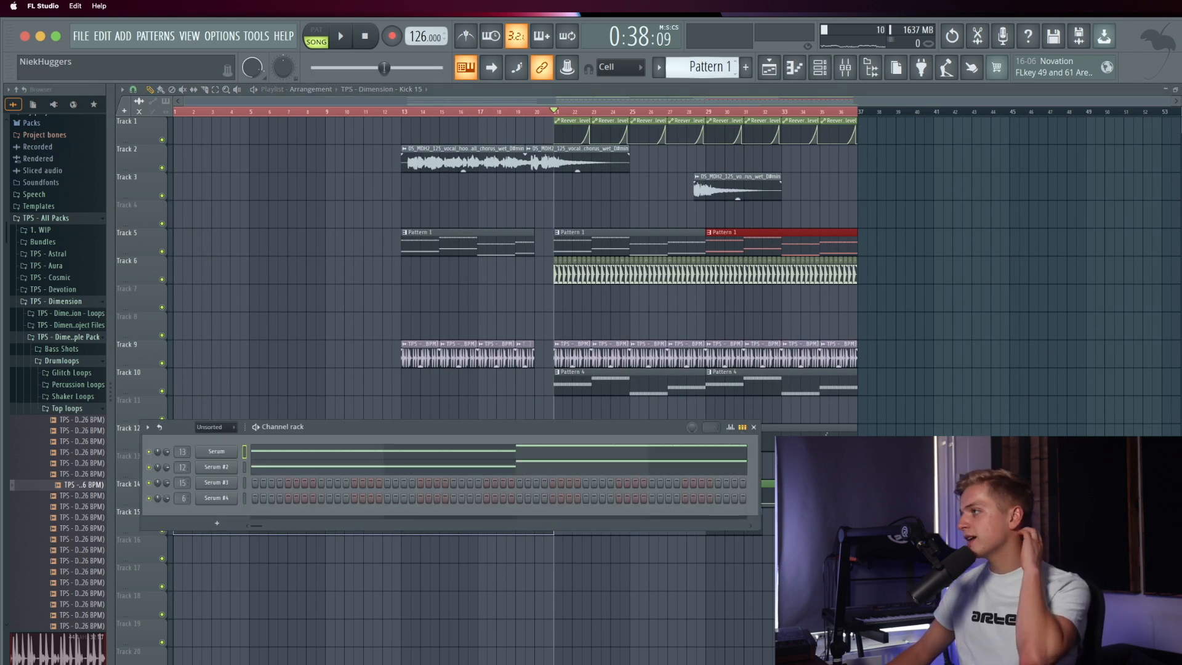
left_click(123, 35)
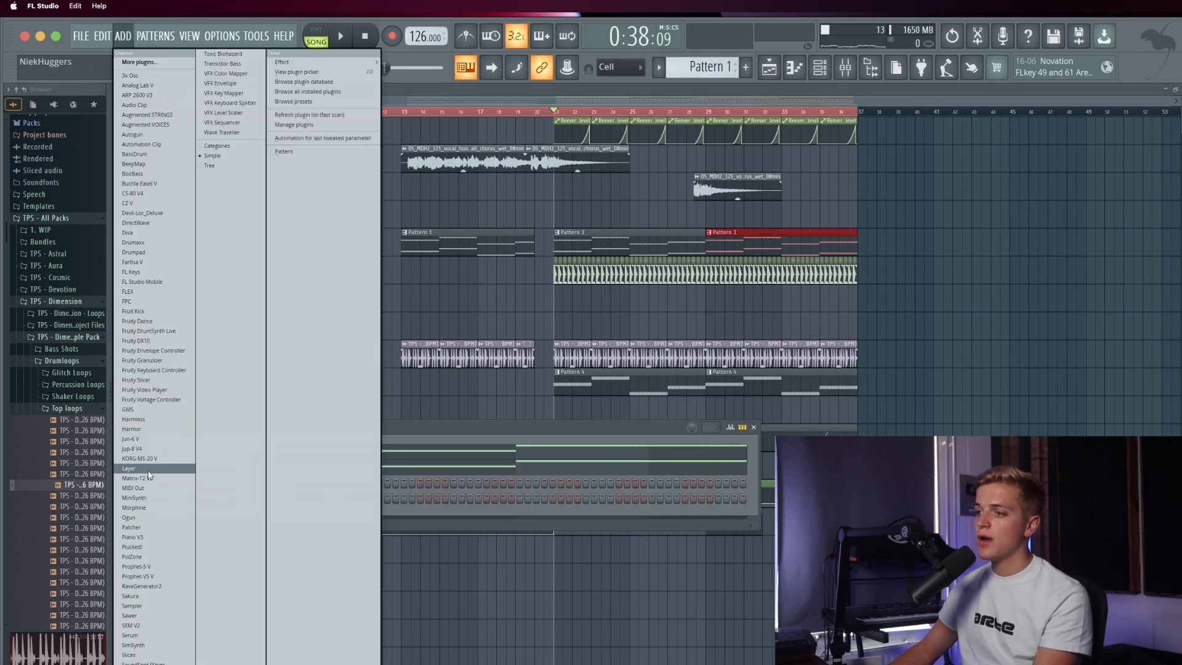
left_click(147, 471)
left_click(49, 472)
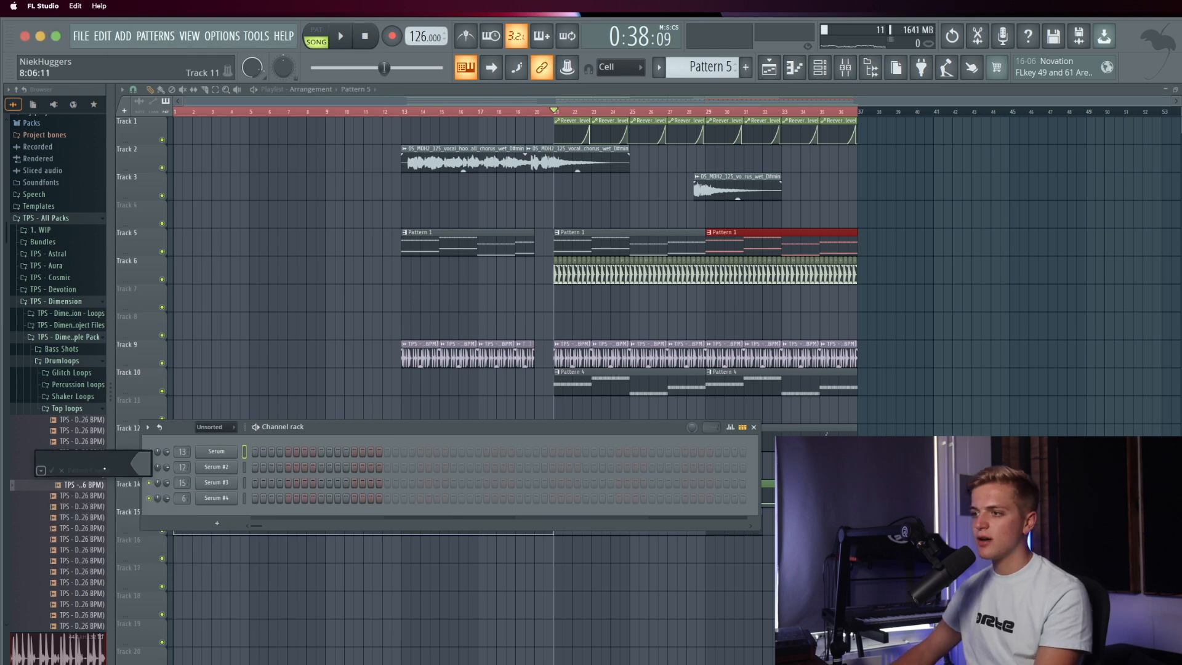
left_click(50, 471)
left_click(155, 35)
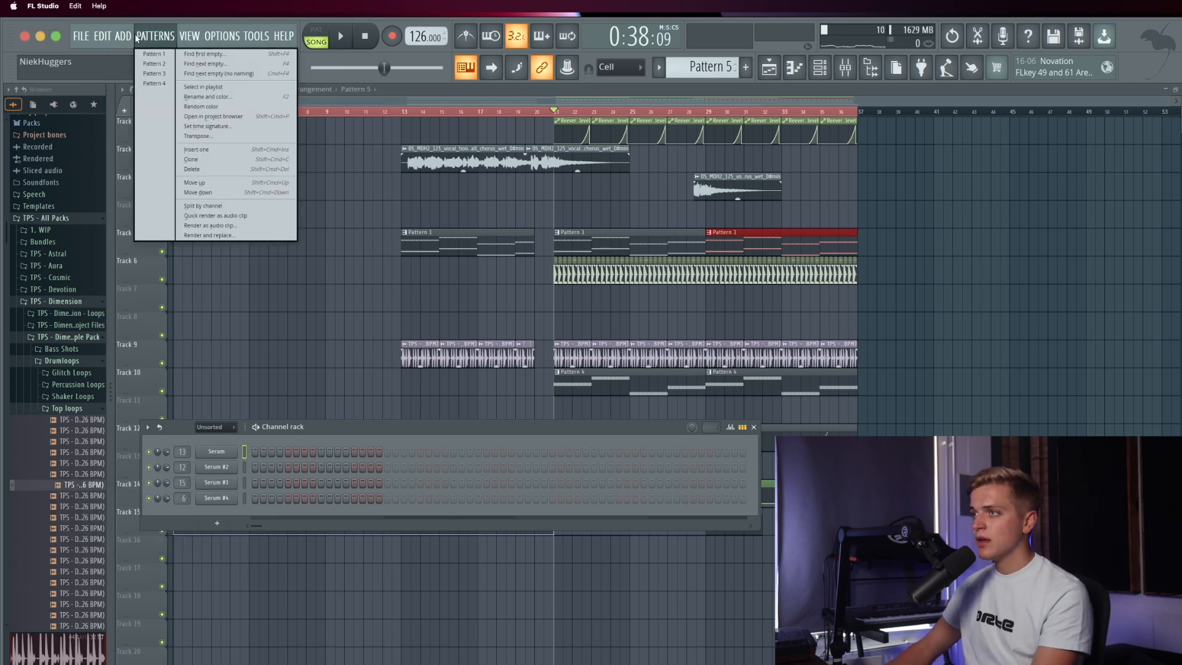
left_click(123, 36)
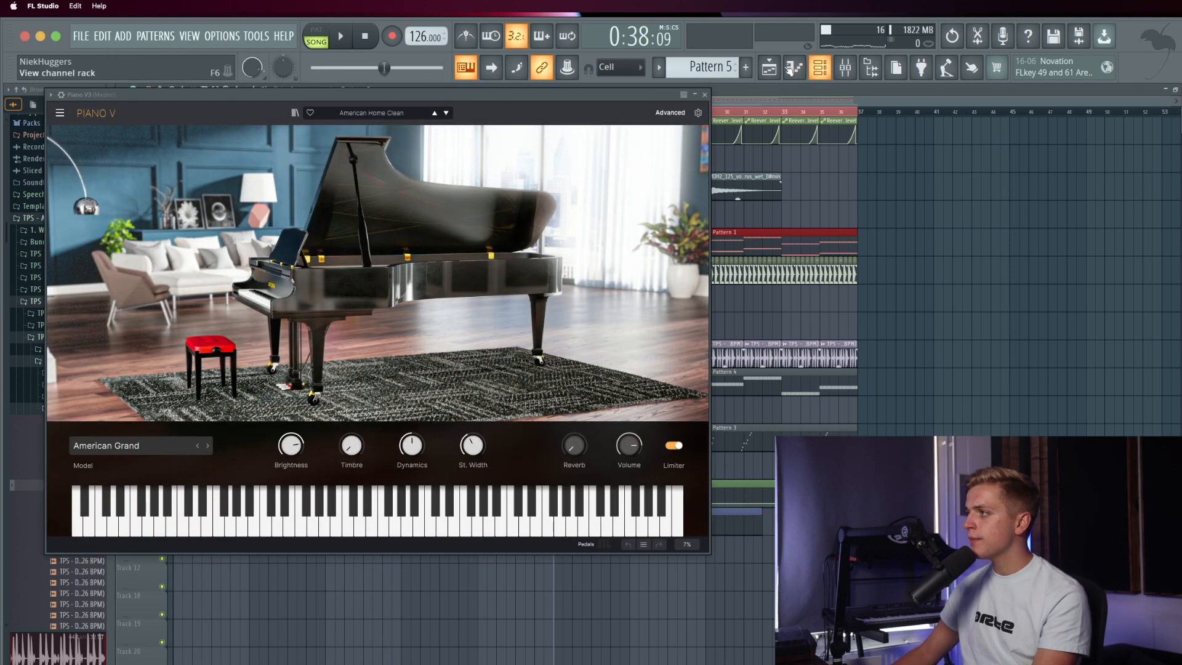
left_click(704, 95)
Step: In Pattern 1, give Piano V3 the two-bar root notes B4, D5, G4 and A4, transposing them up an octave
left_click(819, 67)
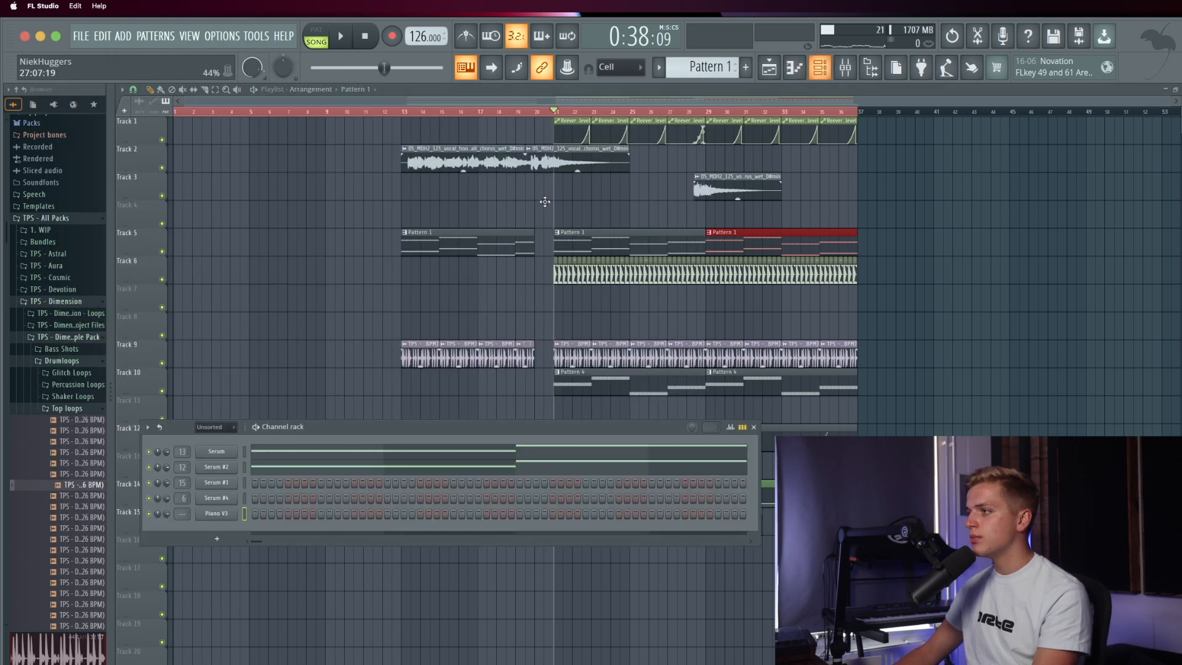
right_click(238, 513)
left_click(241, 516)
scroll(230, 326, "down", 4)
key("super+a")
key("super+Up")
scroll(450, 347, "up", 4)
Step: Switch to pattern playback and try upper piano notes over the first two roots, with F#5 at bar 1 and F5 at bar 3
left_click(450, 348)
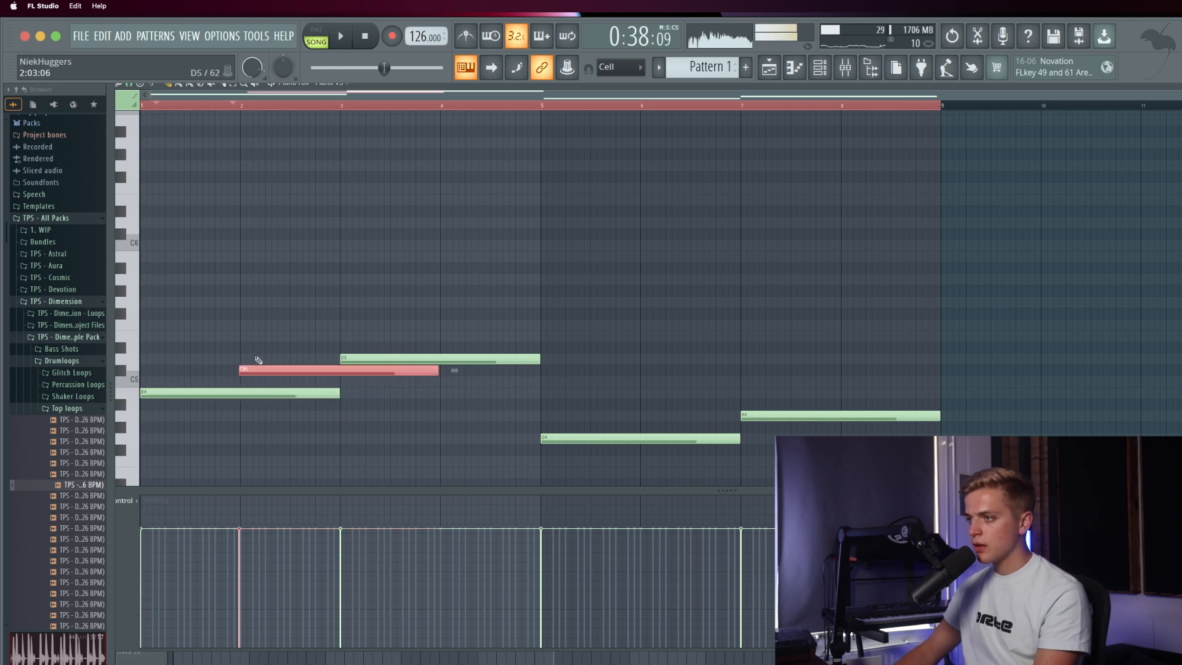
key("F6")
key("l")
left_click(324, 512)
left_click(324, 512)
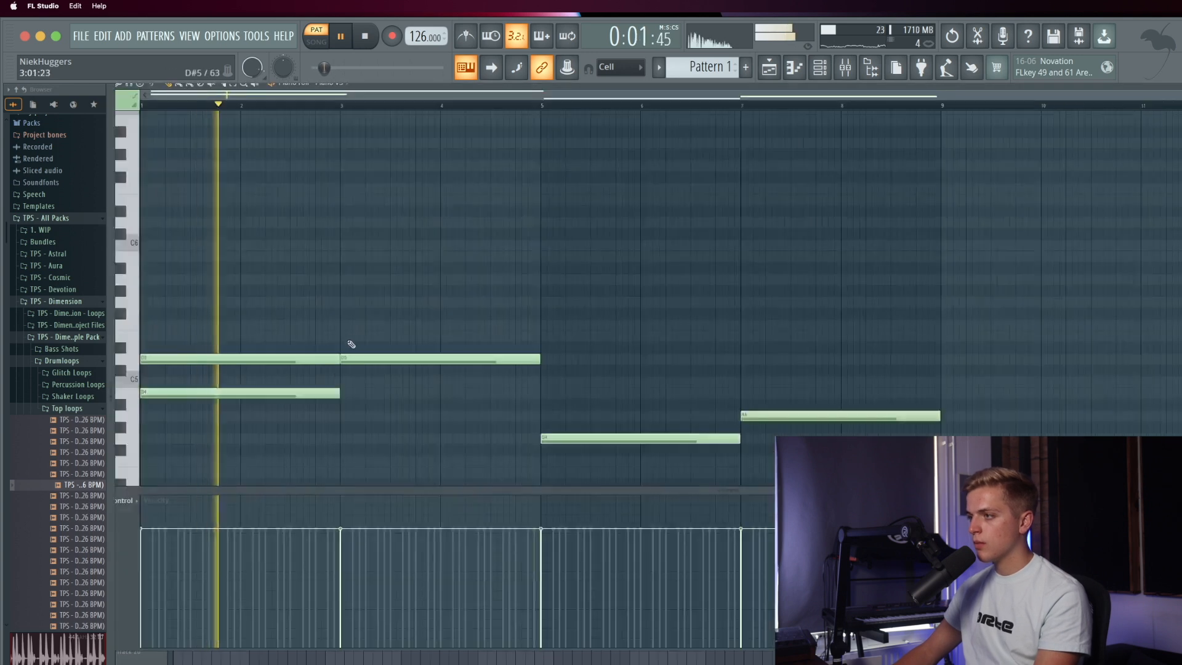
left_click(345, 325)
key("space")
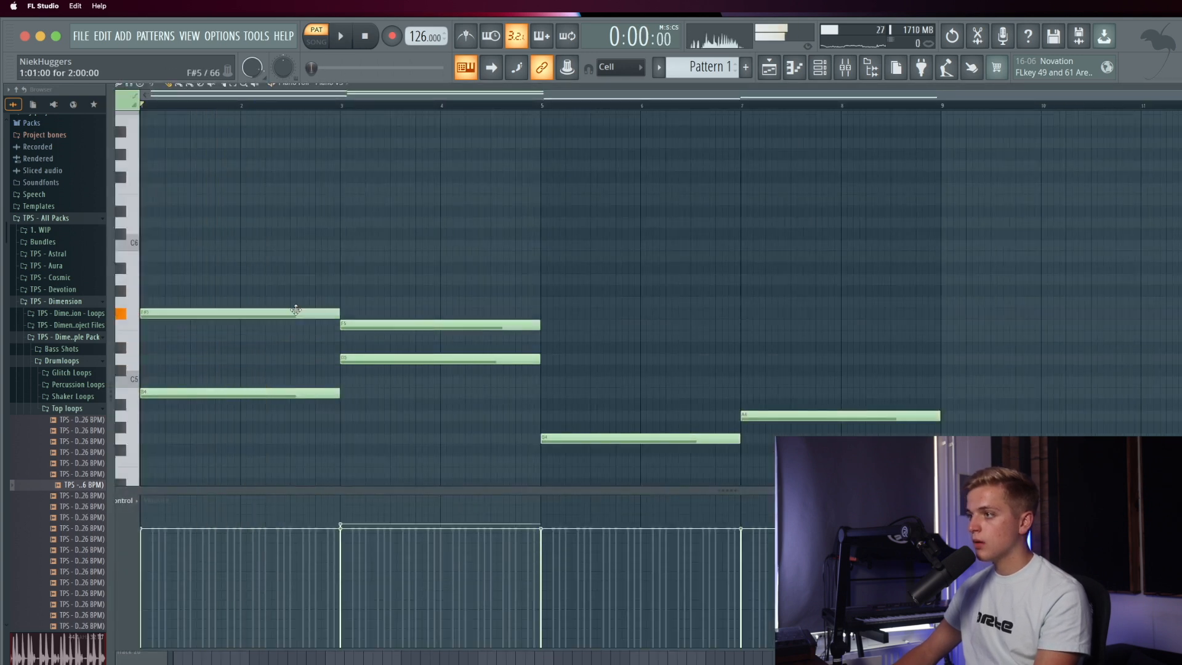
Step: Voice the first piano chord by placing D6 and F#6 above the B4 root and deleting the extra B5
key("space")
left_click_drag(292, 287, 121, 272)
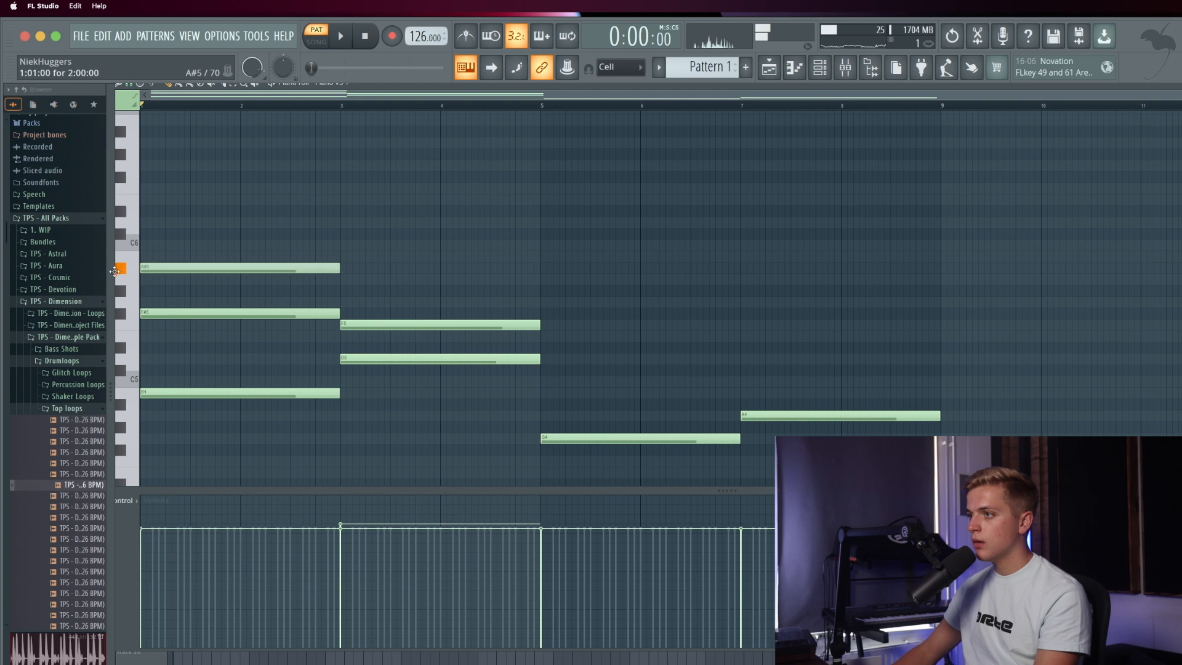
left_click_drag(356, 324, 155, 194)
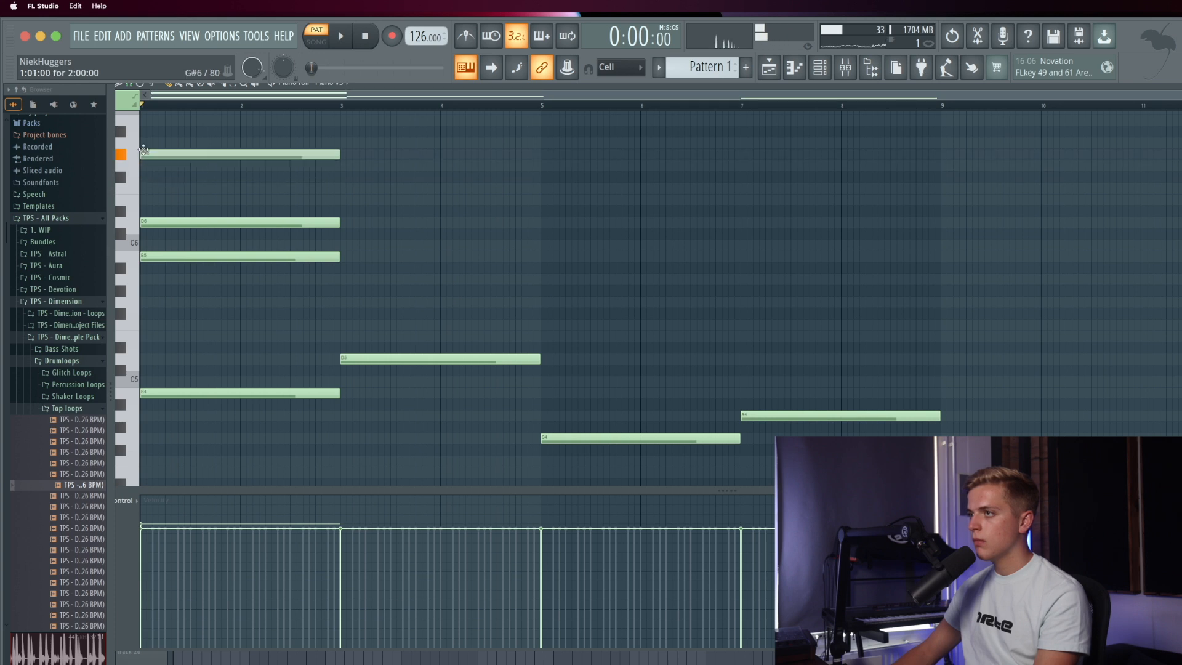
left_click_drag(145, 137, 136, 200)
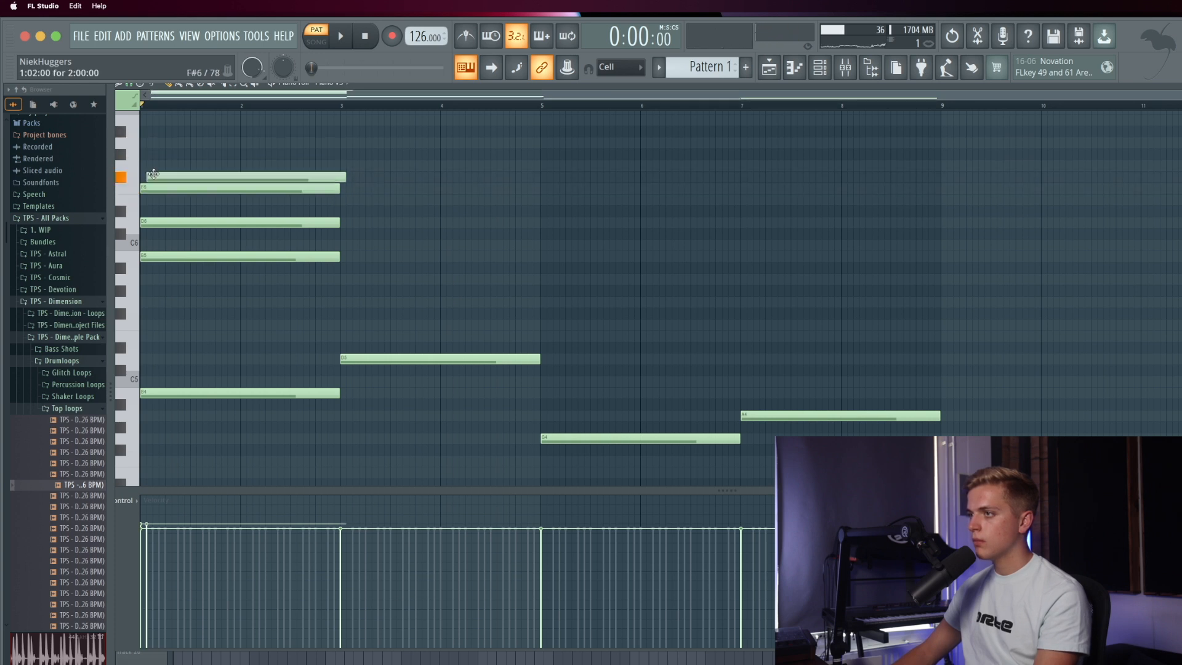
right_click(190, 258)
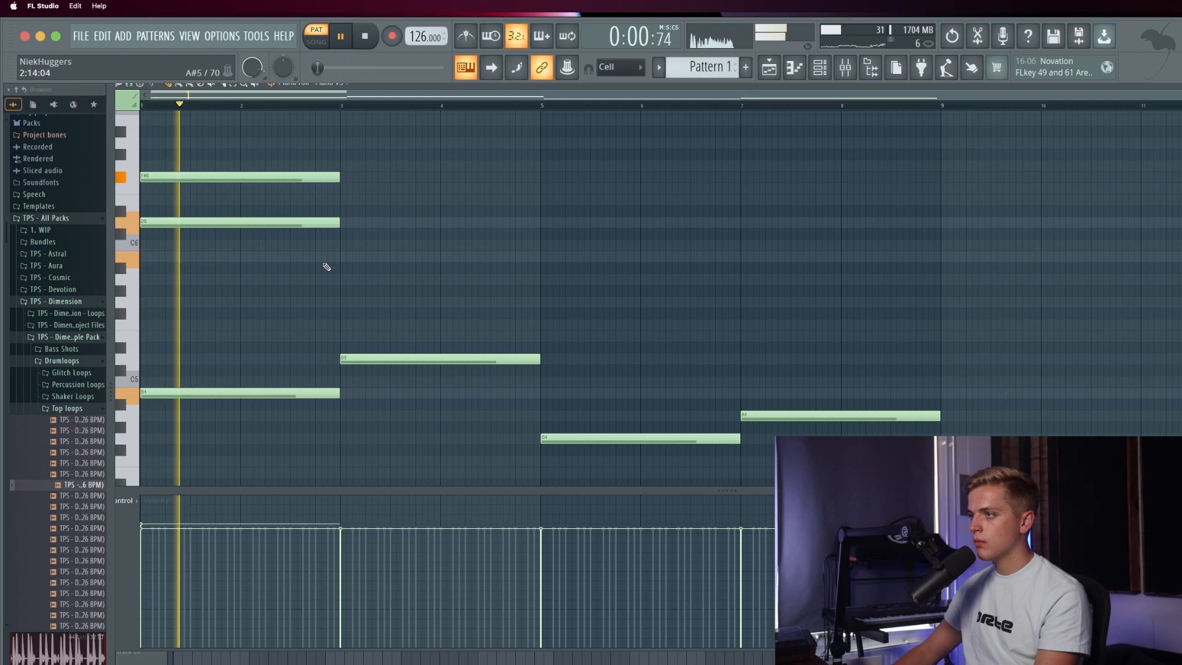
Step: Add two-bar F#6 and D6 notes above the D5 root at bar 3
left_click_drag(361, 176, 347, 177)
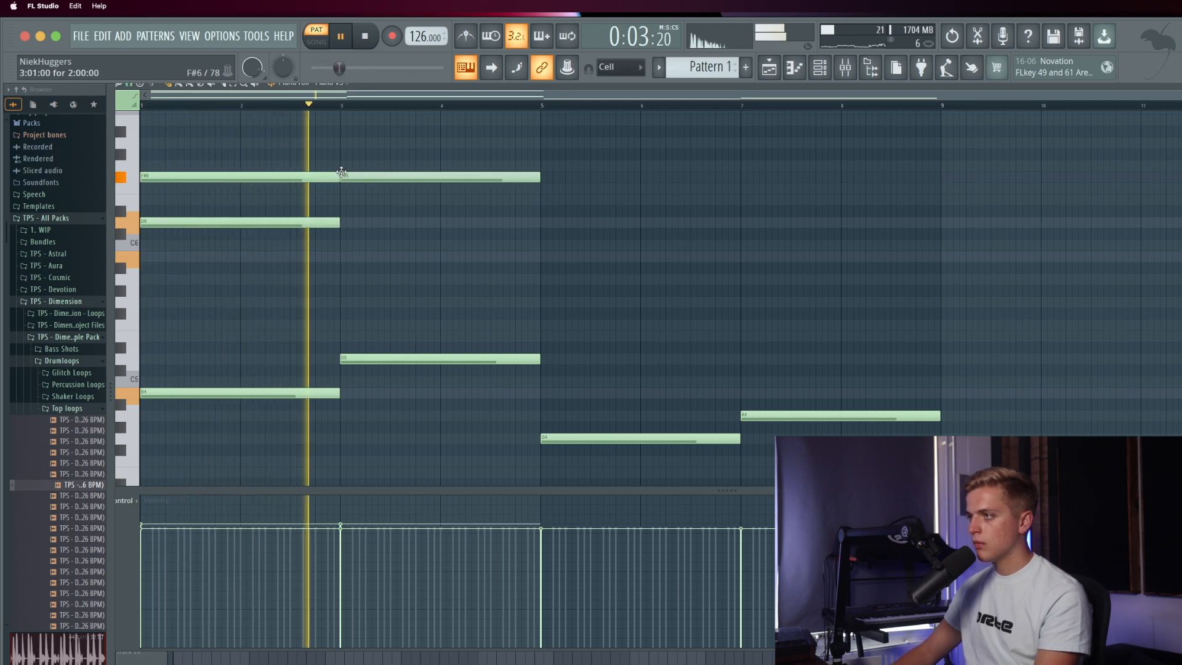
key("space")
left_click(341, 237)
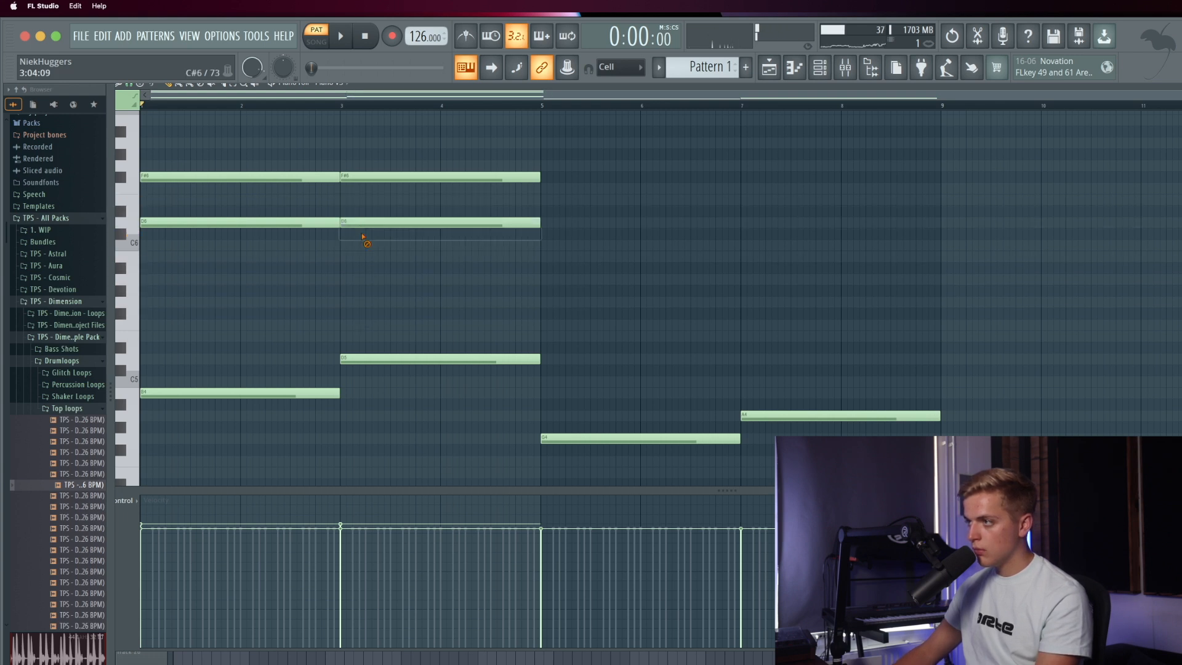
Step: Raise the D6 above the bar 3 root to E6 and add a short A6 in the second half of bar 4
left_click_drag(362, 223, 358, 197)
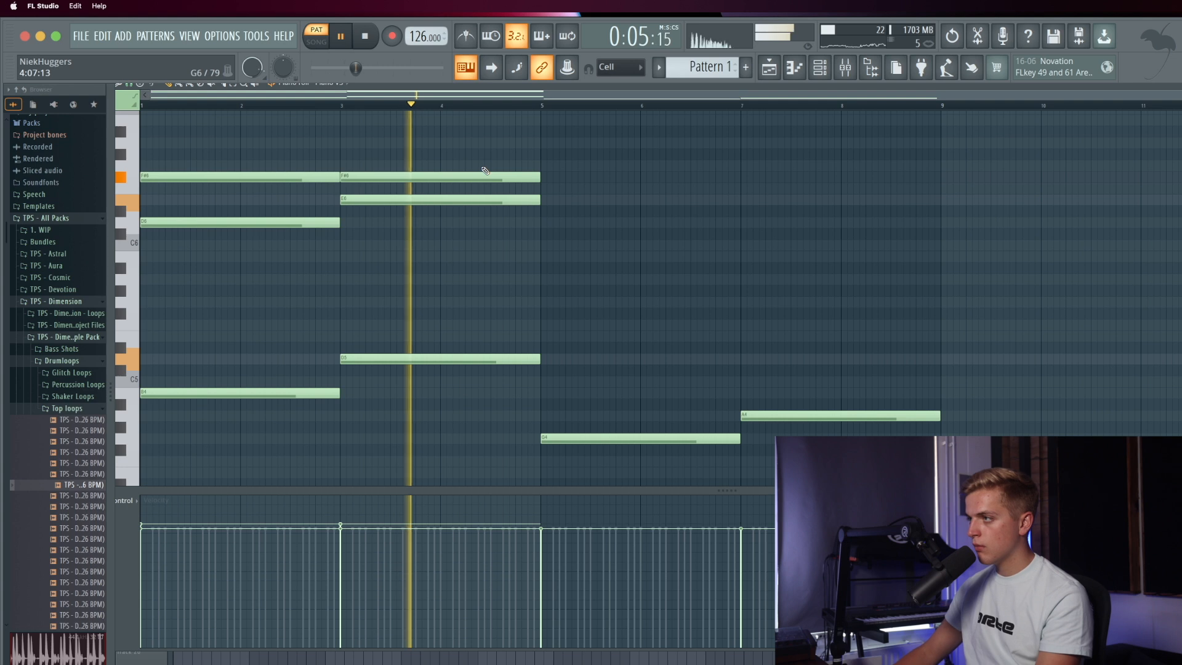
left_click(495, 143)
left_click_drag(690, 144, 540, 172)
key("space")
key("space")
Step: Build the bar 5 chord by copying the first chord's D6 and F#6 there, adding a two-bar G5 and deleting the copied F#6
left_click_drag(248, 149, 219, 255)
left_click_drag(155, 176, 555, 175)
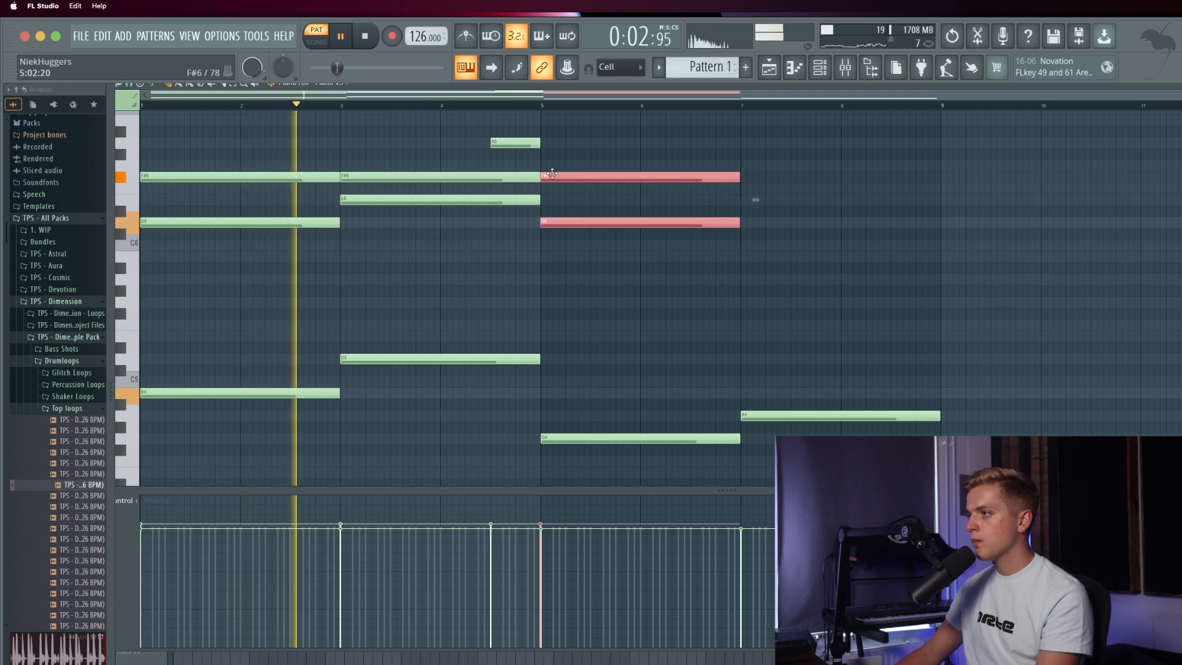
left_click_drag(555, 270, 583, 301)
right_click(596, 177)
key("super+z")
left_click_drag(559, 203, 573, 171)
key("super+Down")
key("super+Up")
right_click(572, 175)
Step: Try a two-bar A#6 on top of the bar 5 chord, replacing it with a two-bar B6
left_click(538, 269)
left_click_drag(538, 269, 561, 297)
key("super+Up")
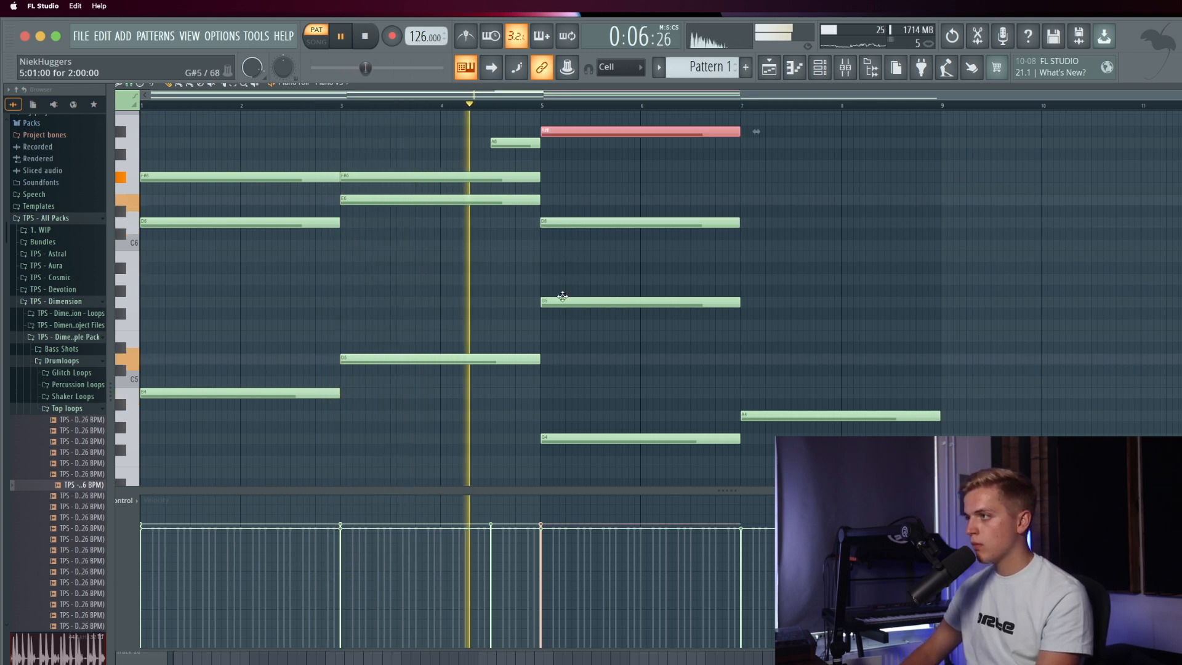
key("space")
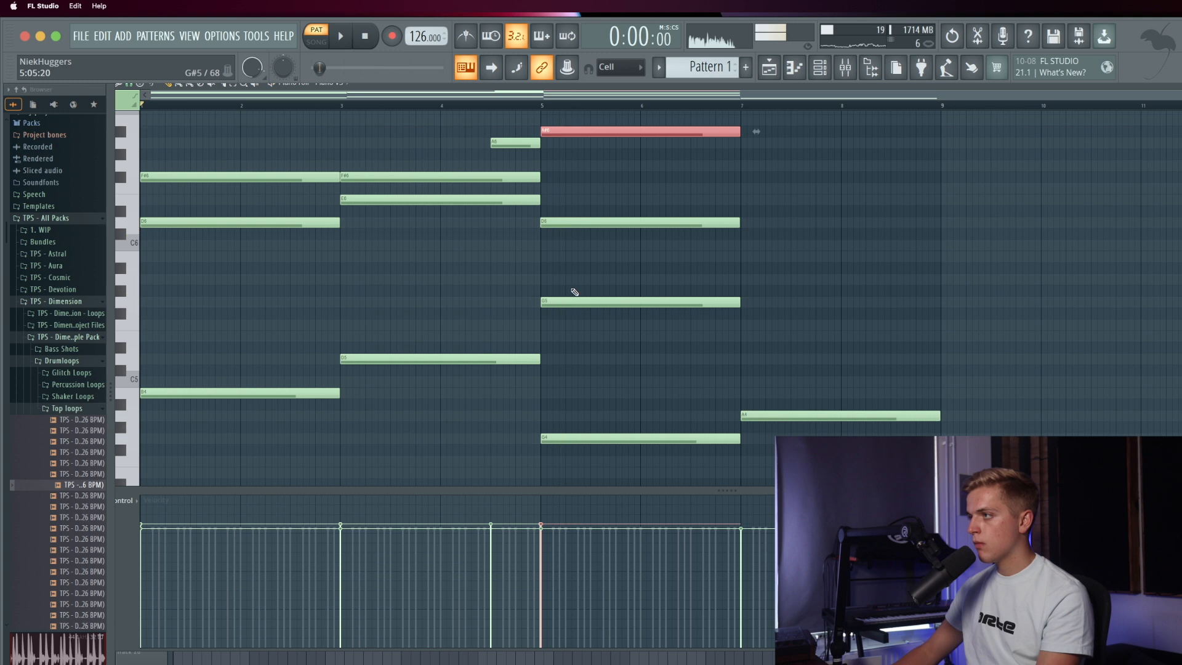
double_click(562, 125)
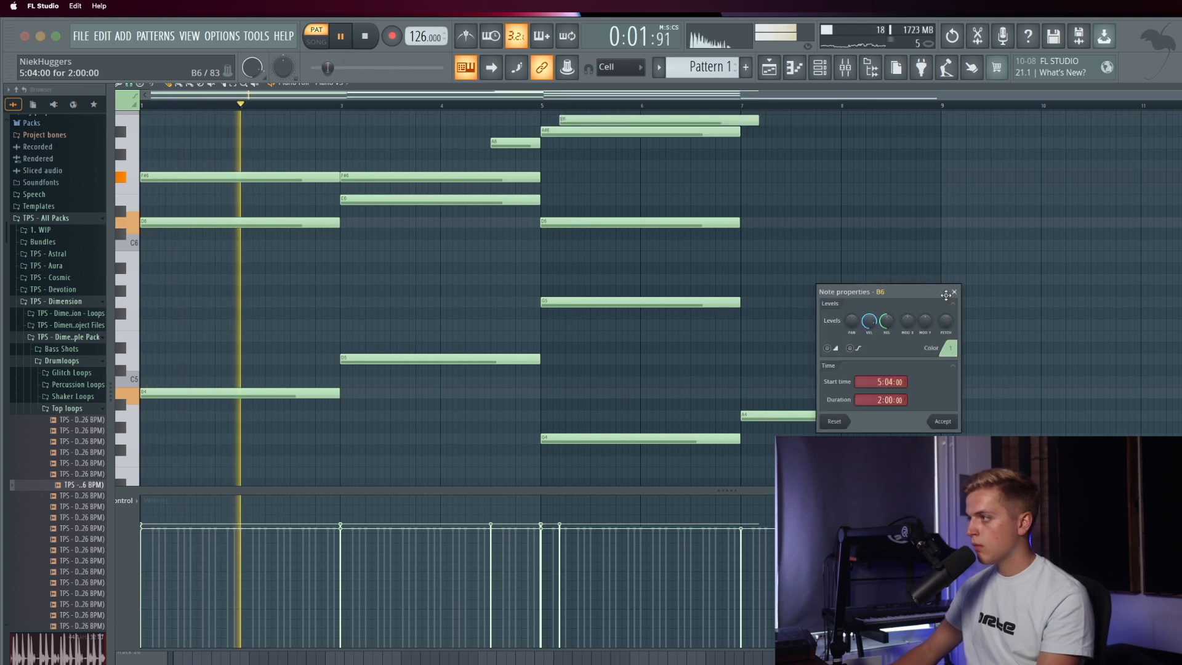
left_click(953, 292)
right_click(651, 132)
left_click_drag(639, 122, 623, 127)
Step: Move the G5 of the bar 5 chord up an octave to G6
left_click_drag(609, 268, 625, 363)
key("super+Up")
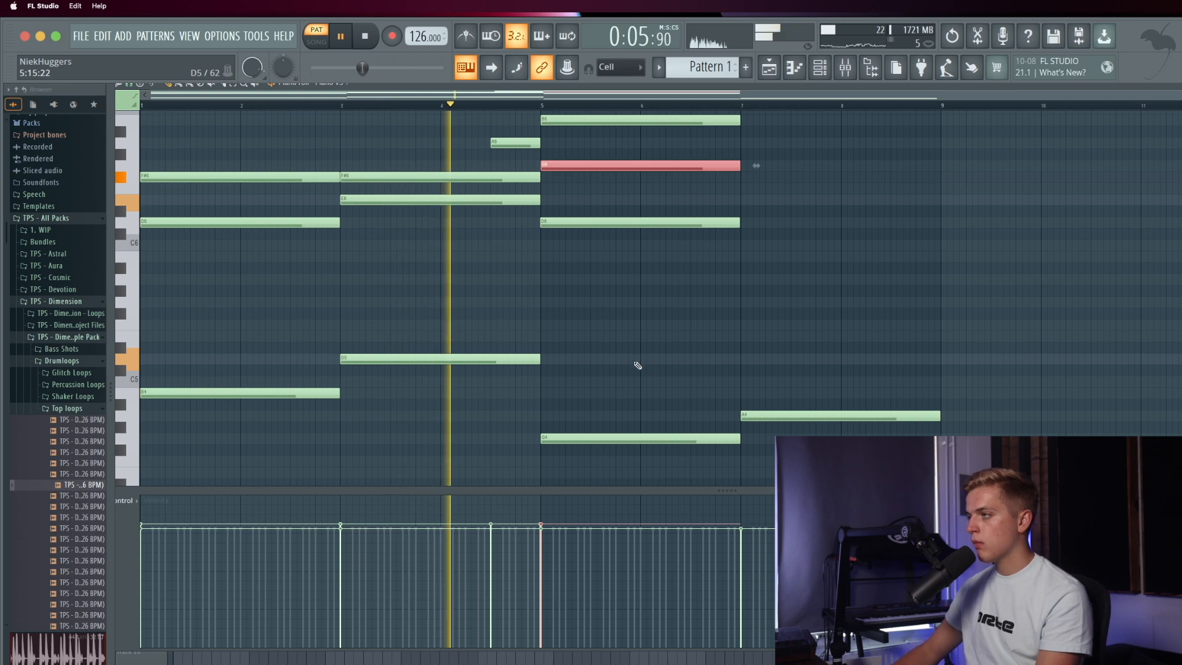
scroll(641, 376, "down", 7)
scroll(642, 379, "up", 7)
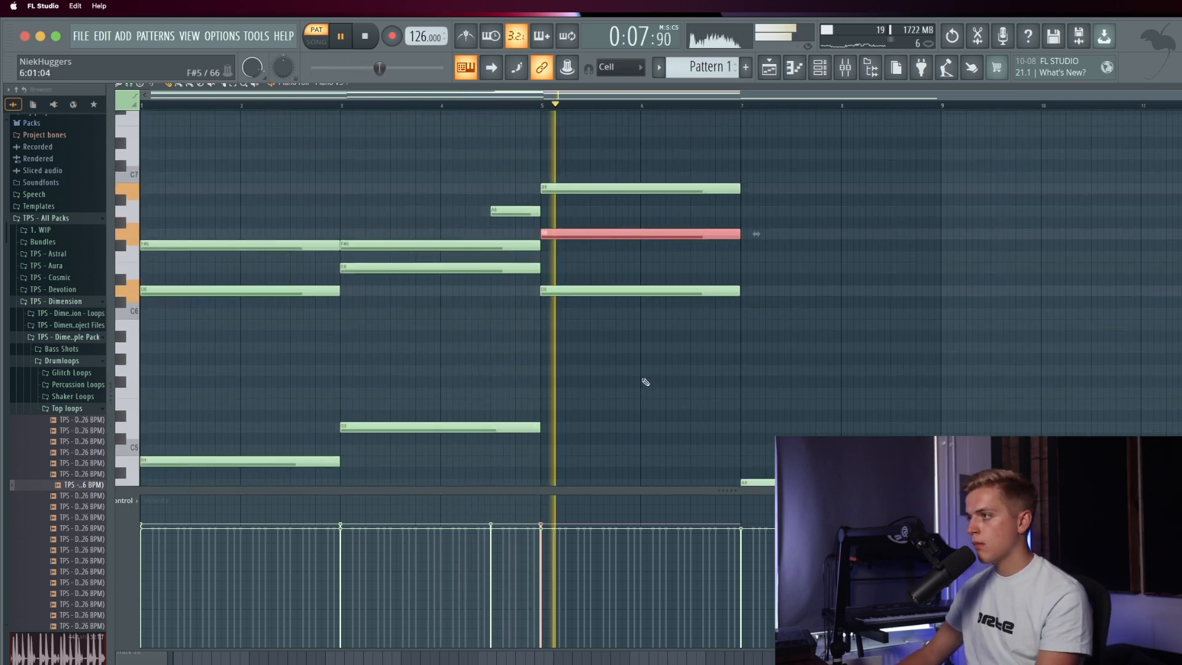
Step: Try the bar 5 chord without its B6, playing it from the middle of bar 4, and undo the deletion
left_click_drag(562, 208, 575, 174)
key("Delete")
key("space")
key("space")
left_click(491, 105)
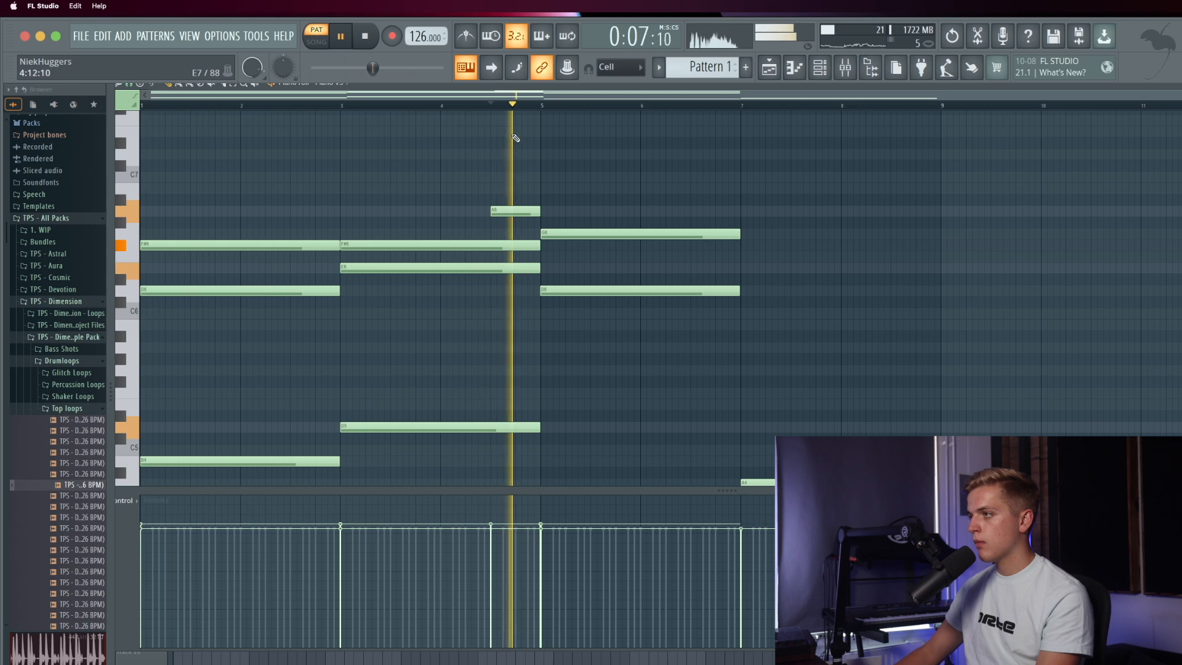
key("space")
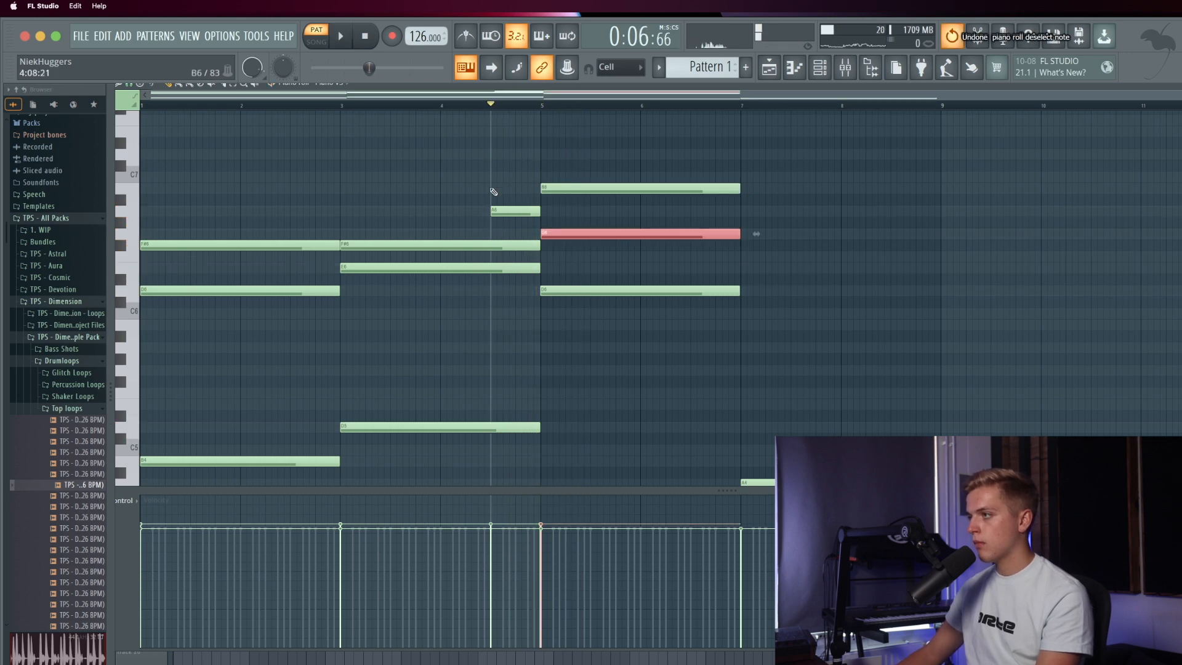
Step: Delete the B6 from the bar 5 chord and play back the transition into it
key("space")
key("ctrl+d")
right_click(567, 188)
key("space")
key("space")
Step: Lower the G6 of the bar 5 chord to B5 and delete the short A6 in bar 4
mouse_move(564, 233)
left_mouse_down()
mouse_move(561, 270)
mouse_move(576, 271)
mouse_move(575, 245)
mouse_move(571, 323)
left_mouse_up()
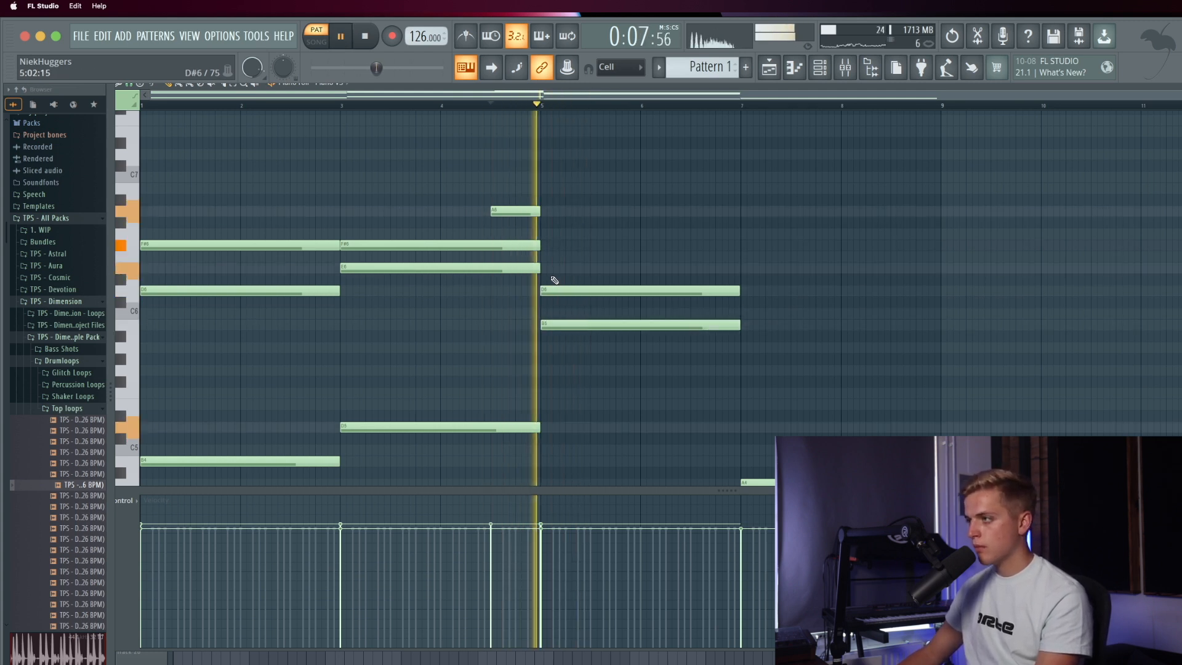
right_click(522, 211)
key("space")
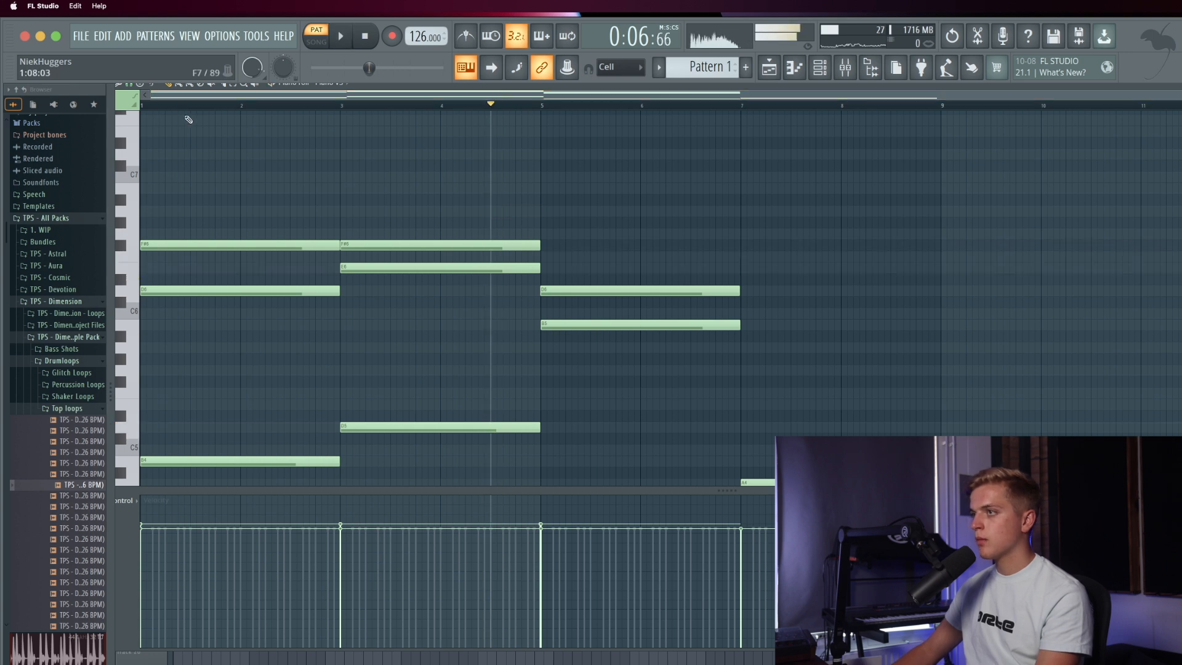
Step: Play the chords from bar 1 and move the F#6 notes of the first two chords down an octave to F#5
left_click(143, 105)
key("space")
left_click_drag(392, 262, 316, 227)
key("ctrl+Down")
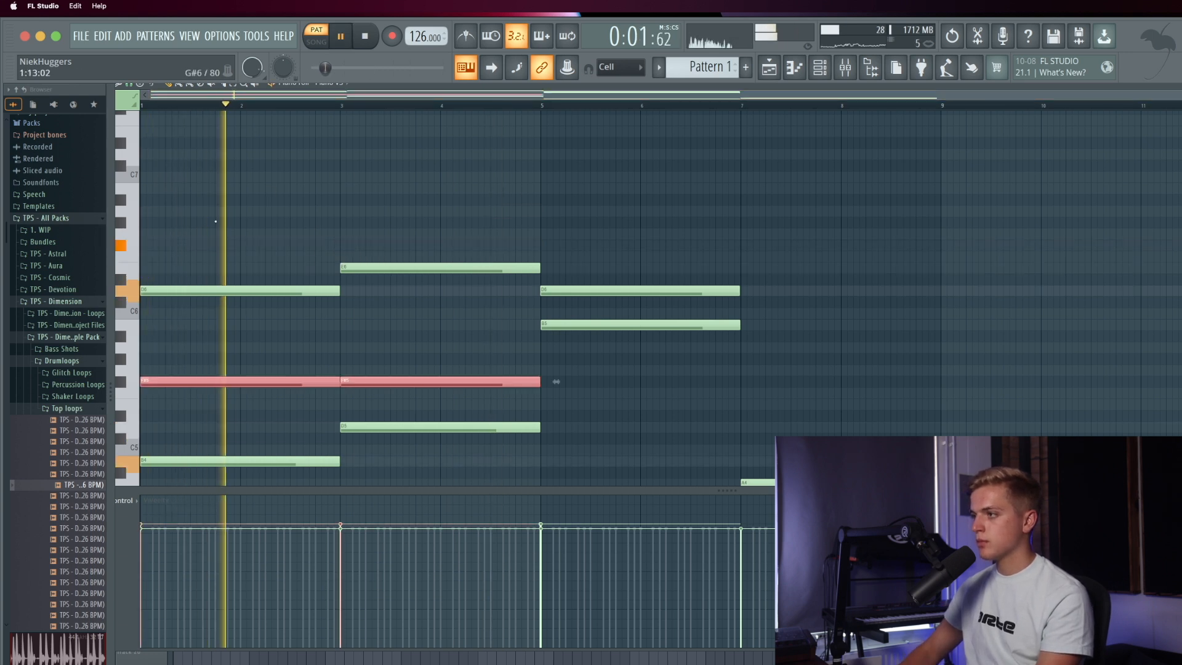
scroll(249, 252, "down", 2)
scroll(249, 251, "down", 2)
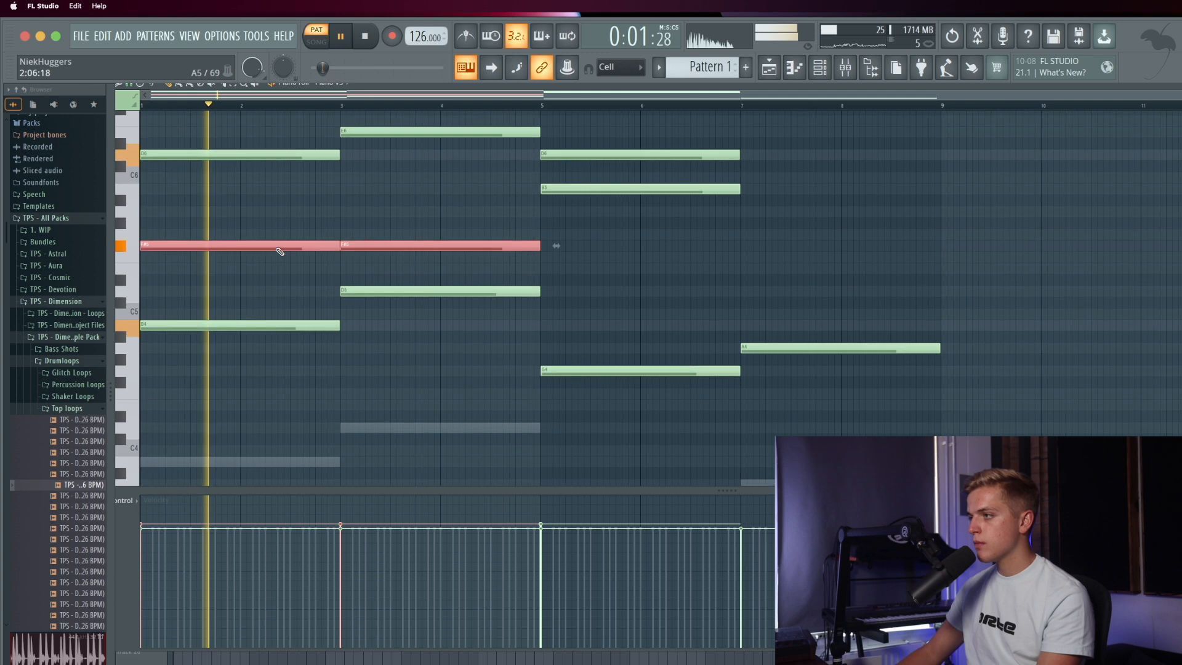
scroll(285, 253, "up", 2)
Step: Lower the bar 5 chord's D6 by an octave to D5, keeping the G4 root at its original pitch
left_click(602, 439, "ctrl")
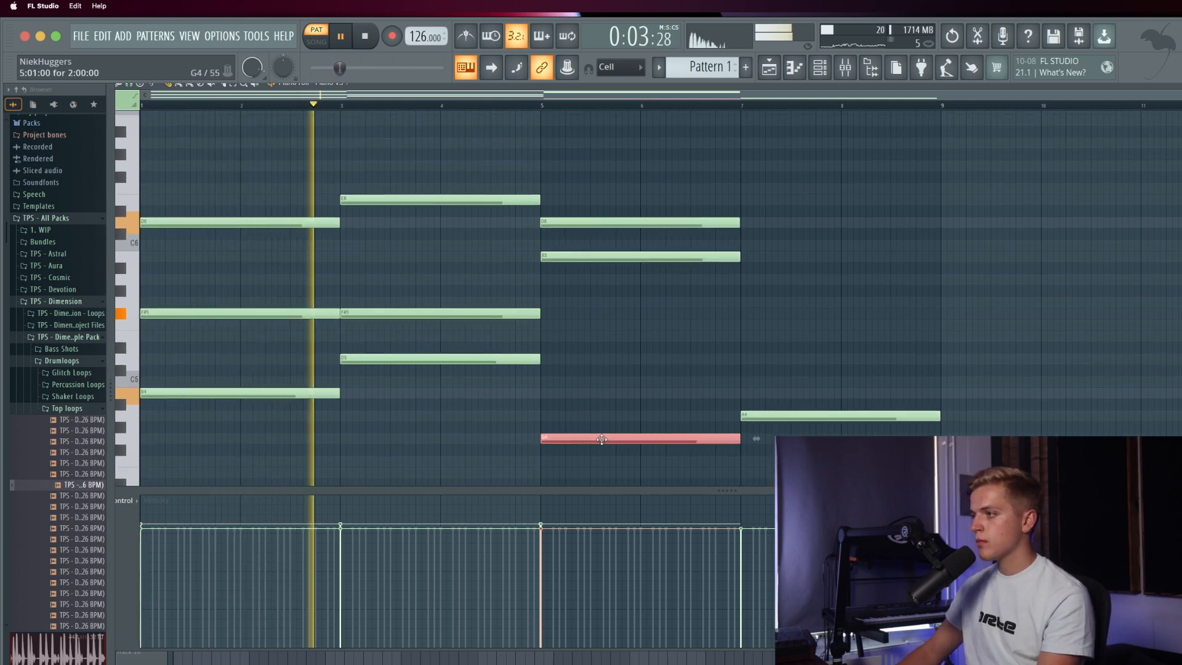
key("ctrl+Up")
key("ctrl+Down")
left_click(570, 222, "ctrl")
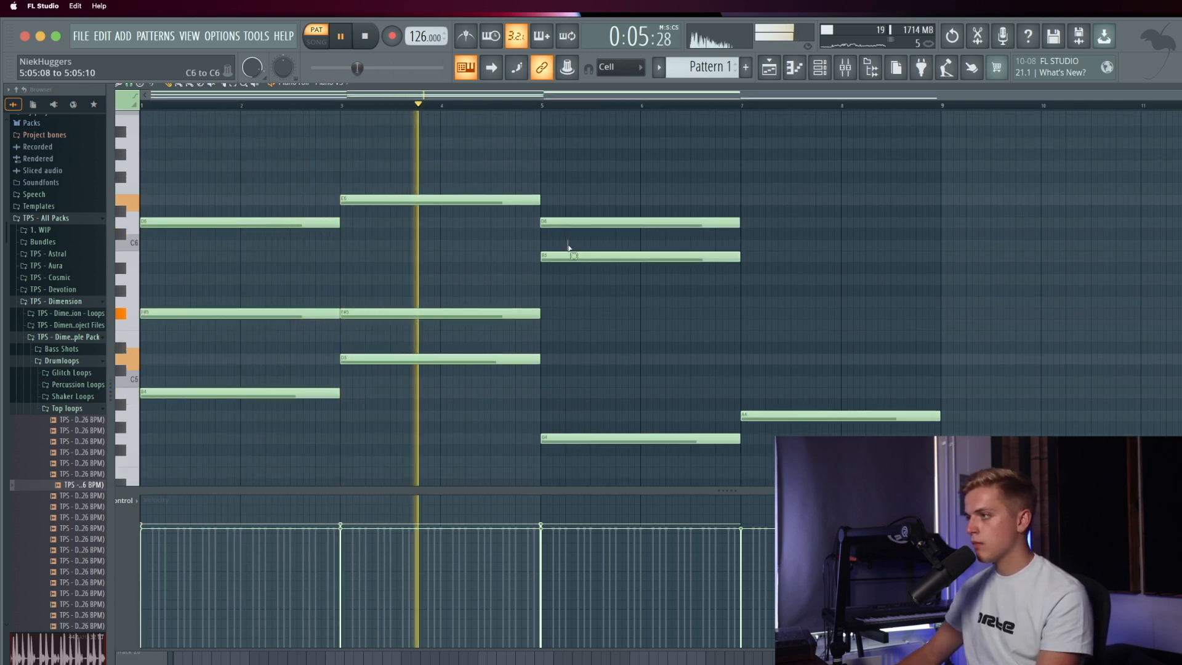
key("ctrl+Down")
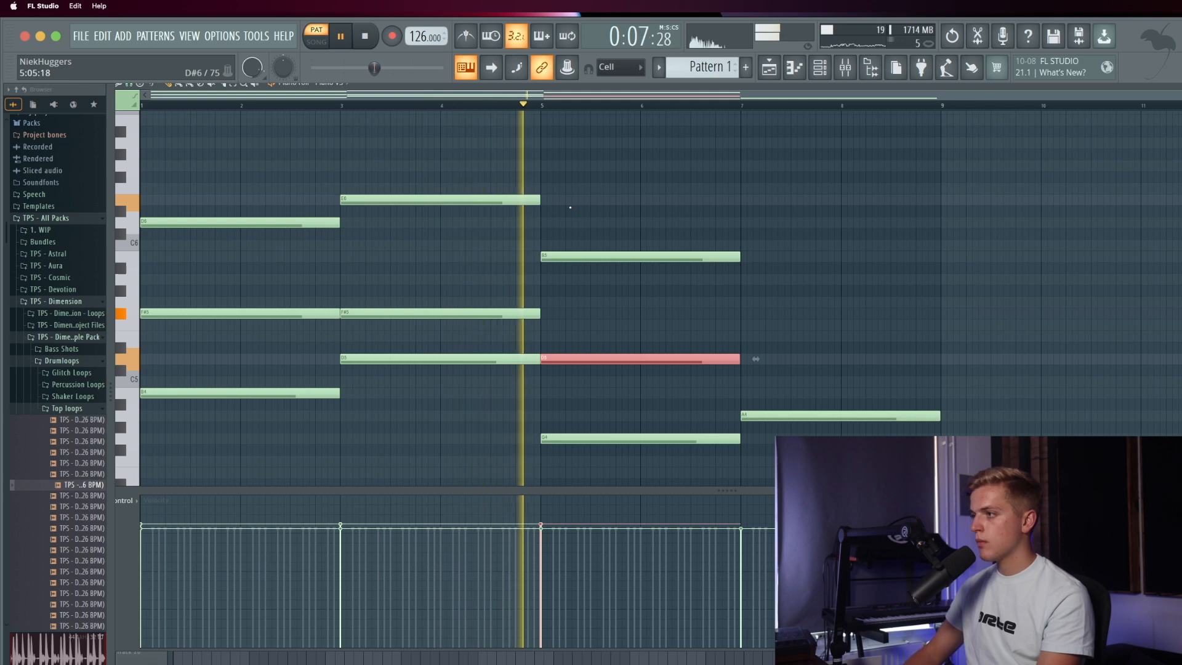
Step: Add two-bar C#6 and A5 notes above the A4 root at bar 7
left_click_drag(769, 303, 744, 232)
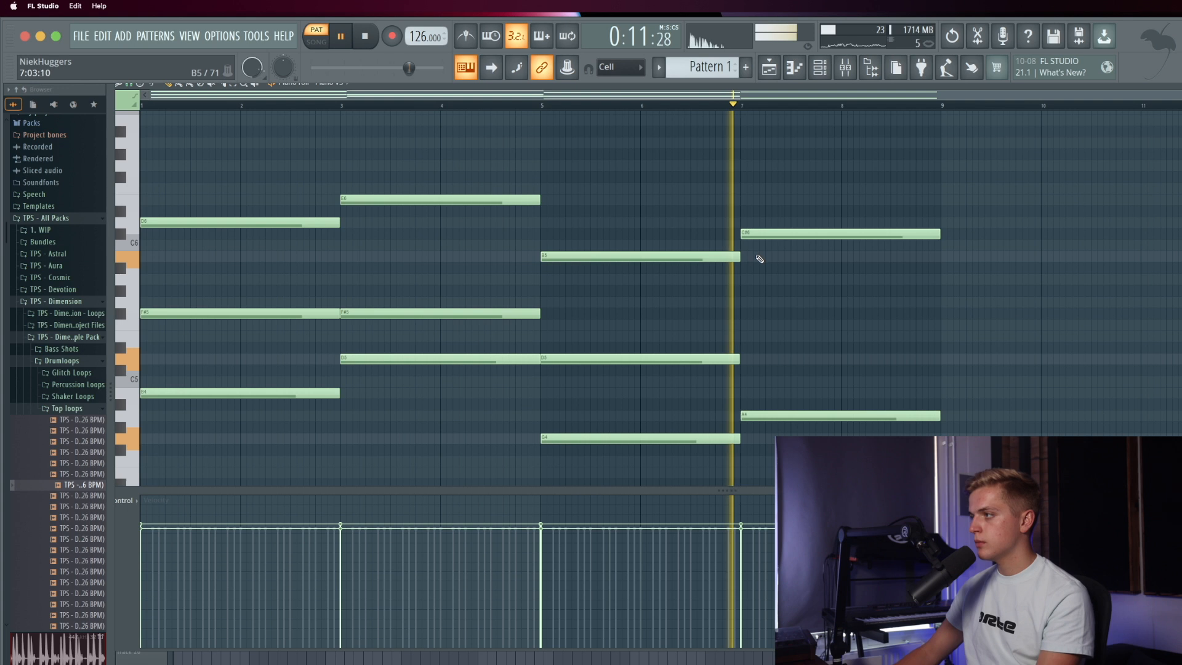
key("space")
left_click(744, 311)
left_click_drag(744, 311, 744, 277)
key("space")
Step: Duplicate the four root notes B4, D5, G4 and A4 one octave lower, play the result and deselect the notes
scroll(744, 277, "down", 2)
left_click_drag(245, 387, 234, 360)
left_click_drag(409, 348, 402, 324)
left_click_drag(591, 431, 584, 405)
left_click_drag(800, 409, 681, 396)
left_click_drag(164, 362, 165, 428)
key("space")
key("space")
scroll(219, 314, "up", 4)
key("space")
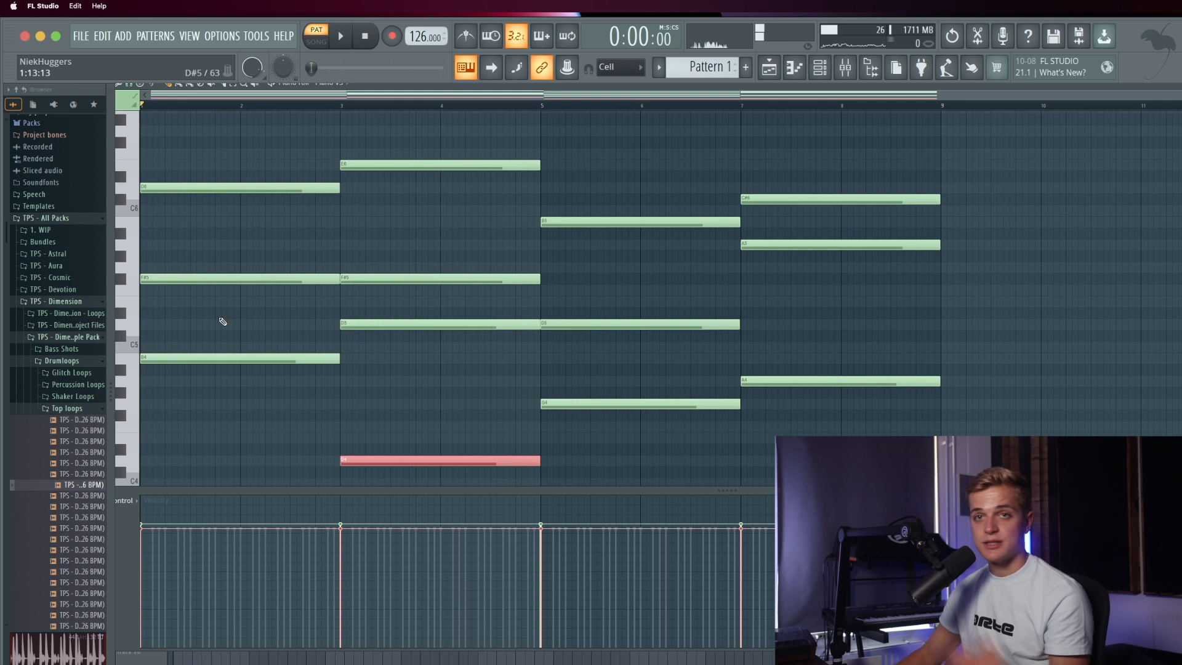
scroll(280, 250, "down", 2)
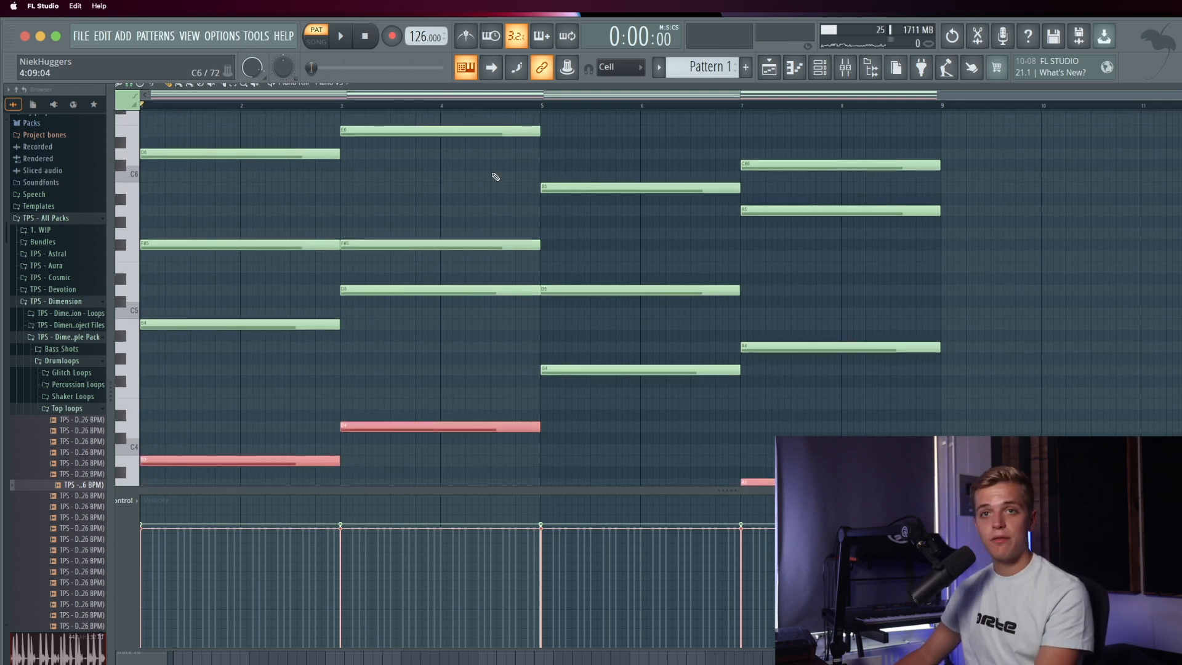
key("super+d")
Step: Play the arrangement in song mode from bar 13 and check the piano chords against the other tracks
left_click_drag(1090, 85, 905, 147)
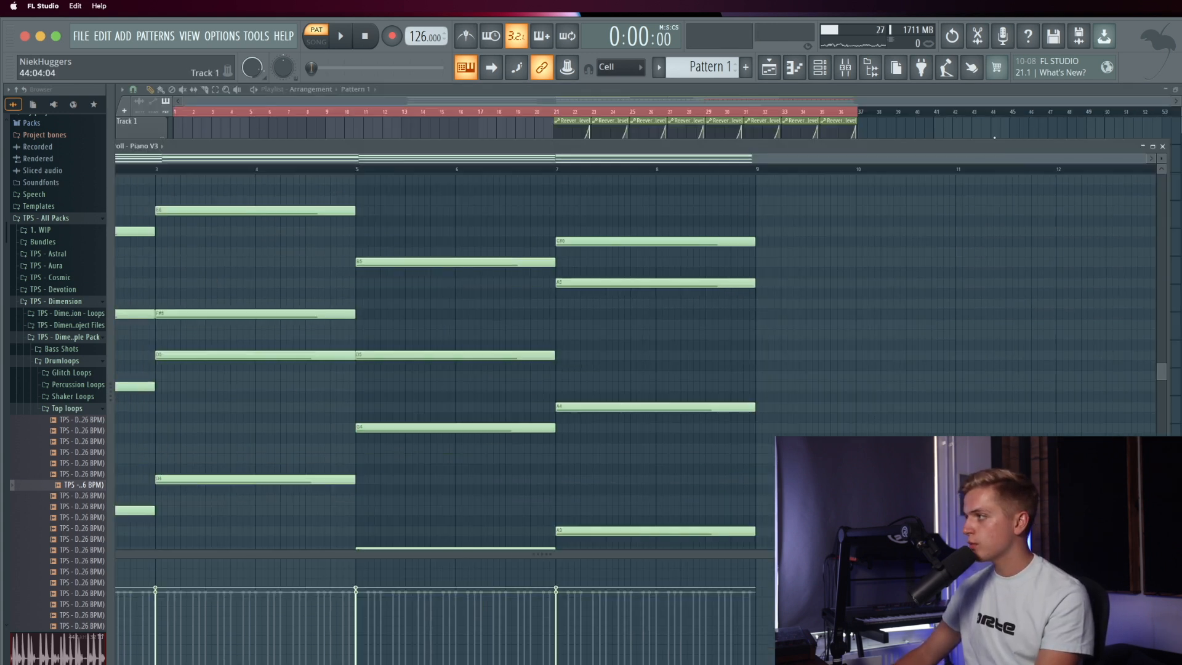
left_click(1013, 138)
key("space")
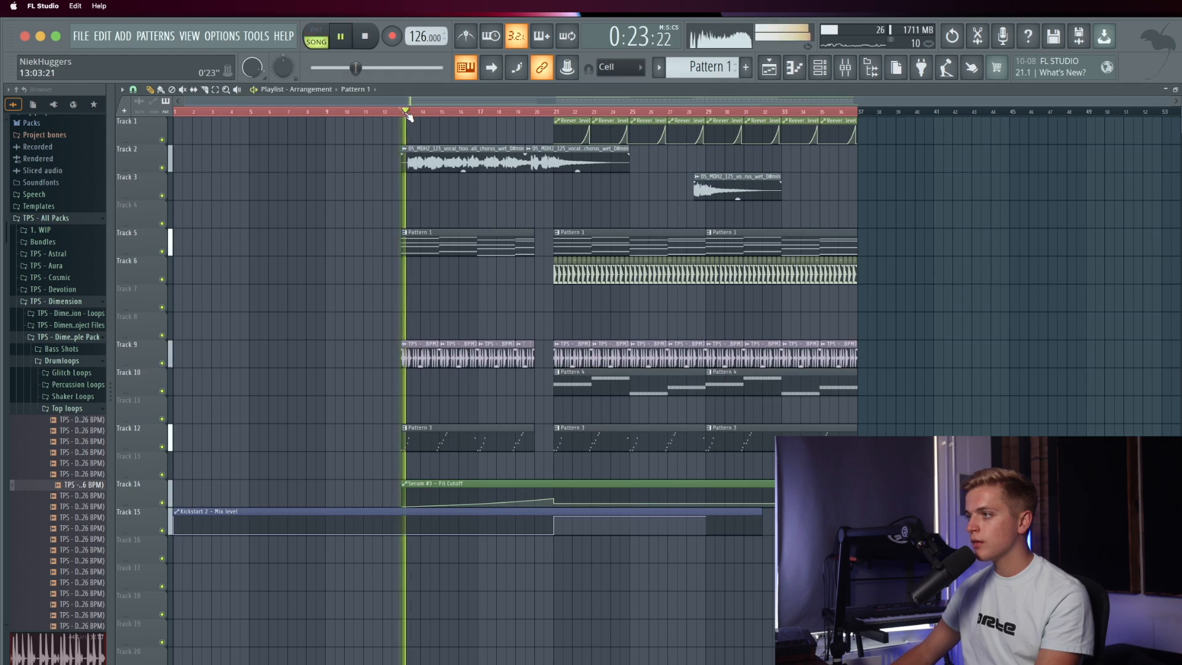
left_click(820, 67)
left_click(856, 71)
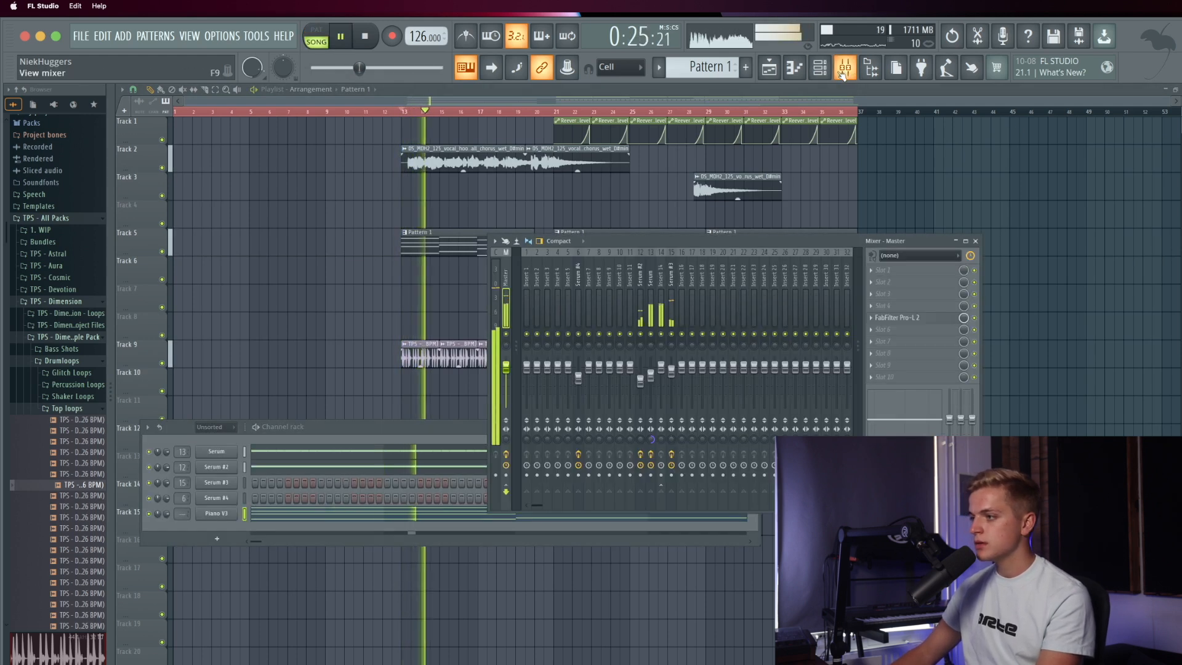
left_click(859, 74)
left_click(438, 519)
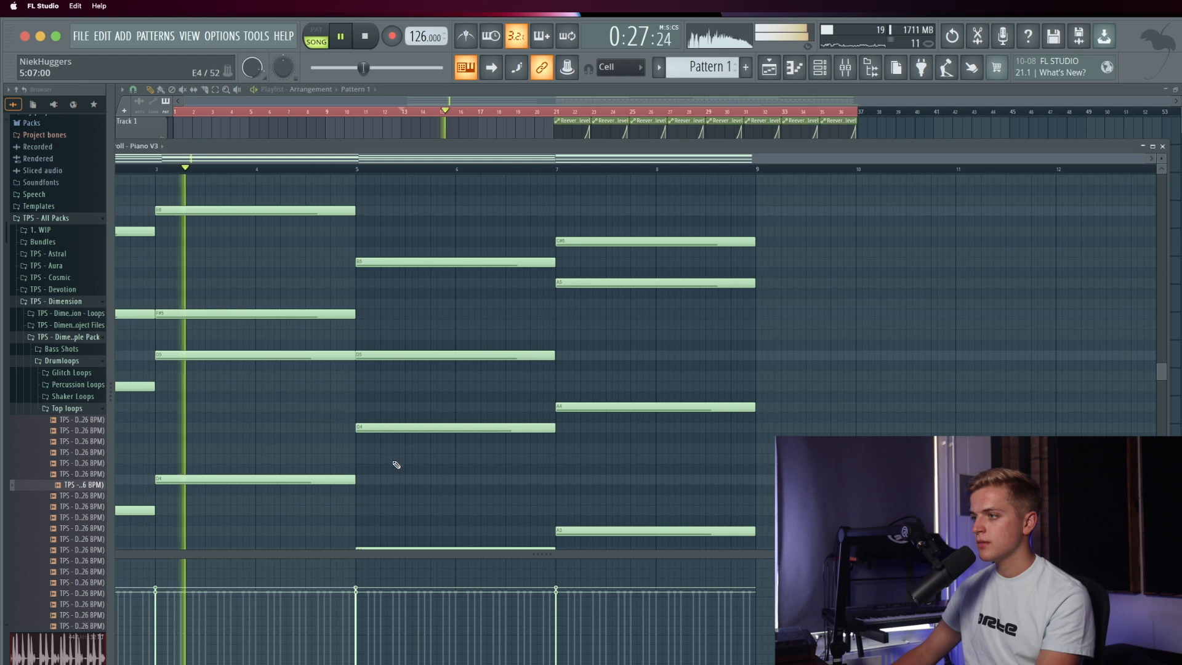
scroll(355, 498, "up", 4)
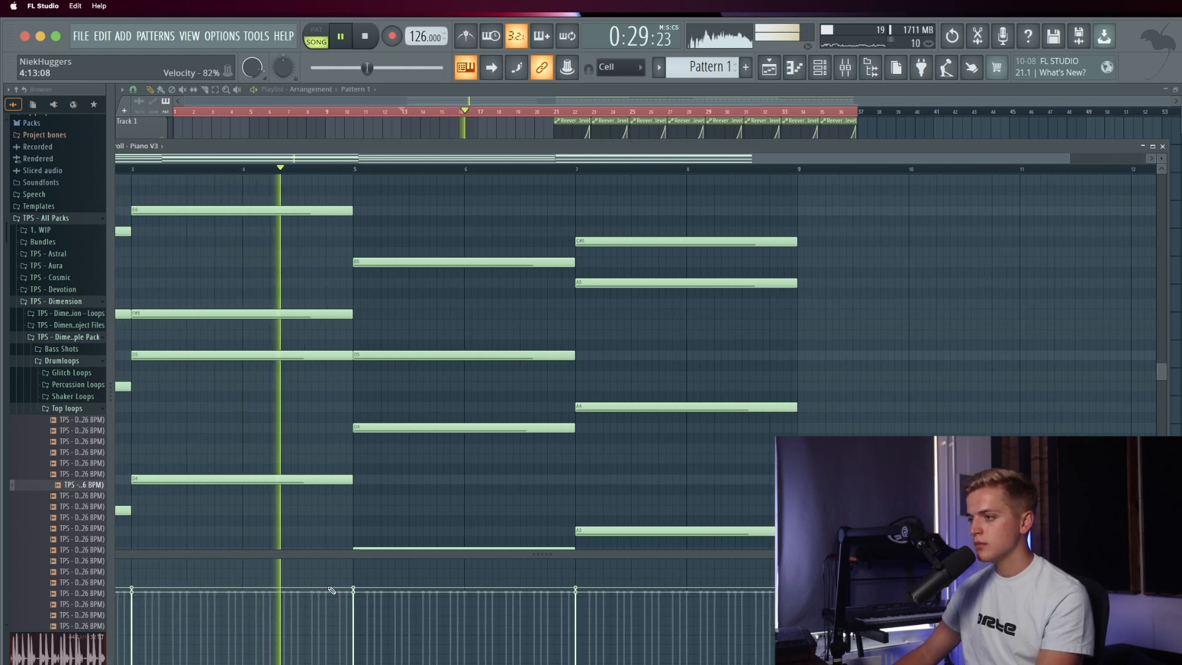
scroll(332, 592, "up", 1)
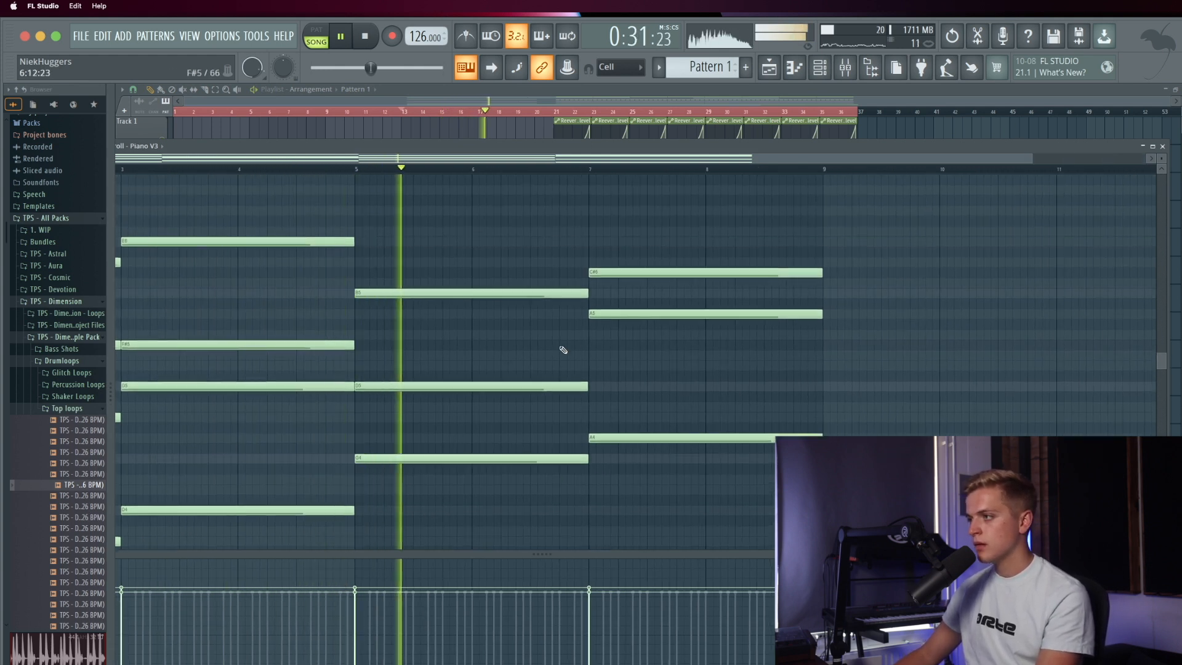
scroll(356, 345, "down", 1)
Step: Route the Piano V3 channel to mixer insert 19
left_click(820, 67)
left_click(846, 67)
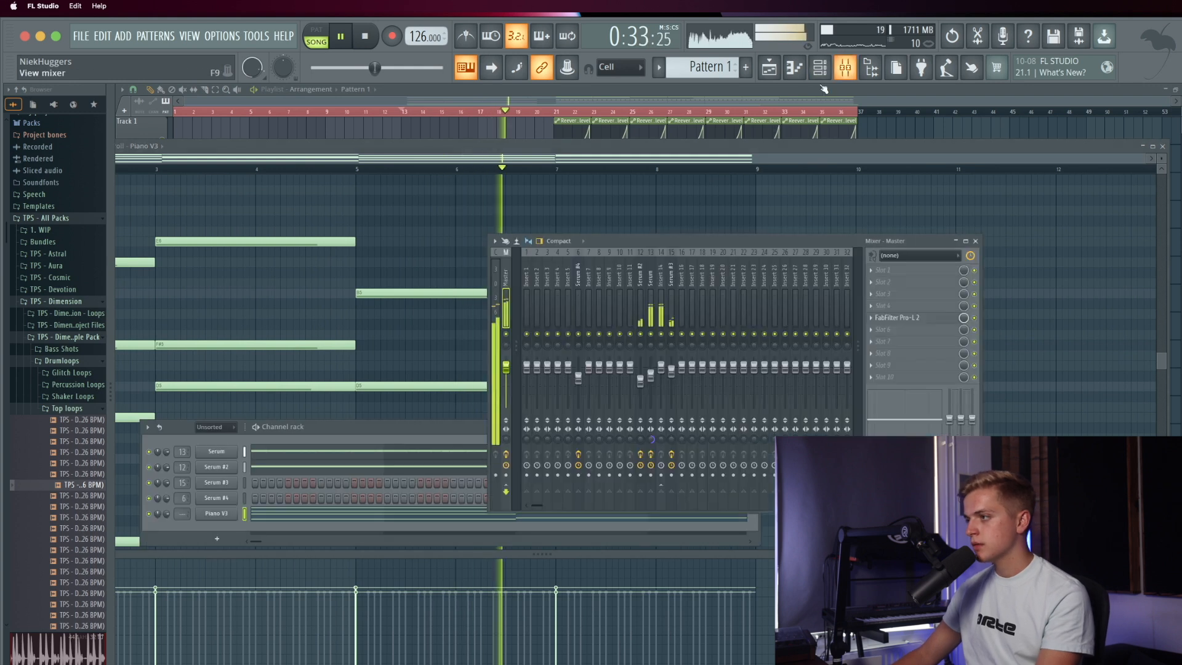
left_click(713, 301)
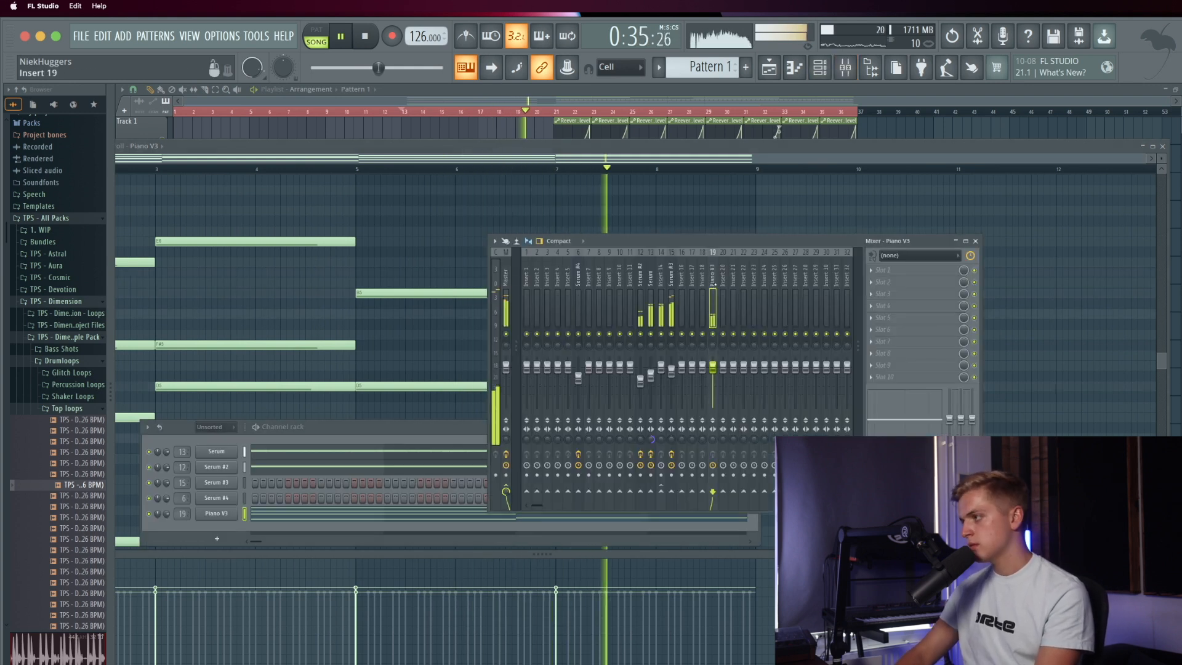
left_click(892, 142)
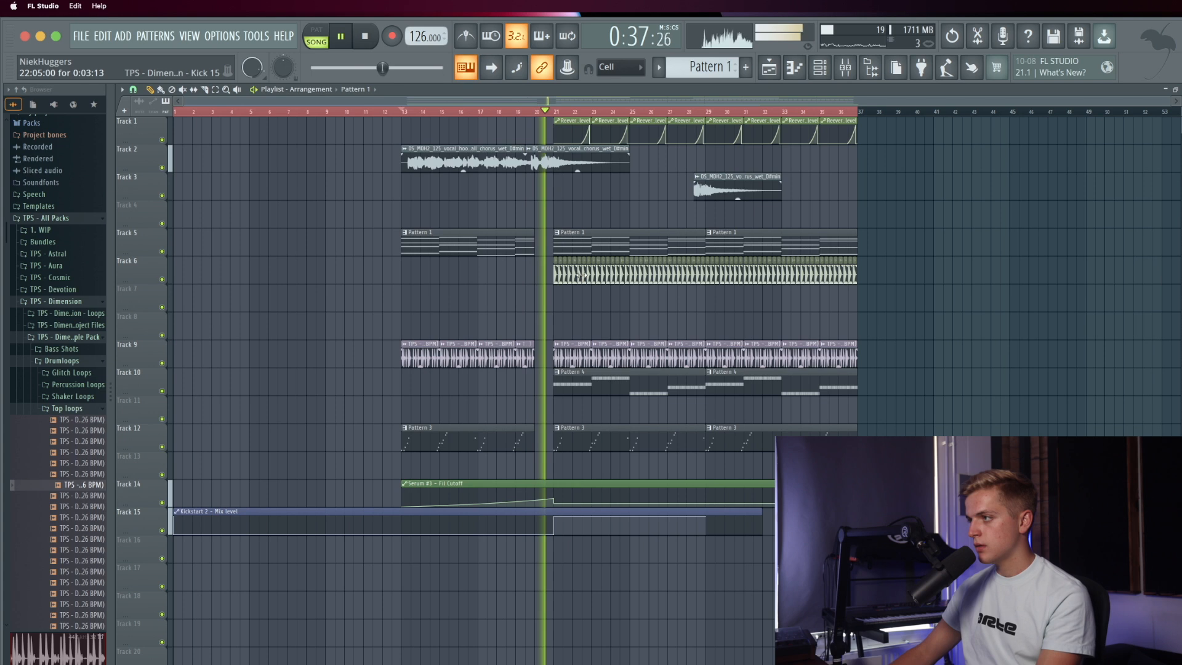
Step: Open the Piano V3 instrument and audition its presets in order from American Home Clean through to Jazz Upright Clean
key("F9")
key("F6")
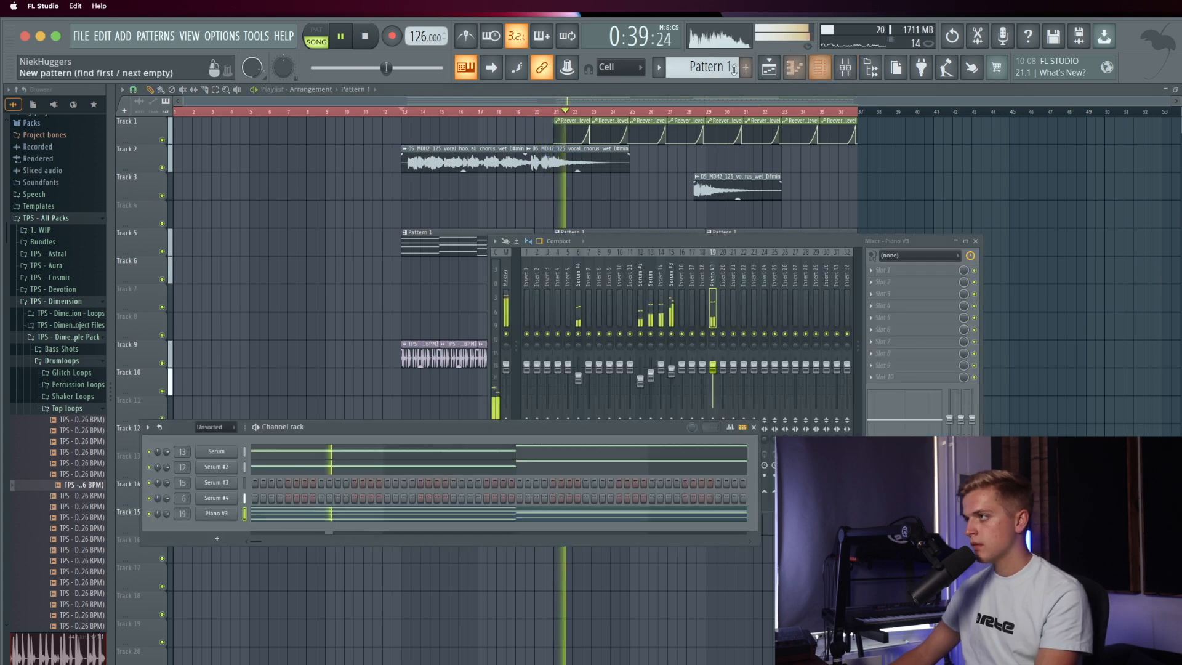
left_click(226, 513)
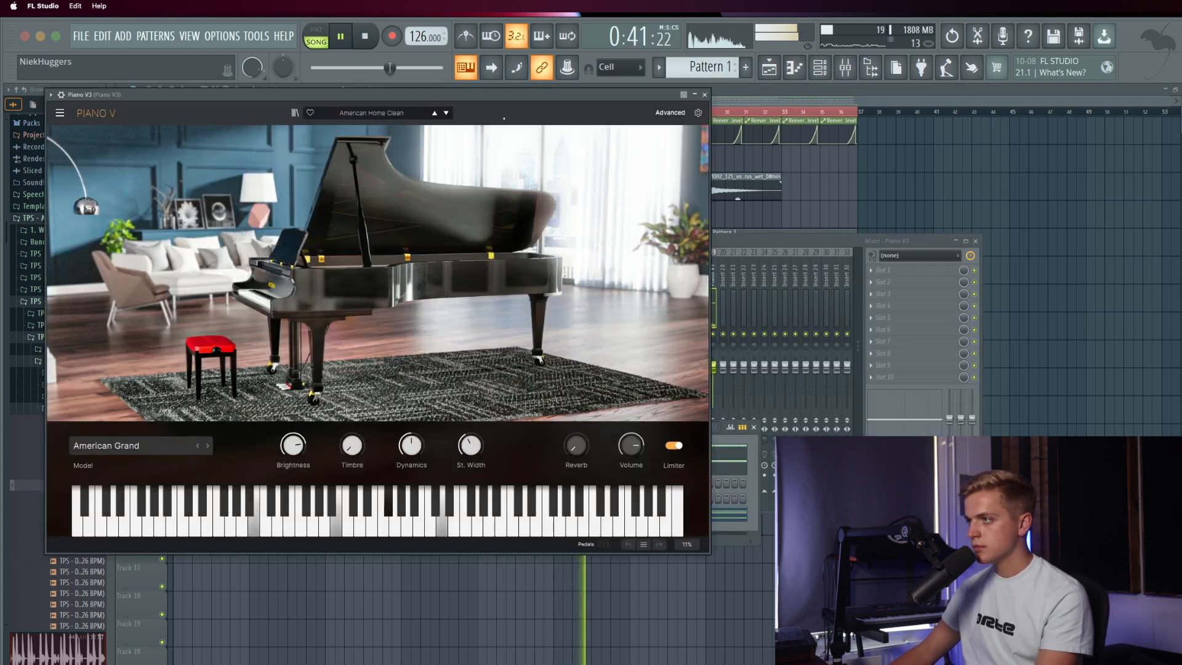
left_click(446, 113)
key("space")
left_click(447, 113)
left_click(446, 113)
key("space")
left_click(446, 113)
left_click(447, 113)
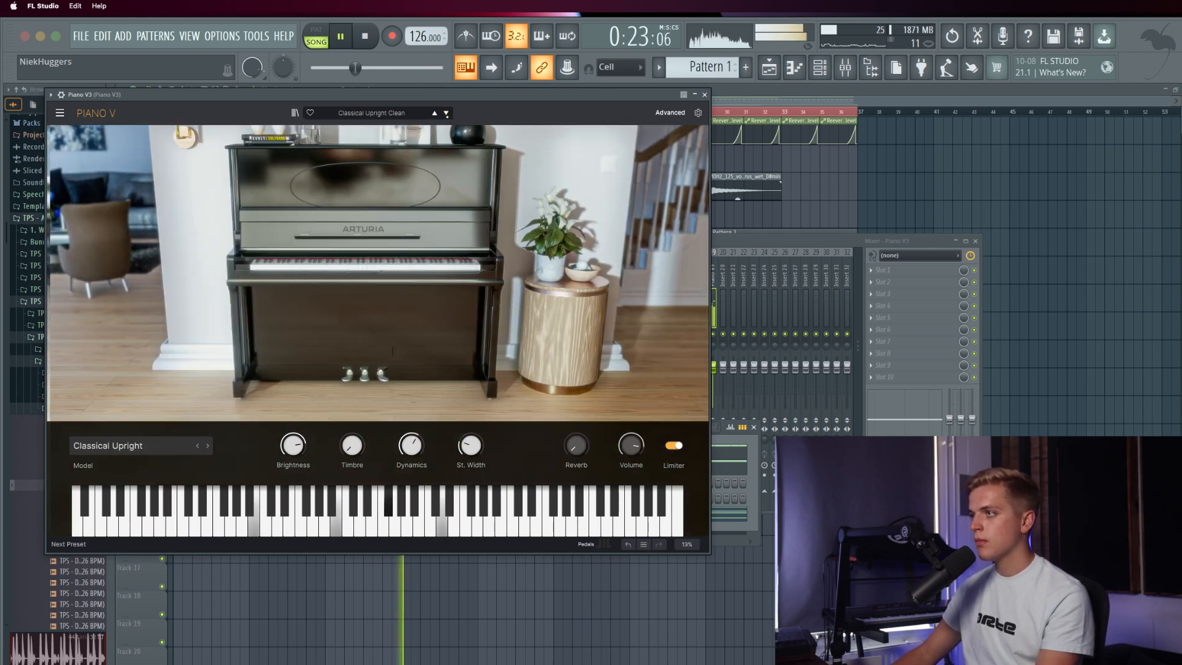
left_click(447, 112)
Step: Choose another preset from the Piano V3 preset list, audition it in the arrangement and close the instrument
left_click(372, 112)
key("space")
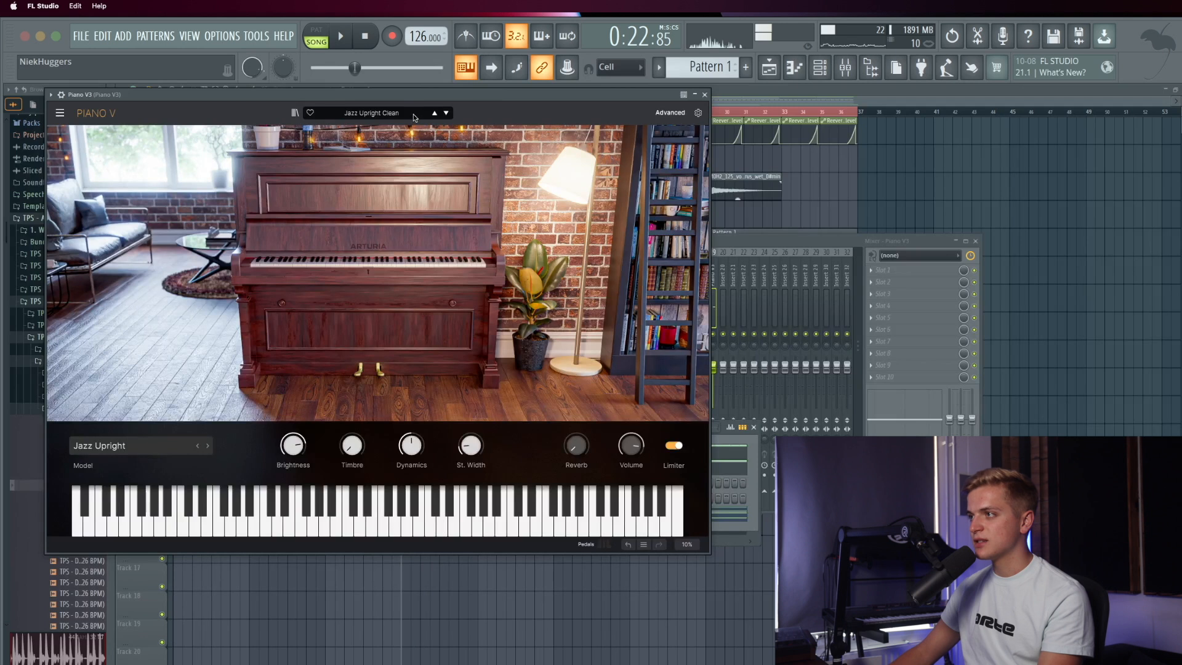
left_click(371, 113)
mouse_move(409, 130)
left_click(586, 344)
key("space")
left_click(705, 95)
key("space")
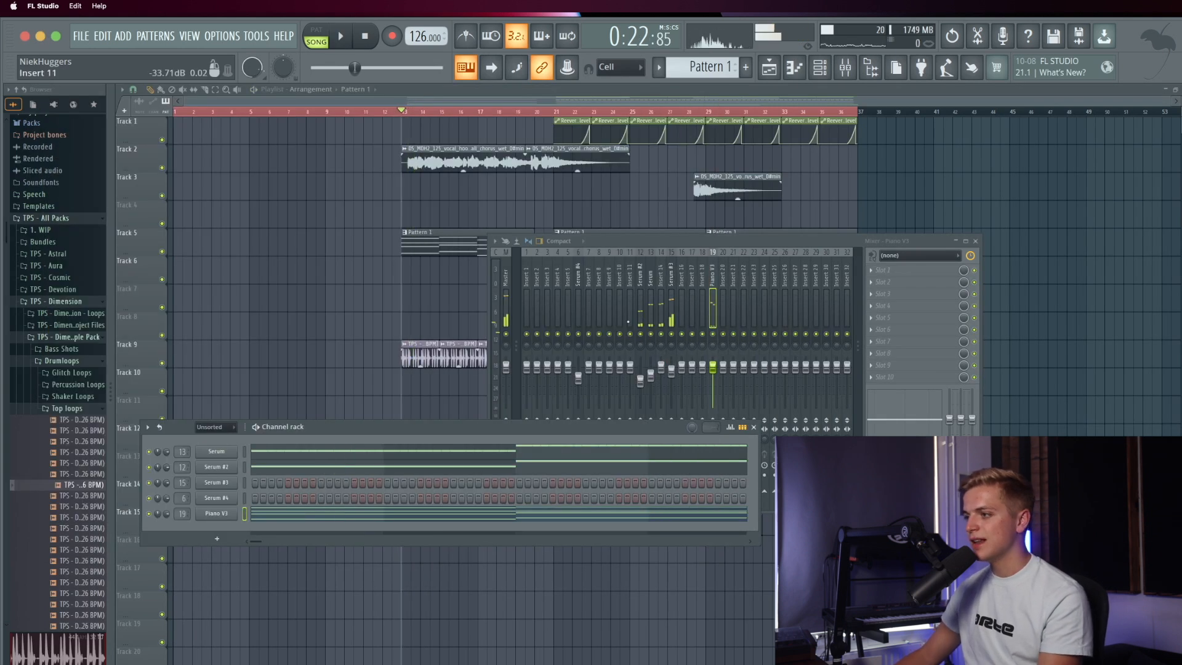
Step: Load Fruity parametric EQ 2 into the second effect slot of the Piano V3 mixer track
left_click(668, 377)
key("space")
left_click(884, 282)
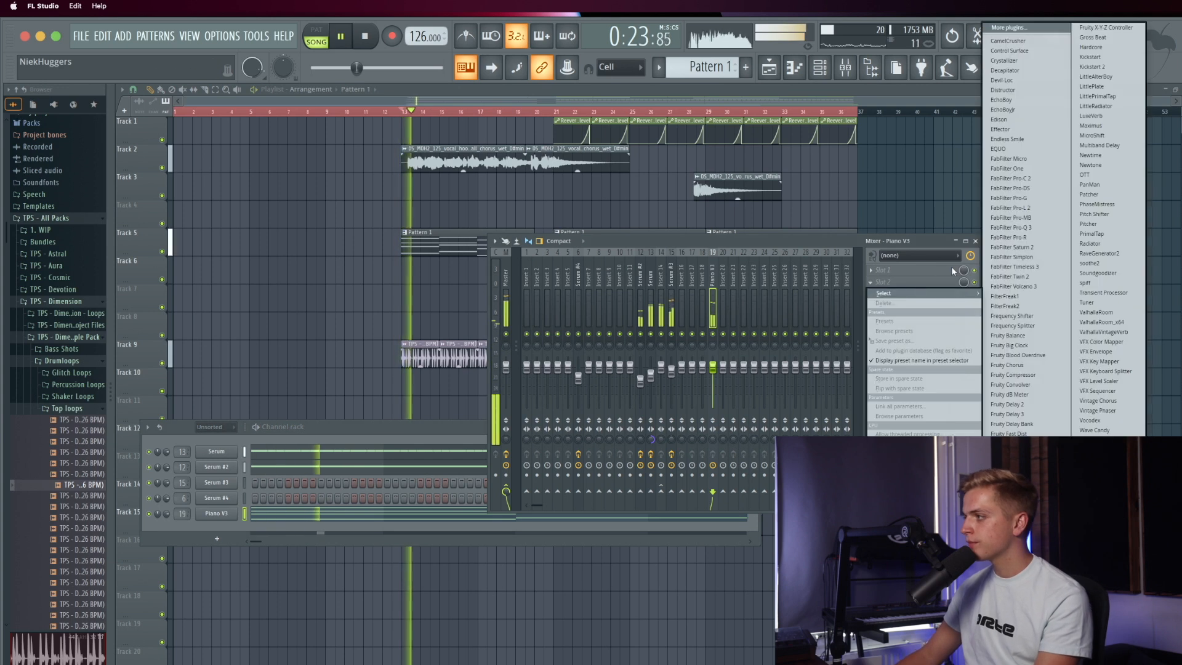
left_click(1016, 558)
key("space")
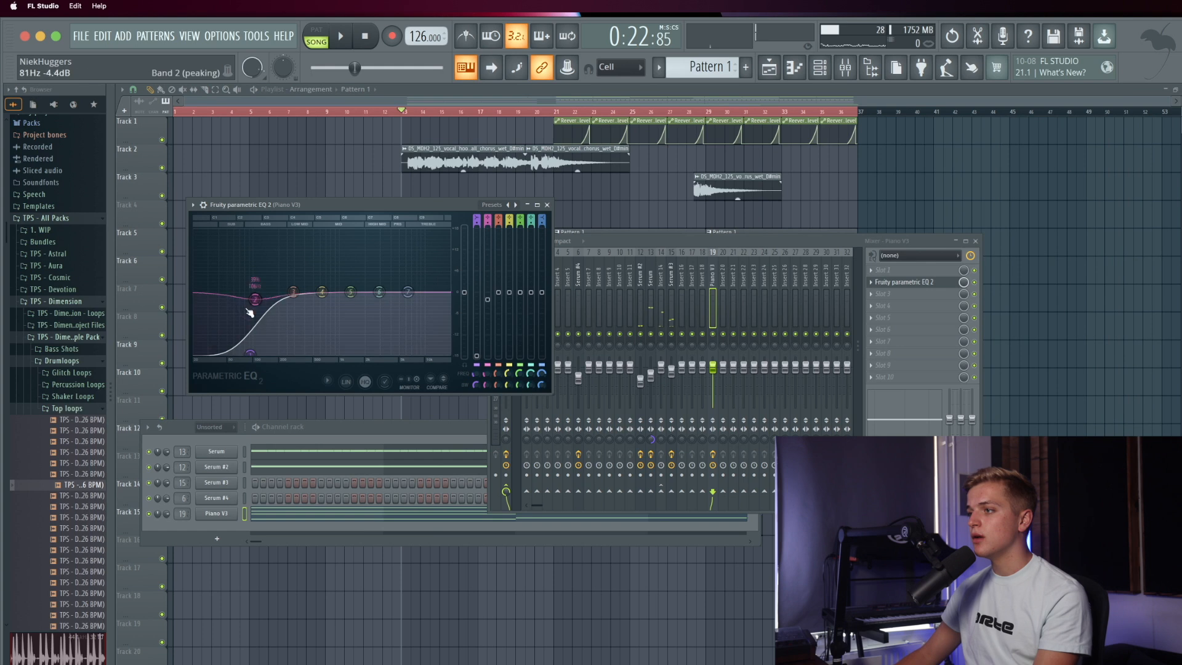
Step: Finish the Piano V3 EQ curve with an upper-mid boost and a slight high-end dip while auditioning it
left_click_drag(351, 292, 367, 285)
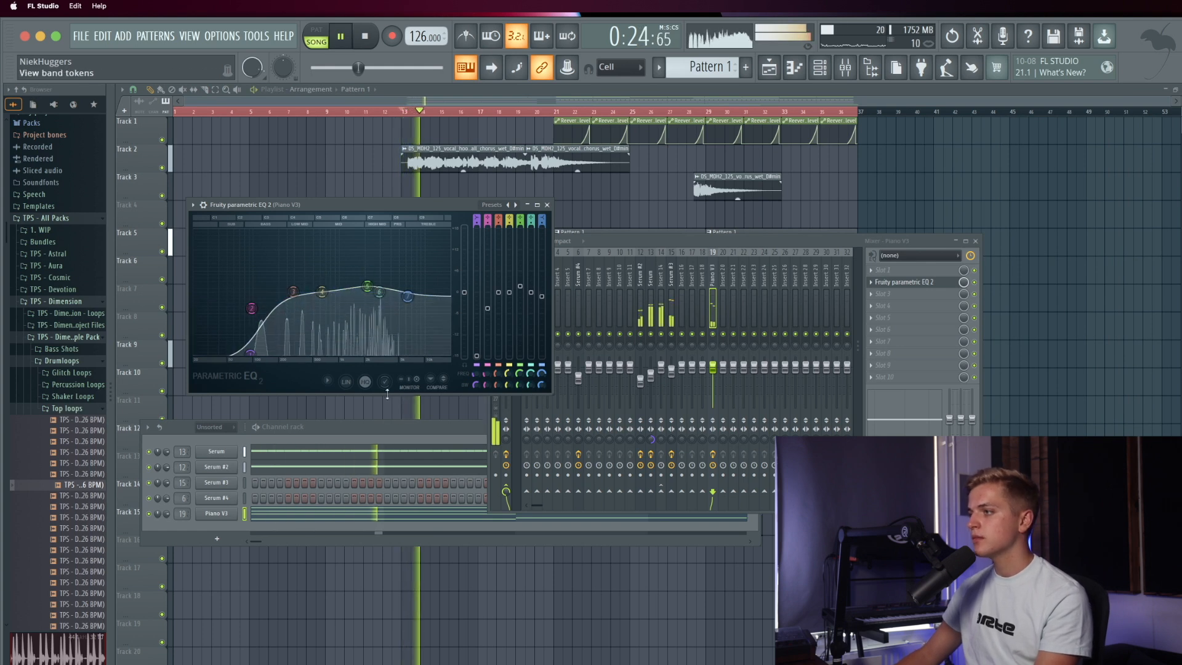
key("space")
Step: Load Kickstart 2 into effect slot 8 of the Piano V3 mixer track and set its mix to 45%
left_click(909, 353)
key("Down")
key("Return")
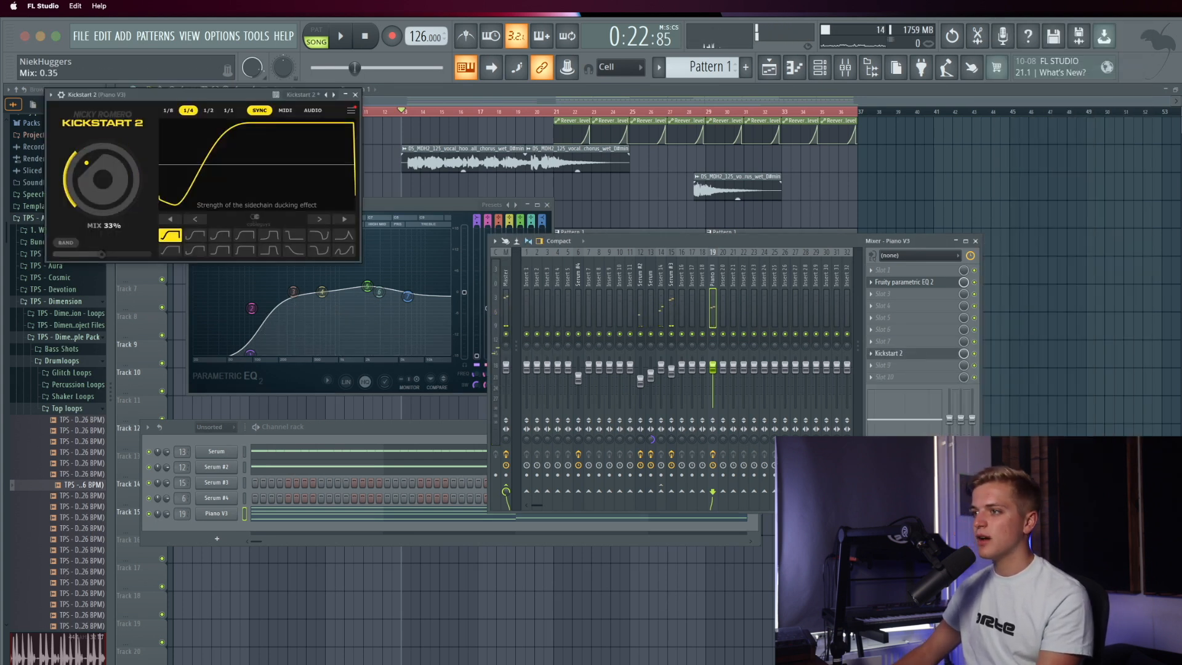
scroll(105, 186, "up", 3)
key("space")
Step: Link the mix level of Piano V3's Kickstart 2 slot to the existing "Kickstart 2 - Mix level" automation clip and close the plugin
right_click(967, 355)
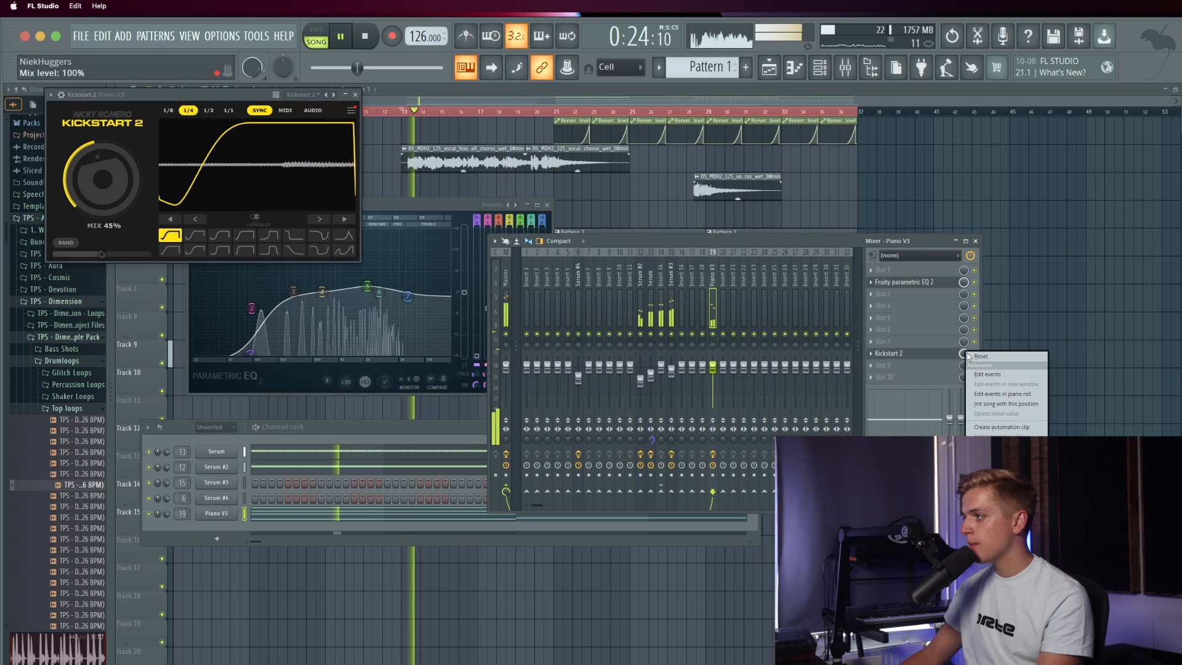
left_click(1002, 493)
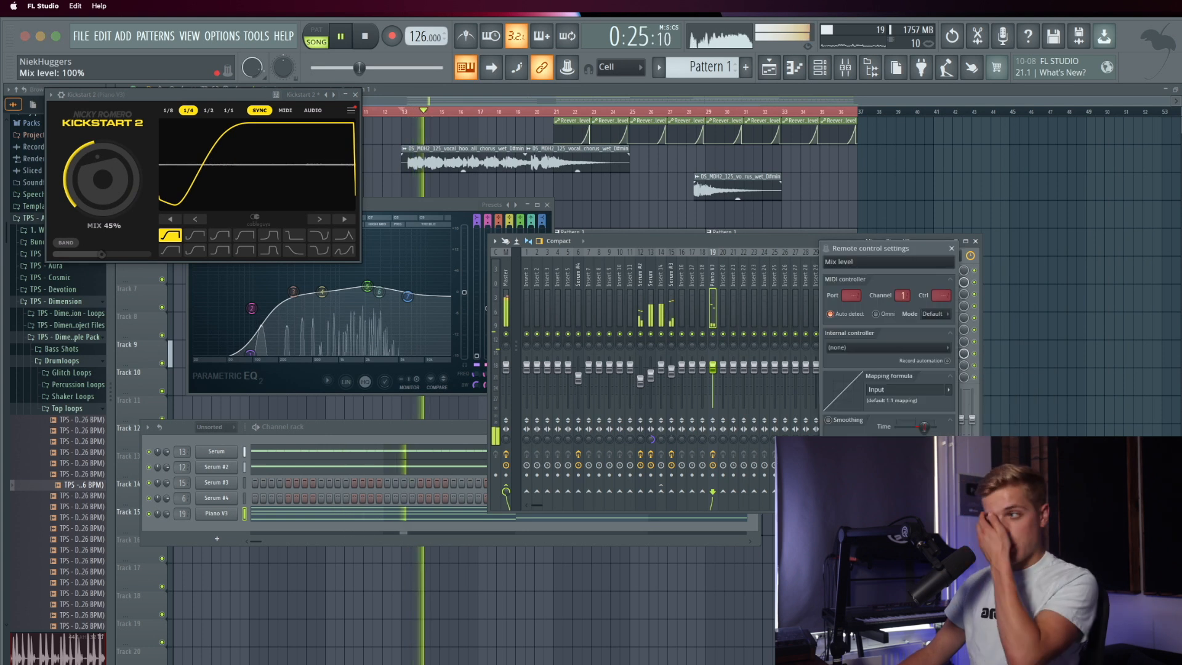
left_click(875, 348)
left_click(875, 382)
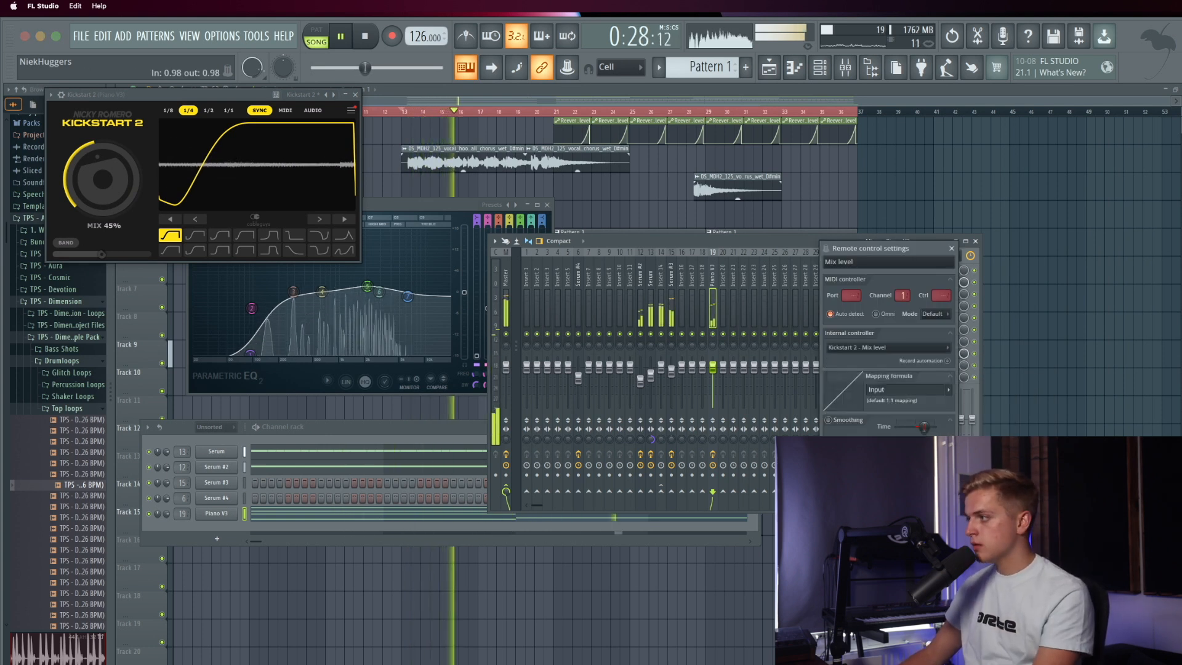
left_click(936, 456)
left_click(1027, 419)
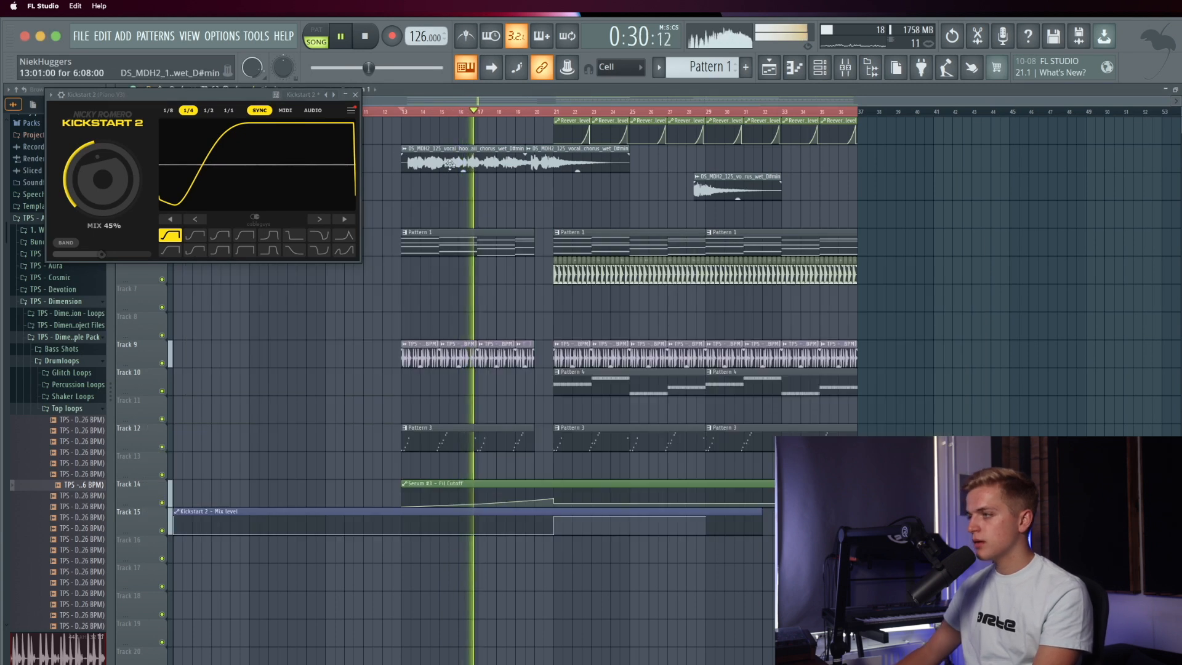
left_click(355, 95)
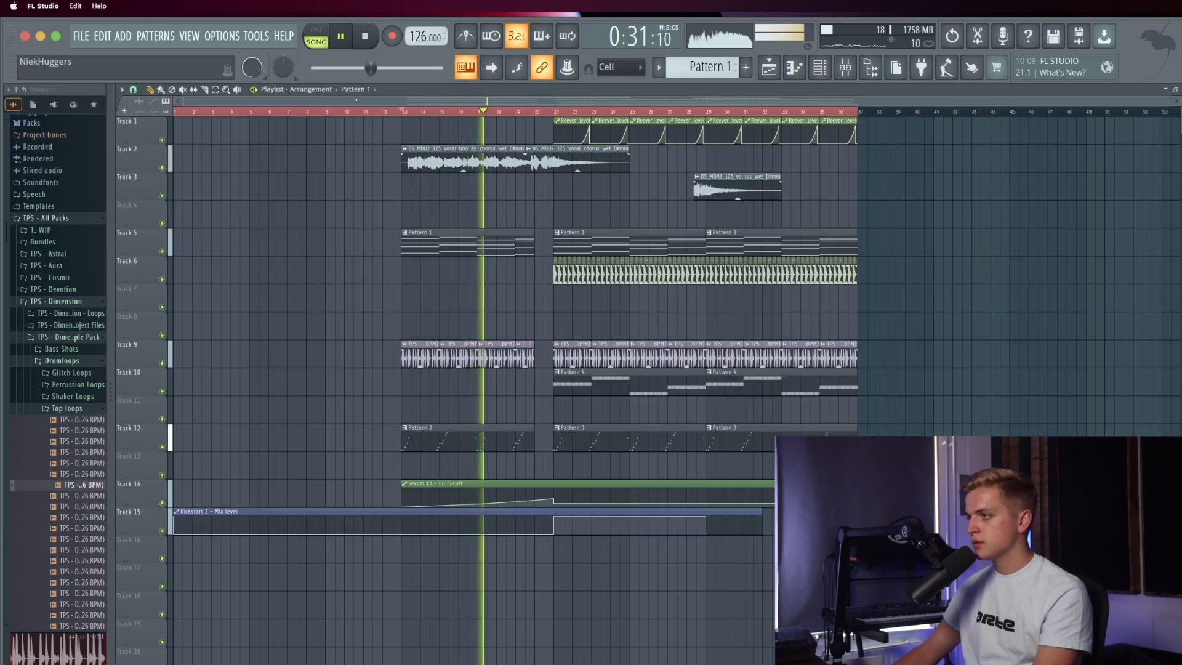
Step: Place Pattern 5 on Track 7 at bars 13, 21 and 29, trimming the first clip to seven bars
left_click(820, 68)
scroll(693, 66, "down", 1)
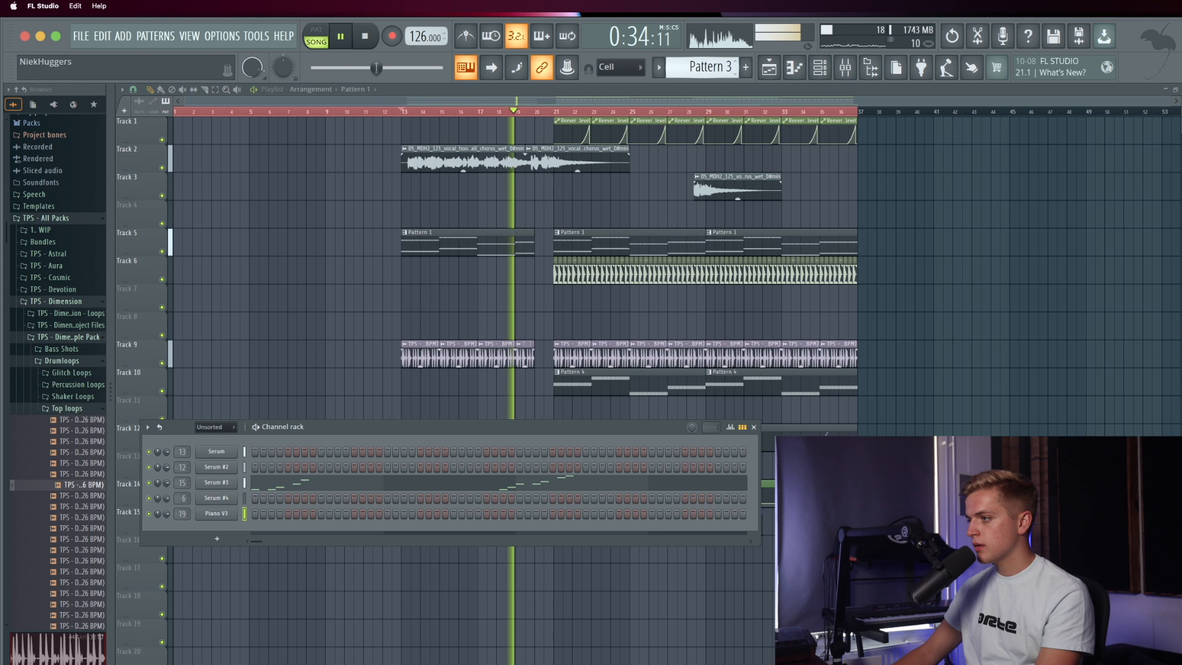
scroll(699, 68, "down", 2)
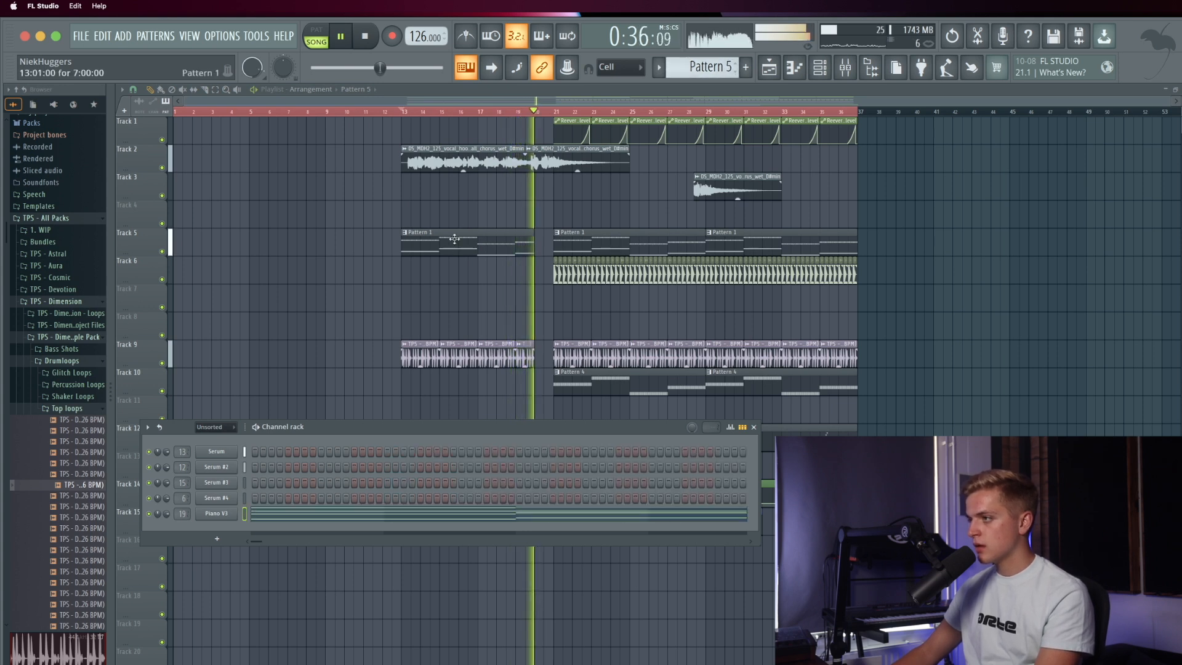
left_click(408, 303)
left_click_drag(621, 309, 560, 309)
left_click(634, 325)
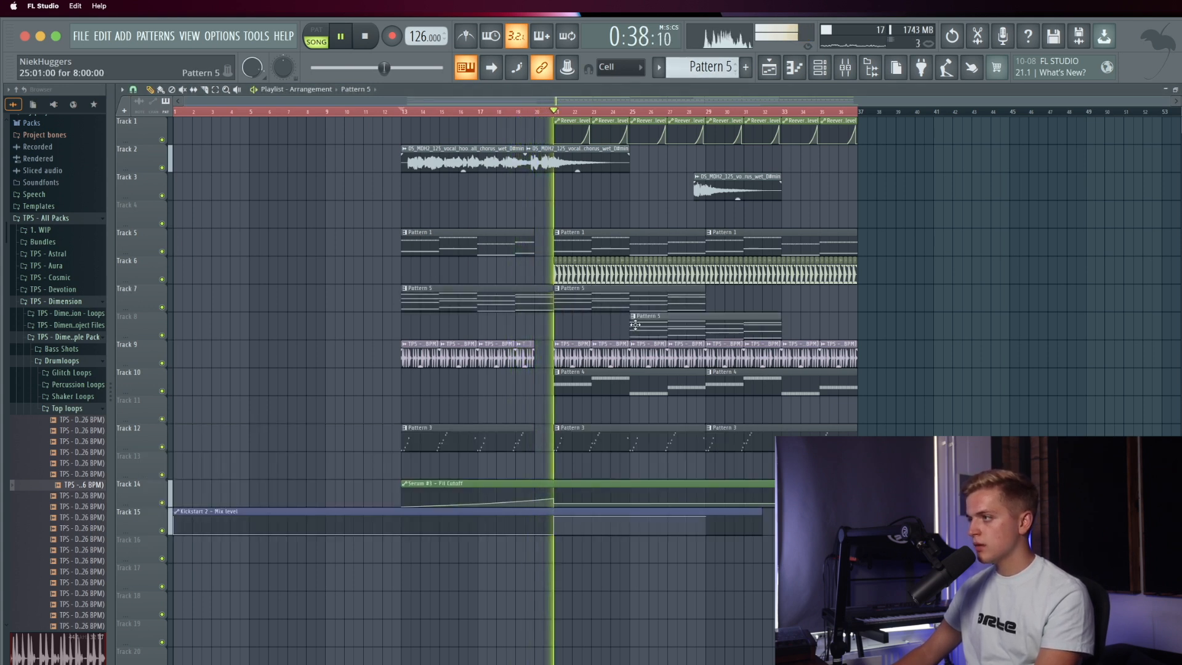
left_click_drag(636, 324, 719, 294)
scroll(565, 302, "up", 3)
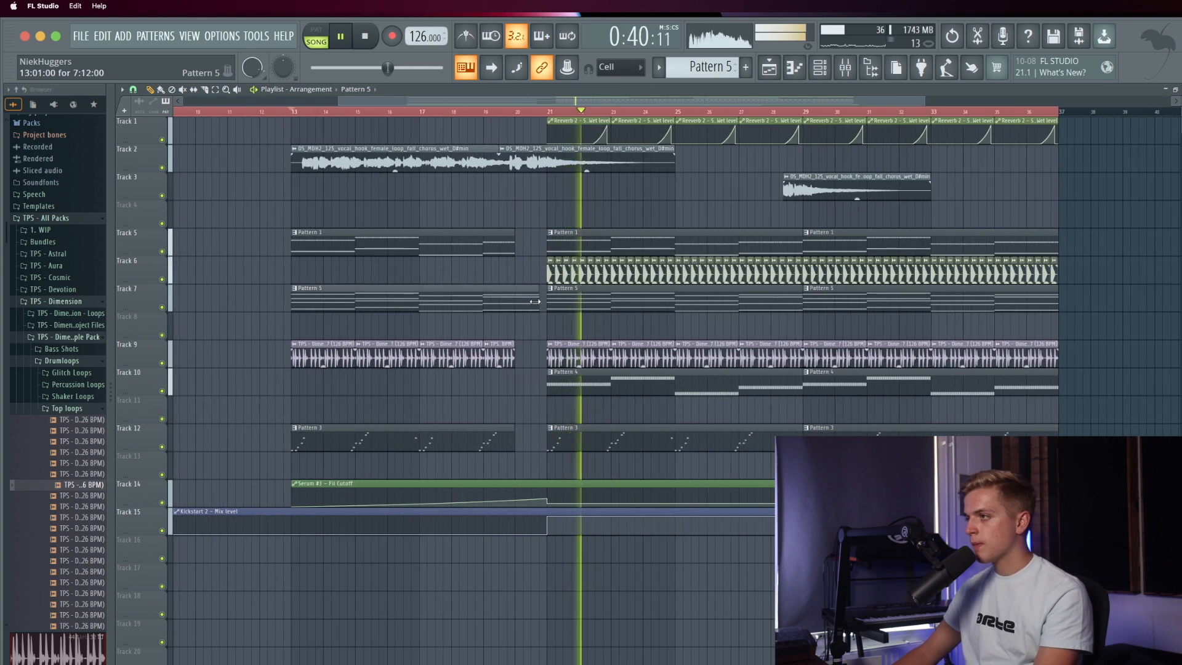
scroll(536, 323, "down", 1)
Step: Play the arrangement from bar 13 with the mixer open and check how the Piano V3 track sits in the mix
left_click(819, 68)
left_click(820, 68)
left_click(841, 69)
key("space")
right_click(672, 333)
key("space")
left_click(714, 334)
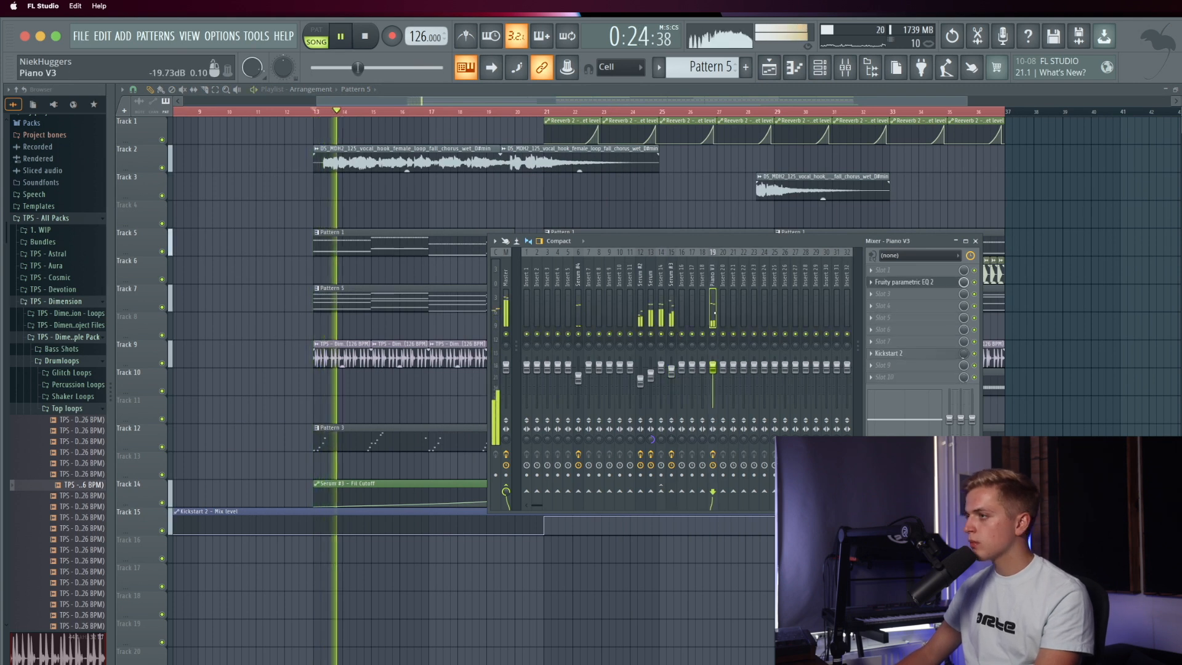
left_click(841, 69)
key("space")
Step: Add a new Serum channel and load the user preset SY - Flexible
left_click(823, 69)
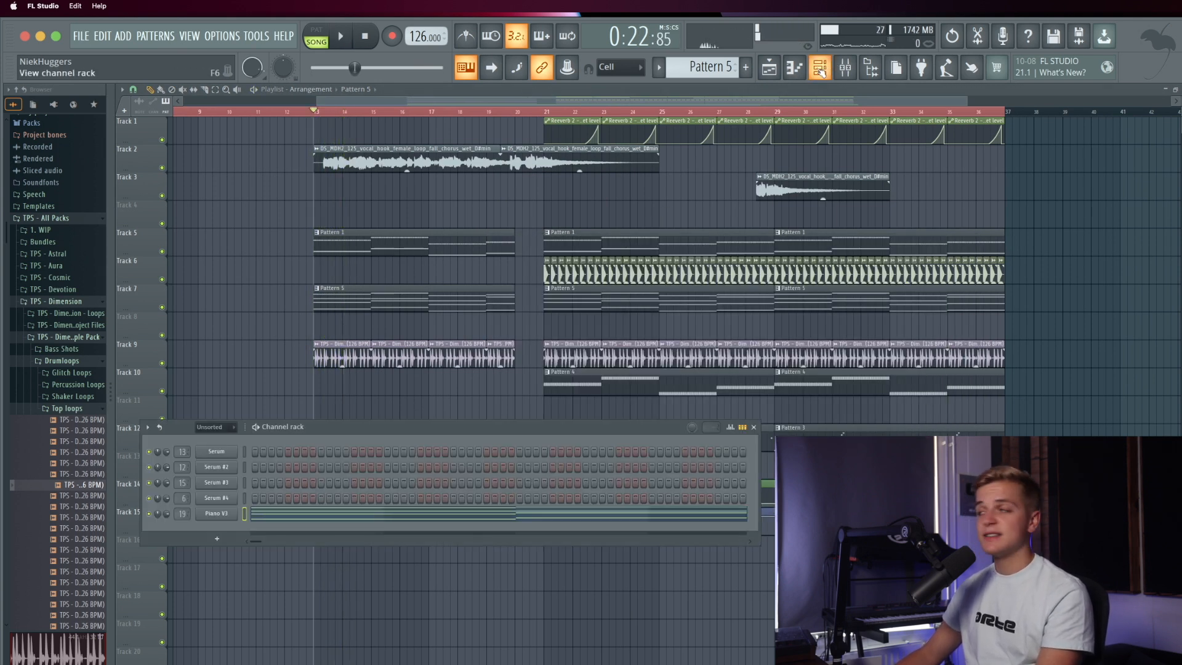
left_click(123, 36)
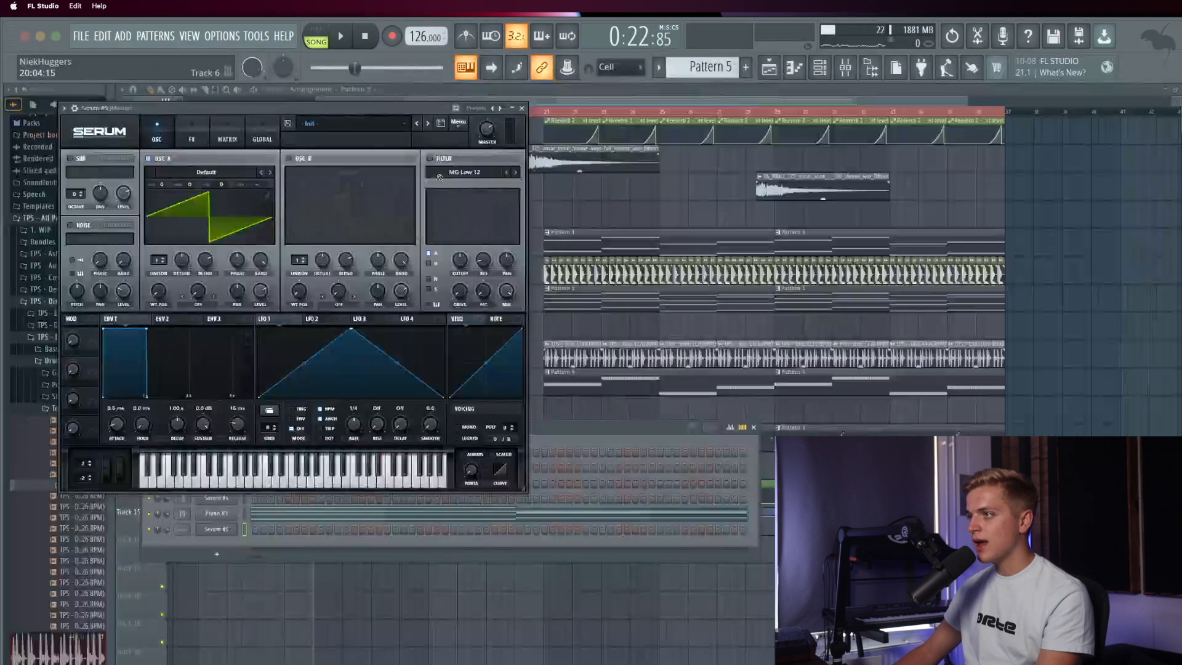
left_click(367, 127)
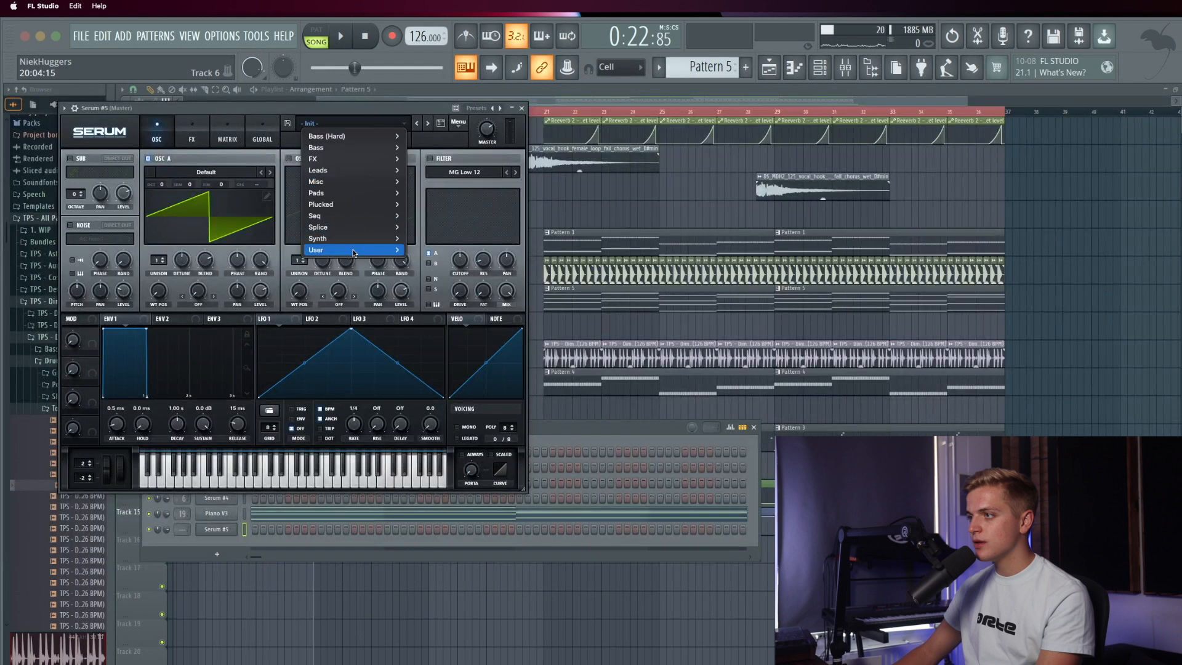
mouse_move(354, 252)
mouse_move(492, 318)
left_click(644, 556)
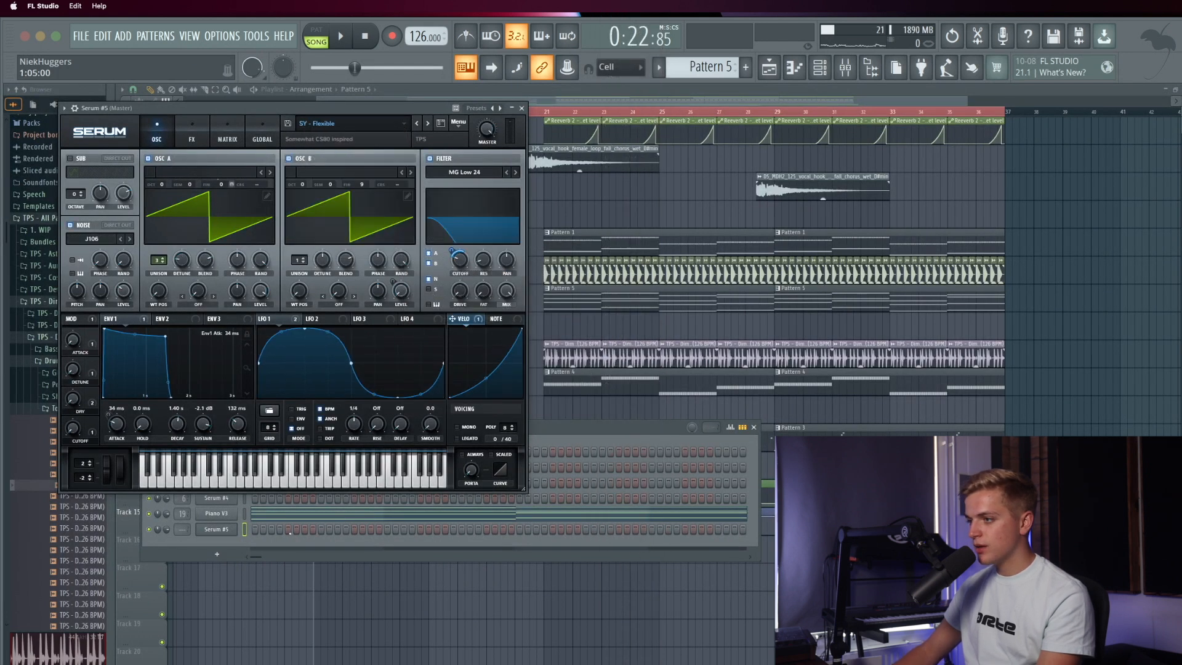
Step: Copy the Piano V3 chords onto the Serum #5 channel and route it to mixer insert 20 while auditioning
left_click(245, 529)
key("space")
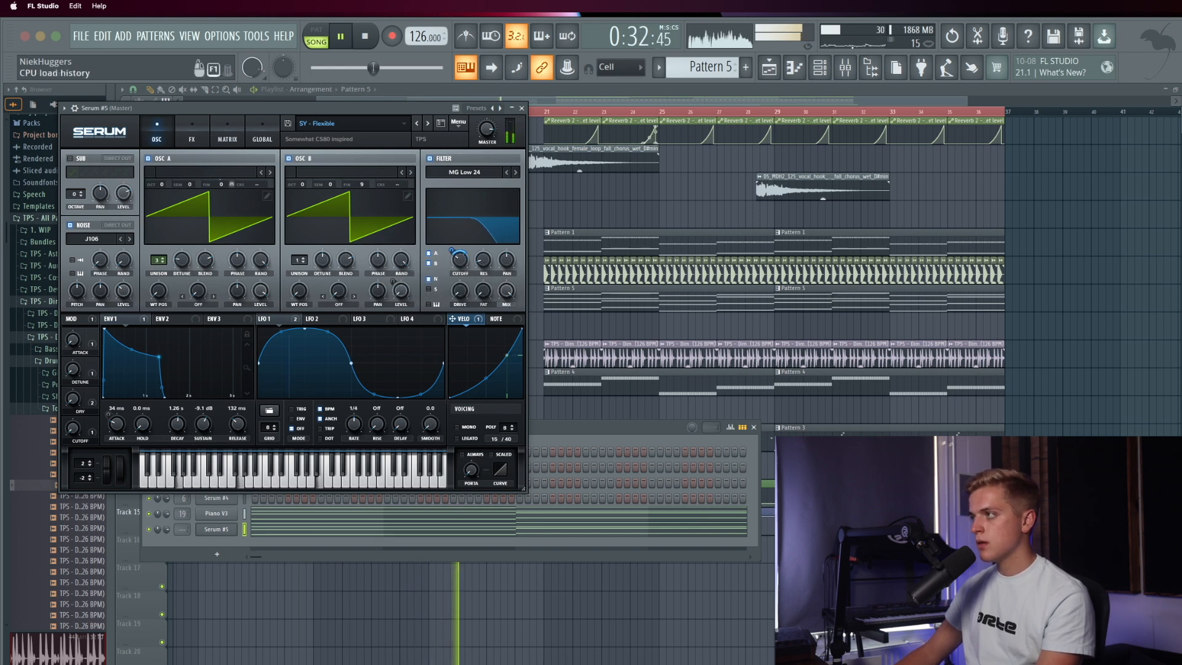
key("F9")
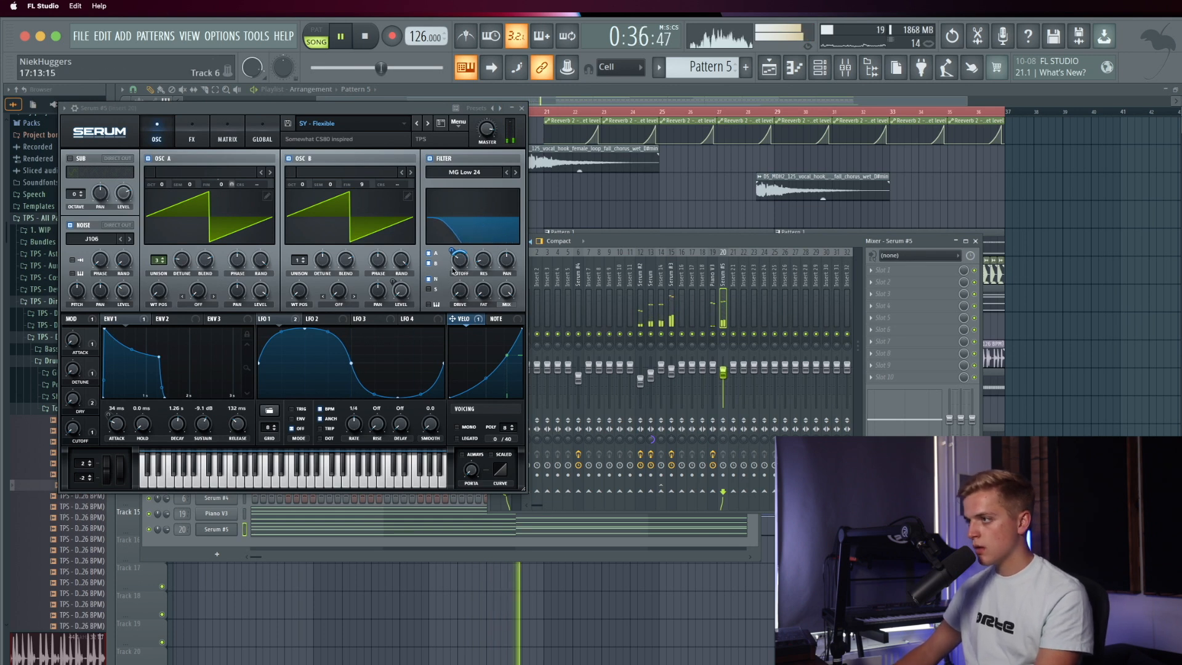
Step: Adjust the filter cutoff of Serum #5 to 91 Hz during playback
left_click_drag(461, 264, 463, 255)
left_click_drag(451, 296, 460, 262)
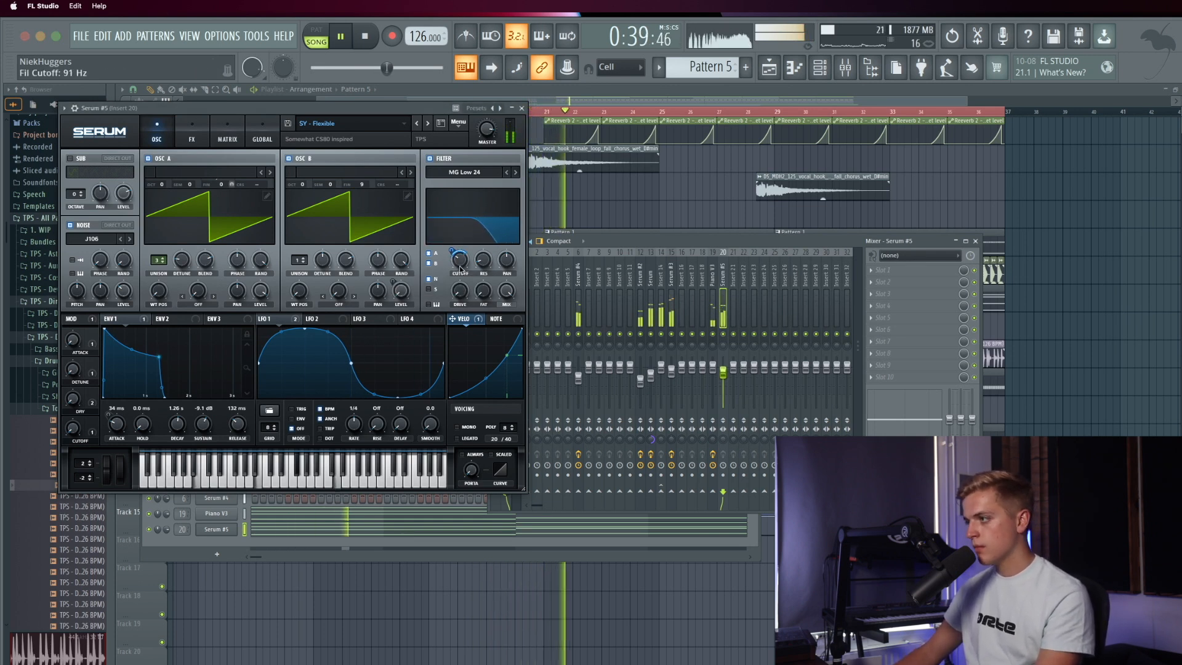
Step: Load Kickstart 2 into effect slot 9 of the Serum #5 mixer track and set its mix to 68%
left_click(925, 373)
key("Down")
key("Return")
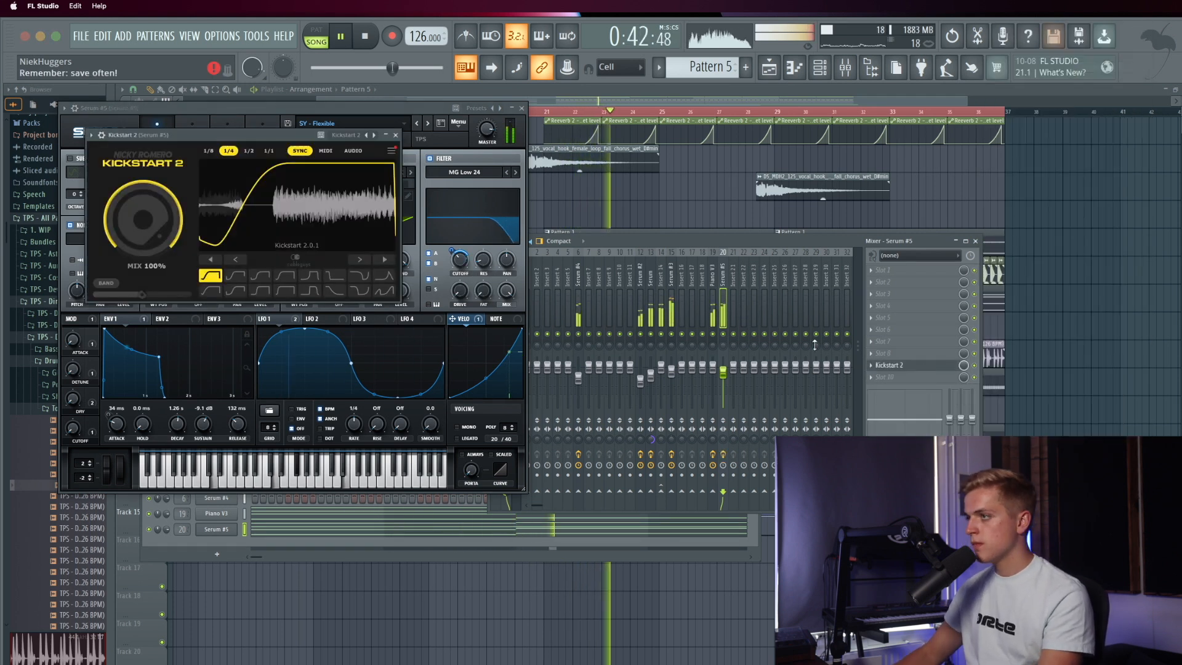
left_click_drag(148, 222, 148, 227)
left_click_drag(241, 212, 148, 230)
Step: Link the mix level of Serum #5's Kickstart 2 slot to the existing "Kickstart 2 - Mix level" automation clip
right_click(964, 365)
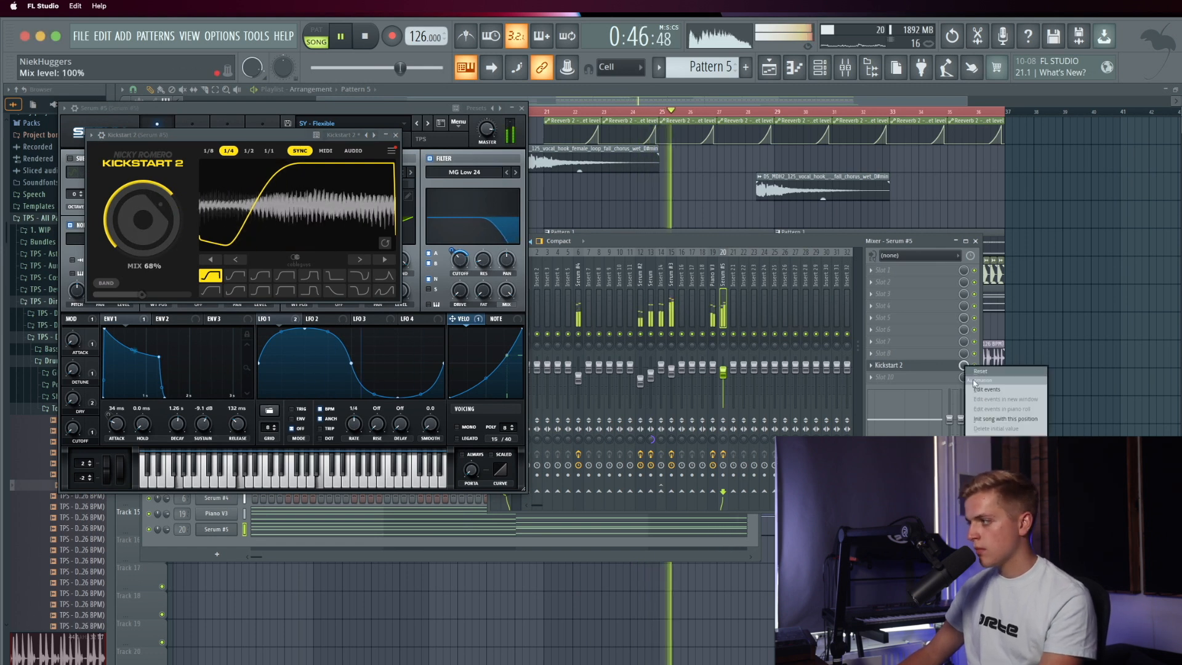
left_click(997, 439)
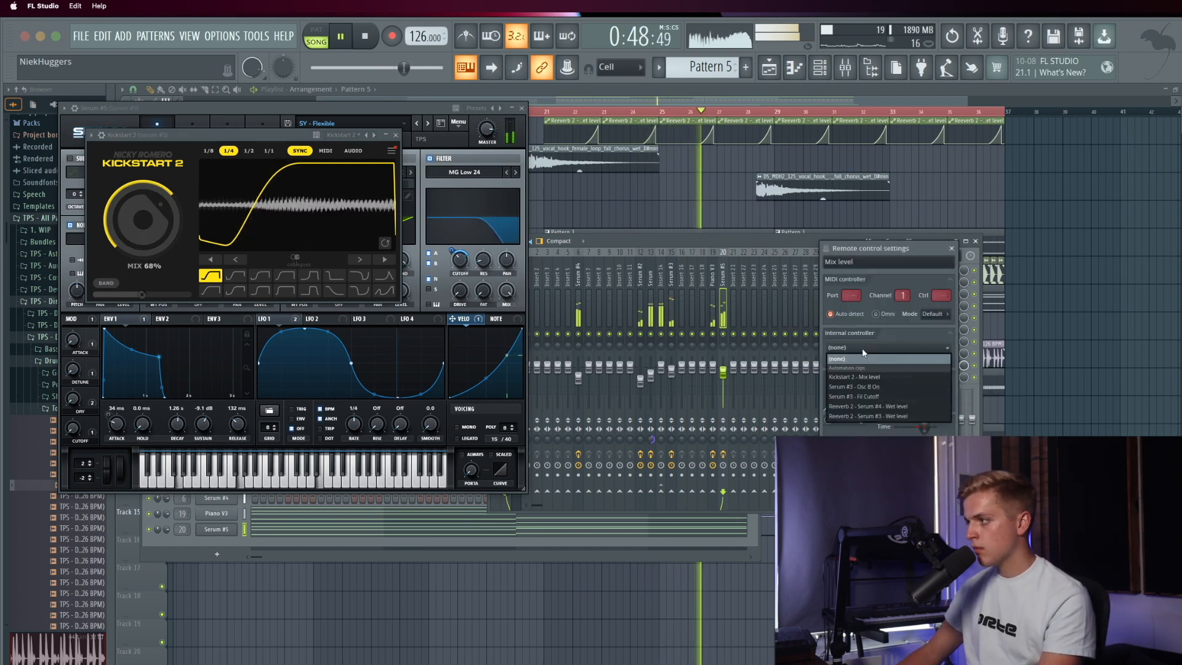
left_click(890, 347)
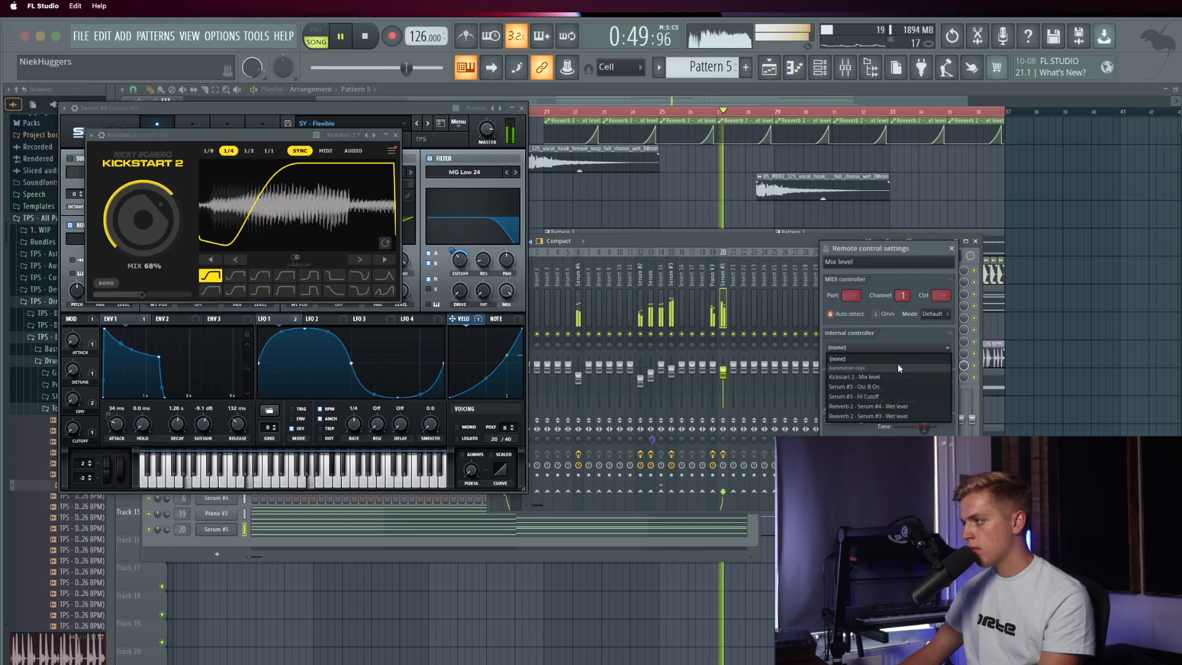
left_click(906, 405)
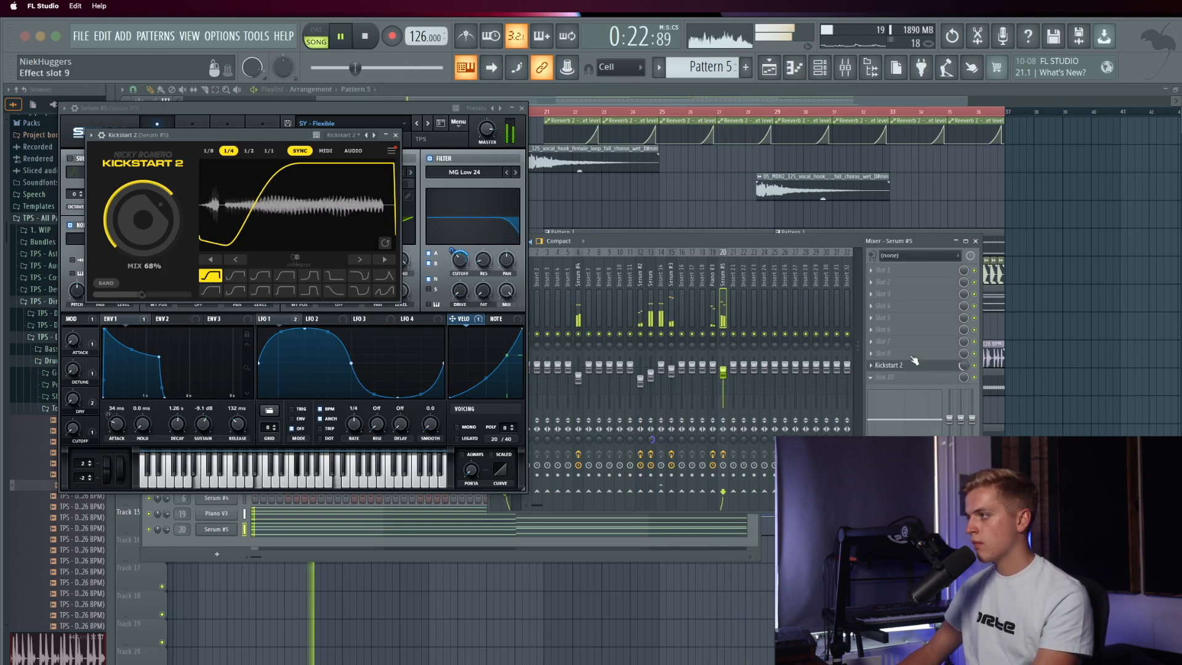
Step: Load Fruity parametric EQ 2 into effect slot 3 of Serum #5 and shape it with a low cut and an upper-mid boost
left_click(887, 293)
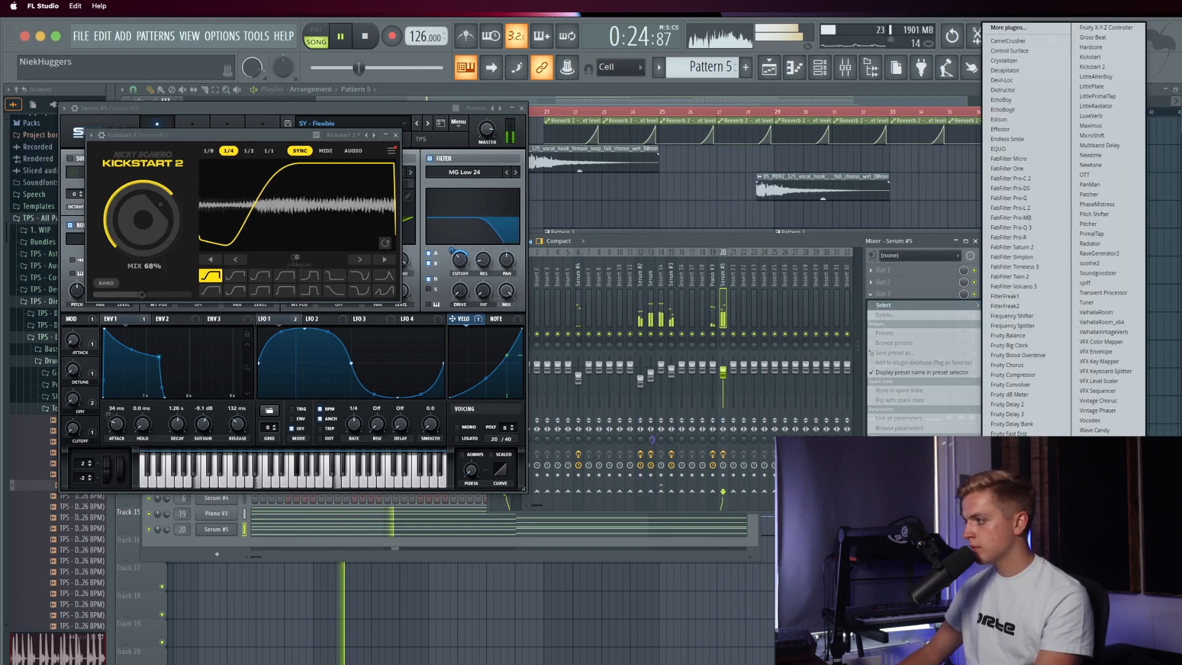
left_click(1016, 533)
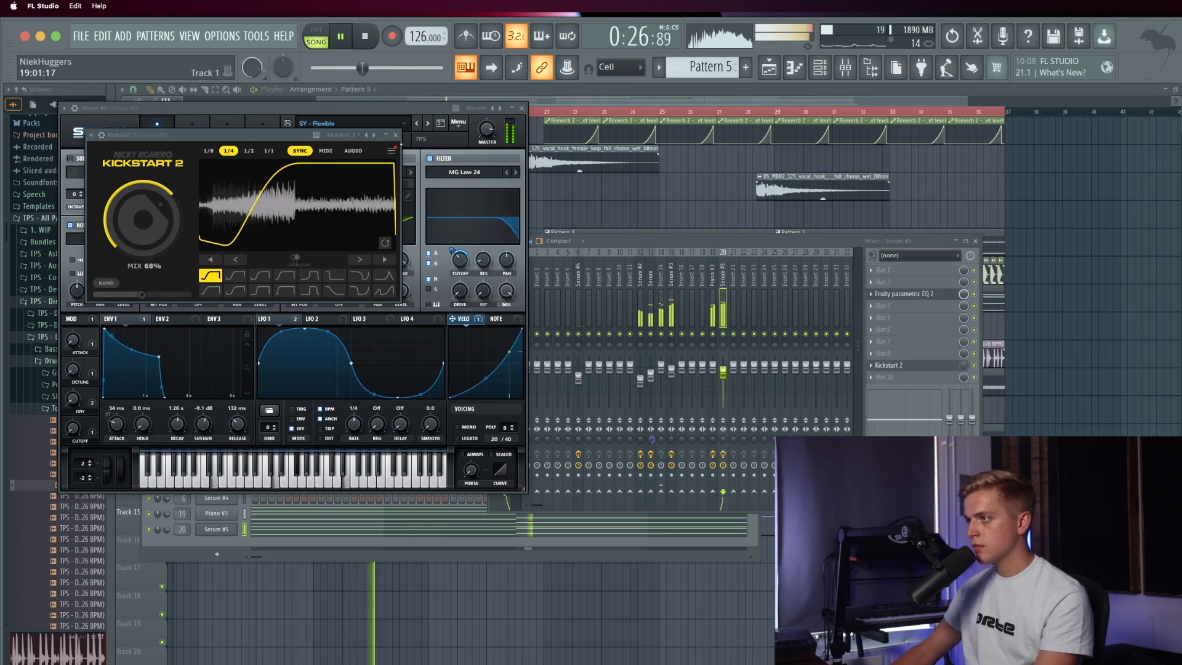
left_click(395, 135)
left_click(522, 108)
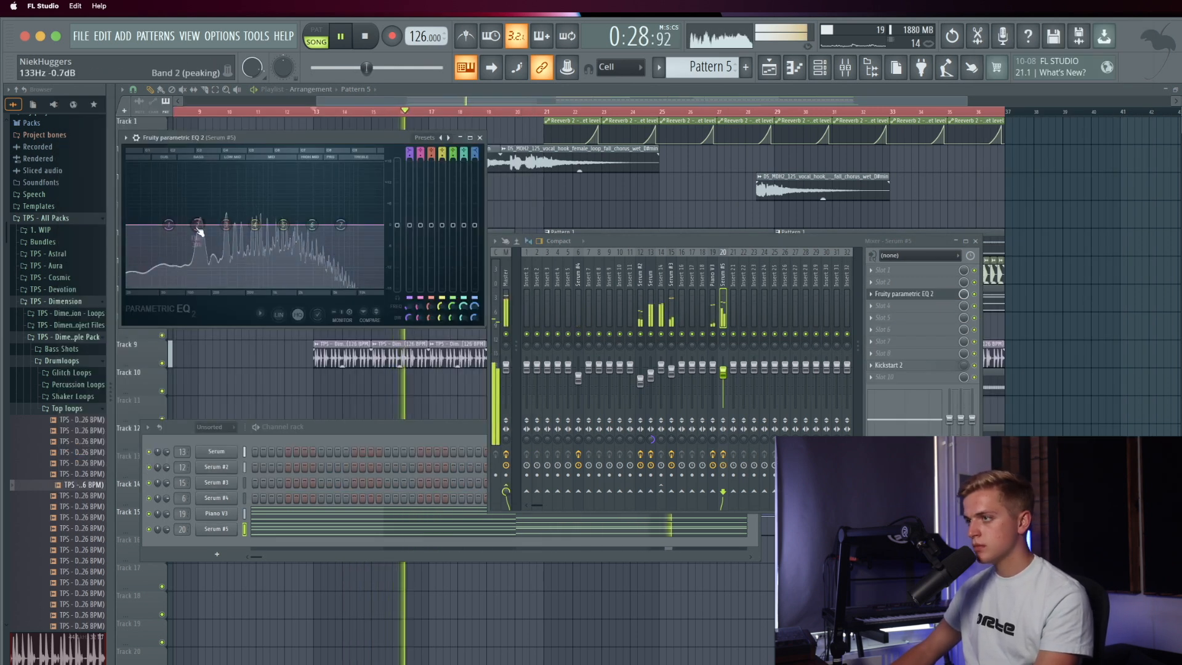
left_click_drag(198, 225, 187, 233)
left_click_drag(340, 225, 293, 221)
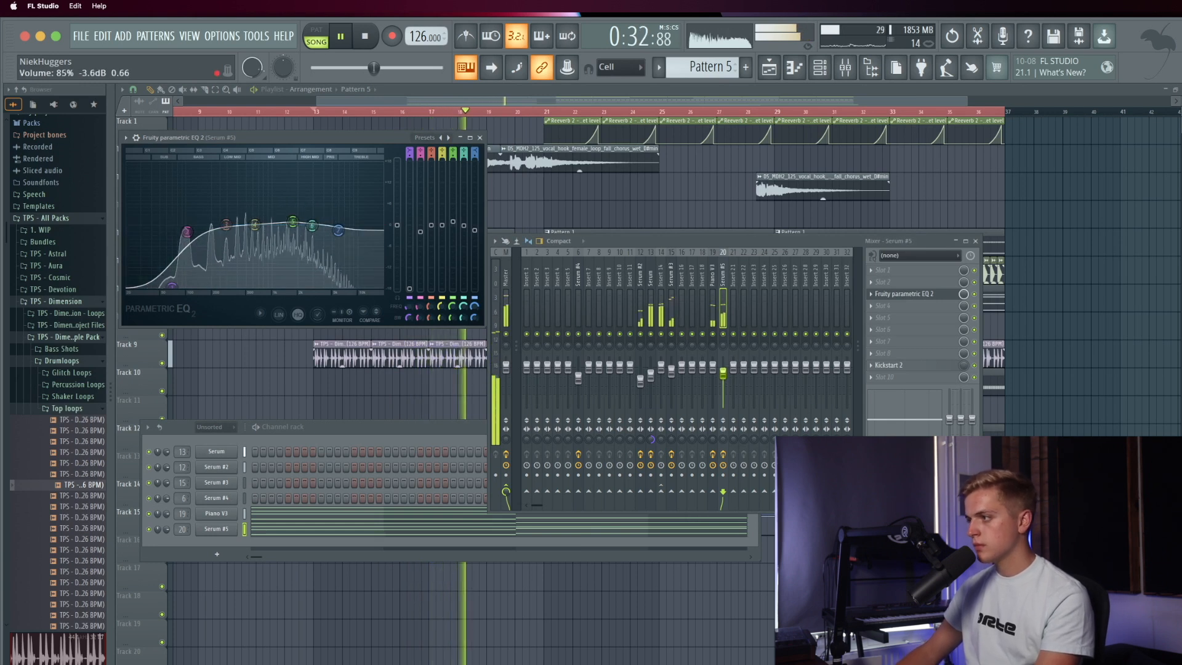
Step: Lower the Serum #5 mixer track slightly to balance it against Piano V3 and return to the playlist
left_click(703, 368)
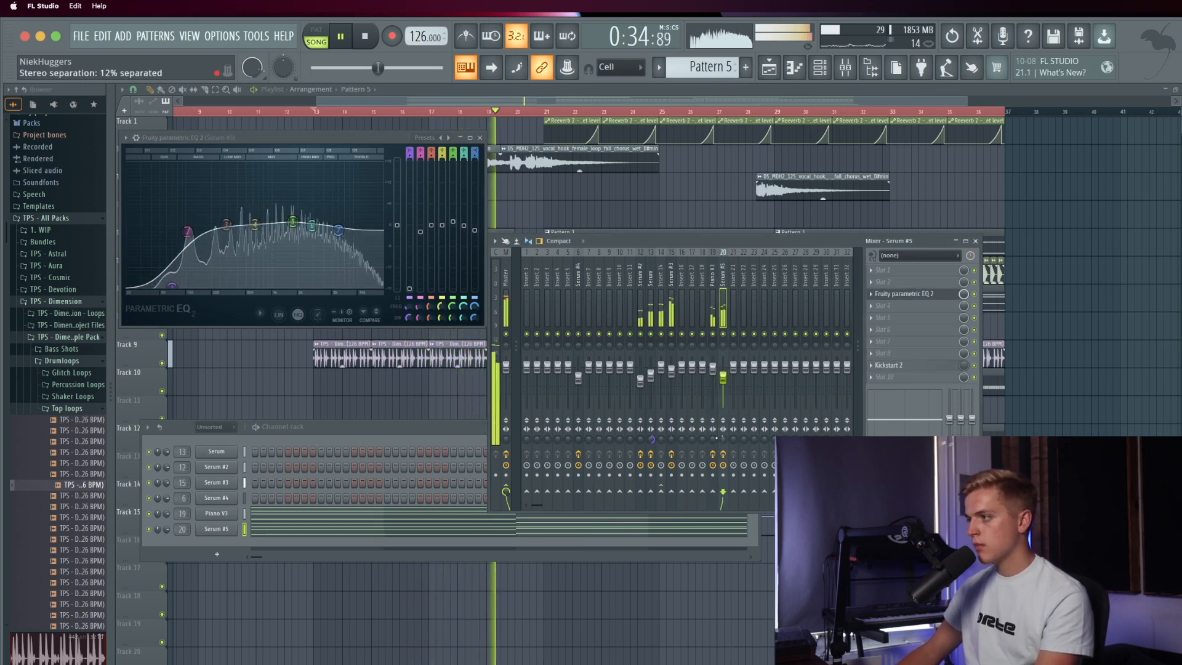
left_click(714, 368)
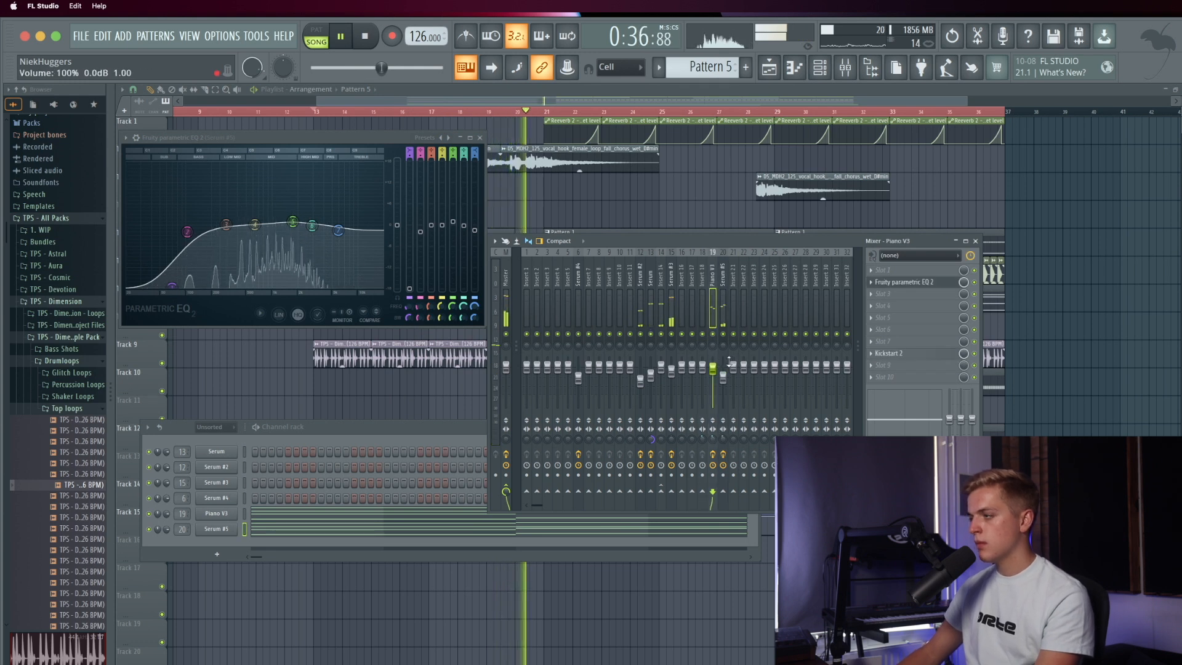
key("F12")
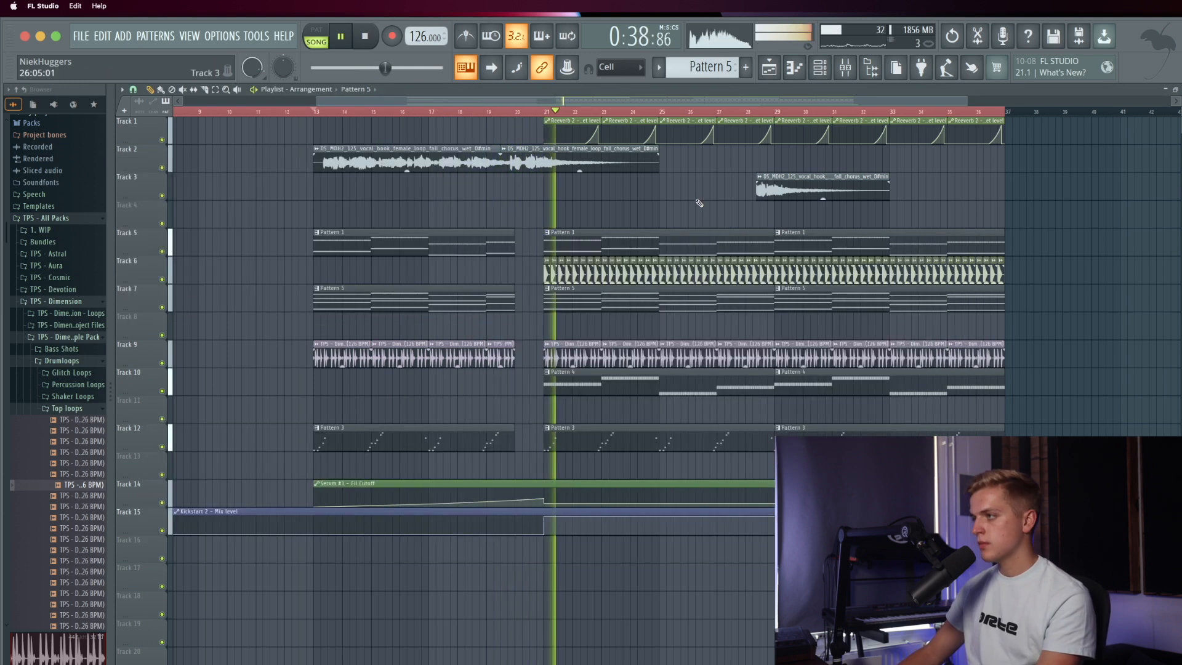
Step: Move all the Reeverb 2 wet level automation clips from Track 1 down to Track 13
scroll(609, 181, "down", 4)
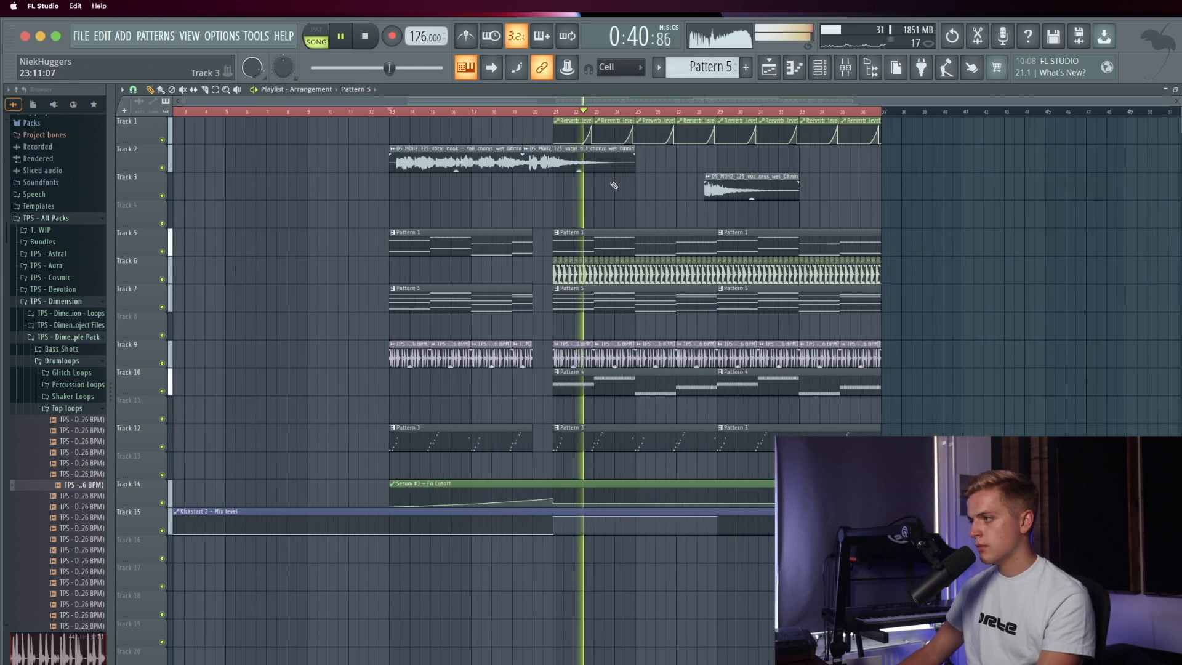
left_click_drag(905, 143, 573, 117)
key("shift+Down")
key("shift+Down")
key("shift+Down")
key("shift+Down")
key("shift+Down")
key("shift+Down")
key("shift+Down")
key("shift+Down")
key("shift+Down")
key("shift+Down")
key("shift+Down")
key("shift+Down")
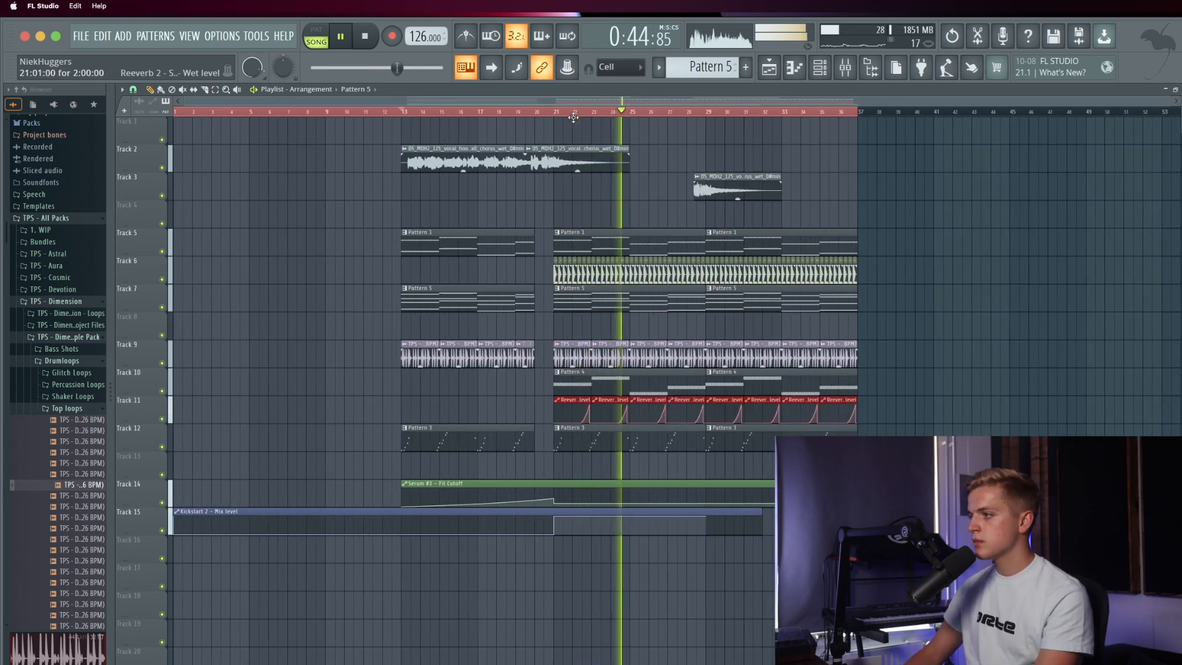
Step: Shift the Reeverb, Serum #3 filter cutoff and Kickstart 2 automation clips down one track onto Tracks 14 to 16
left_click_drag(391, 453, 788, 620)
key("shift+Down")
left_click(959, 605, "super")
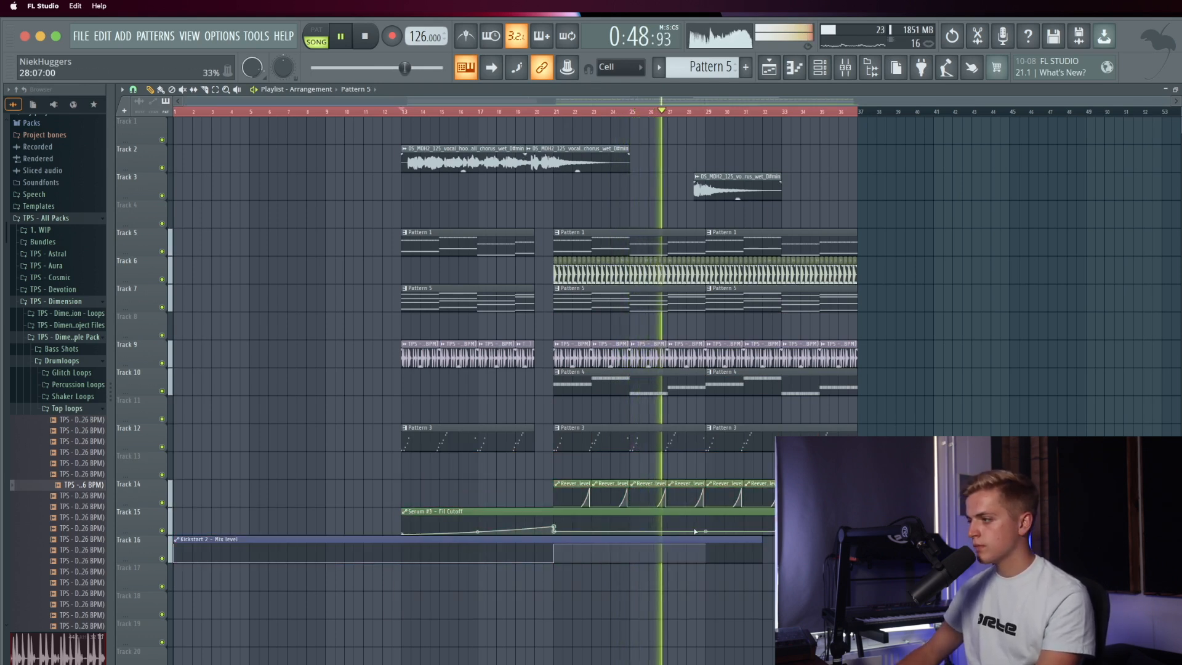
Step: Add a rise in the Serum #3 filter cutoff automation from bar 27 to about 42% at bar 29
left_click(668, 531)
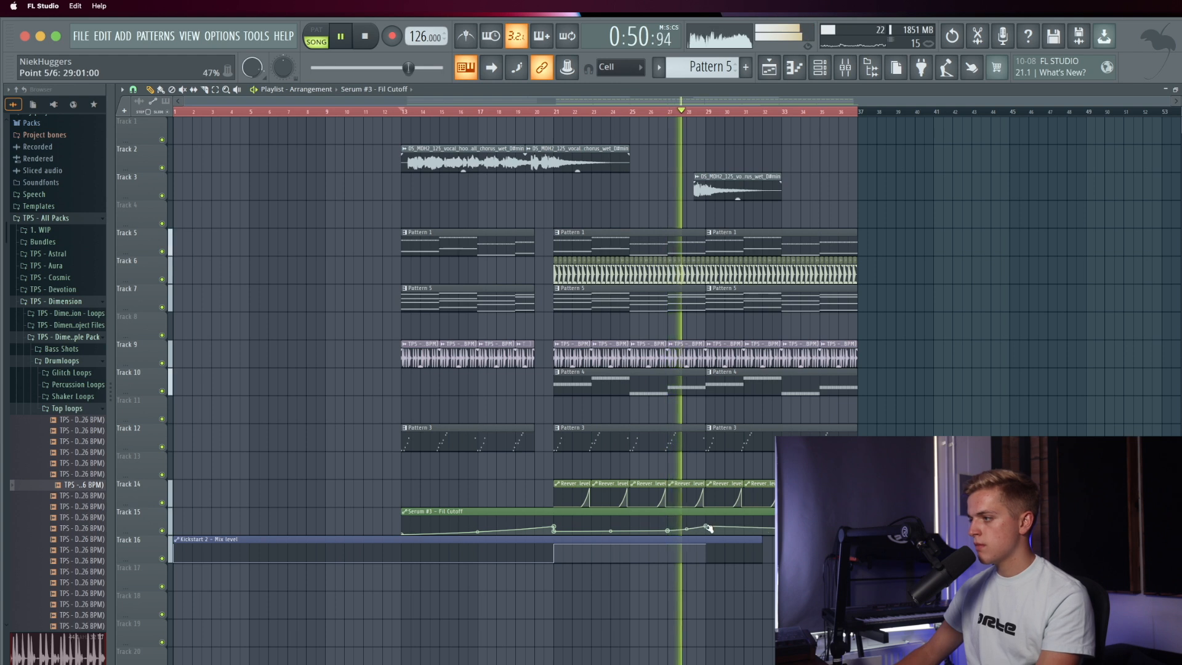
right_click(668, 532)
left_click(705, 664)
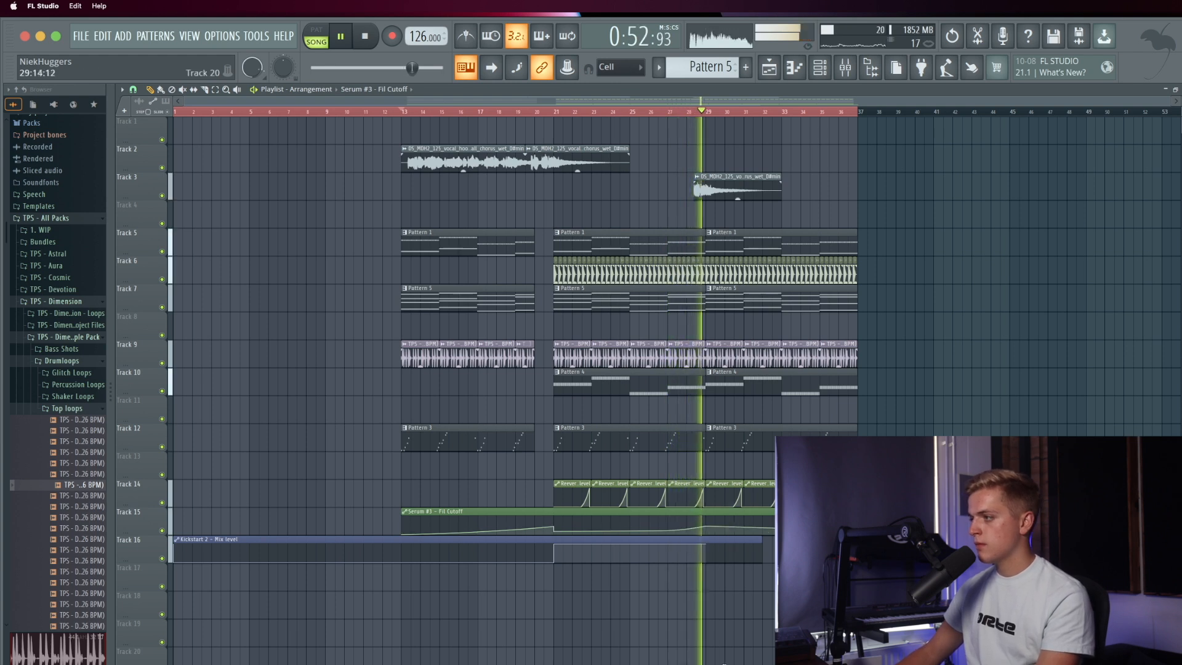
scroll(710, 530, "up", 6)
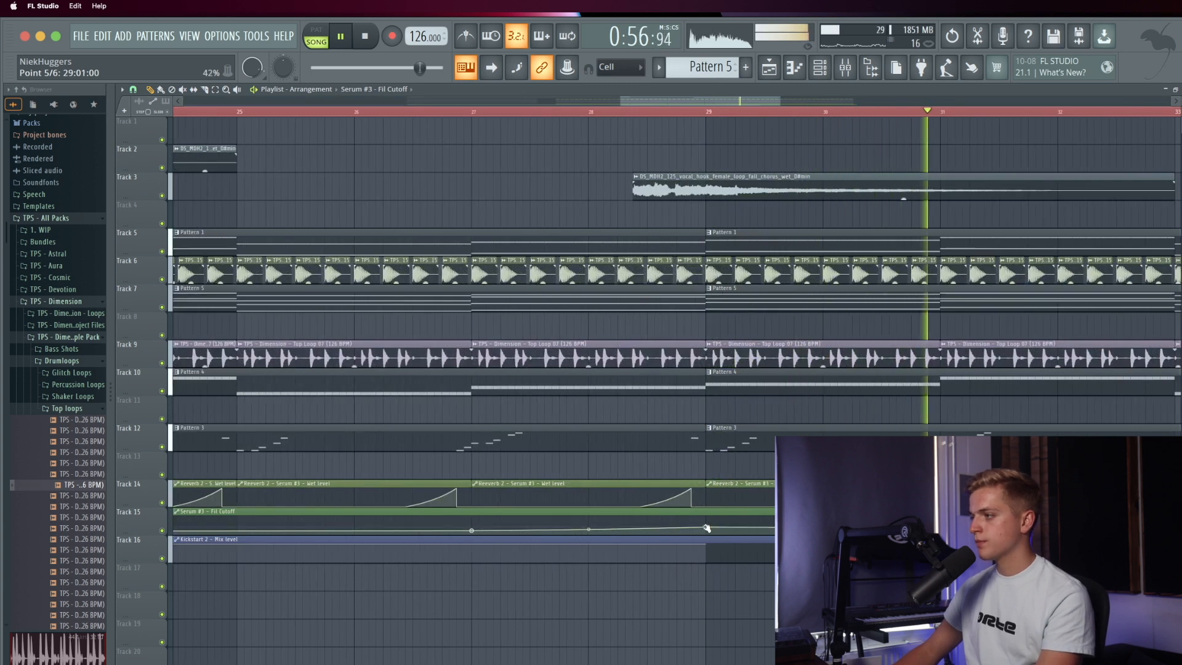
scroll(708, 530, "down", 6)
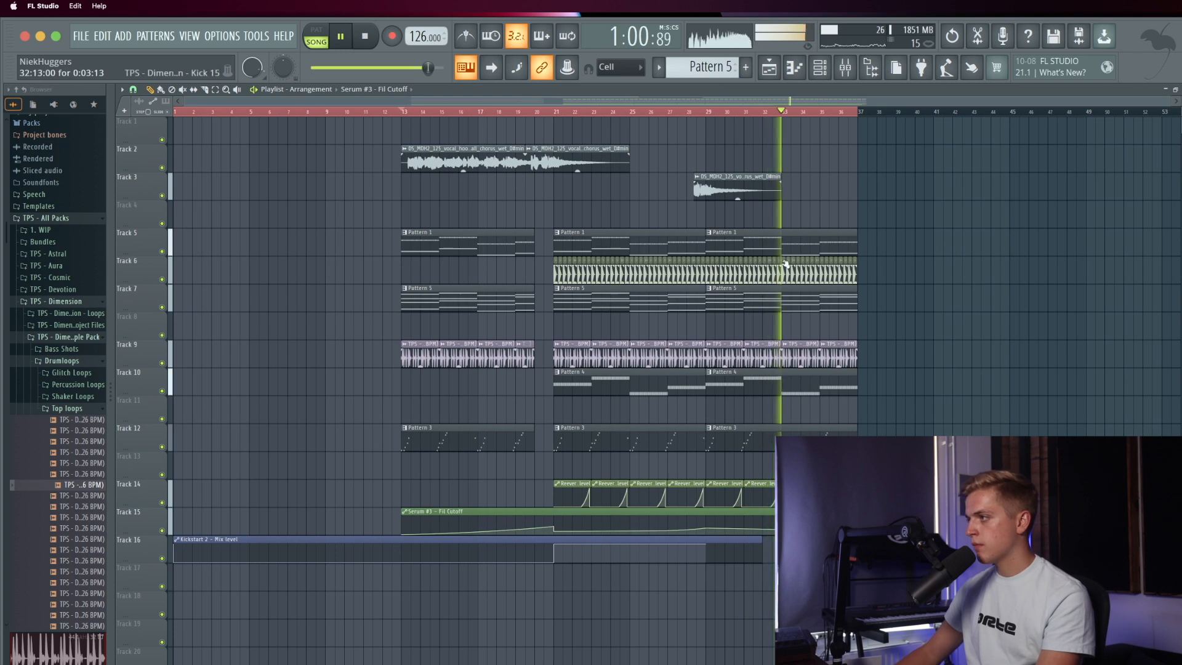
Step: Place a copy of the vocal hook tail clip on Track 3 at 36:07:00, leading into bar 37
scroll(801, 188, "up", 6)
scroll(871, 192, "down", 6)
scroll(874, 191, "up", 3)
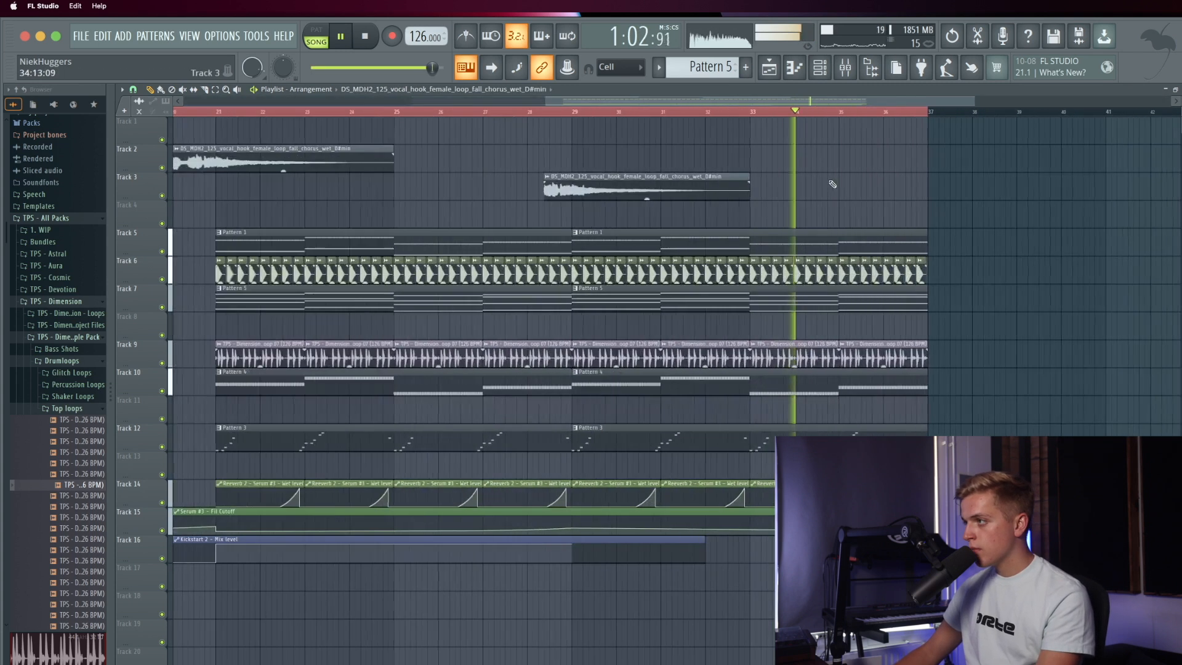
scroll(882, 188, "up", 3)
left_click_drag(911, 189, 924, 190)
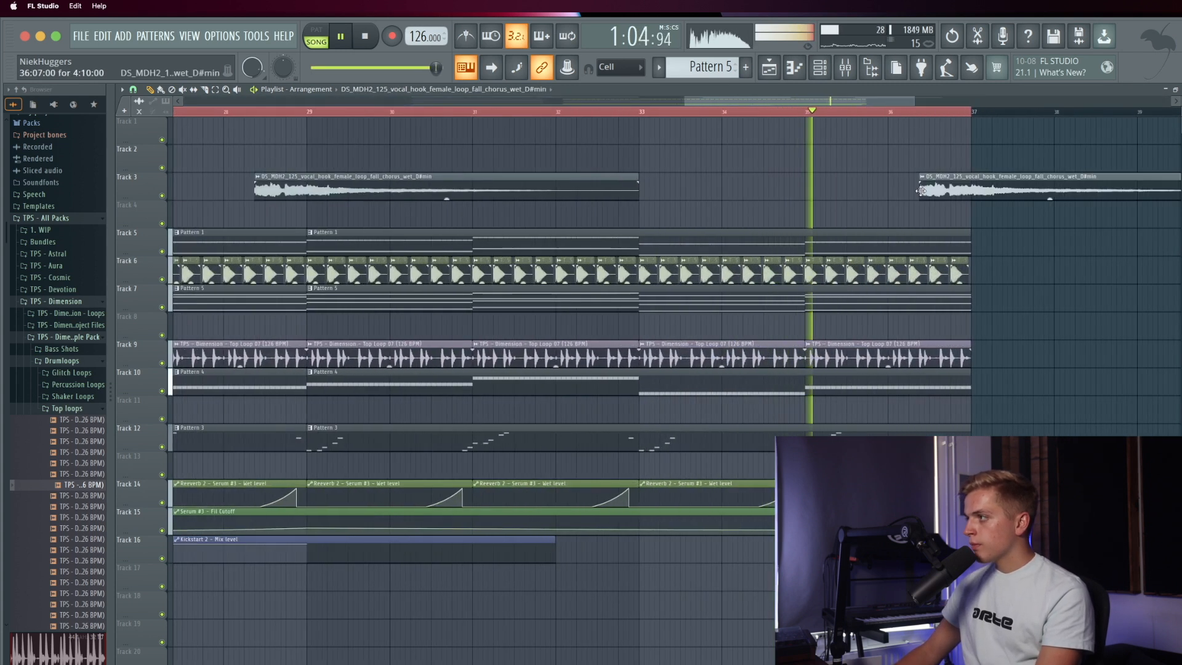
scroll(925, 198, "down", 1)
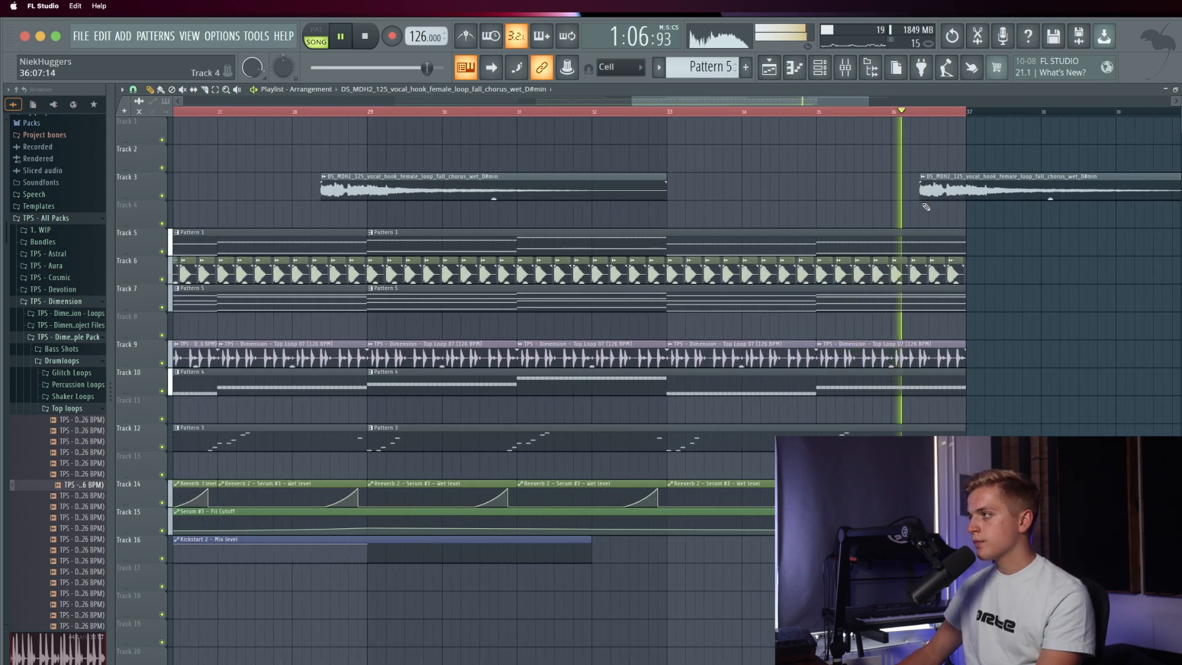
Step: Remove the last kick before bar 37 on Track 6 and duplicate the drop's clips from bars 21–36 to bars 37–52
key("space")
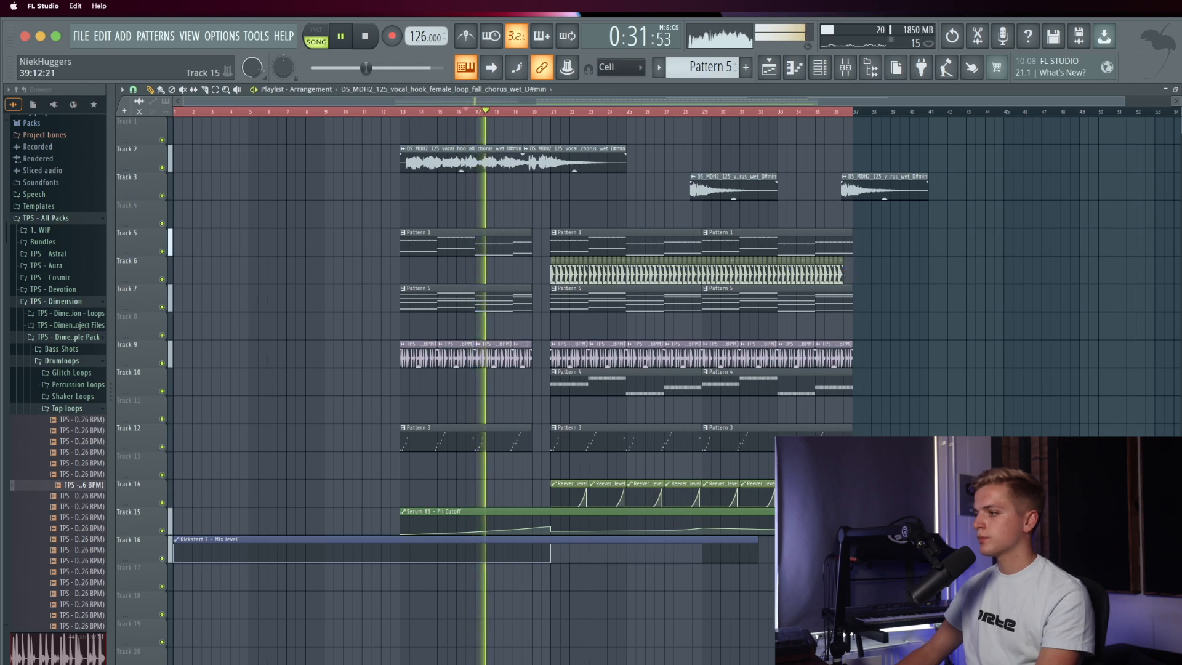
key("space")
left_click_drag(893, 505, 802, 245)
key("super+c")
key("super+v")
scroll(909, 263, "up", 2)
scroll(906, 261, "up", 5)
scroll(799, 247, "down", 7)
key("super+d")
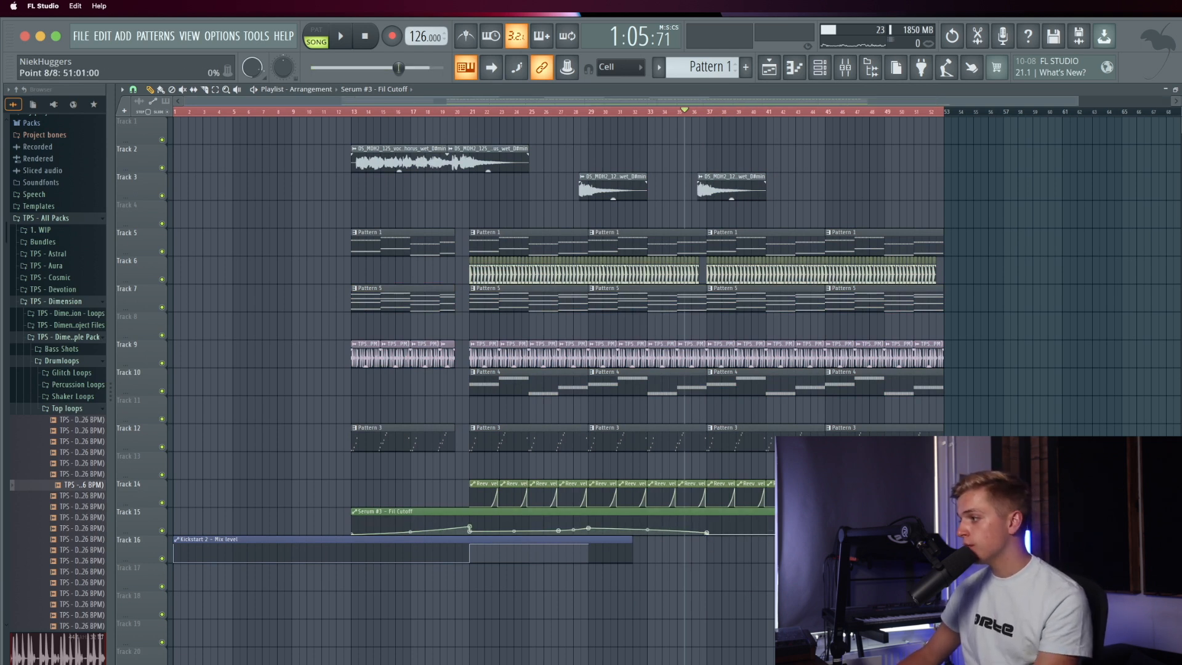
Step: Place a copy of the opening vocal hook clip on Track 2 starting at bar 37
key("space")
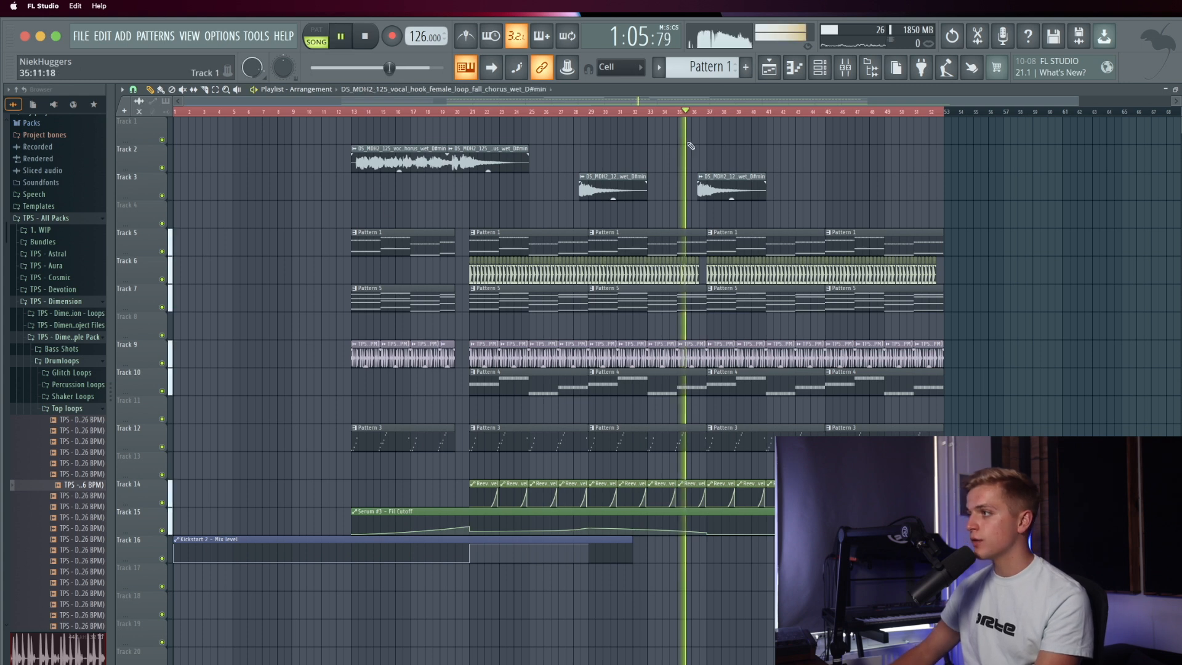
scroll(723, 182, "up", 1)
left_click_drag(726, 182, 729, 183)
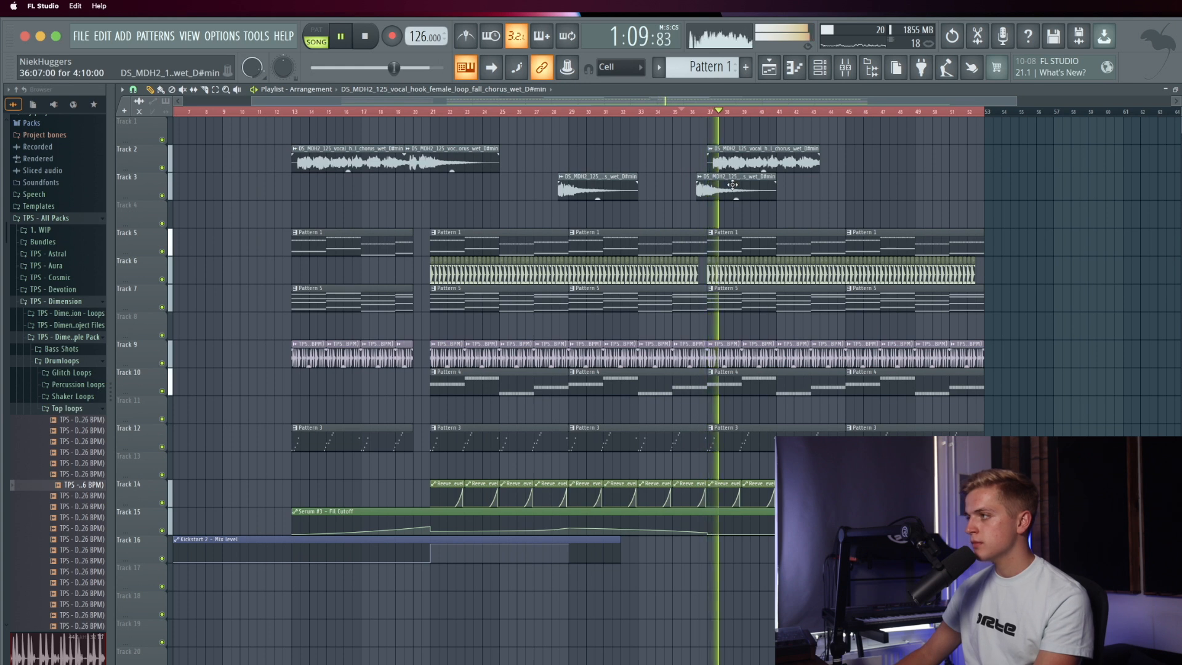
scroll(699, 177, "up", 5)
right_click(699, 178)
key("super+z")
right_click(696, 179)
key("super+z")
key("space")
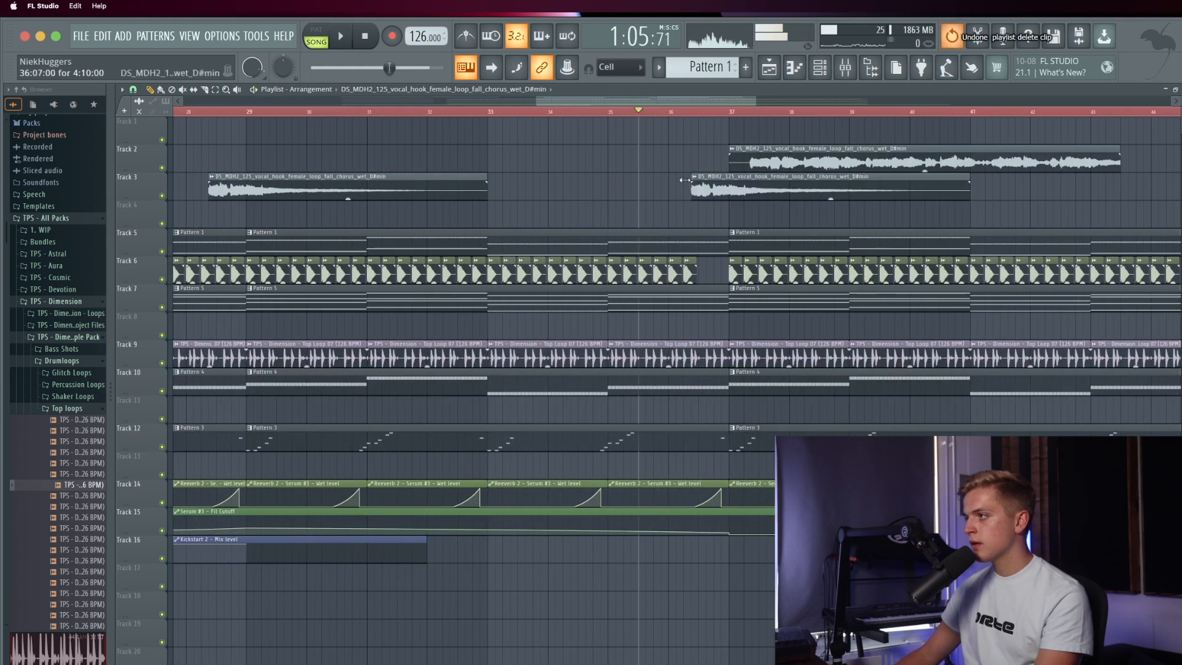
Step: Create a volume automation clip for the Track 3 vocal tail that leads into bar 37
left_click(693, 177)
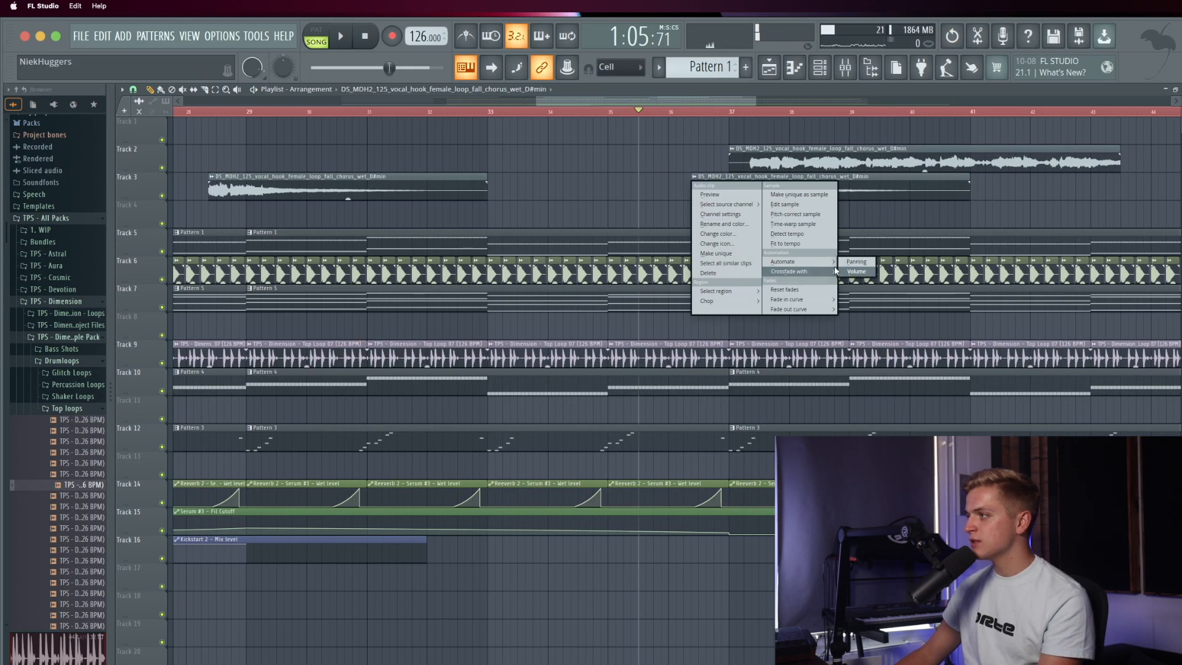
left_click(853, 271)
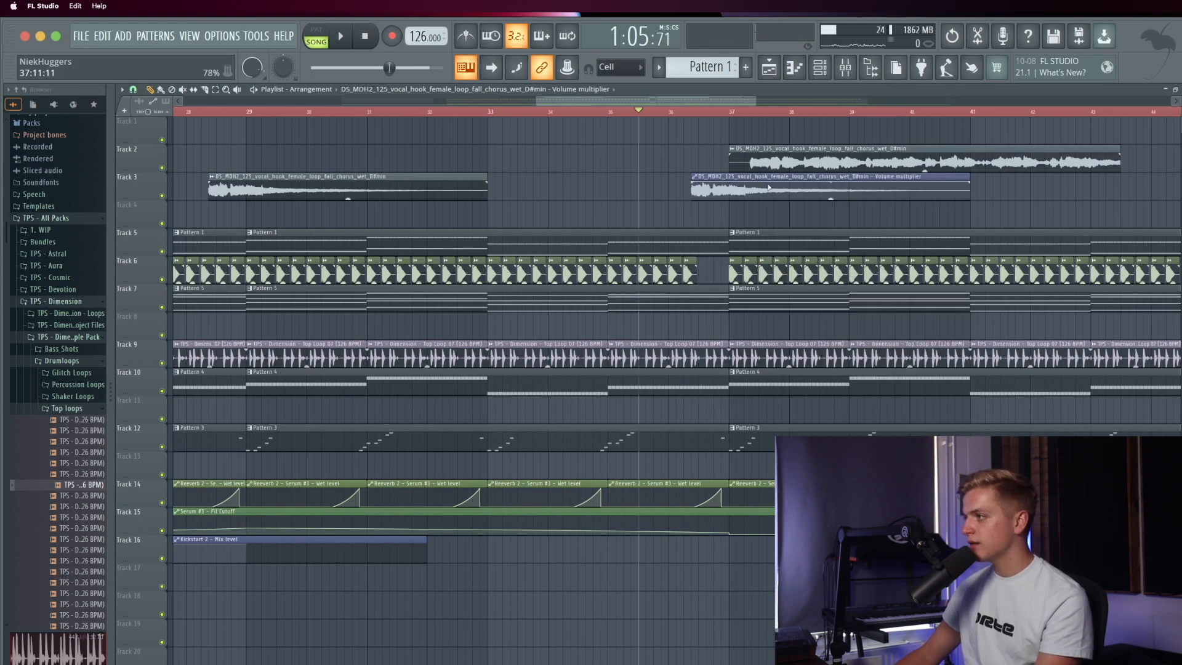
Step: Try to fade the vocal tail down around bar 37 with points in its volume automation on Track 4
left_click_drag(770, 189, 763, 210)
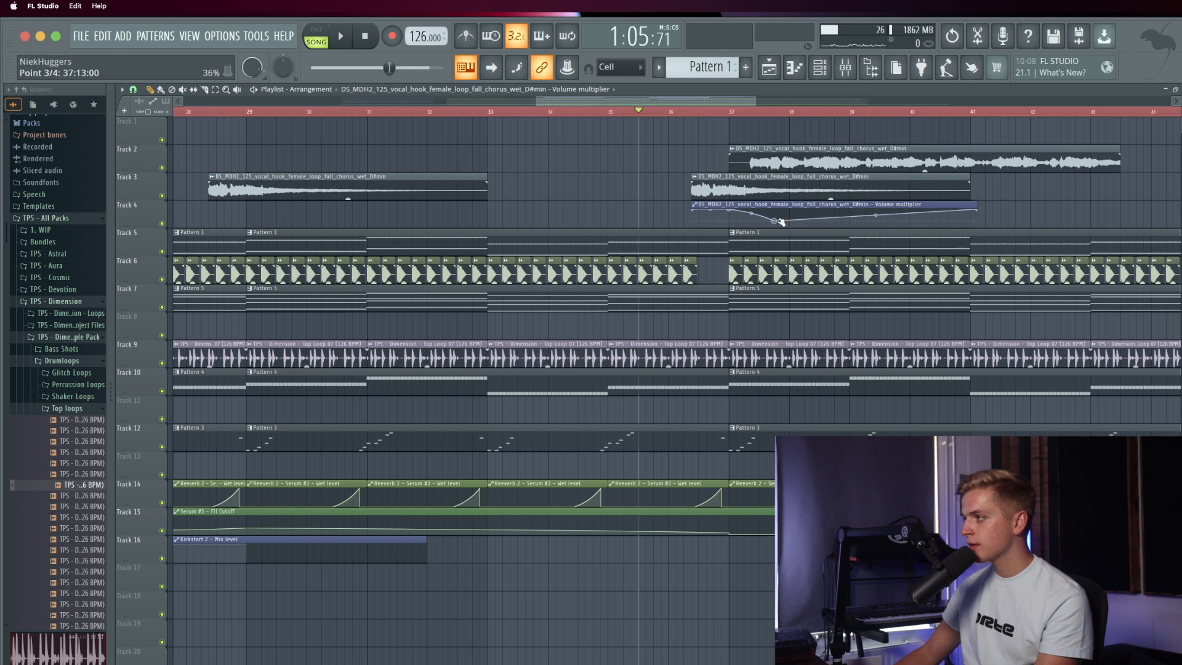
key("space")
right_click(814, 222)
left_click_drag(821, 222, 936, 270)
right_click(1087, 215)
left_click_drag(1087, 215, 1120, 291)
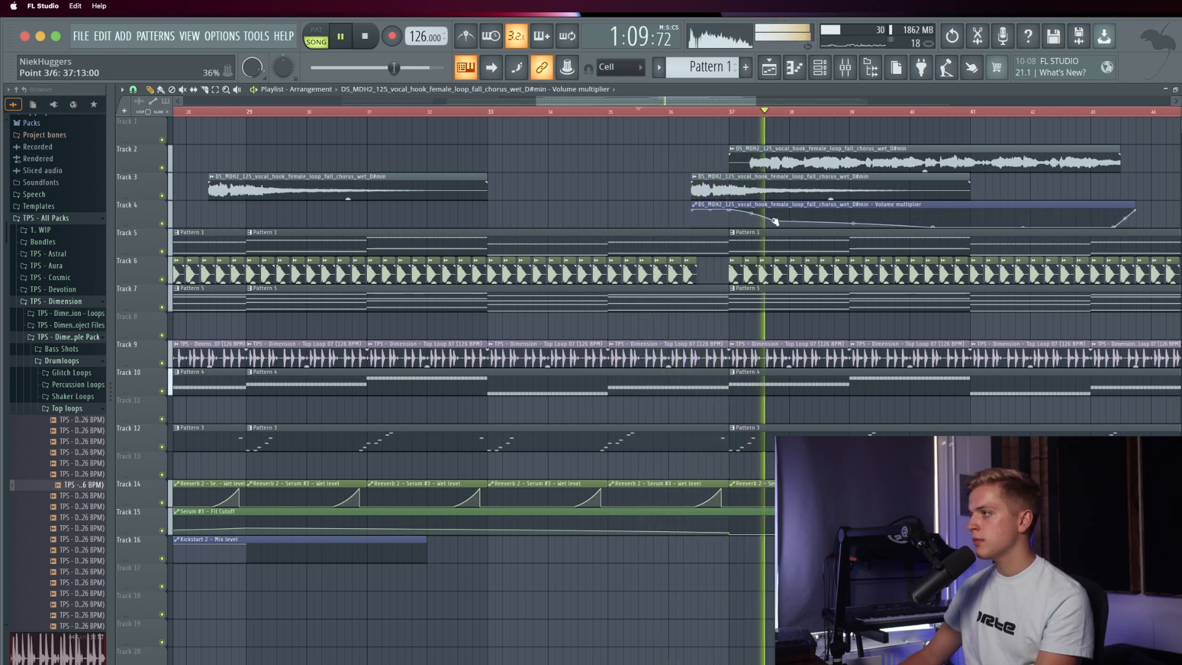
key("space")
key("super+z")
key("super+z")
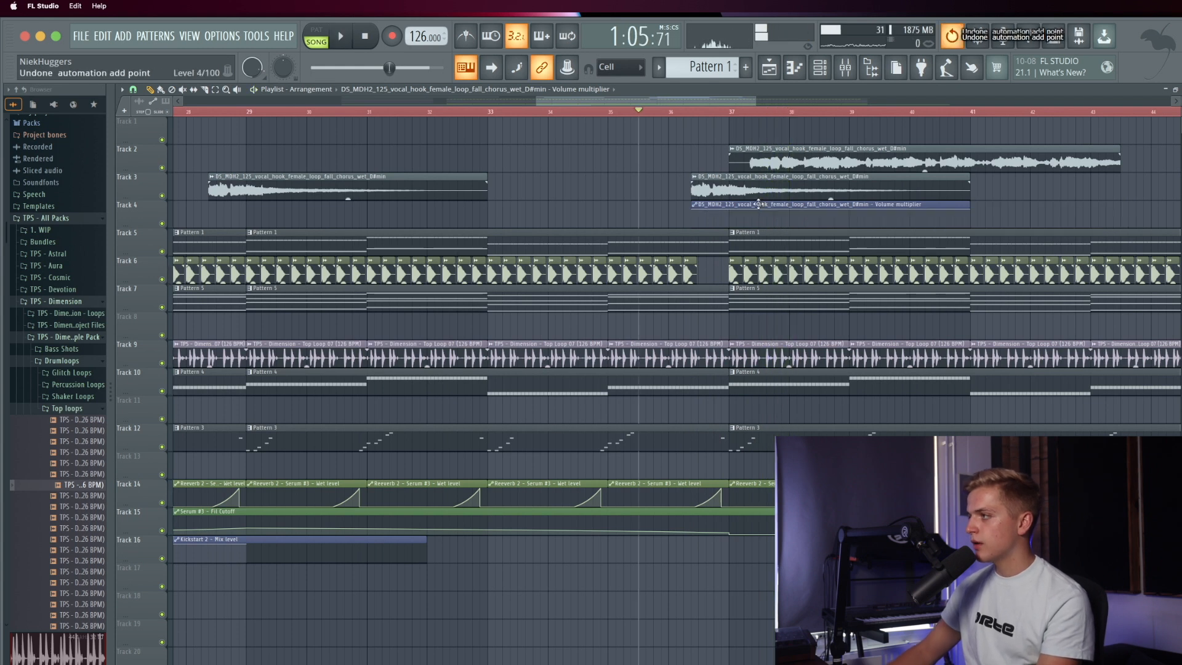
key("super+z")
Step: Make the Track 2 vocal clip at bar 37 unique and fade the tail's volume automation to 0% at 38:13:00, above the tail on Track 4
right_click(733, 151)
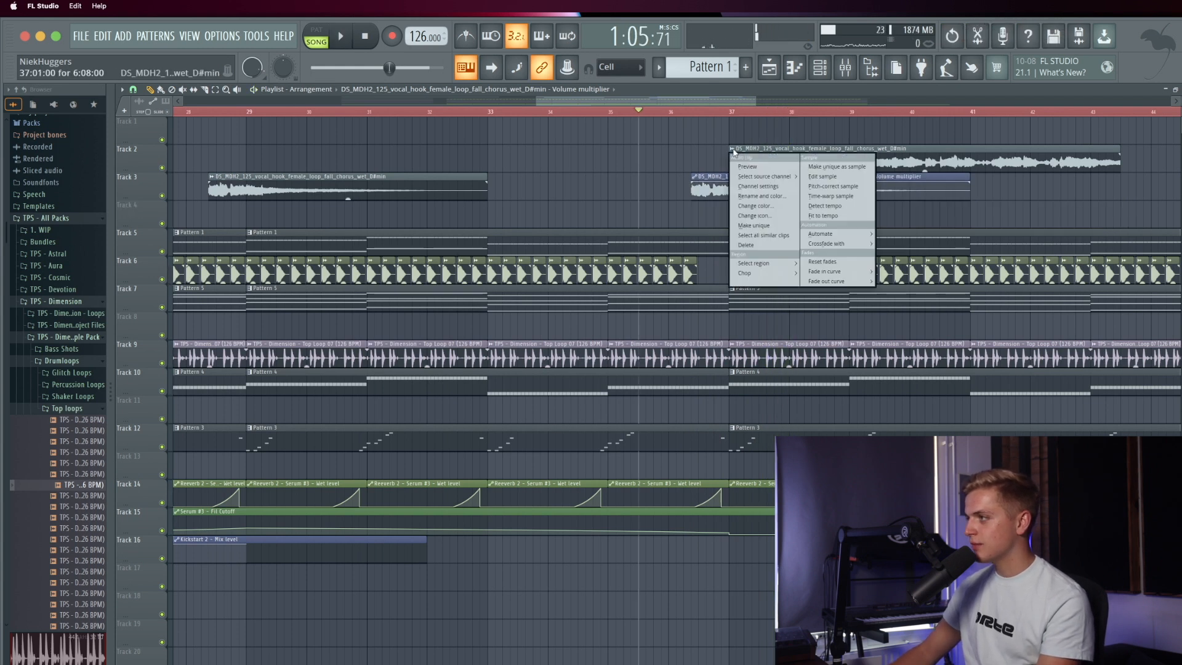
left_click(768, 228)
left_click_drag(759, 182, 772, 209)
left_click_drag(917, 193, 952, 216)
key("space")
left_click_drag(801, 201, 787, 201)
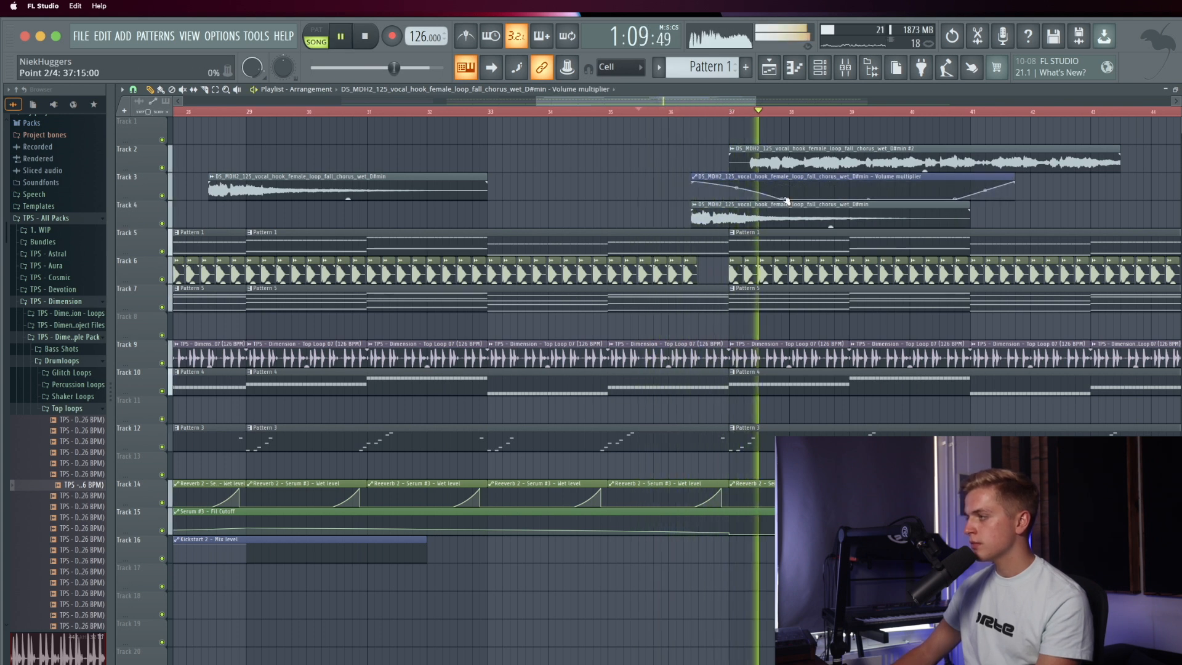
left_click_drag(787, 201, 829, 198)
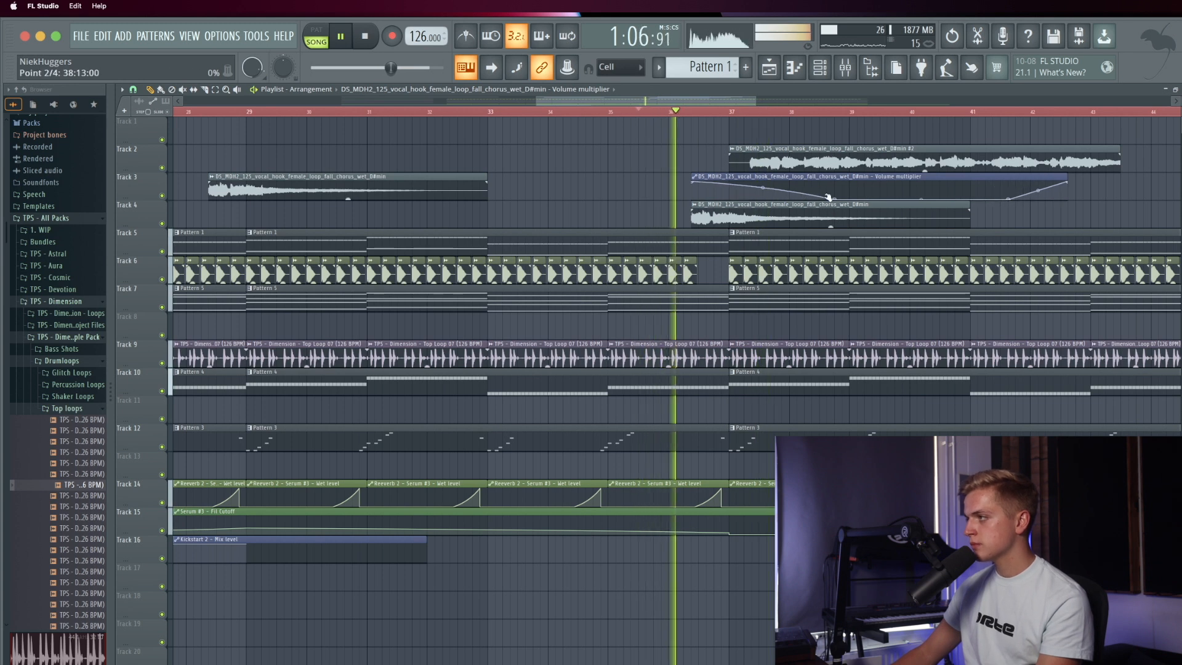
left_click_drag(1067, 180, 93, 660)
Step: Shift all pattern, drum and automation clips from Track 5 downward by one track
scroll(968, 202, "down", 5)
key("shift+Down")
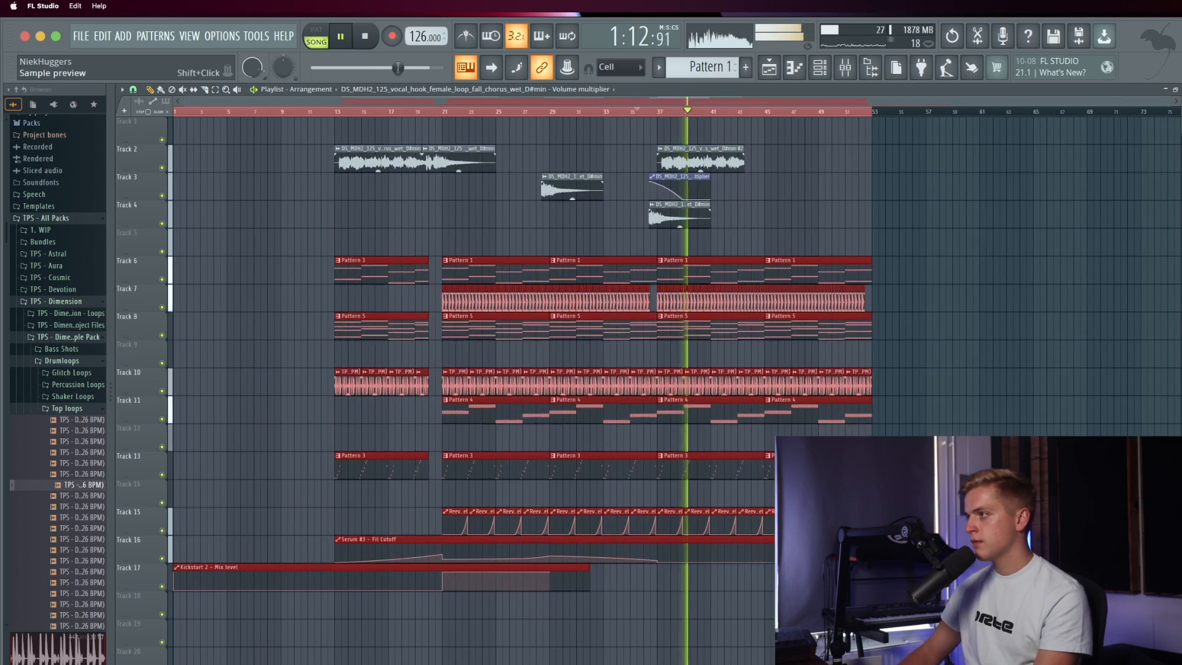
left_click(759, 221)
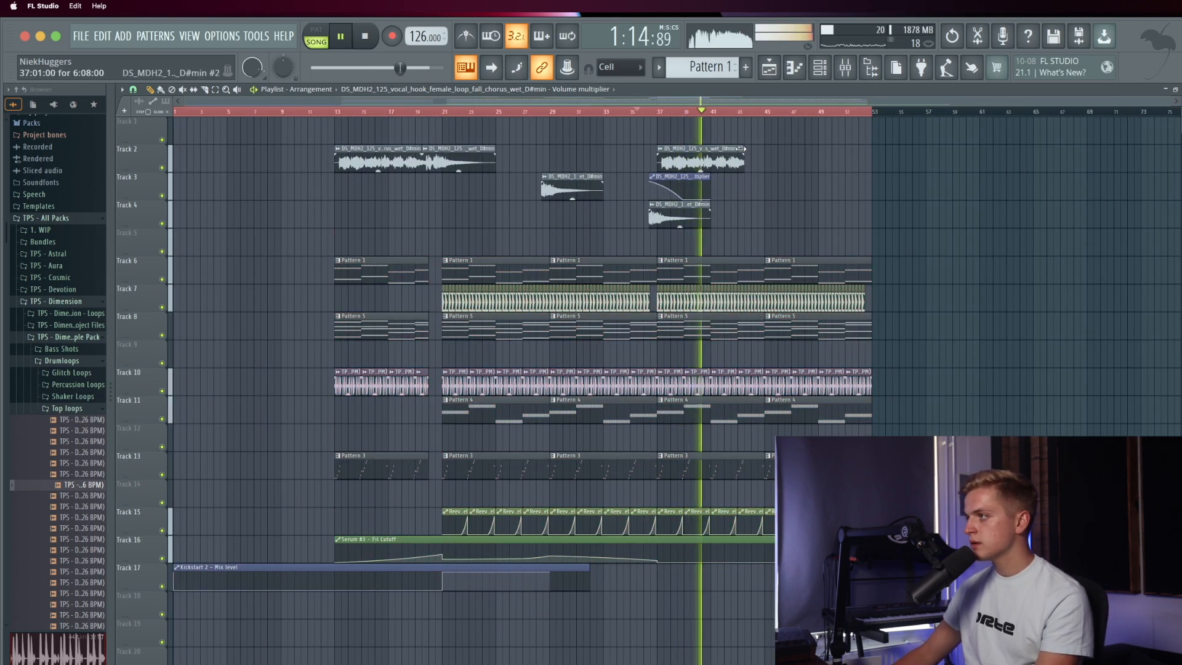
Step: Extend the unique vocal clip at bar 37 on Track 2 to 15 bars and delete the Pattern 3 clip at bar 45
left_click_drag(774, 161, 897, 205)
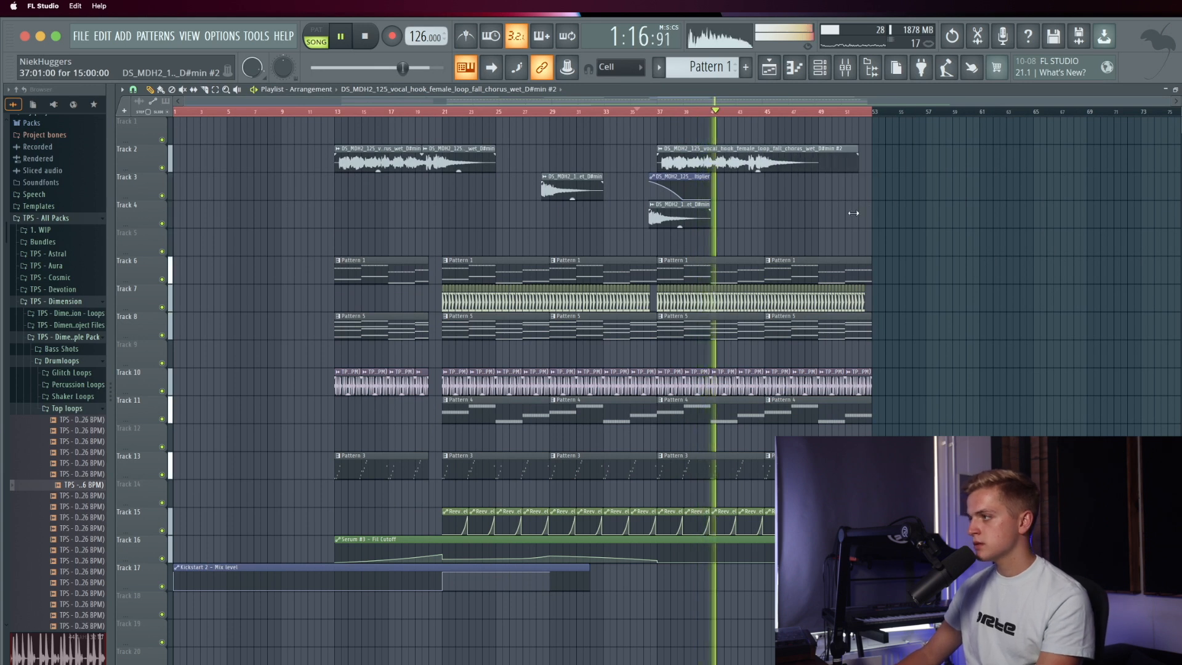
scroll(854, 213, "up", 4)
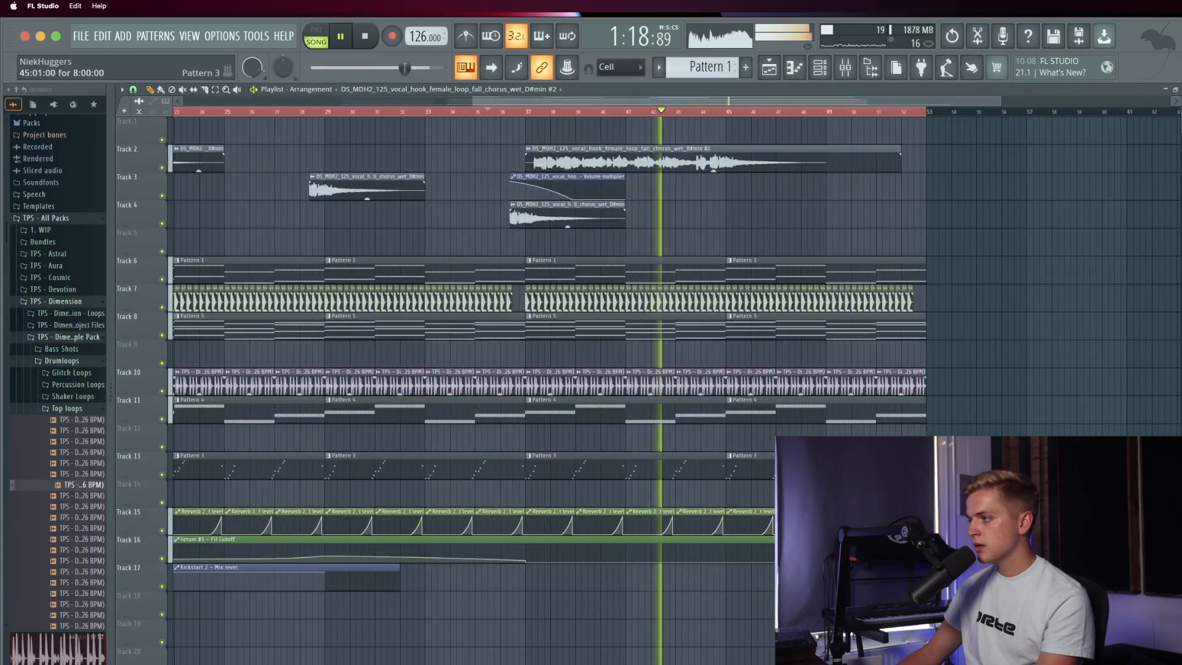
right_click(734, 465)
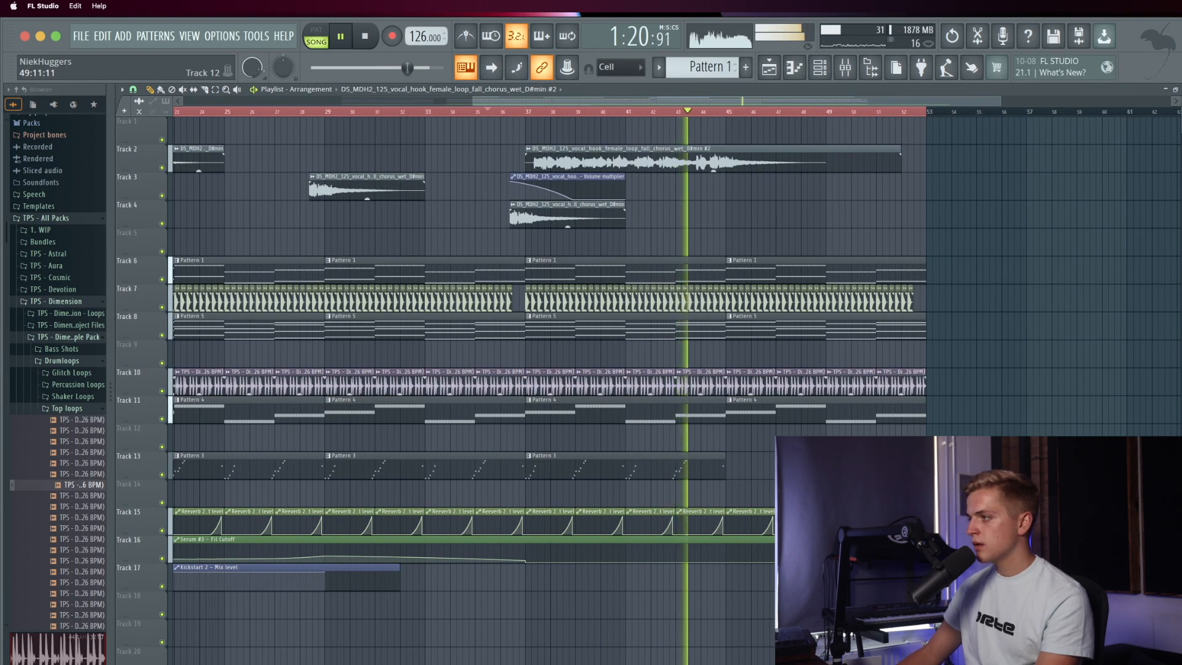
scroll(734, 465, "down", 4)
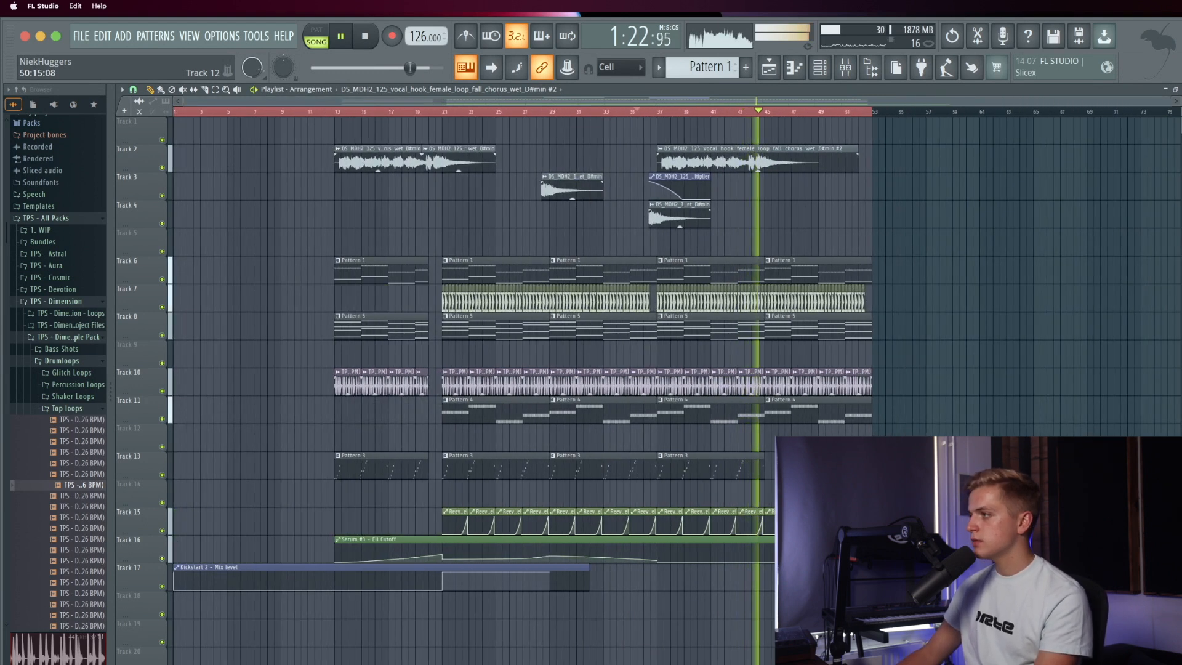
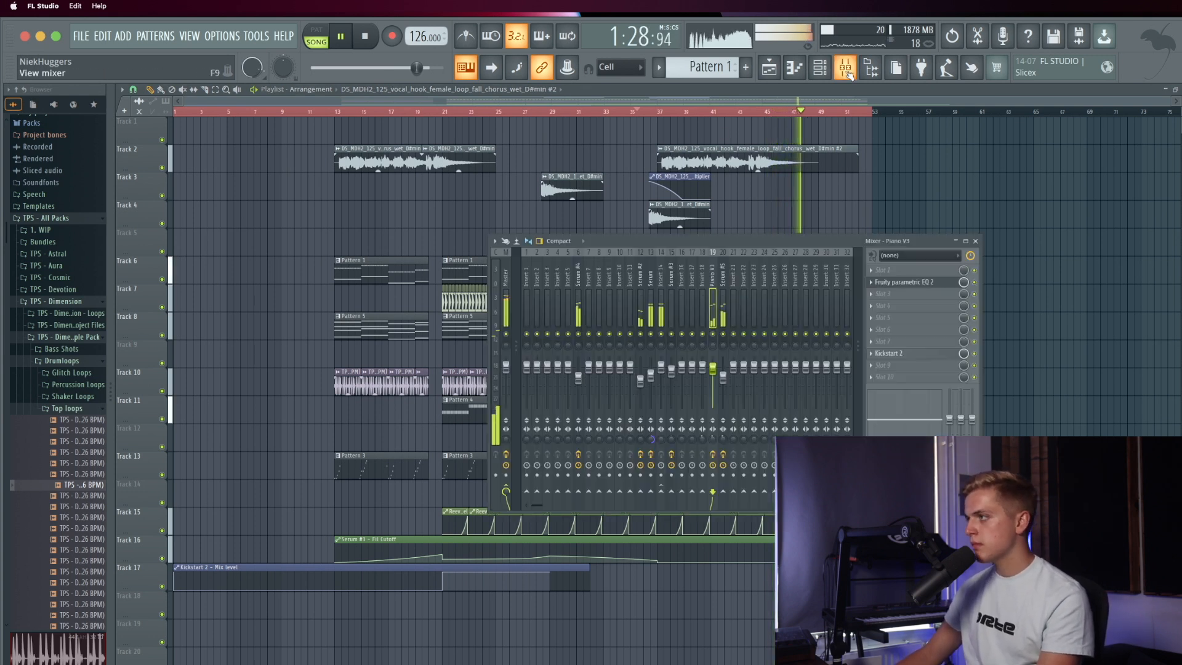
Step: Open Serum #4 from Pattern 4, set its filter type to MG Low 18 and adjust the filter cutoff
key("space")
key("F6")
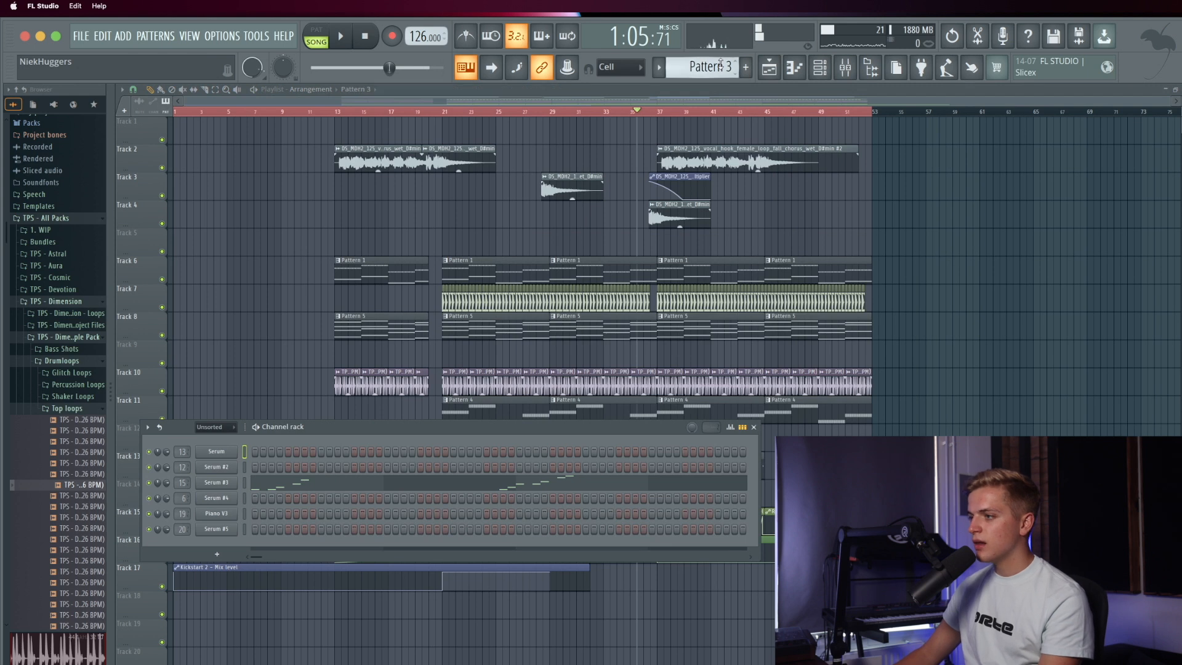
scroll(721, 64, "down", 1)
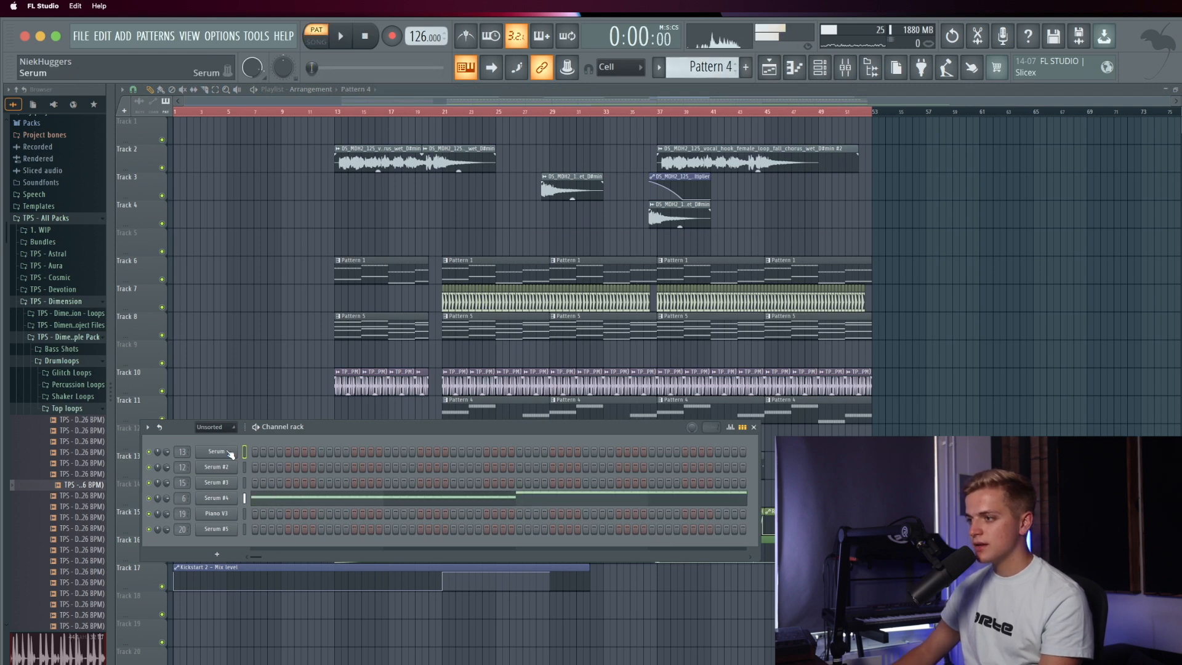
left_click(228, 498)
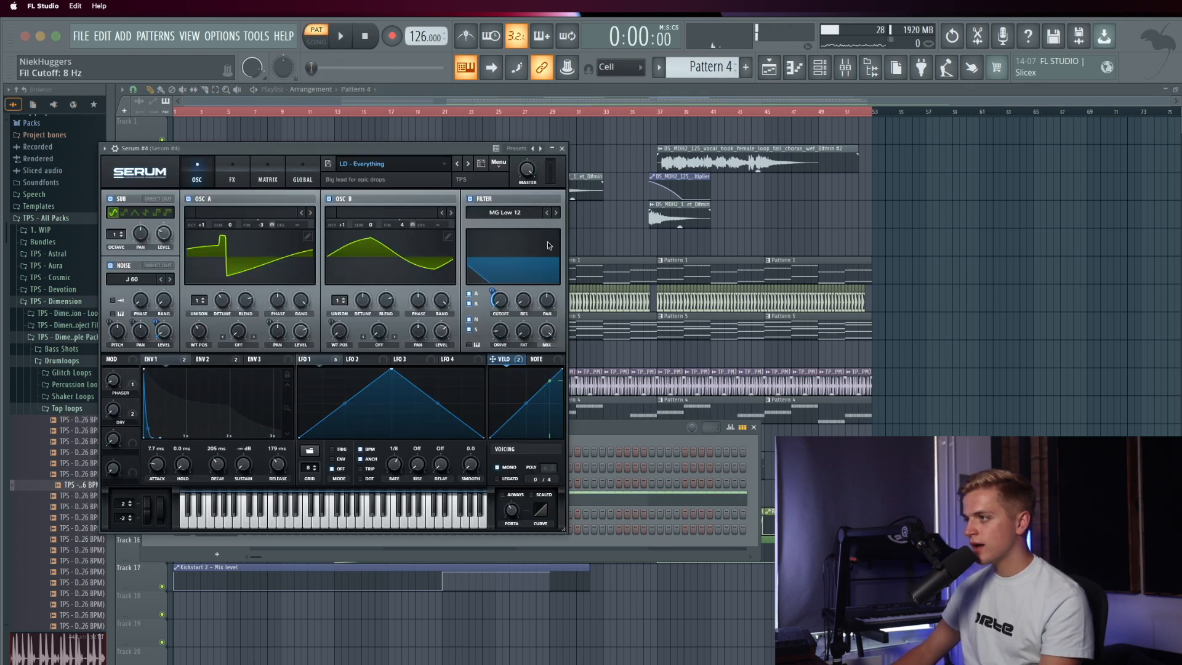
left_click_drag(490, 291, 487, 297)
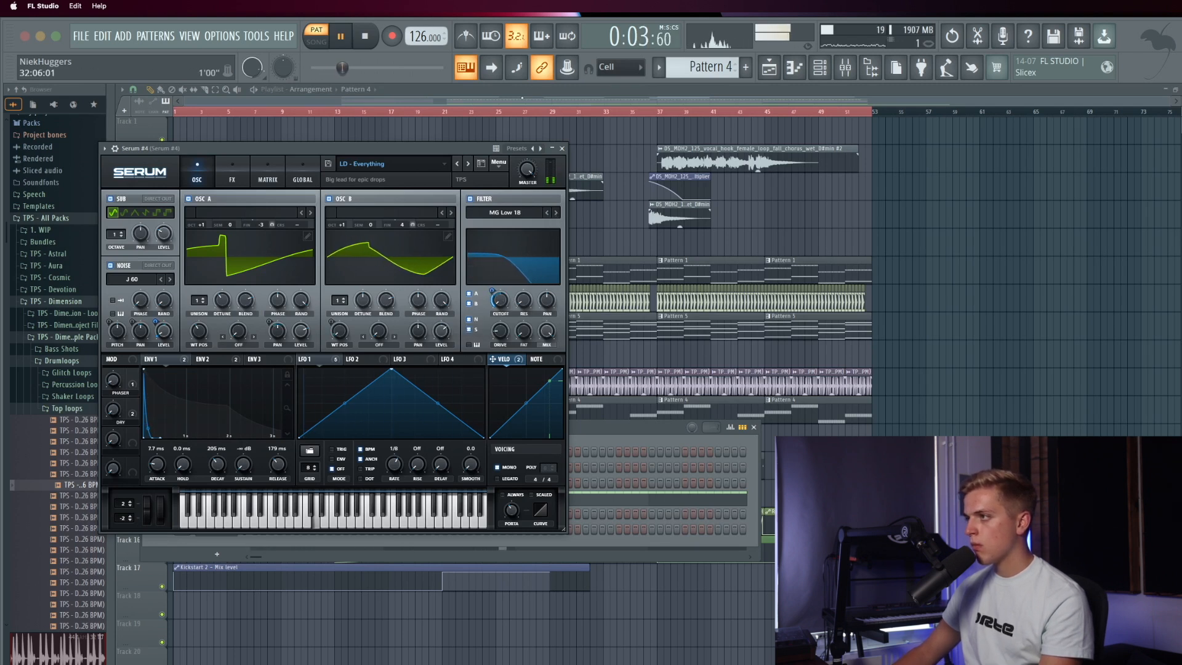
Step: Create an automation clip for the last tweaked Serum #4 filter cutoff and close the synth
left_click(221, 36)
mouse_move(256, 36)
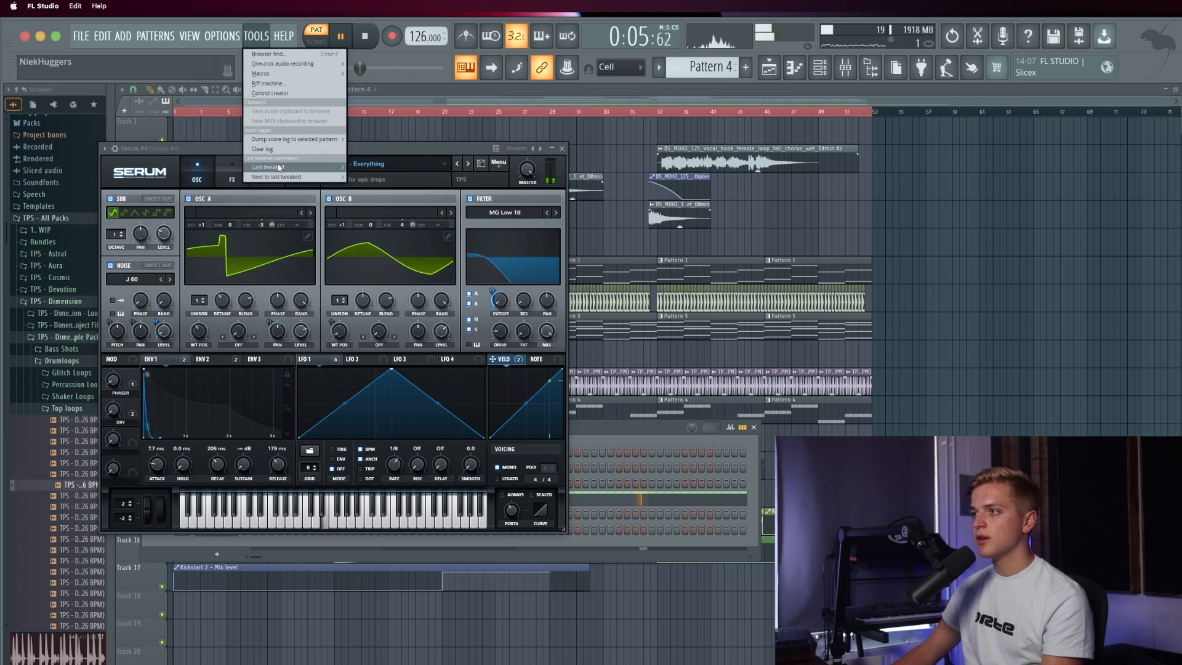
mouse_move(295, 167)
left_click(386, 238)
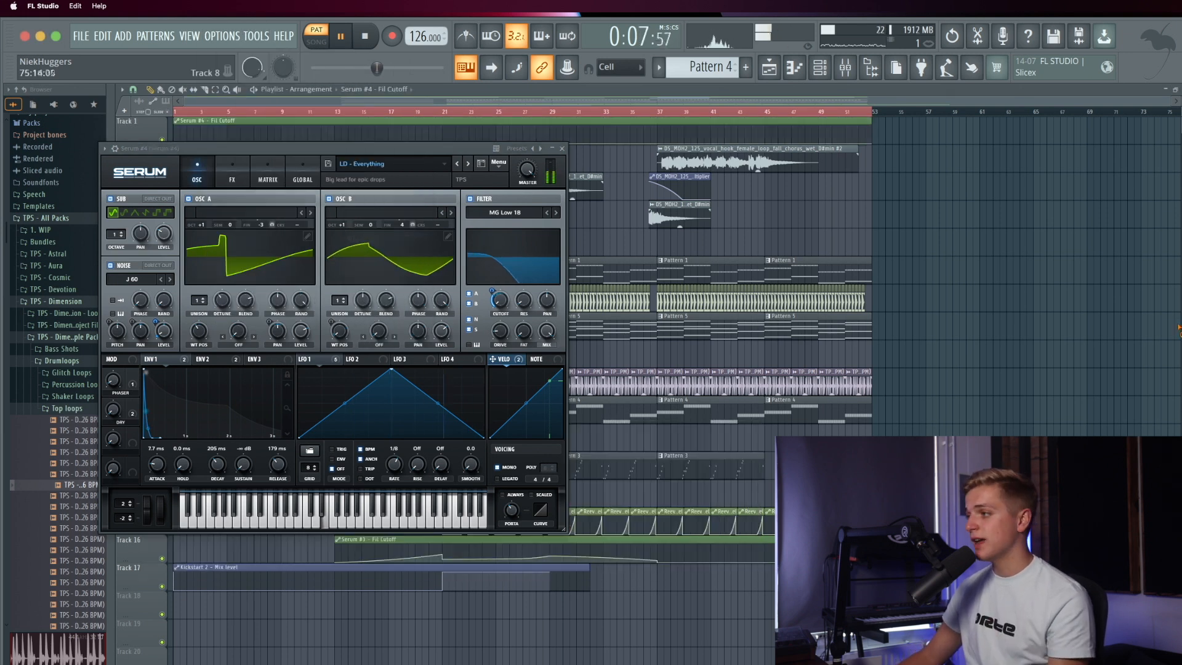
left_click(563, 149)
Step: Try to shape a filter cutoff rise just before bar 23 in the Serum #4 automation clip on Track 12
left_click(449, 112)
scroll(372, 414, "down", 3)
scroll(372, 414, "up", 5)
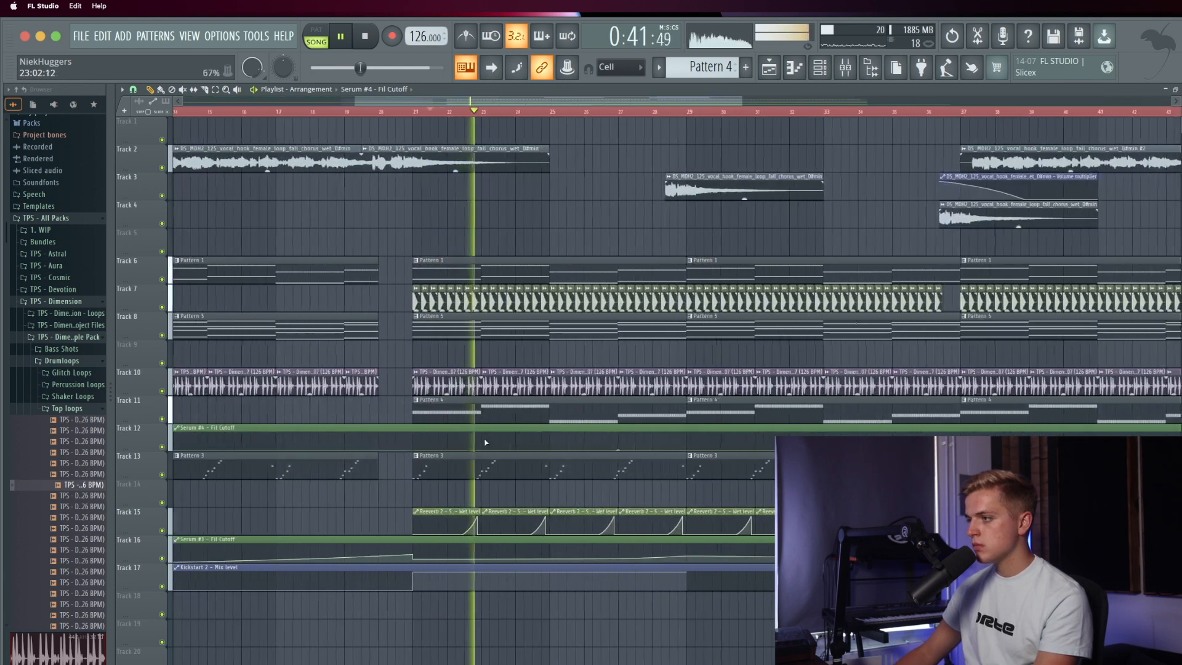
left_click(484, 446)
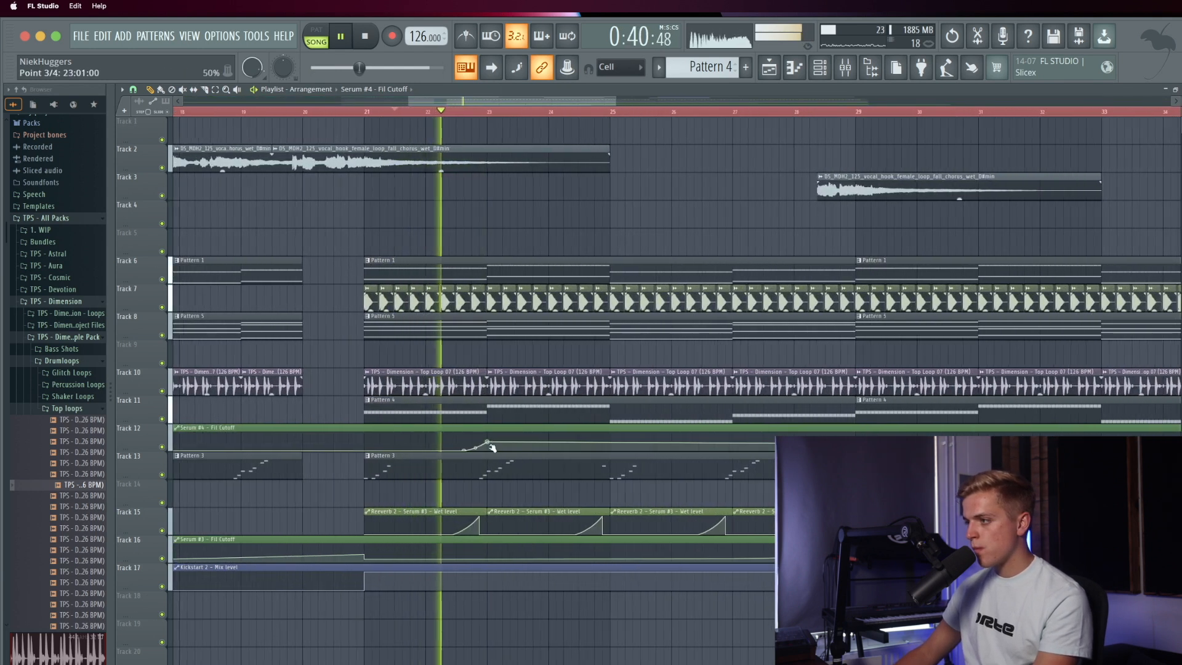
scroll(484, 446, "up", 4)
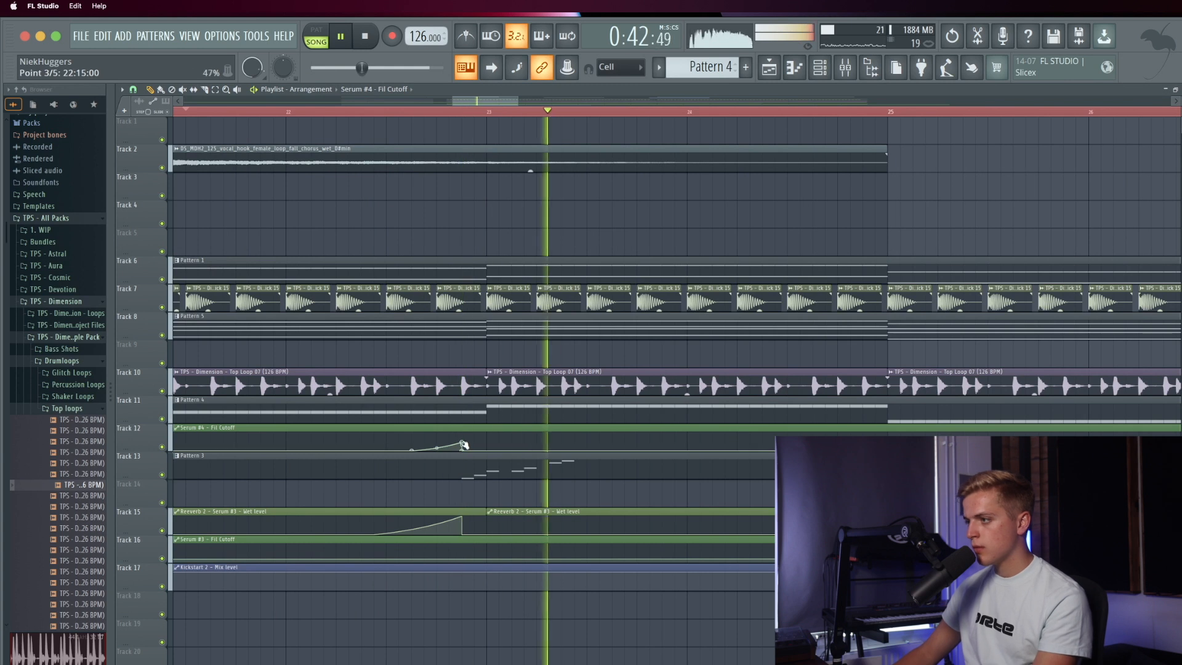
mouse_move(466, 443)
left_mouse_down()
mouse_move(372, 448)
mouse_move(462, 445)
left_mouse_up()
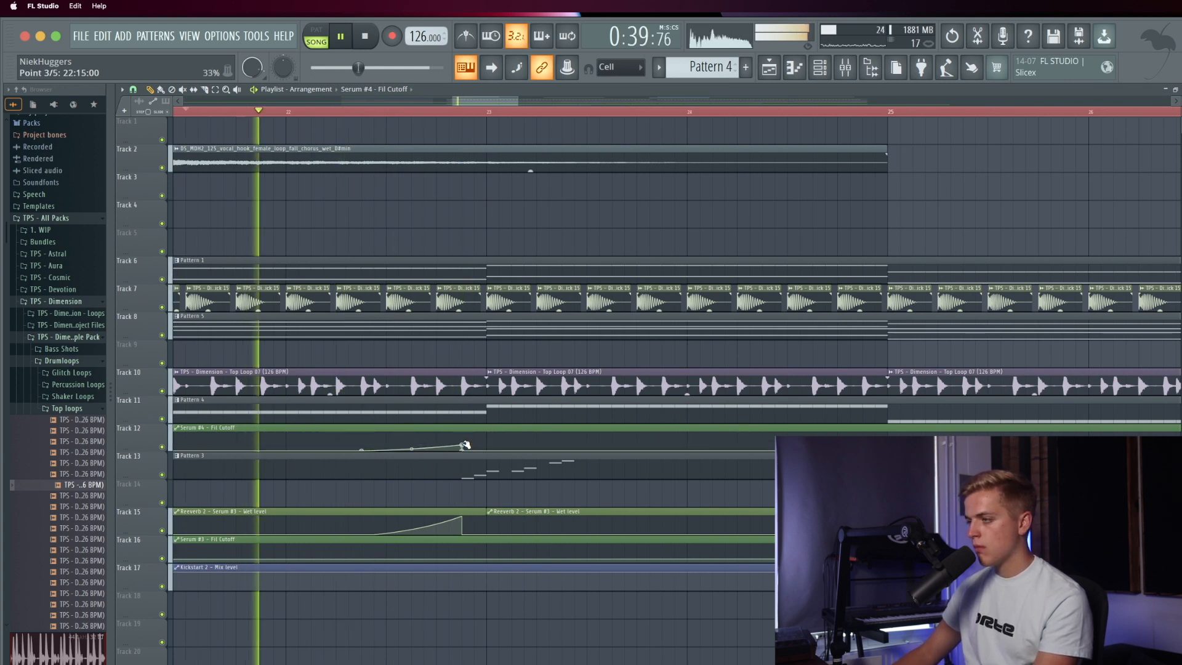
scroll(465, 445, "down", 2)
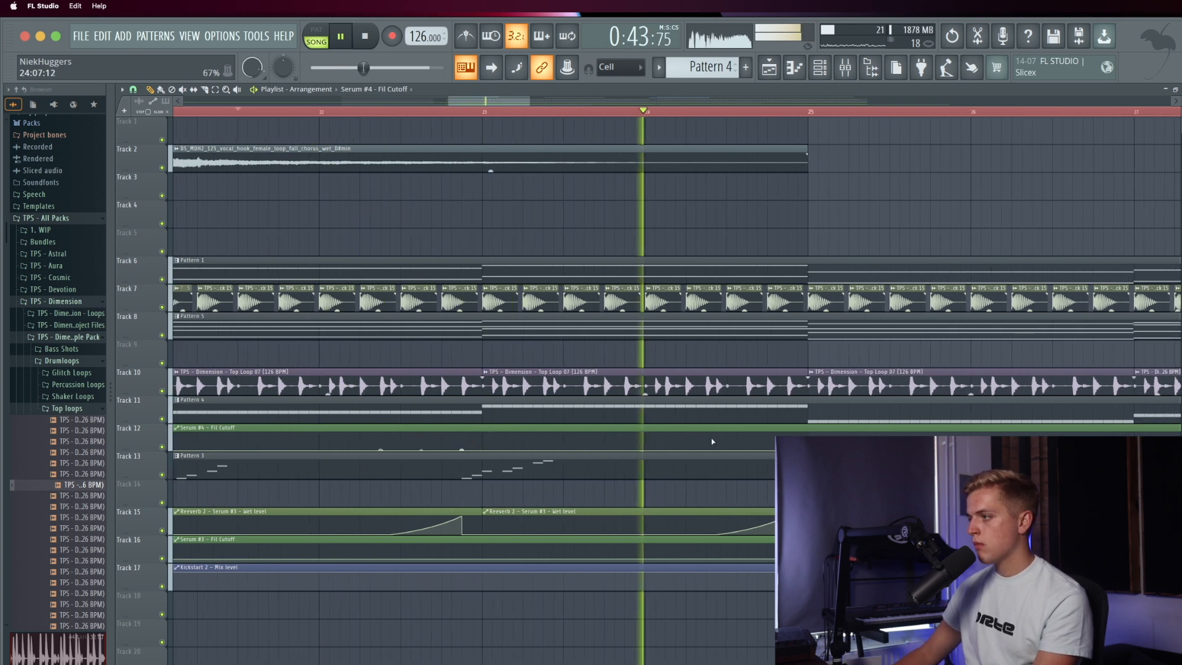
Step: Shape a curved filter cutoff rise leading up to bar 29 in the Serum #4 automation clip
scroll(646, 440, "down", 5)
scroll(635, 446, "up", 5)
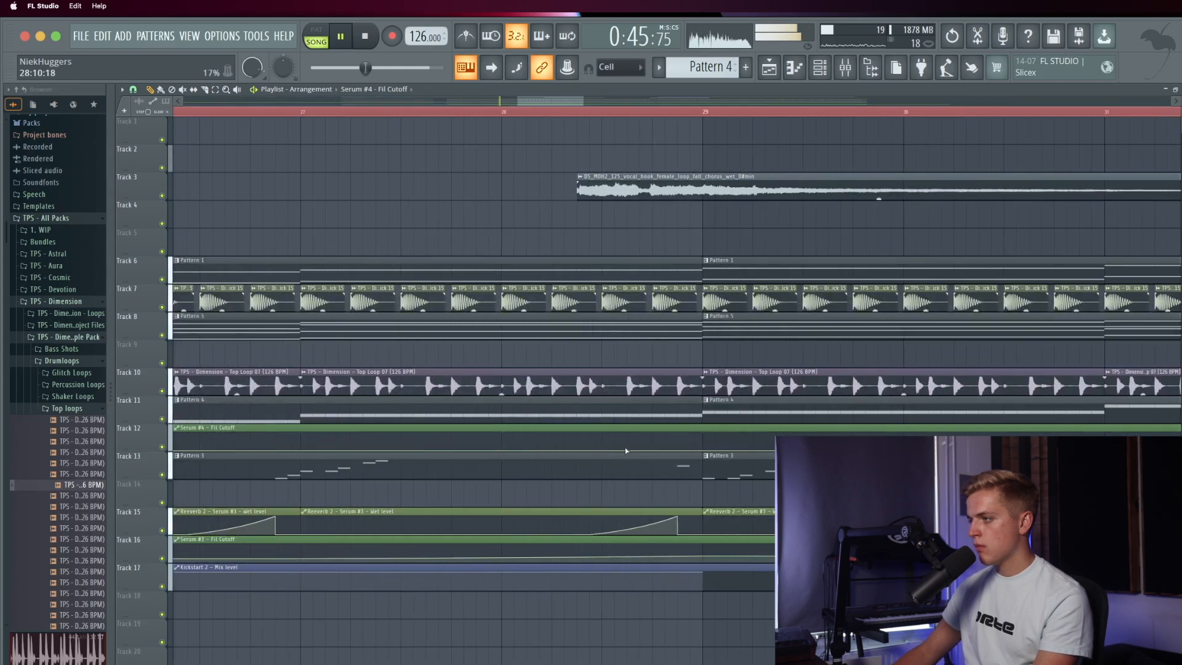
scroll(710, 442, "down", 3)
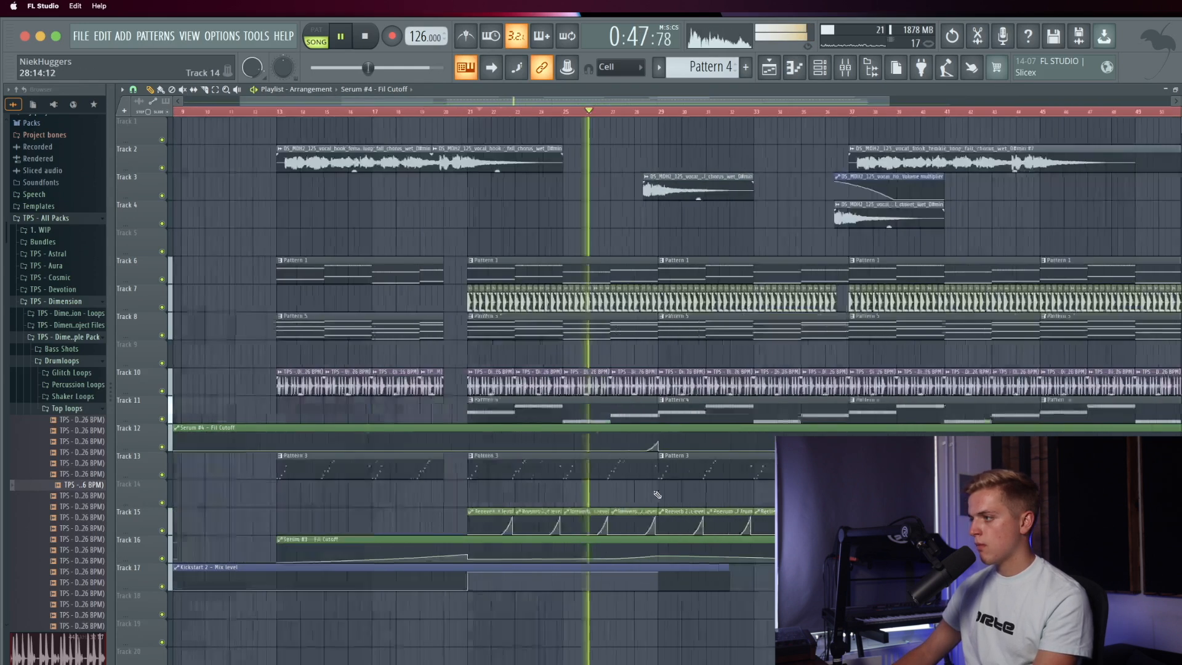
Step: Slice the Serum #4 filter cutoff automation clip on Track 12 at bars 21 and 29
left_click(205, 91)
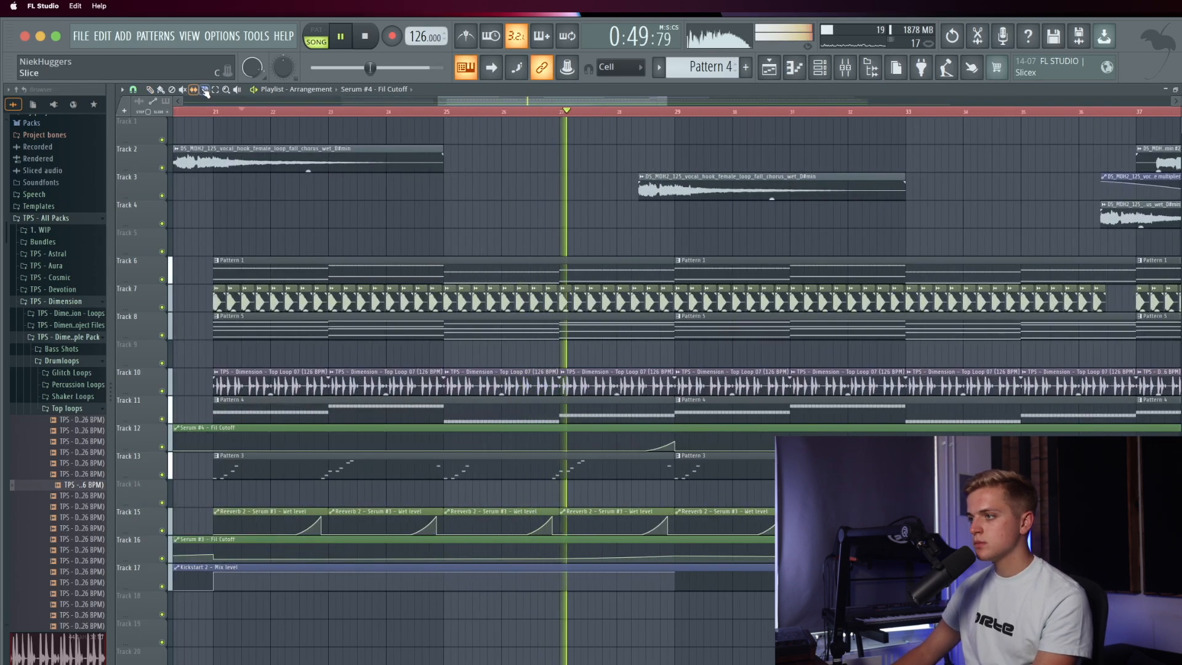
left_click_drag(215, 452, 215, 425)
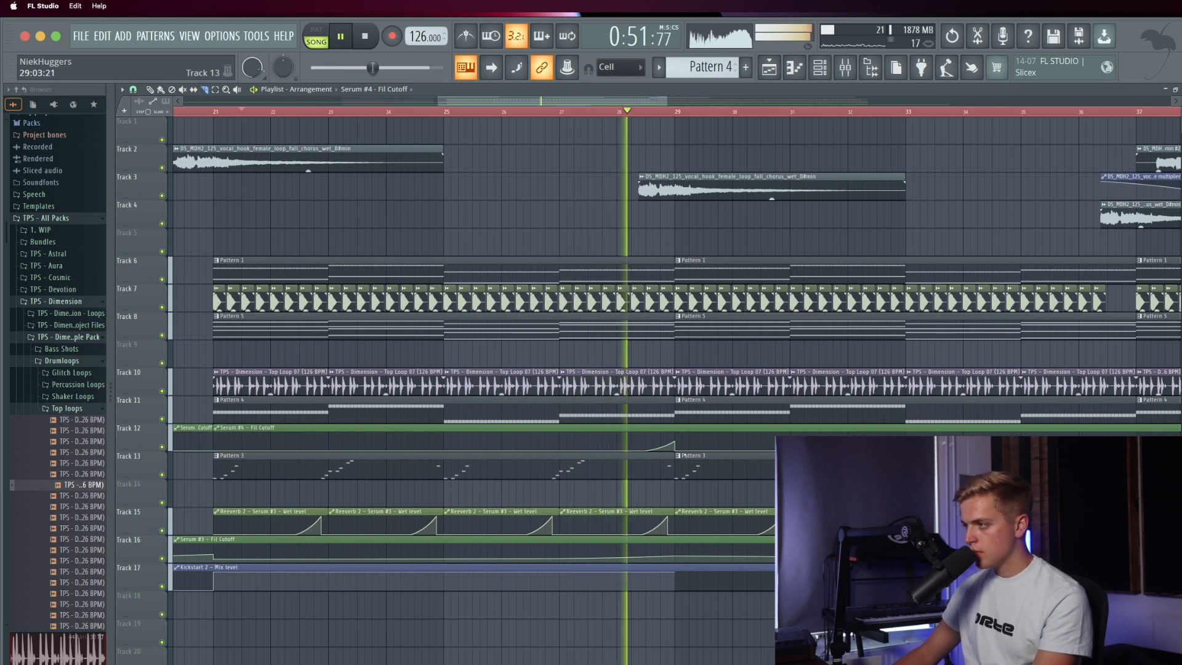
left_click_drag(676, 451, 676, 425)
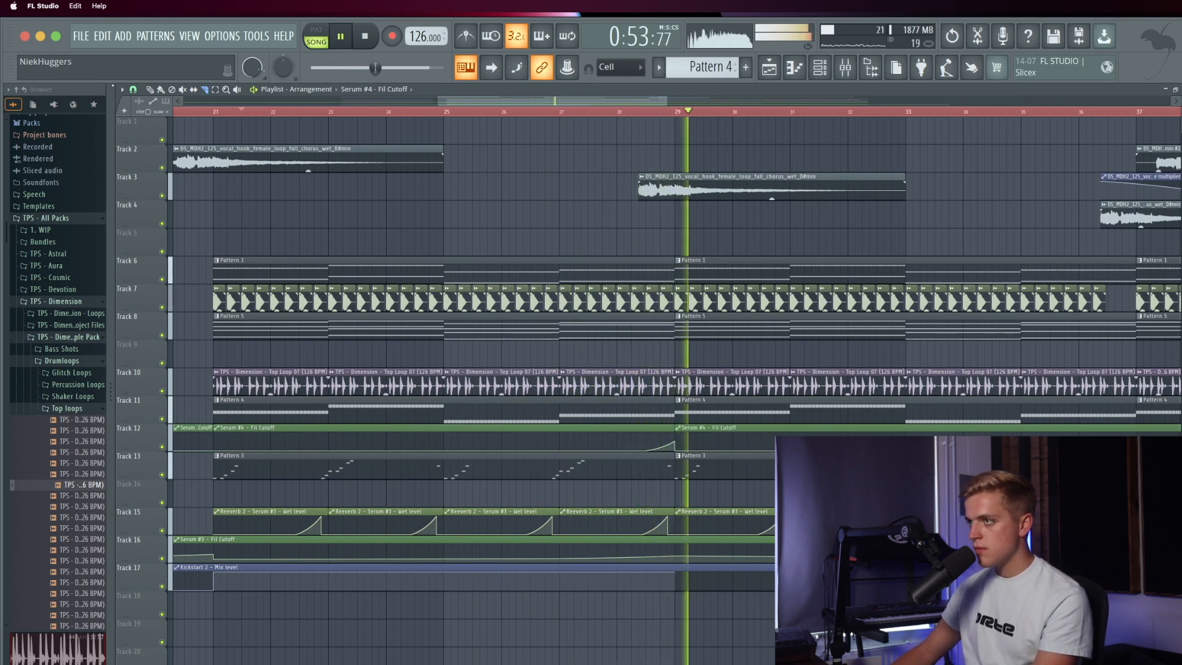
scroll(524, 431, "down", 4)
Step: Delete the cutoff automation pieces outside bars 21 to 29 and repeat the eight-bar clip at bars 29, 37 and 45
right_click(527, 427)
right_click(408, 420)
key("super+z")
right_click(394, 429)
left_click(432, 428)
left_click(527, 439)
left_click_drag(522, 441, 516, 441)
left_click_drag(644, 444, 637, 445)
Step: Move all Pattern 3 clips from Track 13 up to Track 5
mouse_move(757, 444)
left_mouse_down()
mouse_move(745, 448)
mouse_move(768, 475)
mouse_move(302, 473)
left_mouse_up()
scroll(739, 451, "down", 2)
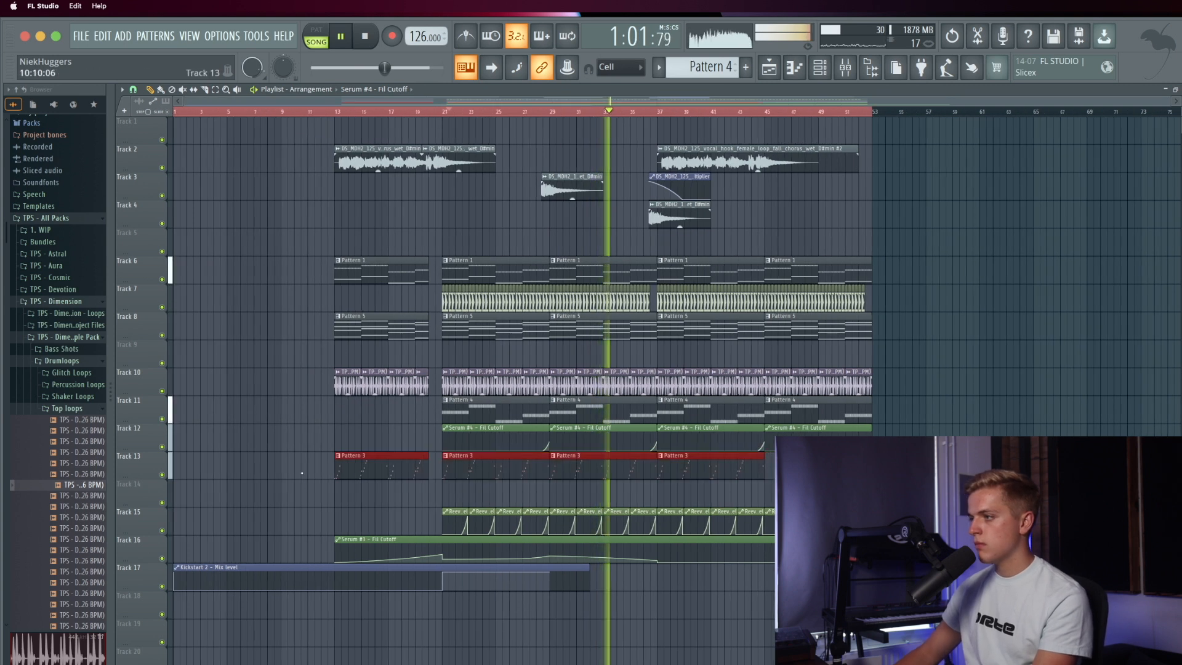
key("shift+Up")
key("shift+Up")
key("shift+Up")
key("shift+Up")
key("shift+Up")
key("shift+Up")
key("shift+Up")
key("shift+Up")
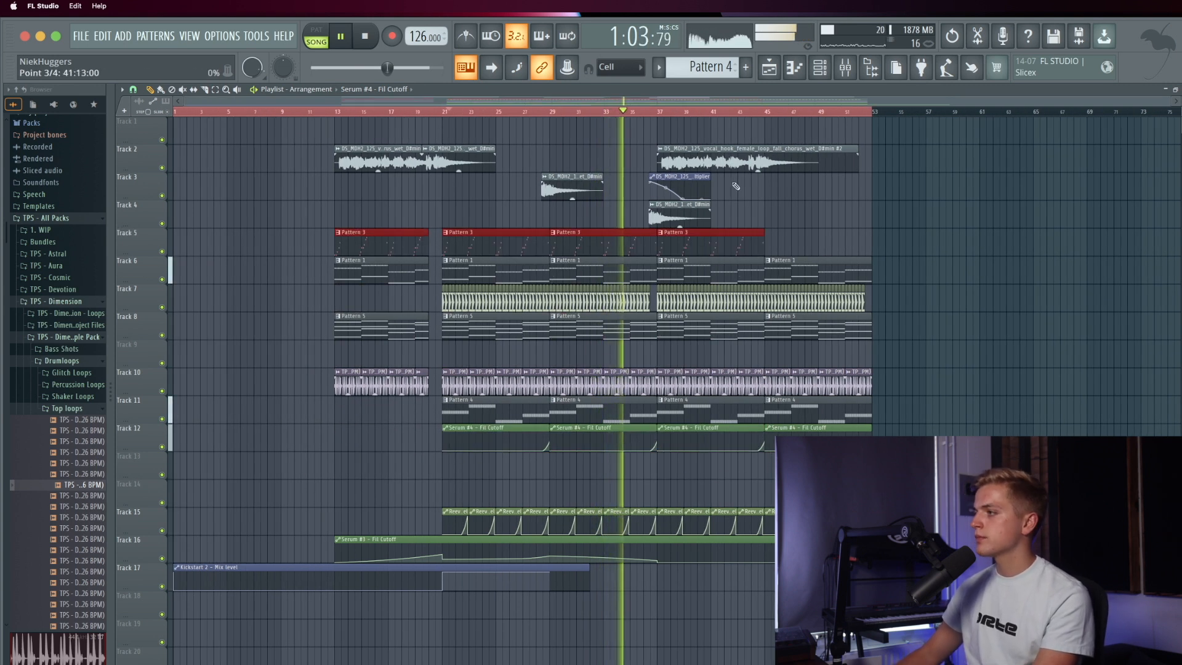
Step: Shift all clips from Track 5 downward by one track and clear the selection
left_click_drag(923, 234, 327, 579)
key("shift+Down")
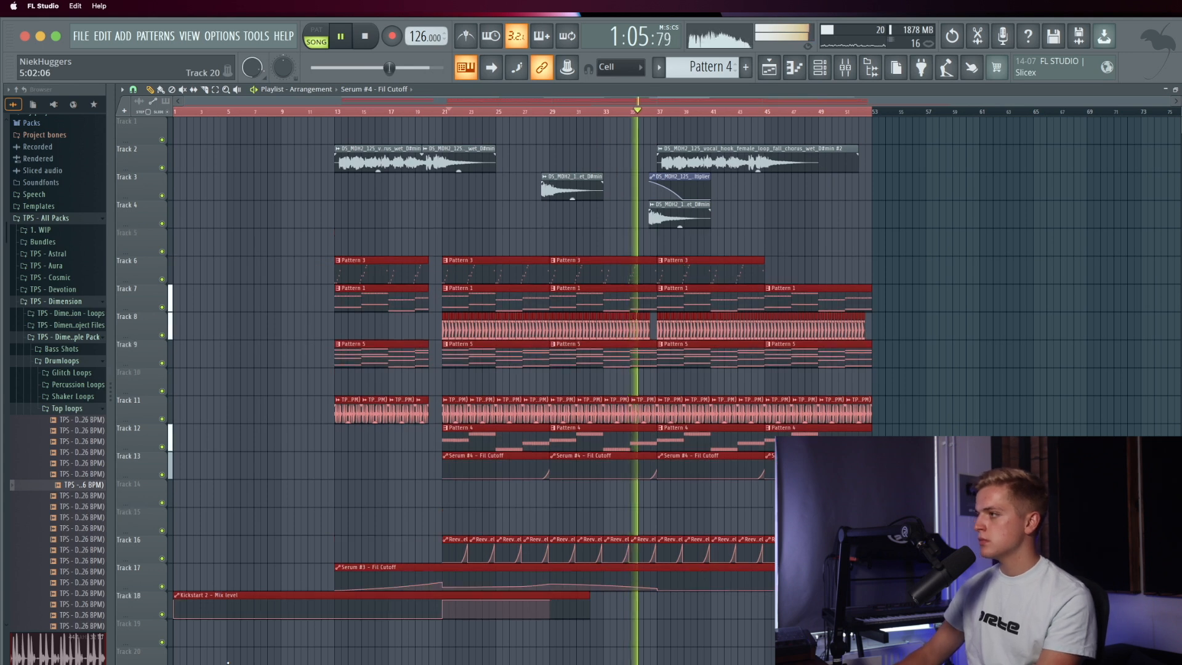
scroll(682, 399, "up", 5)
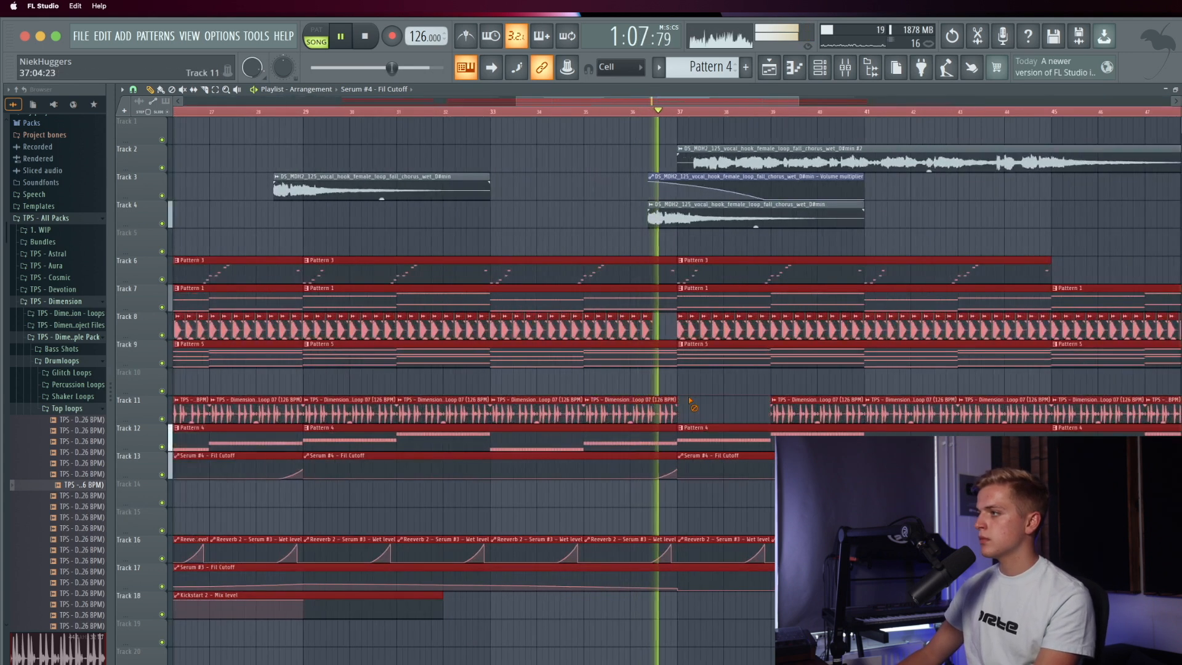
scroll(687, 398, "down", 5)
key("super+d")
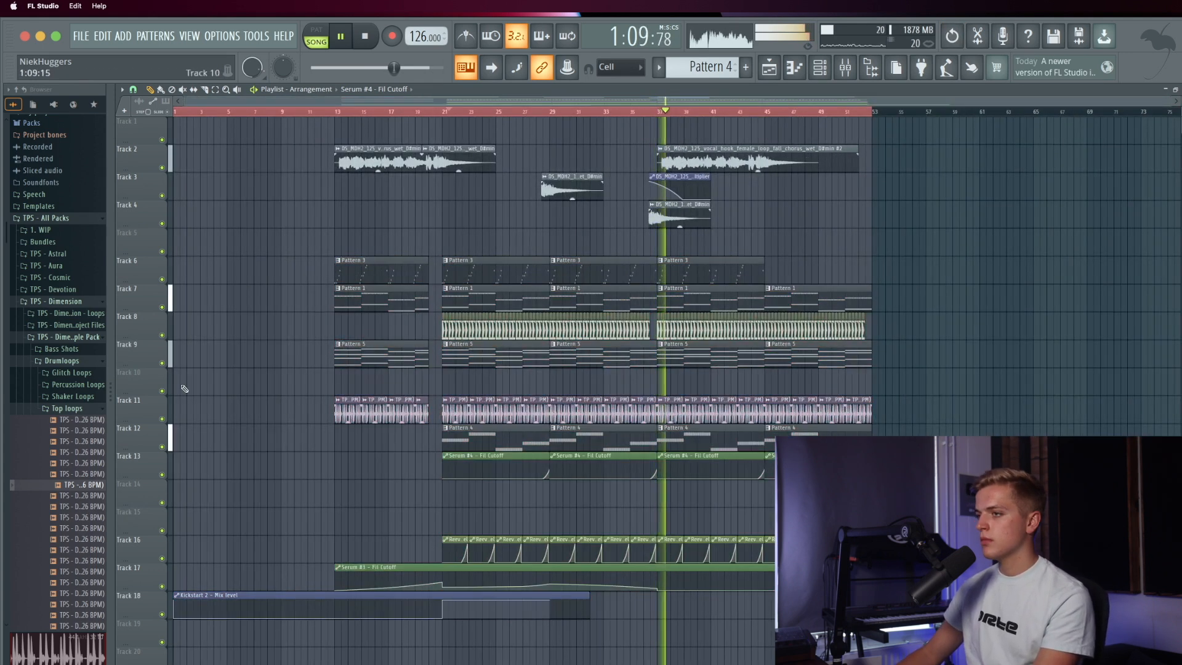
Step: Stop playback and audition the shaker loops in the TPS - Dimension sample pack
left_click(80, 339)
left_click(81, 338)
scroll(84, 337, "down", 4)
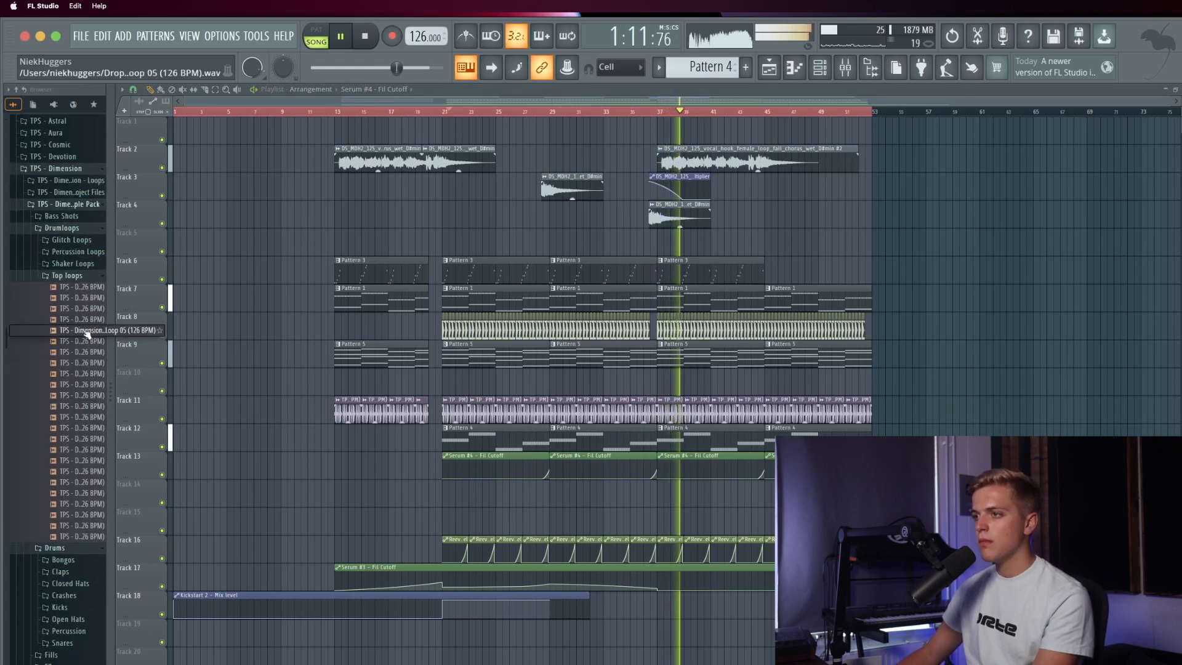
left_click(68, 275)
key("space")
left_click(74, 263)
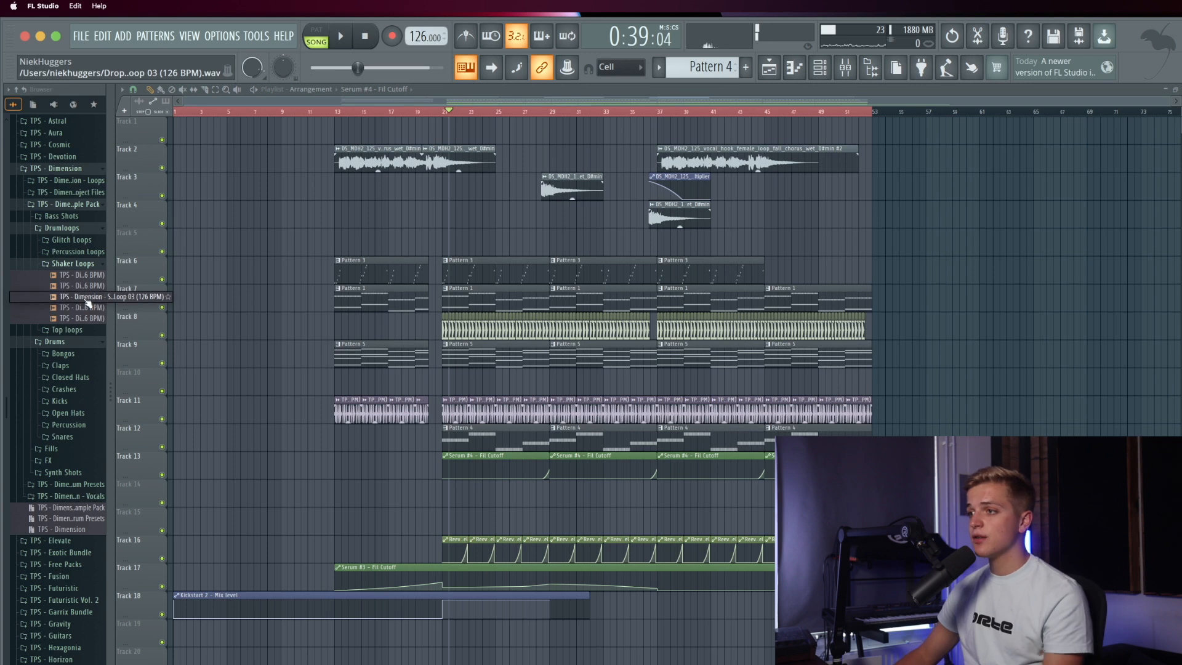
left_click(89, 308)
left_click(83, 286)
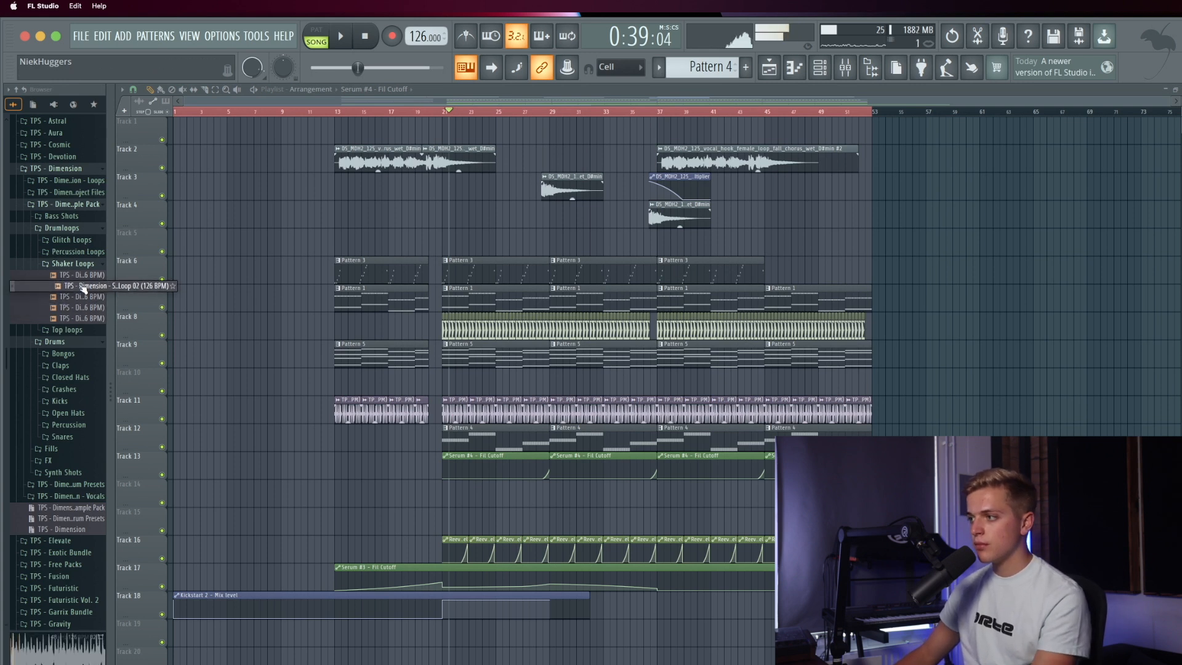
left_click(79, 277)
left_click(79, 297)
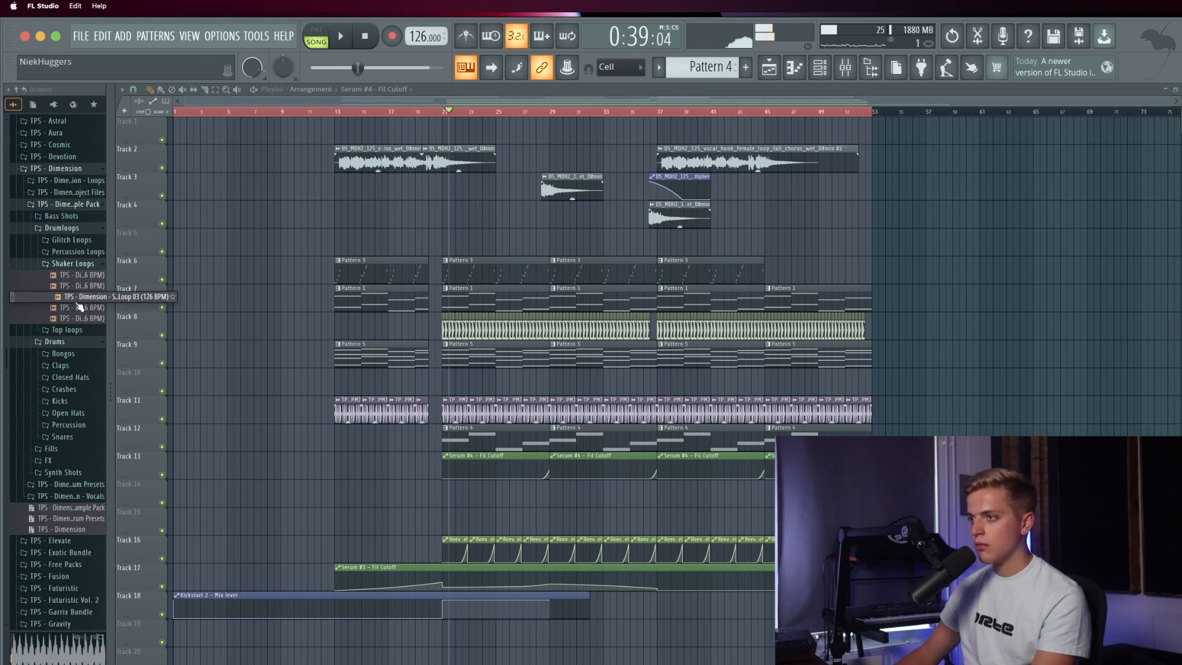
left_click(80, 308)
Step: Place Shaker Loop 04 on Track 10 at bar 29 and lower its channel volume during playback
left_click_drag(79, 308, 554, 387)
key("space")
left_click(531, 112)
scroll(551, 382, "up", 10)
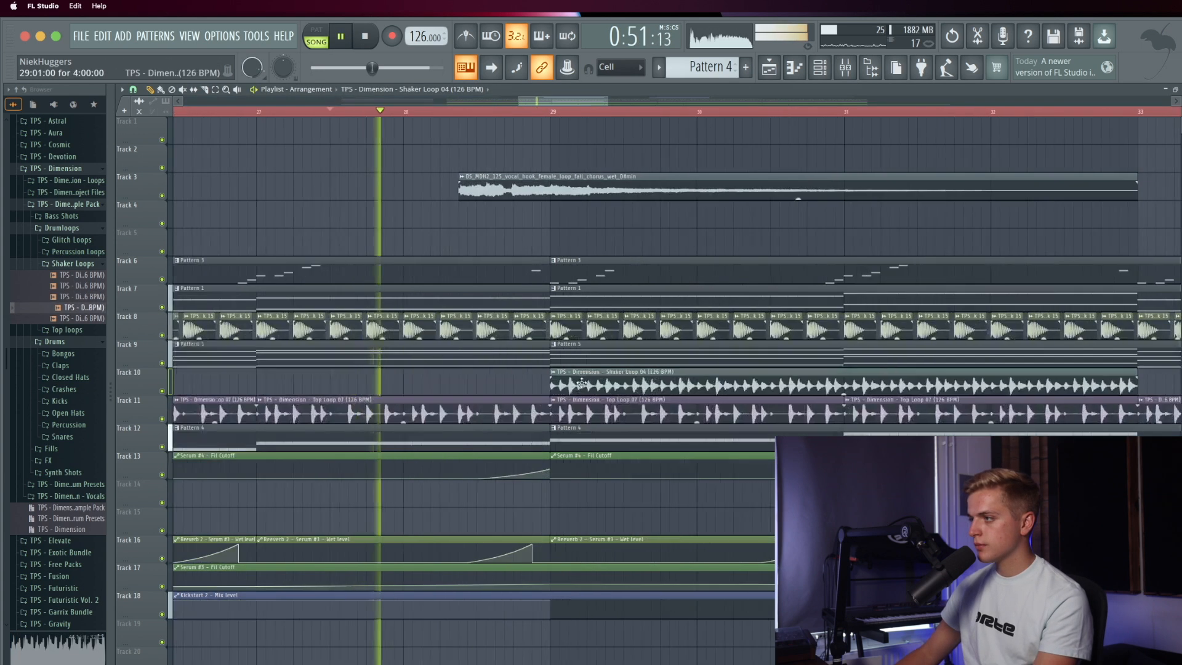
double_click(564, 378)
left_click_drag(333, 154, 333, 208)
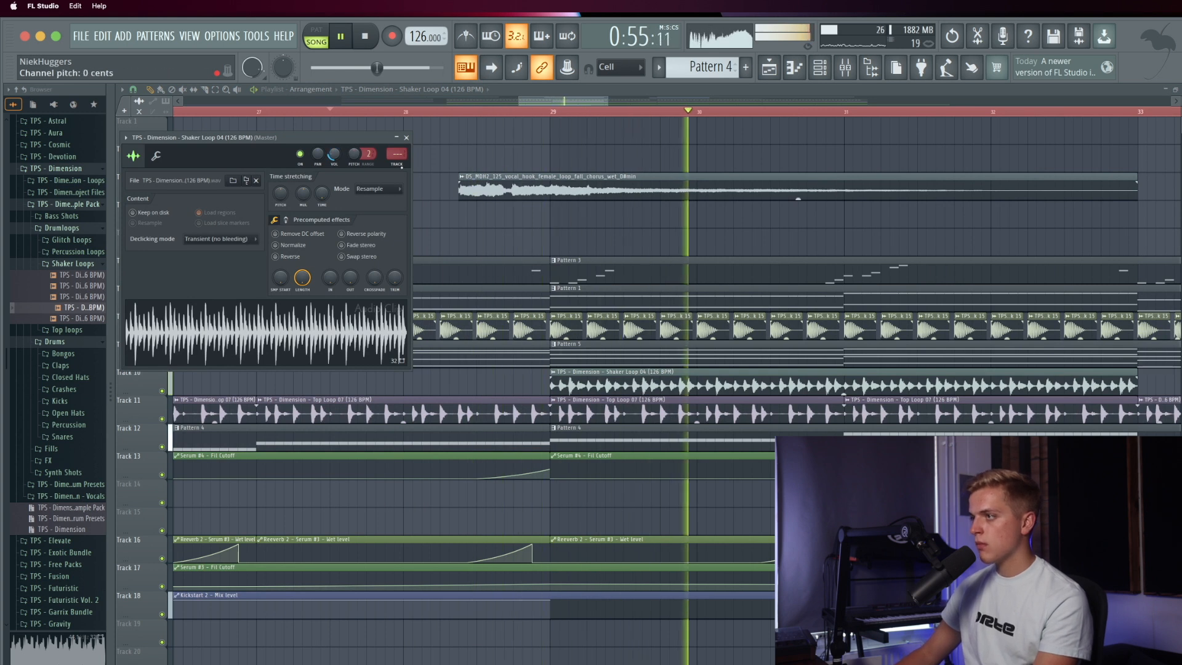
Step: Repeat the Shaker Loop 04 clip on Track 10 at bars 33, 37, 41, 45 and 49
scroll(499, 388, "down", 5)
left_click(733, 389)
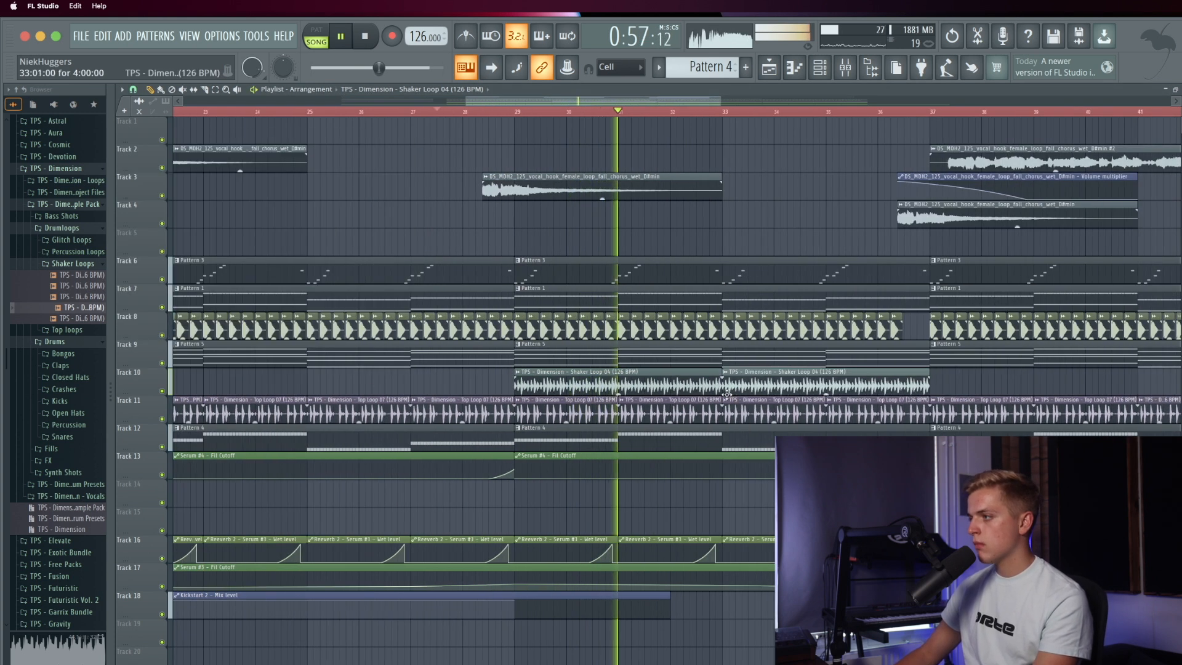
scroll(702, 387, "down", 5)
left_click(673, 387)
left_click(730, 388)
left_click(789, 387)
left_click(829, 386)
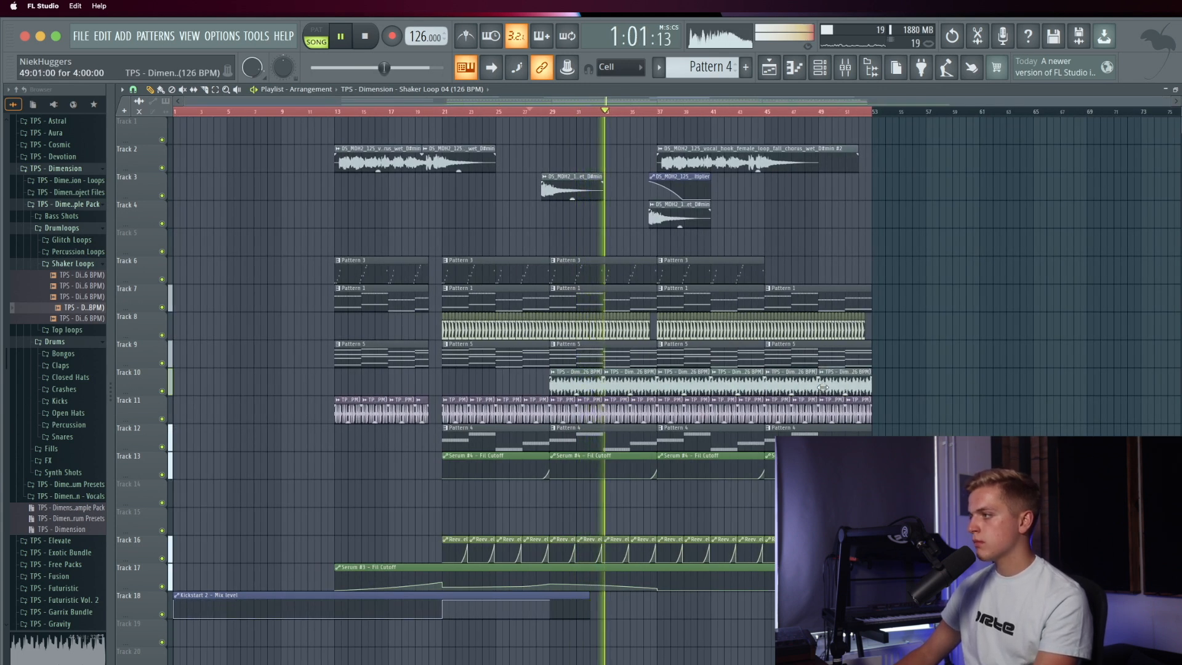
Step: Shift all clips from Track 8 downward by two tracks, with the kick clips moved back up to Track 9
left_click_drag(887, 314, 193, 661)
key("shift+Down")
key("shift+Down")
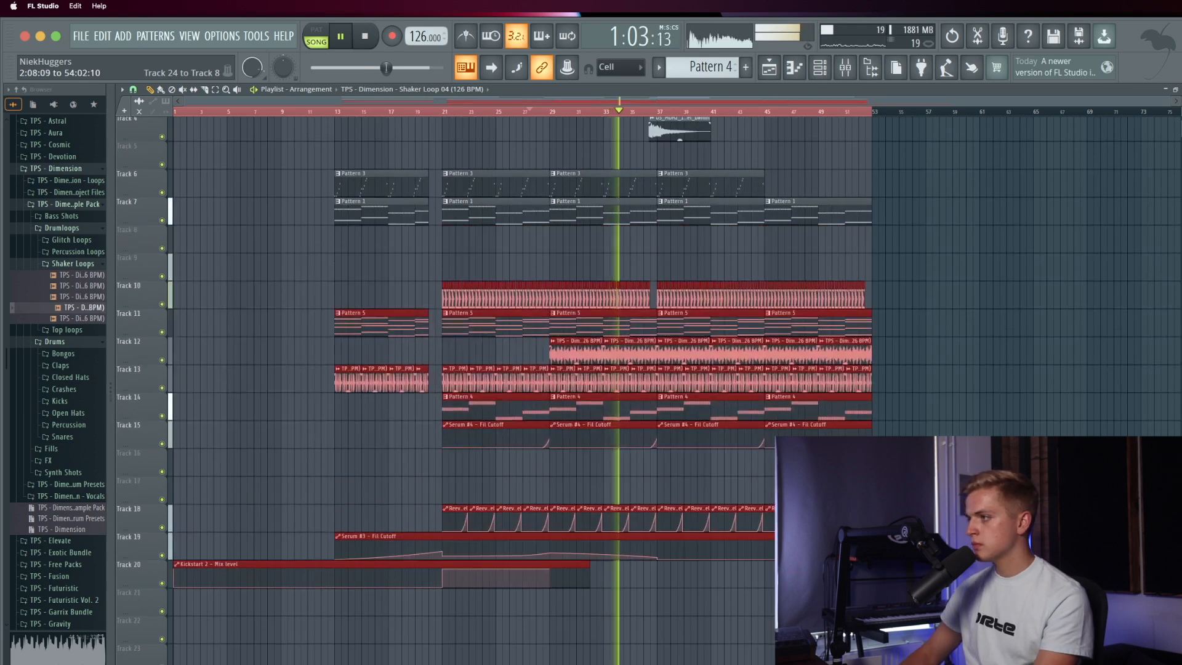
left_click_drag(419, 293, 915, 300)
key("shift+Up")
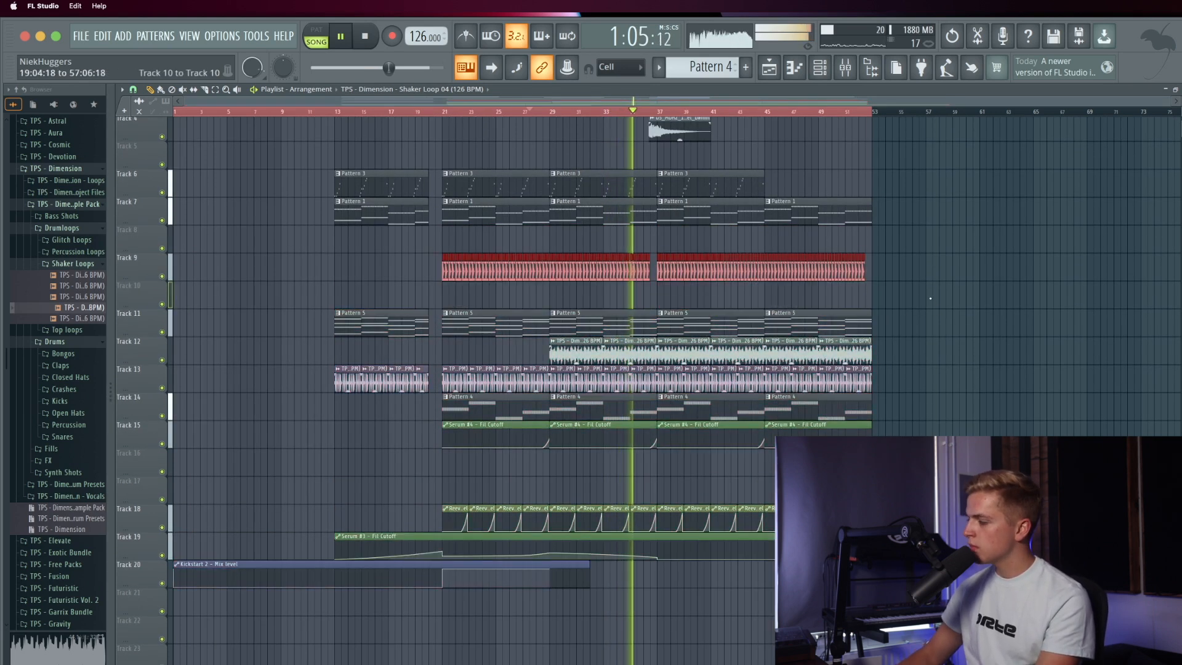
Step: Open the Track 2 vocal clip at bar 37 and route its channel to mixer insert 24
scroll(723, 247, "up", 3)
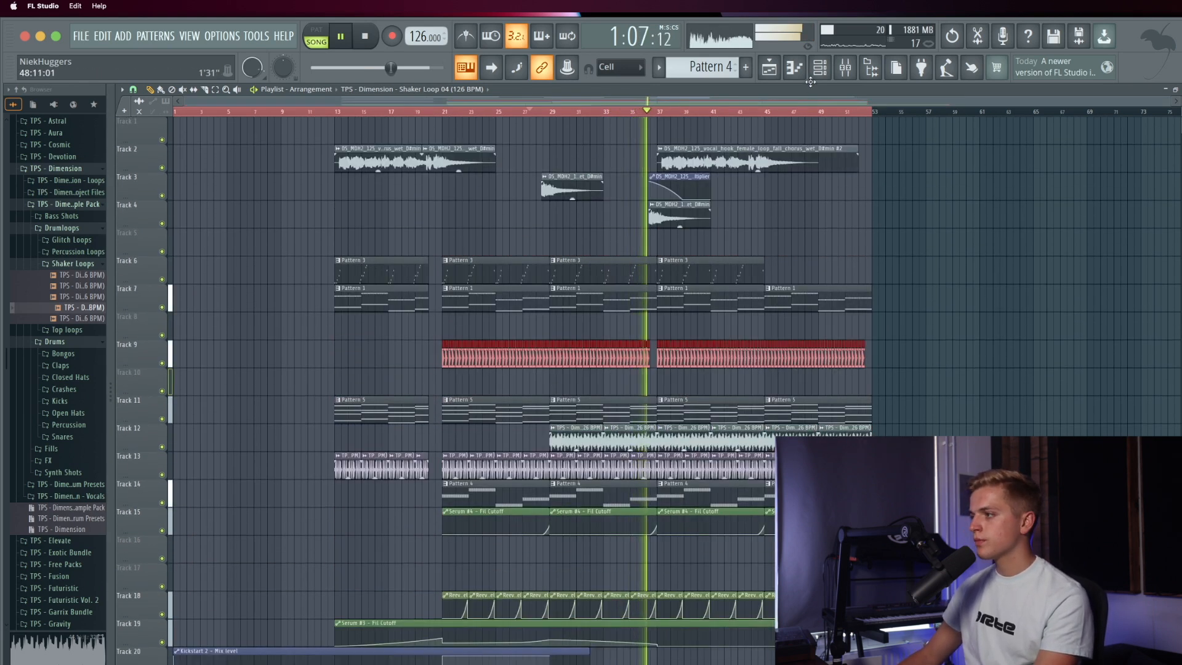
scroll(760, 244, "down", 1)
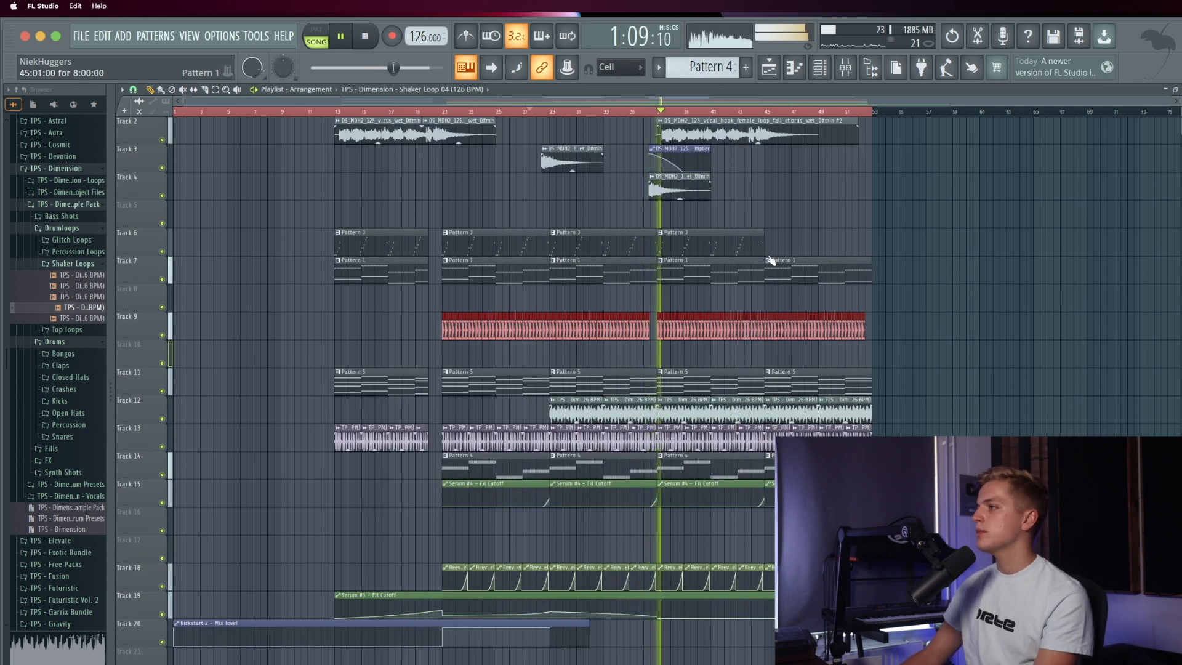
double_click(731, 132)
left_click(845, 70)
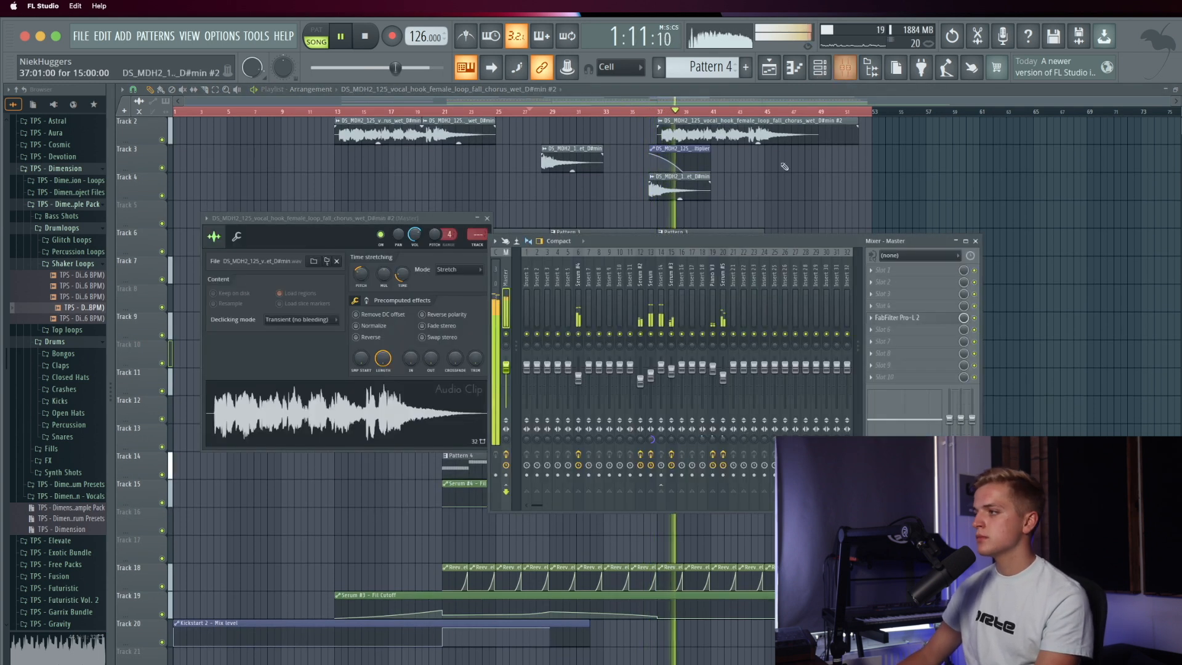
left_click(845, 69)
left_click(819, 69)
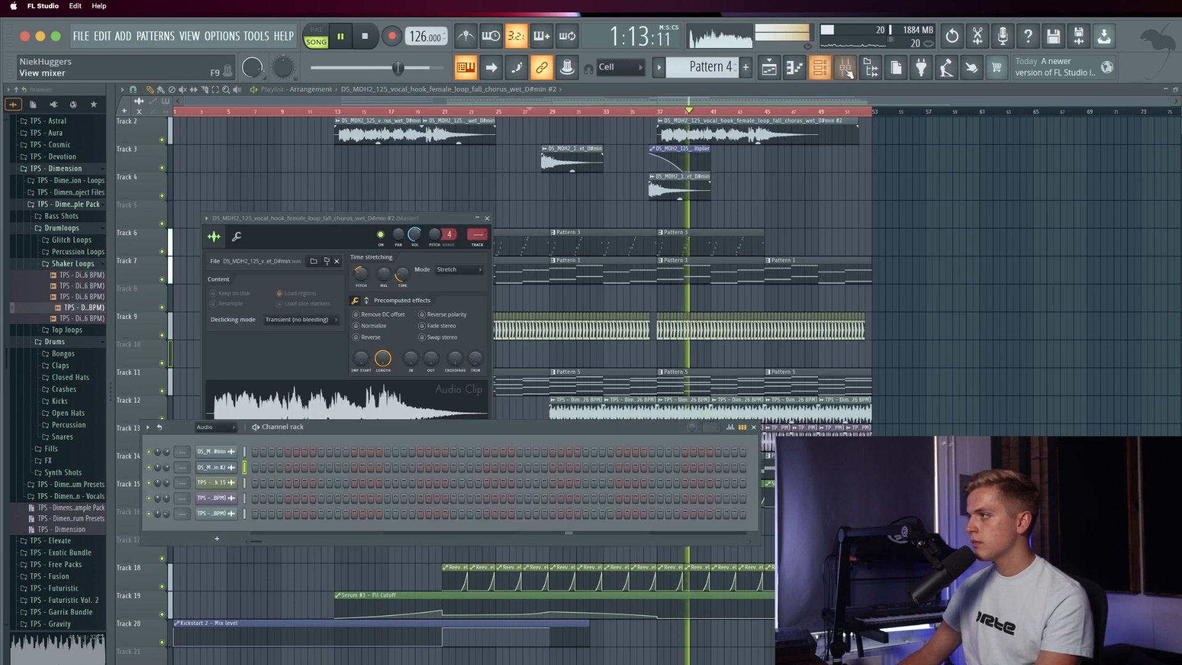
left_click(845, 69)
key("ctrl+l")
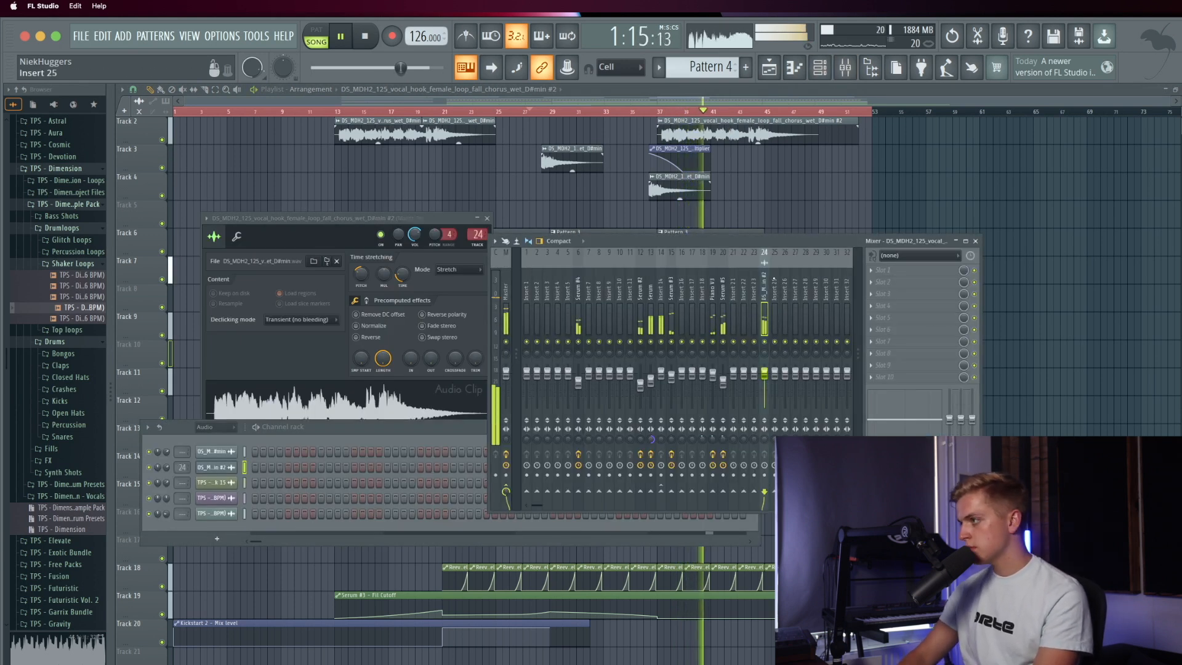
Step: Load Kickstart 2 in effect slot 8 of the vocal's mixer insert with the mix at 35%
left_click(907, 353)
key("k")
key("k")
key("k")
key("k")
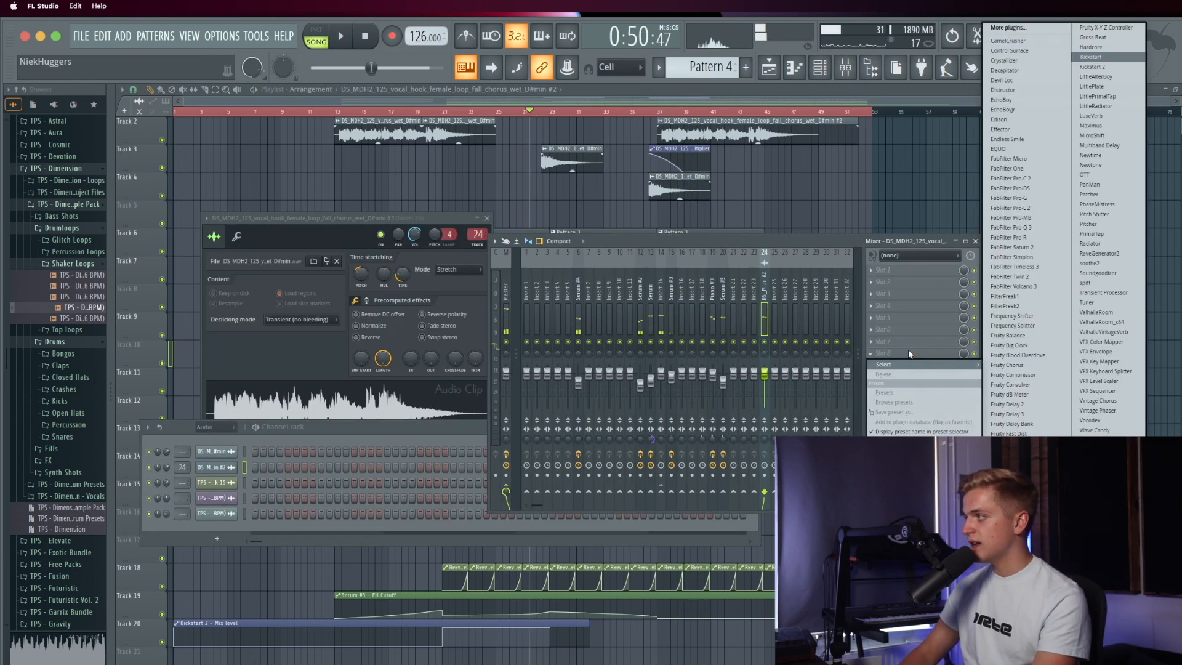
key("Return")
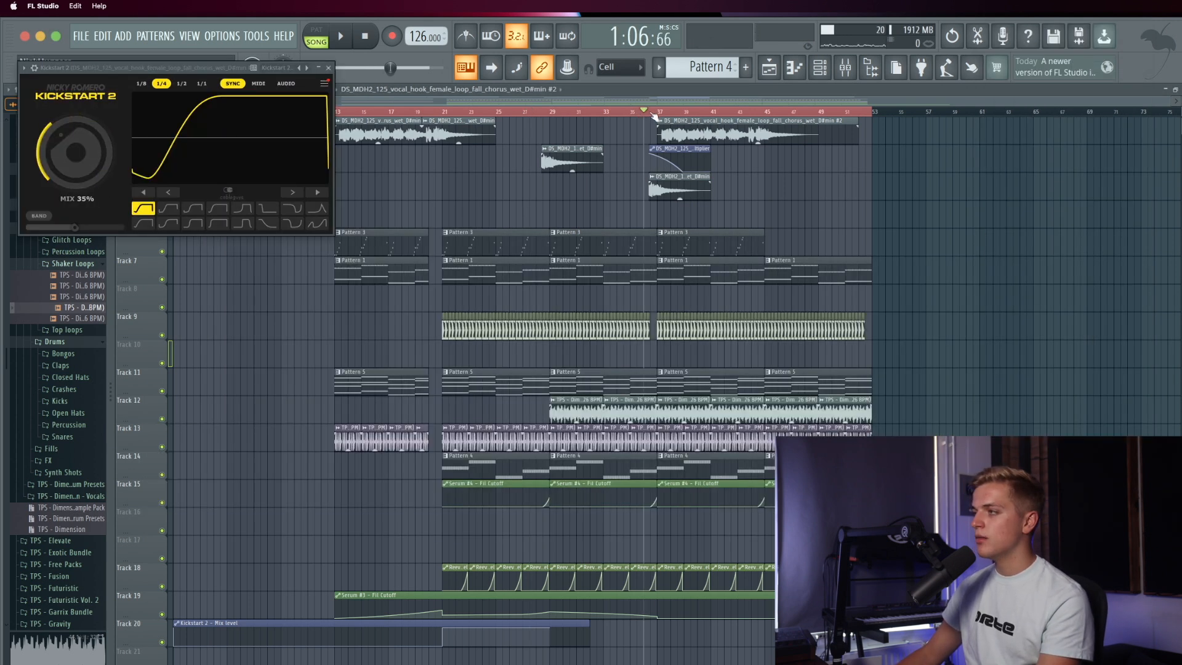
Step: Play the drop around bar 37 and set the Kickstart 2 mix on the vocal's insert to 31%, closing the plugin
scroll(665, 117, "up", 5)
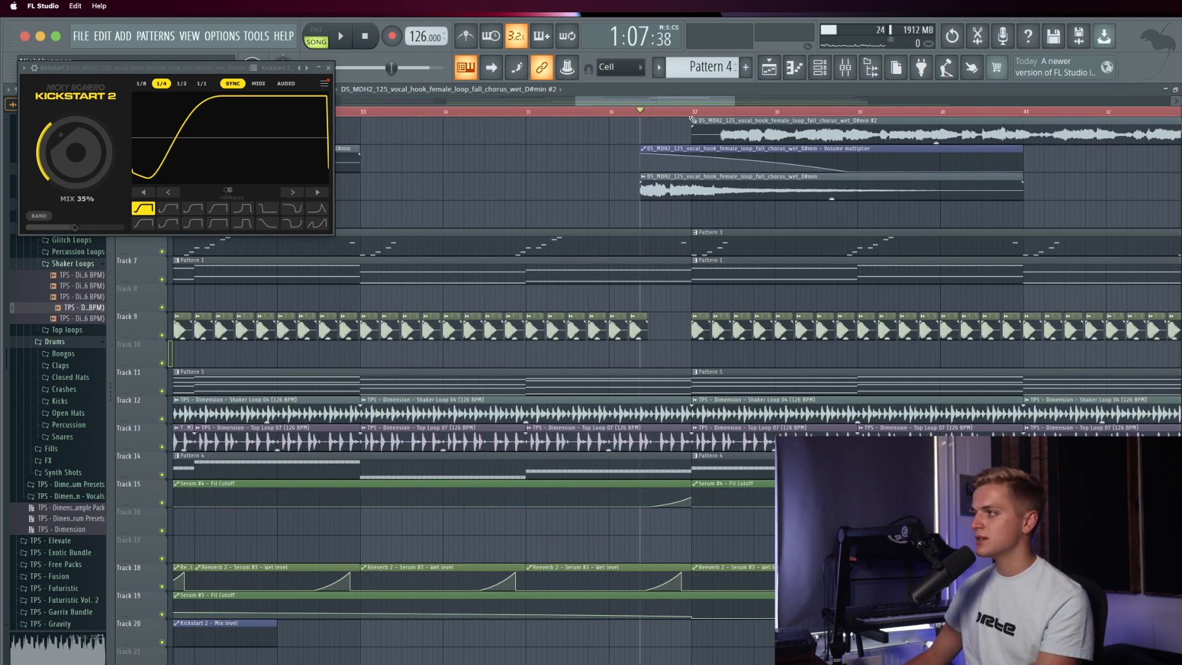
key("space")
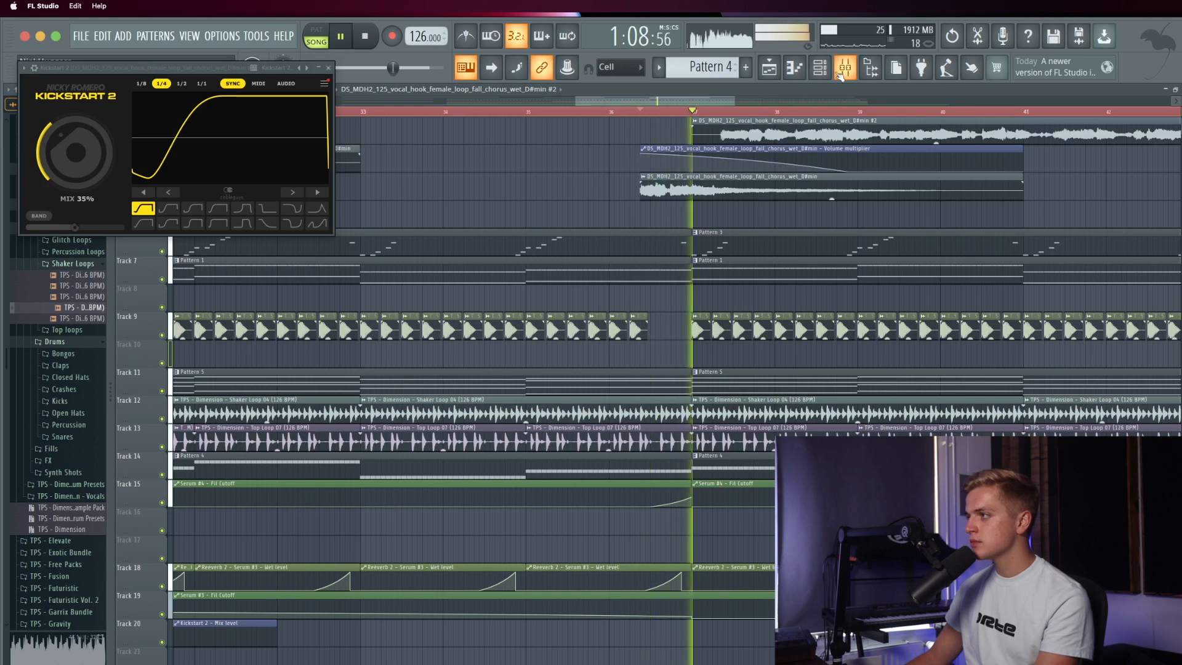
left_click(844, 69)
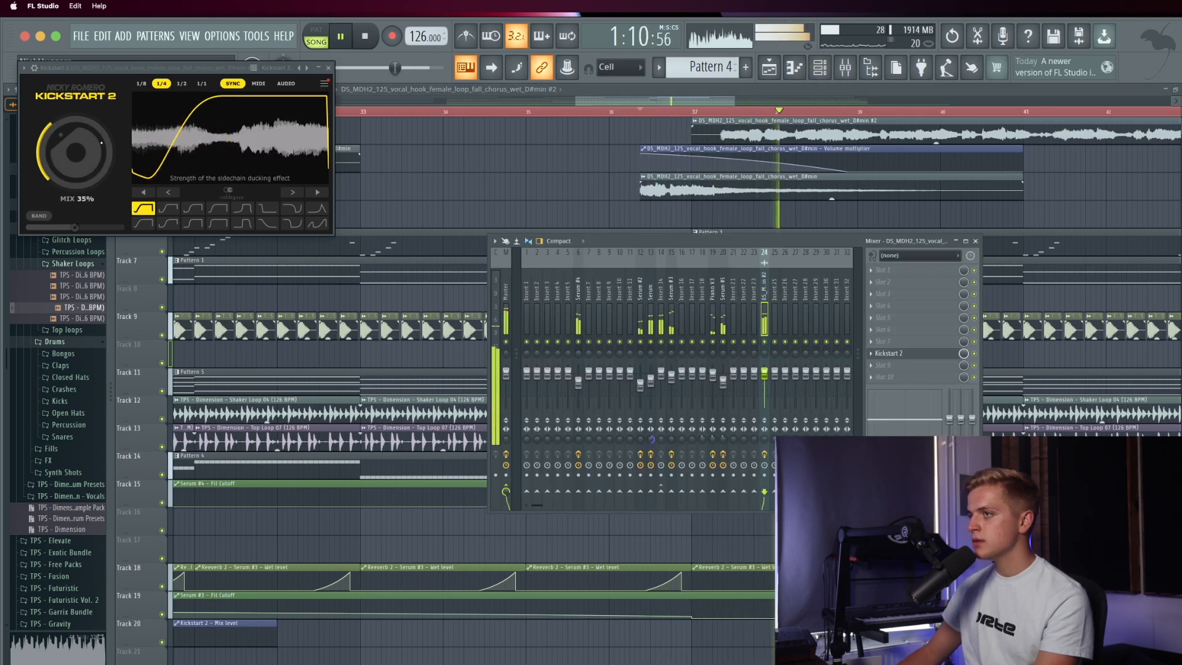
left_click(596, 191)
scroll(516, 185, "down", 8)
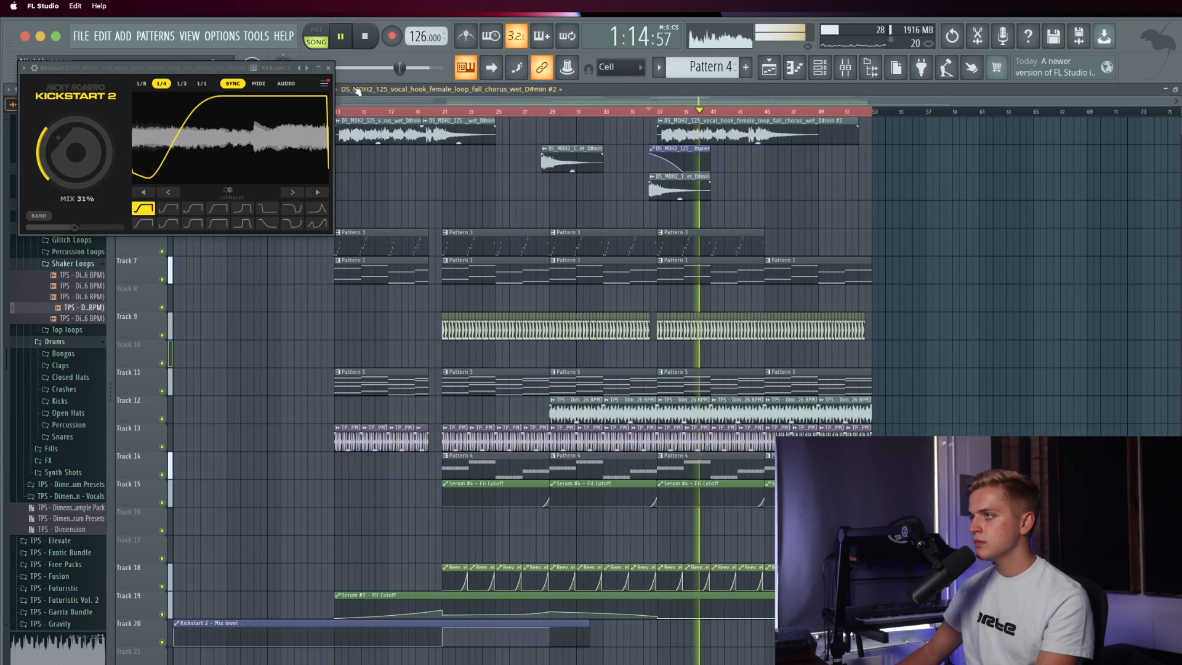
left_click(478, 245)
scroll(708, 354, "up", 4)
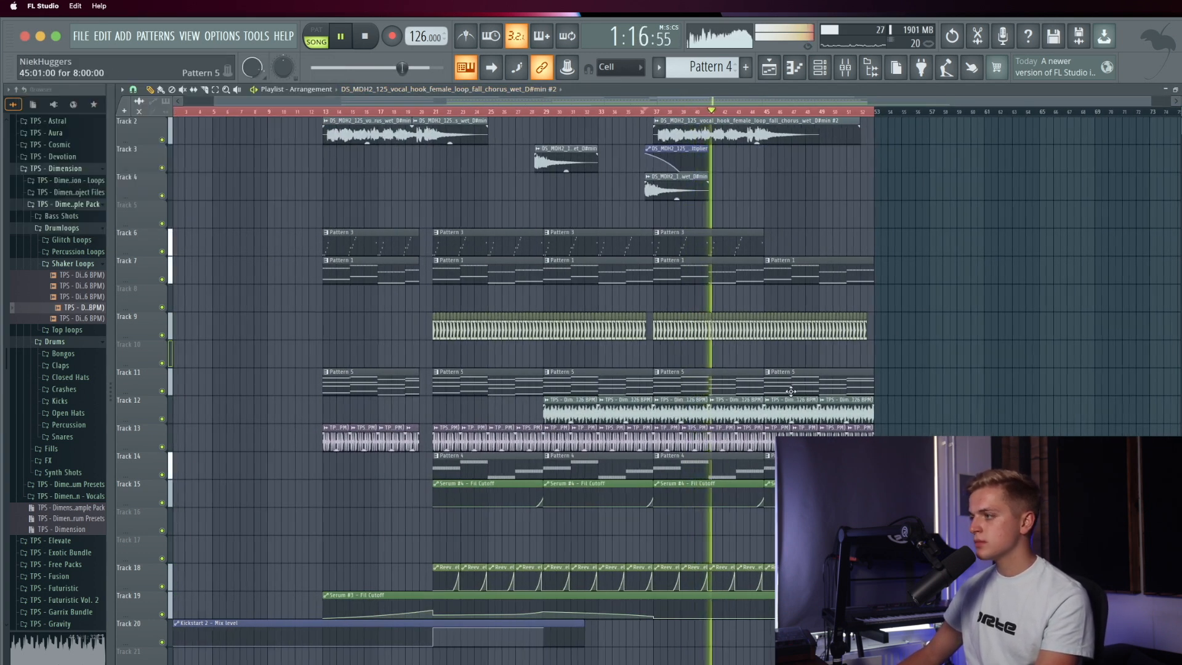
scroll(744, 406, "down", 4)
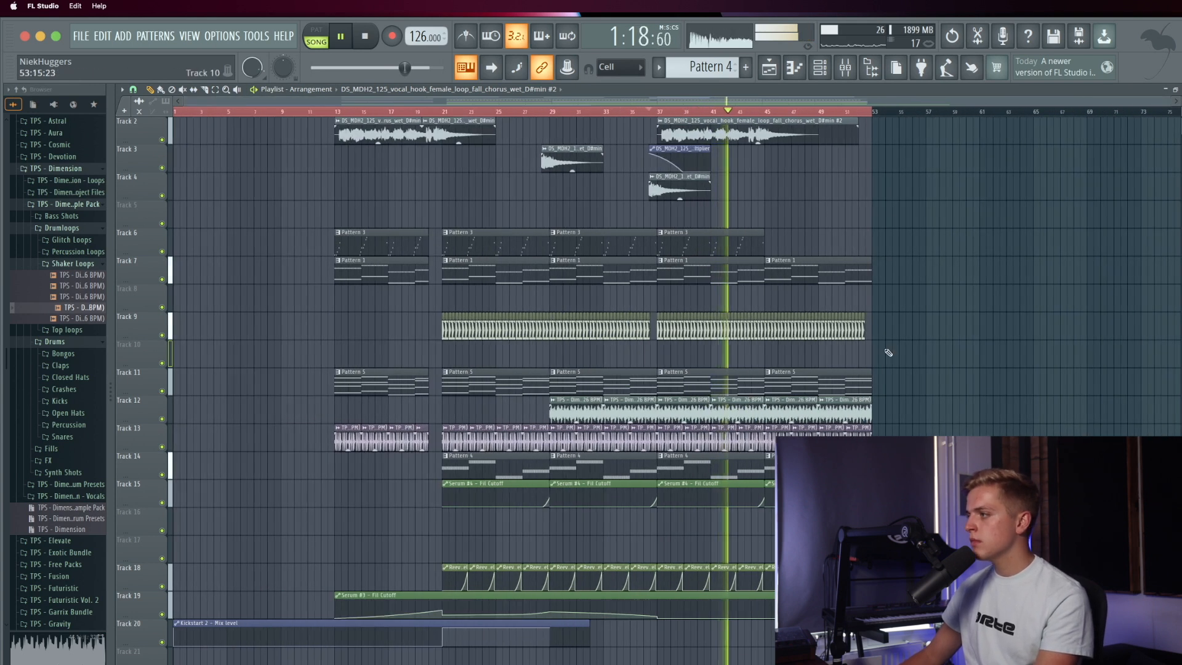
left_click_drag(922, 360, 315, 664)
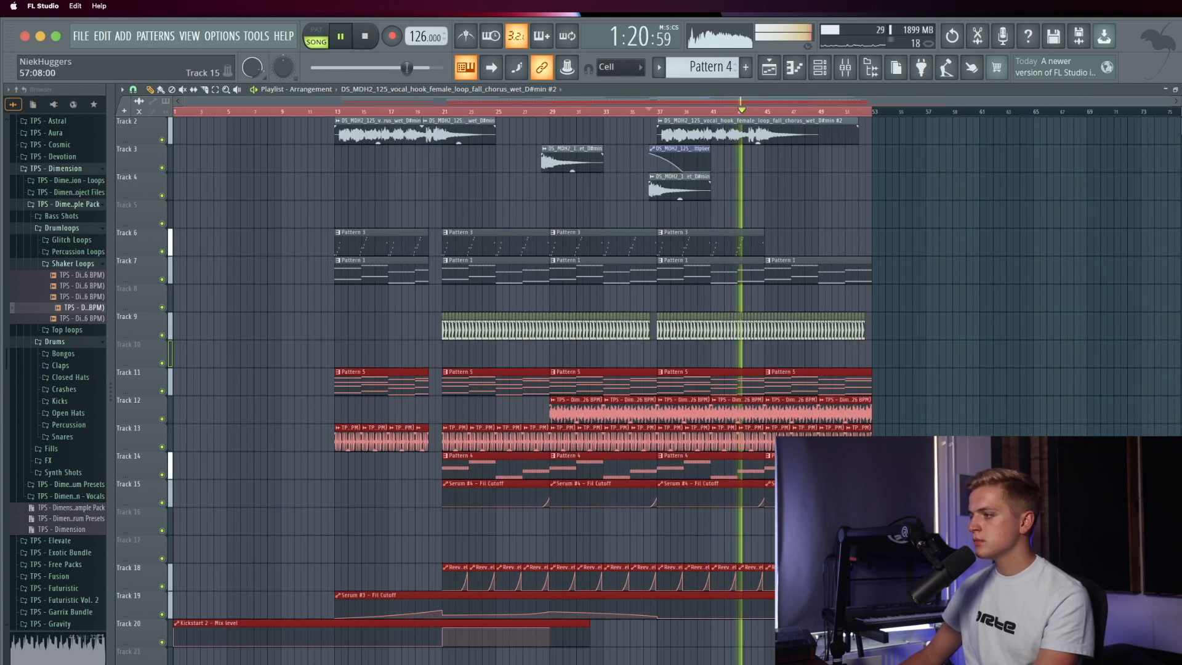
left_click(756, 520)
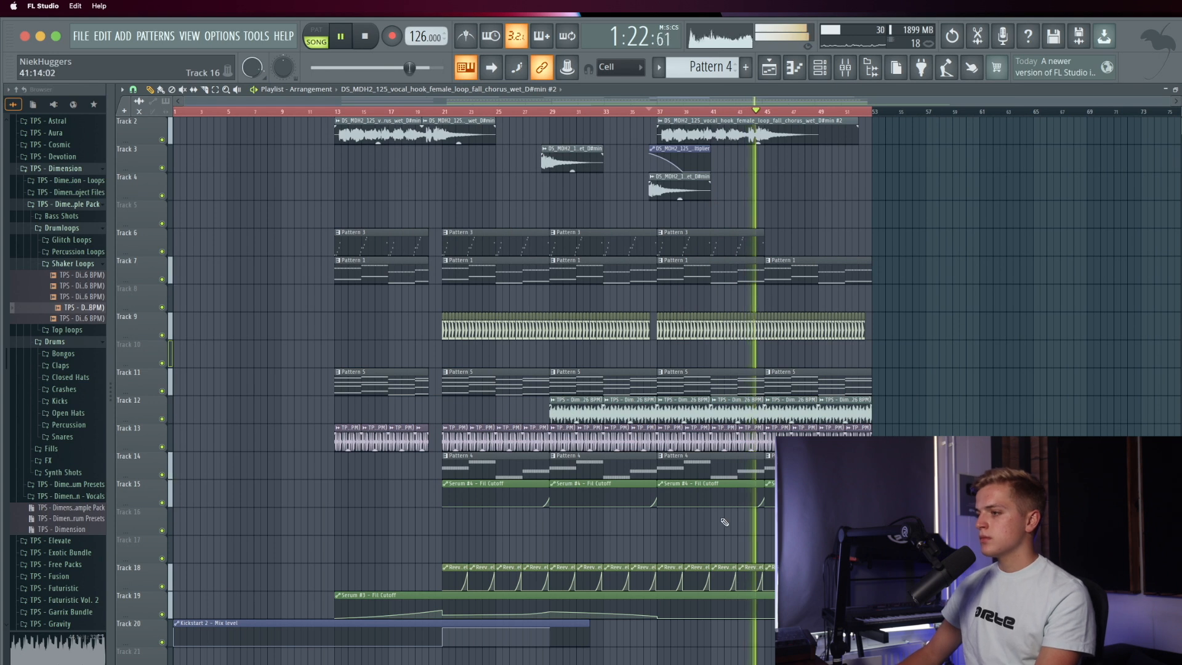
Step: Audition the samples in the Dimension pack's Bongos folder
scroll(725, 522, "down", 2)
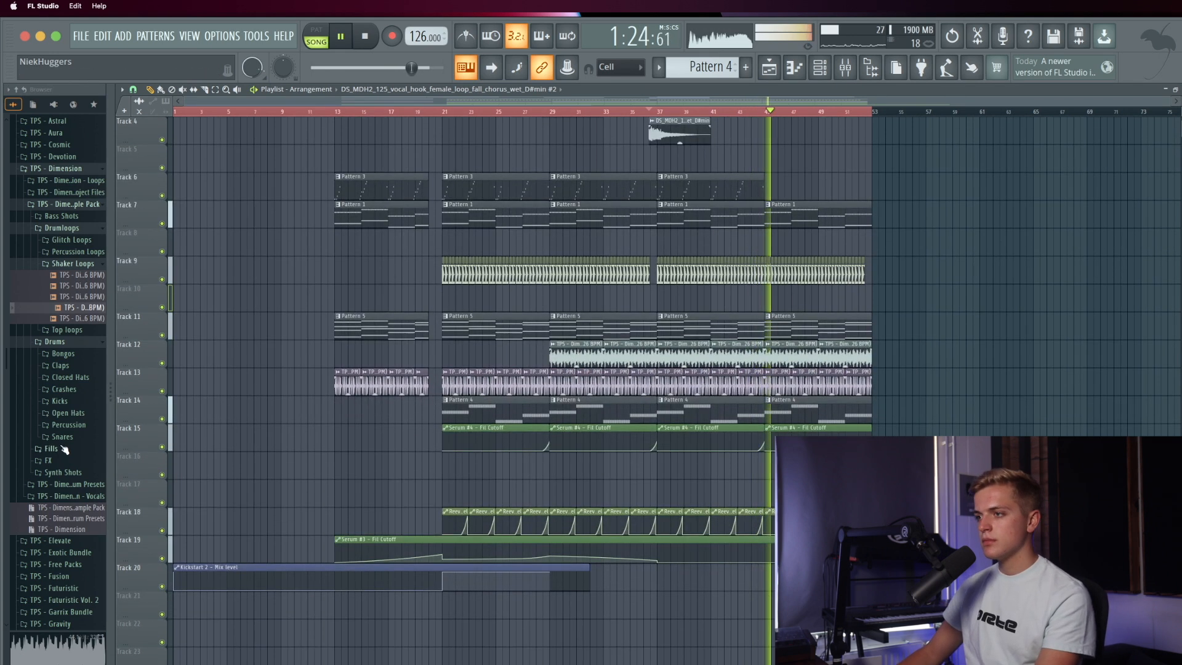
left_click(65, 353)
left_click(83, 378)
key("space")
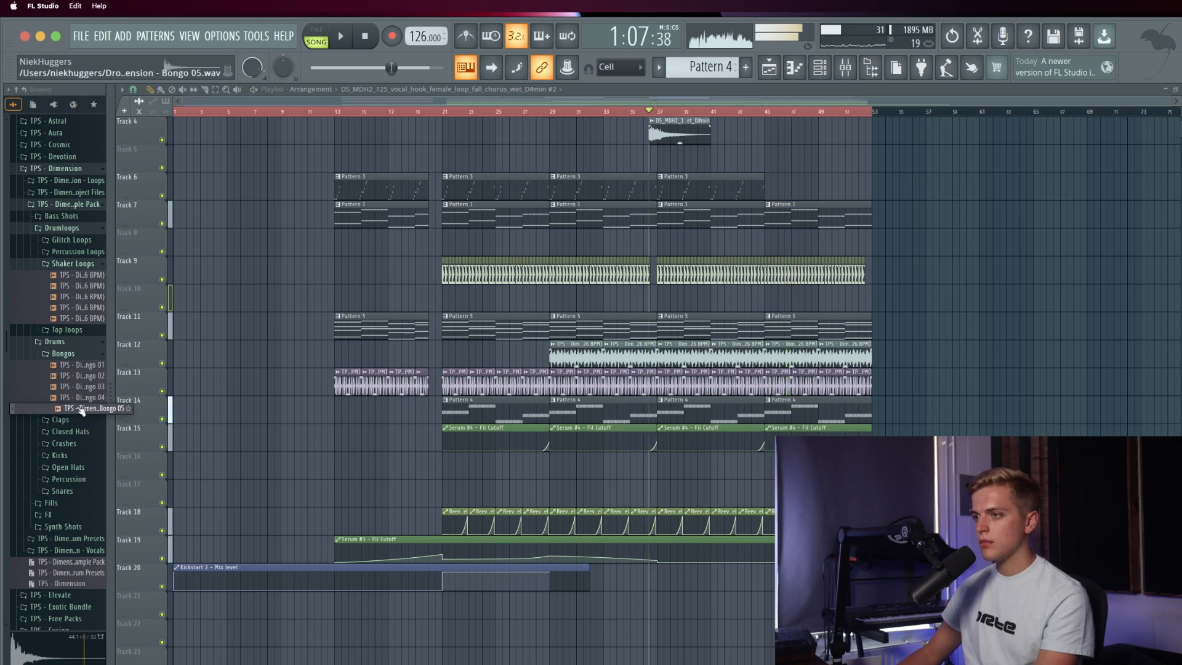
key("space")
left_click(83, 376)
left_click(82, 387)
key("space")
left_click(81, 398)
Step: Place the Bongo 04 sample on Track 16 at bar 21, step 4
mouse_move(84, 404)
left_mouse_down()
mouse_move(400, 471)
mouse_move(552, 461)
left_mouse_up()
right_click(443, 473)
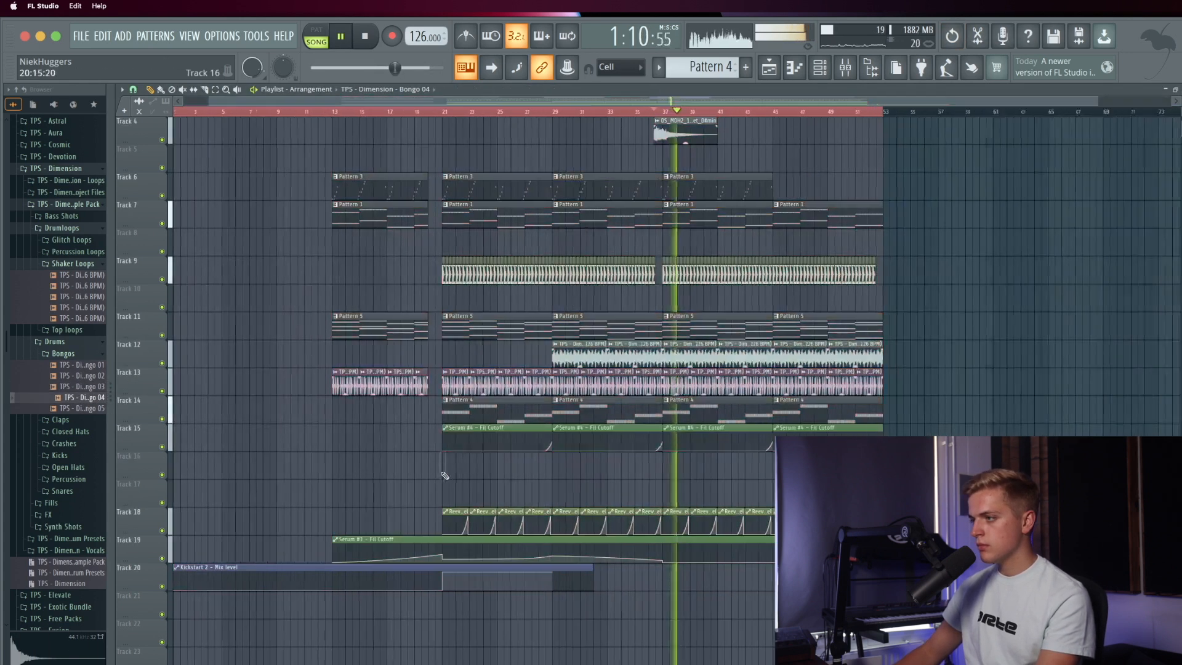
scroll(439, 471, "up", 4)
scroll(400, 113, "up", 5)
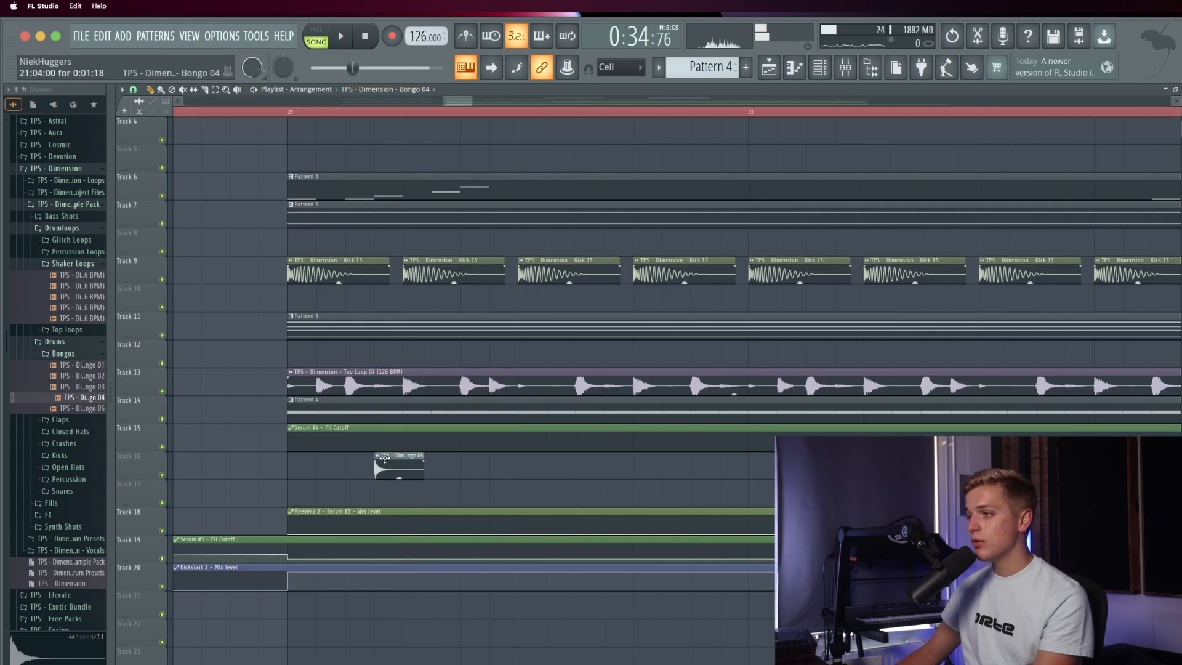
Step: Play the drop from bar 21 and open the Bongo 04 clip's channel settings
left_click(306, 114)
key("space")
key("space")
double_click(401, 456)
key("space")
key("space")
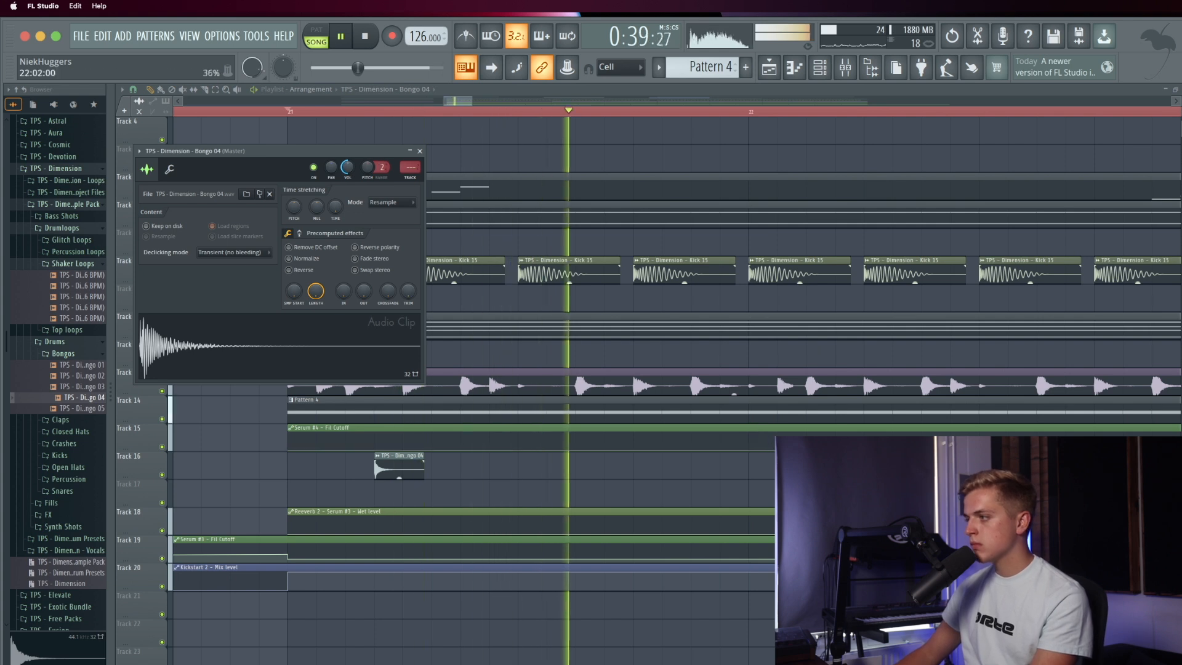
Step: Add two more Bongo 04 hits in bar 22, at step 3 on Track 17 and step 4 on Track 16
left_click(816, 469)
key("space")
key("space")
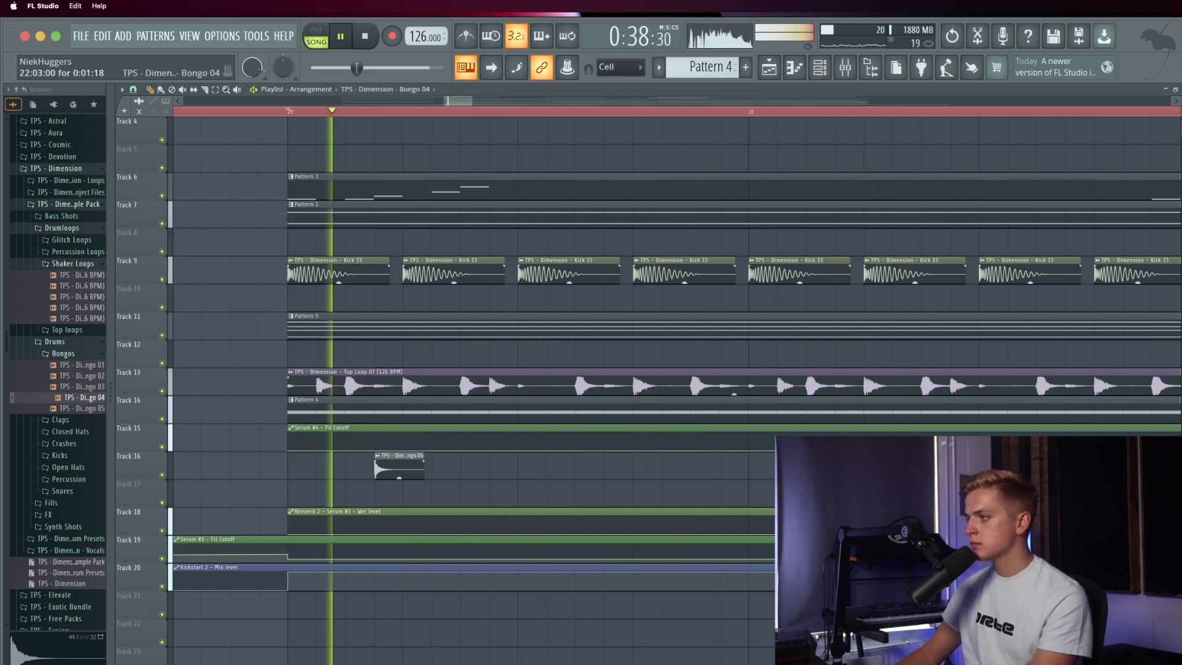
scroll(759, 468, "down", 3)
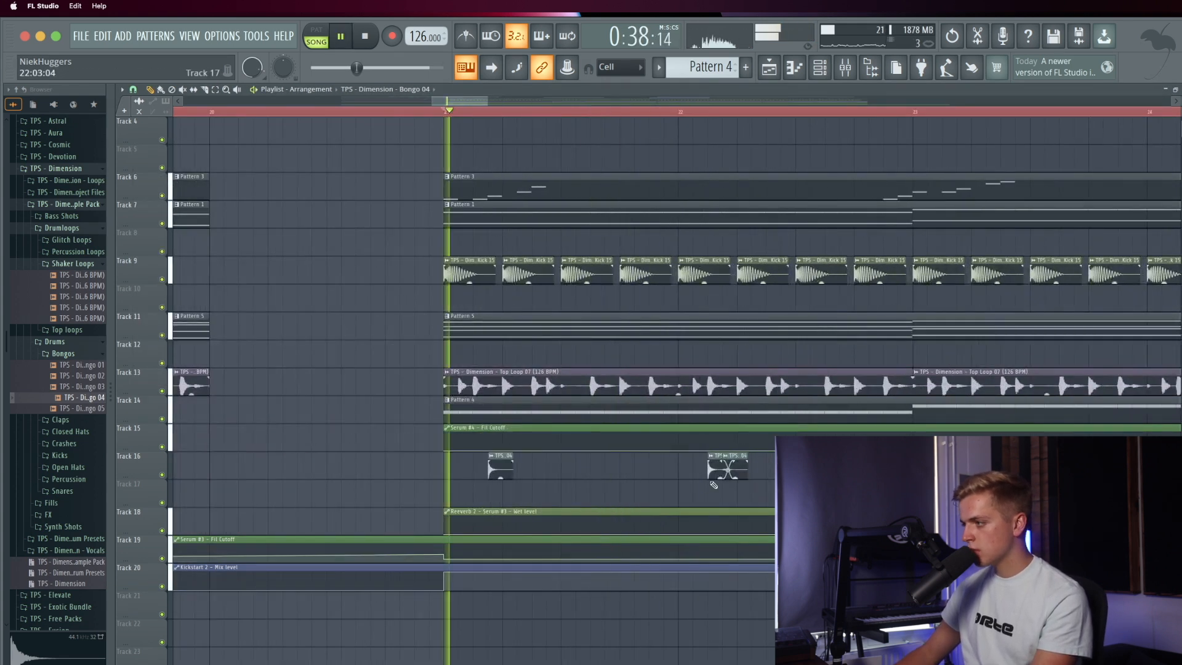
scroll(713, 486, "down", 5)
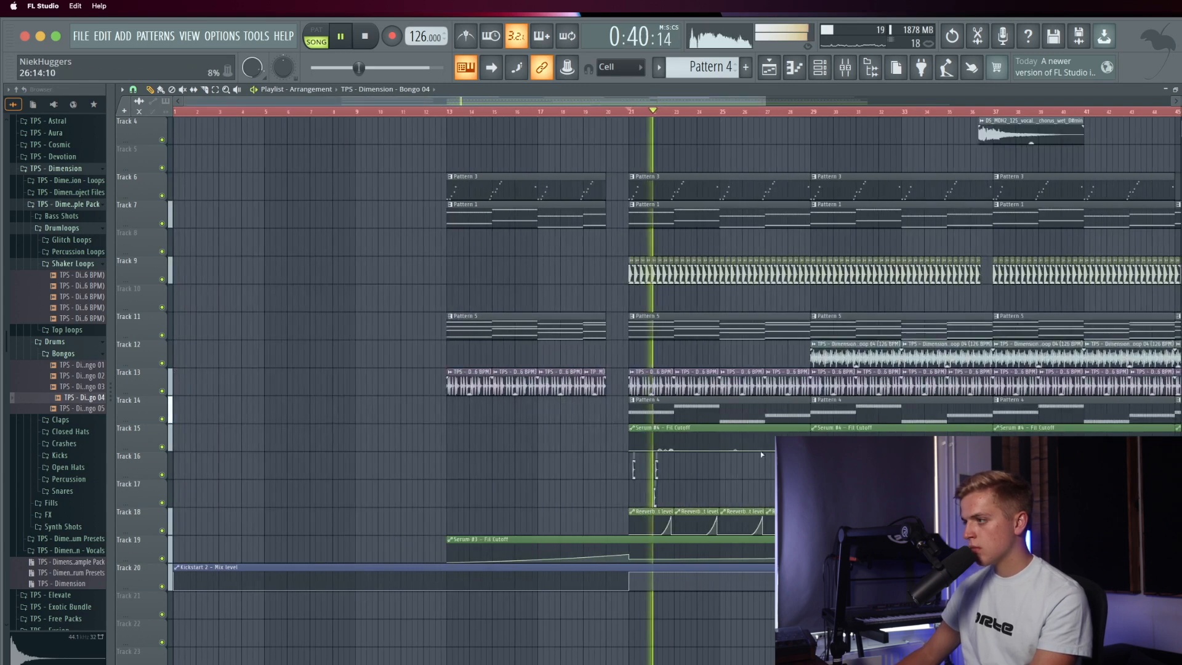
scroll(578, 279, "up", 5)
key("space")
key("space")
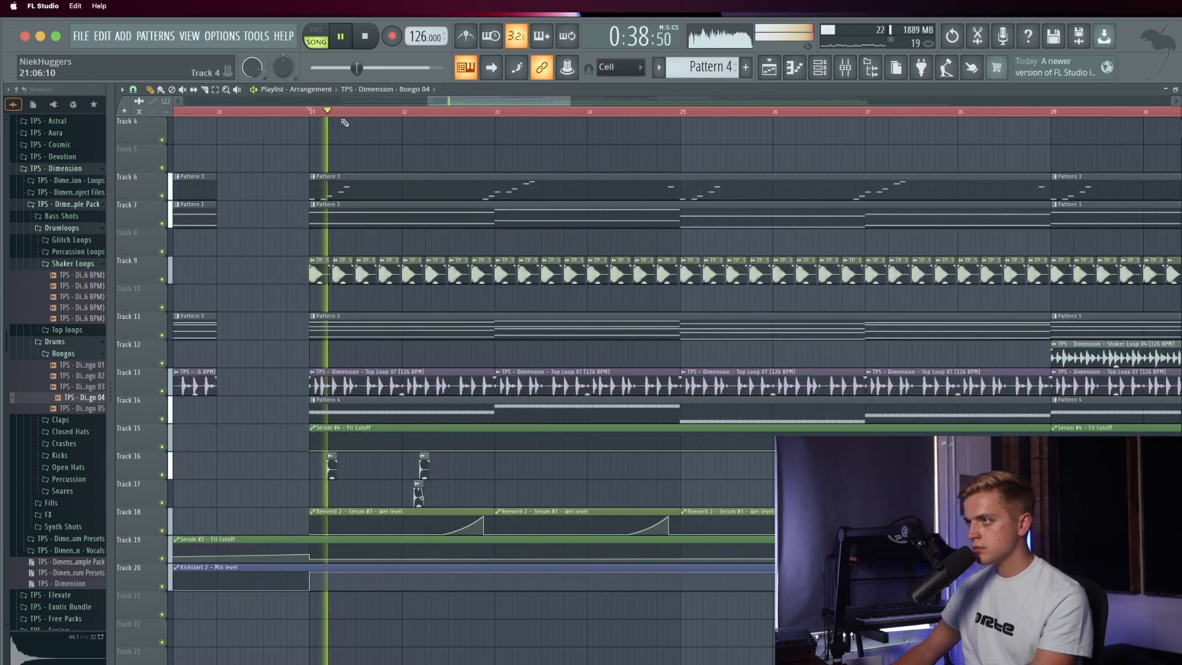
Step: Repeat the bongo phrase of bars 21 and 22 on Tracks 16 and 17 across the whole drop, undoing the surplus repeat
left_click_drag(313, 112, 497, 123)
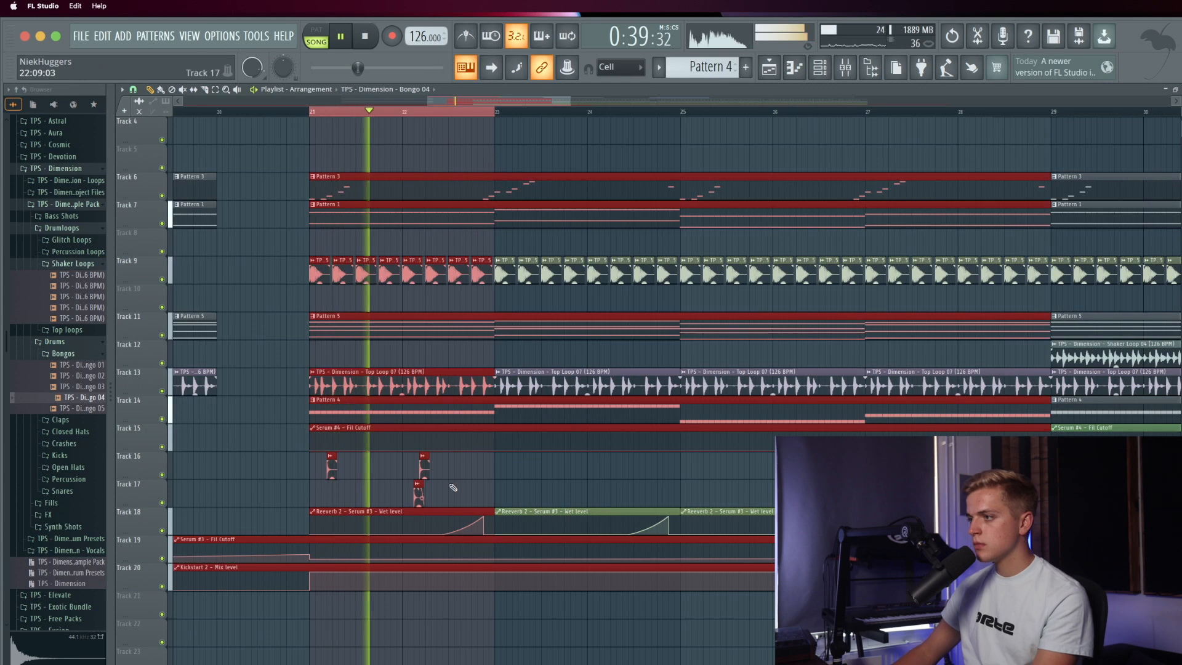
left_click_drag(453, 487, 314, 444, "ctrl")
key("ctrl+b")
scroll(314, 443, "down", 5)
key("ctrl+b")
key("ctrl+b")
key("ctrl+b")
key("ctrl+b")
key("ctrl+b")
key("ctrl+b")
key("ctrl+b")
key("ctrl+b")
key("ctrl+b")
key("ctrl+b")
key("ctrl+b")
key("ctrl+b")
key("ctrl+b")
key("ctrl+b")
key("ctrl+b")
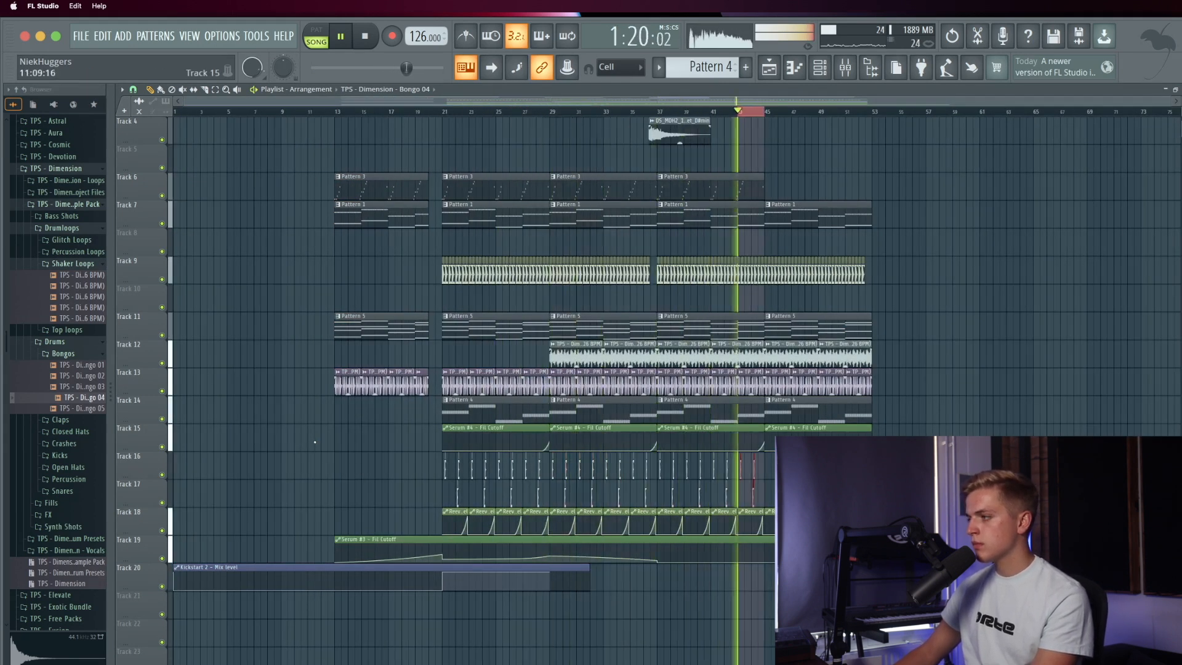
key("ctrl+z")
Step: Play from bar 17 and raise the peak of the Serum #3 filter cutoff automation at bar 21
key("ctrl+a")
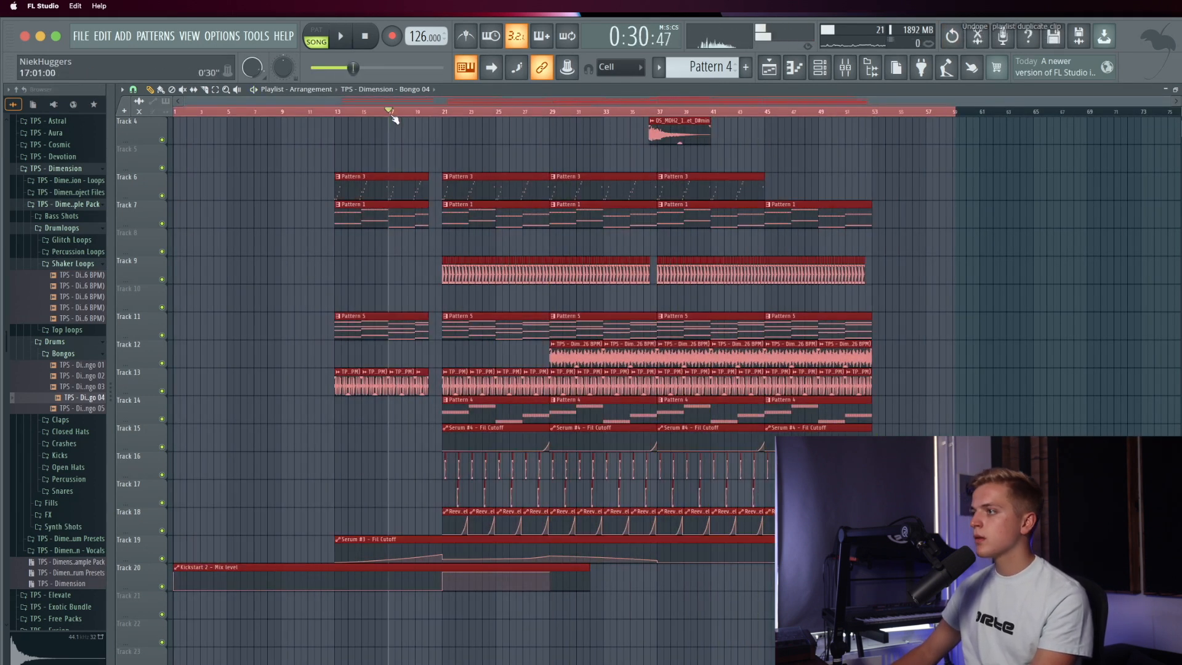
key("space")
key("ctrl+d")
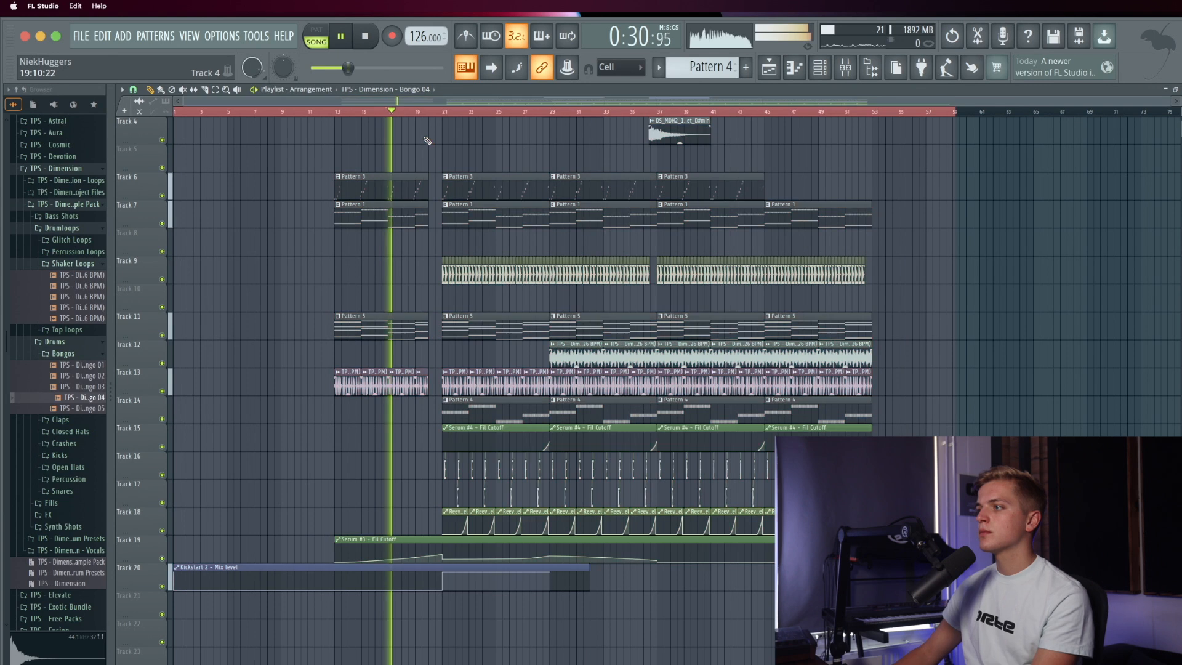
left_click(445, 550)
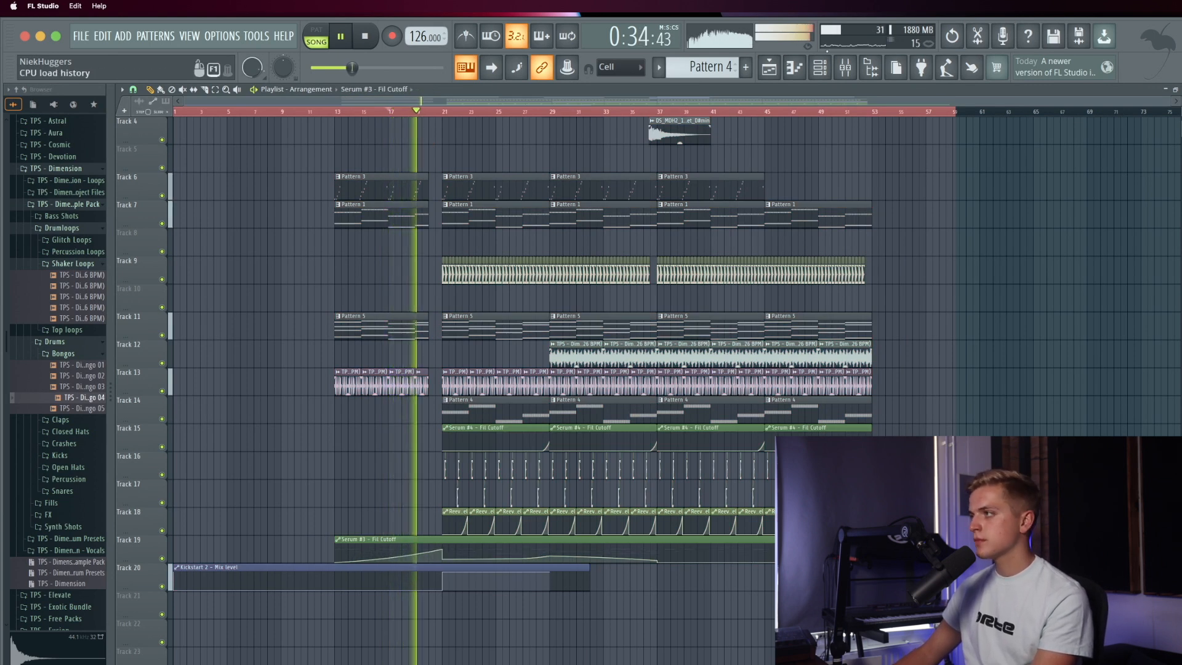
Step: Solo mixer inserts to find insert 14 and load Fruity Parametric EQ 2 in its effect slot 4
left_click(845, 68)
key("space")
key("space")
left_click(663, 318)
right_click(661, 341)
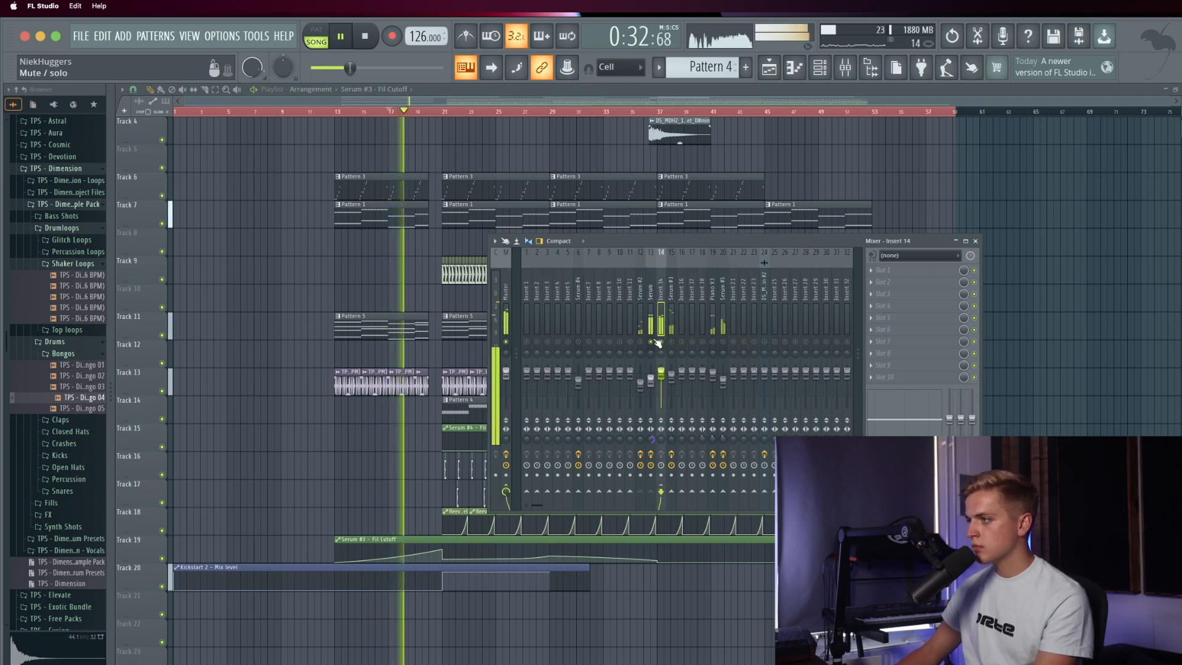
right_click(659, 342)
key("space")
left_click(918, 306)
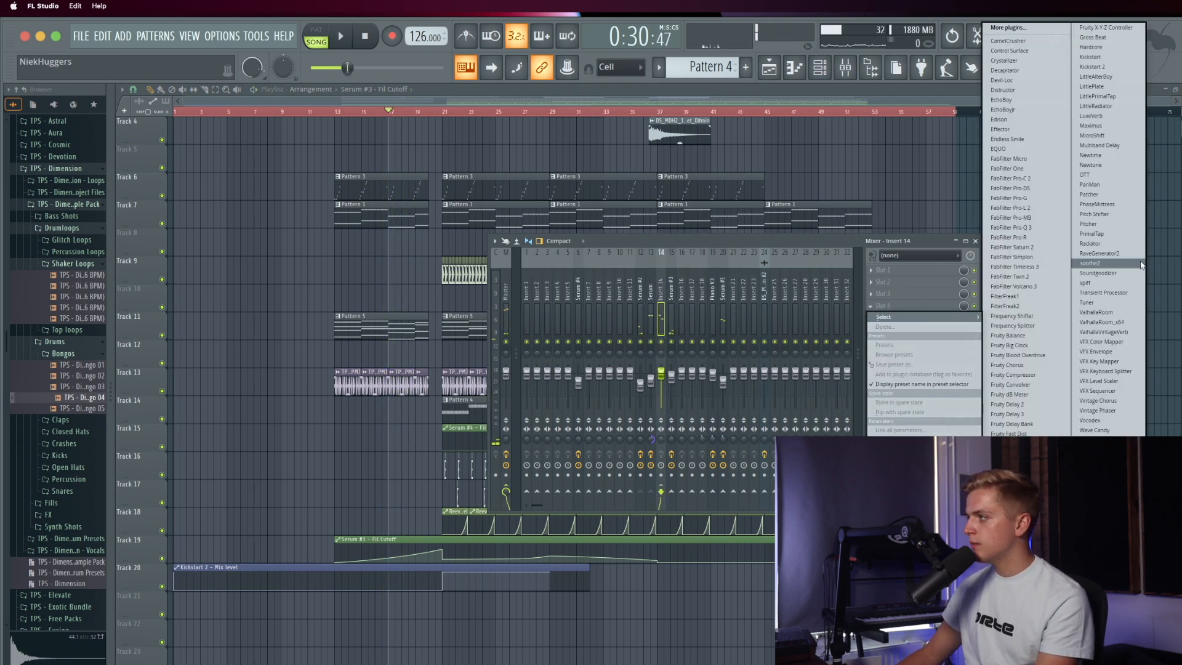
left_click(1016, 542)
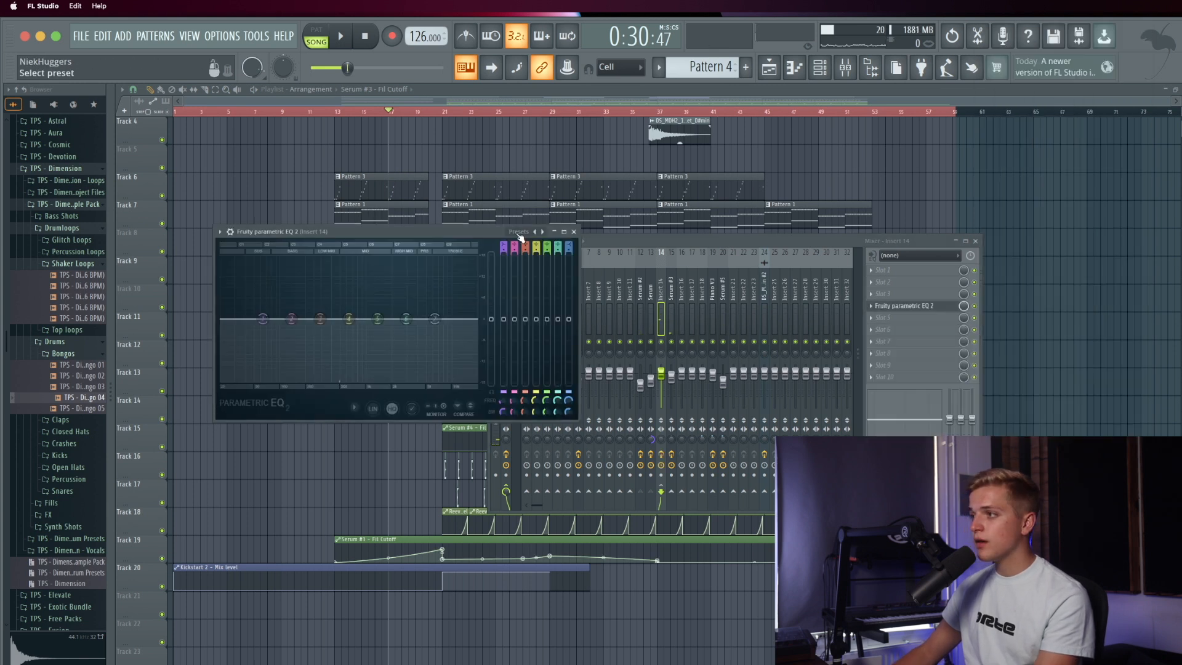
Step: Choose a preset in the insert 14 EQ and create an automation clip for its Band 1 frequency on Track 5
left_click(519, 237)
left_click(550, 276)
right_click(503, 402)
left_click(540, 497)
right_click(193, 520)
scroll(362, 140, "up", 1)
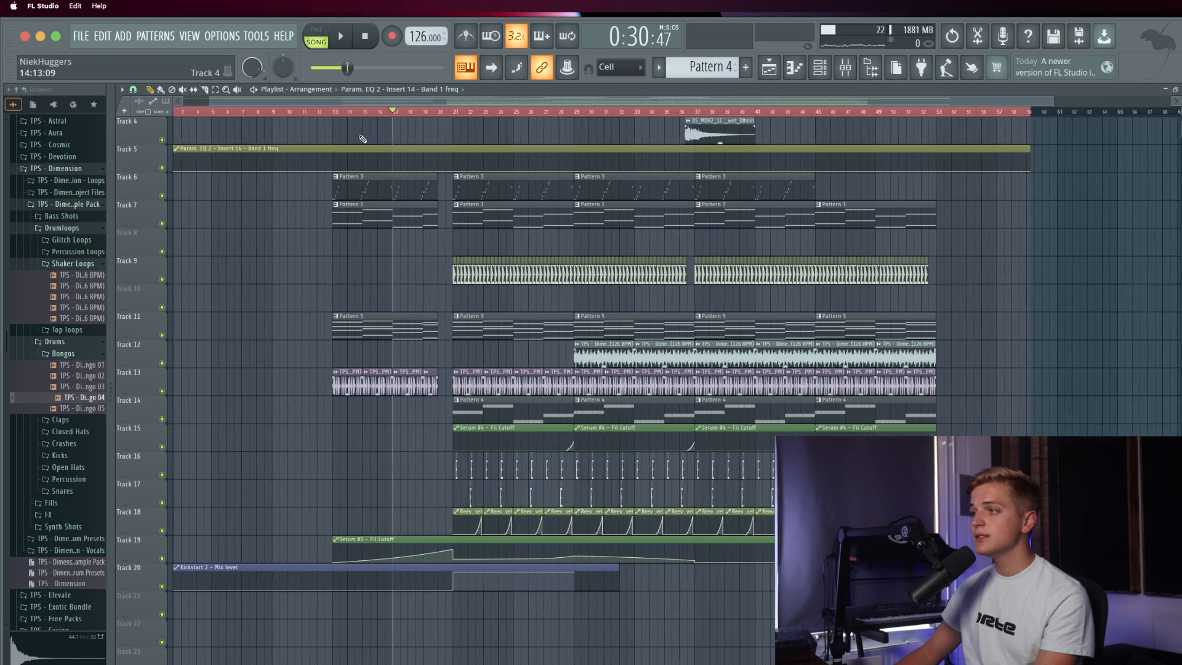
Step: Shape the Band 1 frequency automation to rise from bar 13 to 64% at bar 20 and fall back to its minimum at bar 21
scroll(341, 169, "up", 3)
key("space")
mouse_move(443, 159)
left_mouse_down()
mouse_move(622, 171)
mouse_move(933, 163)
left_mouse_up()
key("space")
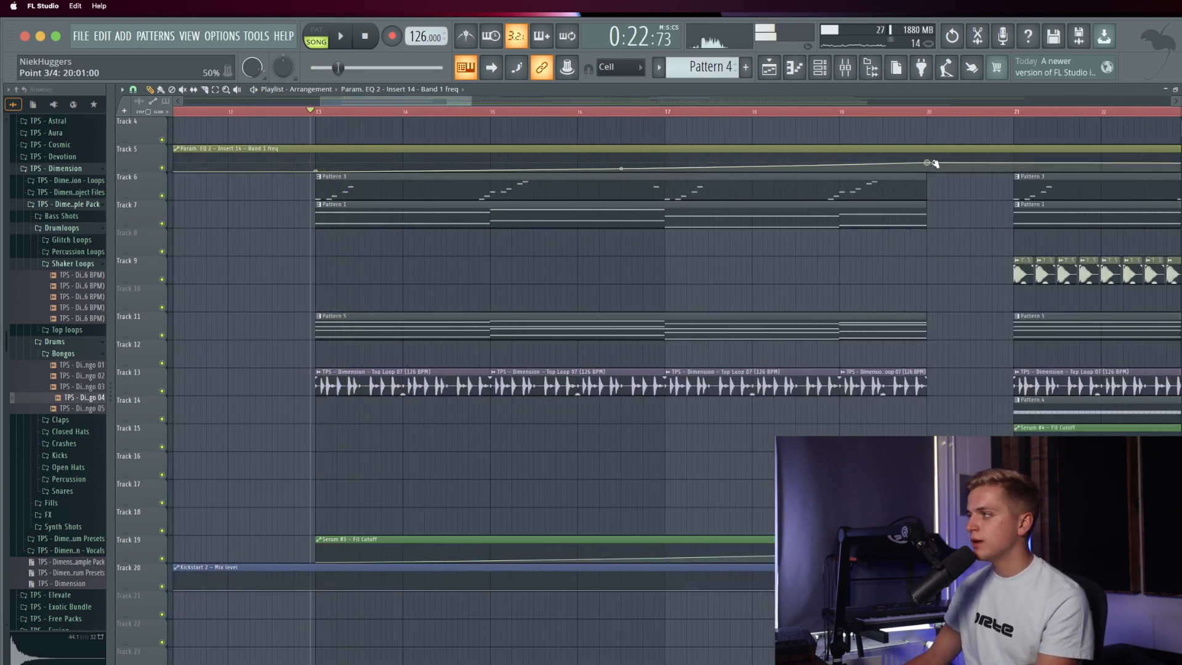
key("space")
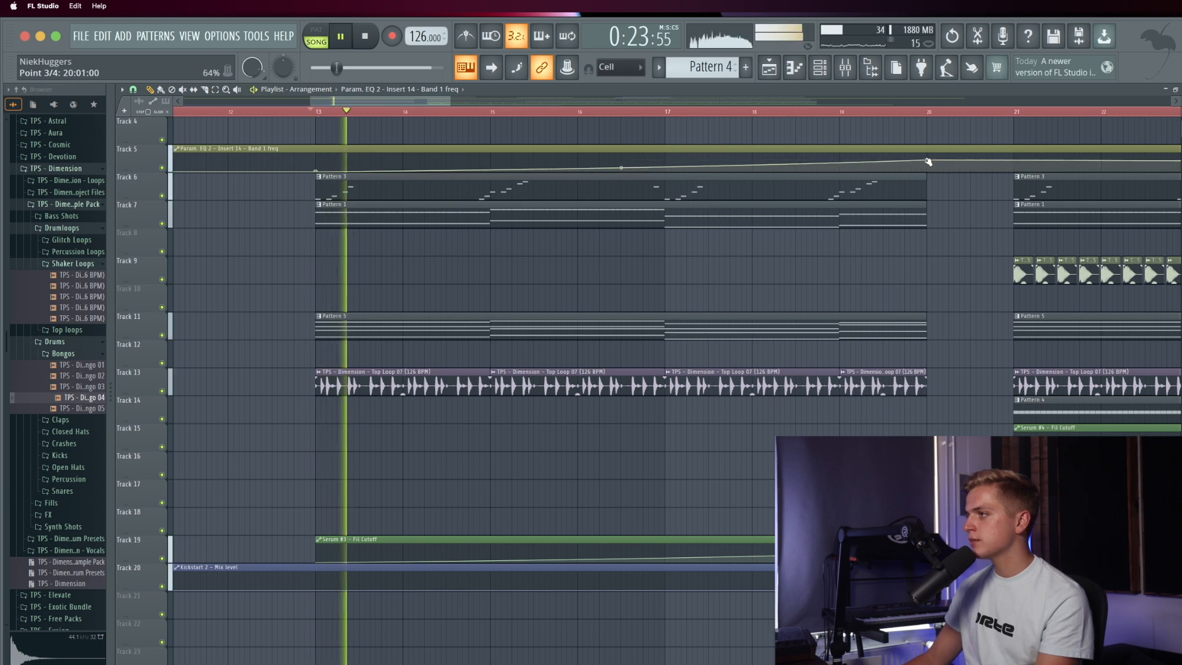
scroll(674, 127, "down", 1)
scroll(677, 166, "down", 3)
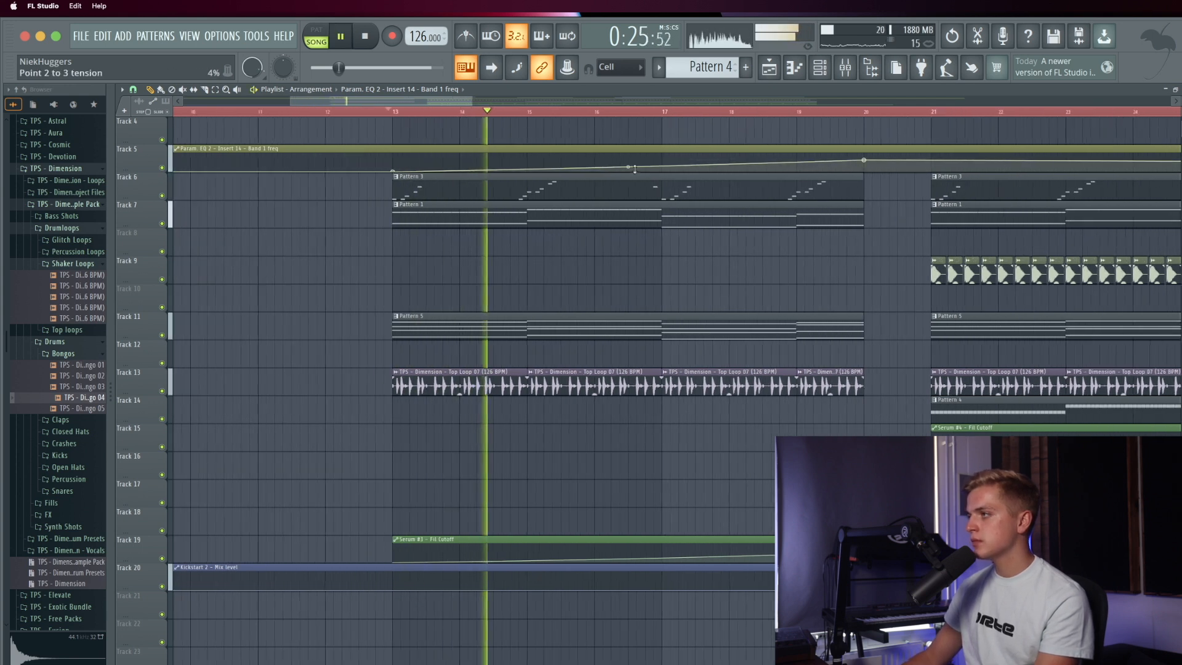
left_click_drag(835, 161, 879, 165)
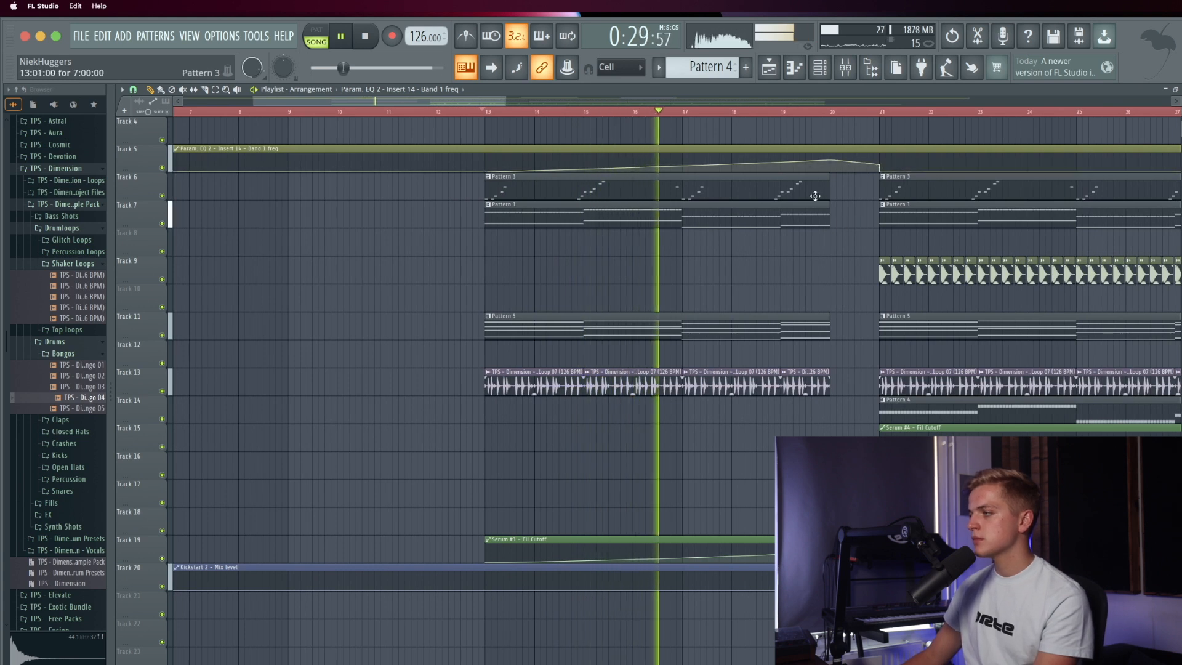
Step: Move the automation clips on Tracks 18, 19 and 20 down by one track
scroll(395, 303, "down", 6)
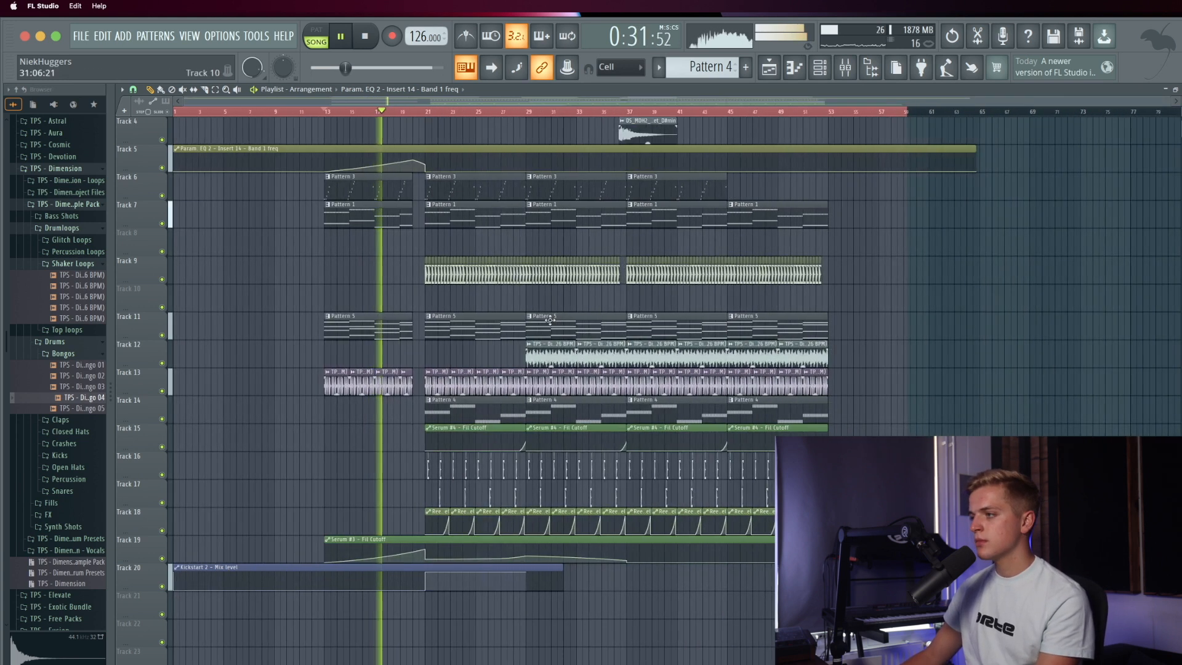
left_click_drag(871, 522, 241, 653)
key("shift+Down")
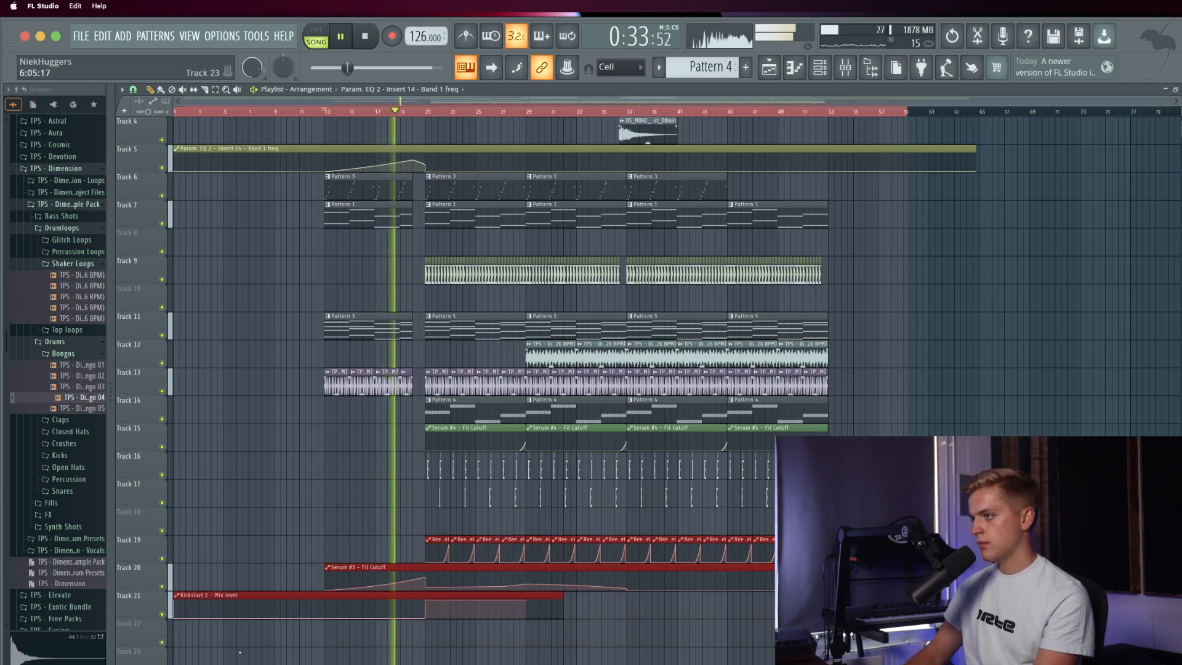
key("ctrl+d")
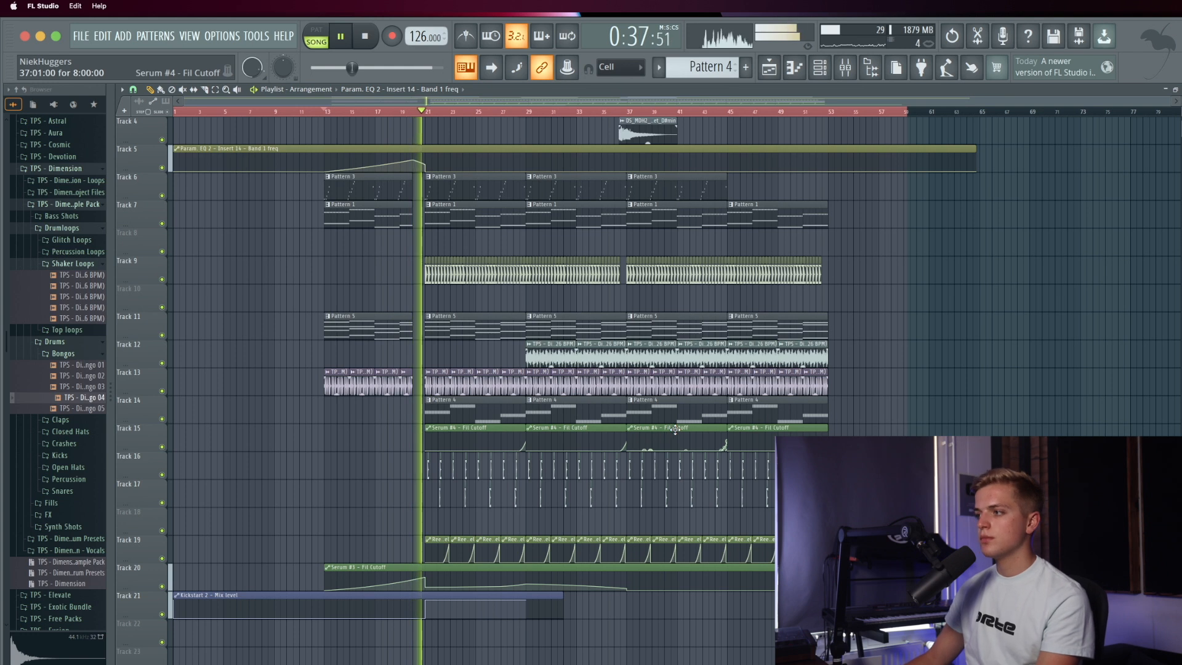
Step: Audition the downlifters in the FX folder of the TPS - Dimension sample pack
left_click(38, 345)
left_click(72, 264)
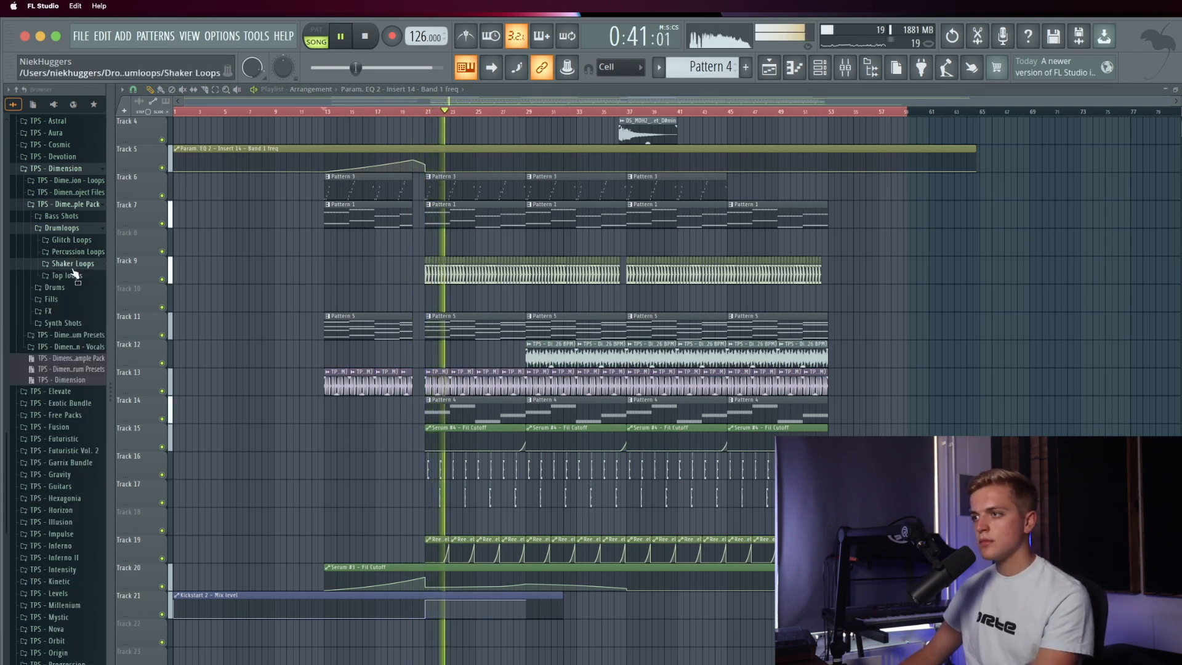
left_click(81, 311)
key("space")
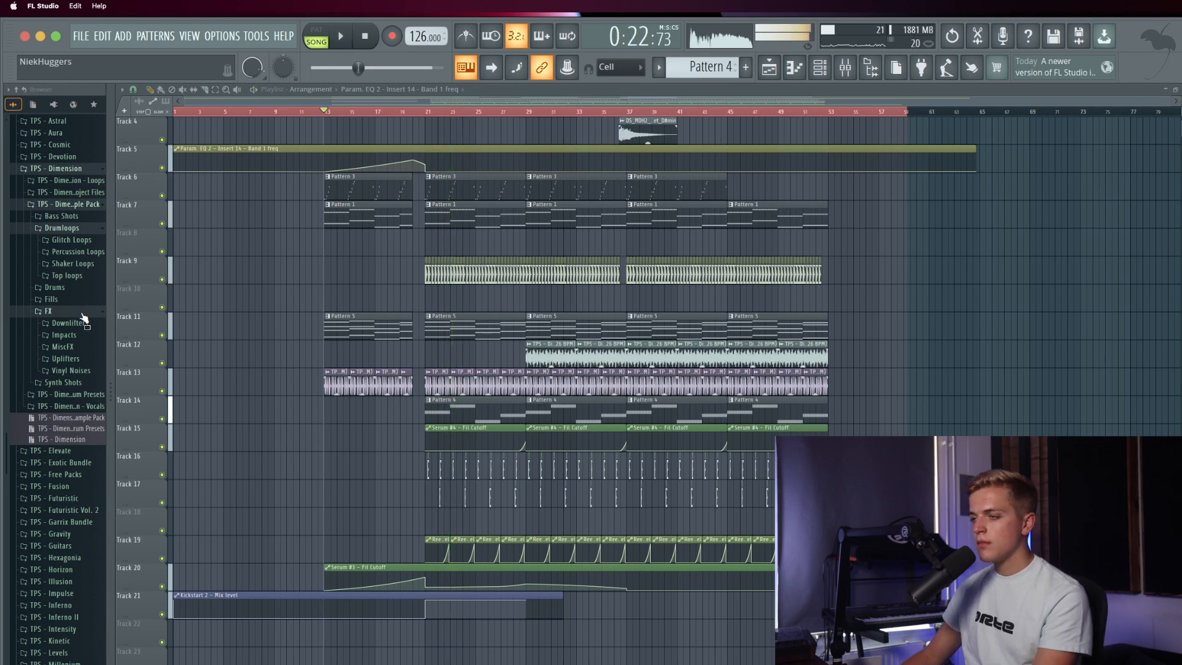
left_click(81, 323)
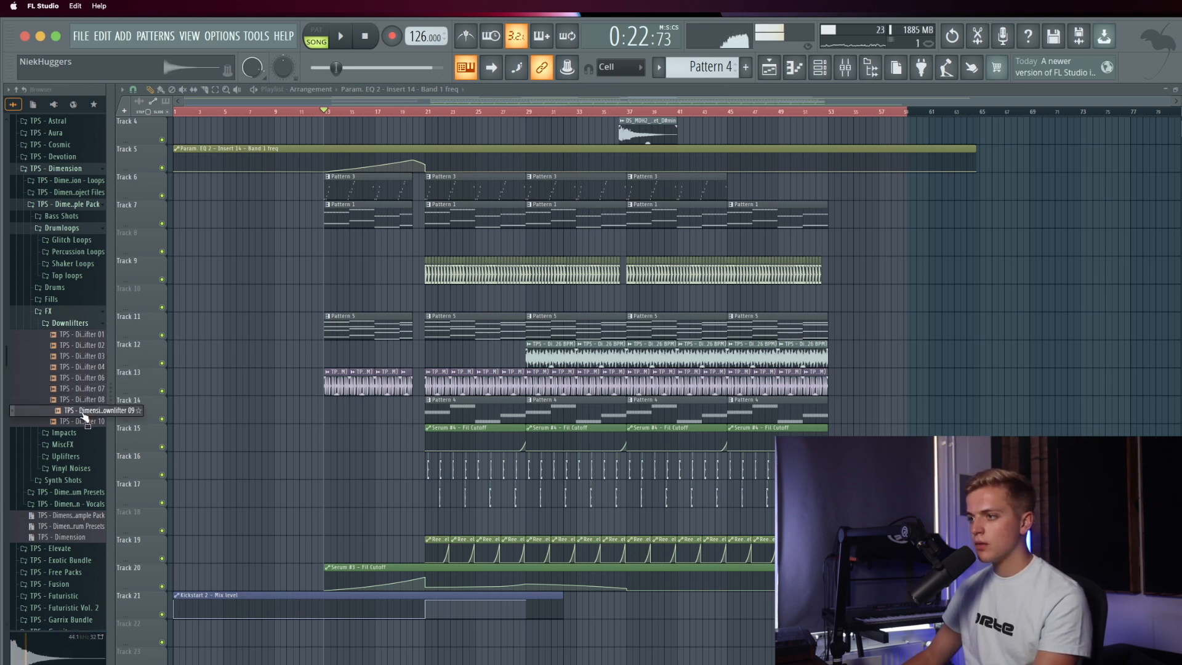
left_click(82, 346)
left_click(69, 322)
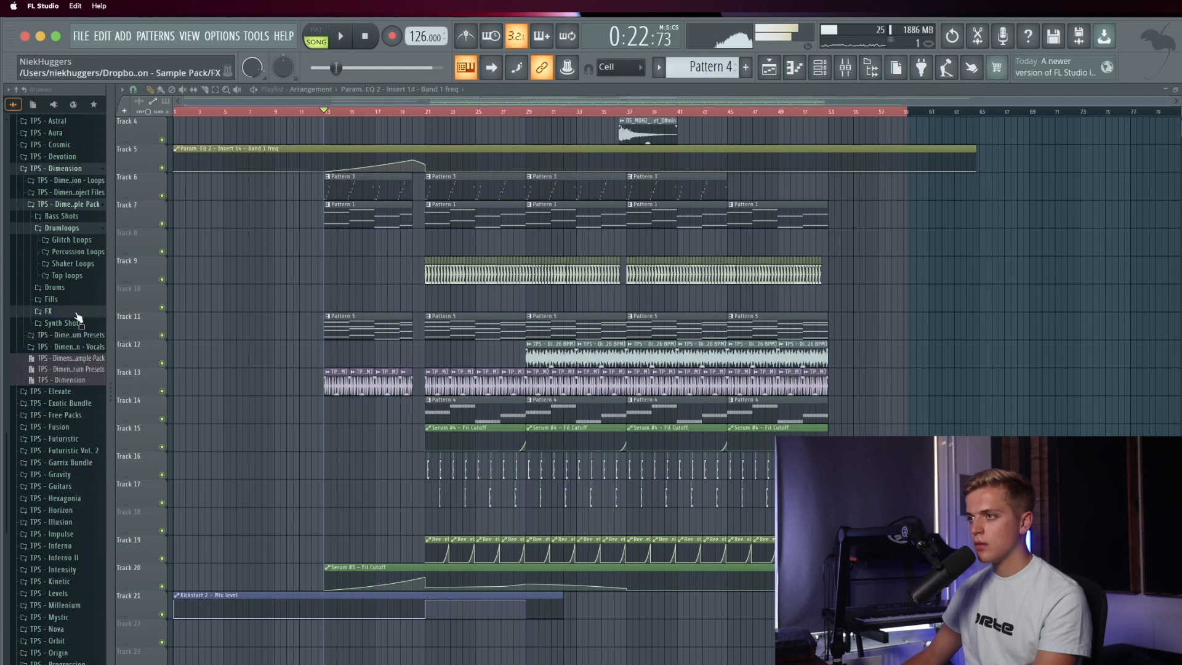
left_click(69, 204)
Step: Place Impact 08 from the TPS - Horizon FX samples on Track 18 at bar 21 and set its channel volume to 40%
left_click(60, 392)
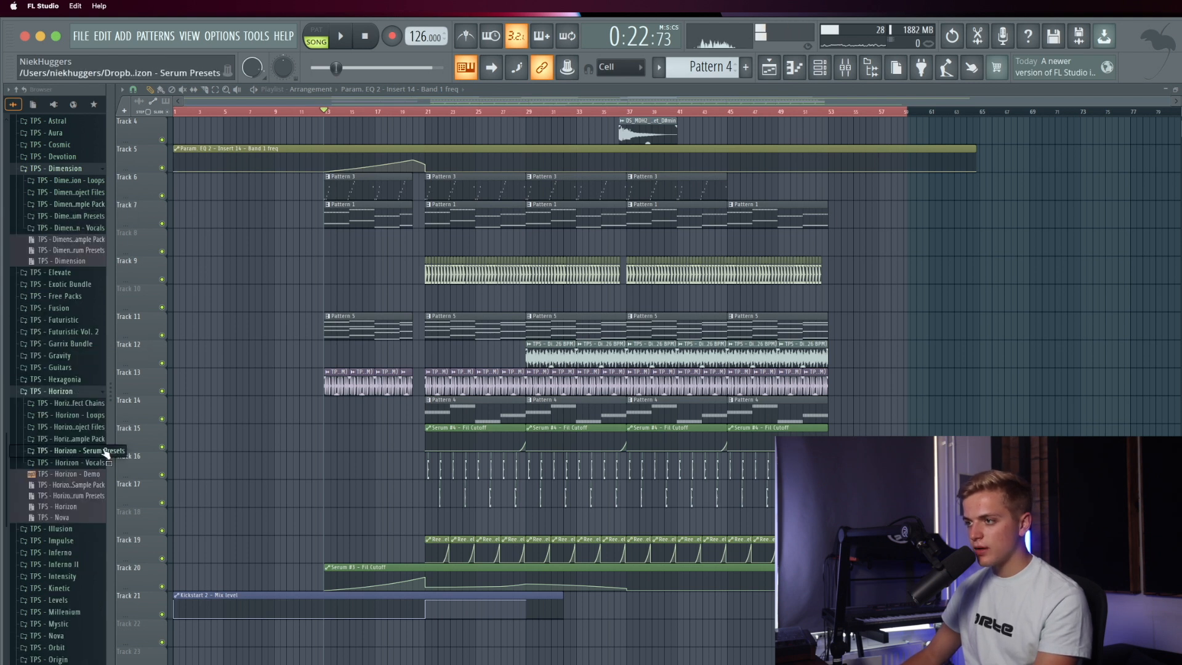
left_click(90, 441)
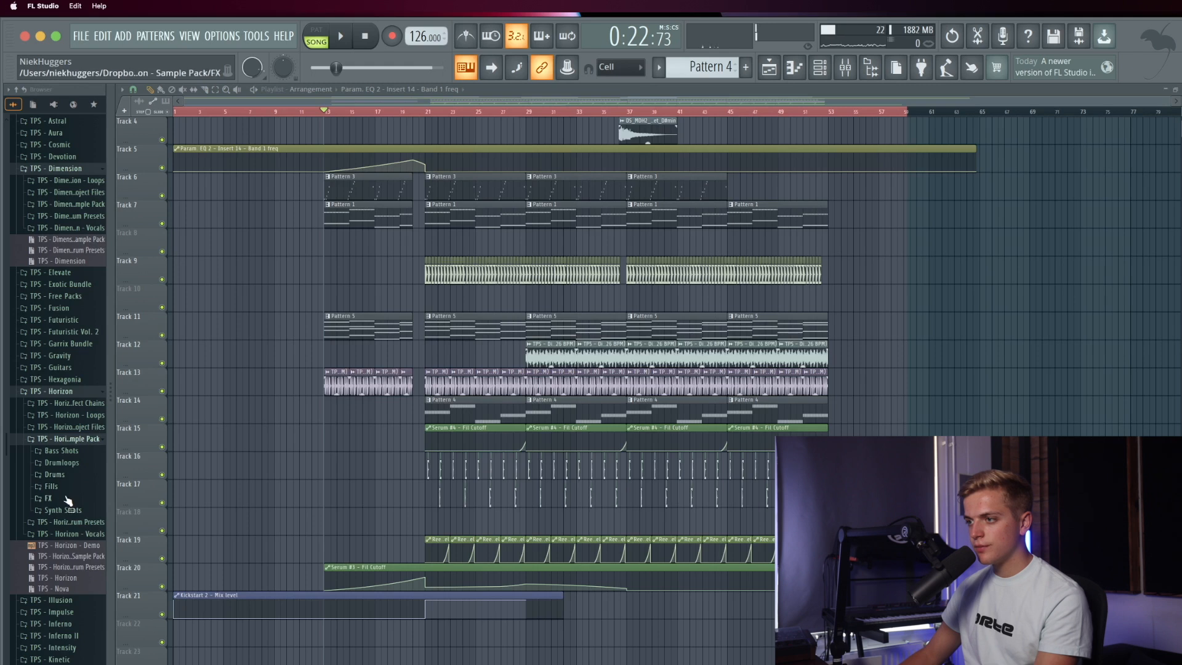
left_click(69, 497)
left_click(64, 534)
left_click(100, 566)
left_click(90, 620)
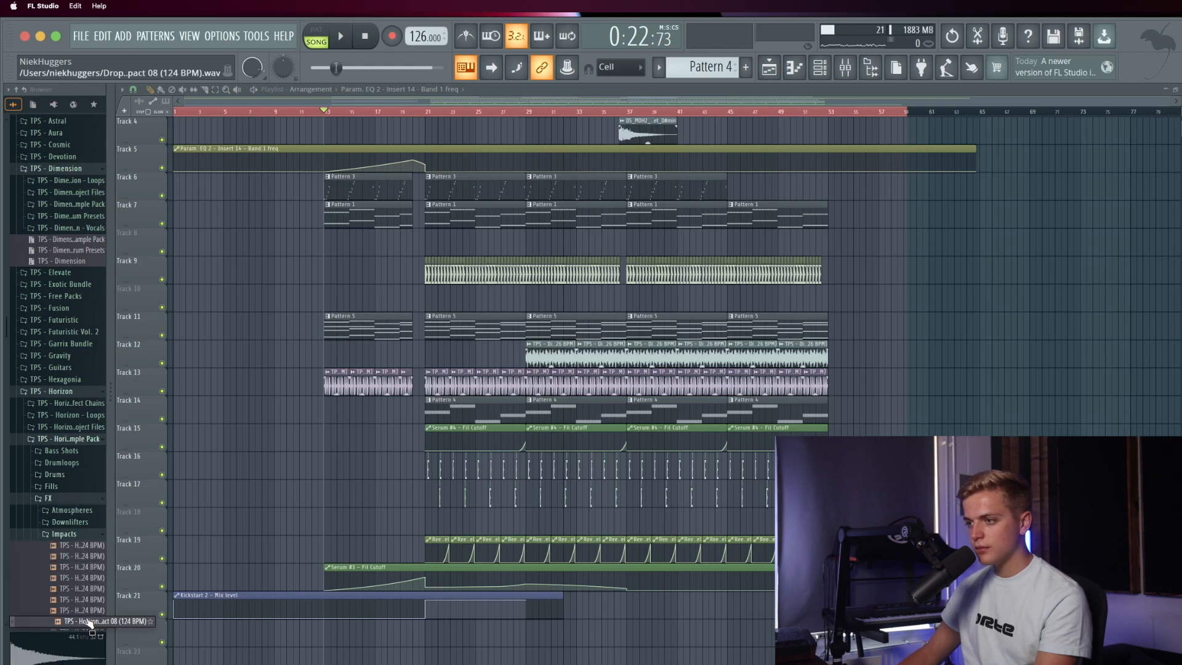
left_click_drag(89, 622, 421, 522)
key("space")
scroll(421, 522, "up", 5)
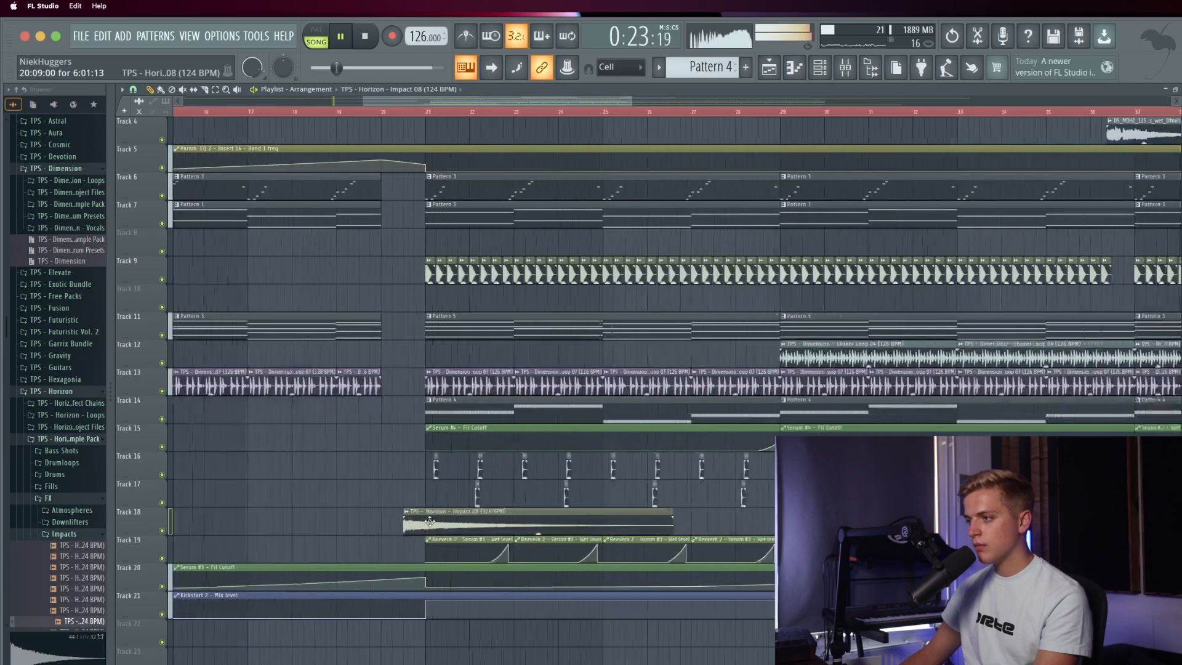
left_click_drag(440, 520, 467, 519)
double_click(467, 519)
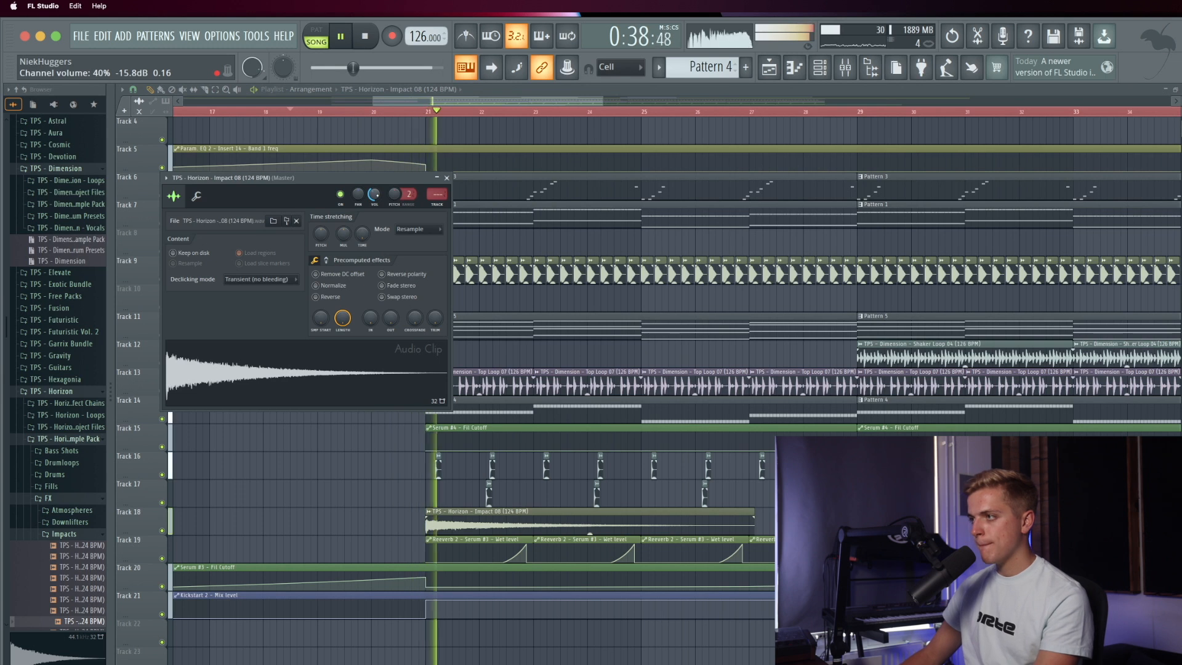
key("Escape")
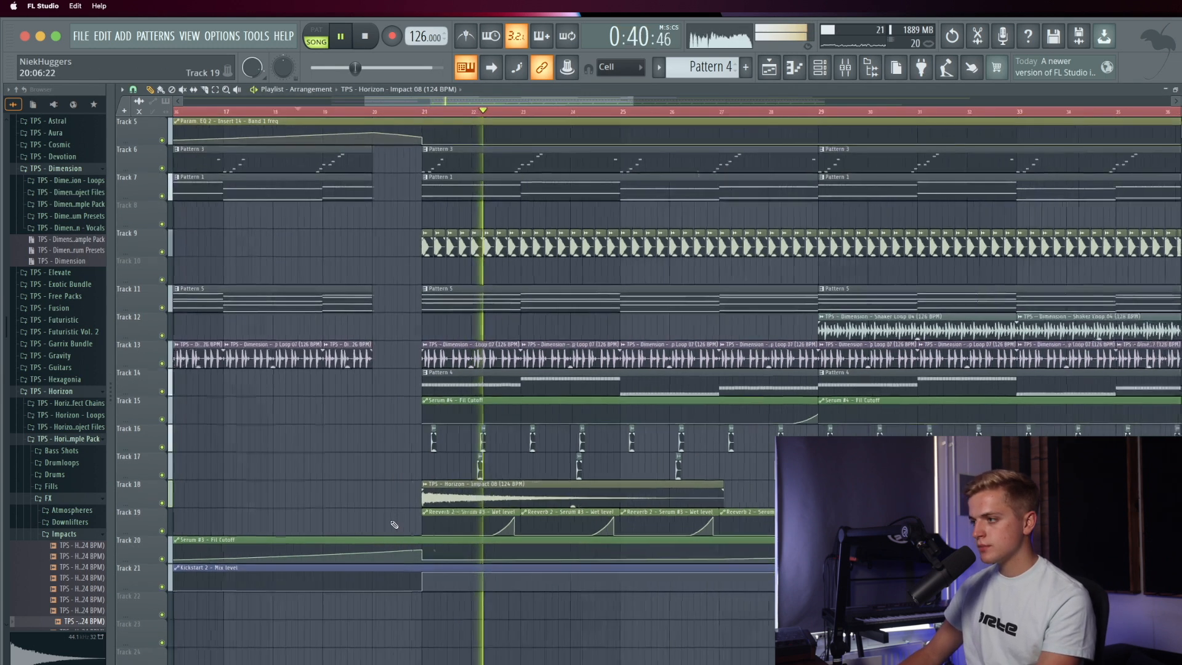
Step: Move the clips on Track 18 and below down two tracks, with the Impact 08 clip raised back up to Track 19
scroll(388, 510, "down", 2, "ctrl")
scroll(388, 510, "down", 1)
scroll(388, 510, "down", 3, "ctrl")
left_click_drag(327, 662, 974, 486)
key("shift+Down")
key("shift+Down")
left_click_drag(468, 547, 468, 517)
Step: Set the quick fade out of the Bongo 04 audio clip on Track 17 to 19%
scroll(468, 518, "up", 7, "ctrl")
scroll(358, 466, "up", 3)
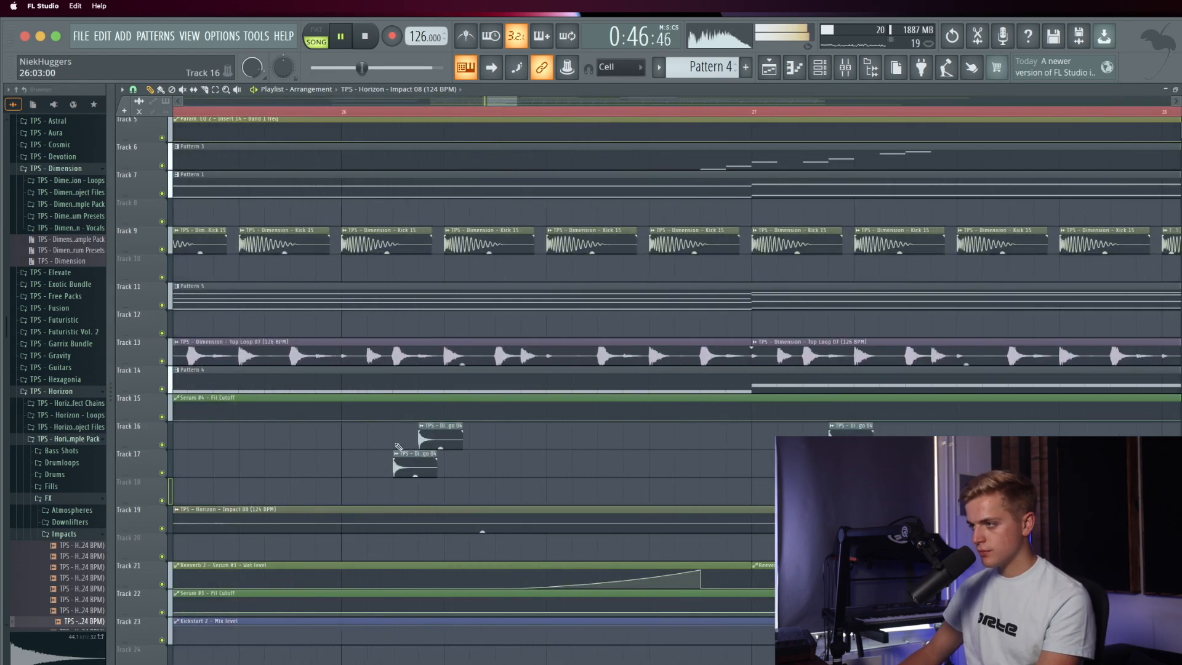
double_click(406, 468)
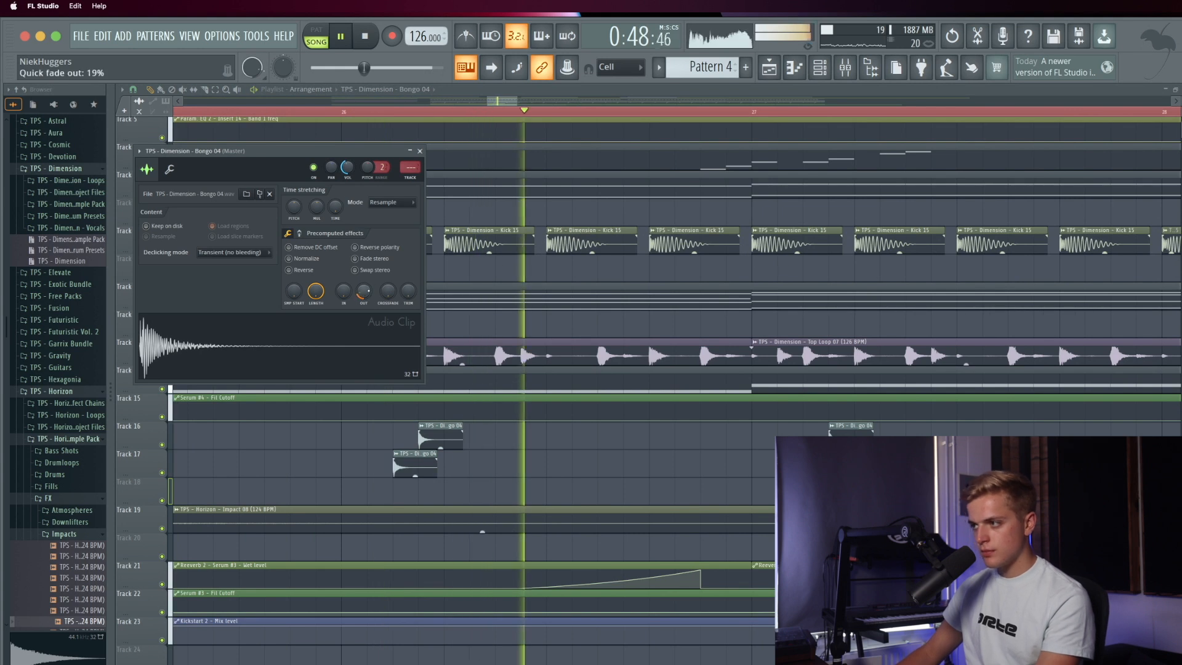
key("Escape")
scroll(286, 463, "down", 10)
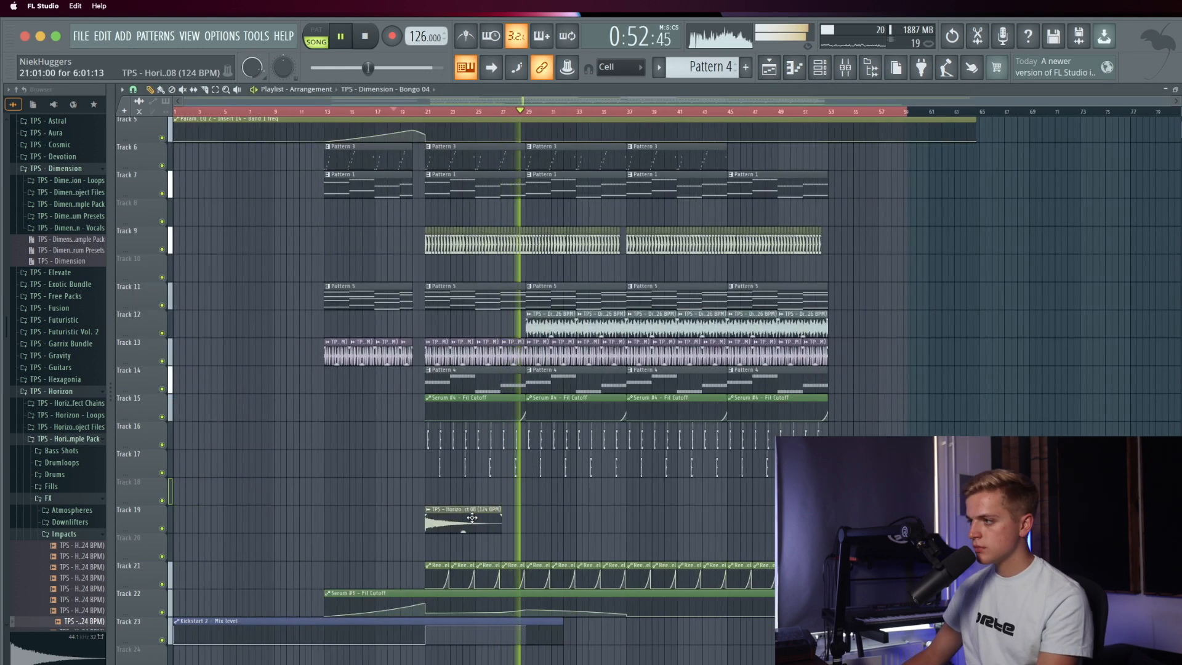
Step: Check the channel settings of the Shaker Loop 04 clip on Track 12 during playback
left_click(73, 499)
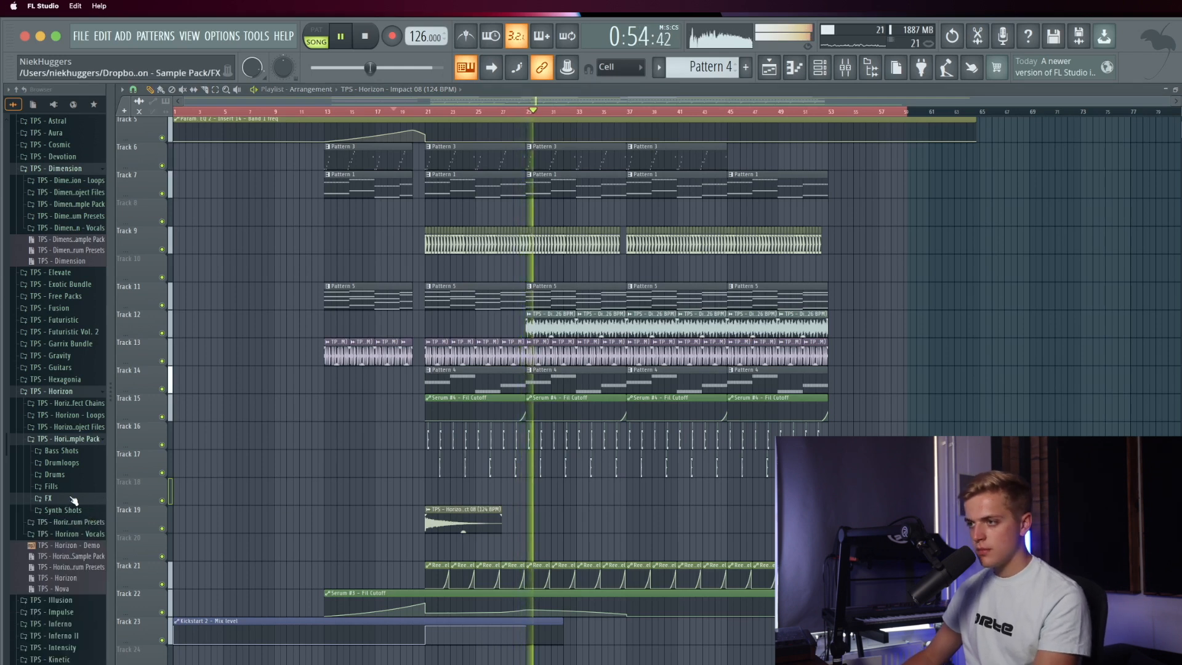
left_click(68, 392)
double_click(600, 329)
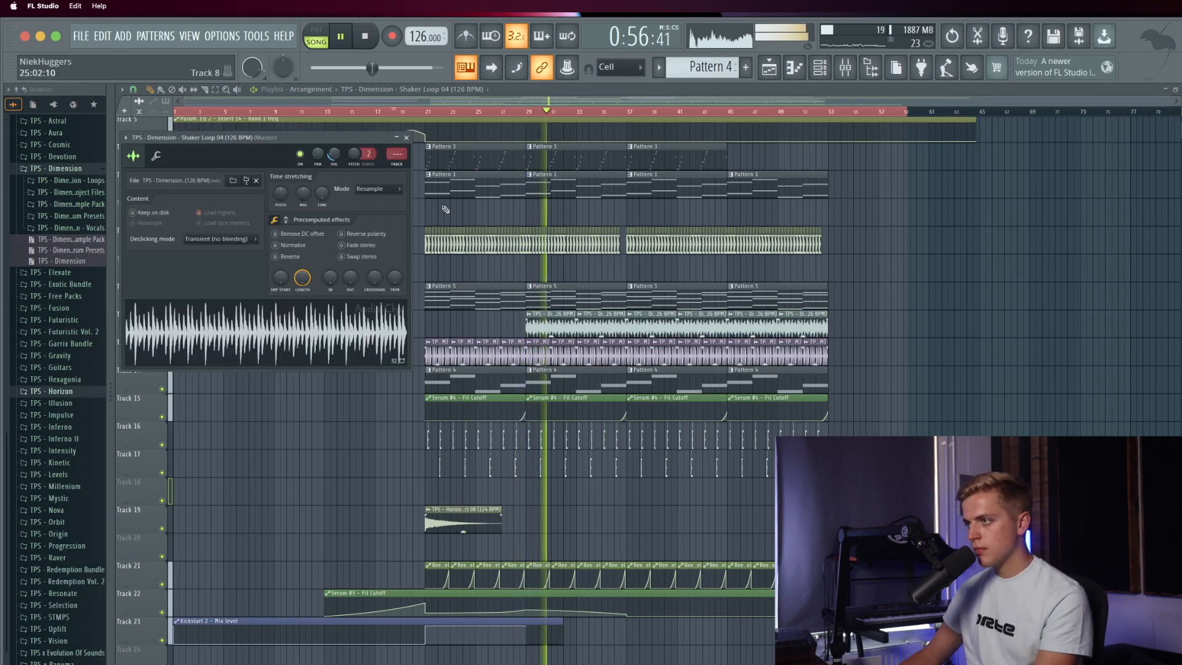
key("Escape")
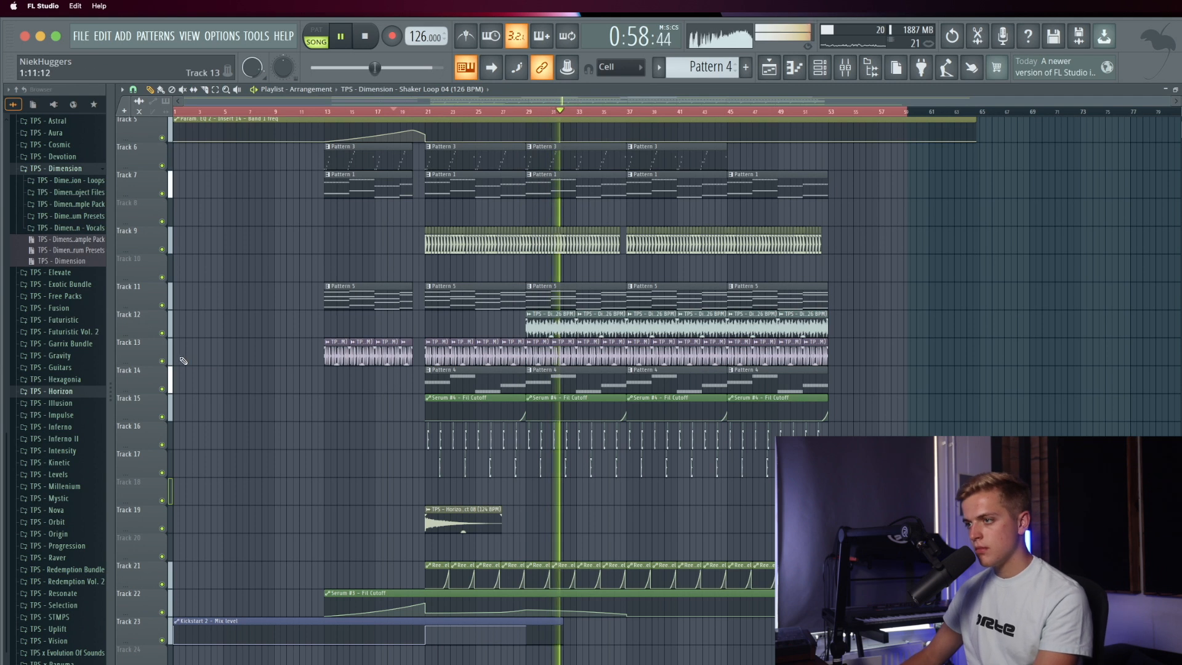
key("space")
Step: Place Short Sweep 03 from the TPS - Illusion FX samples on Track 18, leading into the drop at bar 21
left_click(68, 404)
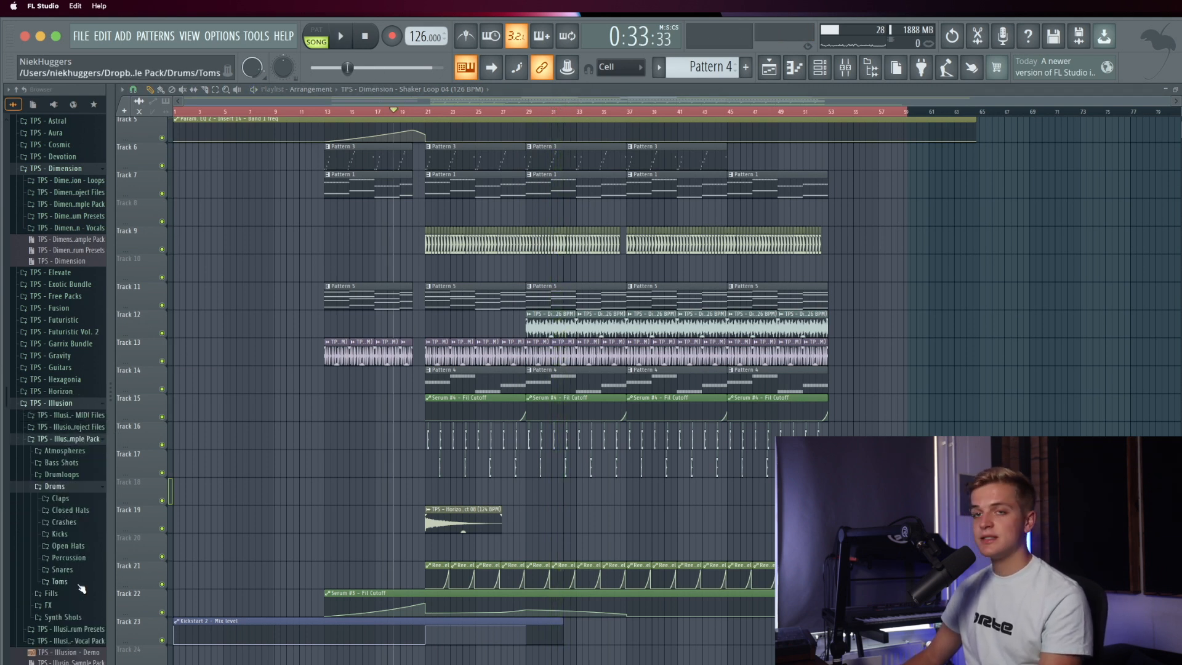
scroll(67, 591, "down", 3)
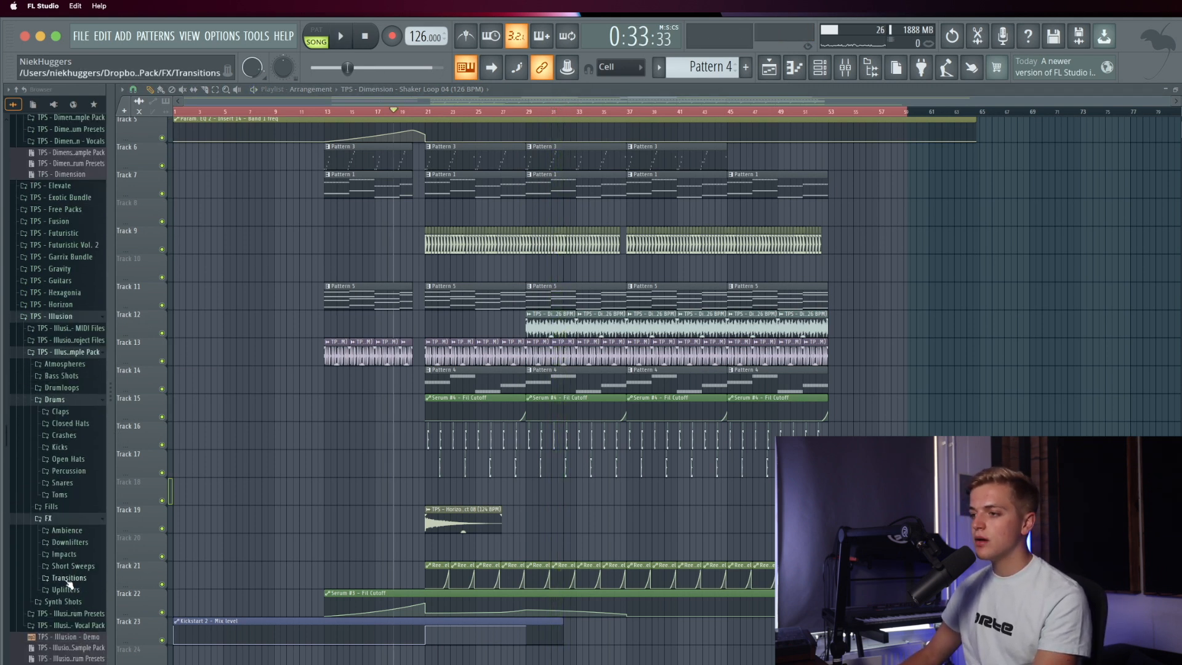
left_click(75, 567)
left_click(102, 604)
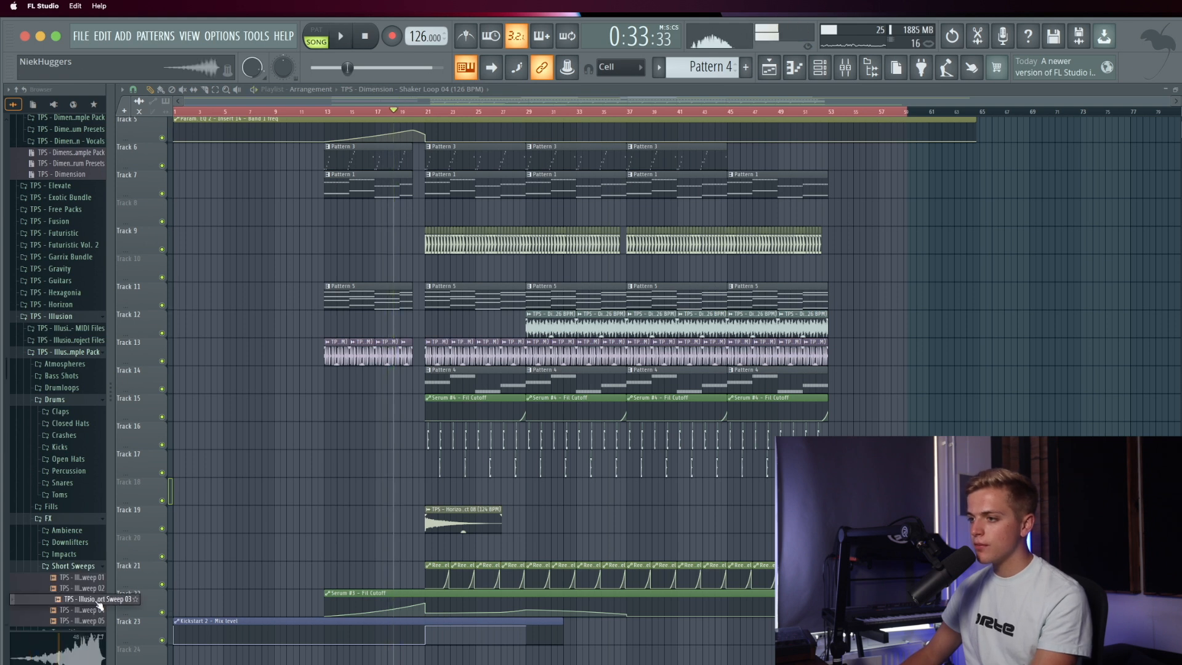
scroll(429, 493, "up", 10)
left_click_drag(472, 487, 364, 490)
scroll(365, 491, "down", 1)
left_click_drag(454, 488, 446, 491)
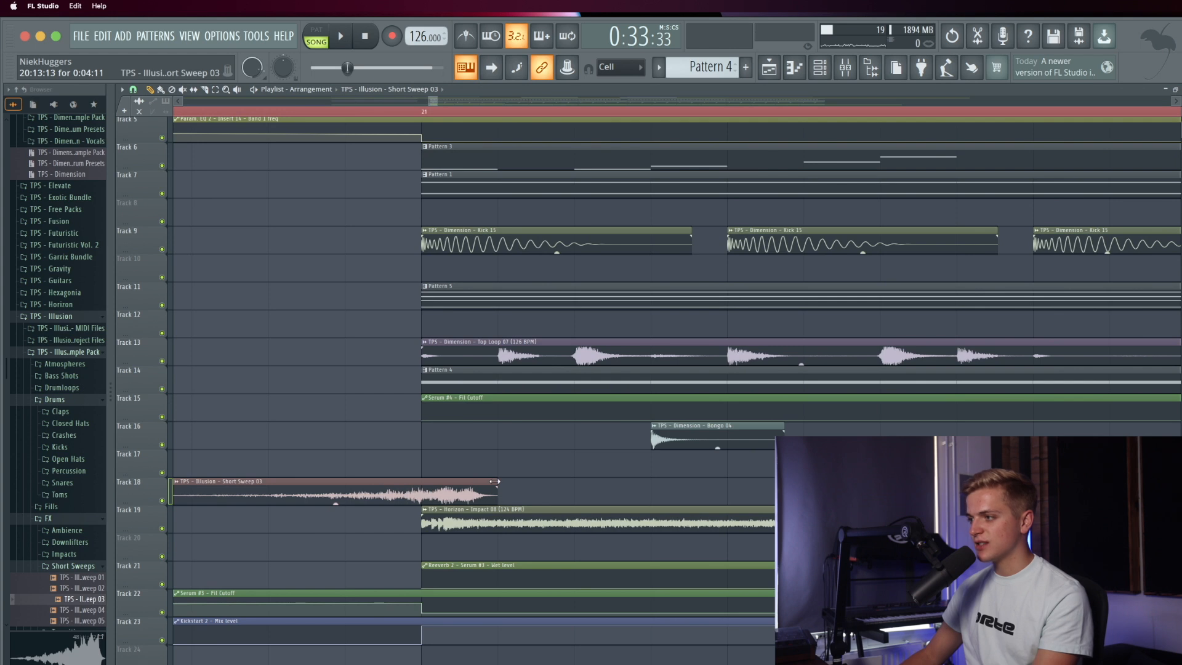
Step: Set the channel volume of Short Sweep 03 to 39% while playing the transition into bar 21
scroll(379, 490, "down", 8)
key("space")
double_click(377, 491)
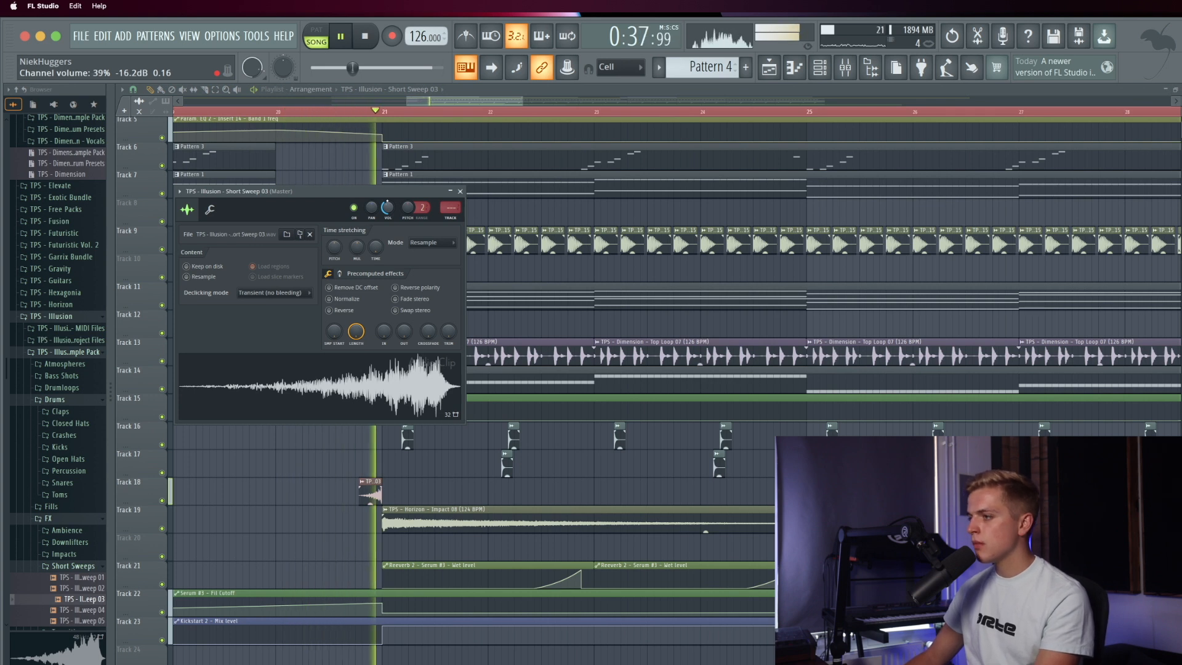
key("Escape")
Step: Move the clips on Track 13 and below down one track to leave Track 13 empty
scroll(379, 234, "down", 6)
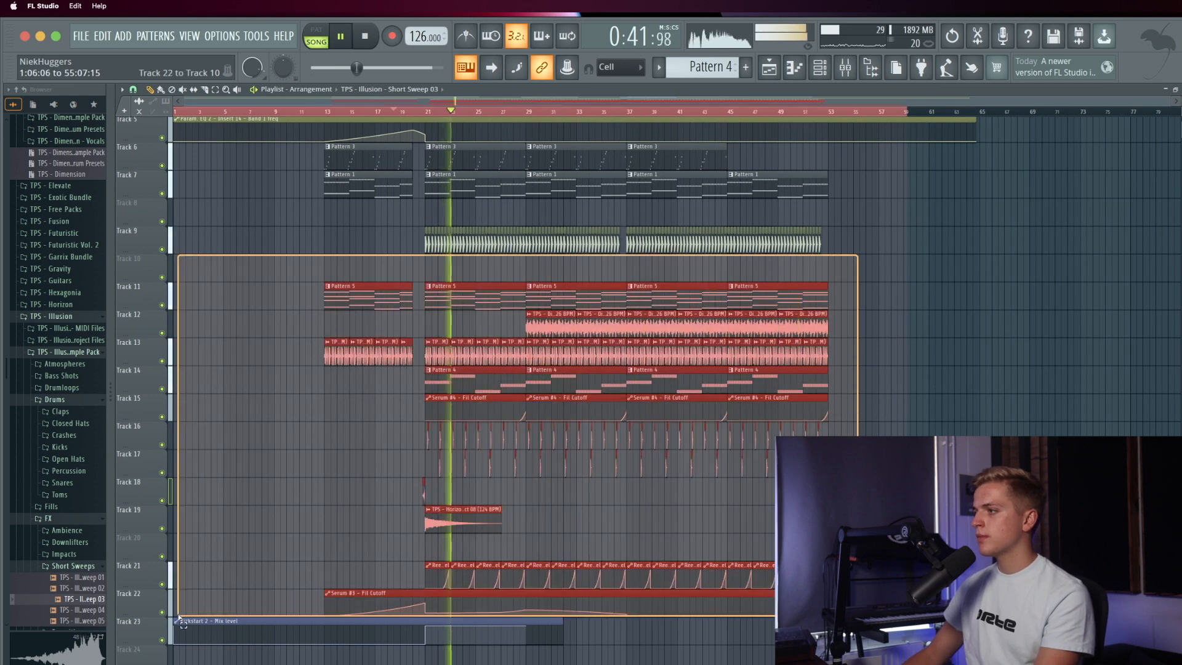
scroll(862, 308, "down", 1)
scroll(865, 341, "up", 5)
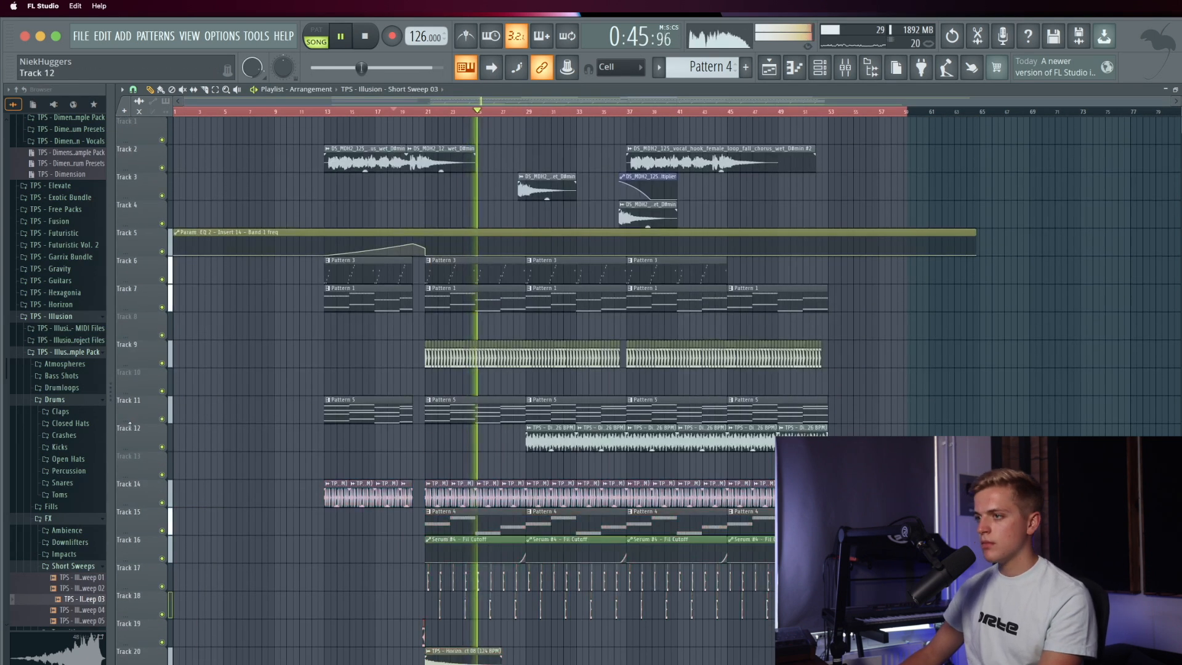
key("space")
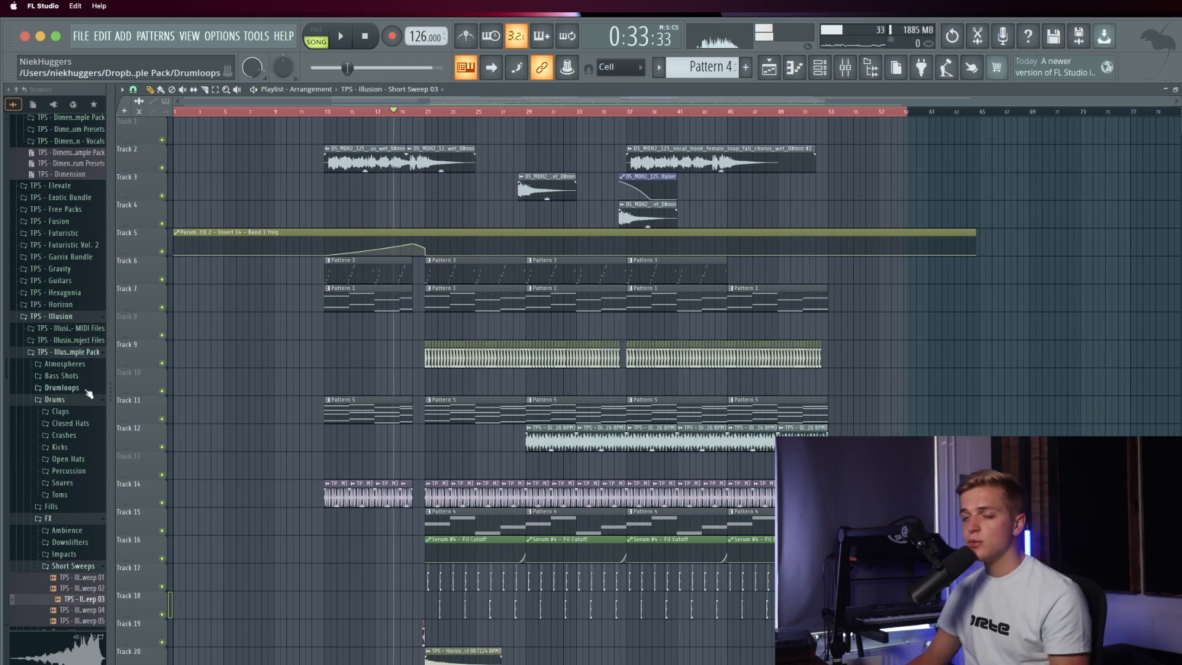
Step: Browse to the Hat Loops in the TPS - Horizon drumloops and audition the loops up to Hat Loop 03
scroll(87, 397, "up", 3)
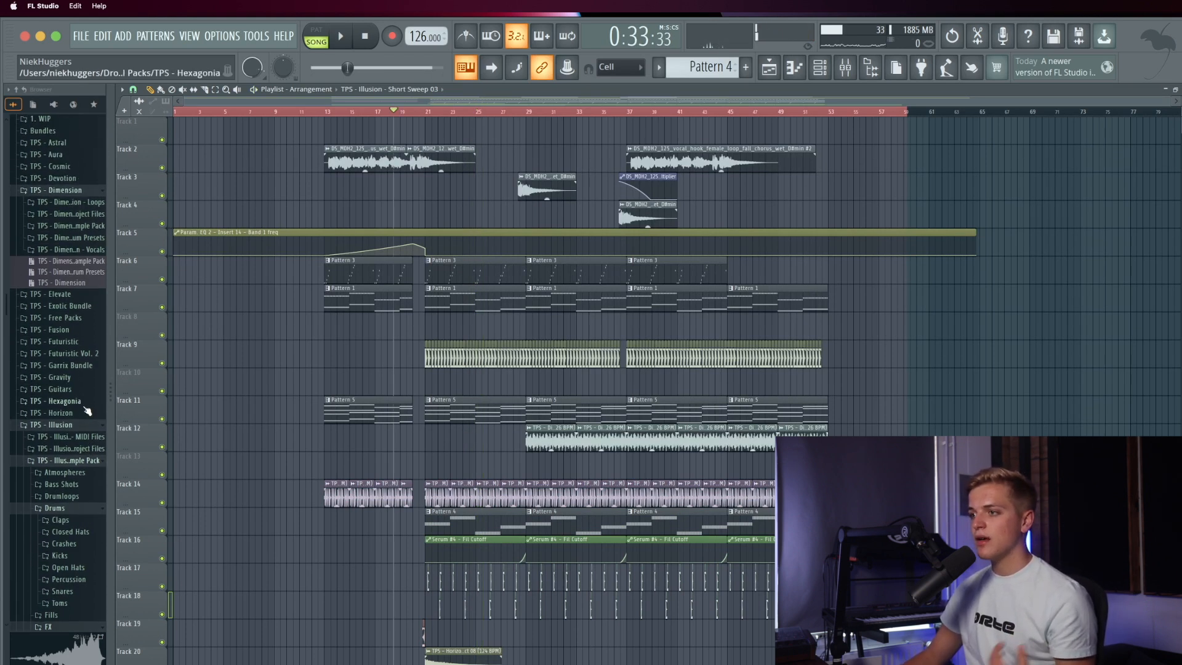
left_click(73, 413)
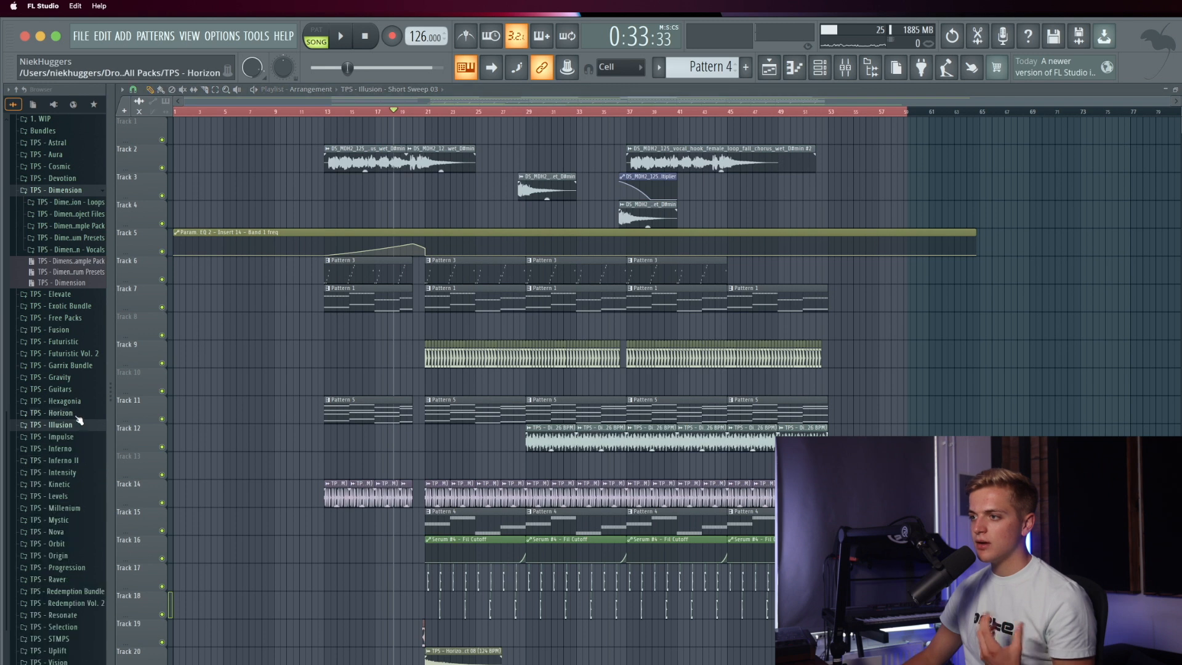
left_click(62, 484)
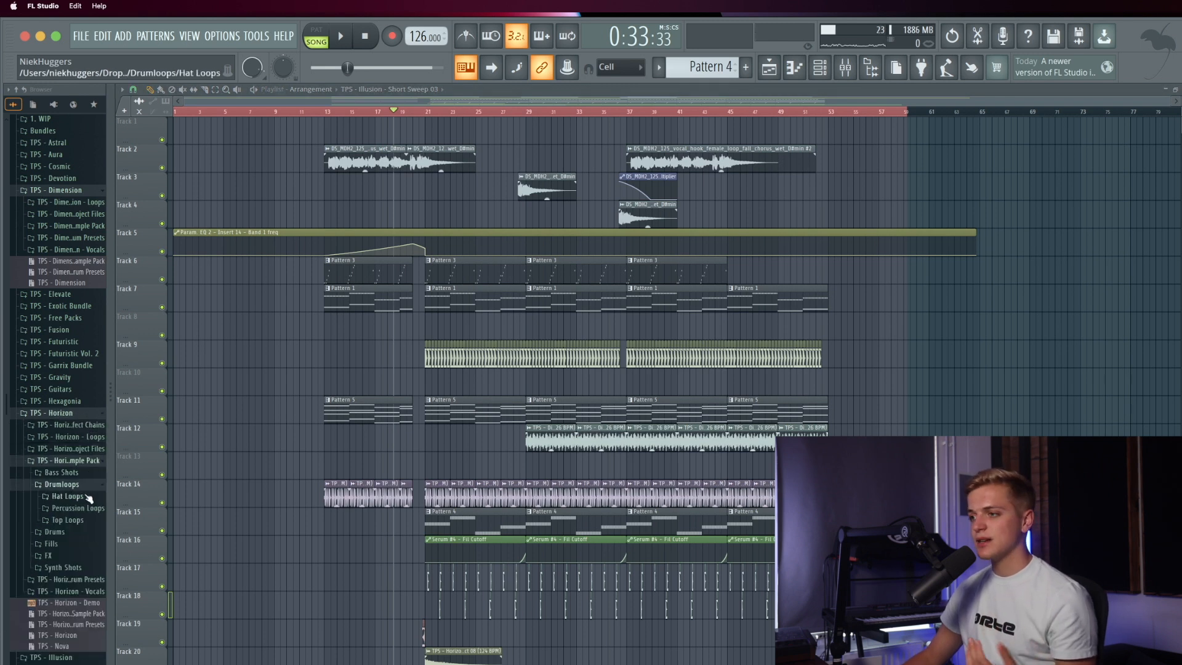
left_click(85, 498)
left_click(86, 519)
left_click(85, 530)
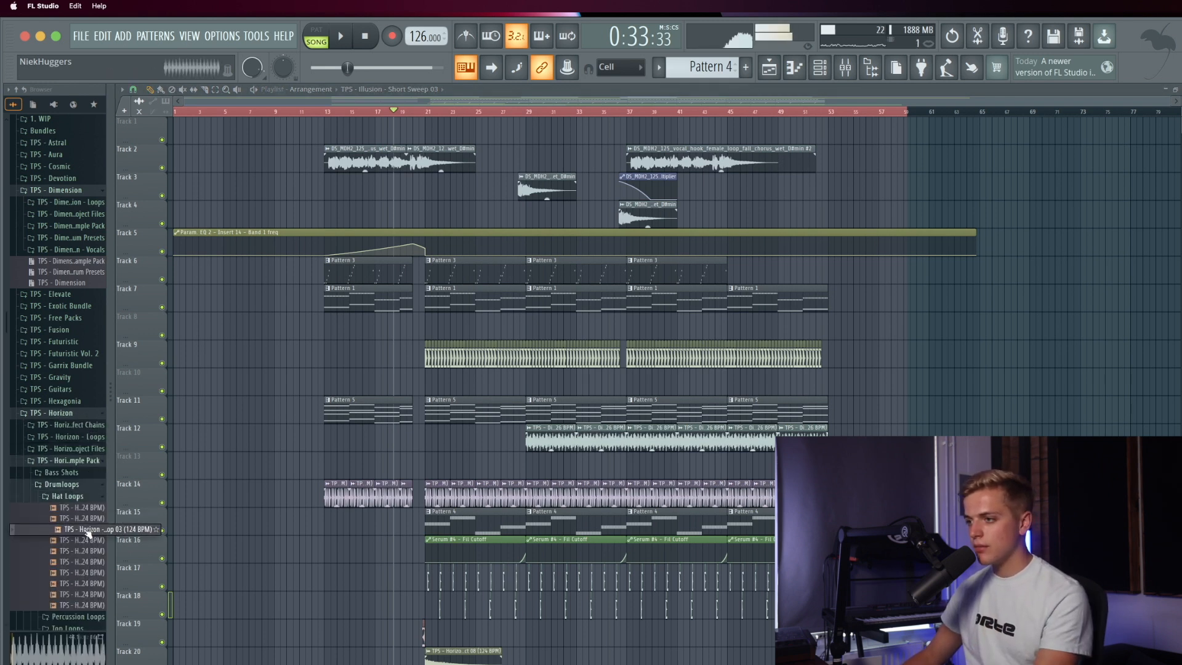
Step: Place Hat Loop 03 on Track 13 at bar 21 and set its channel volume to 41%
left_click_drag(459, 474, 417, 467)
scroll(434, 468, "up", 5)
key("space")
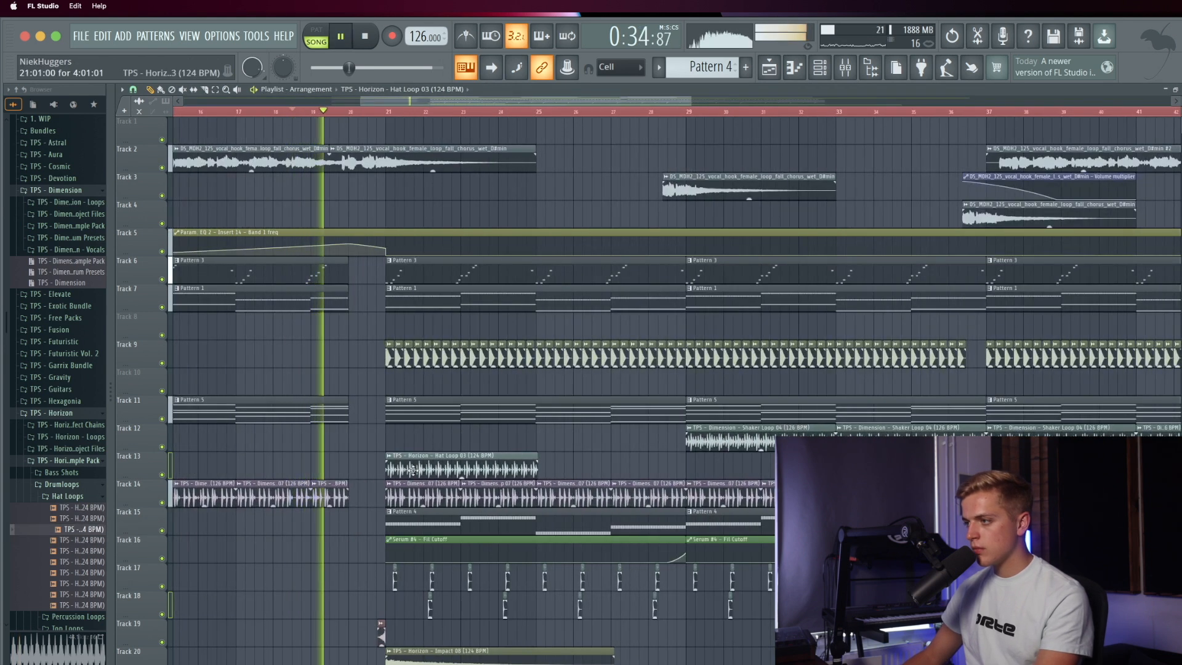
double_click(418, 467)
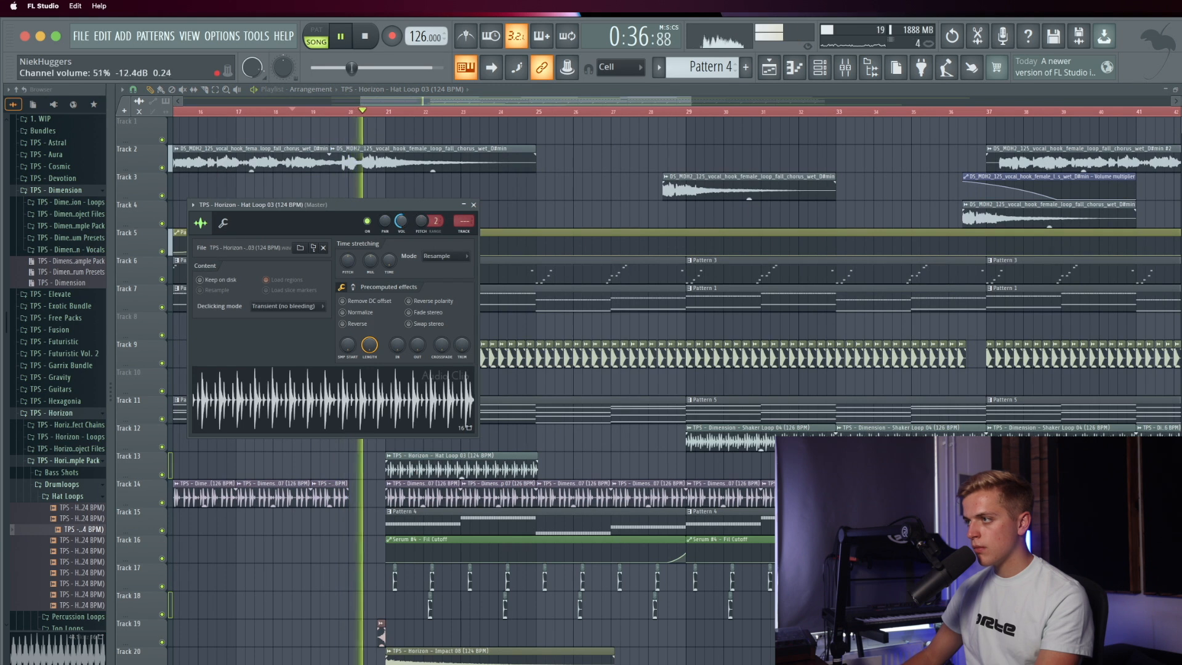
left_click_drag(401, 221, 401, 229)
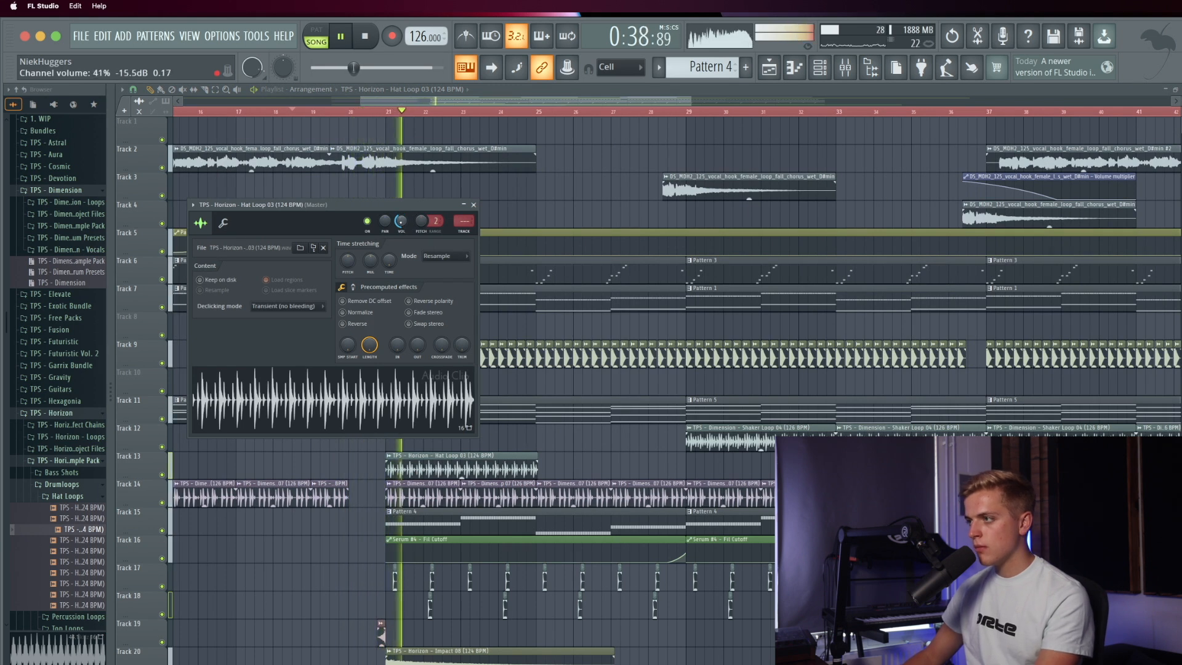
key("space")
Step: Audition the other Horizon hat loops in the Hat Loops folder, including Hat Loop 05 and Hat Loop 01
left_click(92, 552)
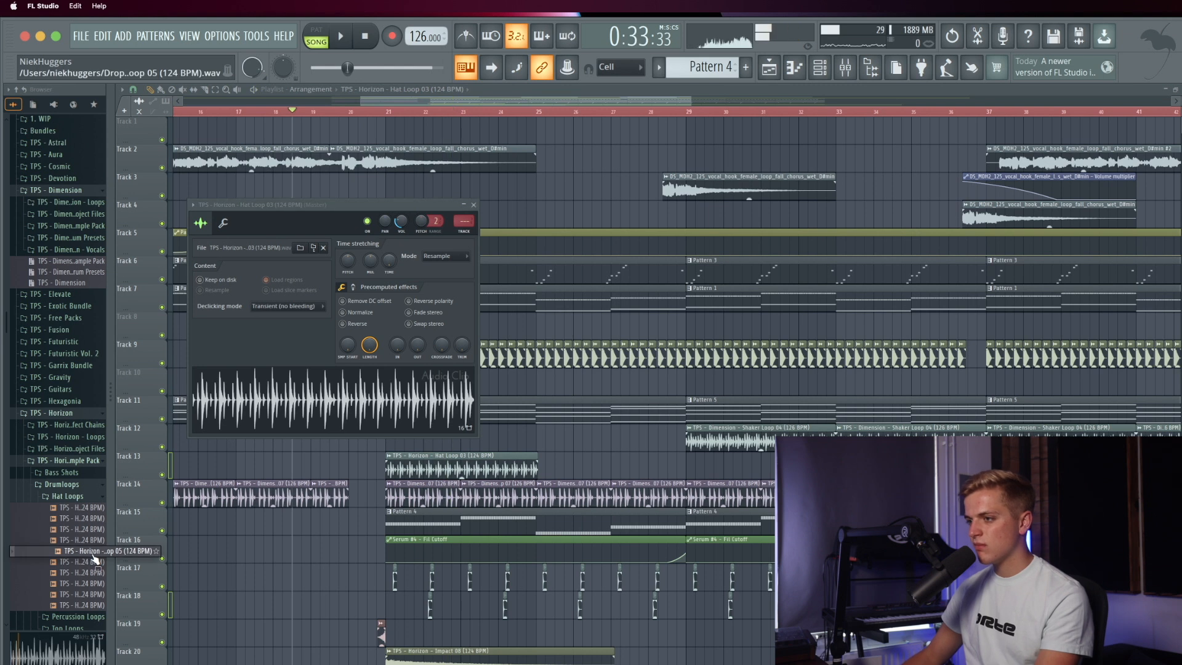
left_click(91, 563)
left_click(88, 531)
left_click(88, 521)
left_click(84, 509)
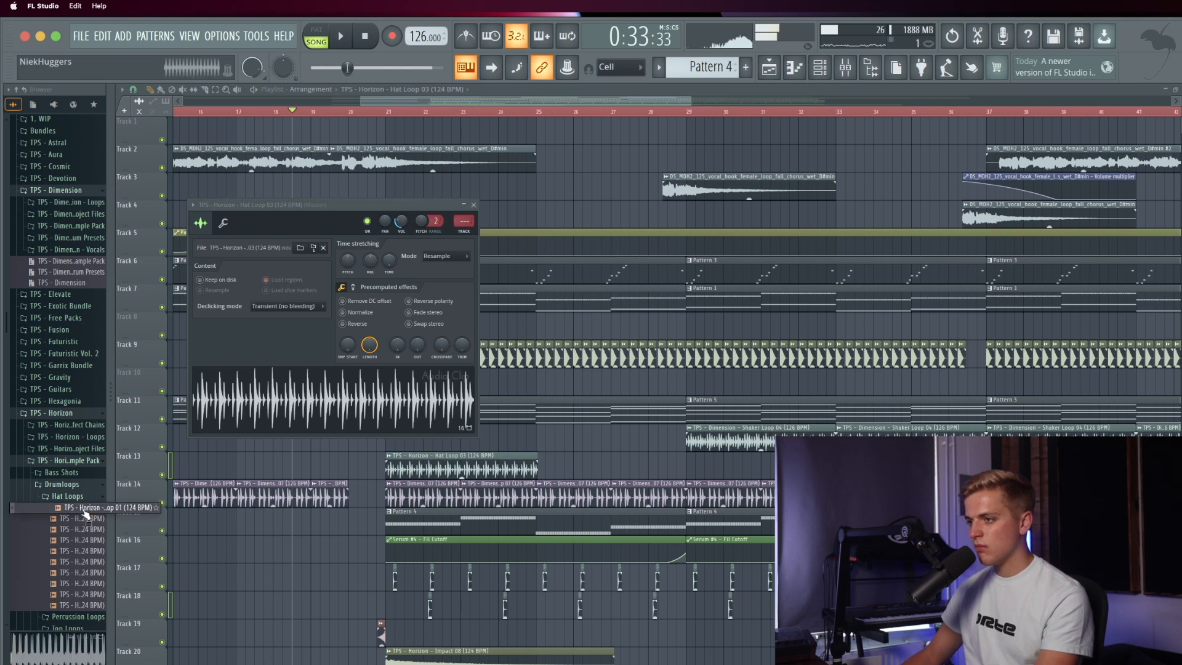
Step: Try Hat Loop 01 in place of Hat Loop 03 on Track 13 around bar 21
left_click_drag(85, 511, 388, 466)
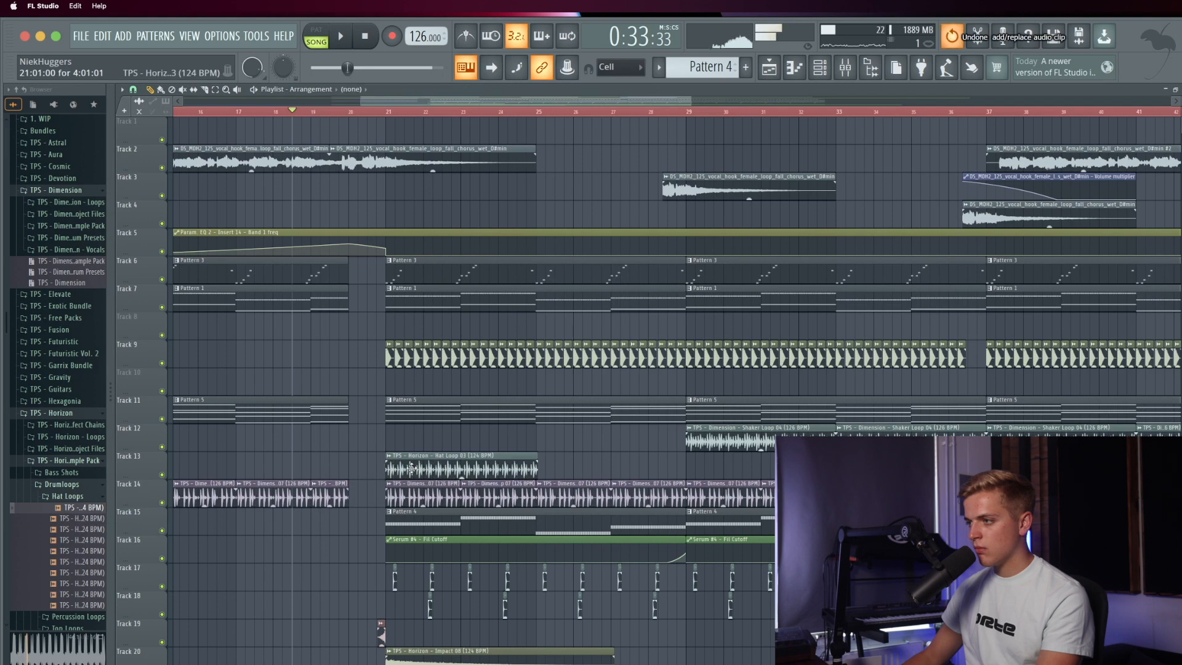
right_click(412, 468)
left_click_drag(102, 510, 413, 462)
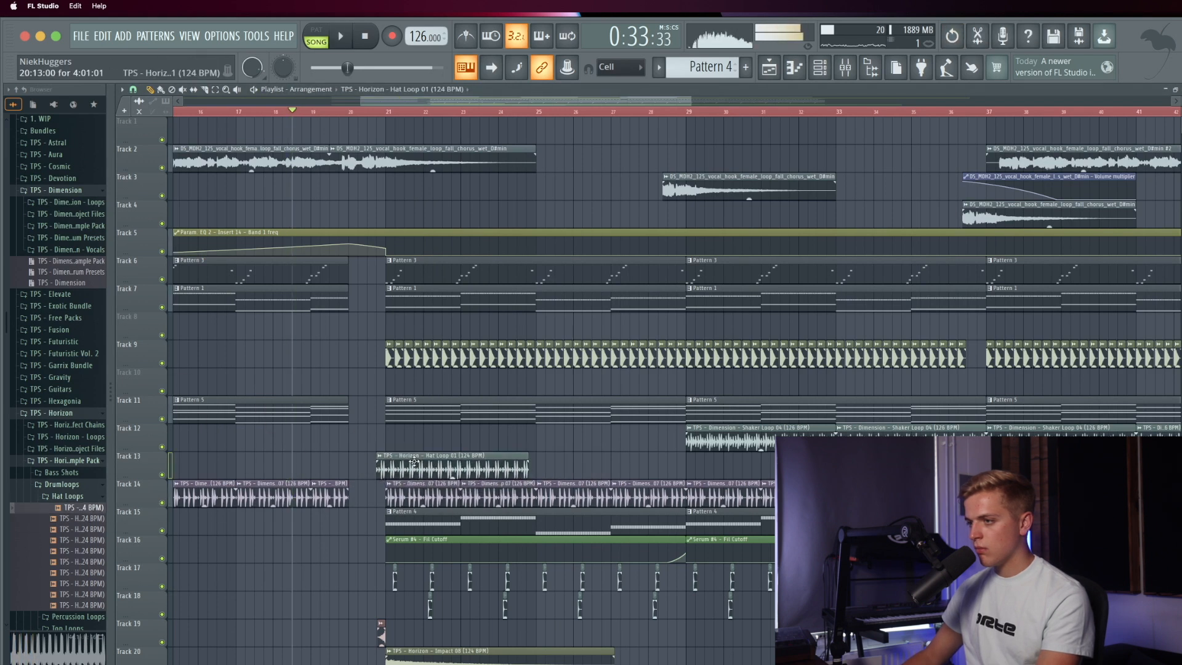
right_click(413, 461)
Step: Place Hat Loop 03 on Track 13 at bar 21 and fit it to the project tempo from 124 BPM
left_click(80, 530)
left_click_drag(80, 533, 404, 463)
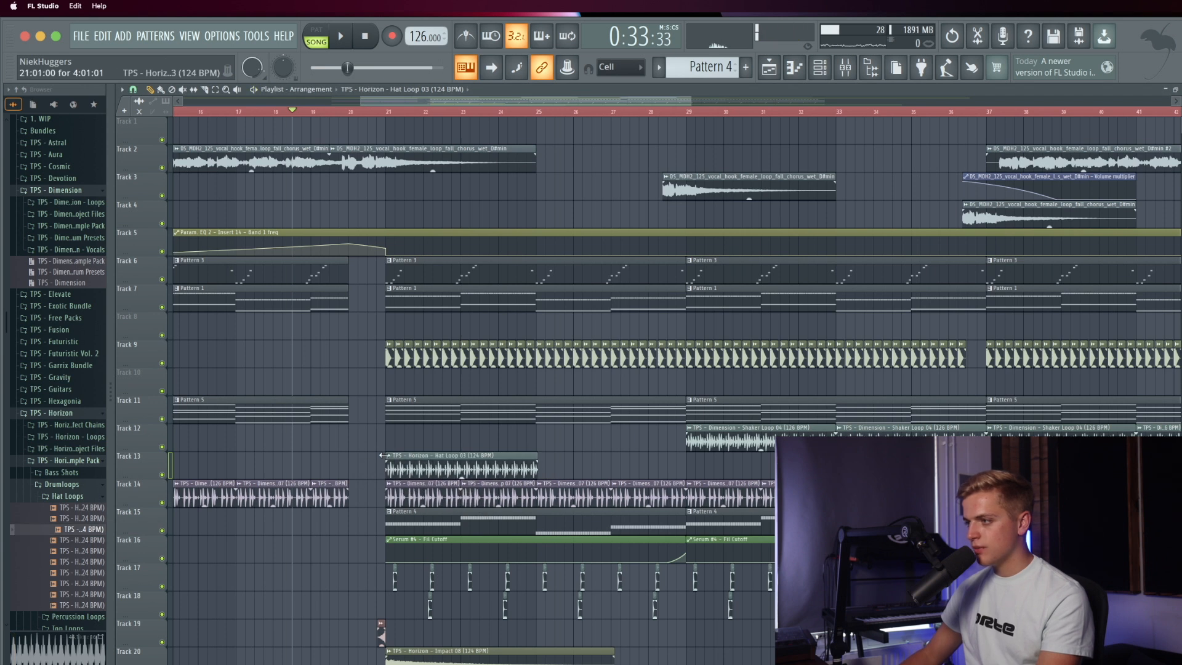
left_click(390, 455)
left_click(472, 523)
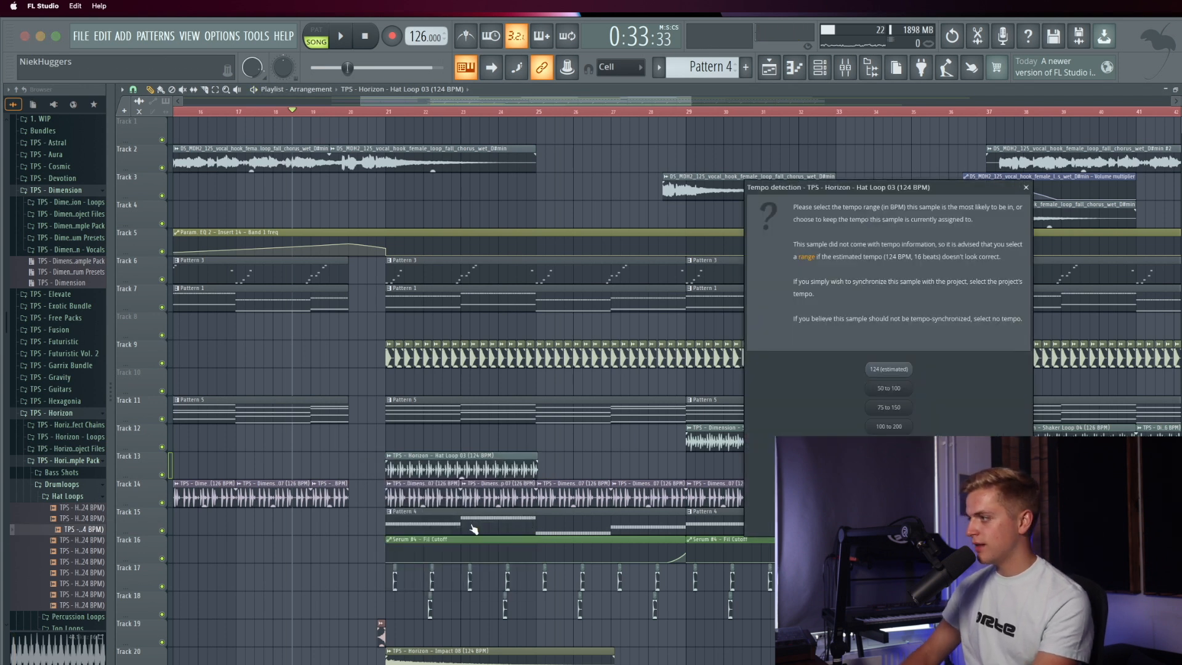
left_click(890, 369)
key("space")
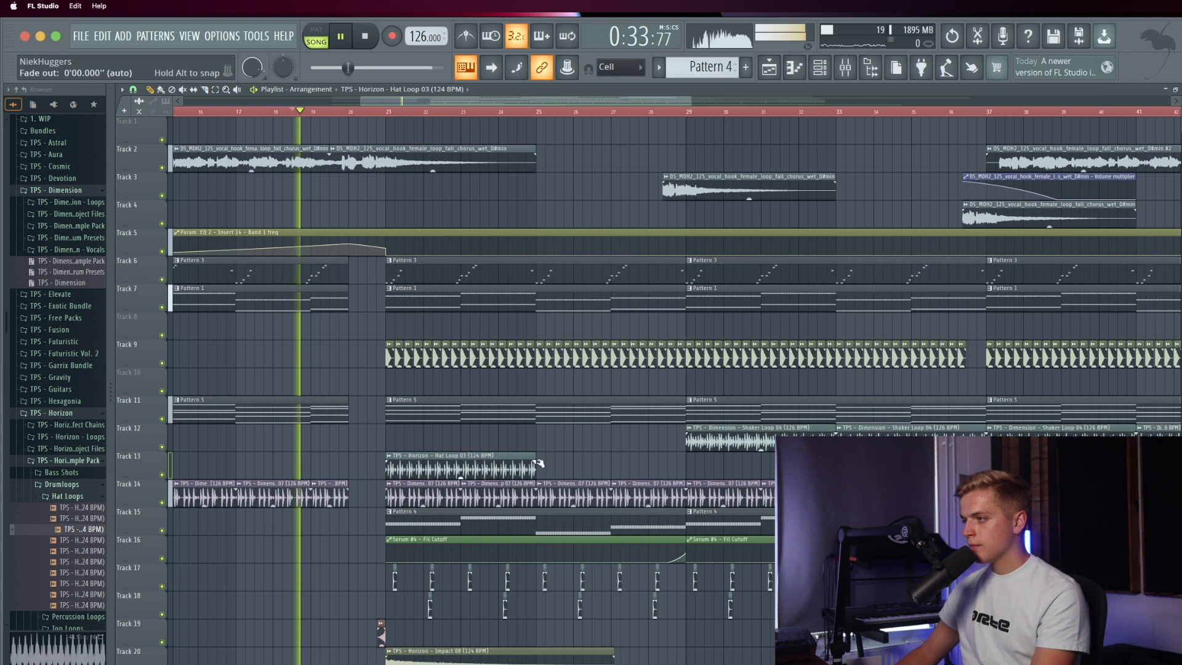
Step: Repeat the Hat Loop 03 clip along Track 13 from bar 25 through the end of the drop
left_click(579, 467)
double_click(579, 467)
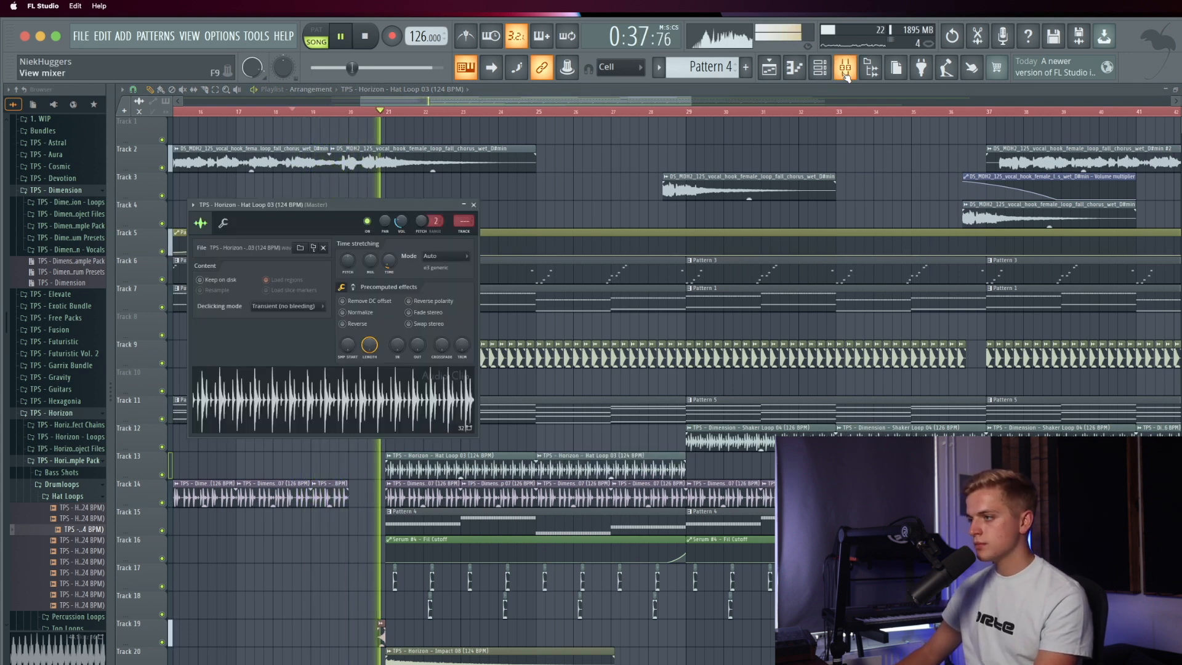
left_click(700, 468)
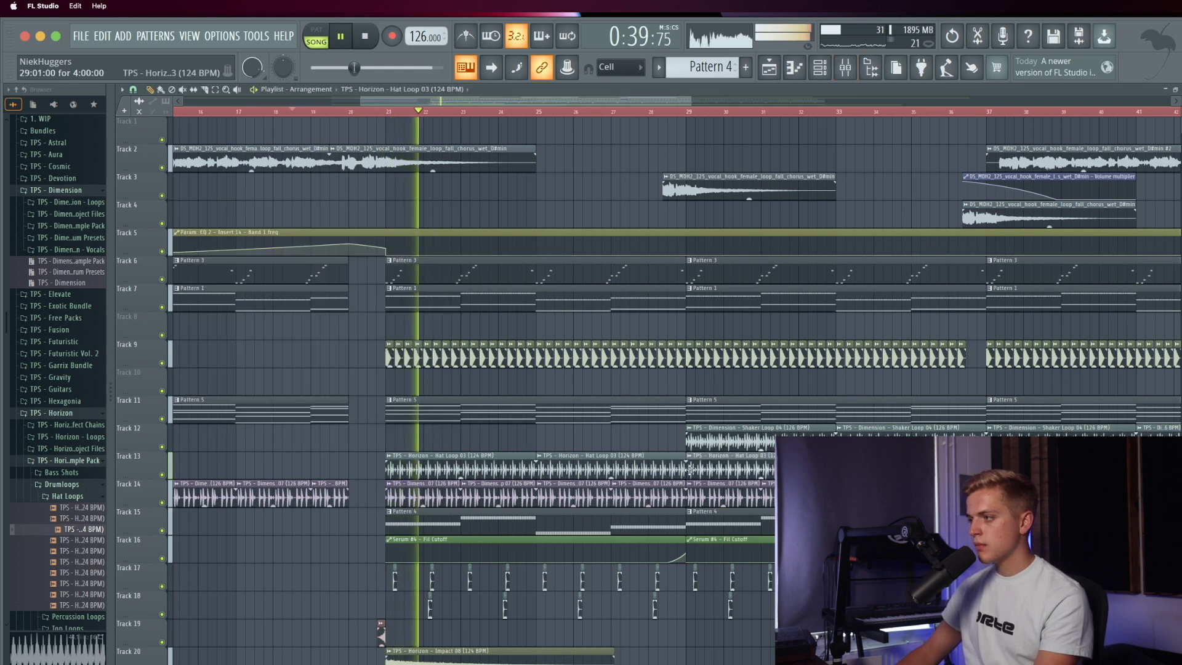
scroll(700, 468, "down", 5)
left_click(665, 469)
left_click(718, 471)
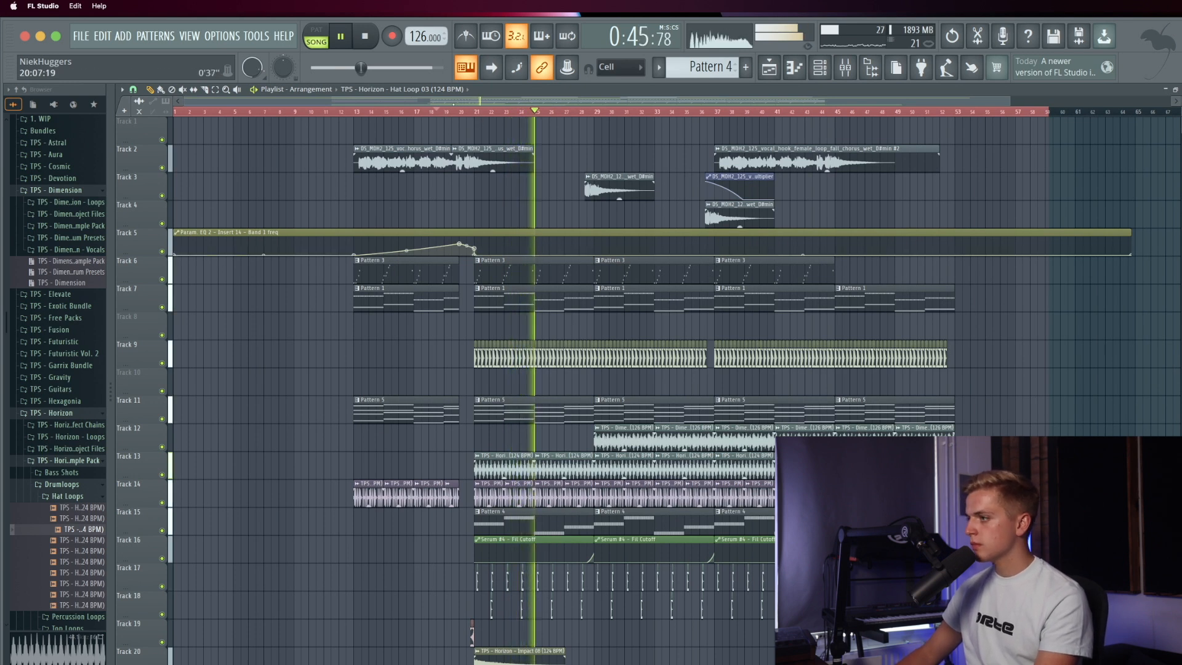
left_click(435, 111)
scroll(489, 191, "down", 1)
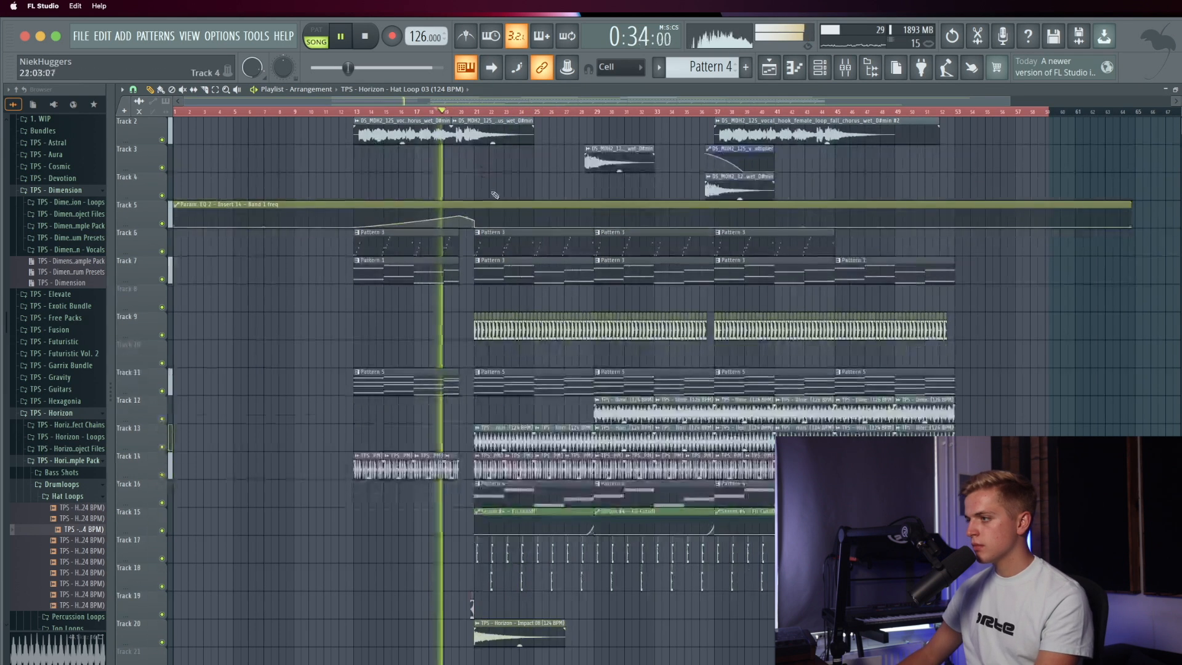
Step: Route the Hat Loop 03 channel to mixer insert 26 and load Kickstart 2 on that insert
double_click(550, 459)
left_click(822, 70)
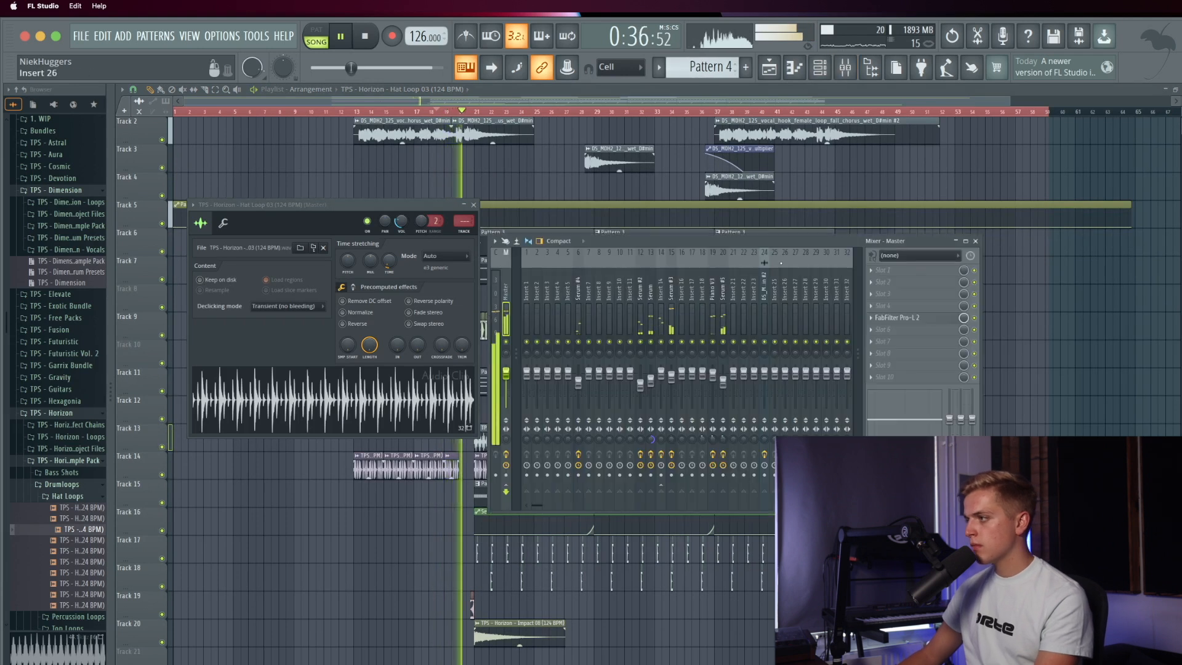
key("space")
left_click(907, 332)
key("k")
key("k")
key("Return")
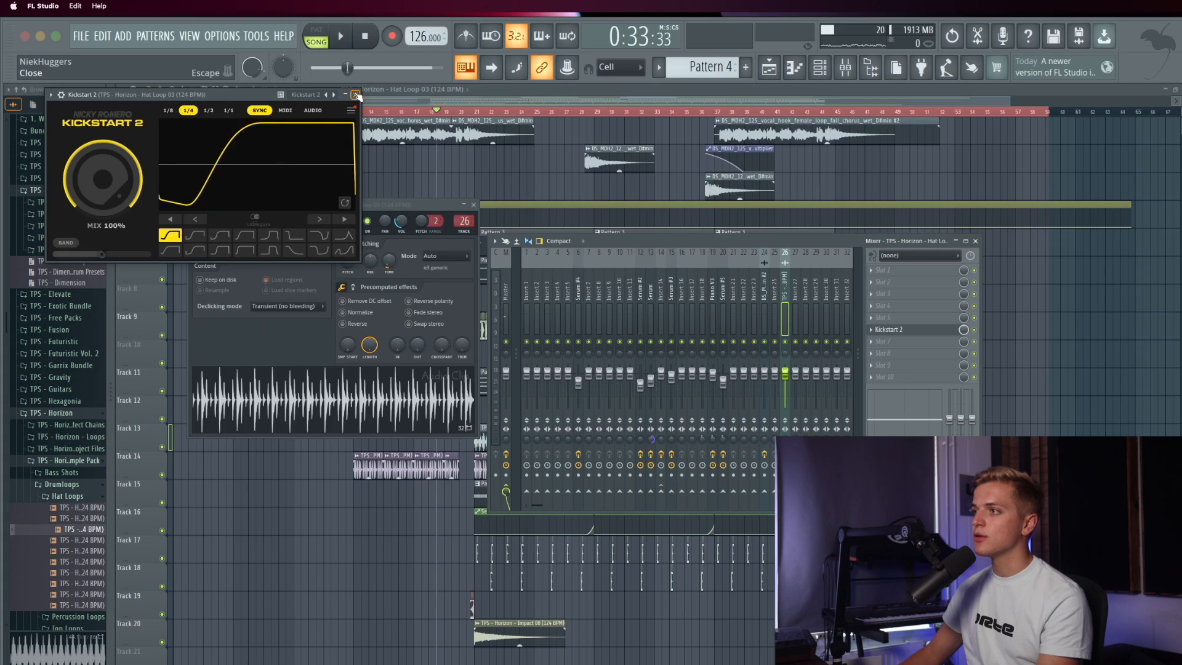
left_click(356, 96)
left_click(474, 205)
key("F9")
key("space")
Step: Create an automation clip for the filter cutoff of Serum #5, the SY - Flexible synth used in Pattern 5
scroll(454, 339, "up", 5)
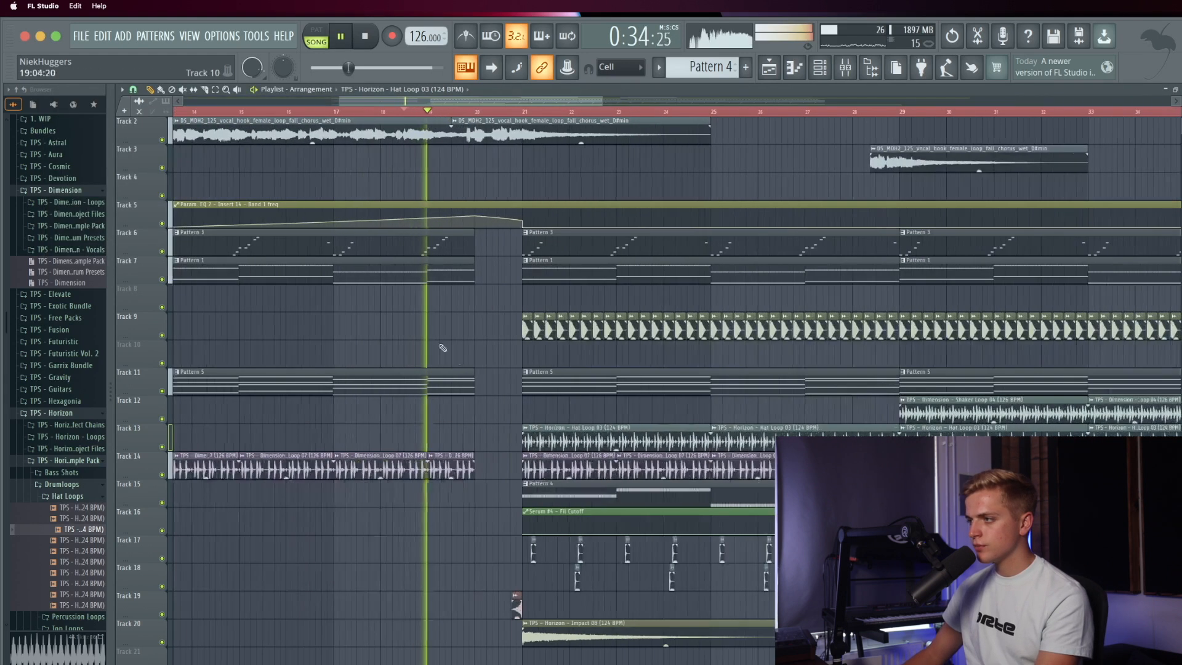
left_click(845, 67)
left_click(821, 67)
scroll(712, 60, "up", 1)
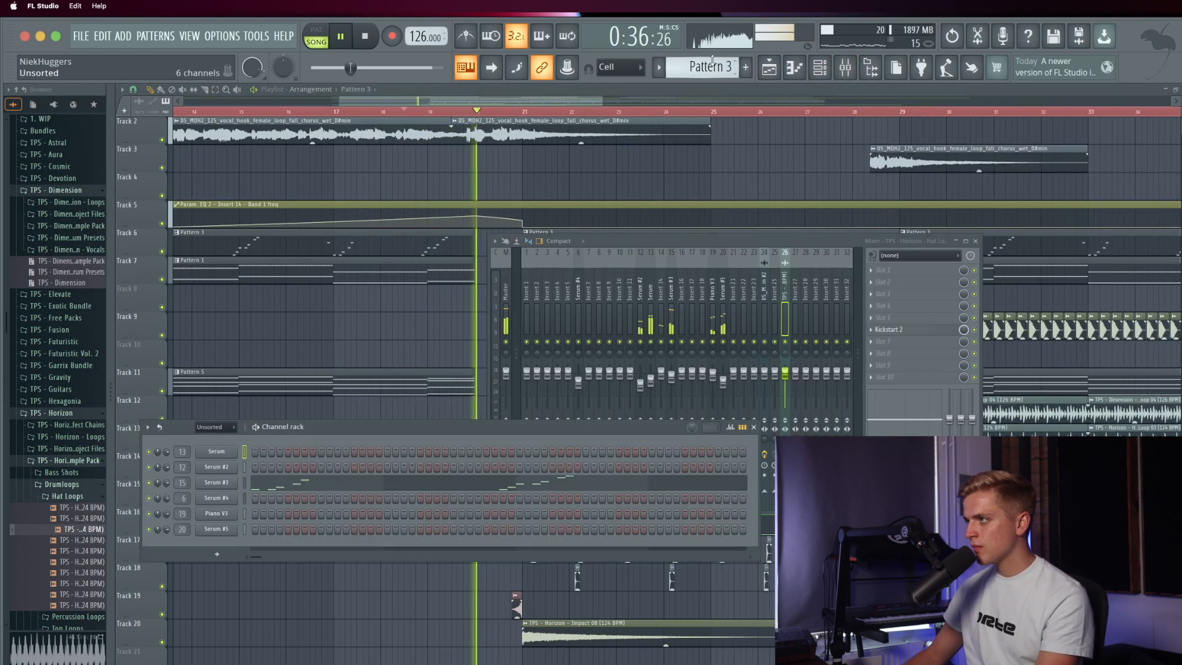
scroll(713, 61, "down", 2)
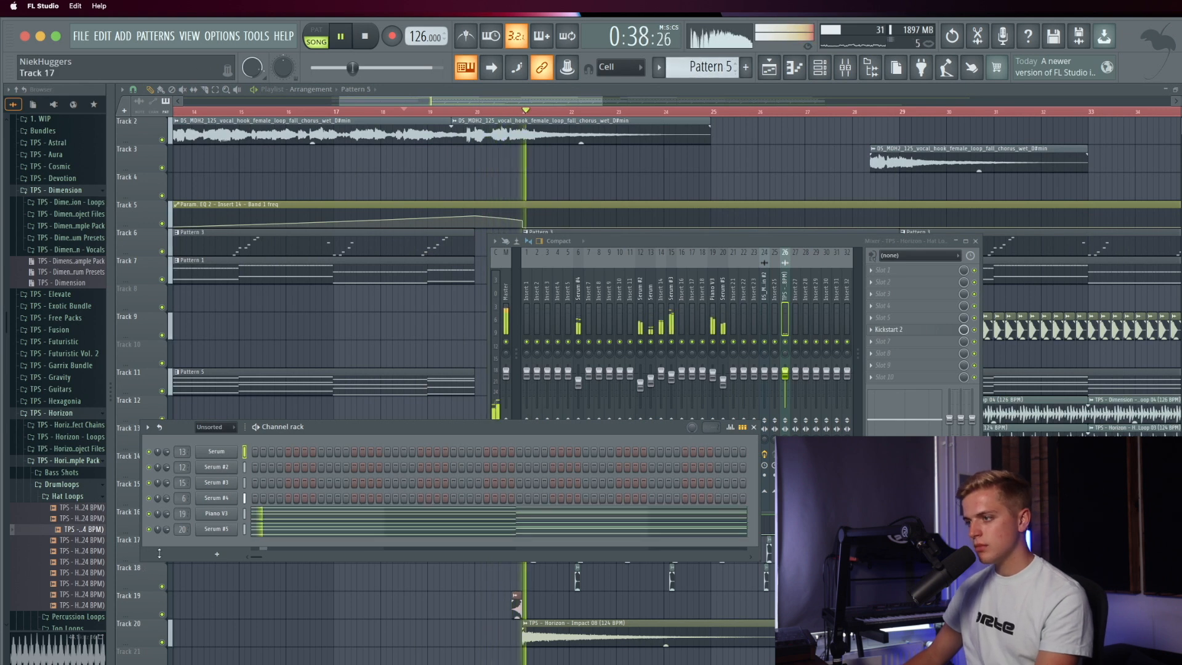
left_click(229, 527)
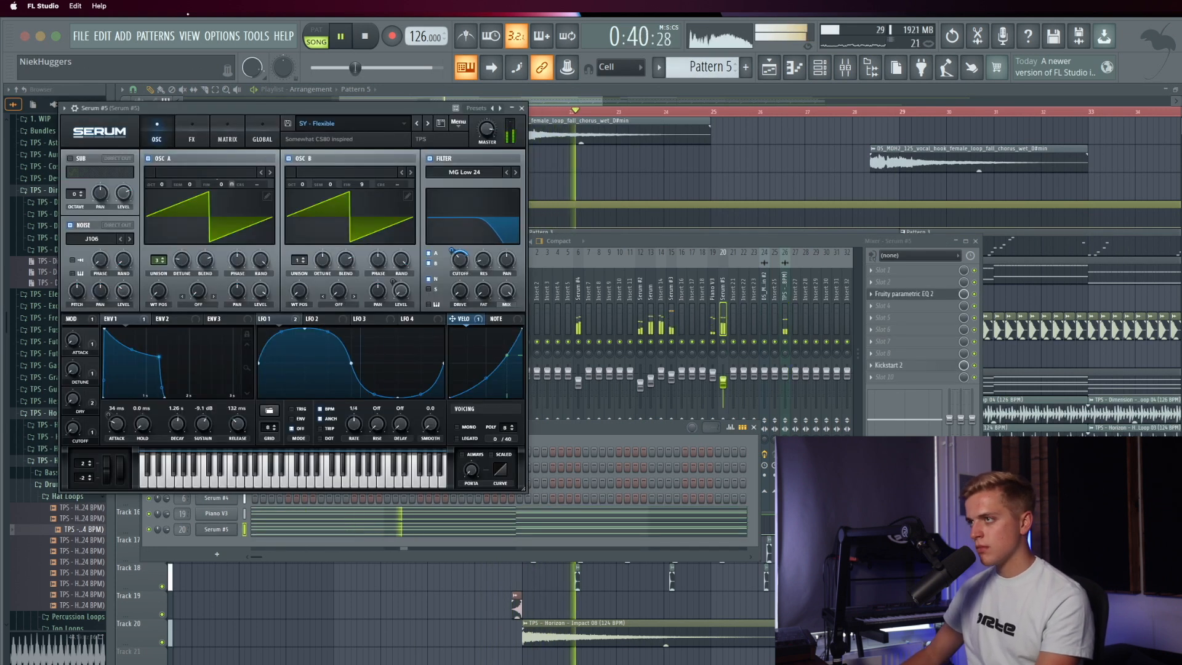
left_click(255, 36)
mouse_move(296, 167)
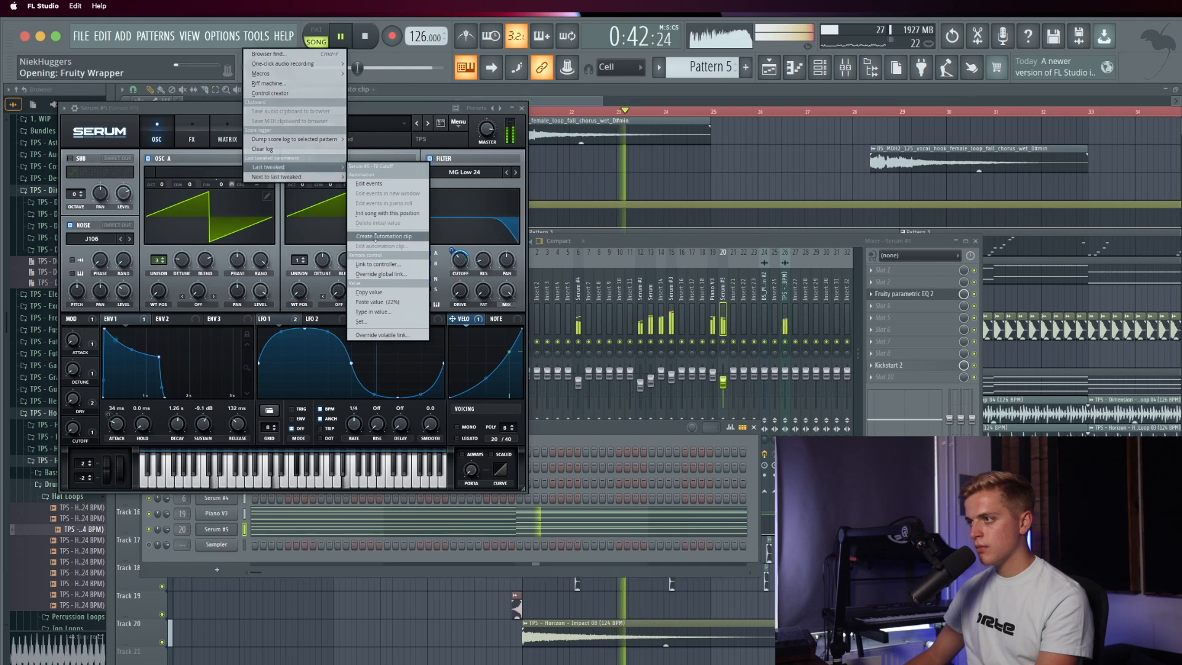
left_click(377, 237)
key("space")
left_click(522, 108)
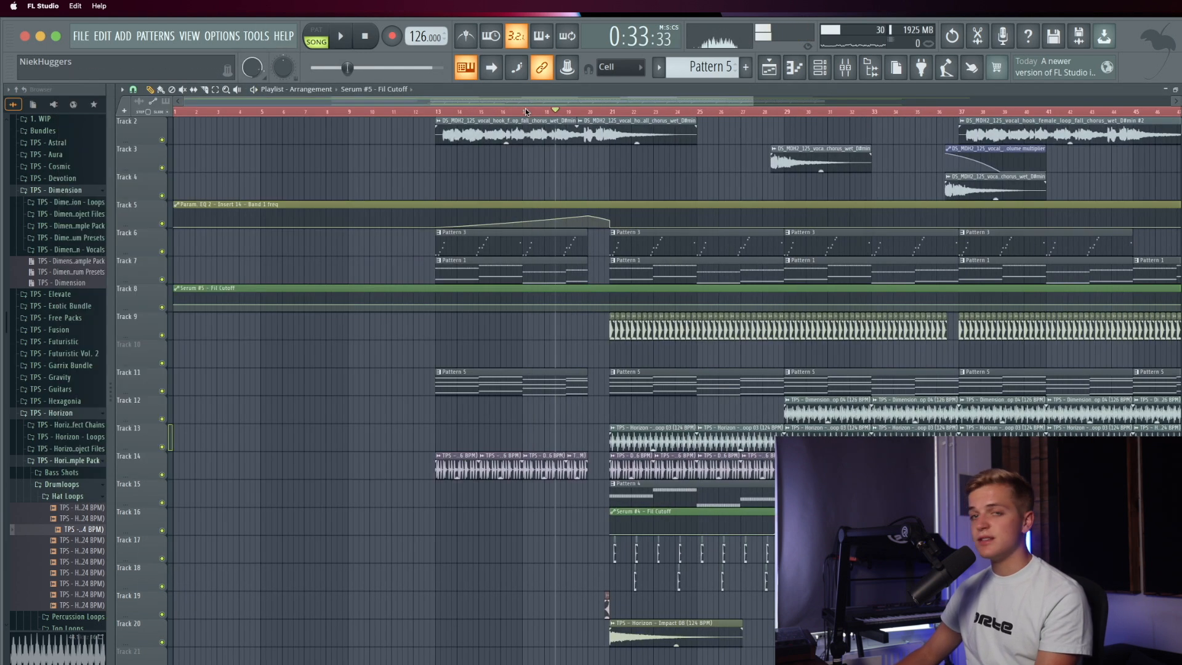
Step: Copy the first cutoff automation point's value to a new point at bar 13, keeping the curve flat at 37%
key("space")
right_click(175, 305)
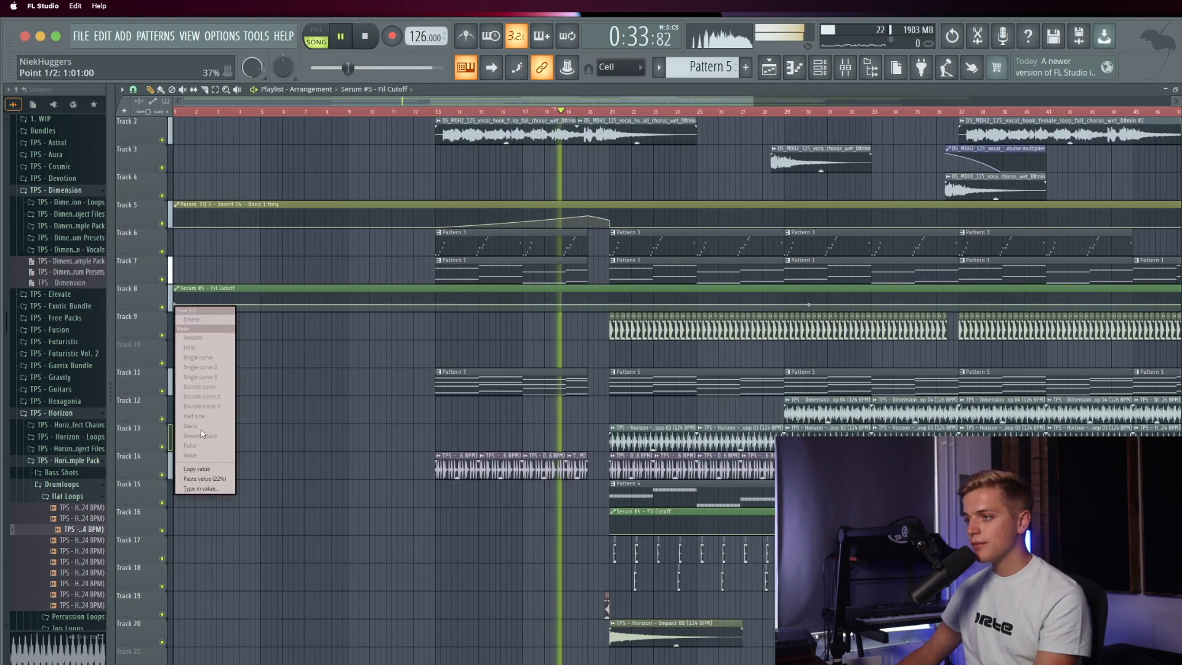
left_click(200, 470)
key("space")
key("space")
right_click(434, 305)
left_click(465, 475)
Step: Add Serum #5 cutoff points of 86% at bar 20 and 75% at bar 21, and copy the bar 21 value
key("space")
key("space")
right_click(606, 301)
left_click_drag(607, 301, 594, 296)
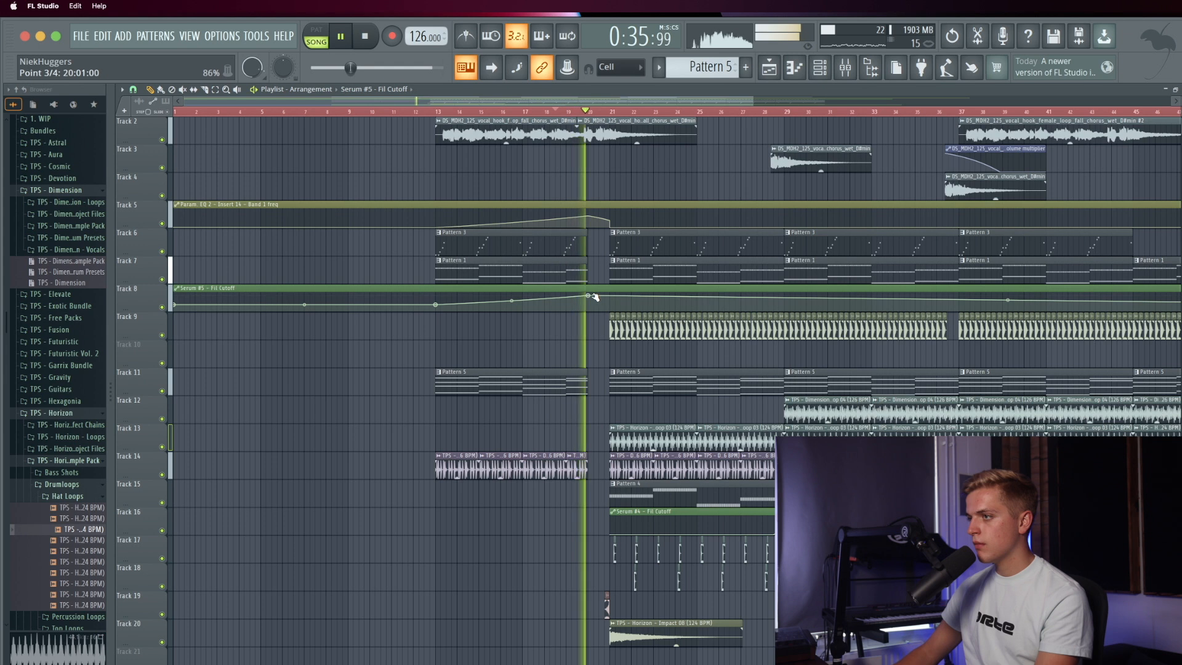
right_click(611, 297)
left_click_drag(612, 297, 612, 297)
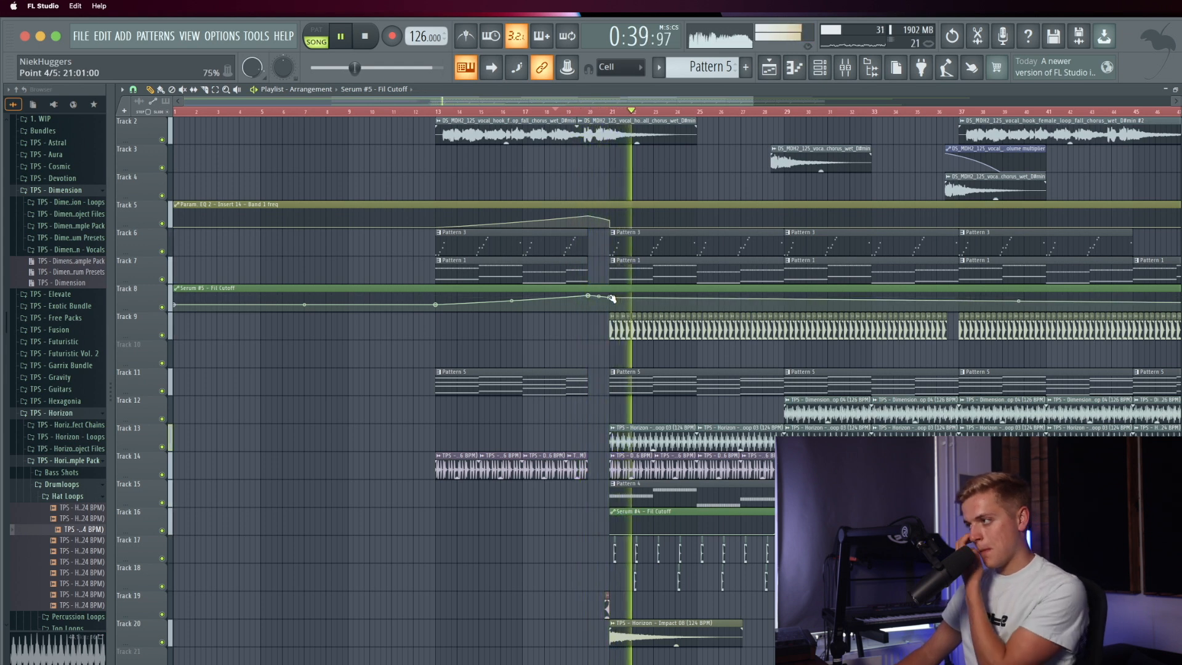
right_click(612, 298)
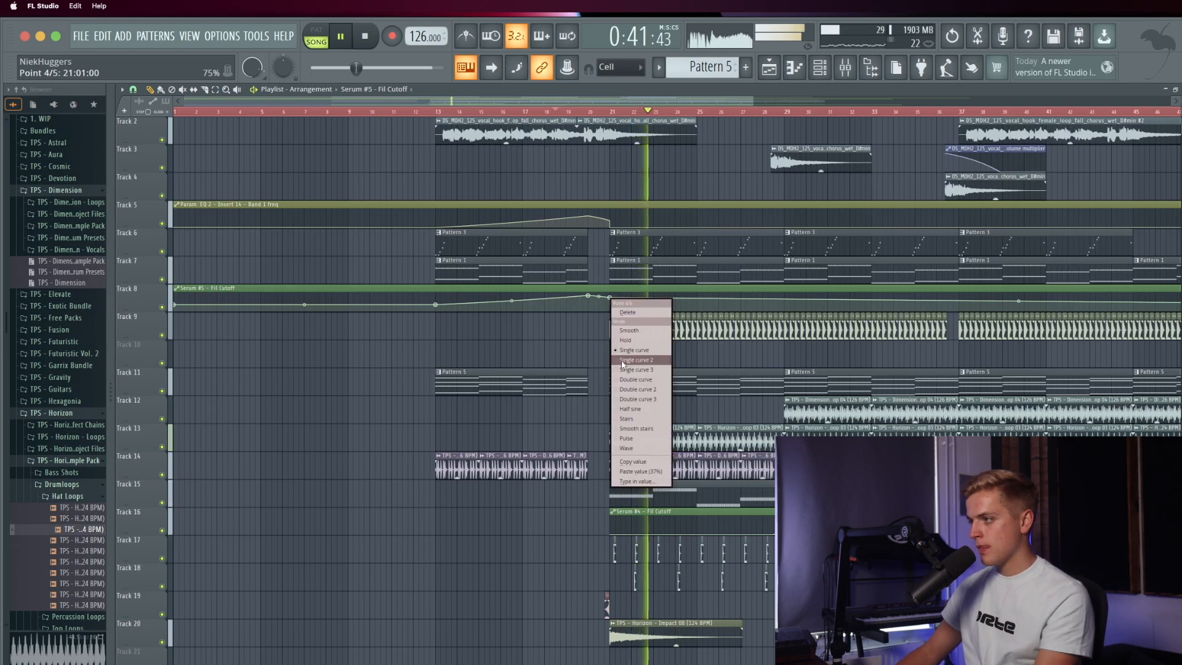
left_click(641, 462)
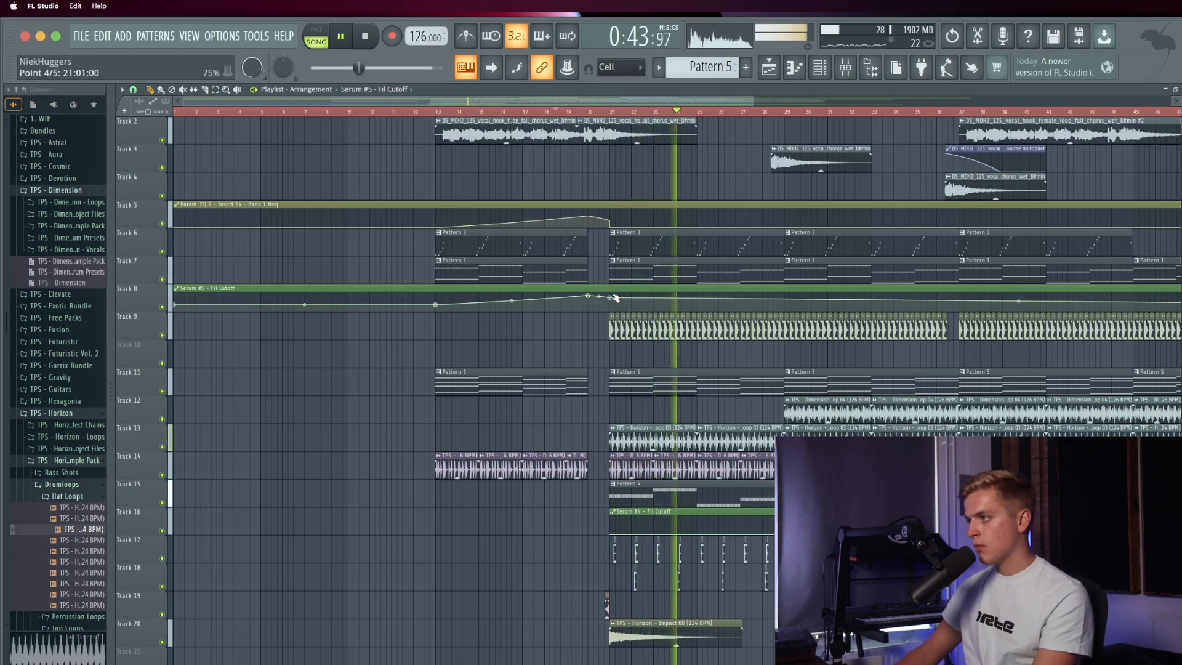
Step: Add a 42% point at bar 29 so the Serum #5 cutoff falls gradually through the first drop section
scroll(641, 298, "down", 2)
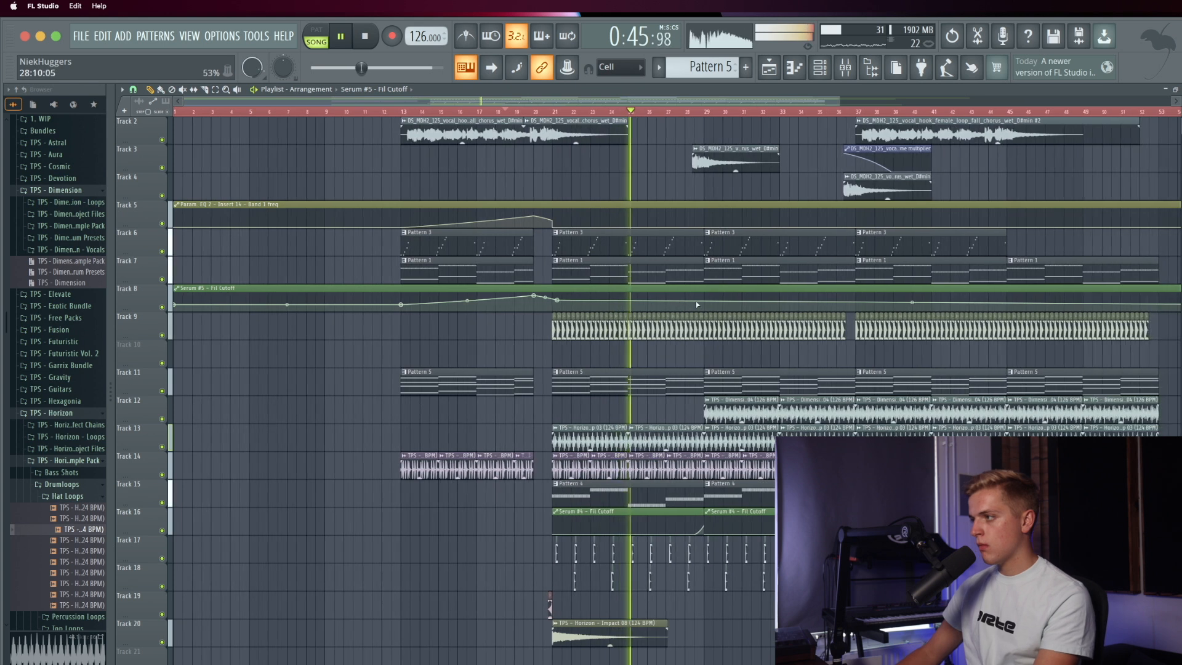
right_click(704, 303)
right_click(704, 304)
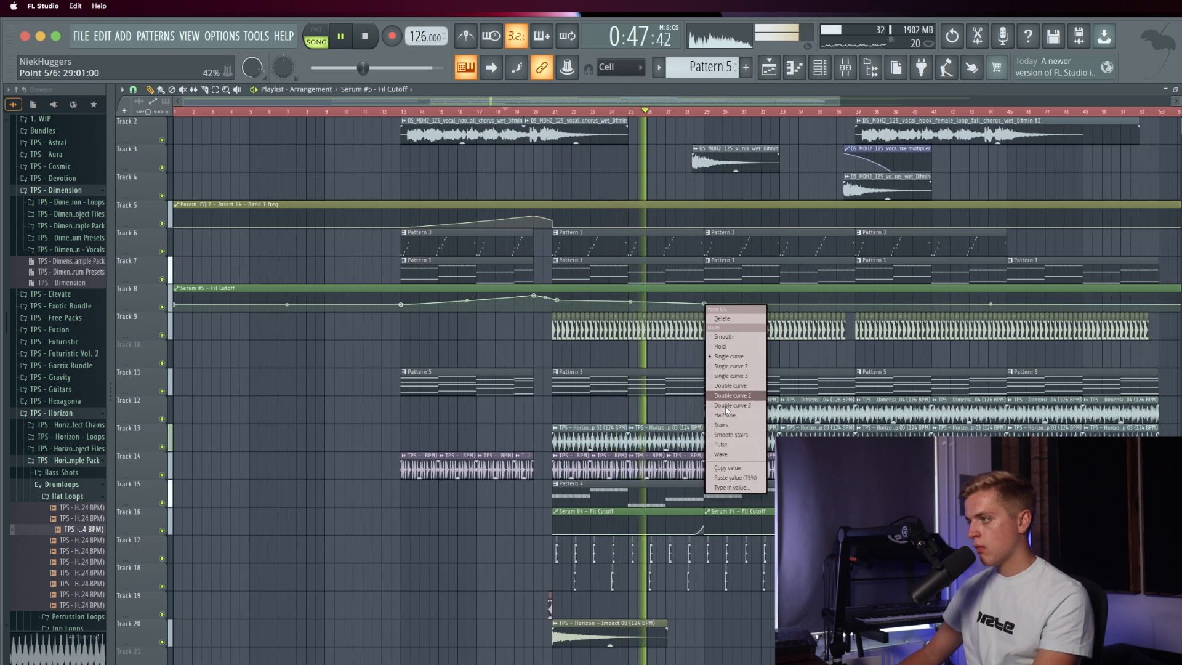
left_click(729, 478)
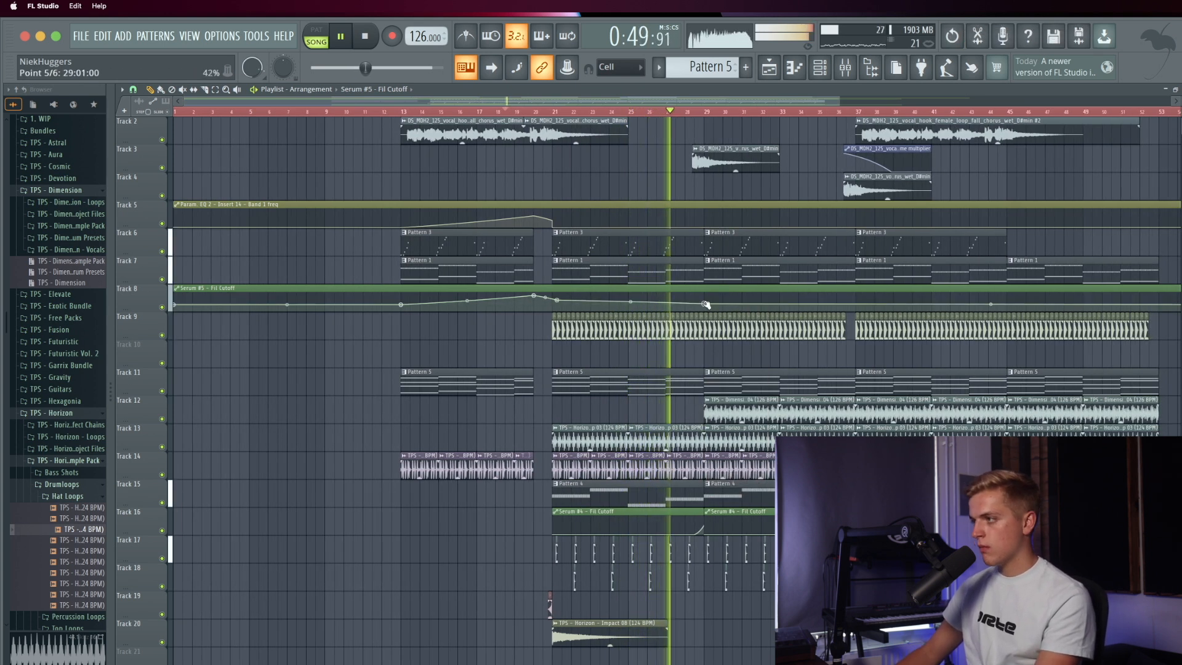
scroll(645, 321, "down", 1)
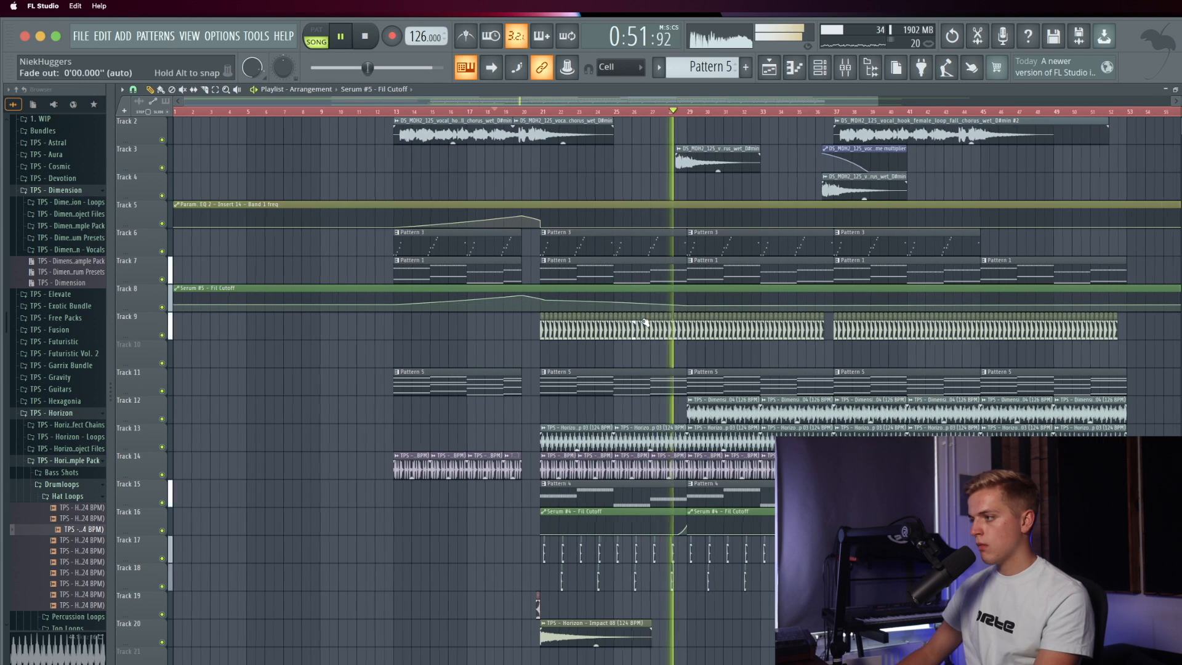
Step: Put the Impact 08 clip at bar 37 on Track 20, in line with the one at bar 21
scroll(644, 321, "down", 3)
left_click_drag(723, 610, 723, 634)
double_click(723, 634)
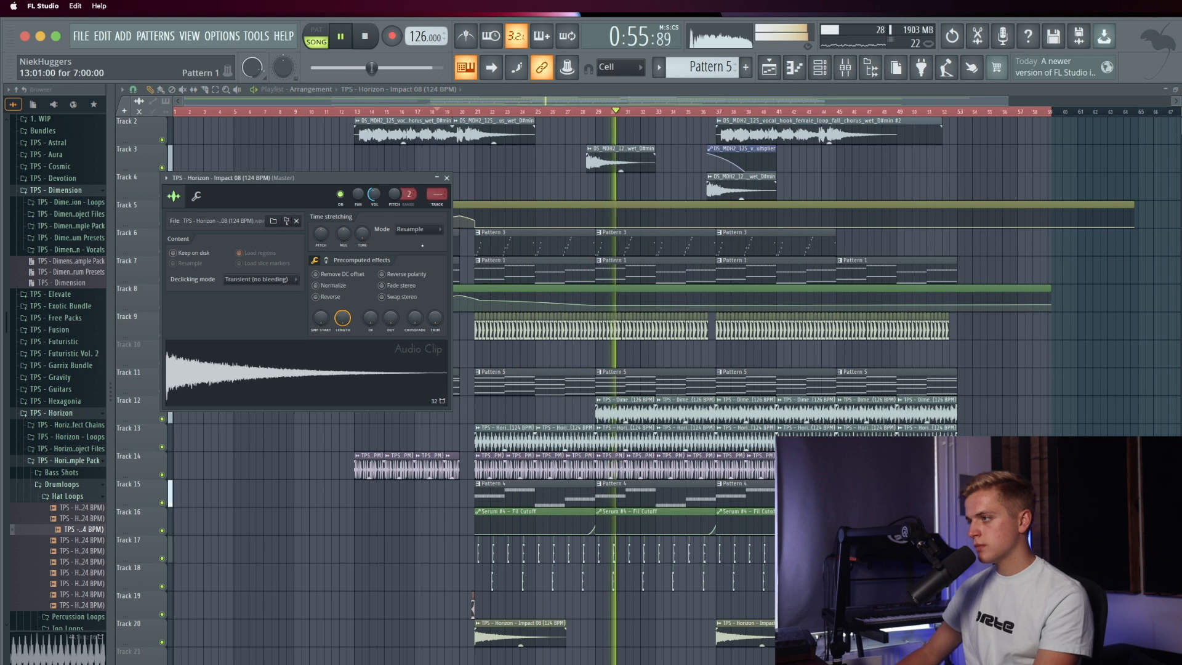
left_click(447, 178)
key("space")
Step: Fill Track 12 with Shaker Loop 04 from bar 21 to bar 29 and play the drop
scroll(584, 404, "up", 5)
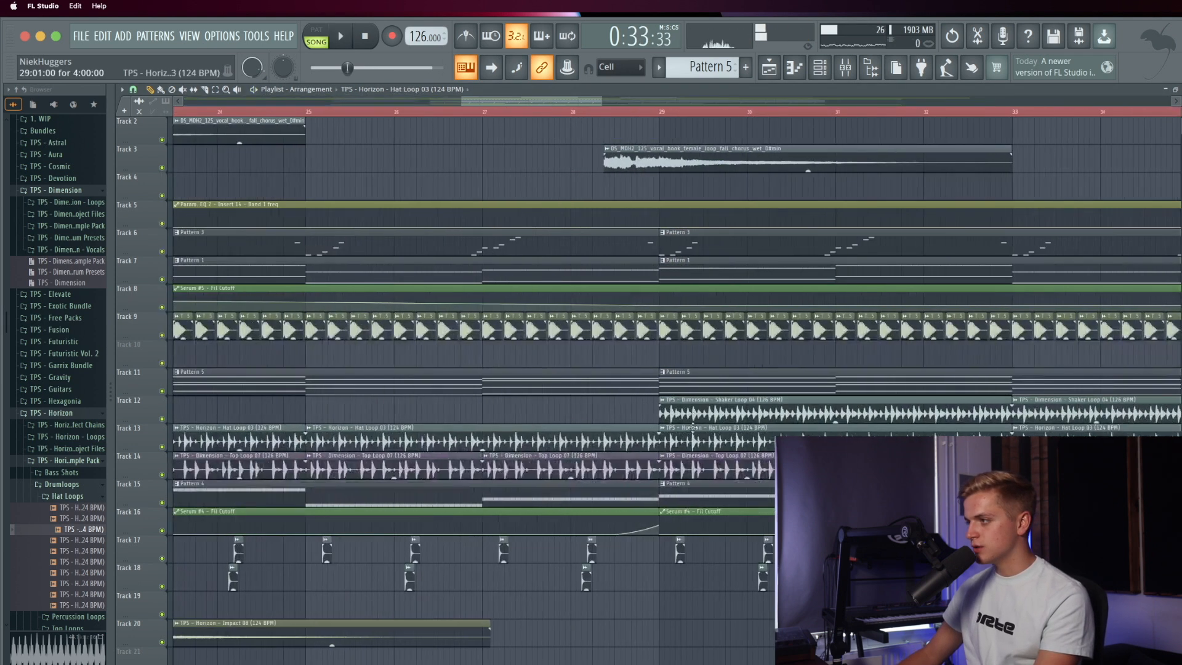
scroll(574, 419, "down", 3)
left_click_drag(296, 416, 301, 417)
left_click_drag(438, 420, 432, 419)
key("space")
scroll(429, 421, "down", 5)
key("space")
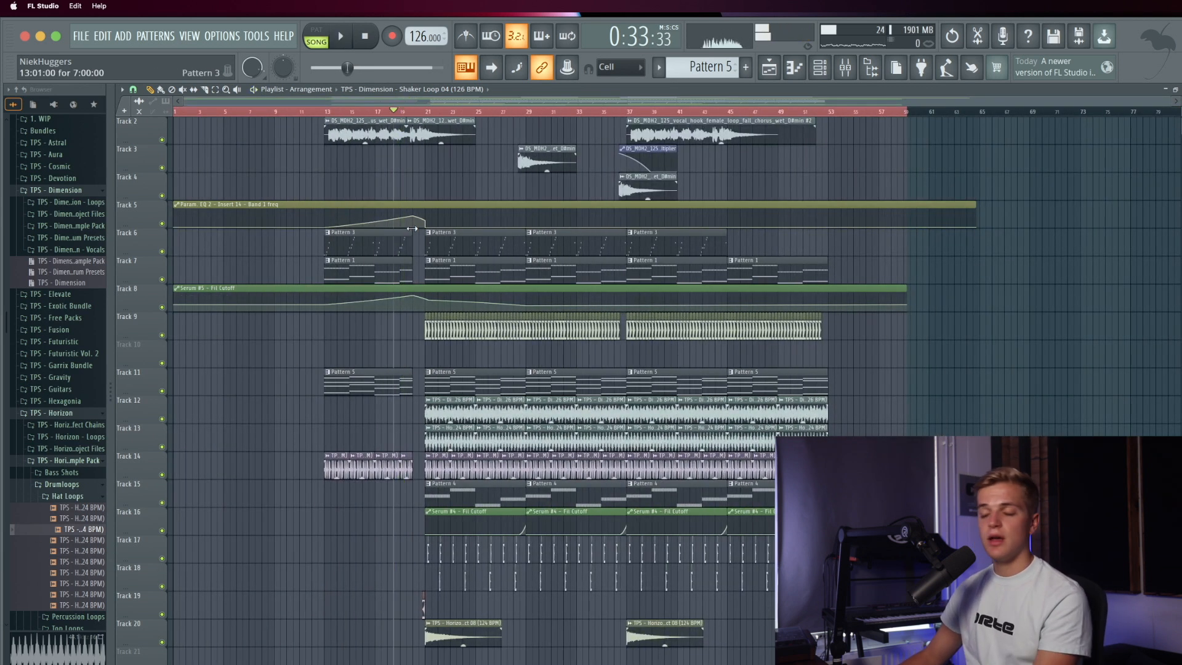
key("space")
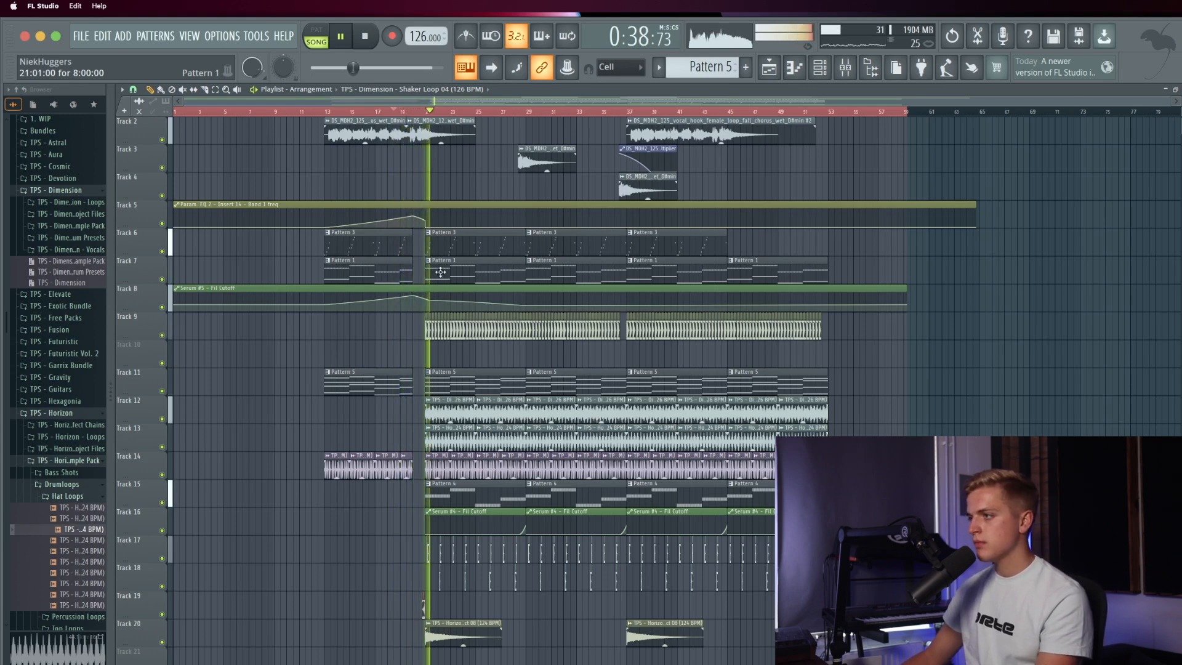
Step: Move the EQ 2 and Serum #5 cutoff automation clips off Tracks 5 and 8 to tracks further down the playlist
left_click(267, 291, "super")
left_click(284, 206, "shift+super")
left_click_drag(232, 289, 271, 492)
key("super+d")
scroll(290, 560, "up", 6)
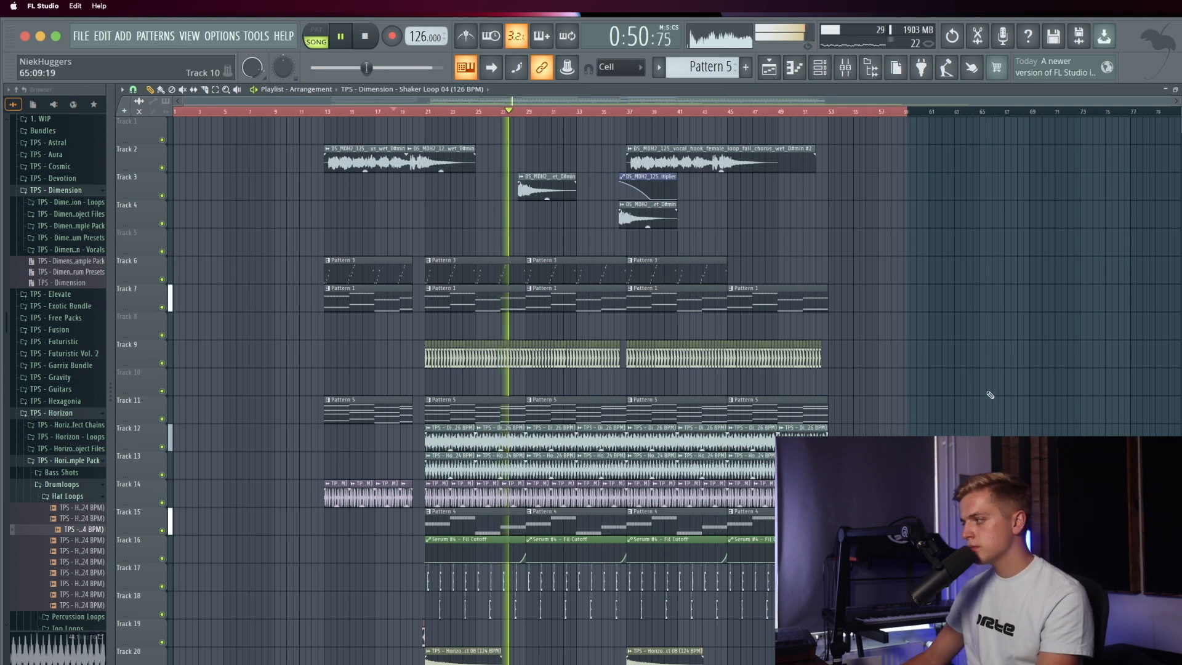
Step: Stop playback and add a new Serum instrument to the project with Pattern 1 selected
left_click(820, 69)
key("space")
scroll(710, 68, "up", 1)
scroll(710, 67, "up", 1)
scroll(710, 67, "up", 2)
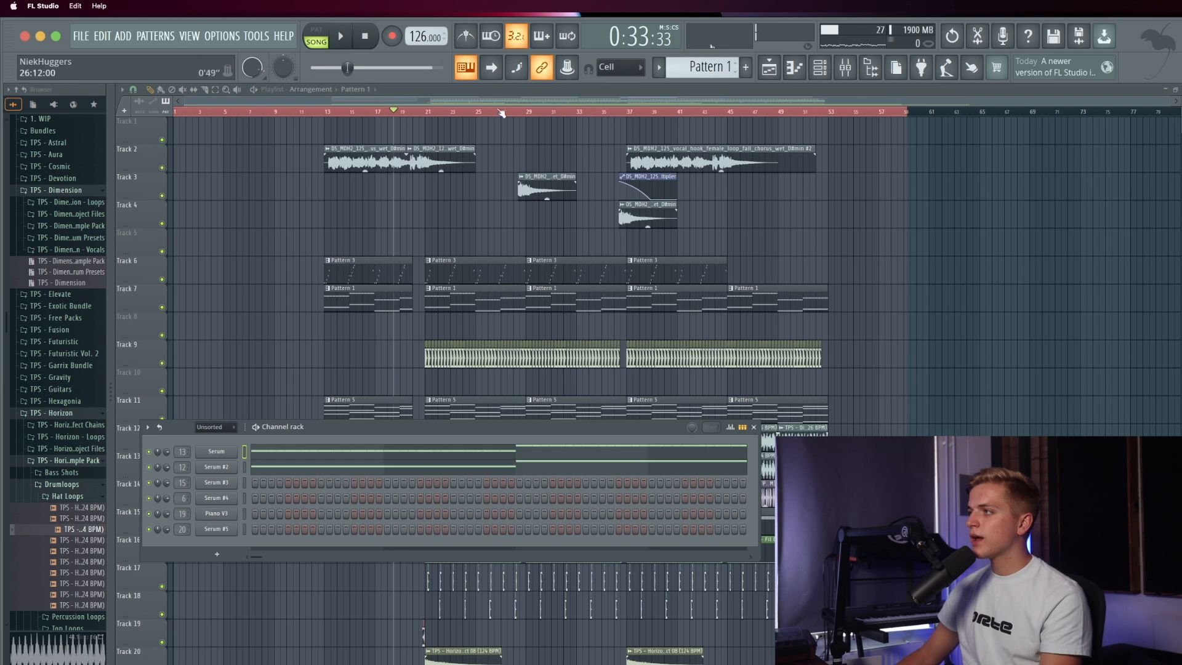
left_click(123, 39)
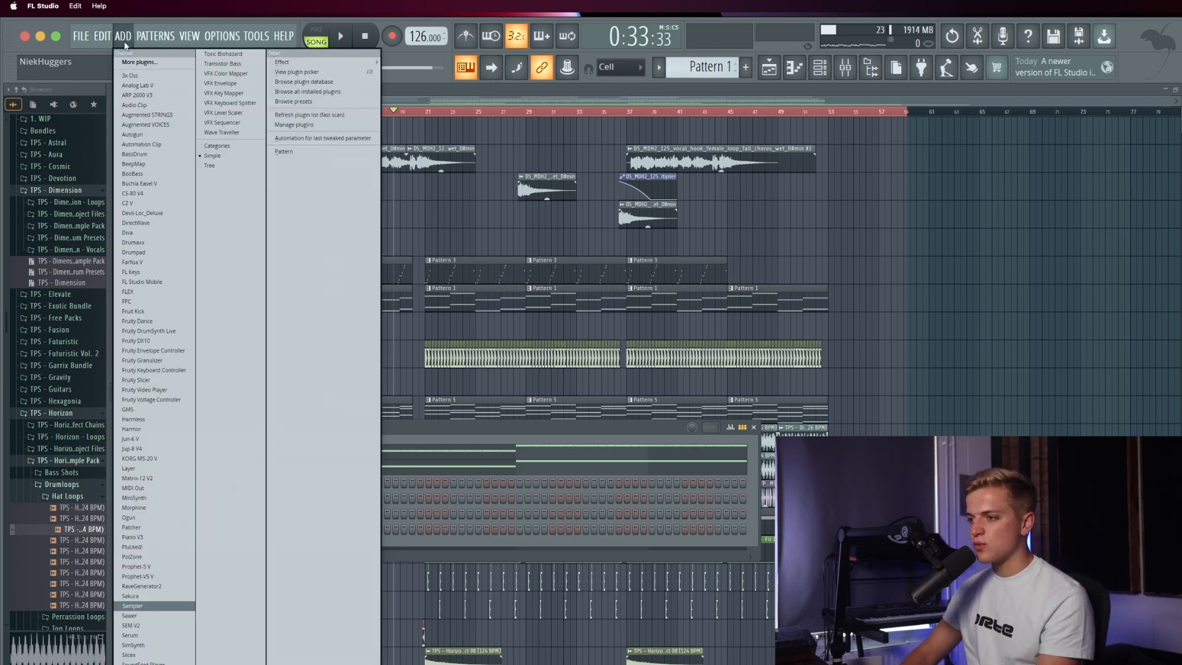
left_click(130, 635)
Step: Browse the user pluck presets in Serum #6 and load PL - Twin
left_click(341, 82)
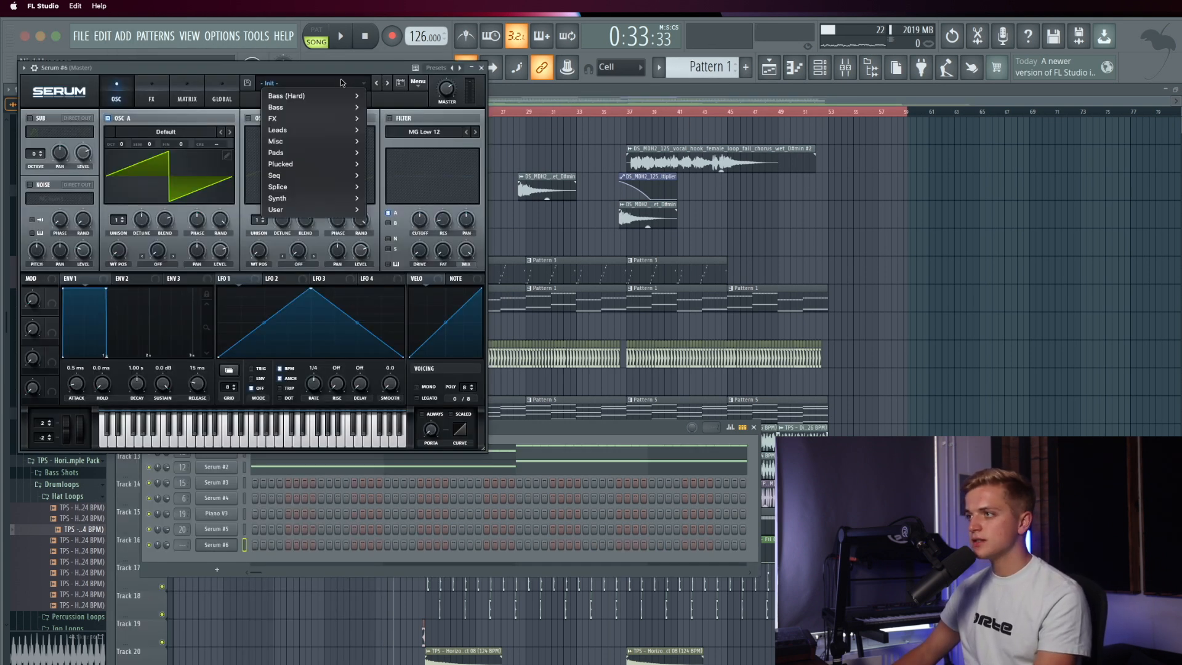
mouse_move(328, 210)
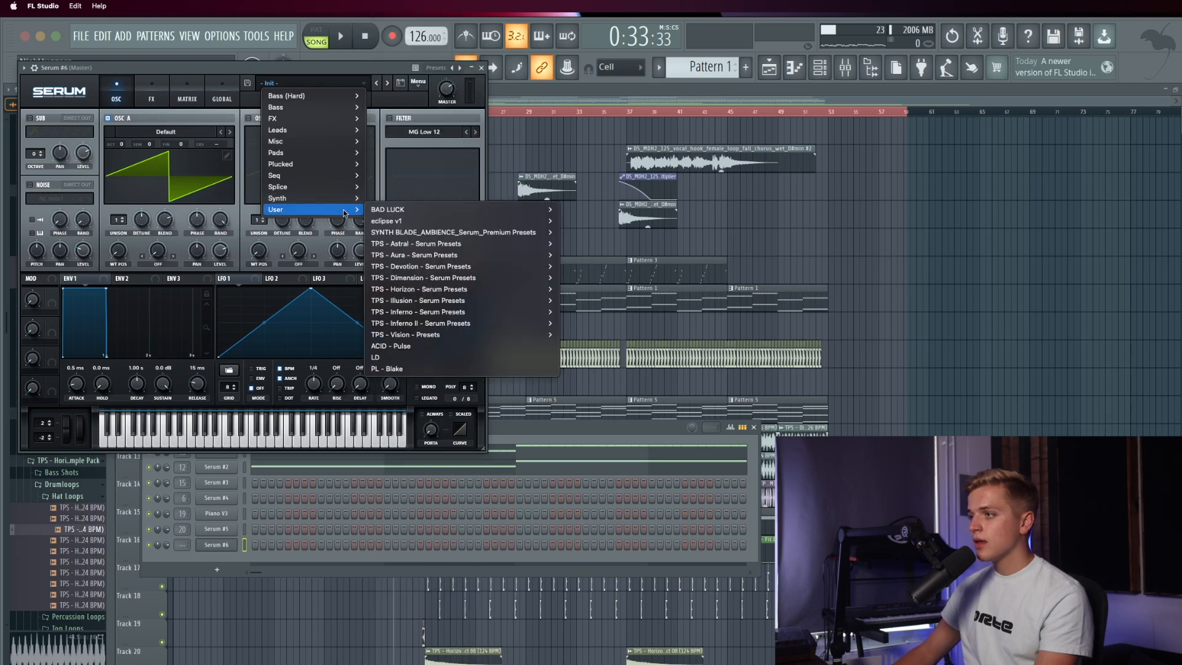
left_click(398, 368)
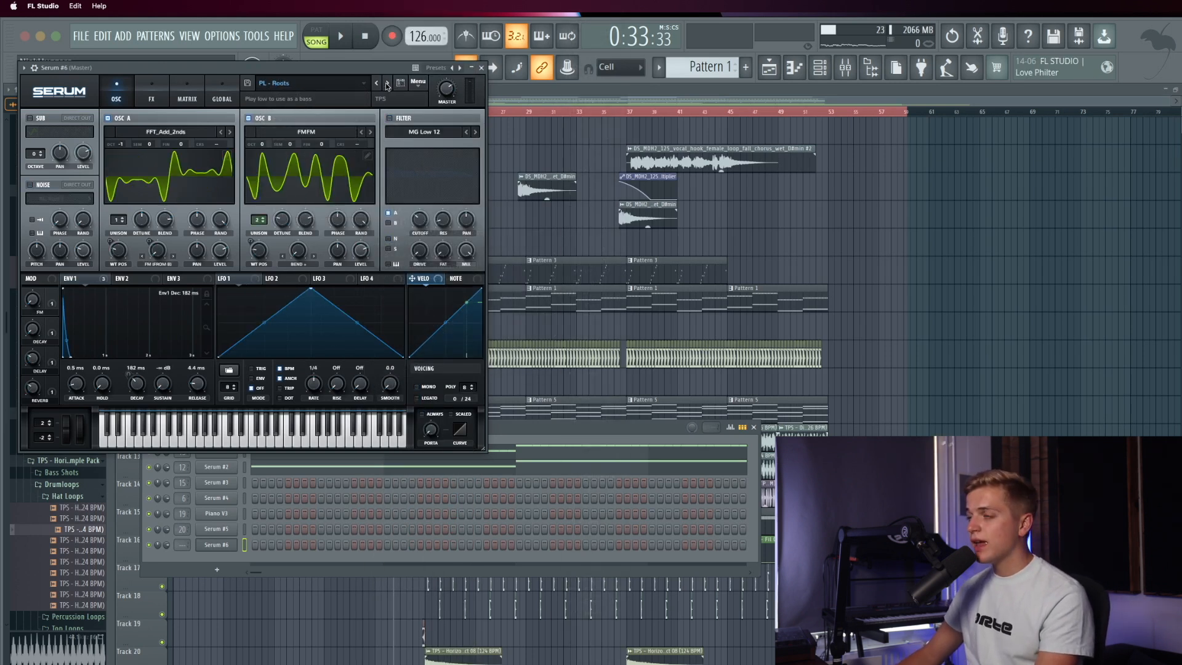
left_click_drag(368, 64, 487, 157)
left_click(550, 176)
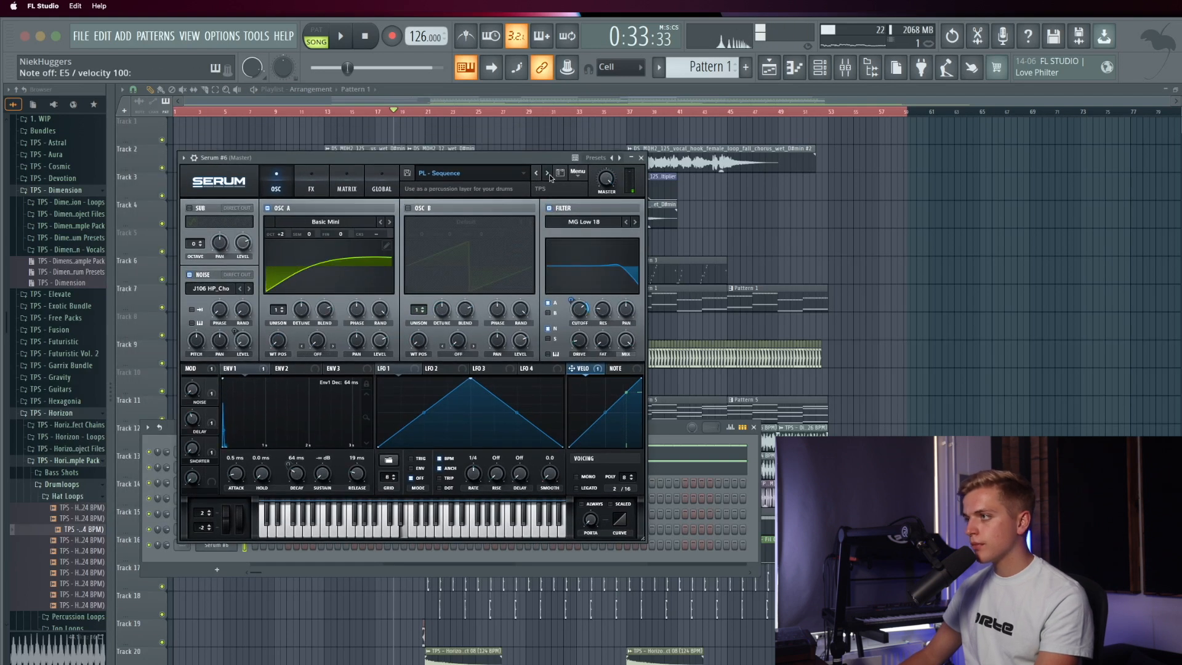
left_click(548, 174)
left_click(548, 175)
left_click(548, 174)
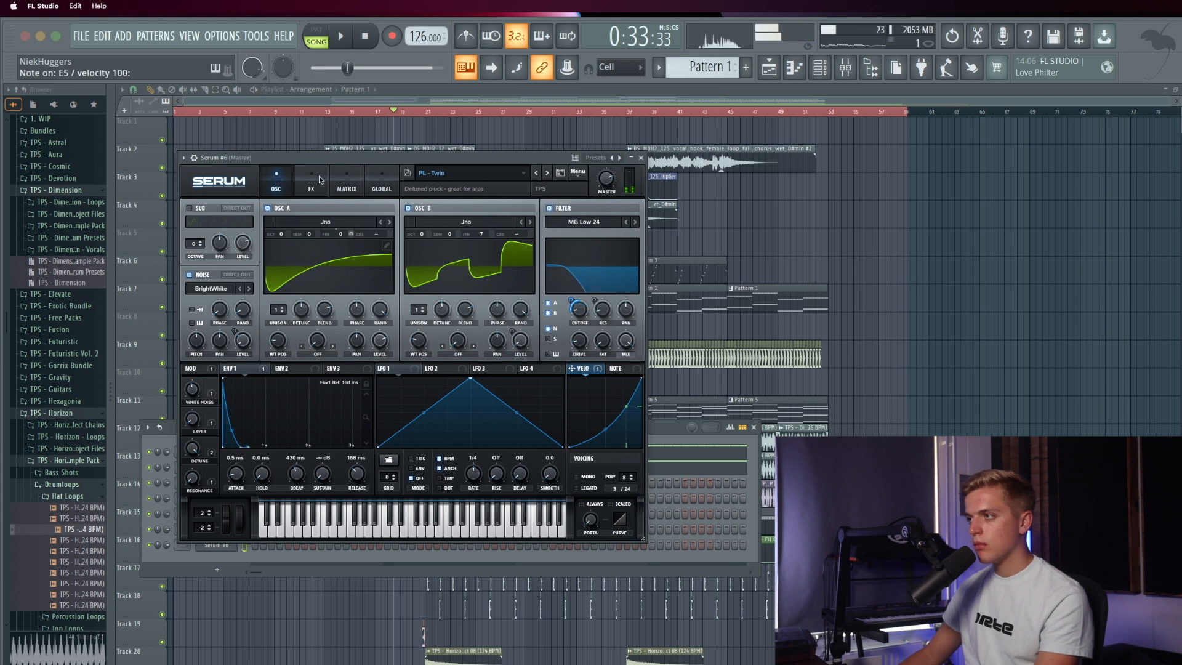
Step: Turn off the delay and reverb effects of the PL - Twin preset and close Serum #6
left_click(312, 180)
left_click(193, 288)
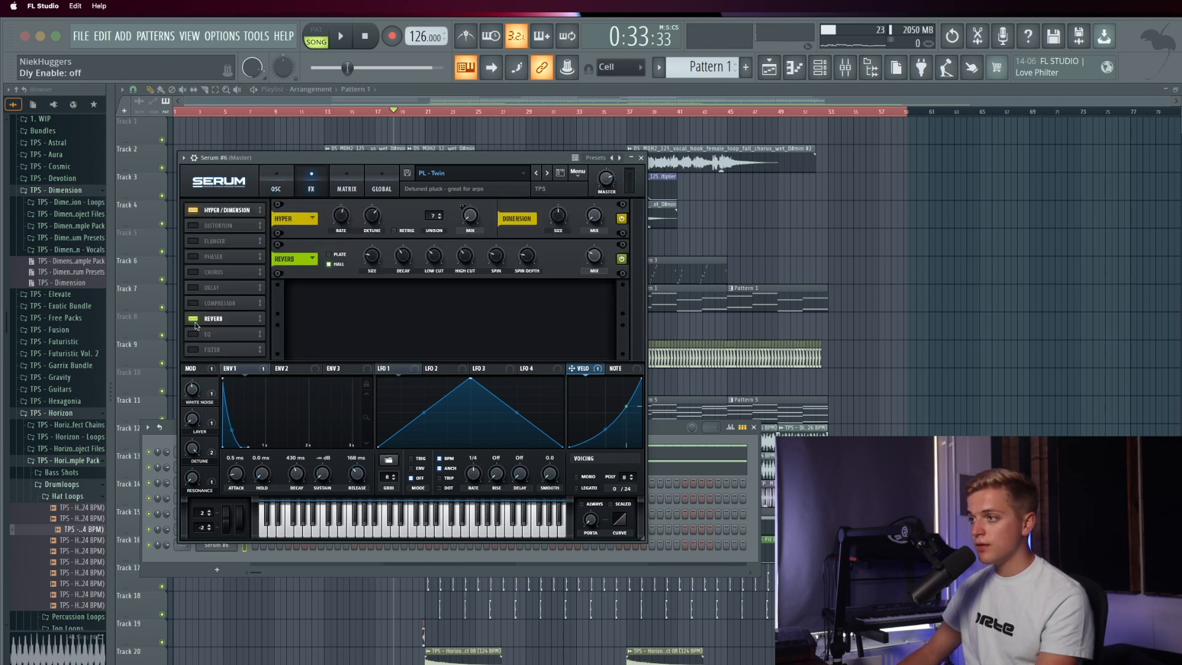
left_click(196, 319)
left_click(801, 69)
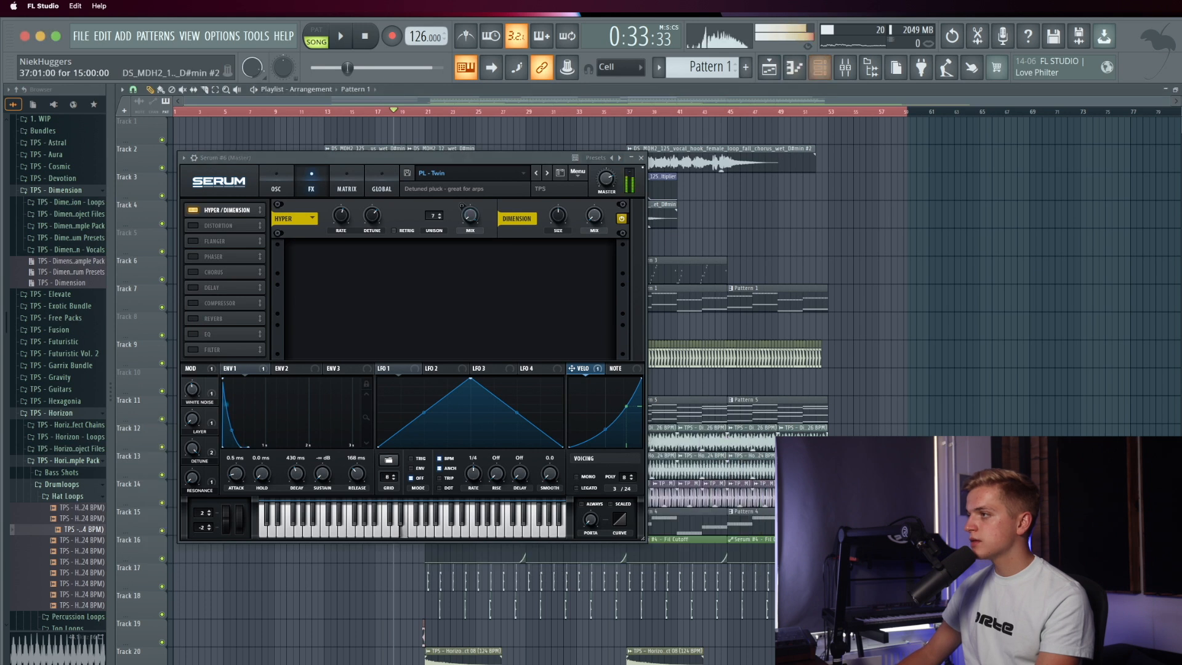
left_click(641, 159)
Step: Open the piano roll of the Serum #6 channel in Pattern 1
left_click(819, 72)
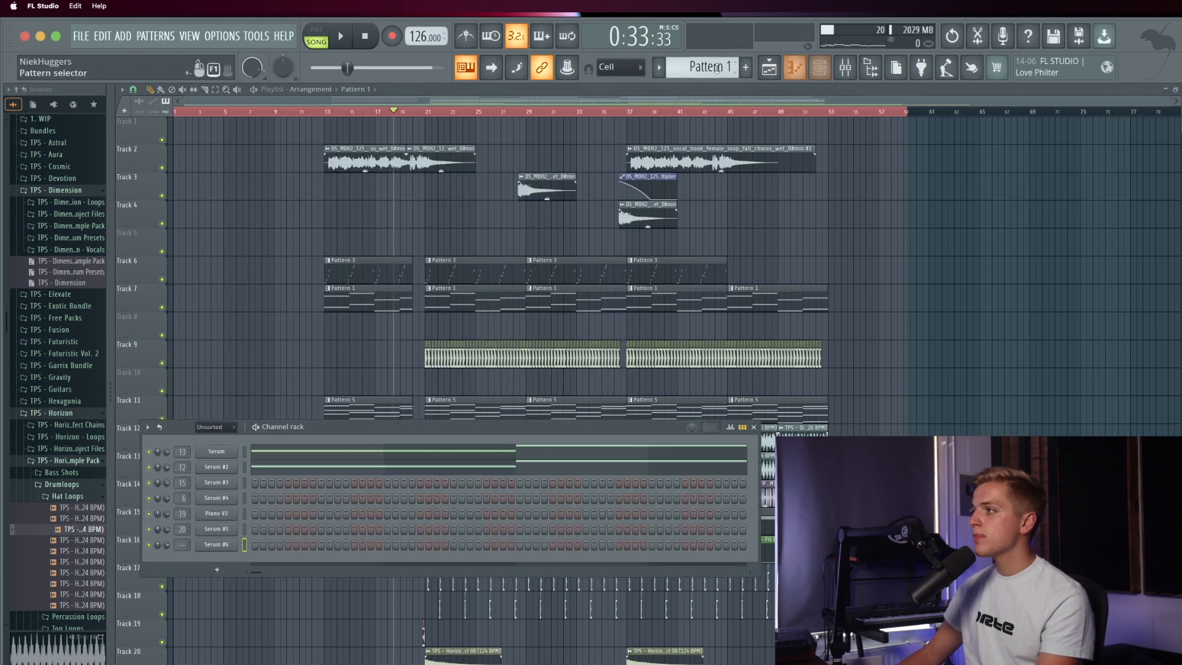
right_click(229, 546)
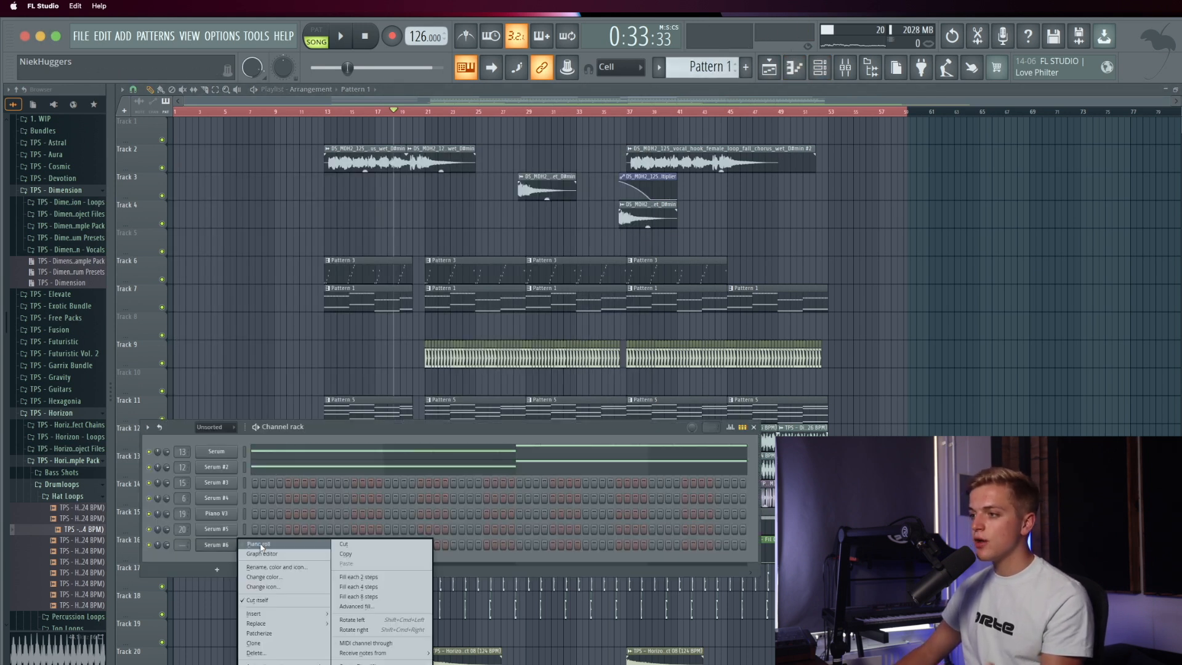
left_click(260, 547)
left_click(156, 365)
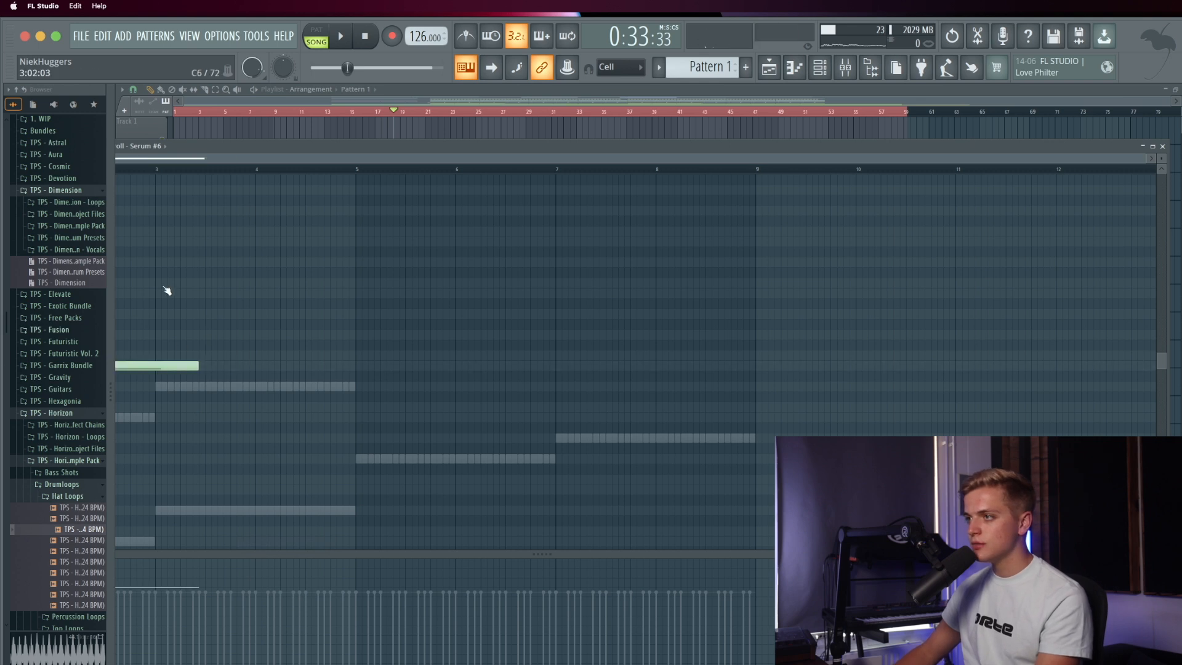
left_click_drag(350, 351, 332, 339)
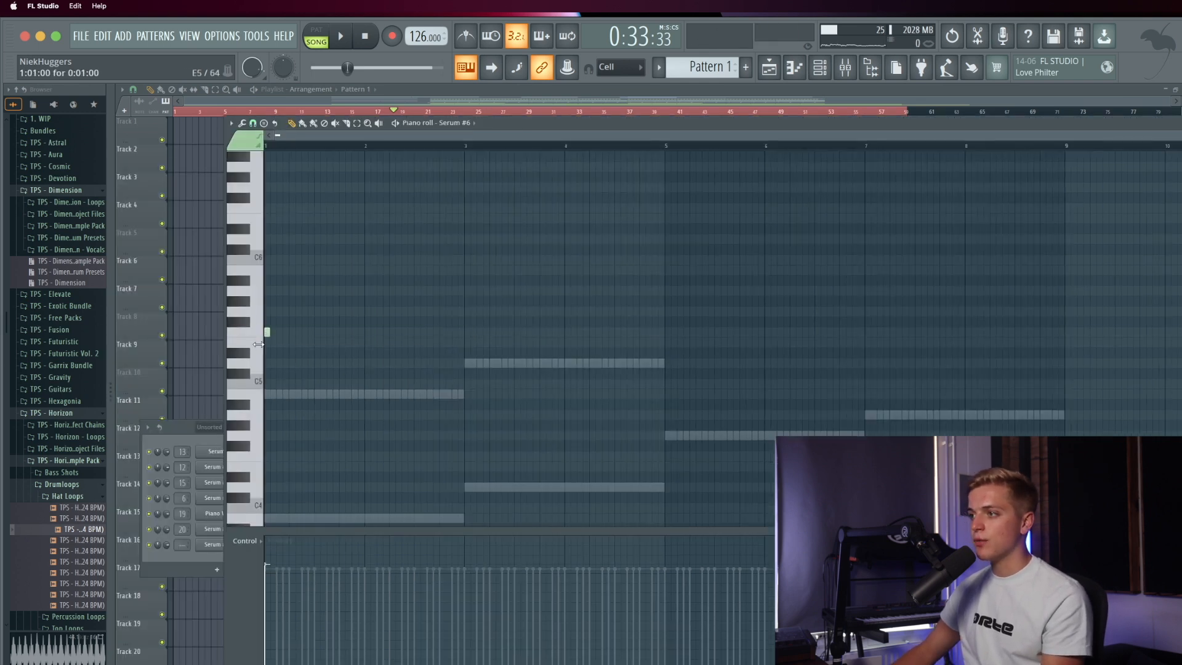
scroll(271, 341, "up", 3, "ctrl")
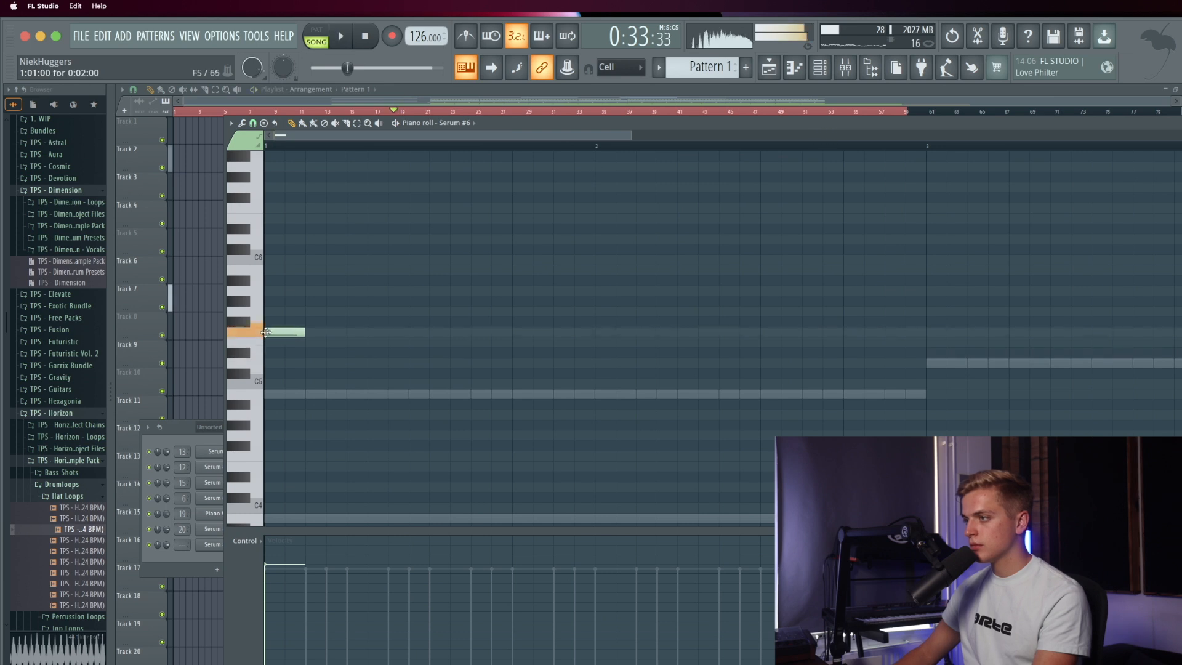
left_click(255, 383)
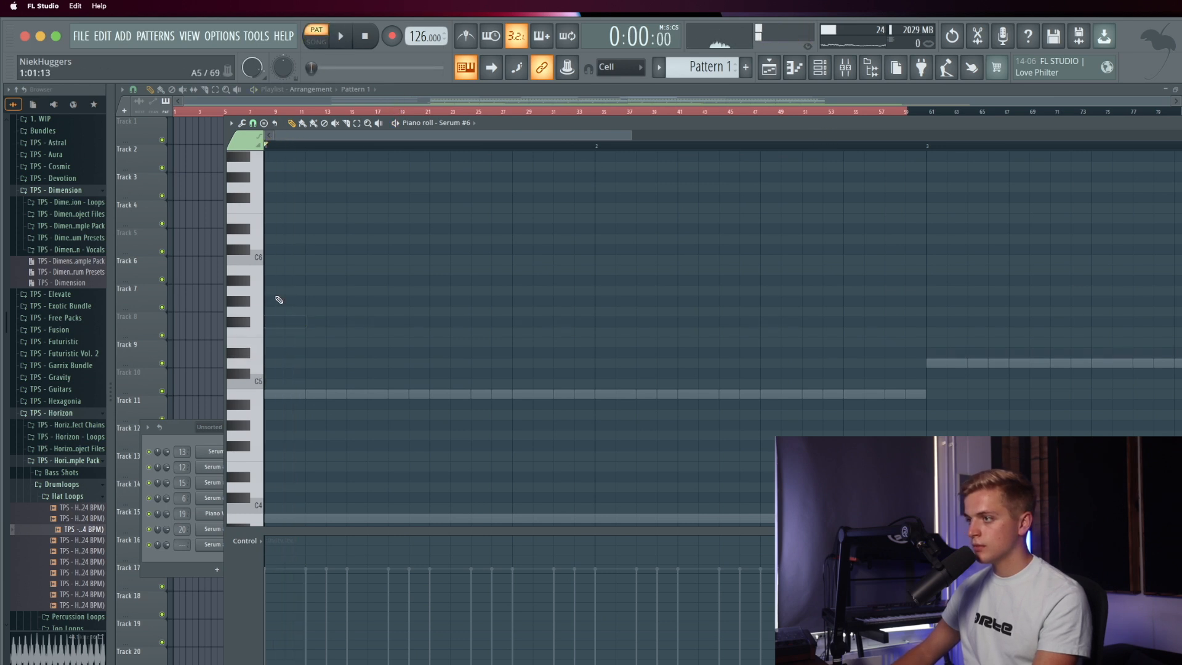
Step: Draw a half-bar rhythm of four B5 notes for Serum #6 at the start of bar 1, two long and two short
key("space")
left_click(351, 271)
left_click(410, 271)
mouse_move(428, 271)
left_mouse_down()
mouse_move(407, 272)
mouse_move(420, 271)
left_mouse_up()
Step: Duplicate the half-bar B5 rhythm until it fills all eight bars of Pattern 1
key("ctrl+a")
key("ctrl+b")
key("ctrl+b")
key("ctrl+b")
key("ctrl+b")
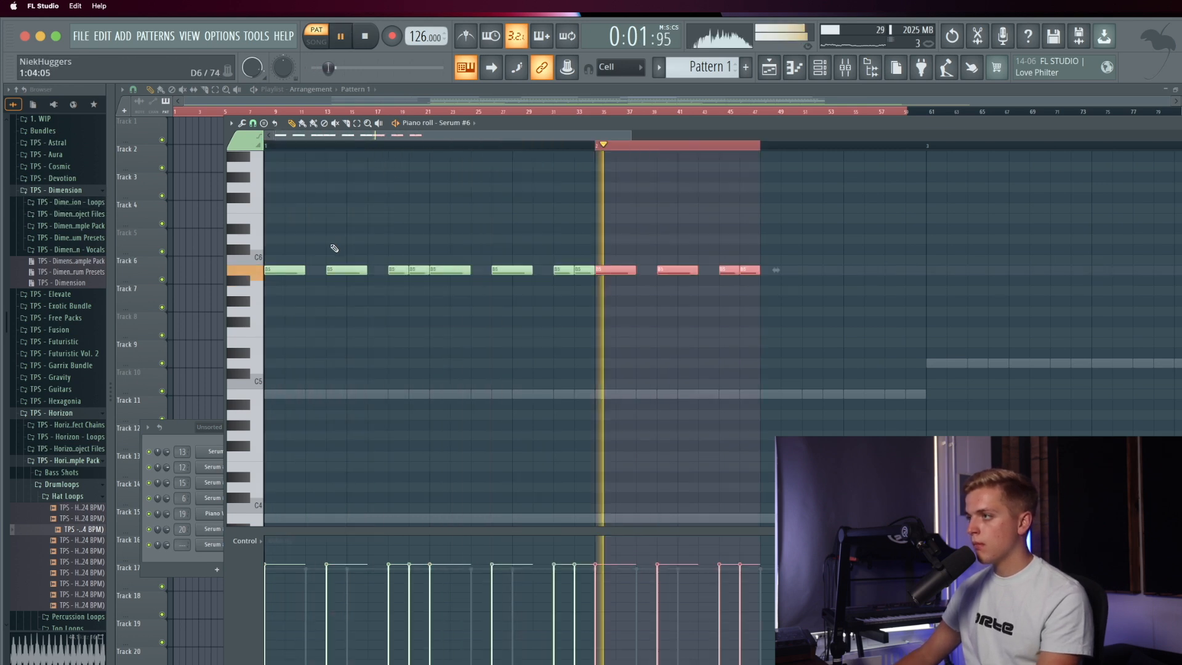
key("ctrl+b")
key("ctrl+b")
key("ctrl+b")
key("ctrl+b")
key("ctrl+b")
key("ctrl+b")
key("ctrl+b")
key("ctrl+b")
key("ctrl+b")
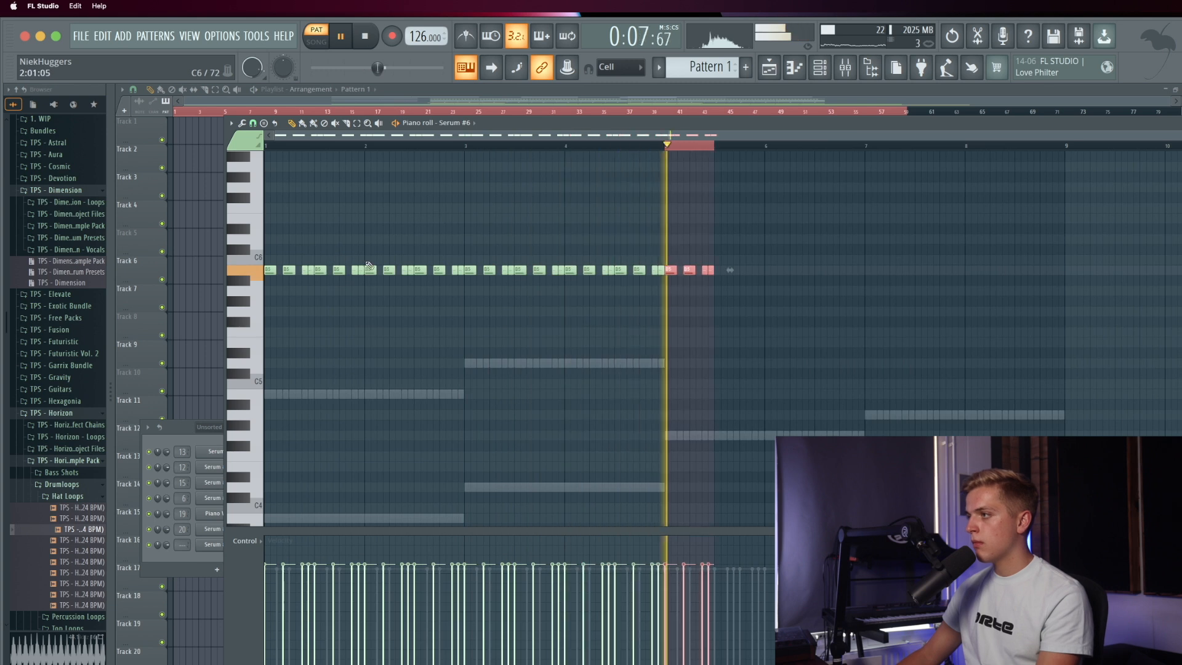
key("ctrl+b")
key("ctrl+a")
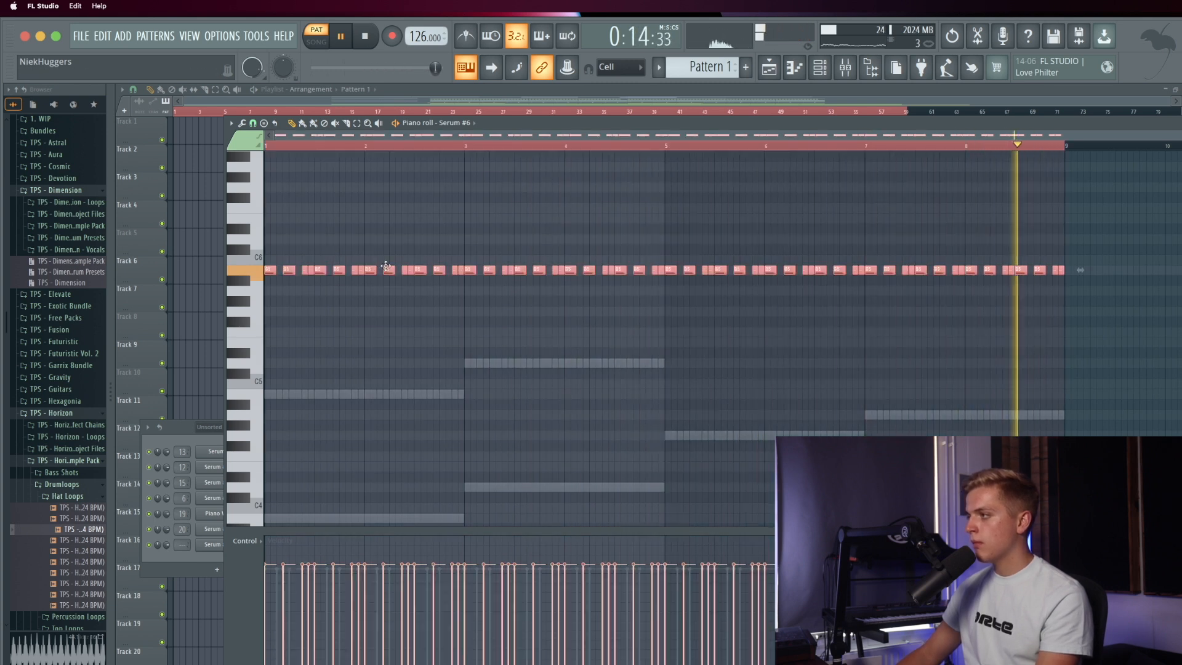
Step: Vary the velocities of the Serum #6 notes by drawing an uneven curve across the pattern
left_click(777, 72)
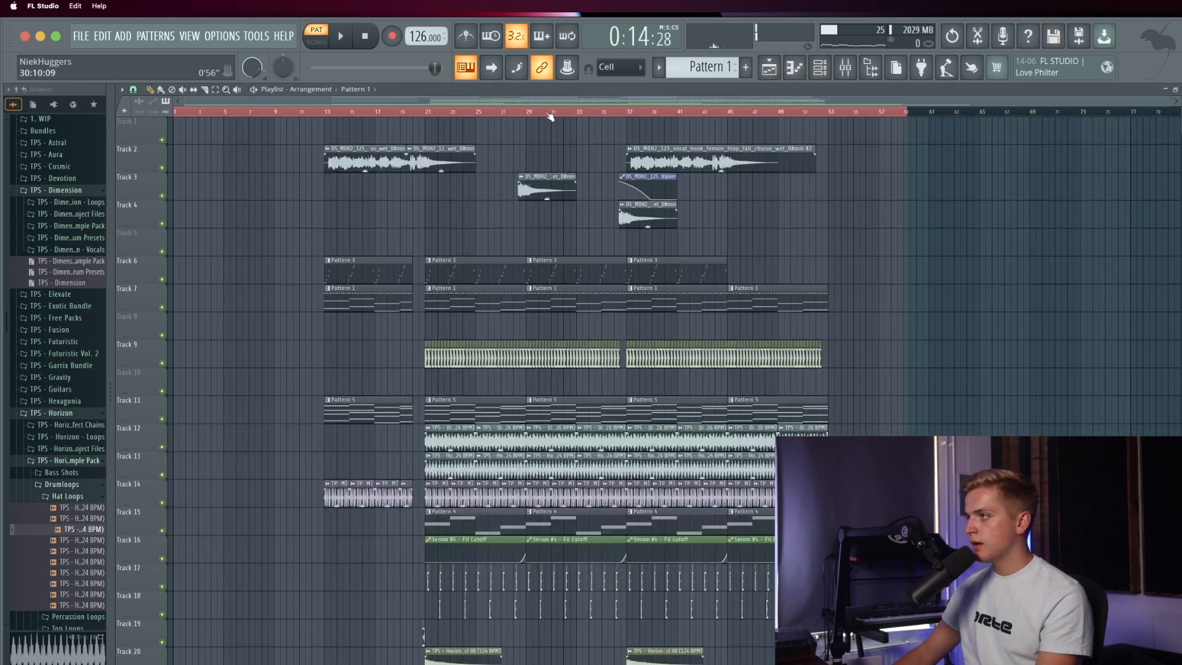
key("F6")
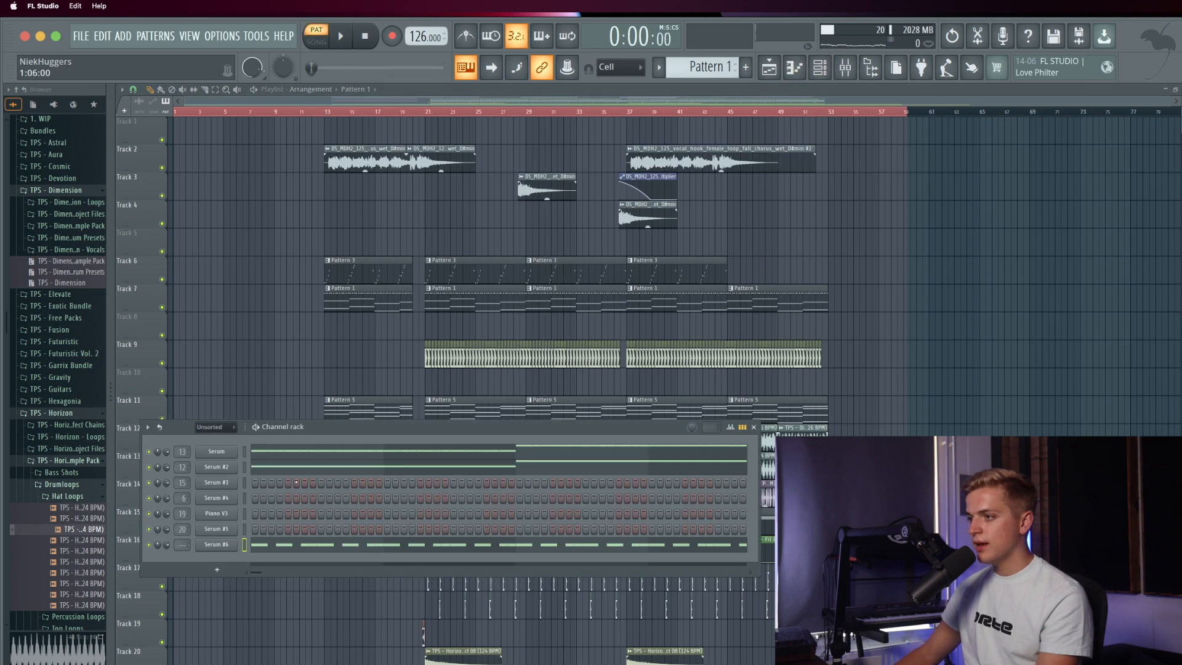
left_click(299, 546)
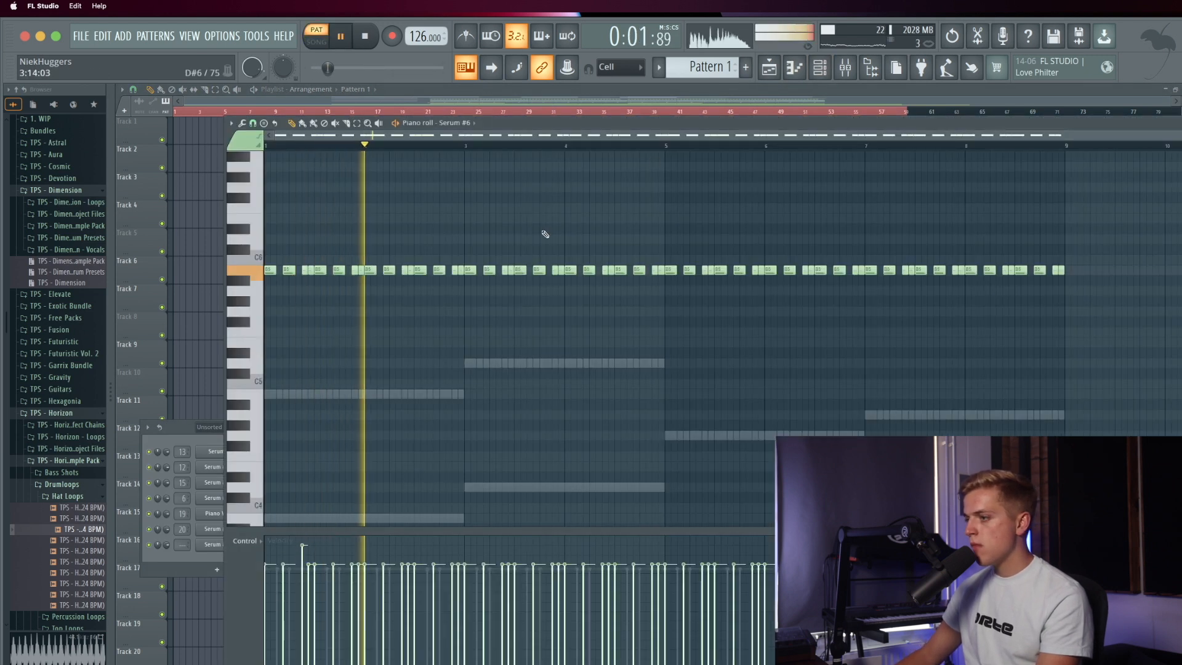
mouse_move(285, 579)
left_mouse_down()
mouse_move(521, 579)
mouse_move(667, 555)
mouse_move(699, 578)
mouse_move(731, 562)
mouse_move(763, 565)
left_mouse_up()
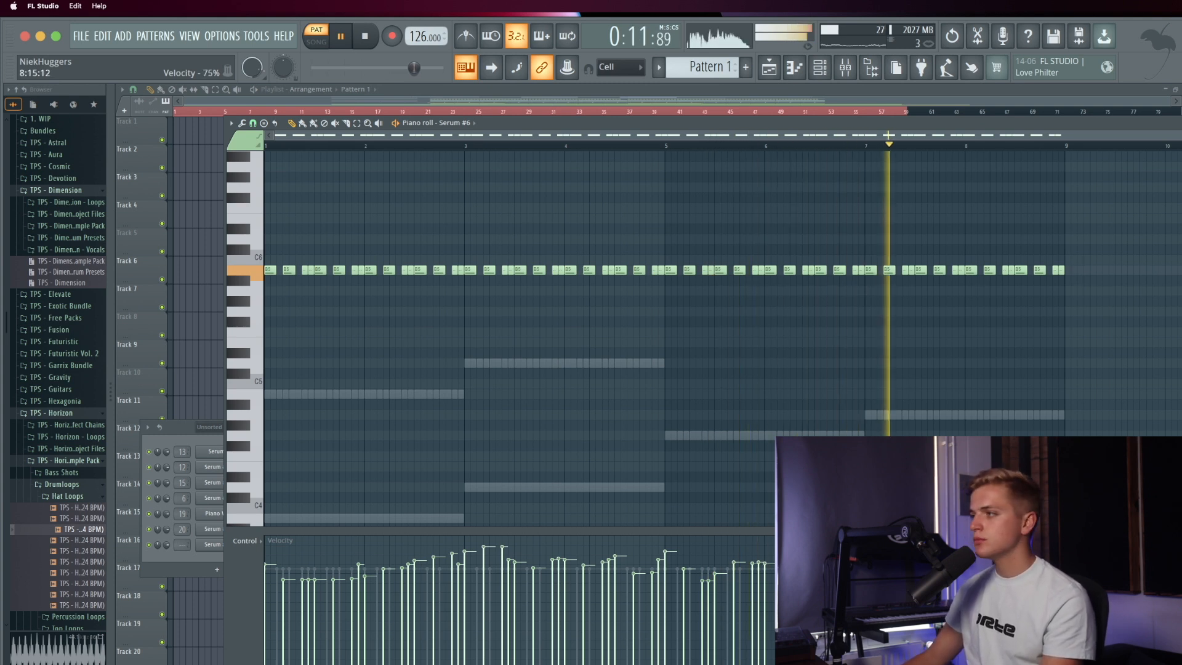
Step: Set up mixer track 22 for Serum #6 with a lowered volume and Kickstart 2 in slot 7
left_click(849, 71)
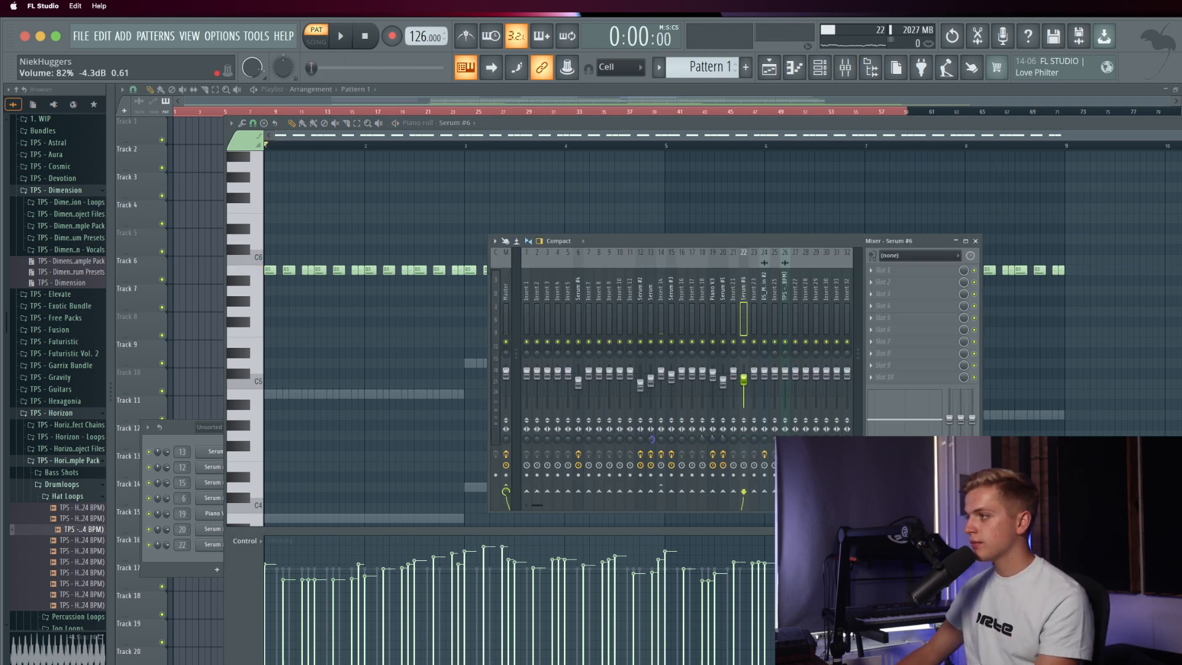
left_click_drag(744, 379, 743, 382)
key("space")
left_click(876, 343)
key("k")
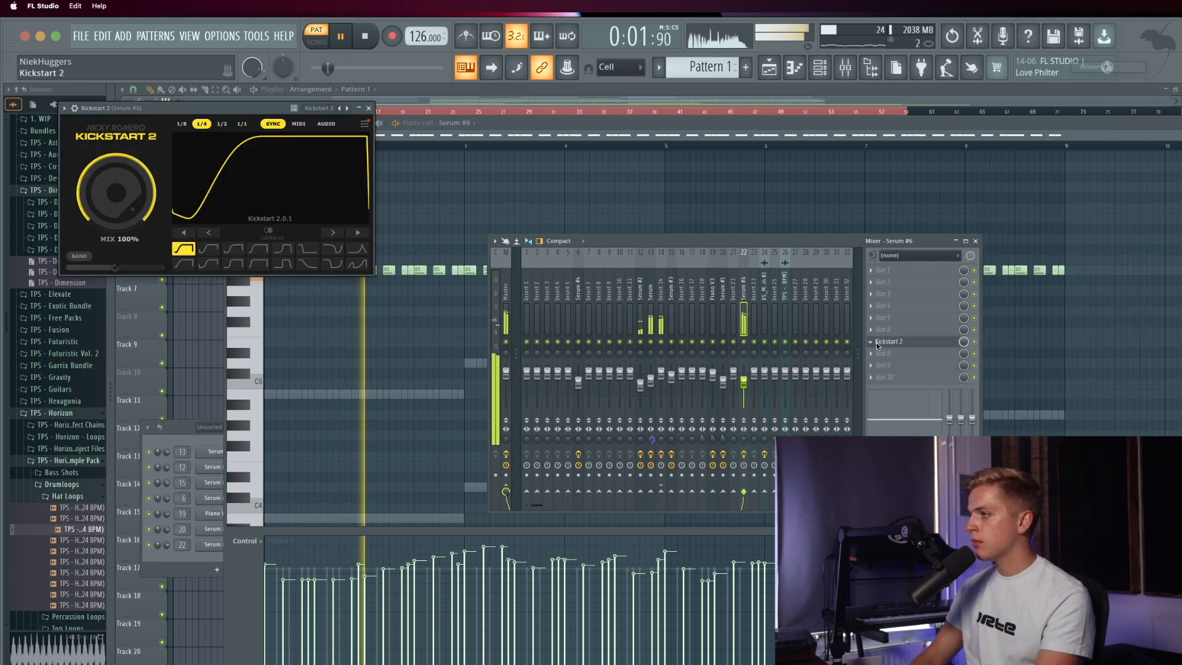
Step: Add ValhallaRoom in slot 3 of the Serum #6 track with 27.6% mix, 2.62 s decay, 10860 Hz high cut and 48.4% depth
left_click(905, 295)
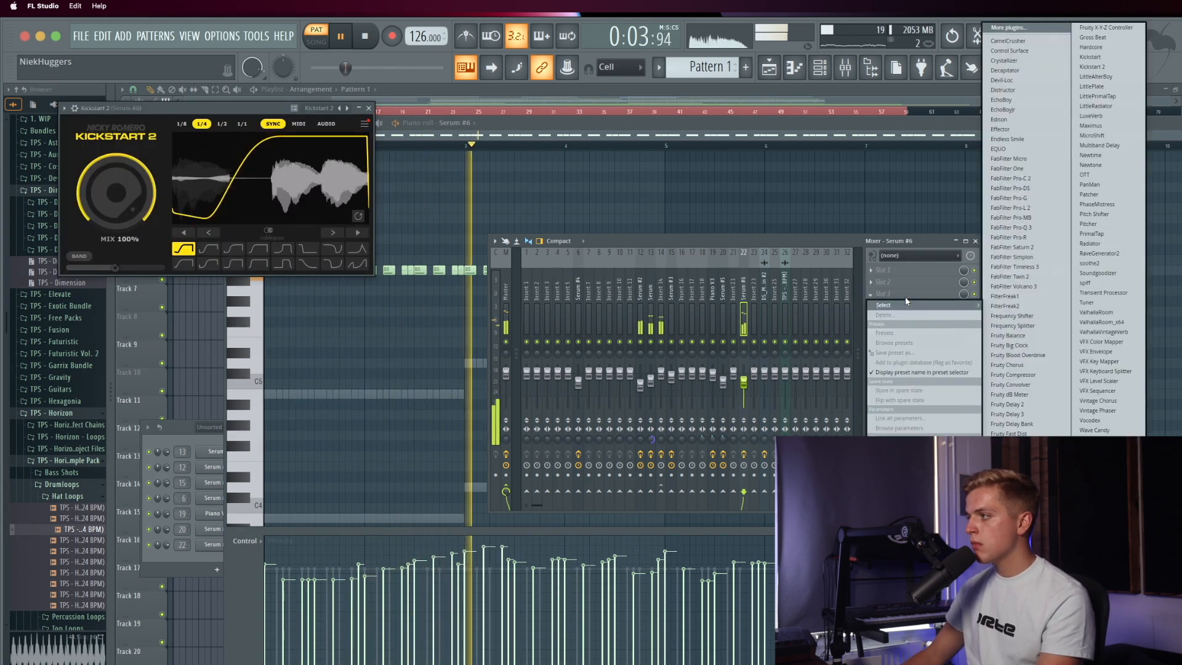
key("v")
key("Return")
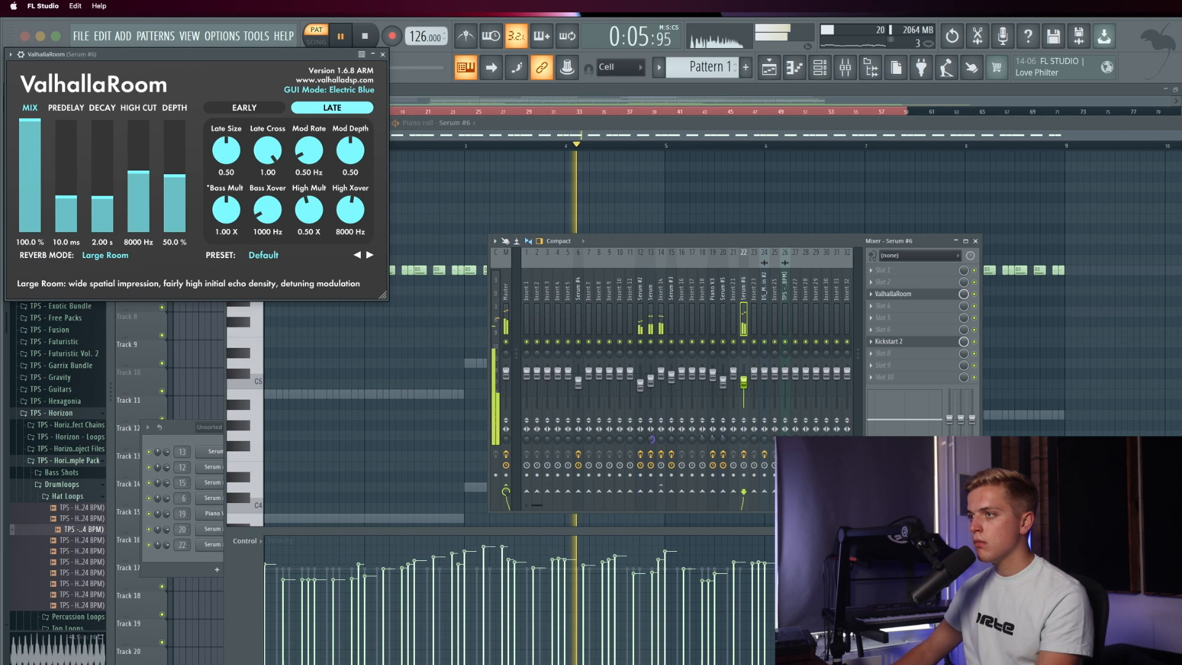
left_click_drag(29, 120, 29, 200)
left_click_drag(103, 197, 145, 154)
left_click_drag(175, 177, 175, 179)
key("space")
Step: Add Fruity PanOMatic in slot 6 of the Serum #6 track and set its LFO to modulate panning at 64% speed
left_click(908, 330)
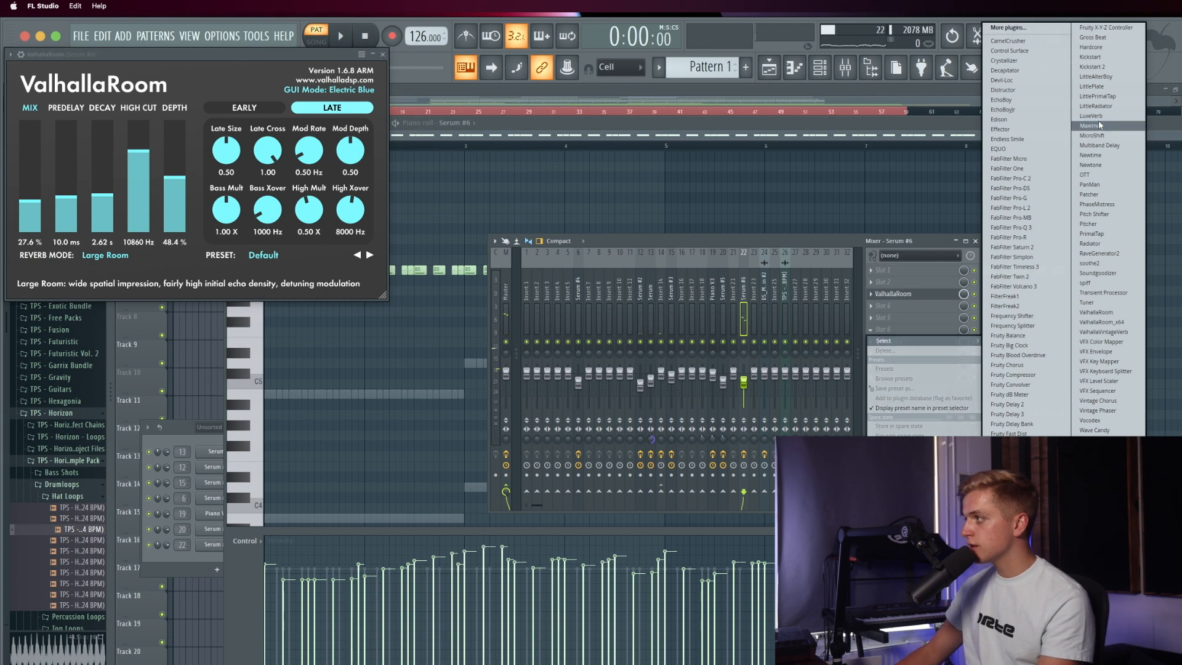
left_click(1010, 543)
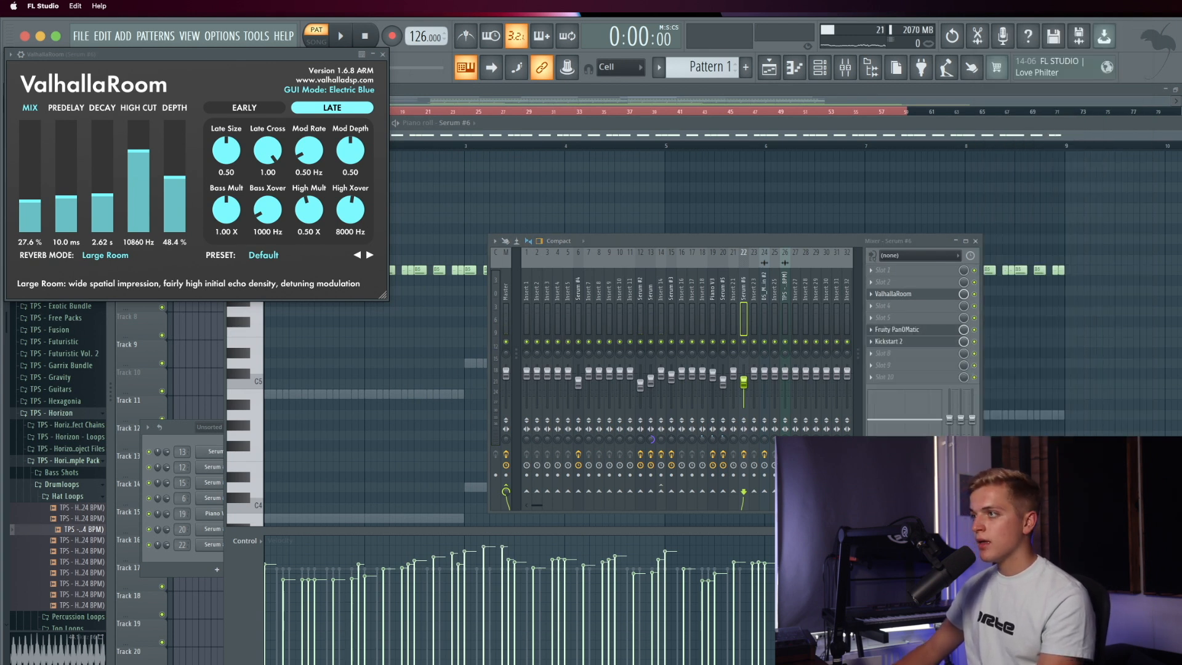
left_click(384, 54)
left_click_drag(265, 108, 338, 375)
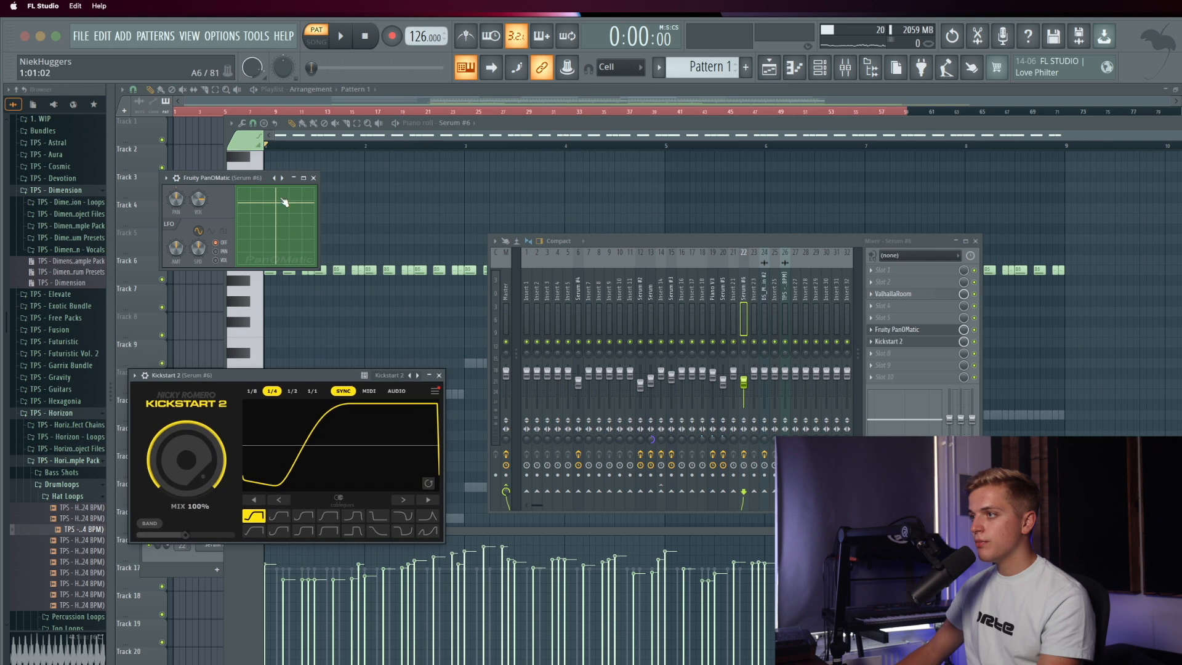
left_click_drag(233, 178, 500, 289)
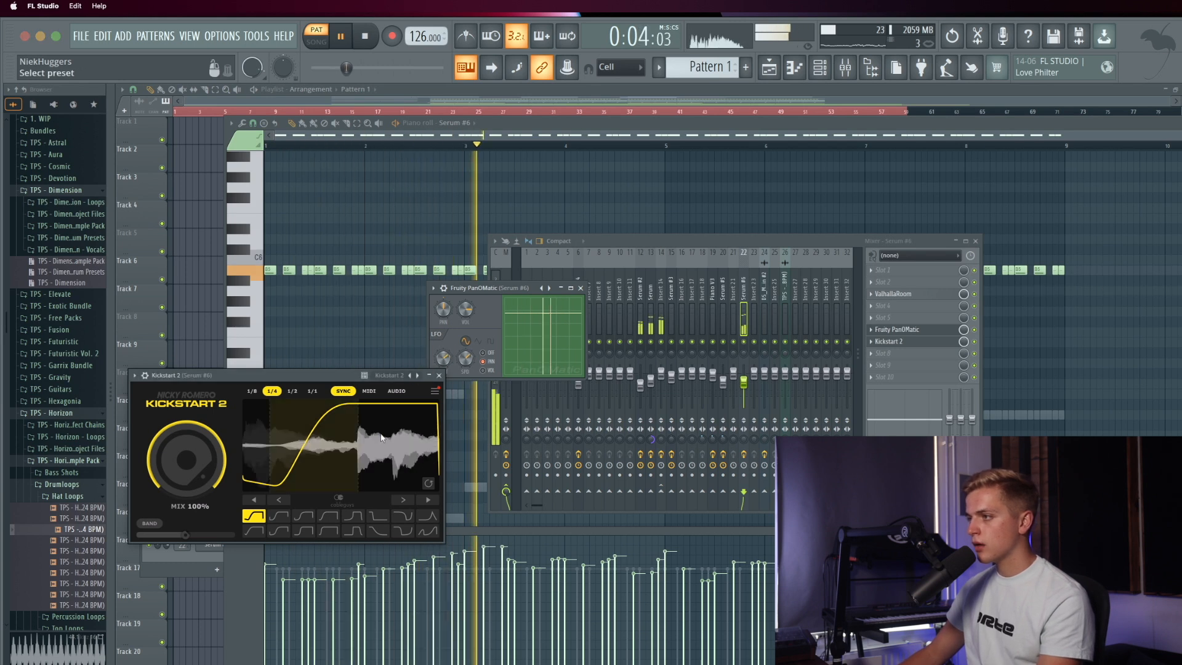
left_click_drag(277, 375, 274, 476)
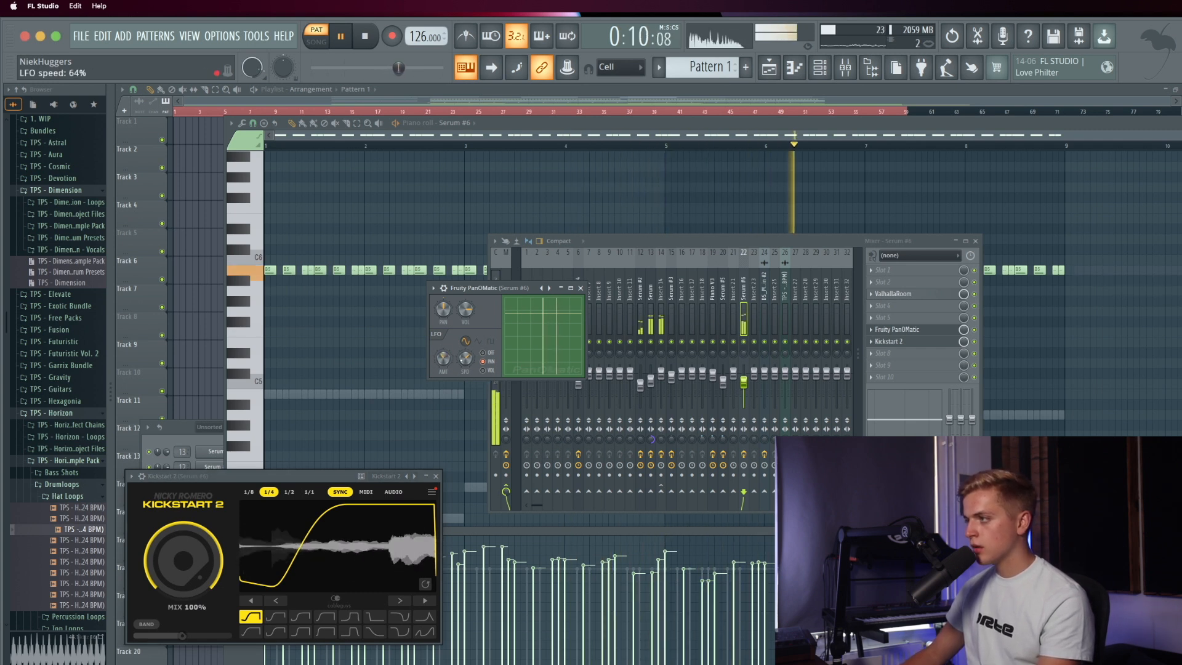
left_click(735, 380)
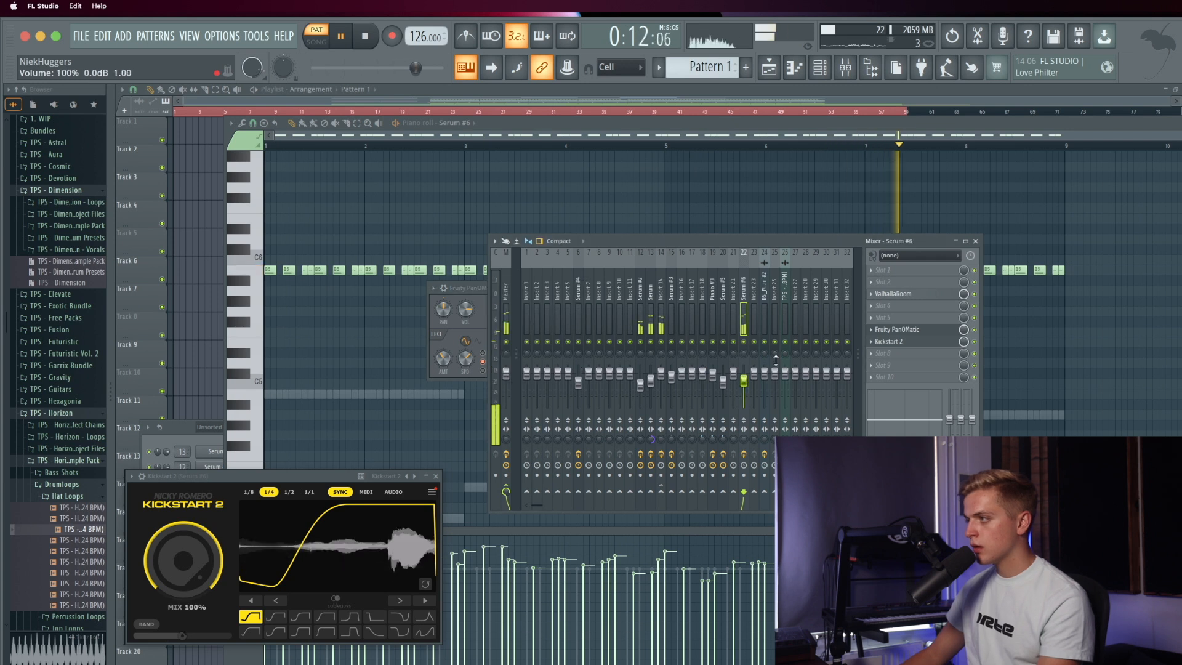
Step: Cut the Serum #6 notes out of Pattern 1 and move on through the patterns towards Pattern 6 for them
left_click(820, 68)
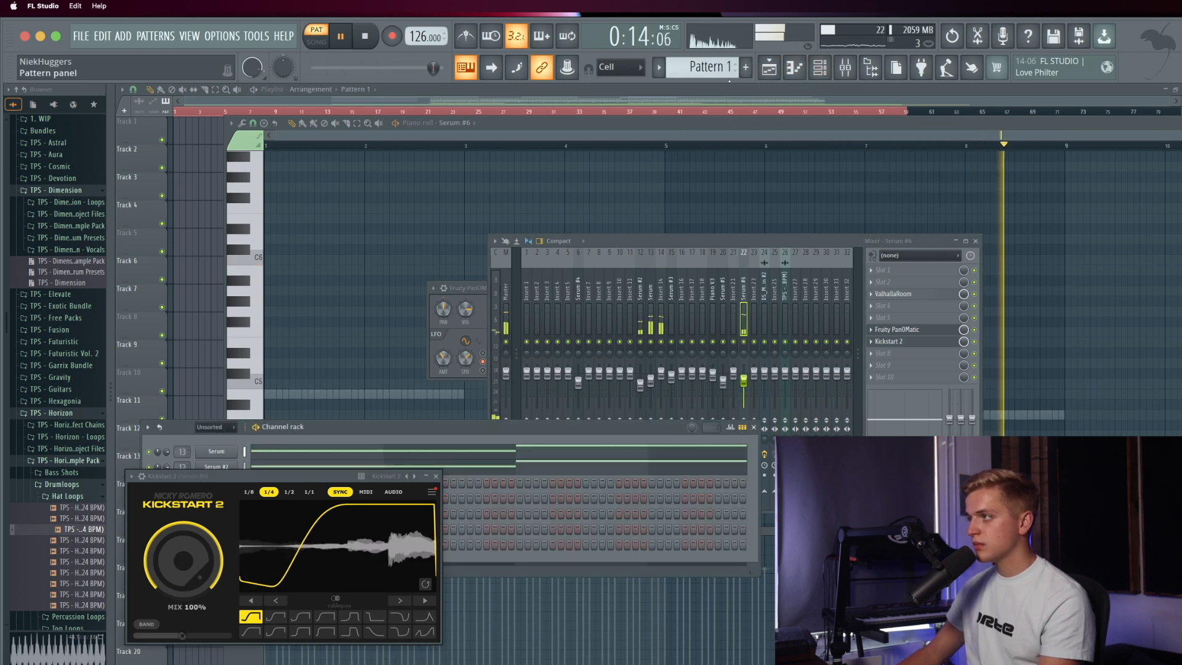
key("space")
key("KP_Add")
key("KP_Add")
key("KP_Add")
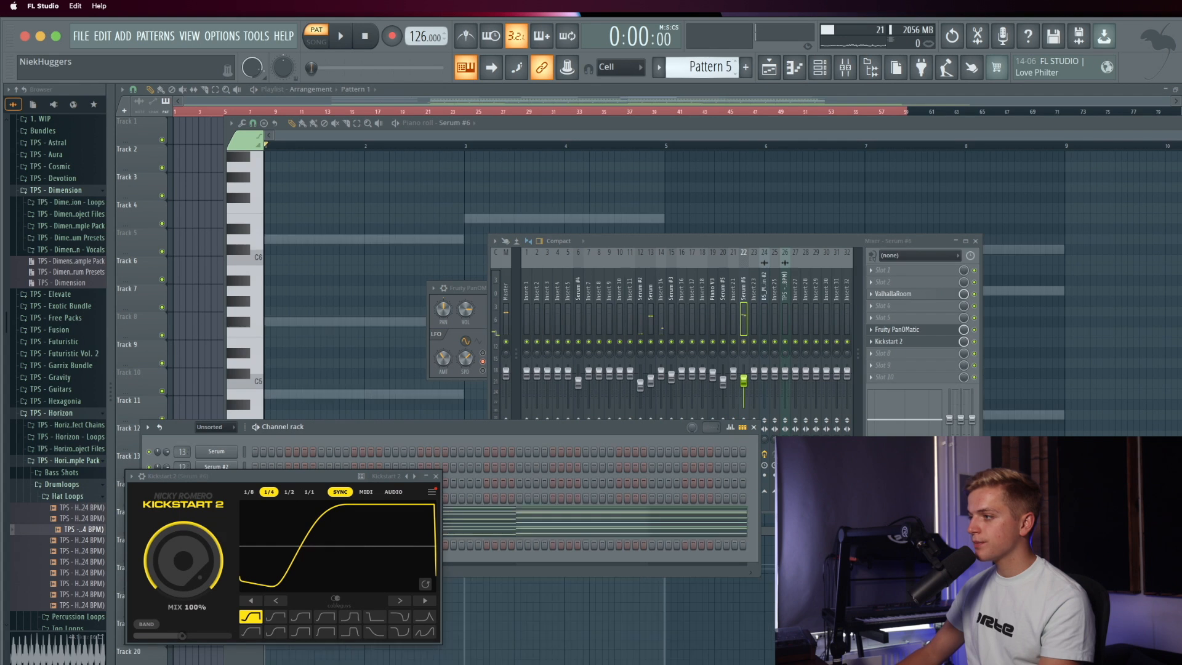
Step: Place Pattern 6 back to back on Track 8 at bars 21, 29, 37 and 45 to fill the drop, and close Kickstart 2
left_click(770, 71)
key("space")
scroll(427, 323, "up", 1)
left_click(427, 323)
left_click(551, 333)
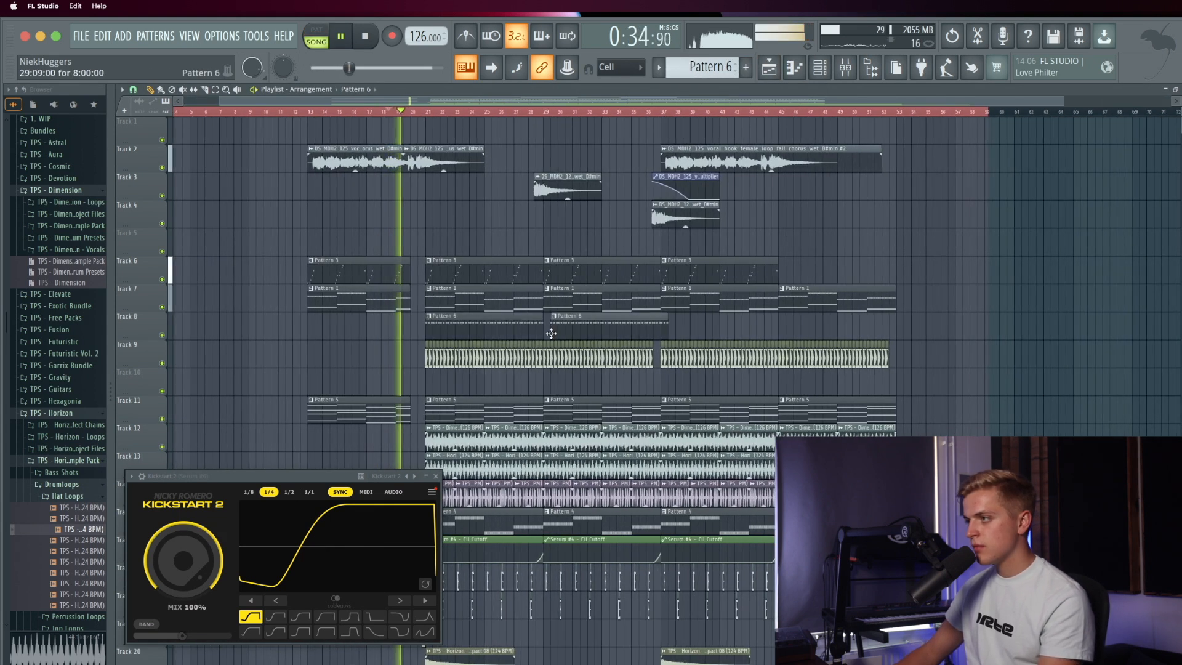
left_click(667, 337)
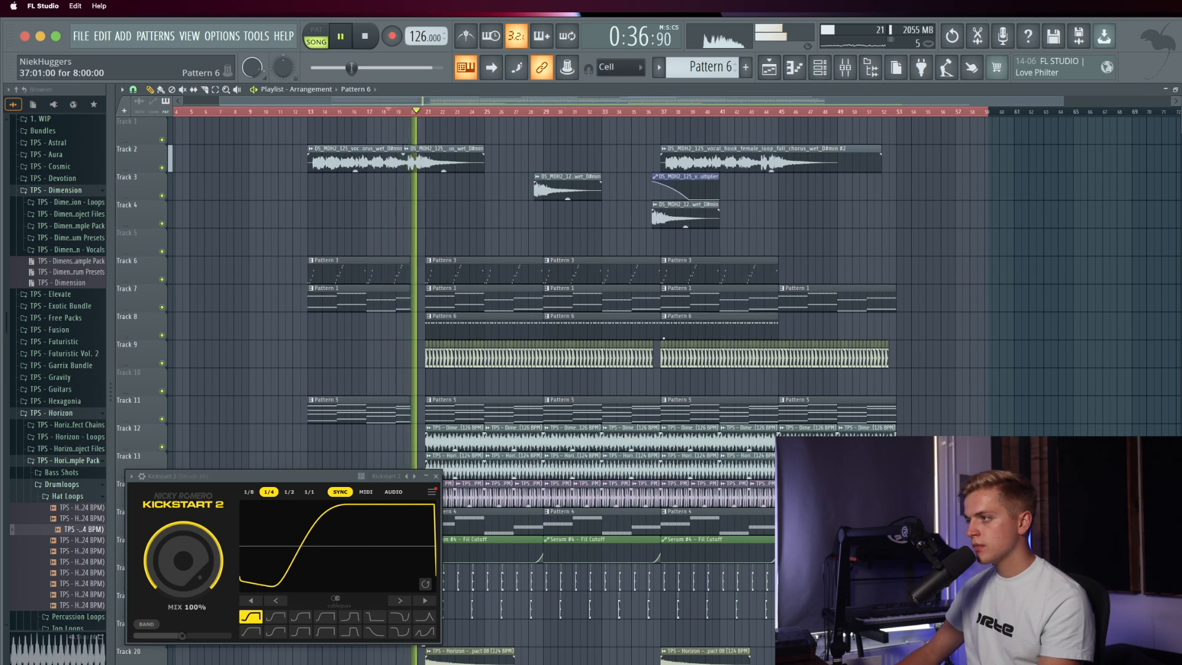
left_click(784, 334)
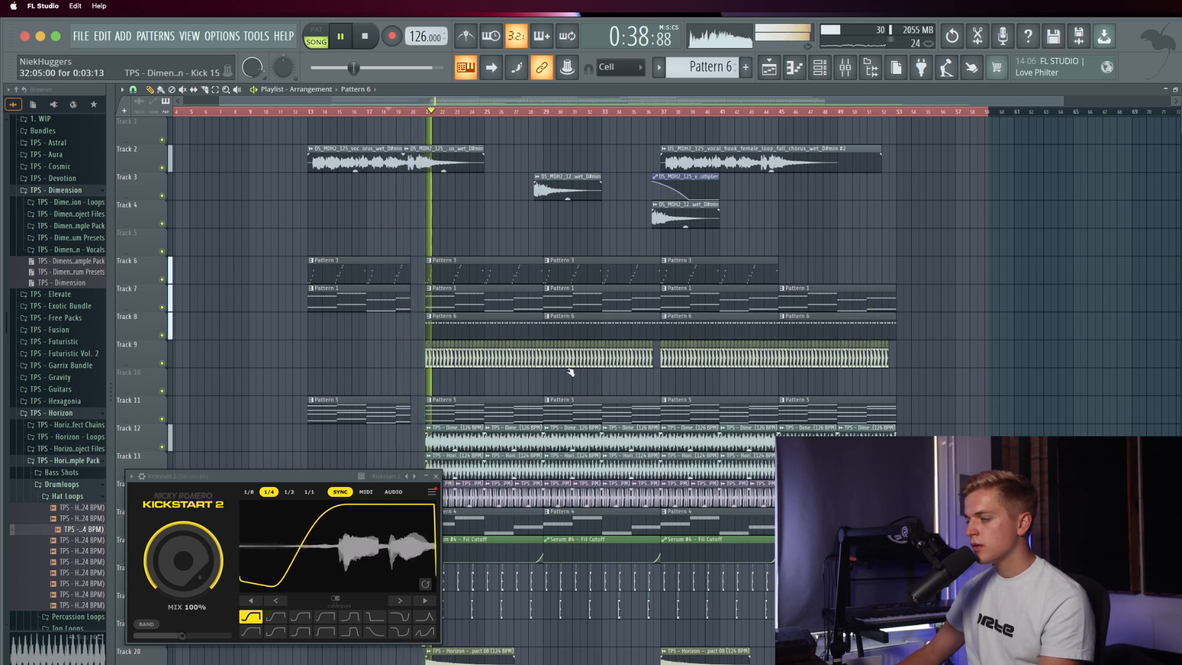
left_click(437, 477)
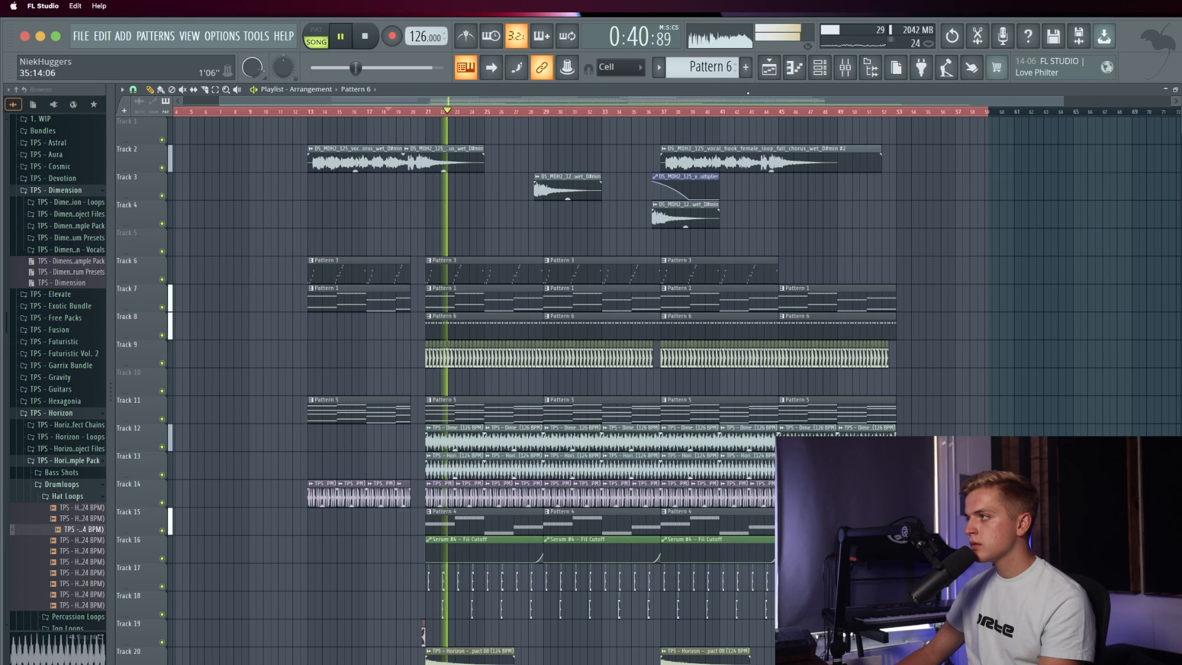
Step: Review the Serum #6 mixer track and synth settings while listening to the drop
left_click(844, 69)
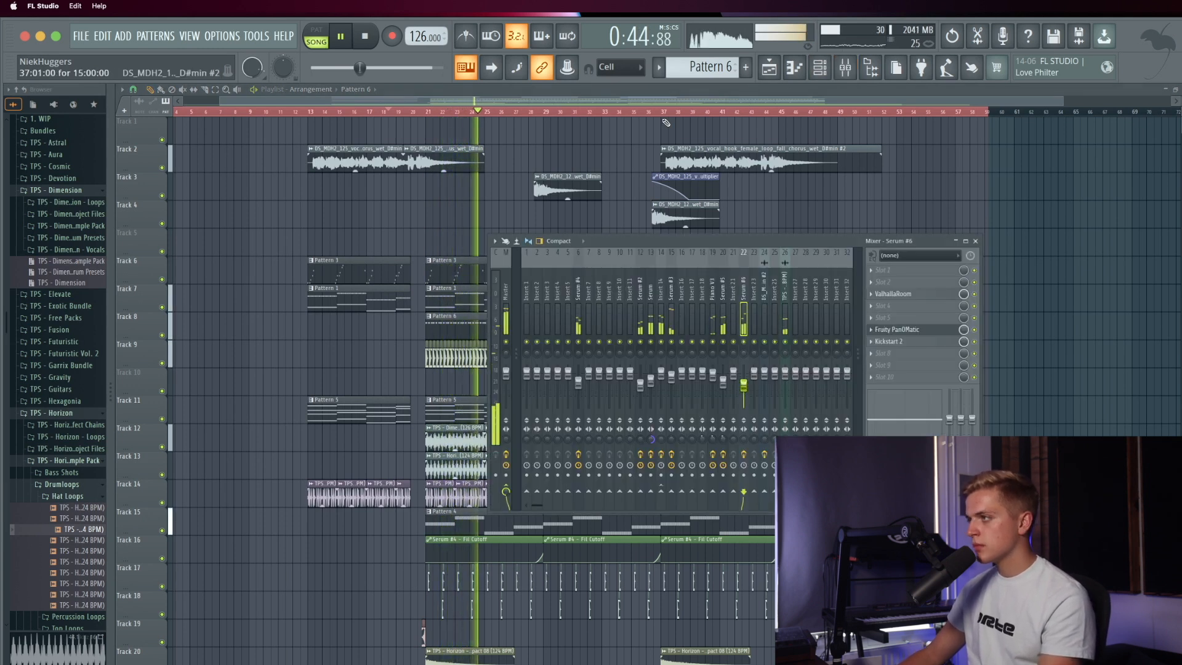
left_click(819, 69)
left_click(211, 548)
key("space")
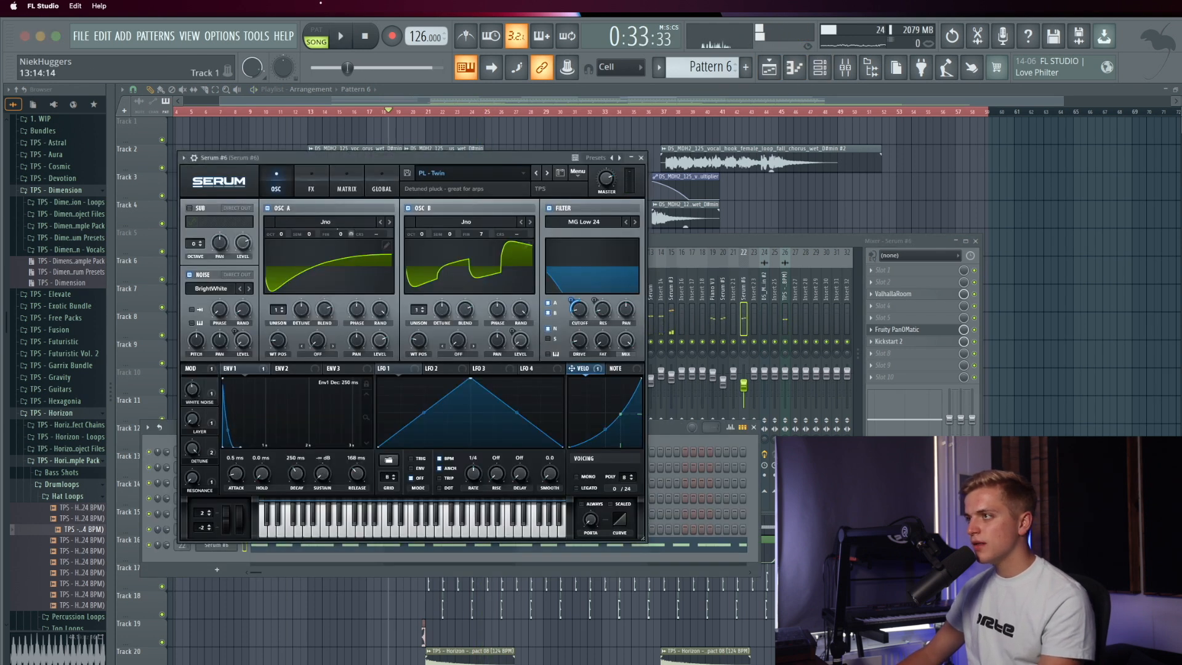
key("F5")
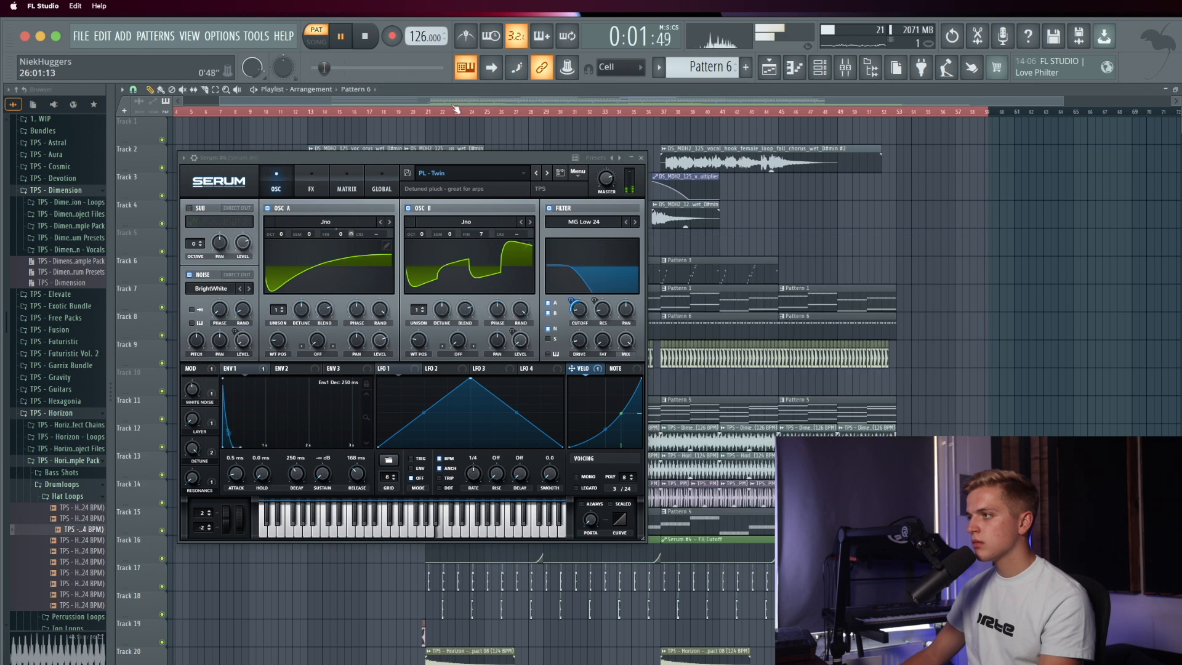
left_click(472, 113)
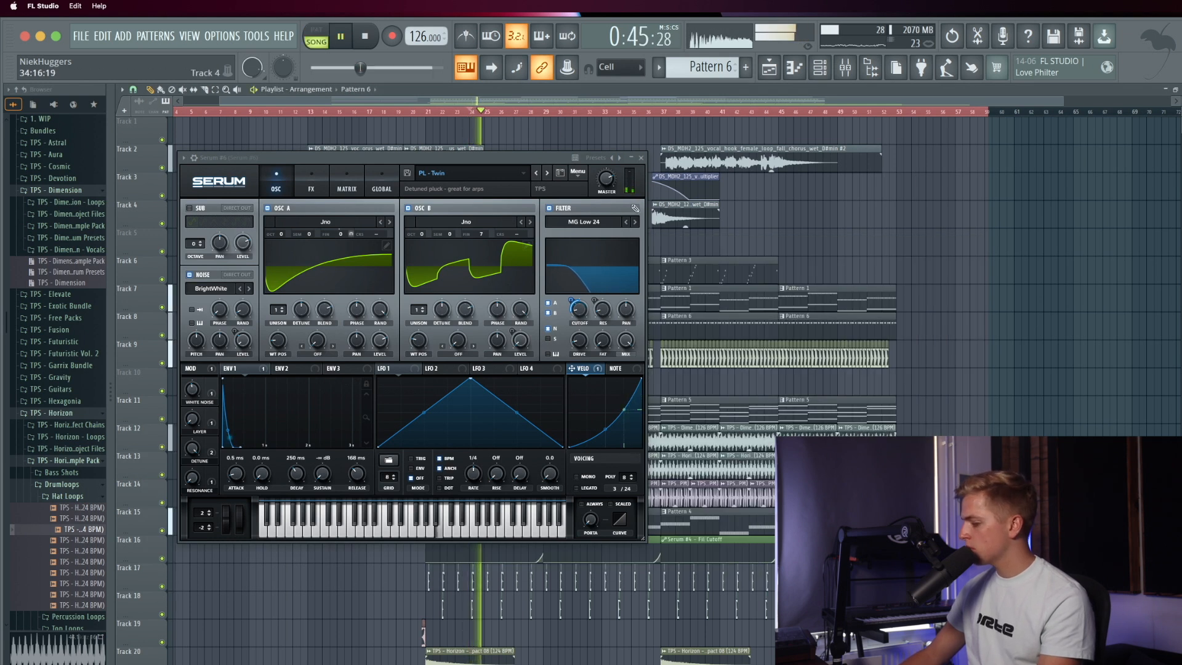
left_click(641, 156)
Step: Extend the Kickstart 2 mix level automation clip on Track 24 to bar 54 and add an automation point at its end
scroll(557, 200, "down", 2)
scroll(545, 212, "down", 6)
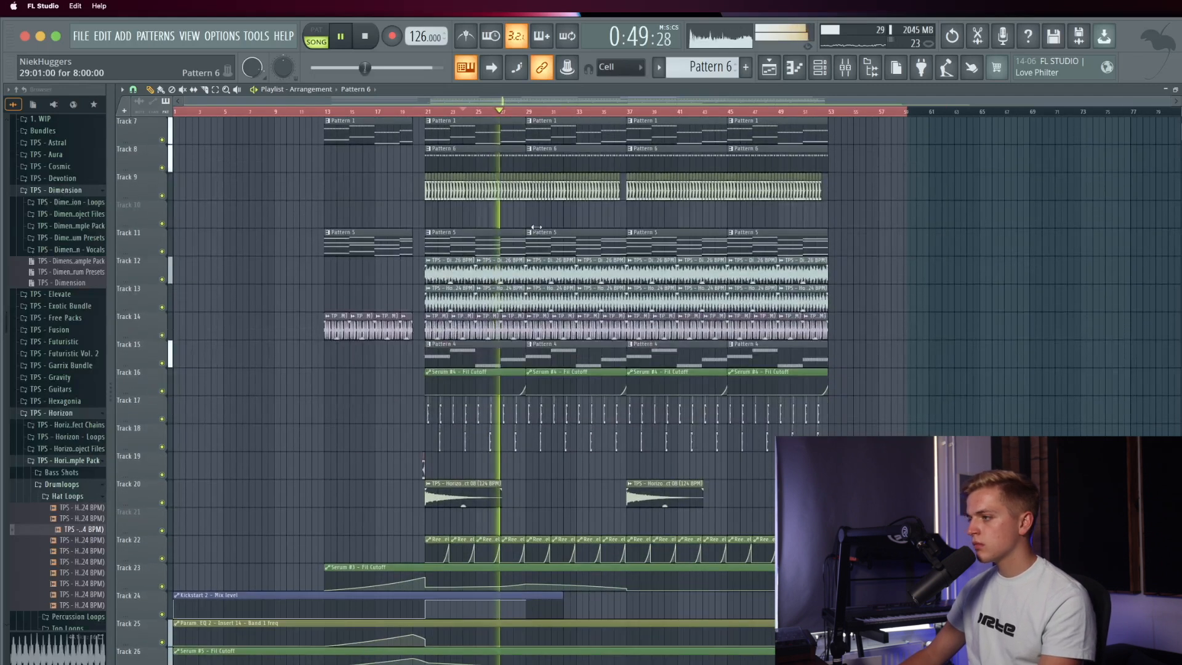
left_click_drag(562, 595, 841, 596)
right_click(841, 601)
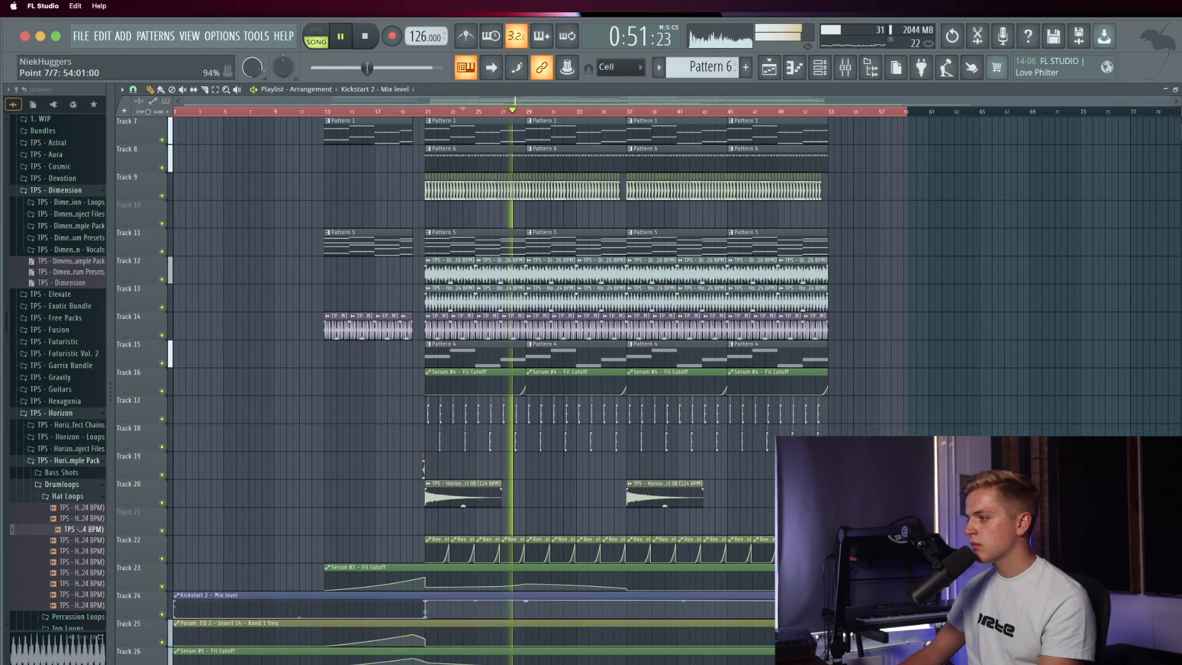
Step: Add the TPS - Horizon - Uplifter 07 sample to Track 17, starting around bar 13 ahead of the drop
scroll(733, 440, "up", 3)
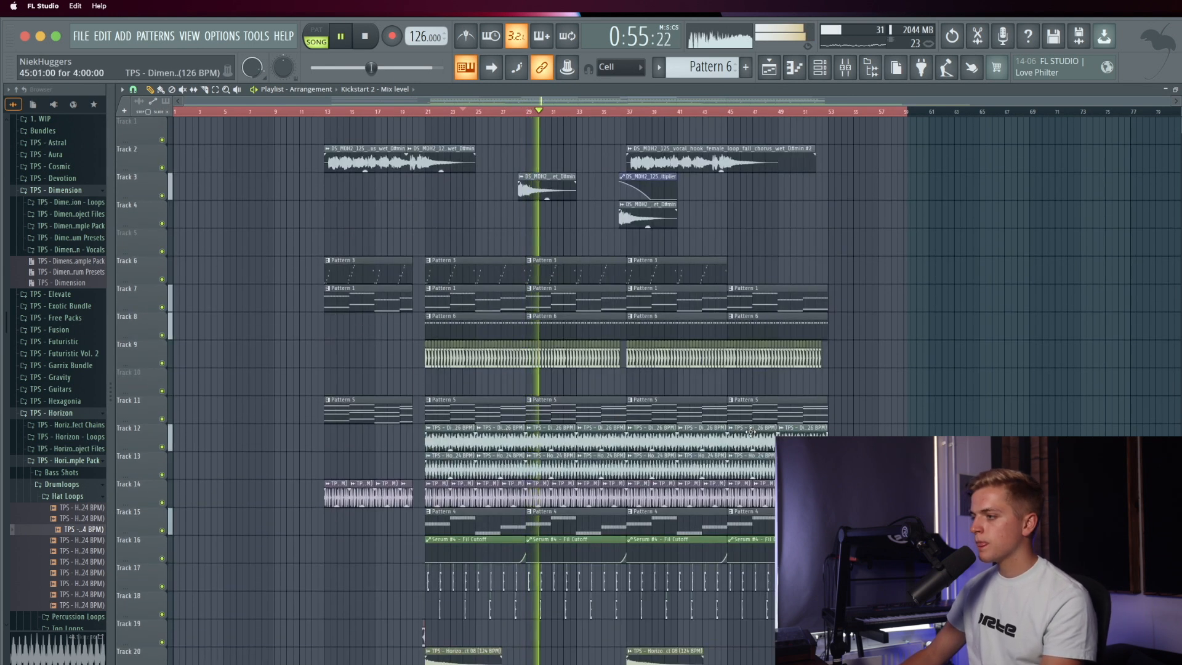
scroll(750, 433, "down", 1)
scroll(745, 434, "down", 3)
scroll(745, 435, "up", 3)
scroll(745, 435, "up", 10)
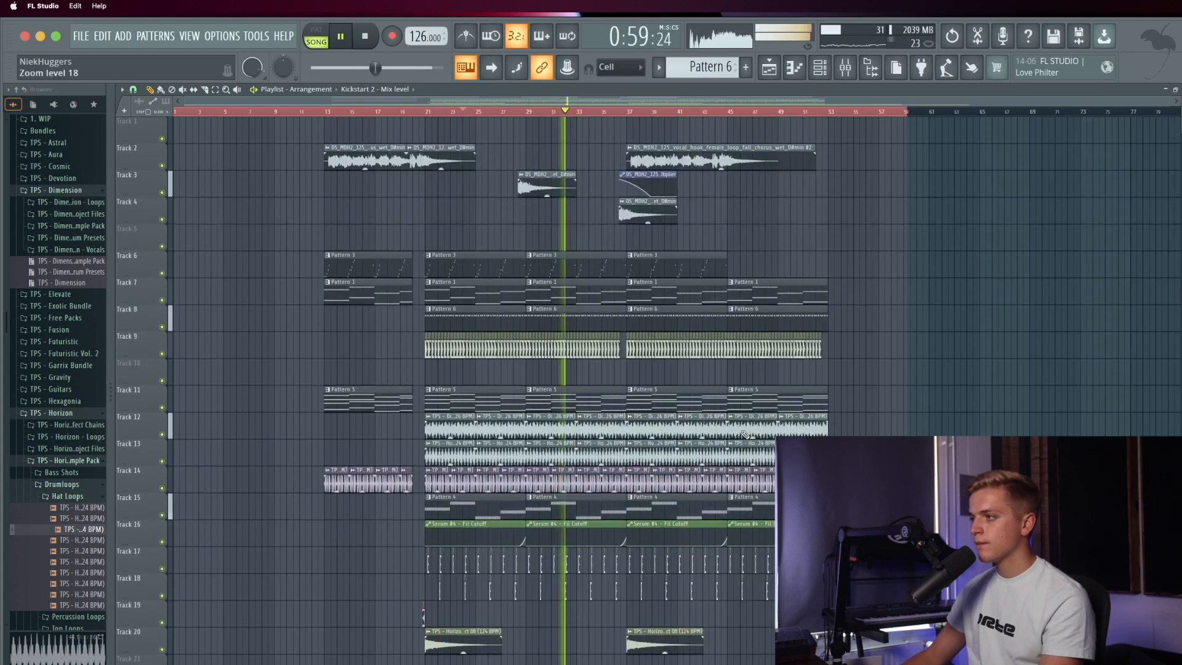
scroll(80, 419, "down", 10)
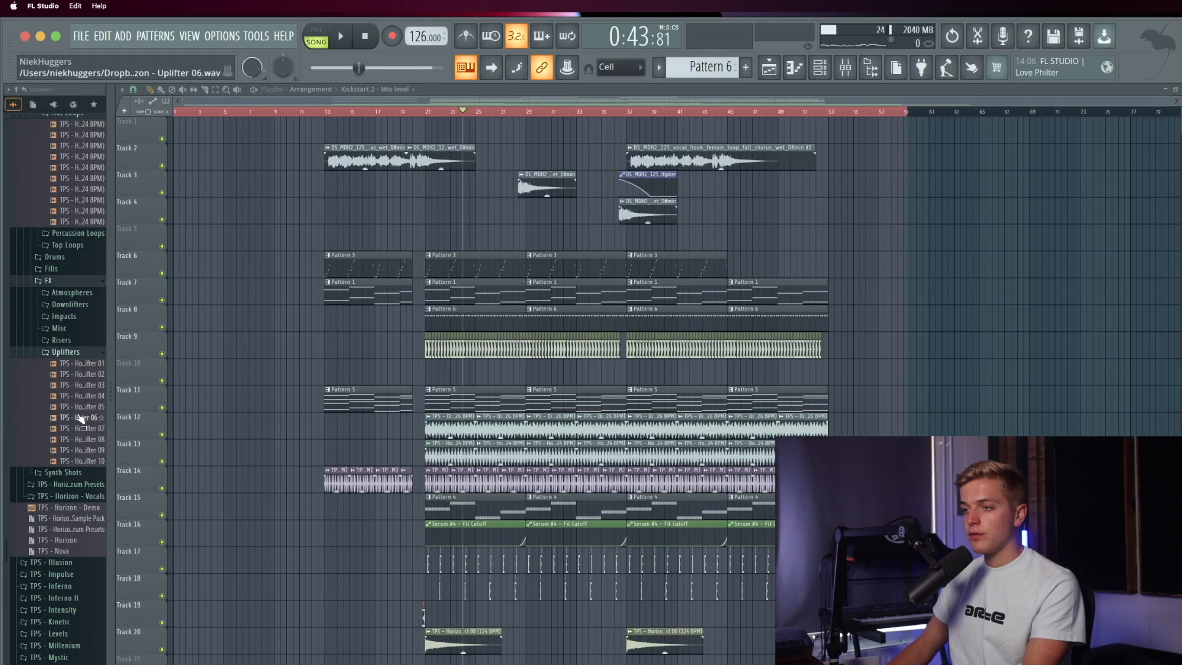
left_click_drag(86, 434, 232, 505)
left_click_drag(323, 548, 324, 558)
scroll(352, 554, "up", 5)
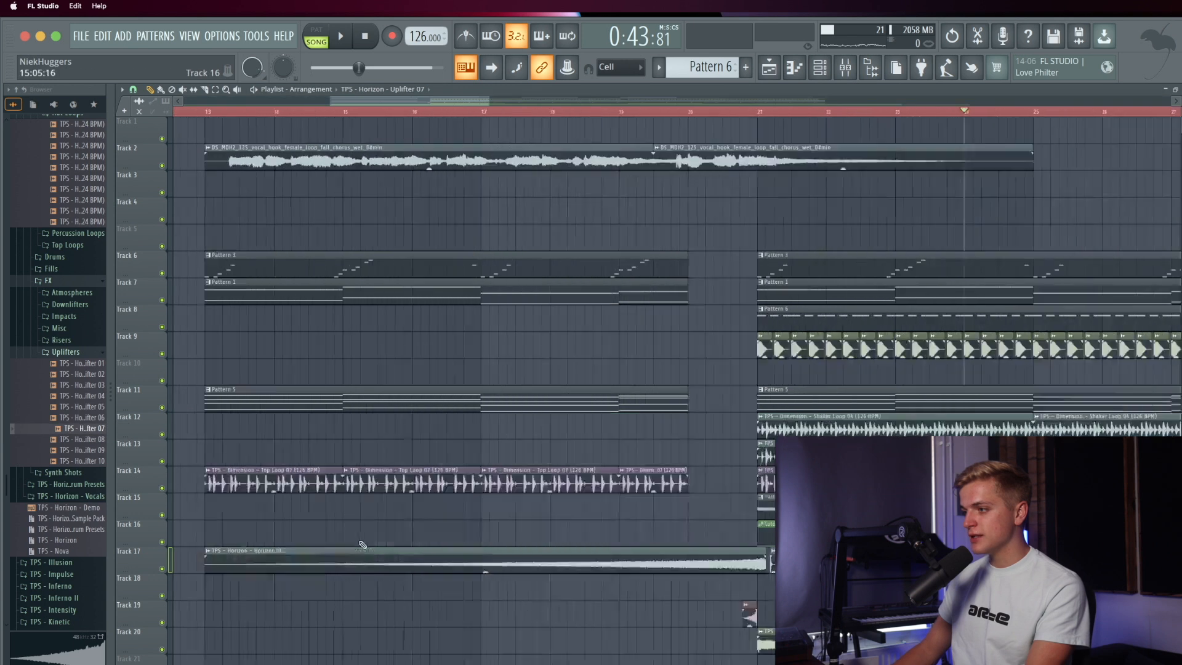
Step: Move the Uplifter 07 clip down to Track 18 and trim its end to bar 20, before the pre-drop gap
scroll(374, 572, "down", 6)
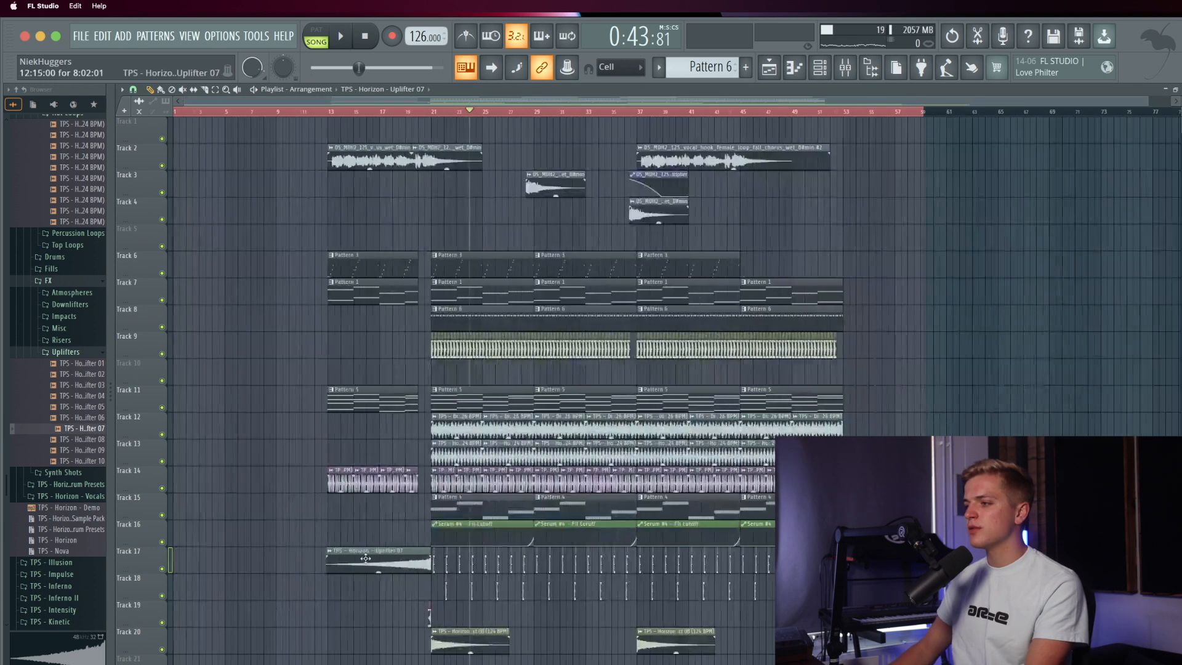
left_click_drag(406, 570, 406, 588)
scroll(406, 589, "up", 6)
left_click_drag(740, 590, 590, 599)
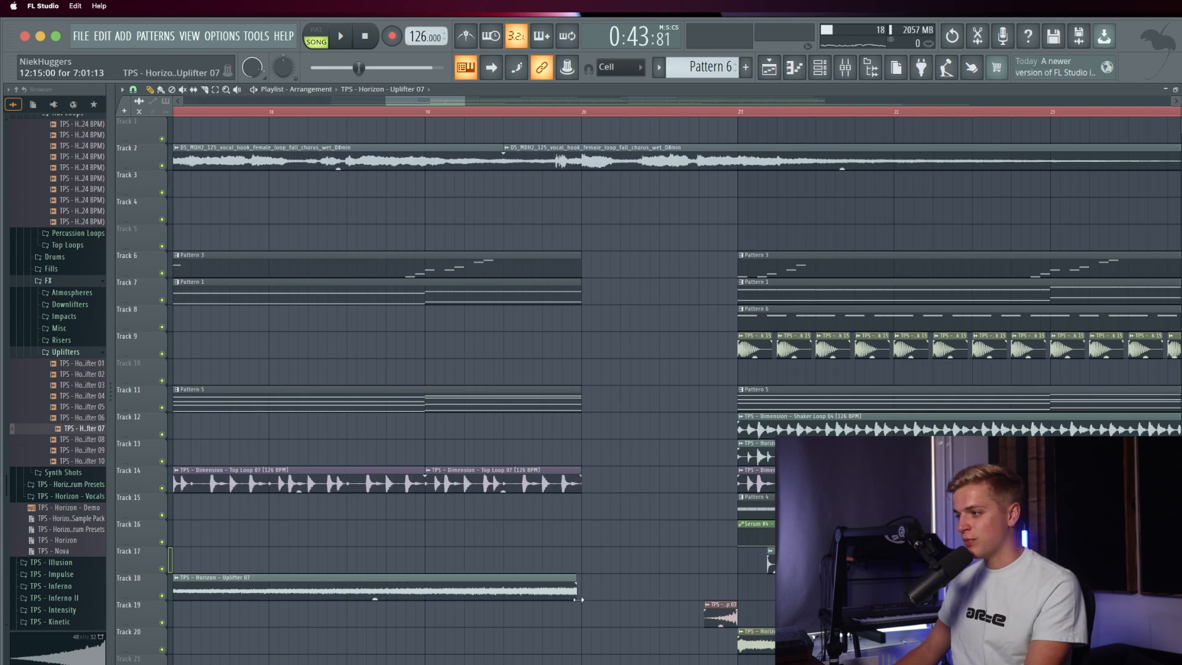
scroll(583, 600, "down", 6)
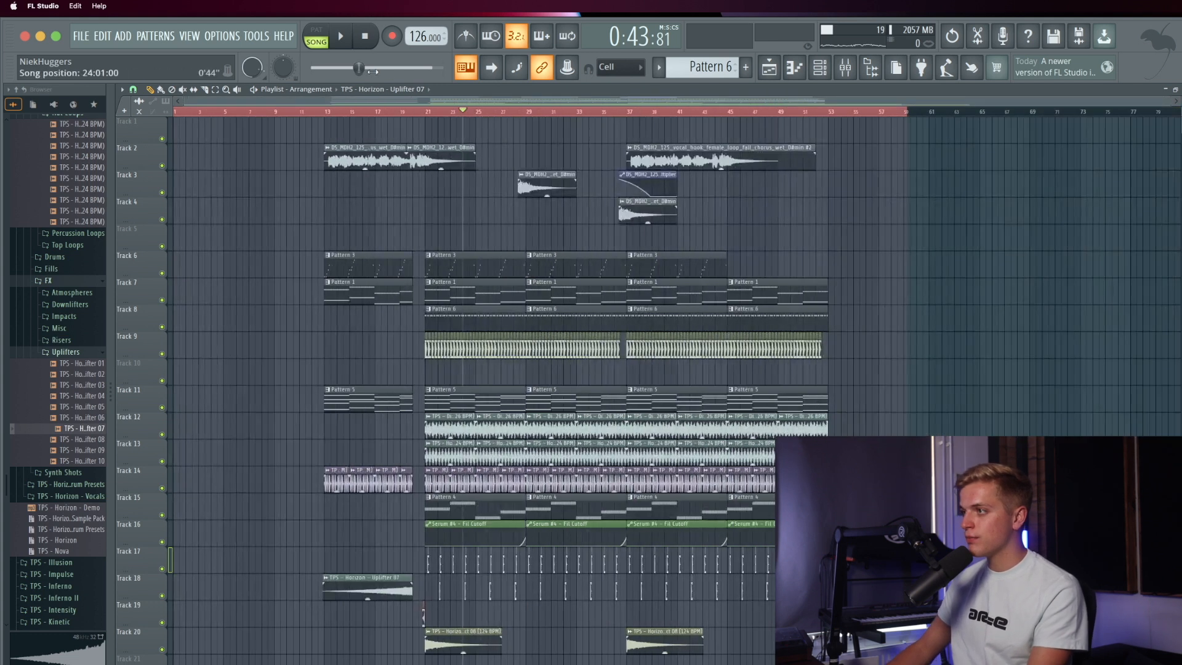
Step: Play the build-up from around bar 17 and set the Uplifter 07 channel volume to 47%
left_click(356, 112)
scroll(388, 298, "down", 12)
scroll(370, 315, "up", 12)
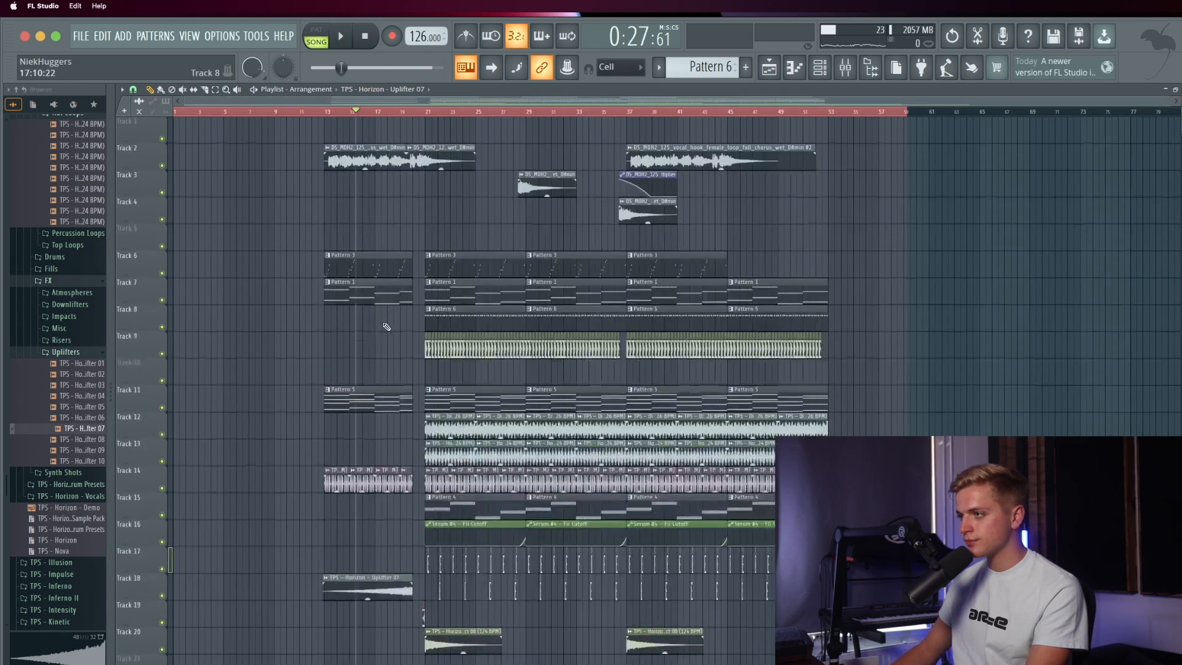
scroll(407, 289, "down", 3)
double_click(379, 433)
key("space")
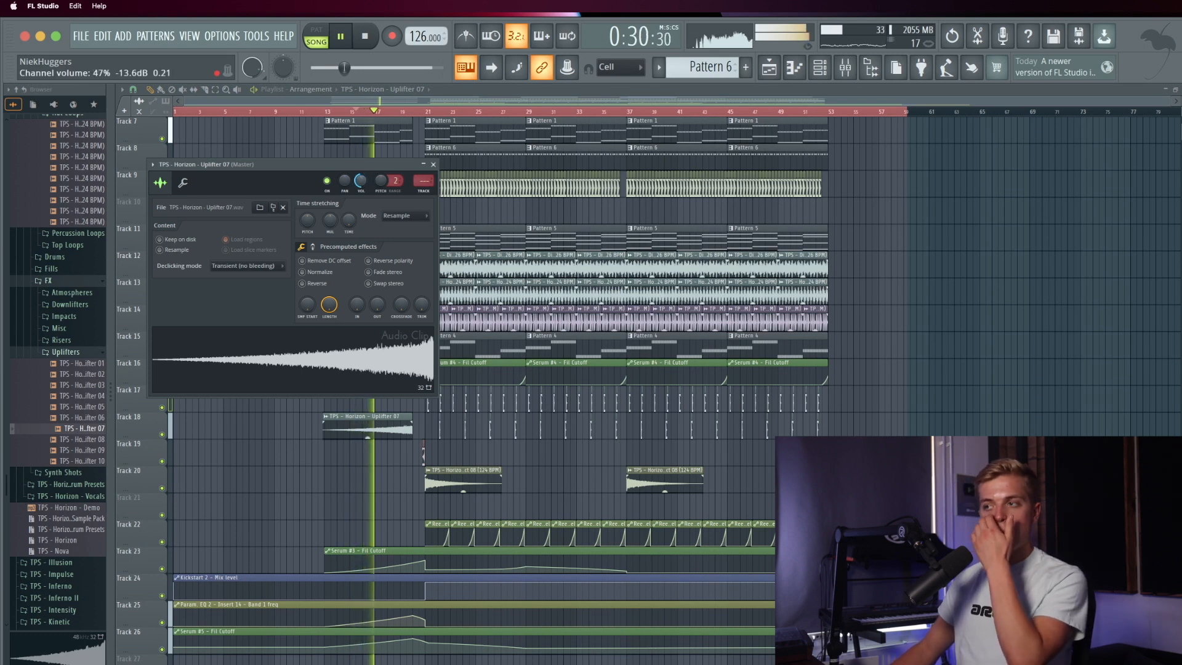
key("Escape")
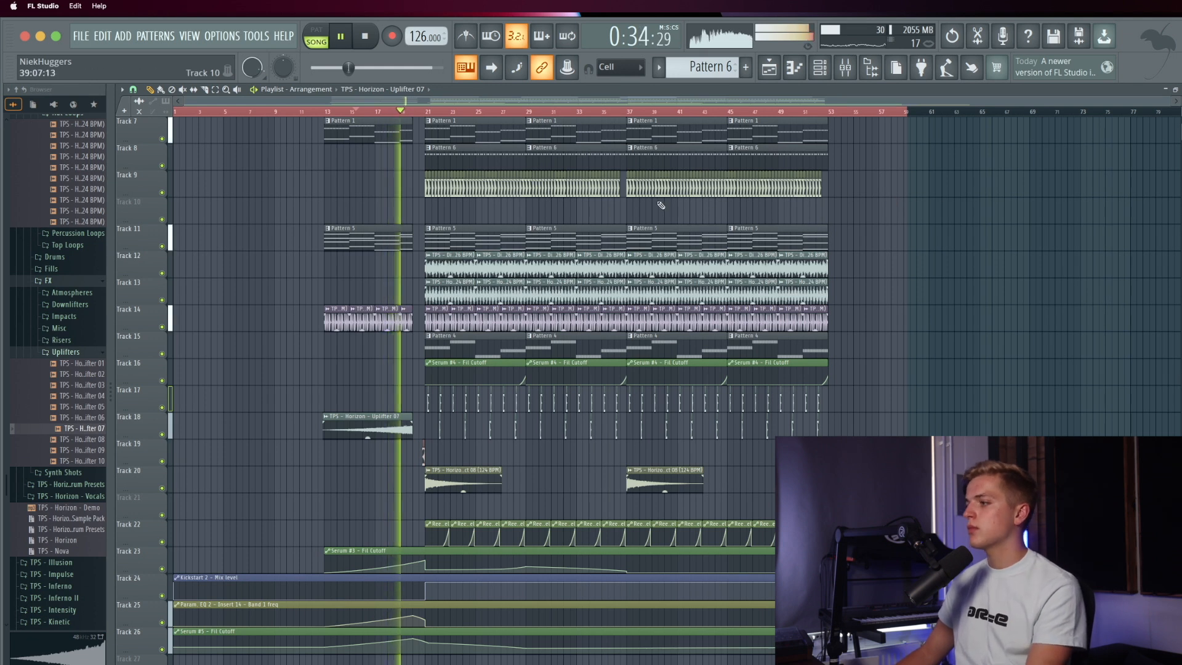
scroll(657, 197, "up", 6)
scroll(696, 144, "down", 2)
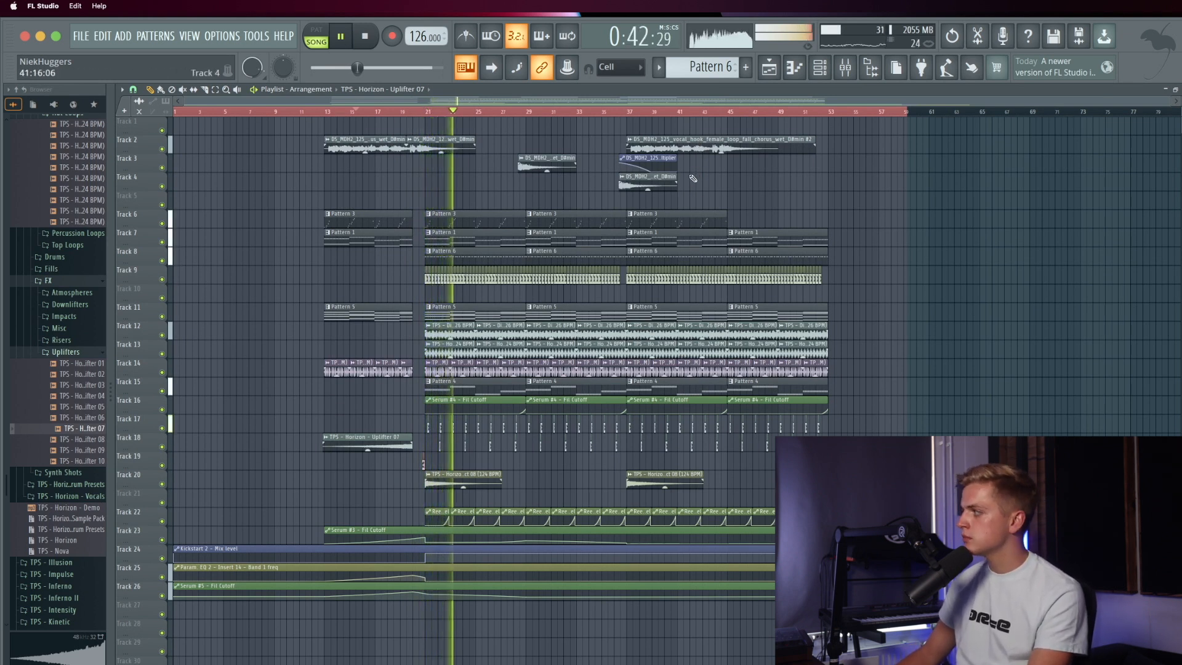
left_click(1181, 256)
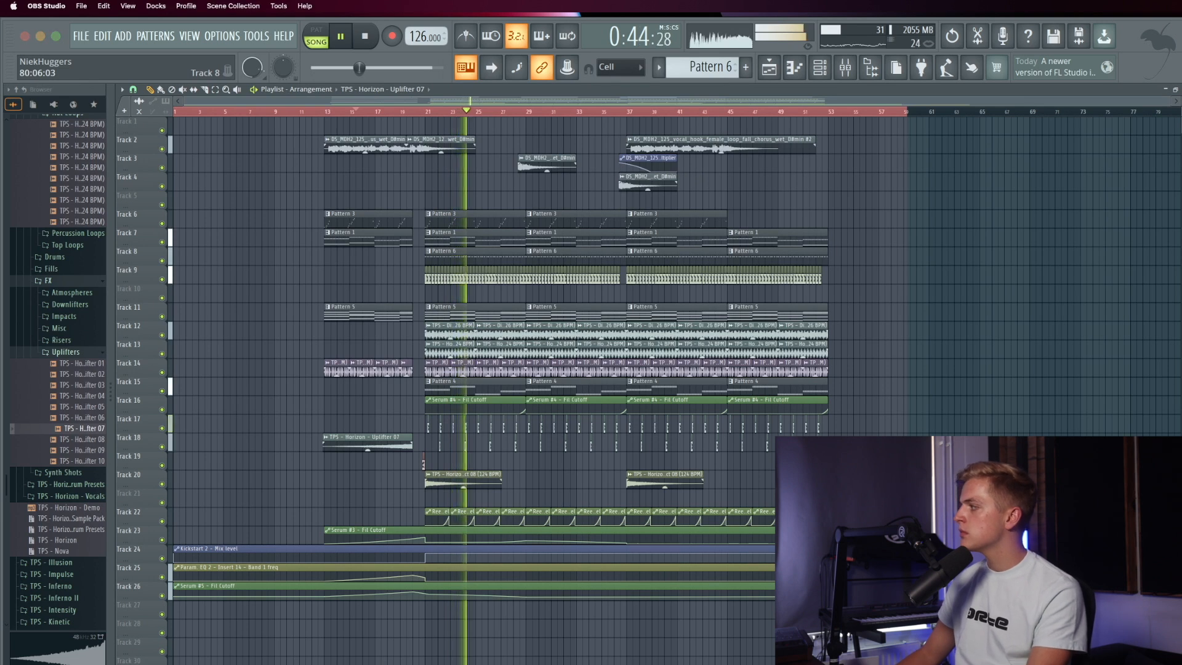
key("super+Tab")
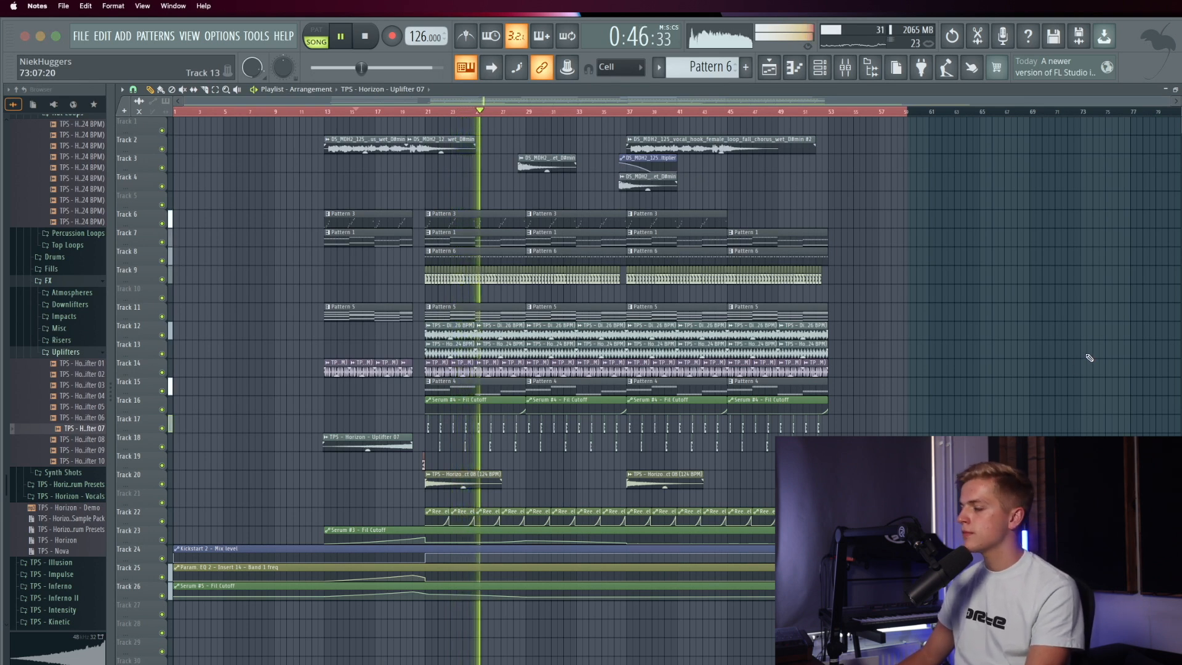
key("super+Tab")
key("space")
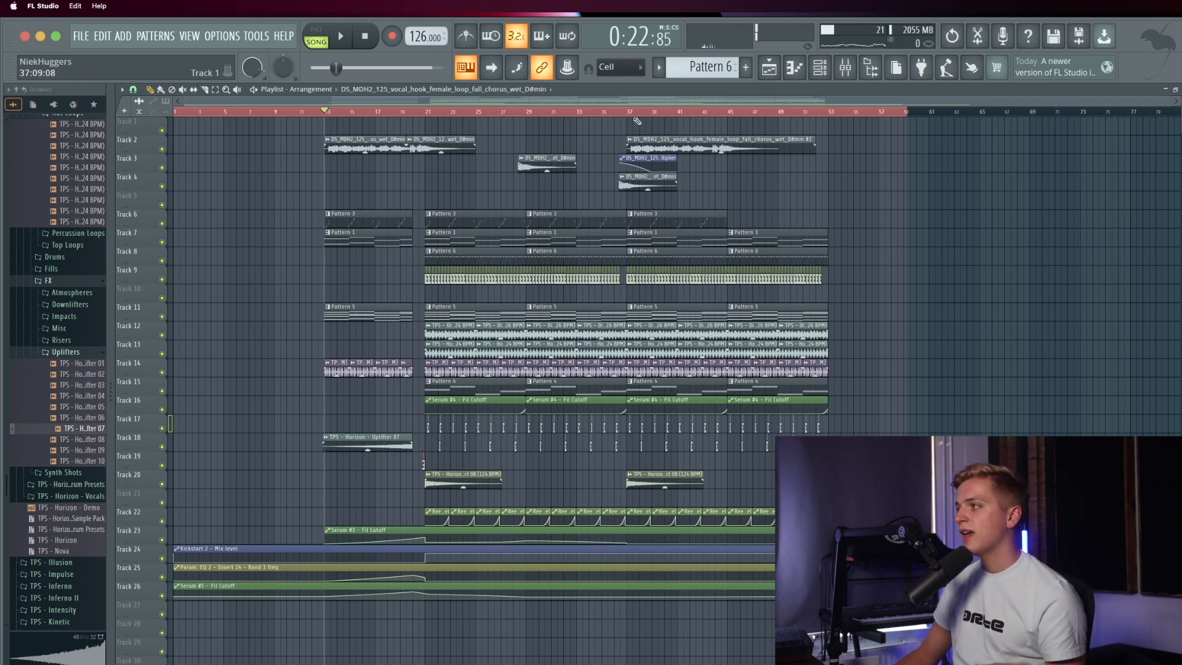
Step: Add Gross Beat in slot 4 of mixer track 26 and choose its 1/4 Bt Gate volume preset
left_click(846, 67)
left_click(846, 67)
double_click(357, 145)
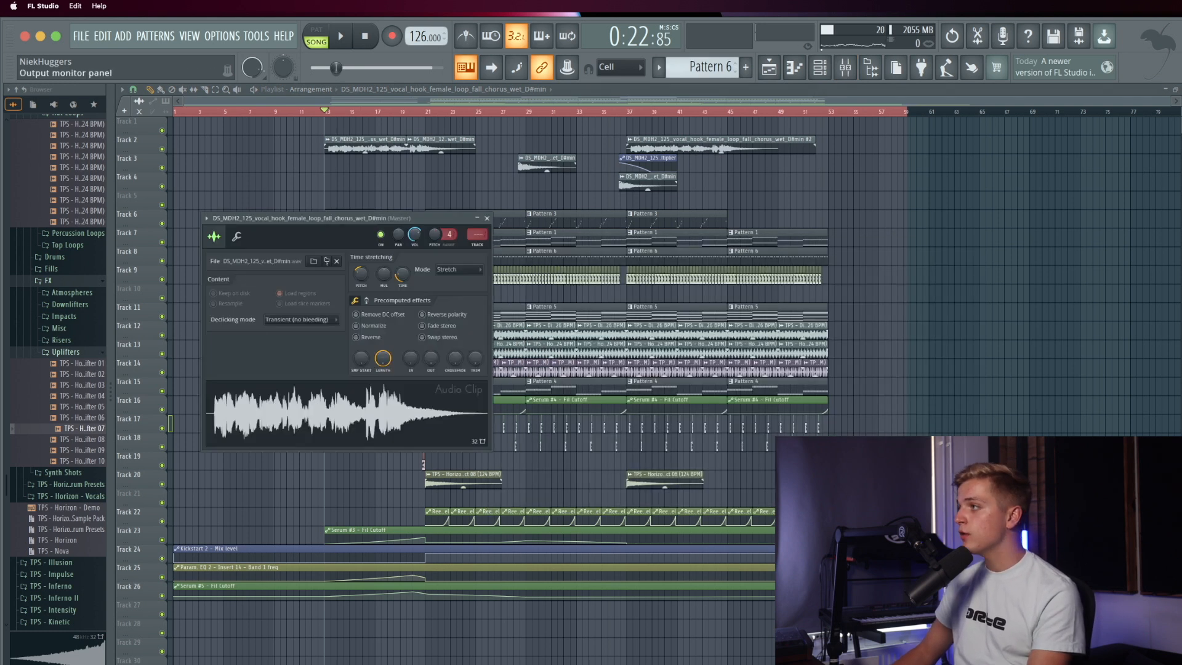
left_click(845, 67)
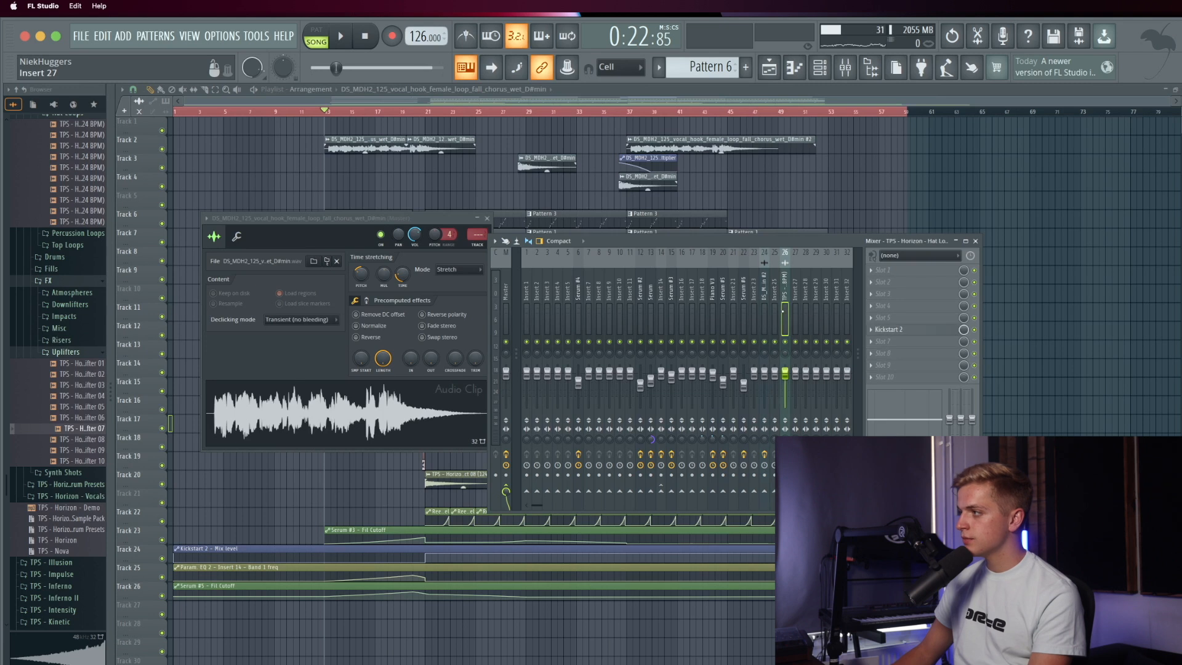
left_click_drag(923, 316, 910, 307)
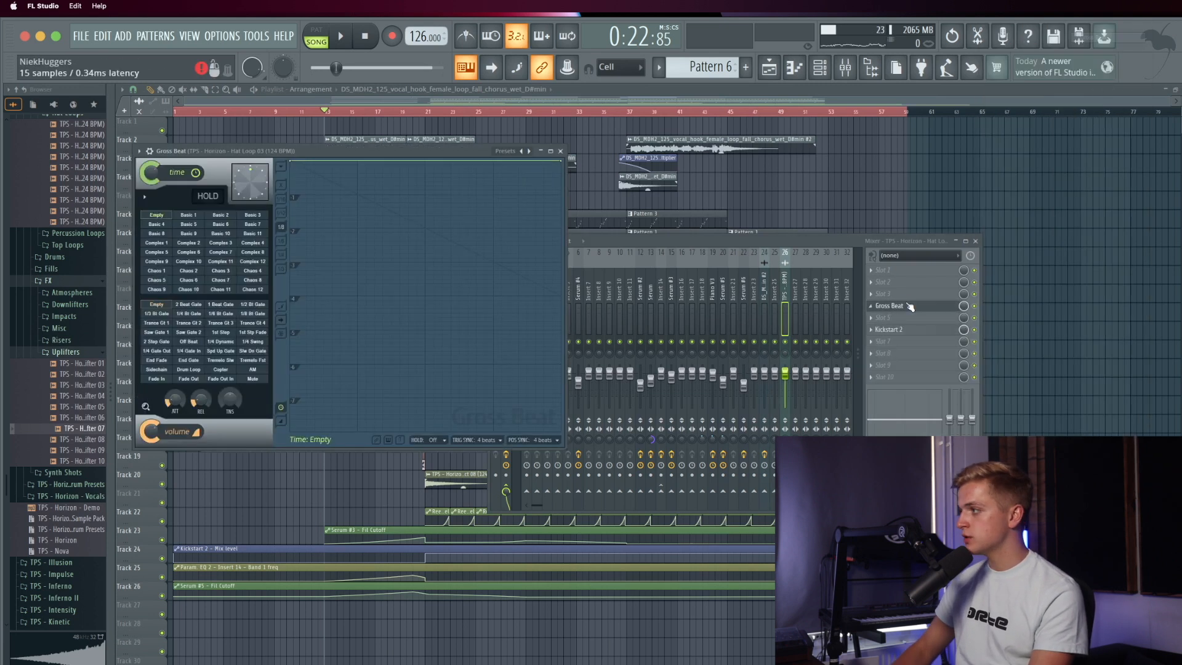
left_click(188, 314)
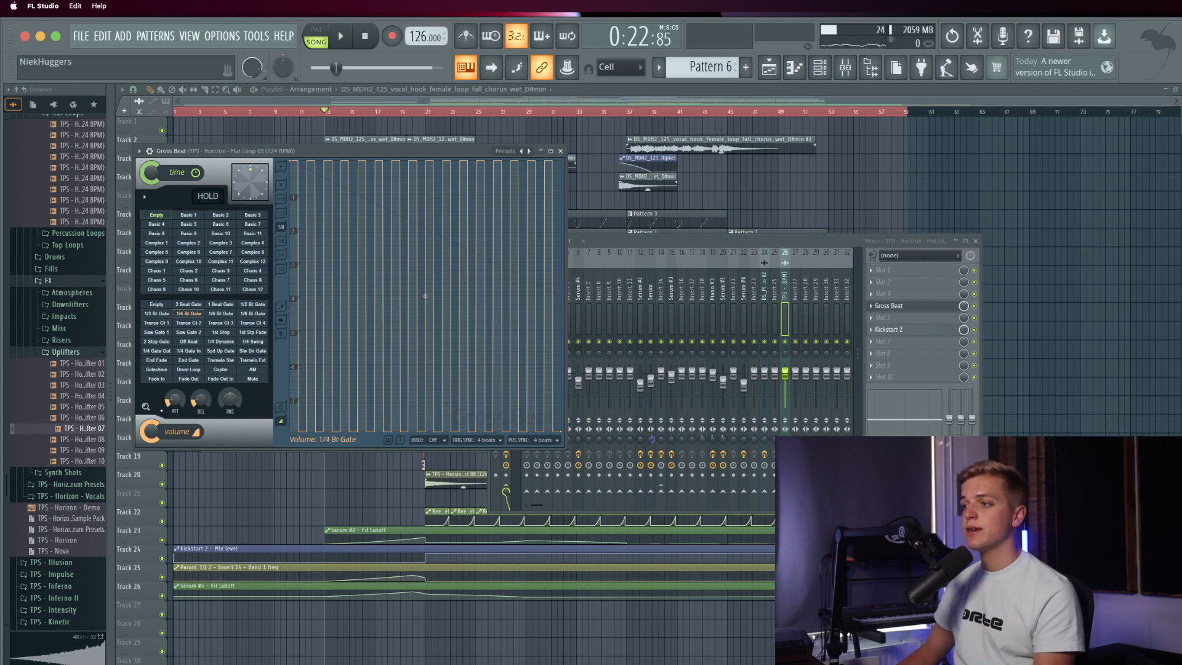
Step: Audition the gate, lower Gross Beat's volume mix to 47% and create an automation clip for it
key("space")
key("space")
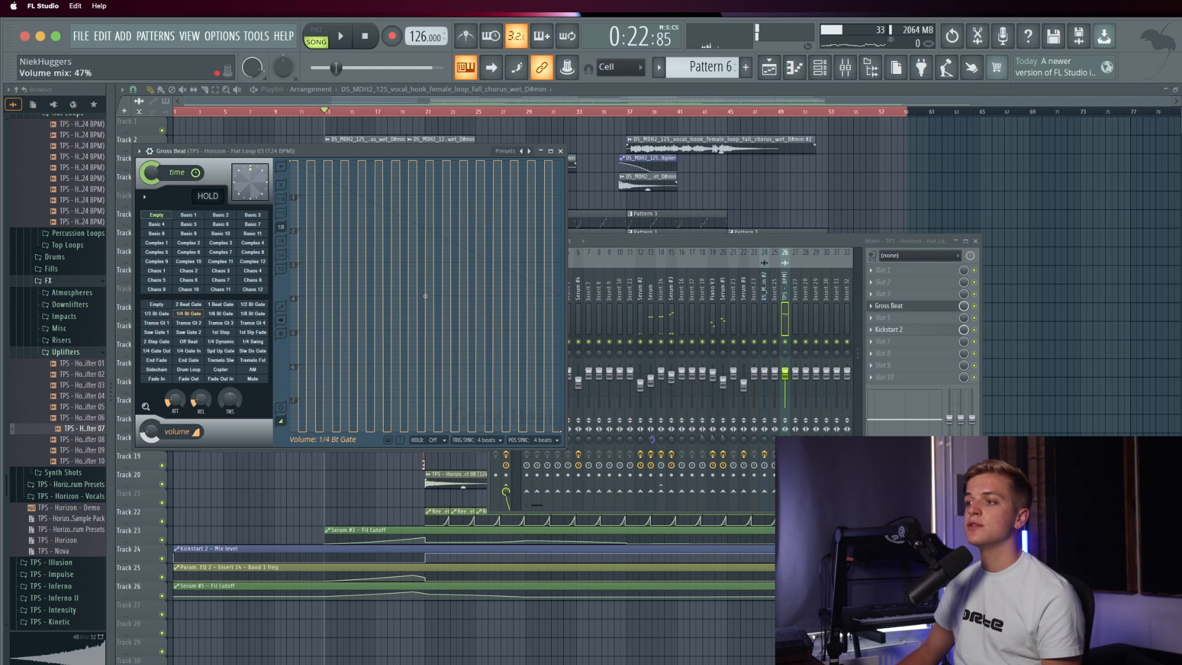
right_click(150, 431)
left_click(185, 471)
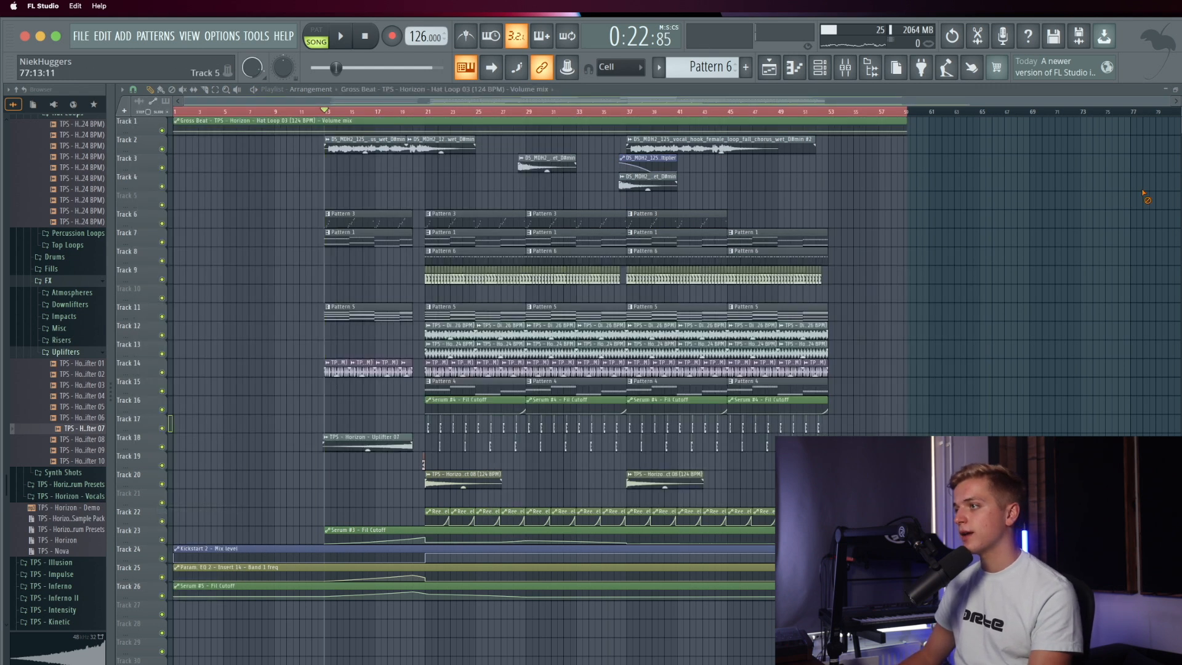
Step: Play the build-up with only the vocal on Track 2 and the Gross Beat automation on Track 1 active
key("space")
left_click(162, 149, "ctrl")
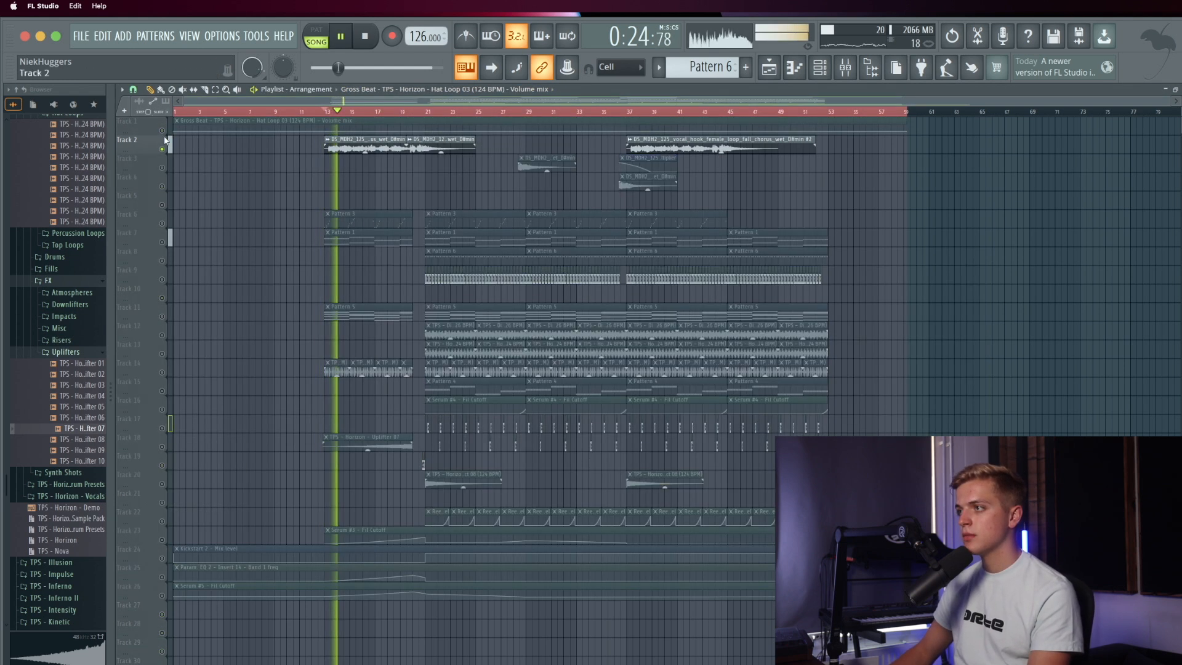
scroll(315, 161, "up", 5)
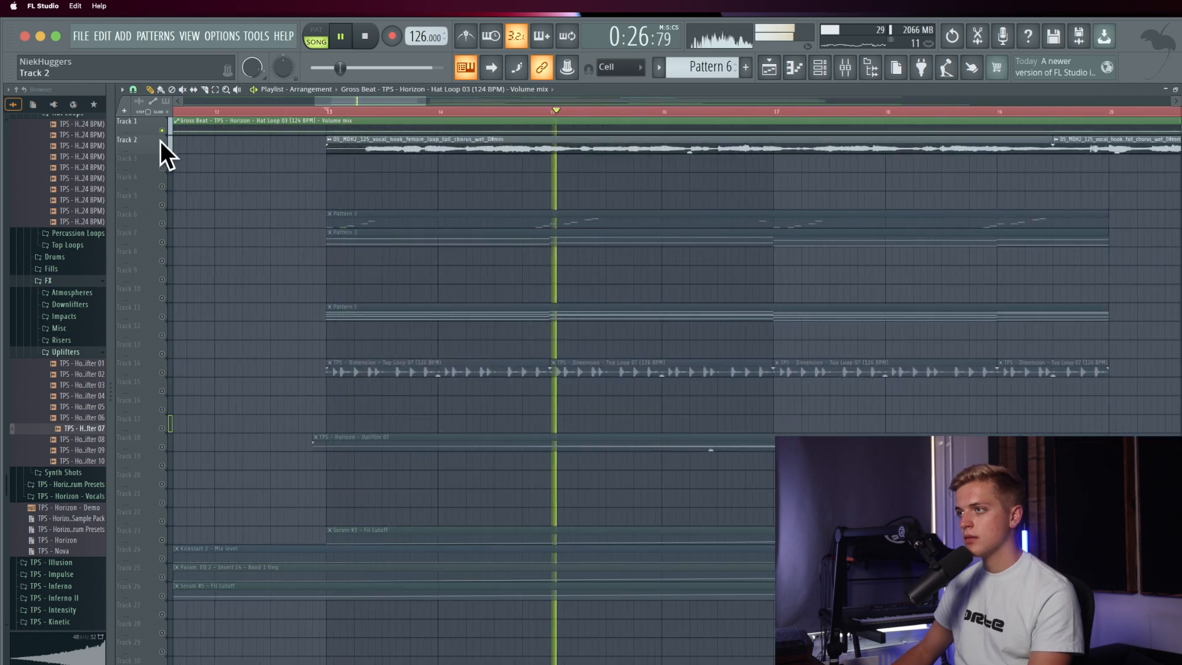
Step: Shape the Gross Beat volume mix automation with a peak before bar 17, a dip after it and a jump upward at bar 21
scroll(148, 130, "up", 2)
left_click_drag(747, 142, 787, 152)
scroll(737, 140, "down", 5)
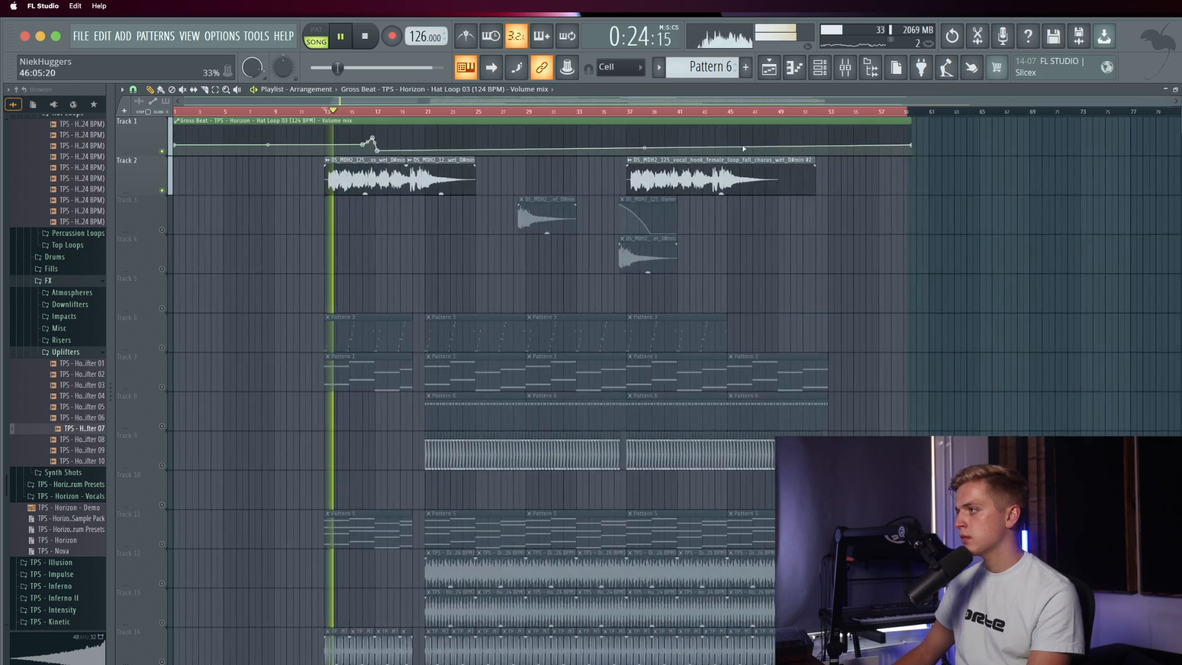
scroll(401, 140, "up", 5)
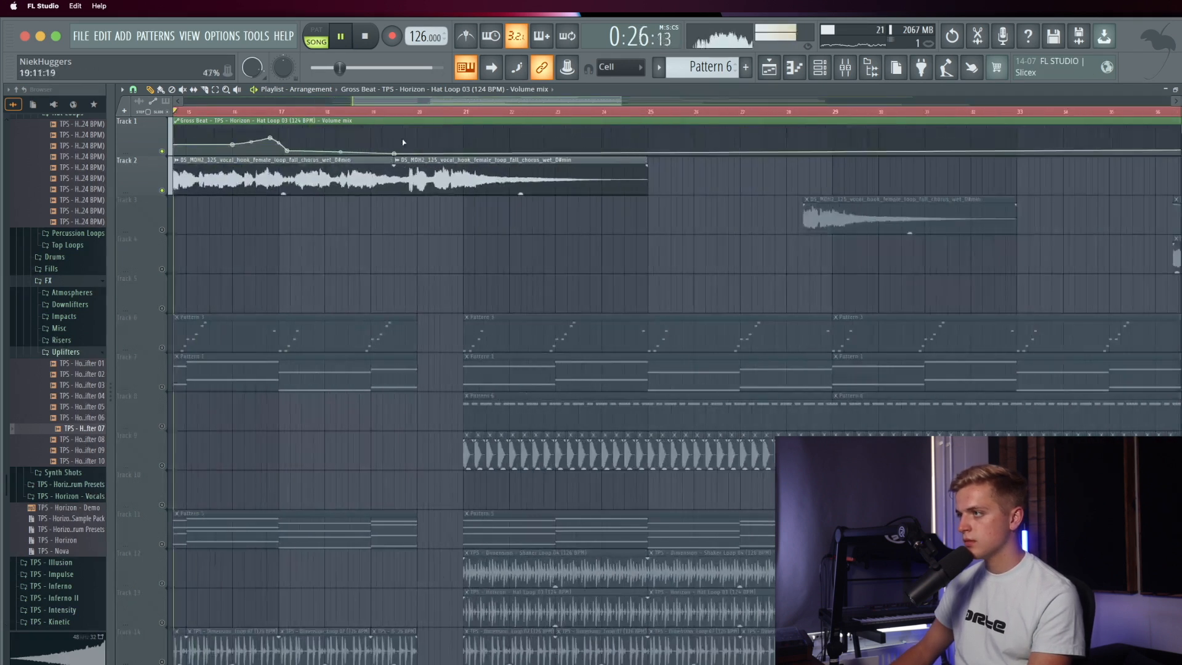
left_click_drag(463, 152, 463, 133)
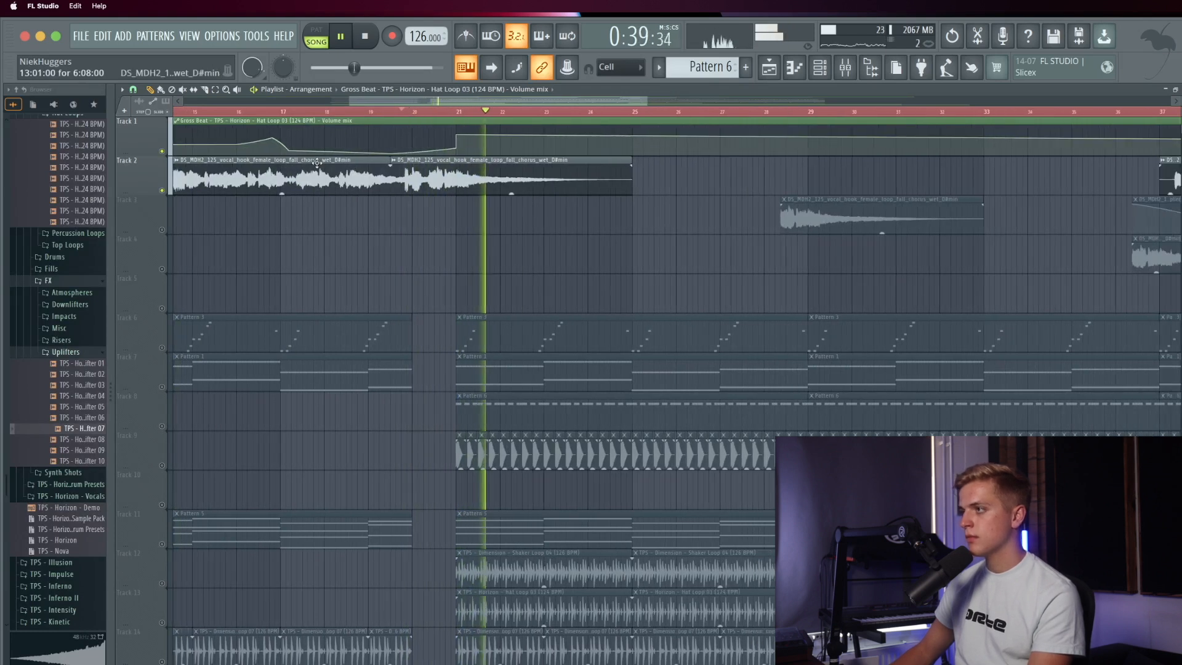
Step: Reactivate Tracks 3 and 4 during playback, unmute all the remaining tracks and stop playback
scroll(349, 159, "down", 4)
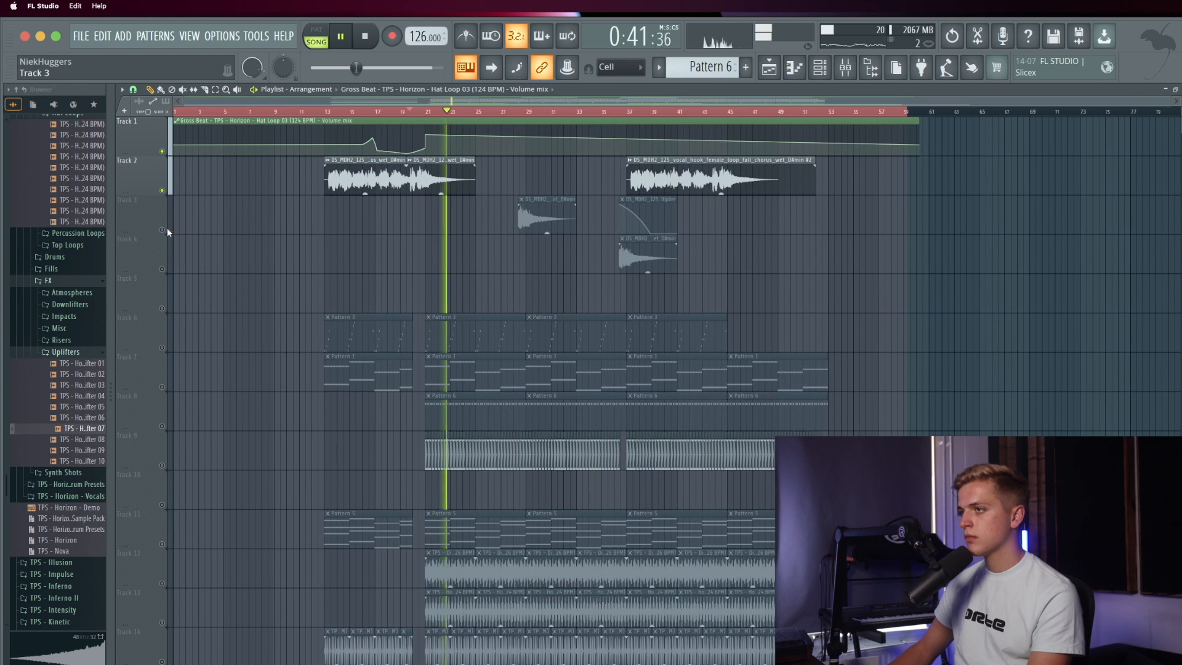
left_click(162, 229)
left_click(162, 269)
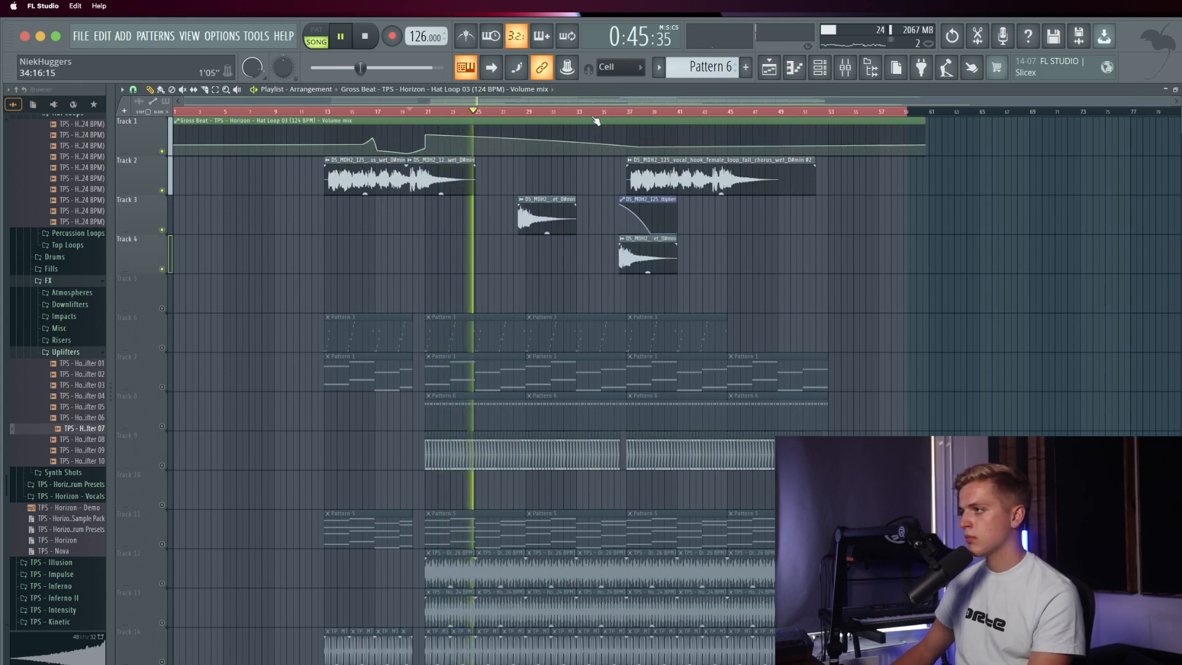
right_click(163, 191)
key("space")
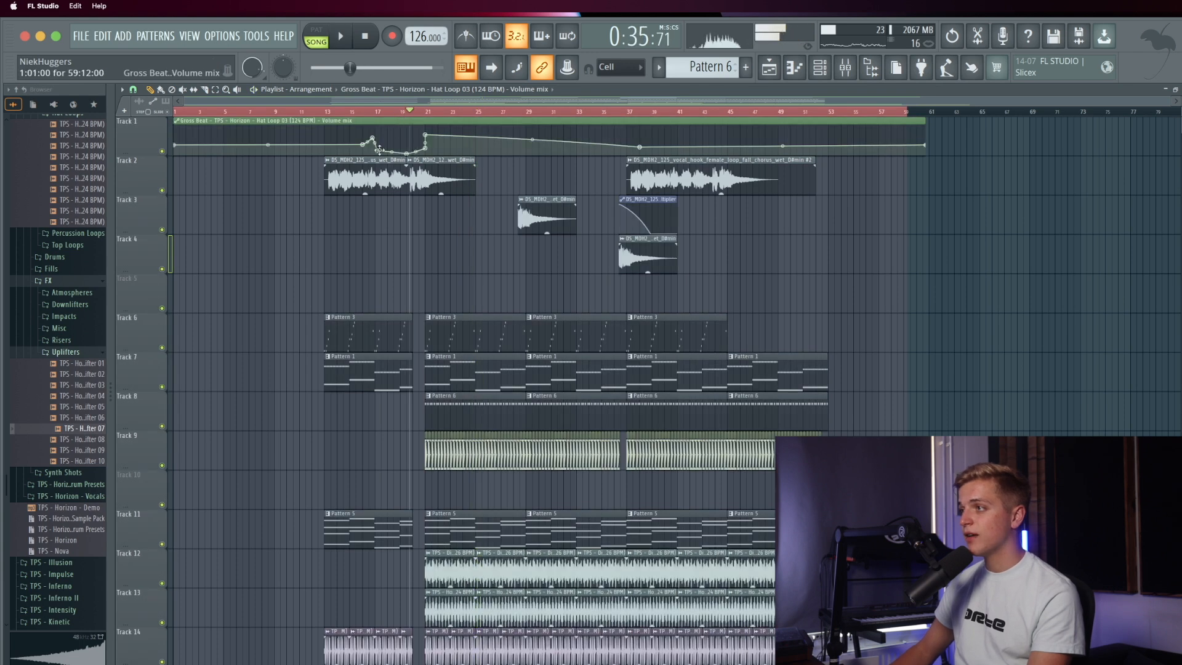
Step: Move the Gross Beat volume mix automation clip from Track 1 to Track 27, and shift the automation clips on Tracks 22 to 27 down one track
left_click_drag(247, 121, 247, 360)
scroll(247, 360, "down", 10)
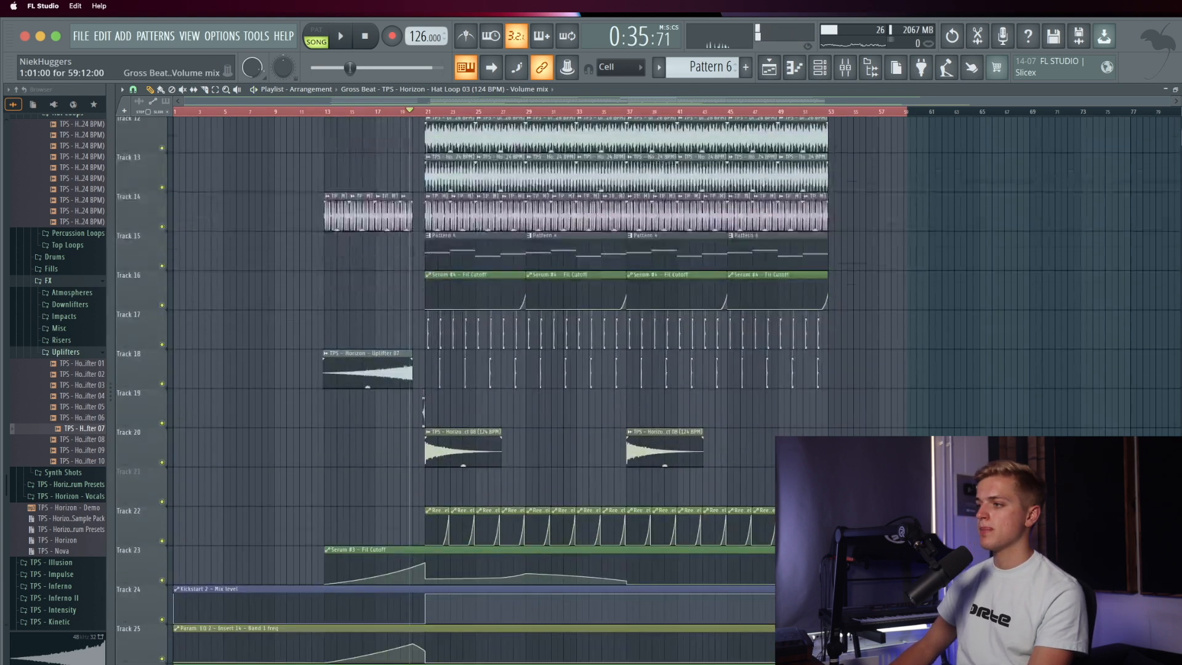
scroll(474, 308, "down", 2)
left_click_drag(103, 454, 142, 473)
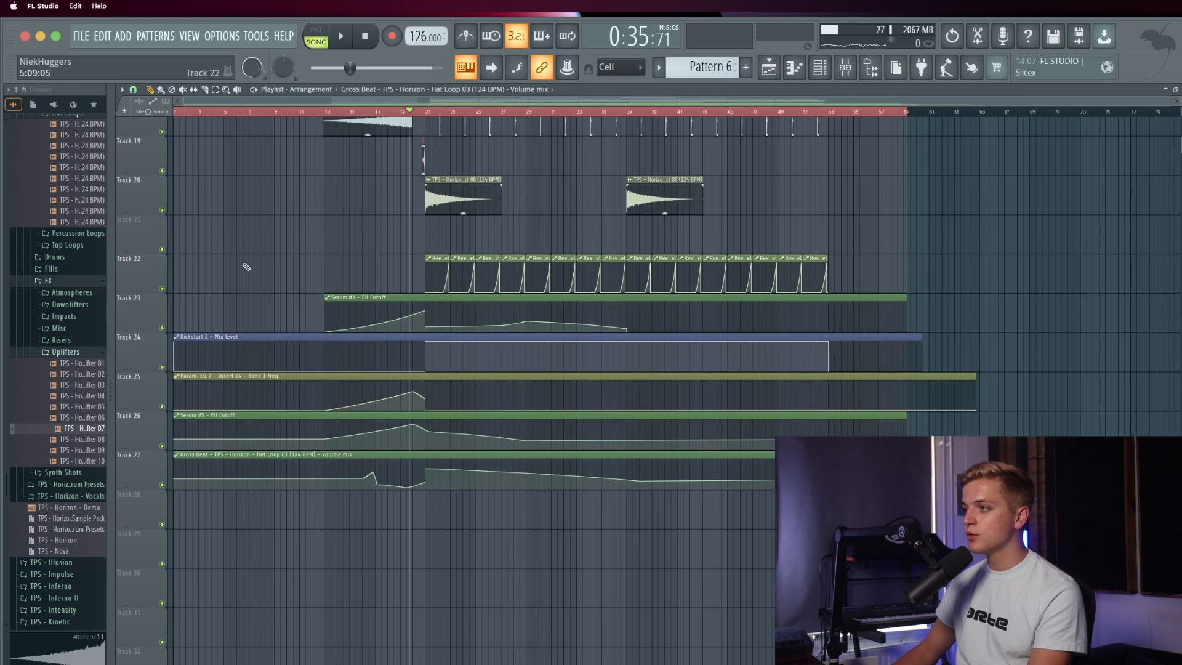
left_click_drag(246, 265, 971, 585)
key("shift+Down")
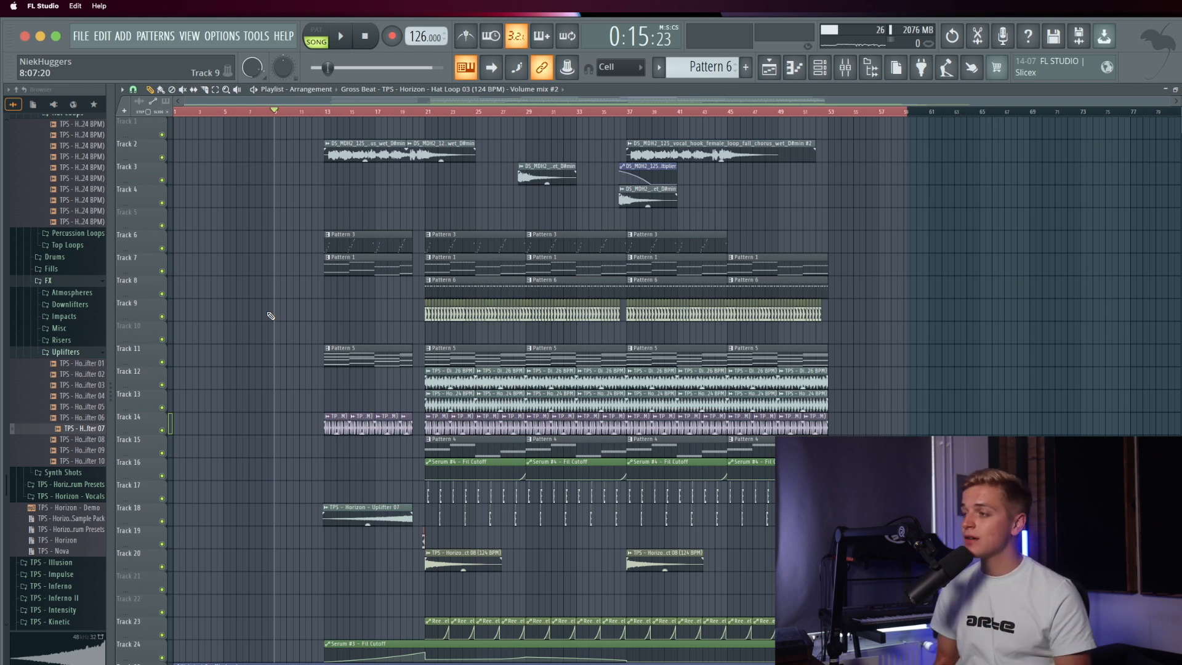
Step: Play the full arrangement from the start of the build-up at bar 13
left_click(328, 112)
scroll(345, 176, "down", 2)
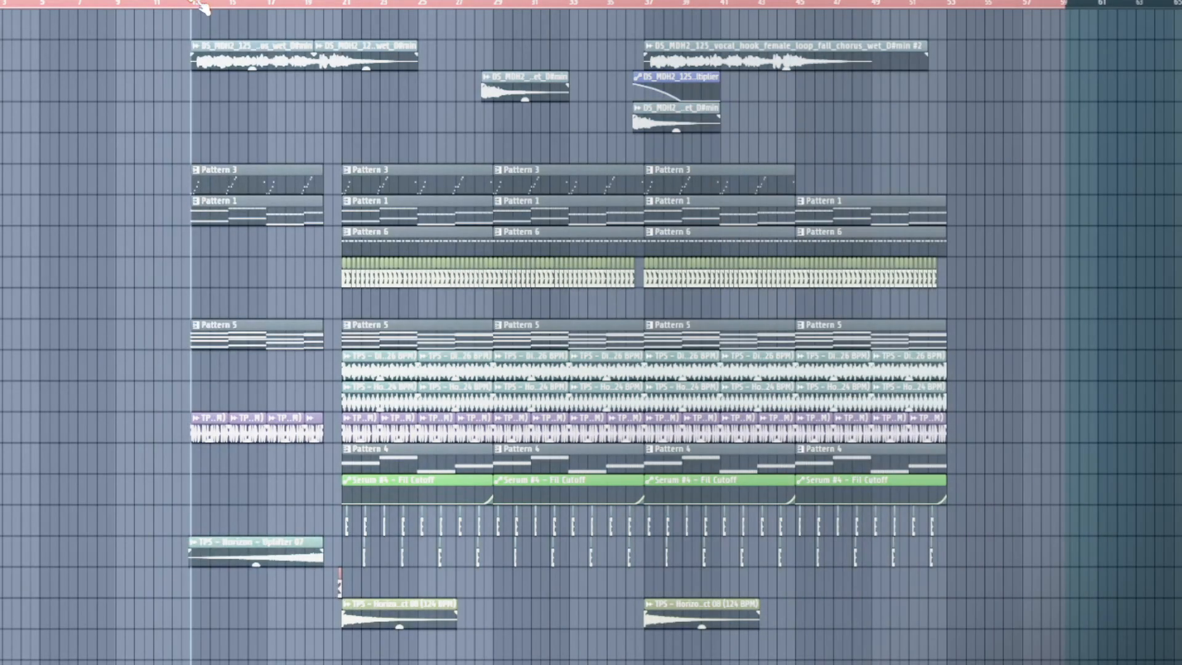
key("space")
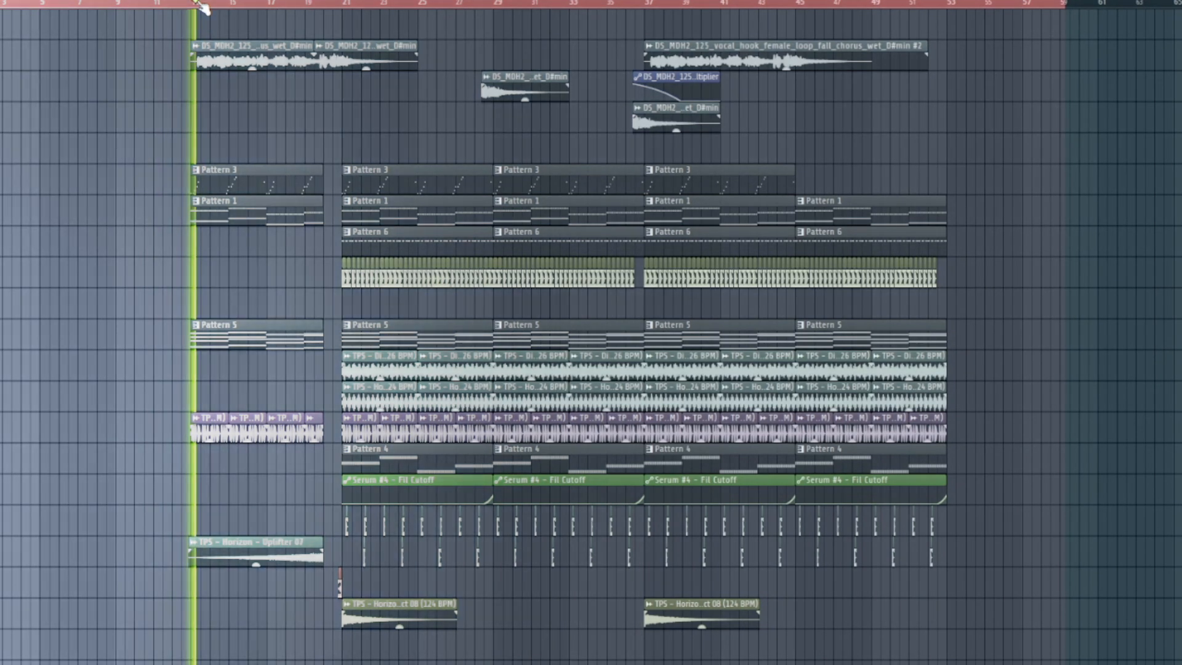